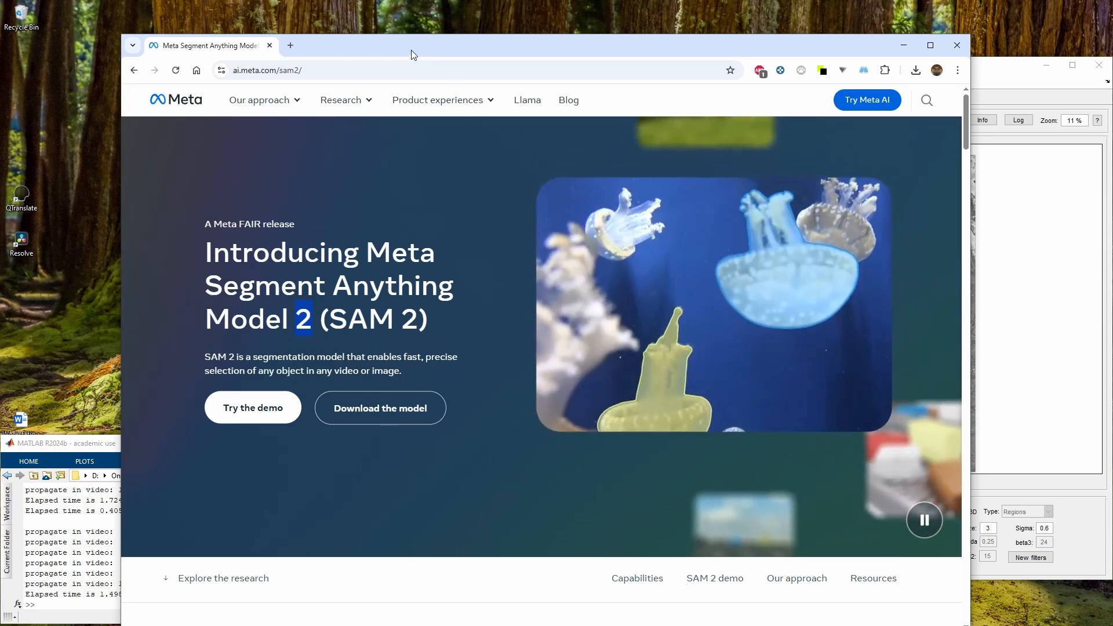
drag(412, 50, 0, 49)
right_click(777, 225)
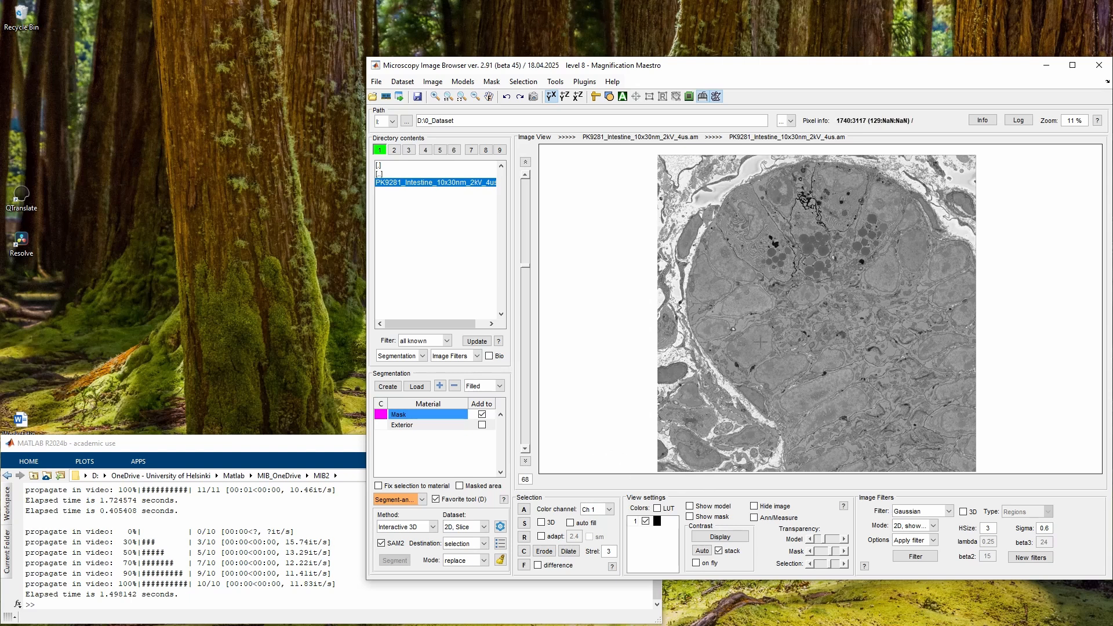
Select the Segment-anything model tool and set its method to Interactive 3D
scroll(835, 324, down, 8)
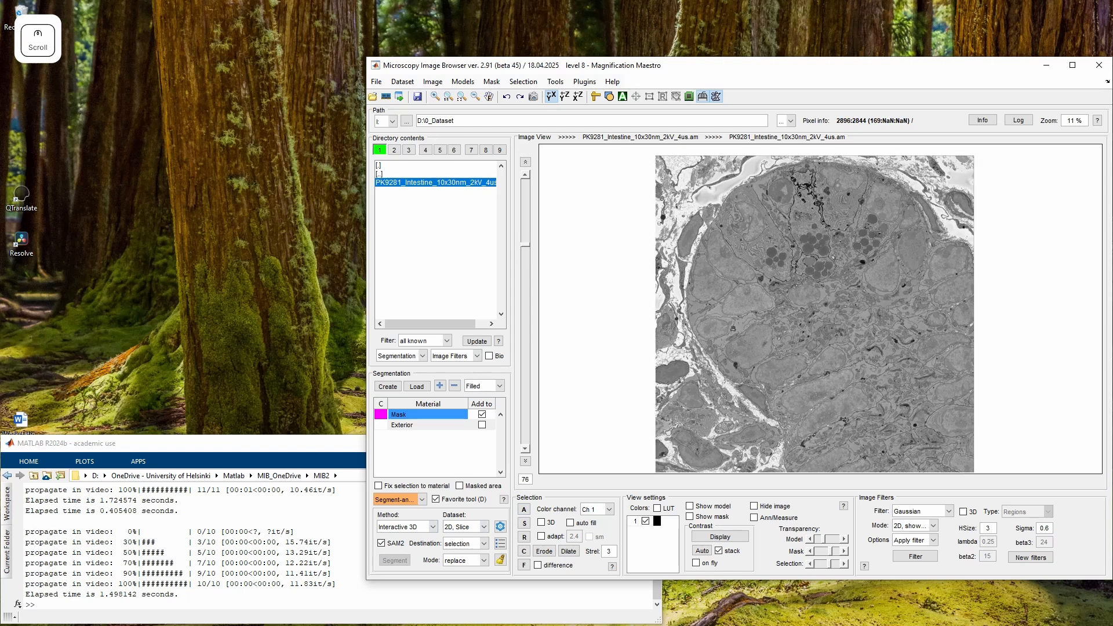
scroll(816, 313, up, 8)
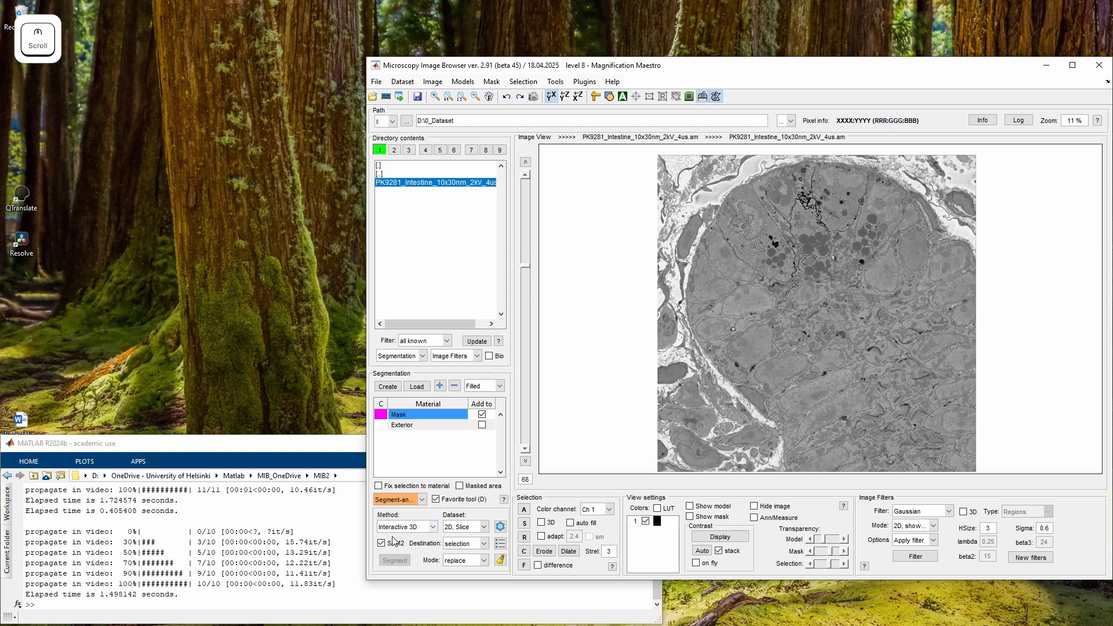
click(422, 499)
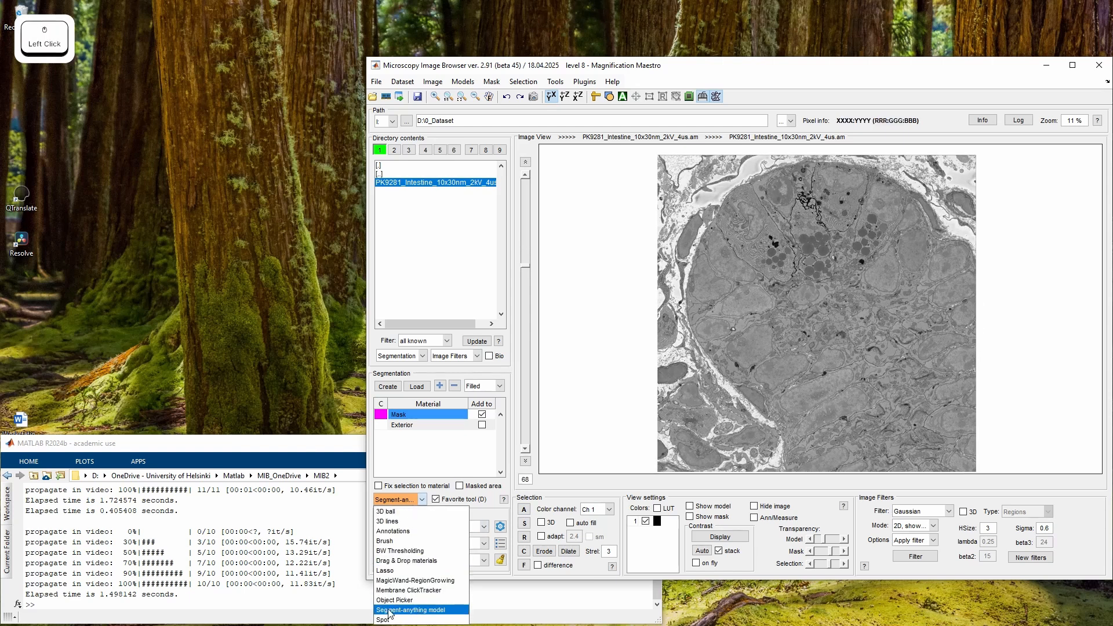
click(431, 615)
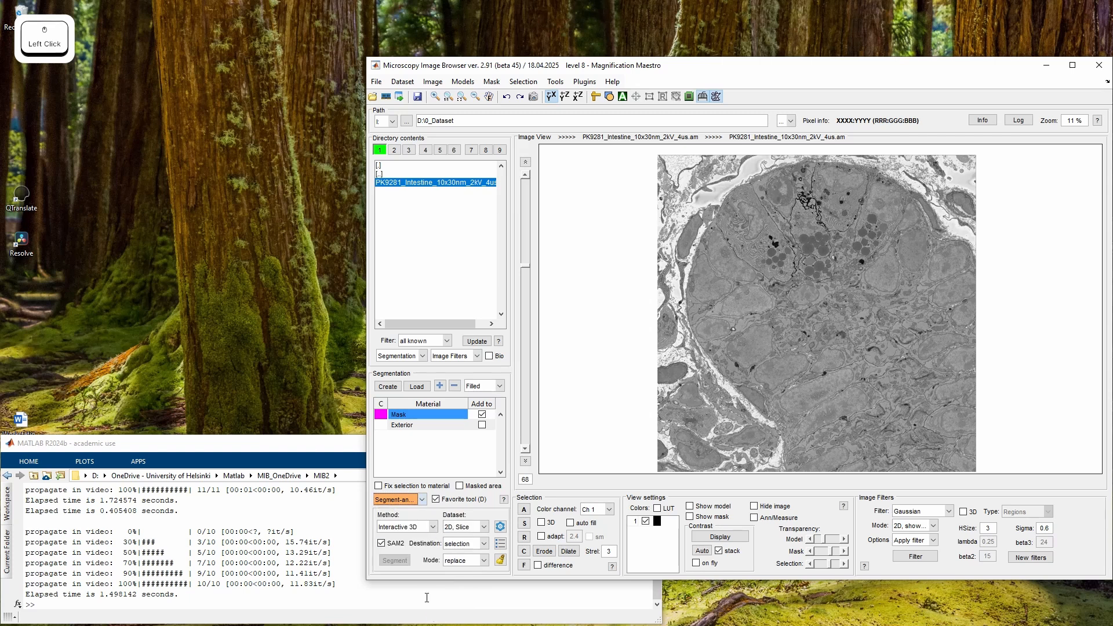
click(393, 532)
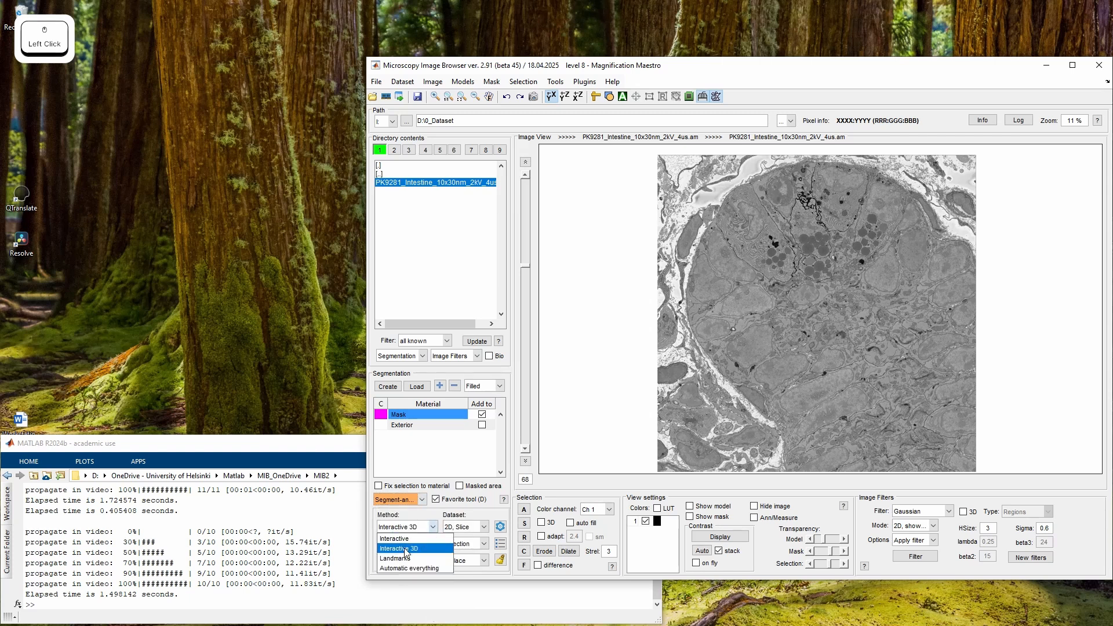
click(403, 554)
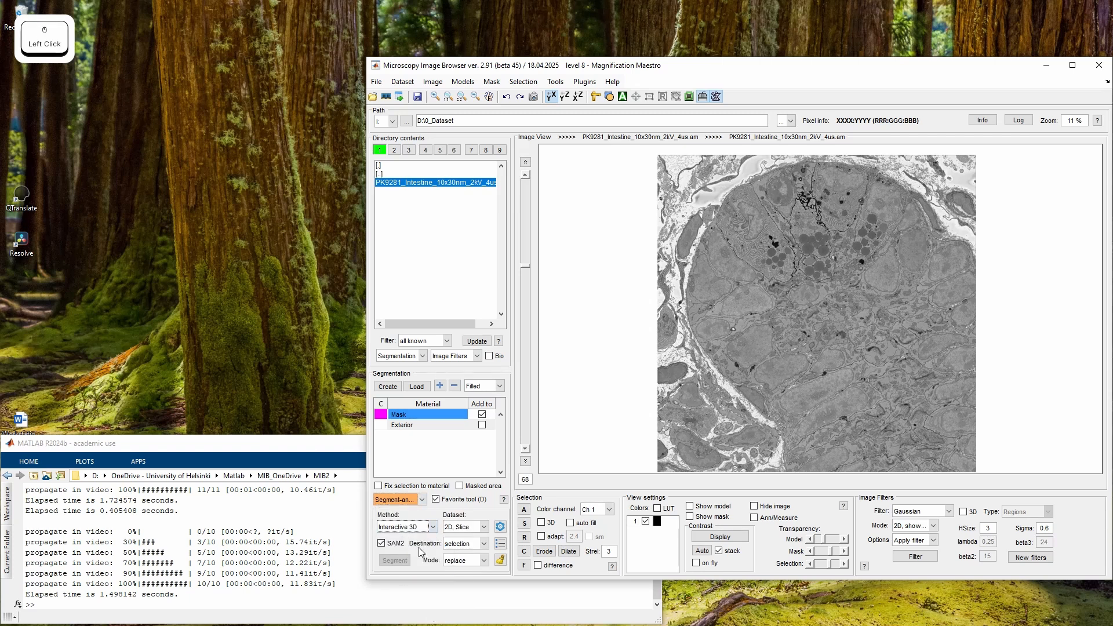
Zoom in and segment the curved organelle near the image centre with a single point prompt
key(w)
key(w)
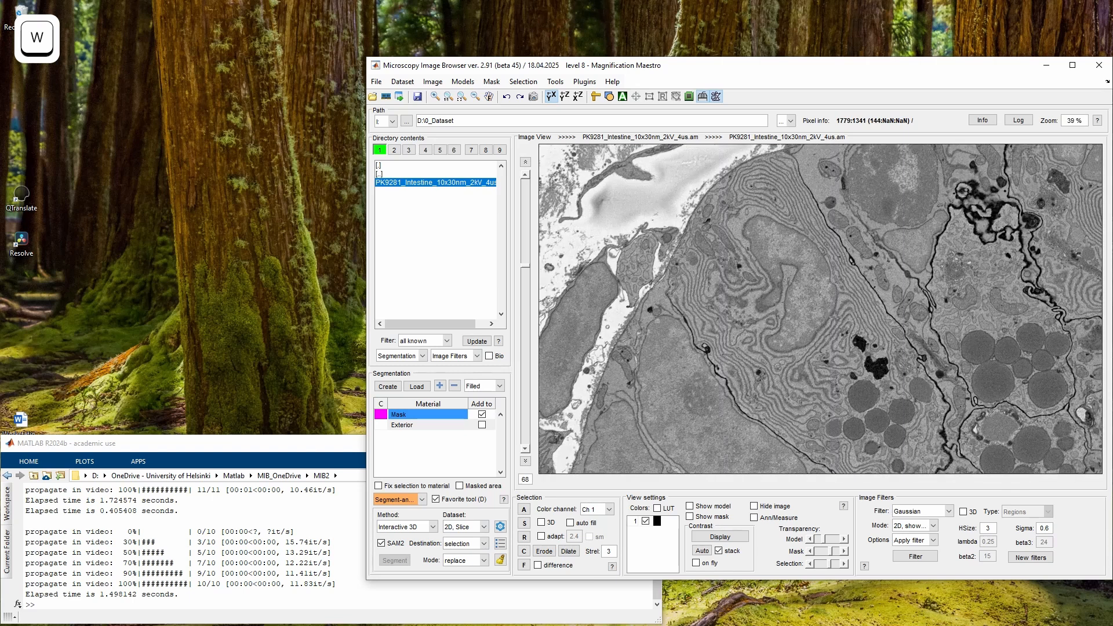
click(805, 302)
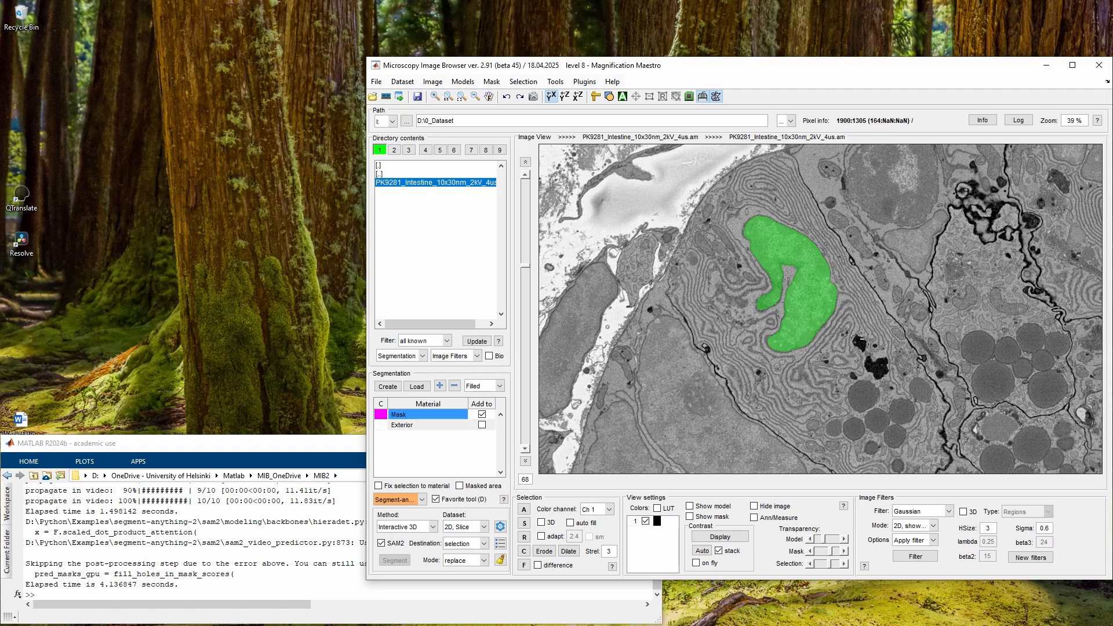
Refine the selection with additional positive and negative point prompts to cover the cell region
key(shift)
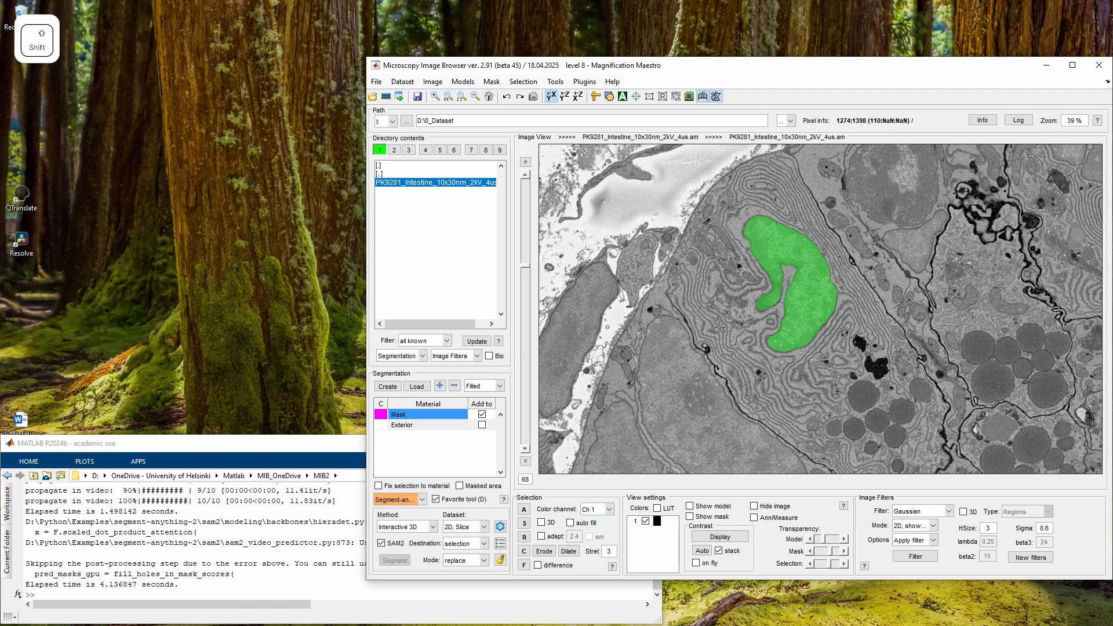
shift+click(677, 265)
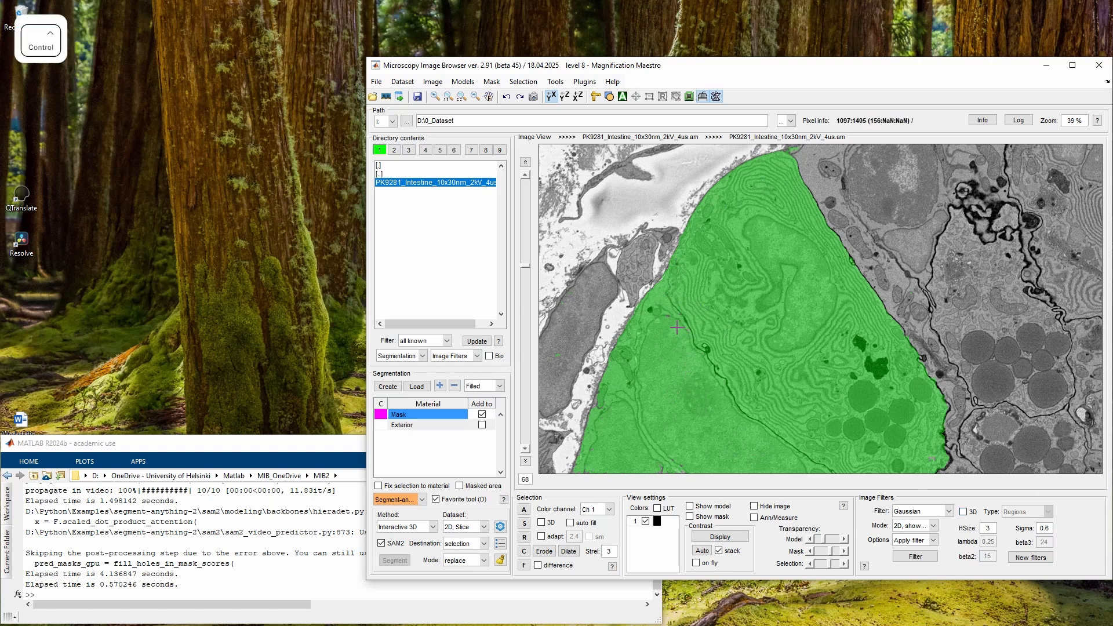
ctrl+click(655, 302)
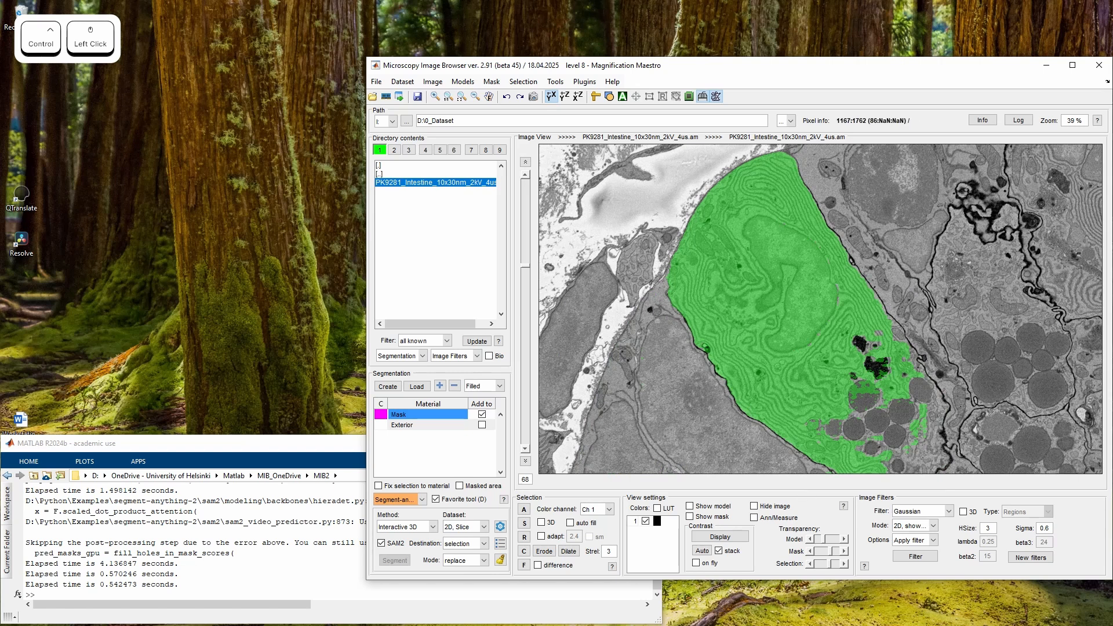
shift+click(888, 452)
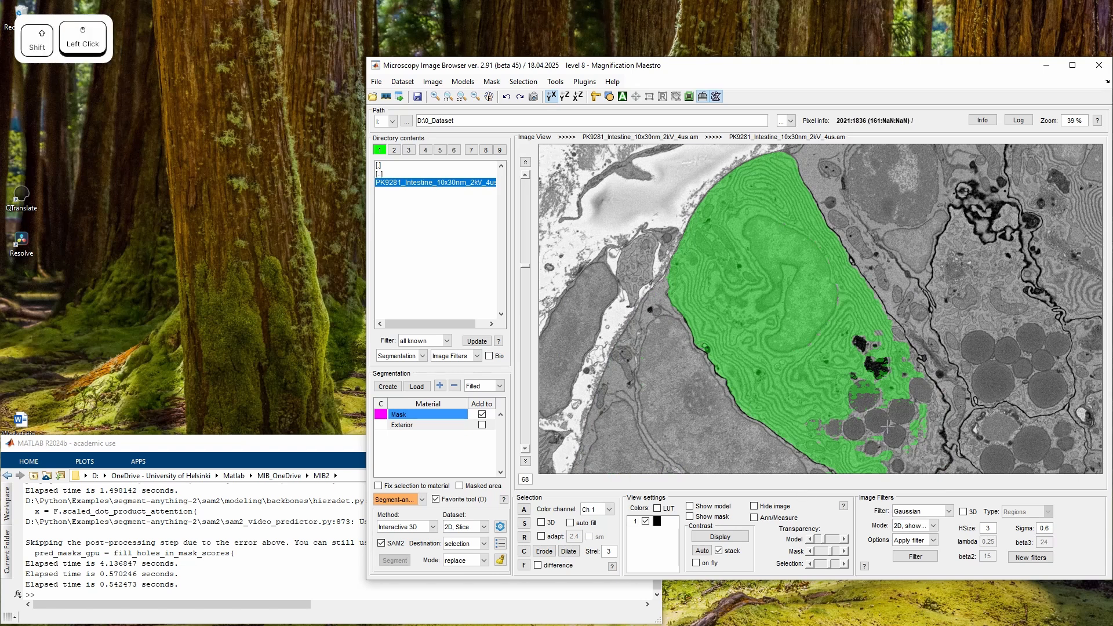
shift+click(905, 463)
shift+click(931, 457)
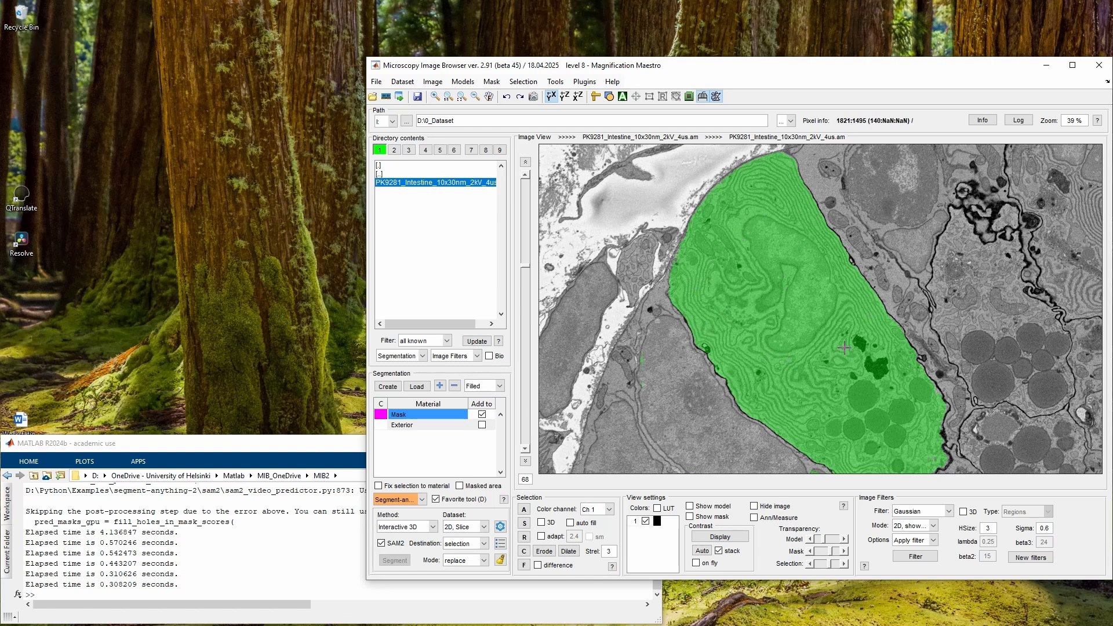
Zoom in further and segment the elongated mitochondrion in the centre with a point prompt
key(w)
key(w)
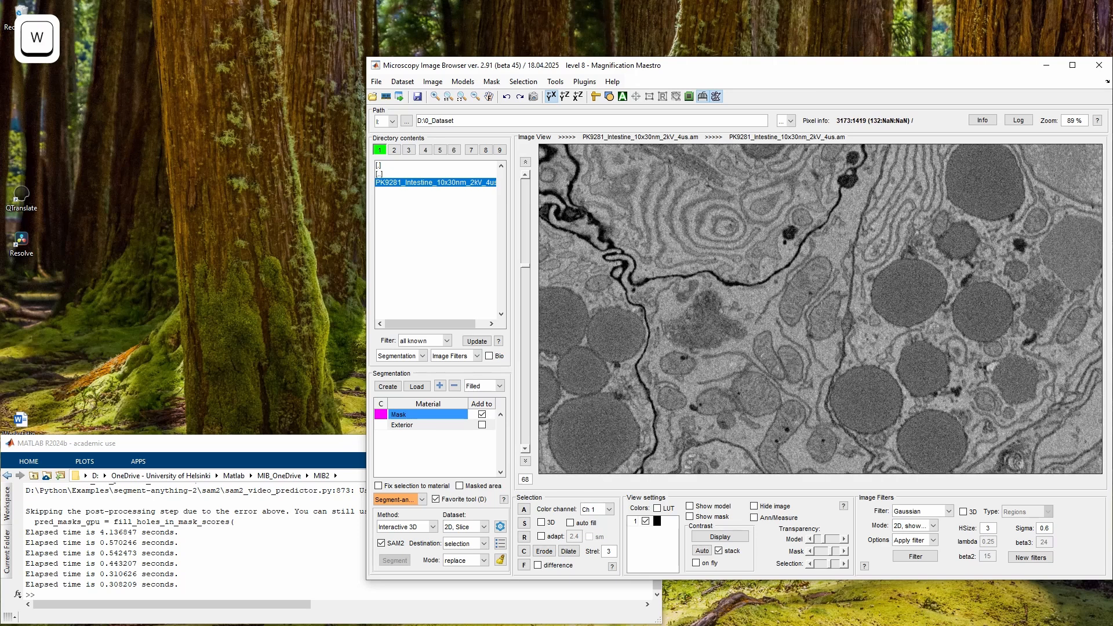
click(808, 281)
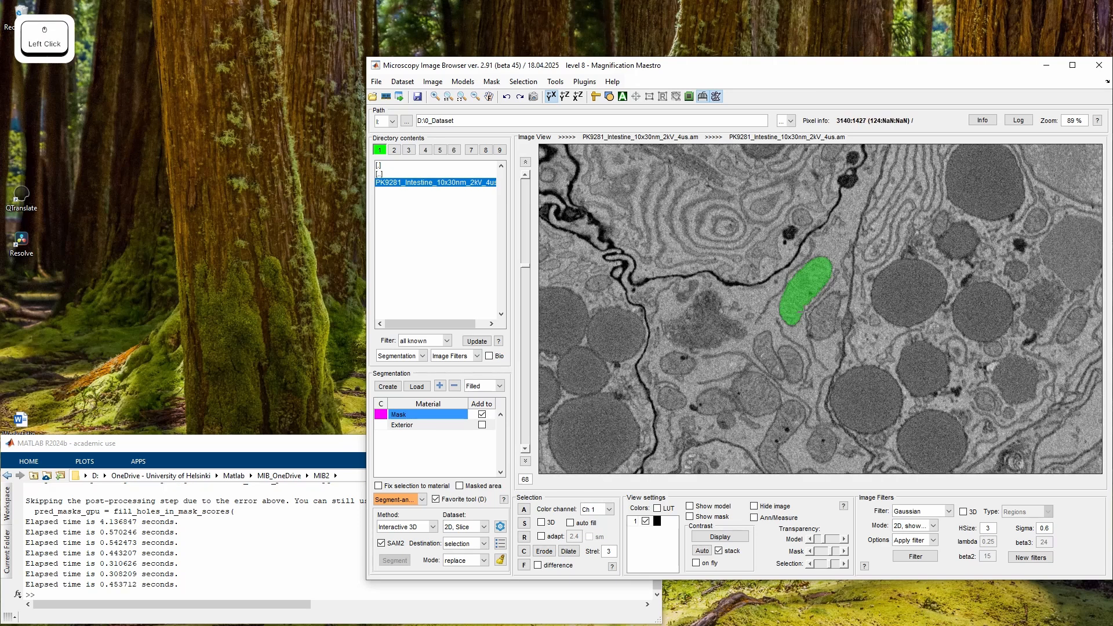
Prompt the same mitochondrion on slice 74 to propagate its selection through the intermediate slices
scroll(806, 312, down, 6)
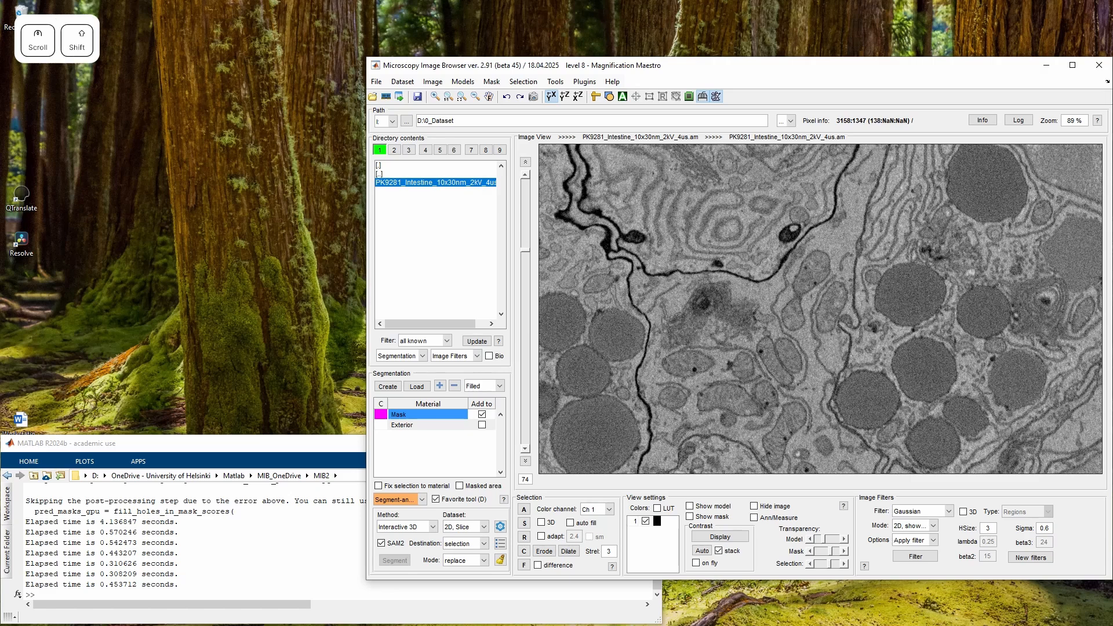
click(808, 281)
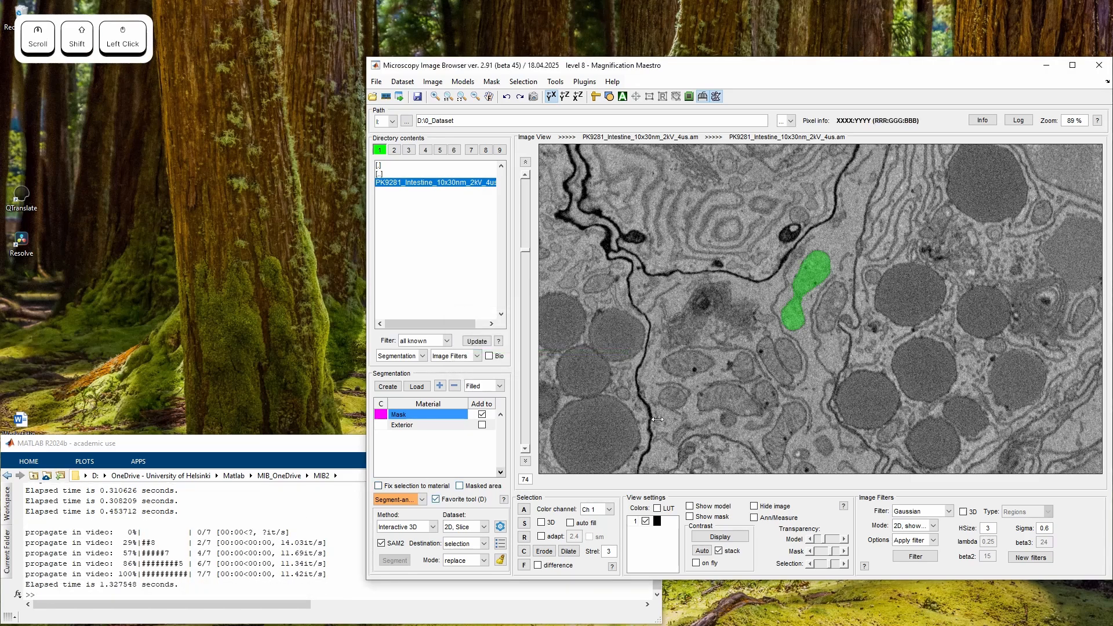
scroll(774, 347, up, 8)
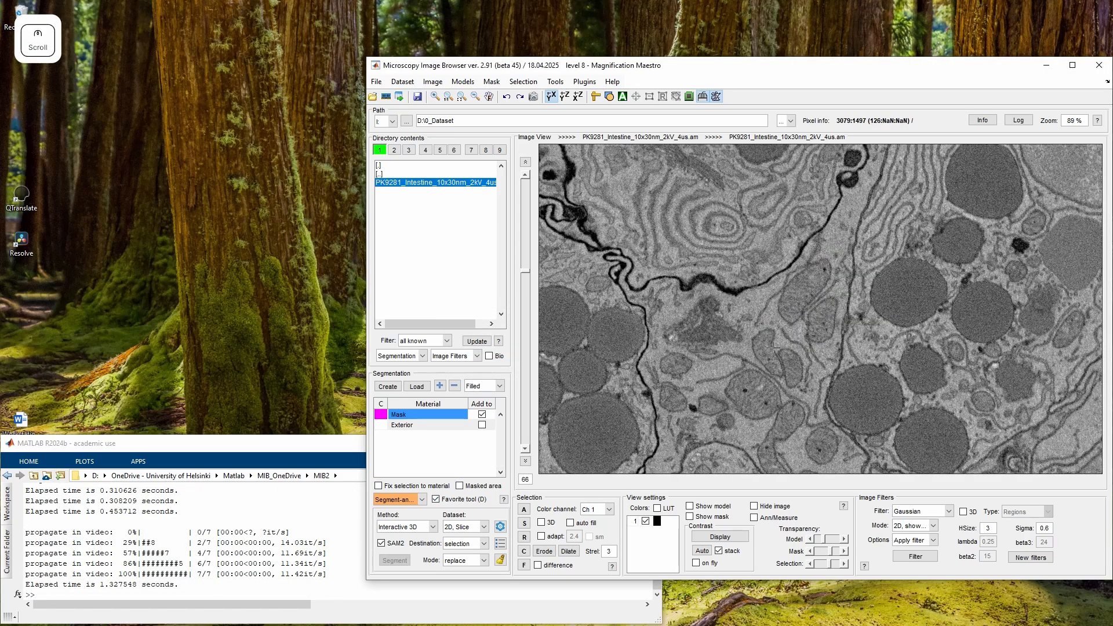
scroll(774, 347, down, 2)
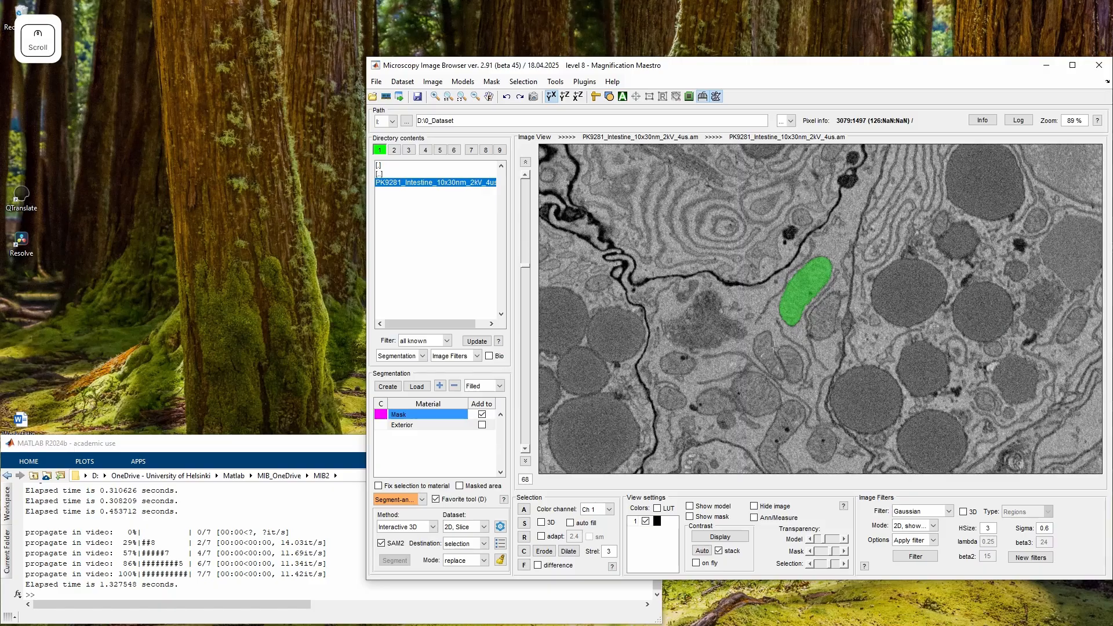
scroll(774, 346, down, 7)
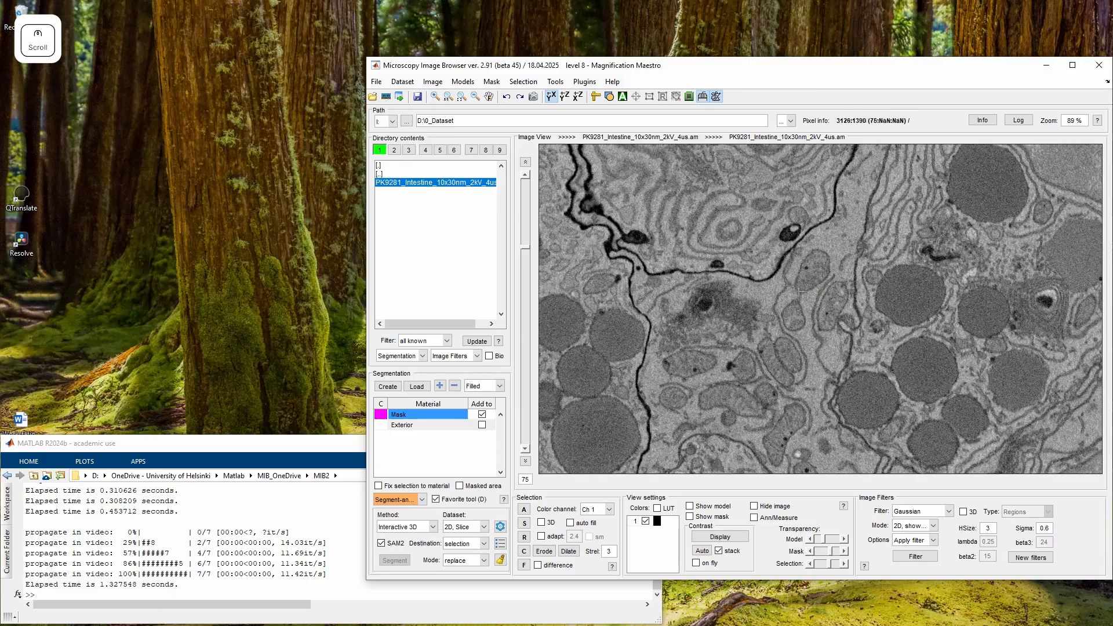
Extend the mitochondrion selection by prompting it again on slice 92
shift+click(800, 292)
scroll(817, 304, down, 13)
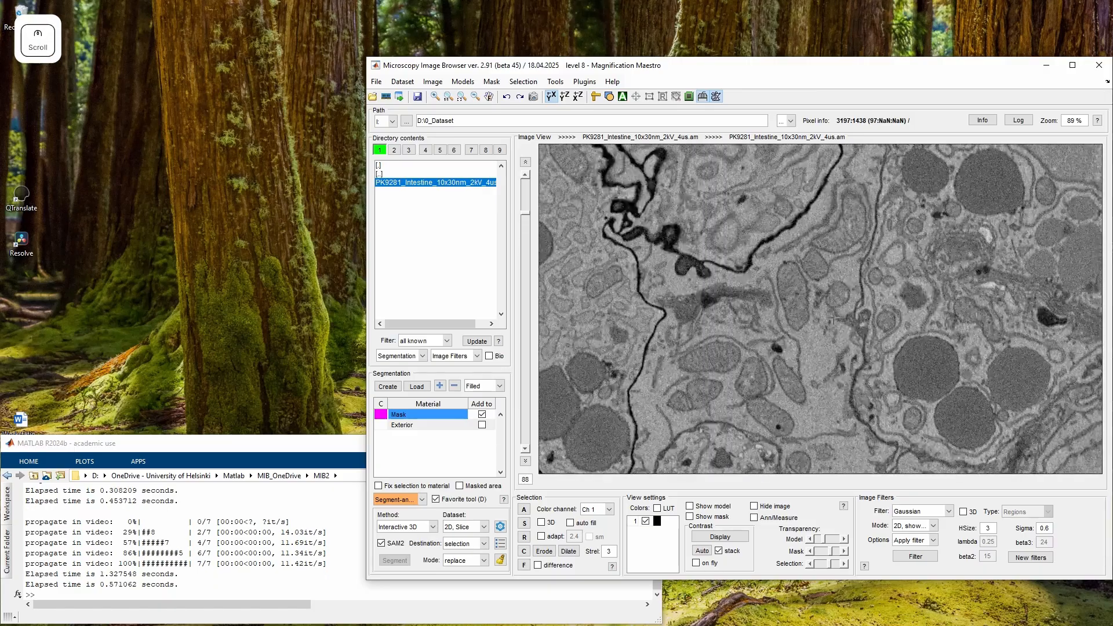
scroll(832, 320, down, 4)
shift+click(839, 307)
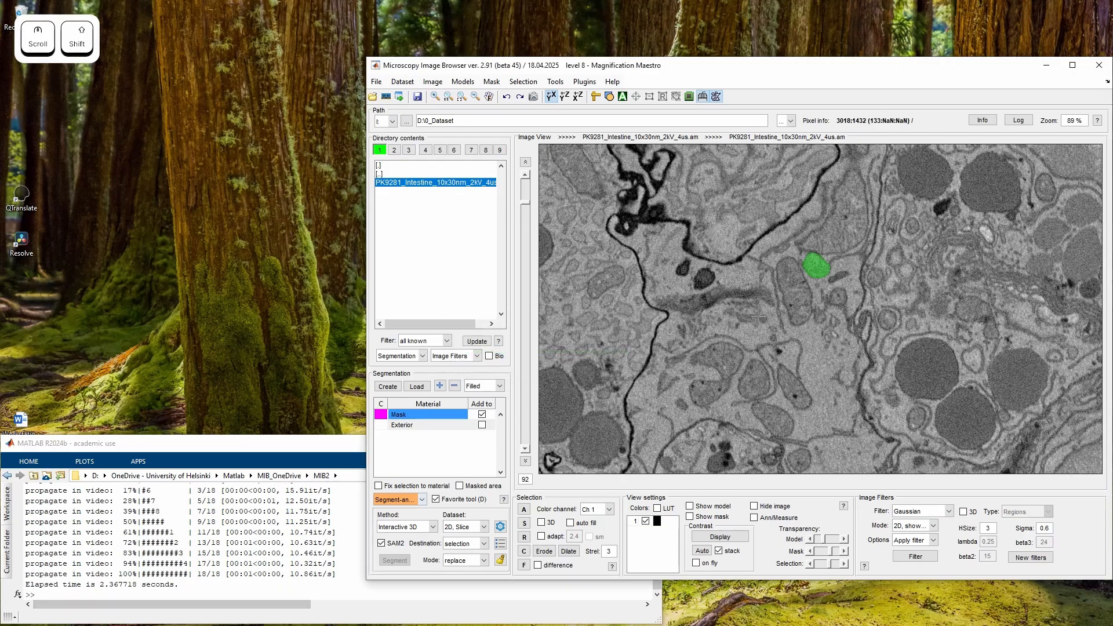
Extend the mitochondrion selection to earlier slices by prompting it on slice 54
scroll(820, 309, up, 18)
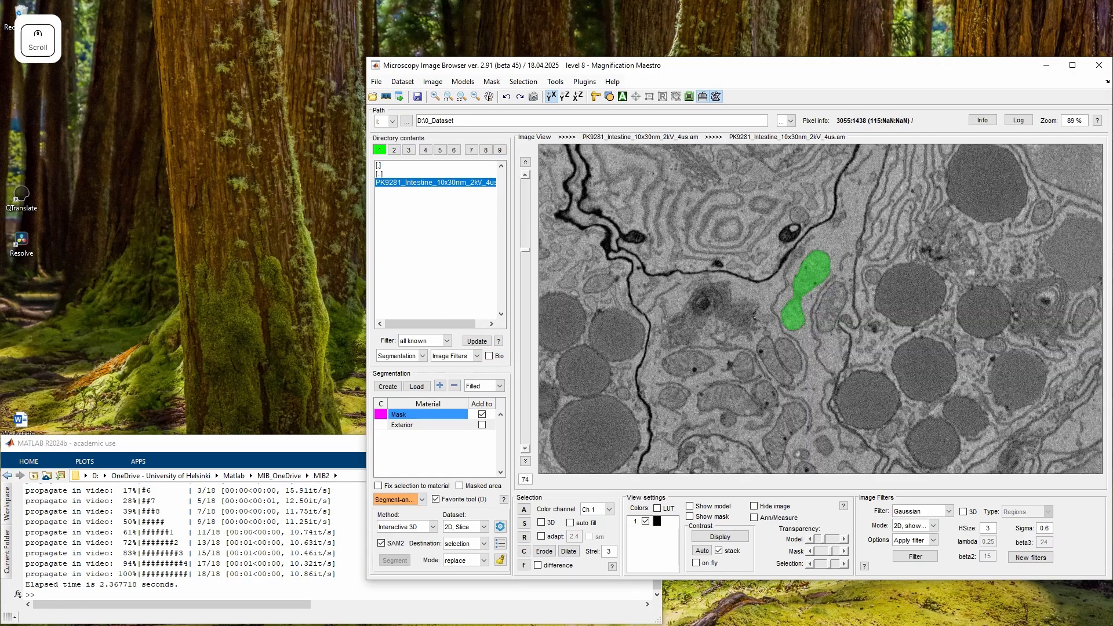
scroll(821, 309, up, 6)
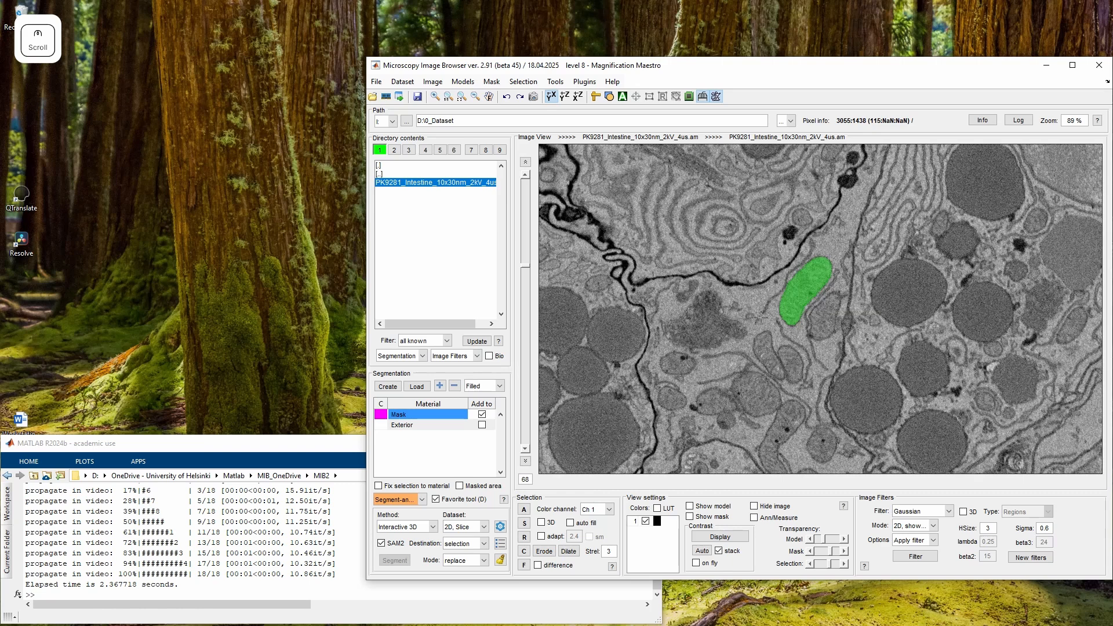
scroll(760, 318, up, 1)
click(812, 290)
scroll(812, 289, up, 4)
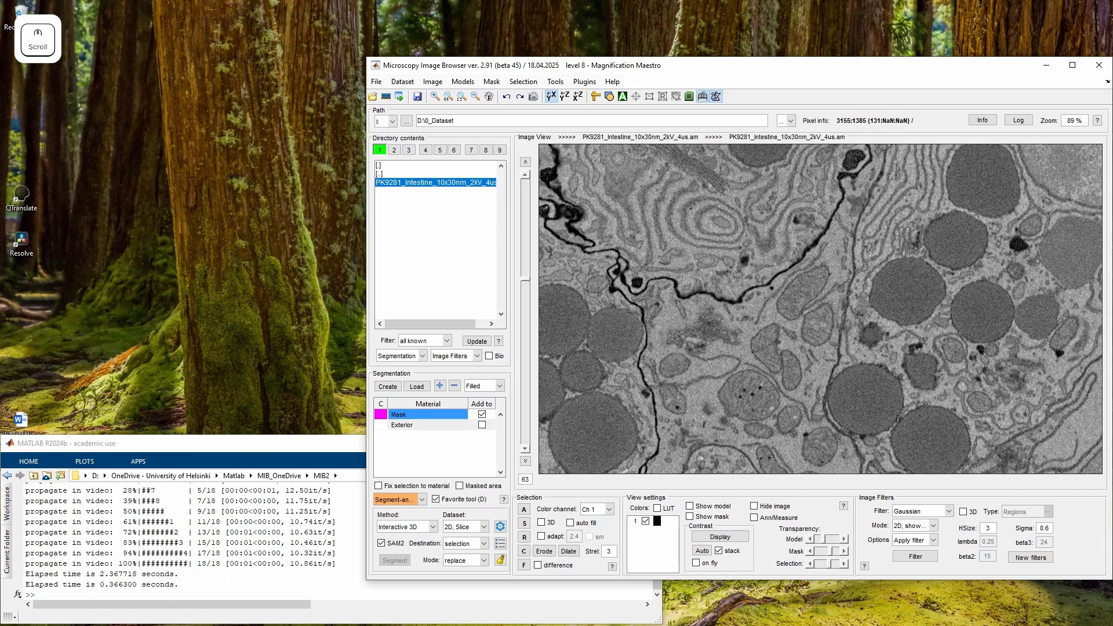
scroll(842, 334, up, 9)
shift+click(841, 334)
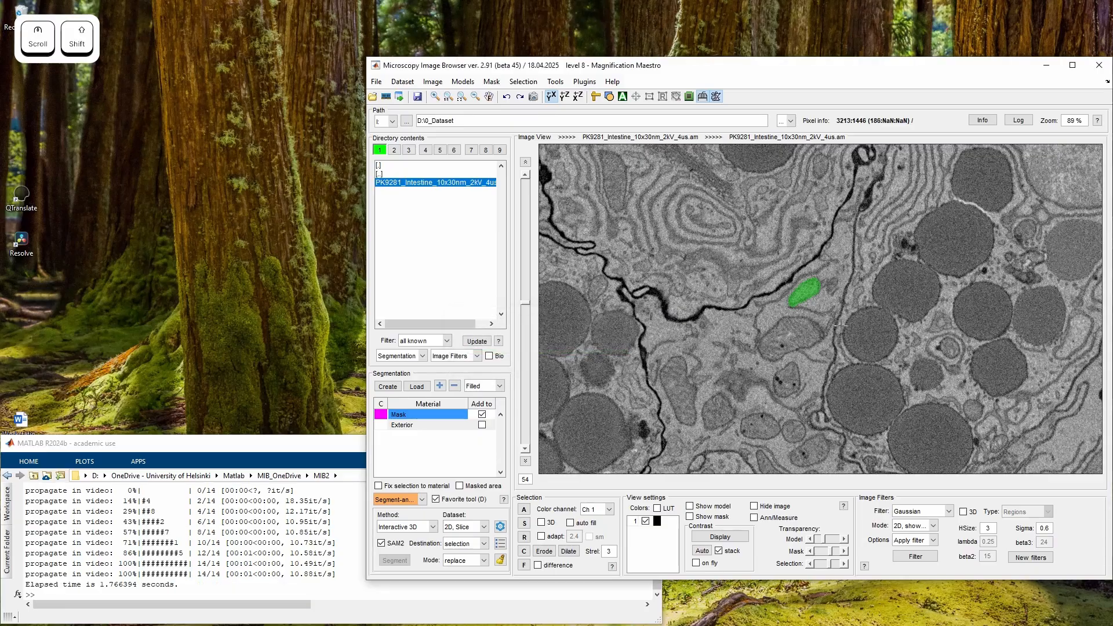
scroll(841, 325, down, 17)
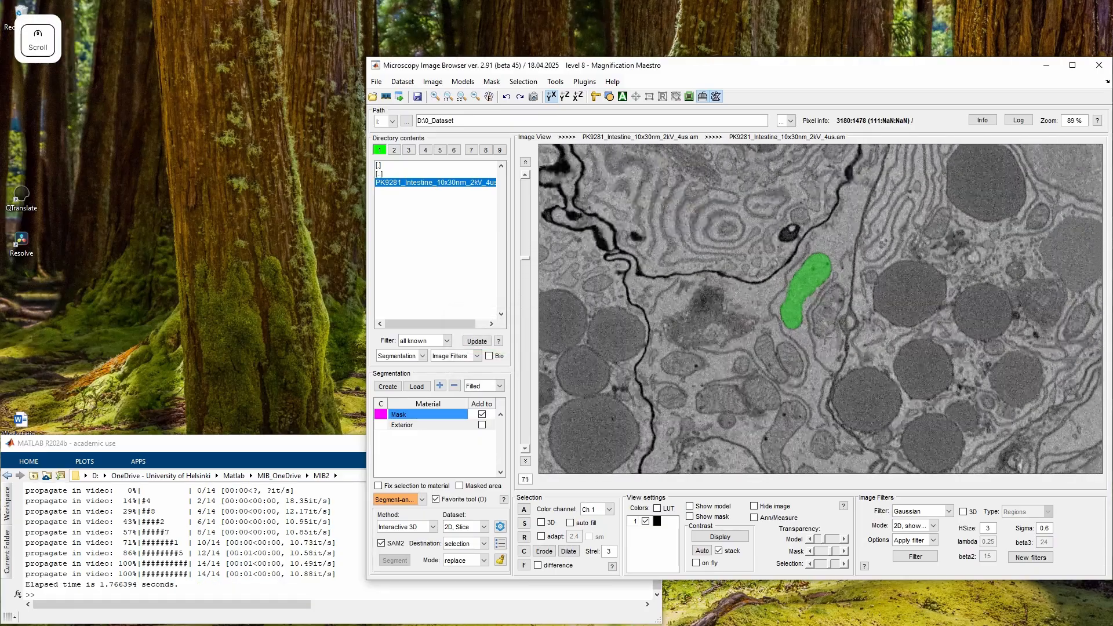
scroll(825, 339, down, 2)
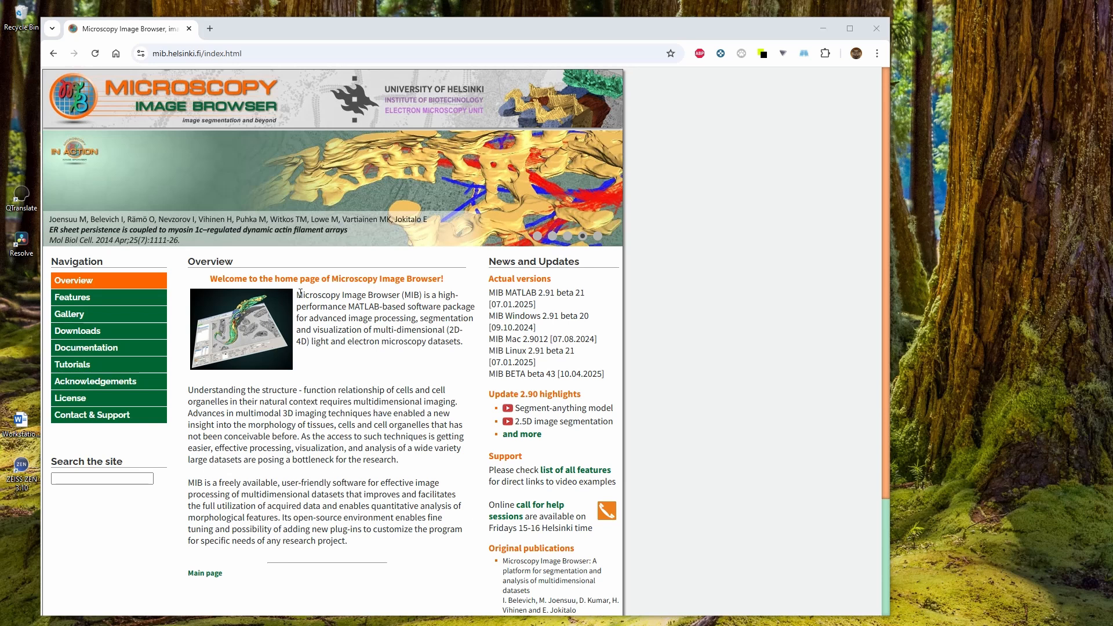
Open the Segment-anything model system requirements page on the MIB website
click(154, 57)
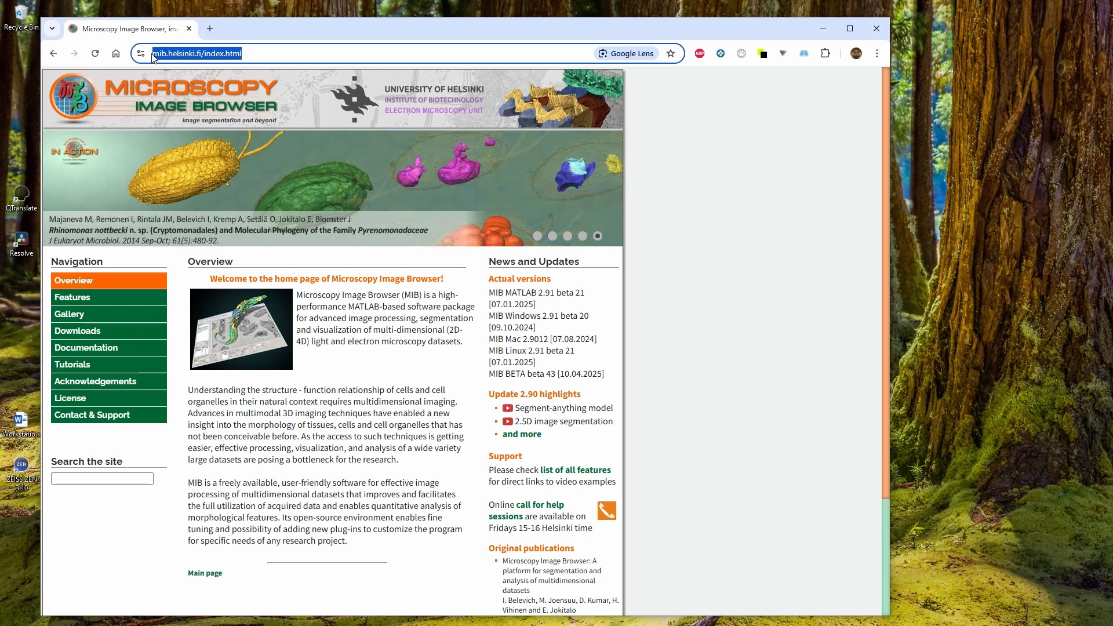
click(81, 337)
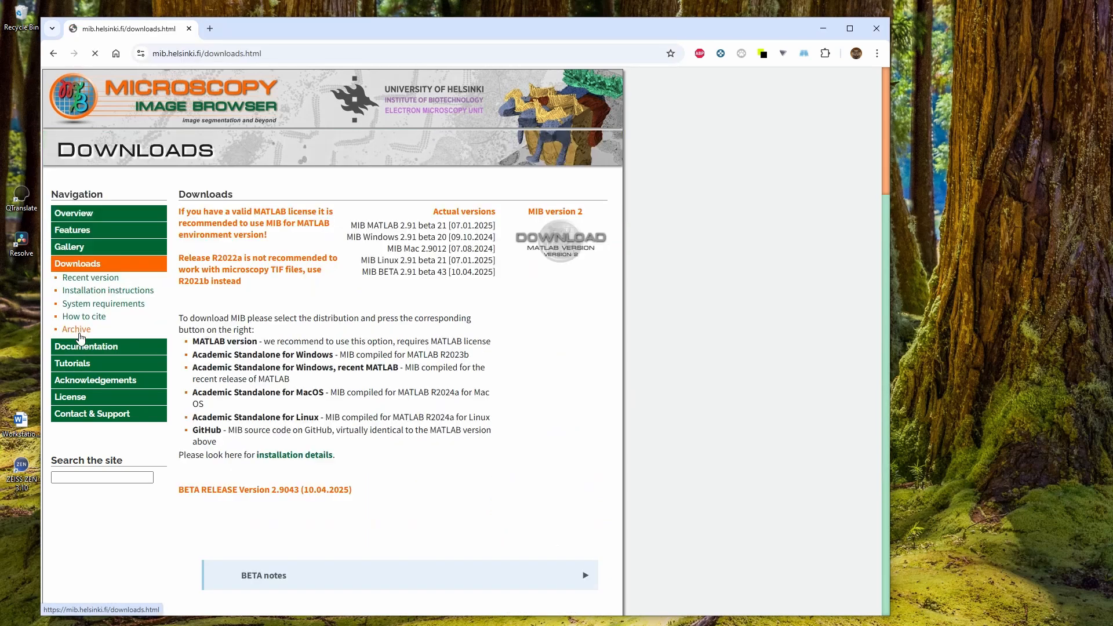
click(111, 306)
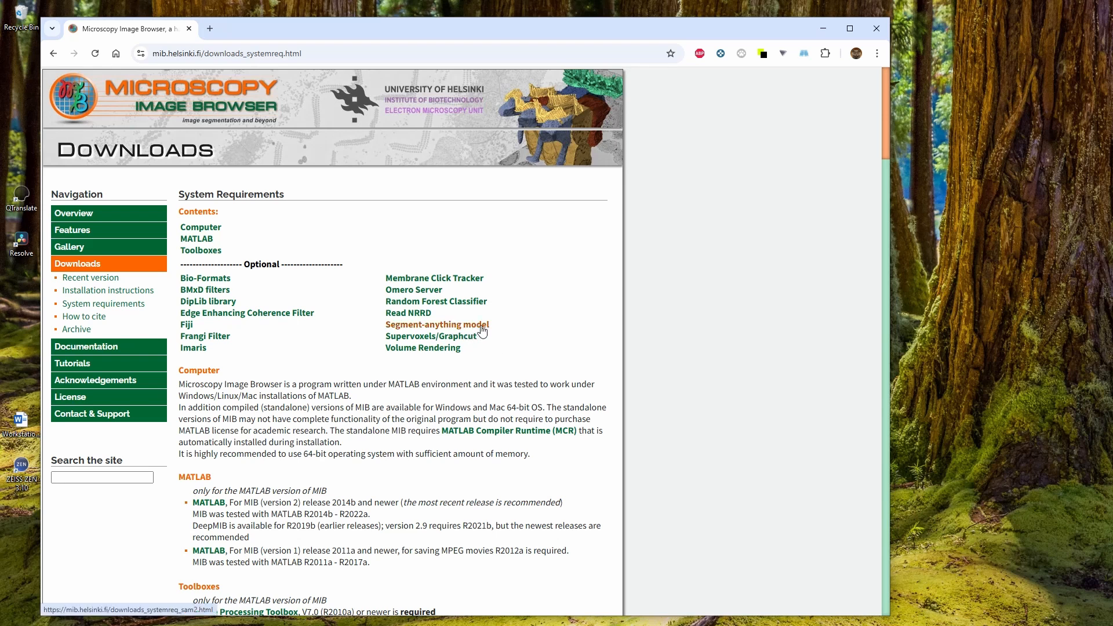
click(481, 328)
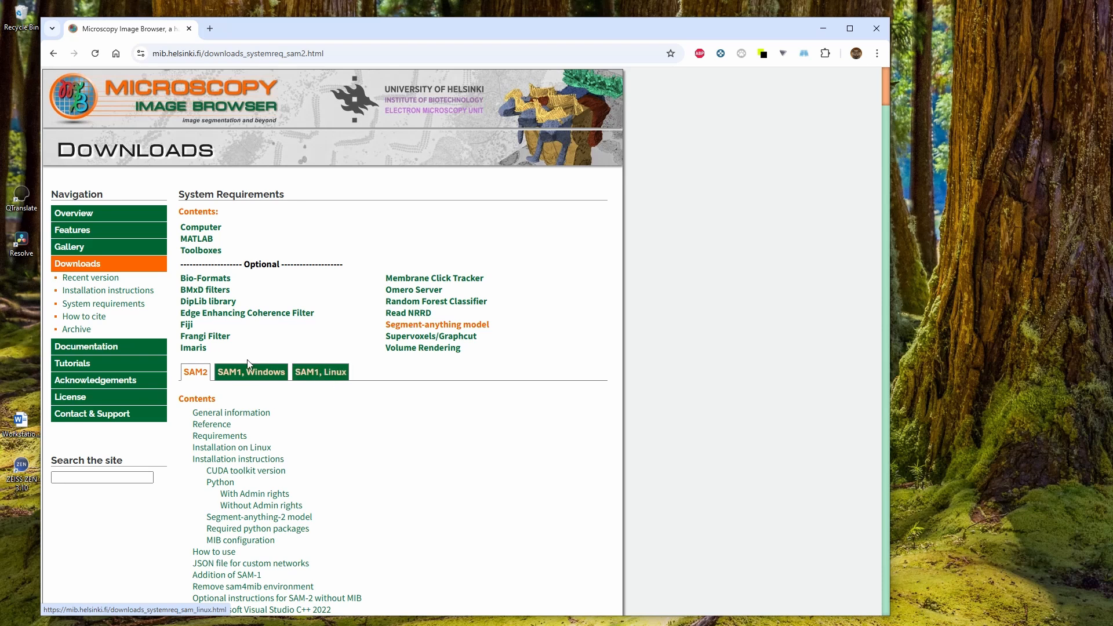
Browse the SAM2, SAM1 Windows and SAM1 Linux installation tabs
click(255, 372)
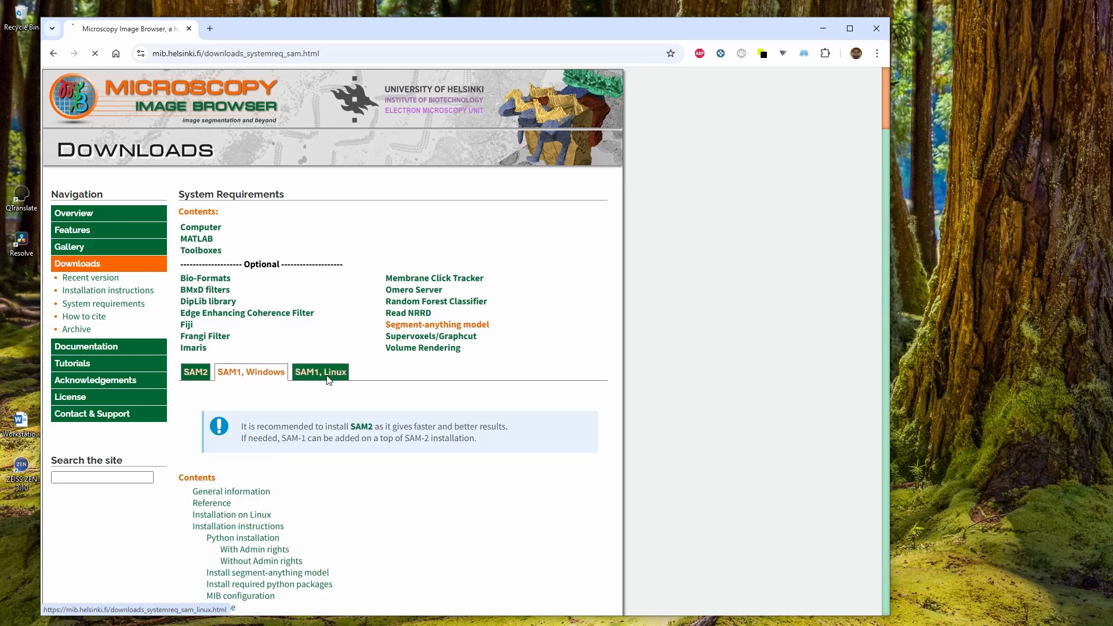
click(329, 380)
click(264, 381)
click(310, 372)
click(235, 373)
click(204, 372)
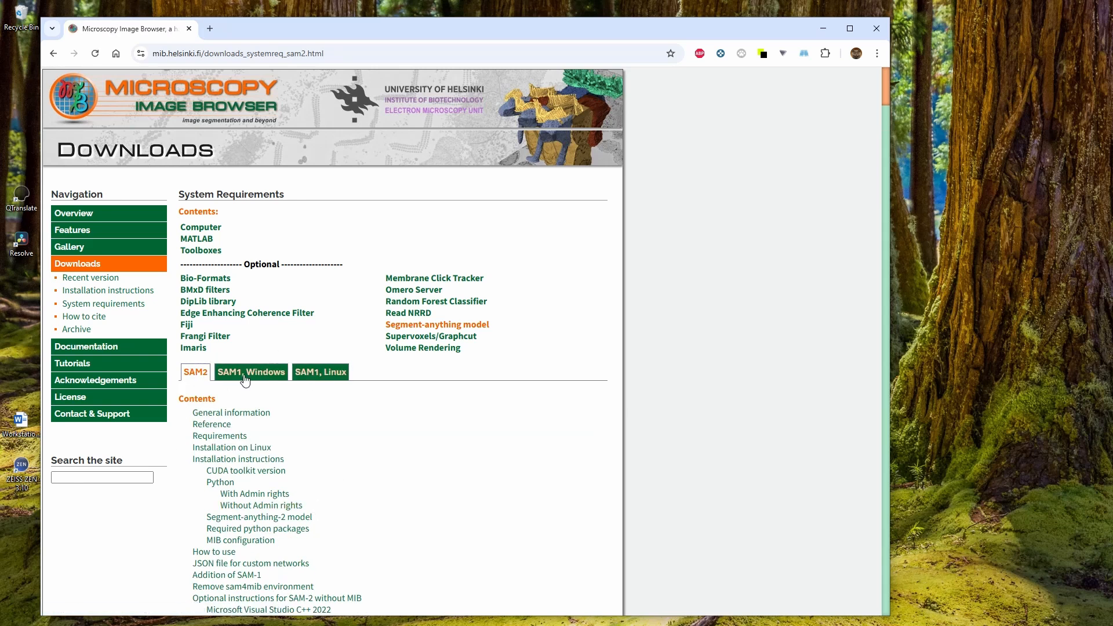
Scroll to the SAM2 Requirements section and review the required MATLAB release
scroll(219, 384, down, 3)
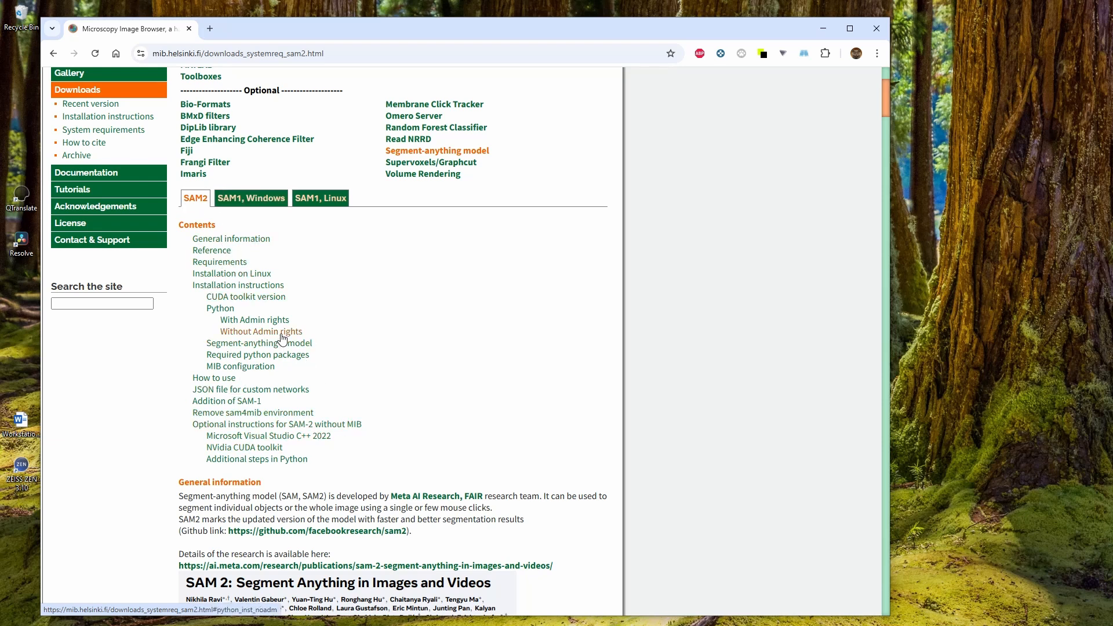
scroll(298, 388, down, 2)
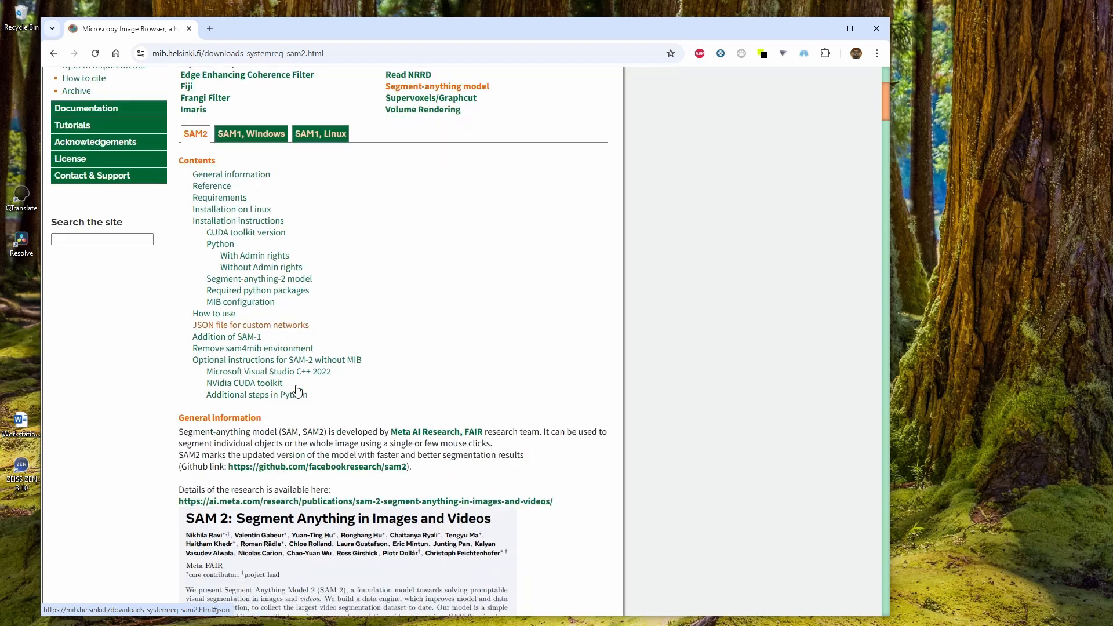
scroll(298, 386, down, 3)
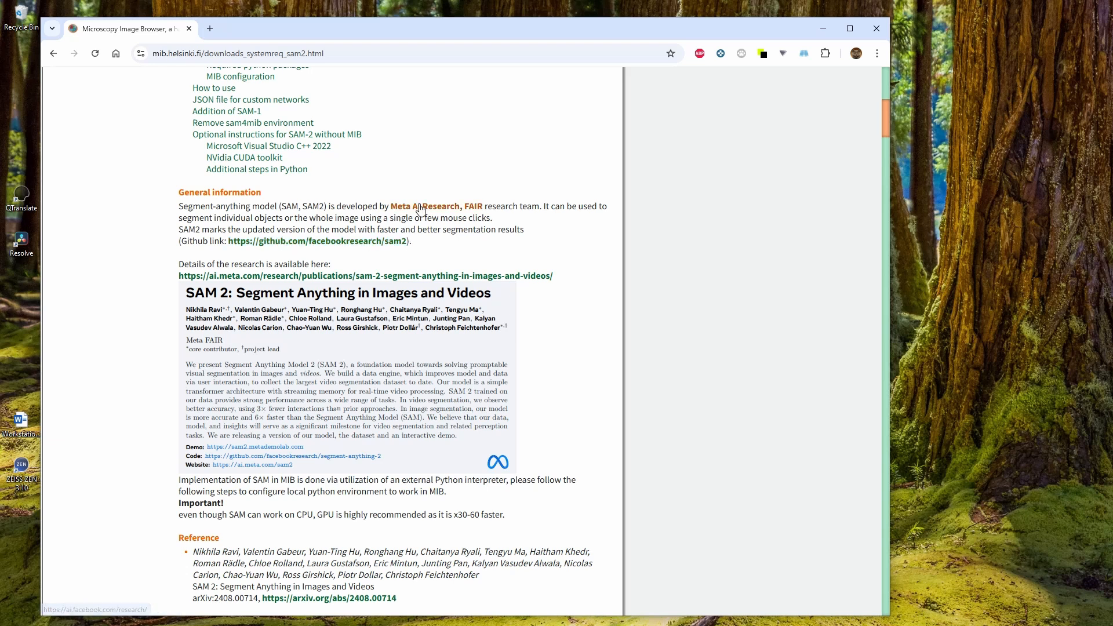
scroll(325, 351, down, 6)
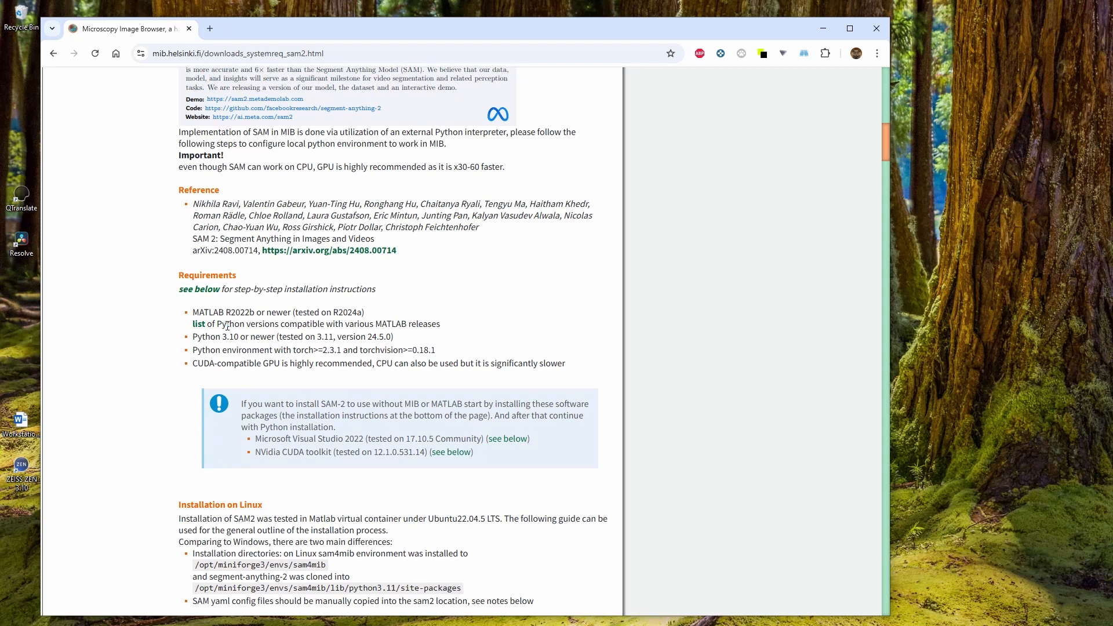
drag(181, 275, 237, 274)
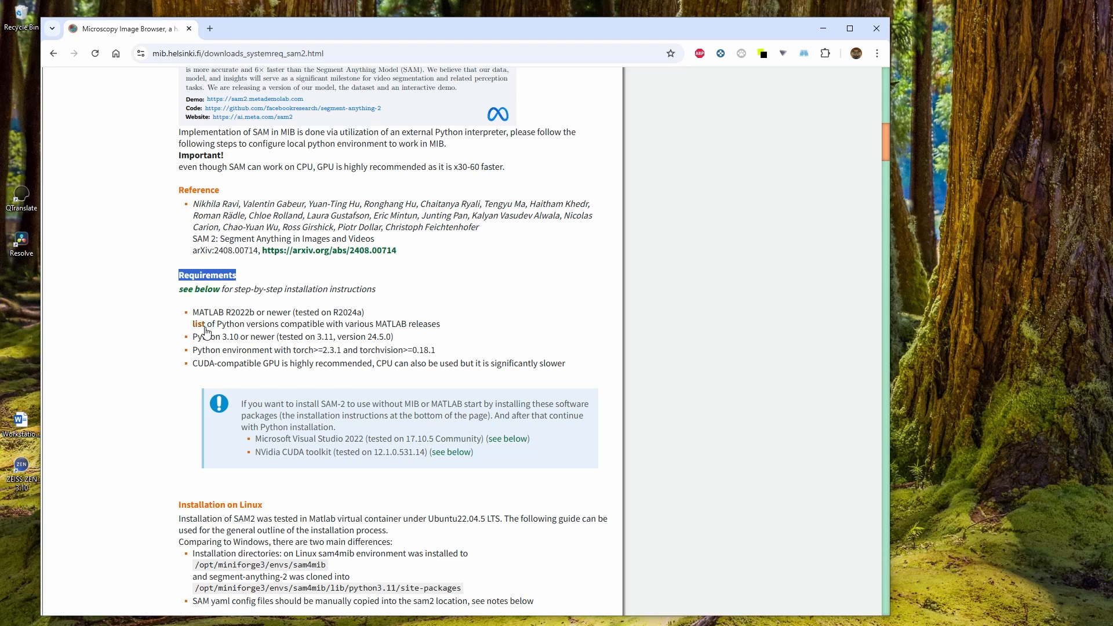
drag(226, 312, 256, 312)
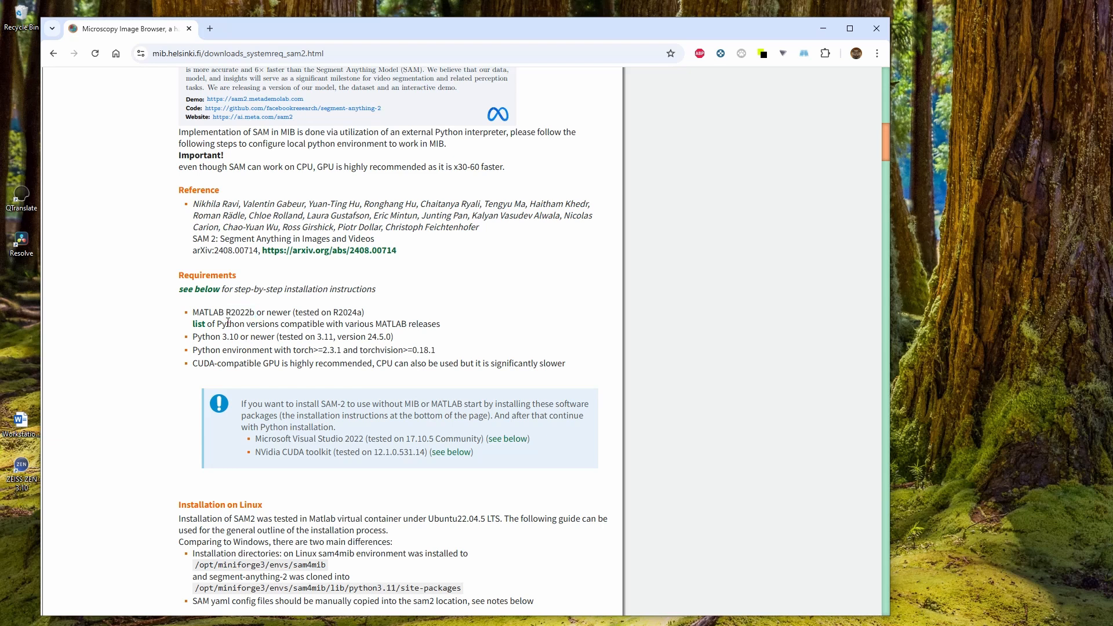
double_click(229, 323)
double_click(235, 313)
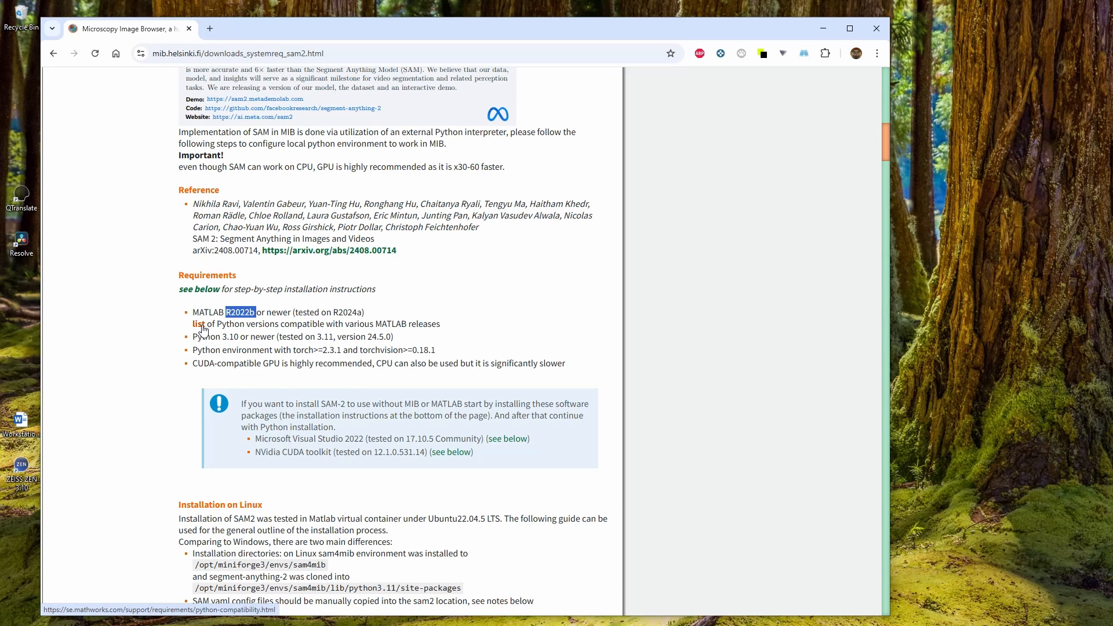
Open the list of Python versions compatible with MATLAB releases, review the supported versions, and close that tab
click(199, 324)
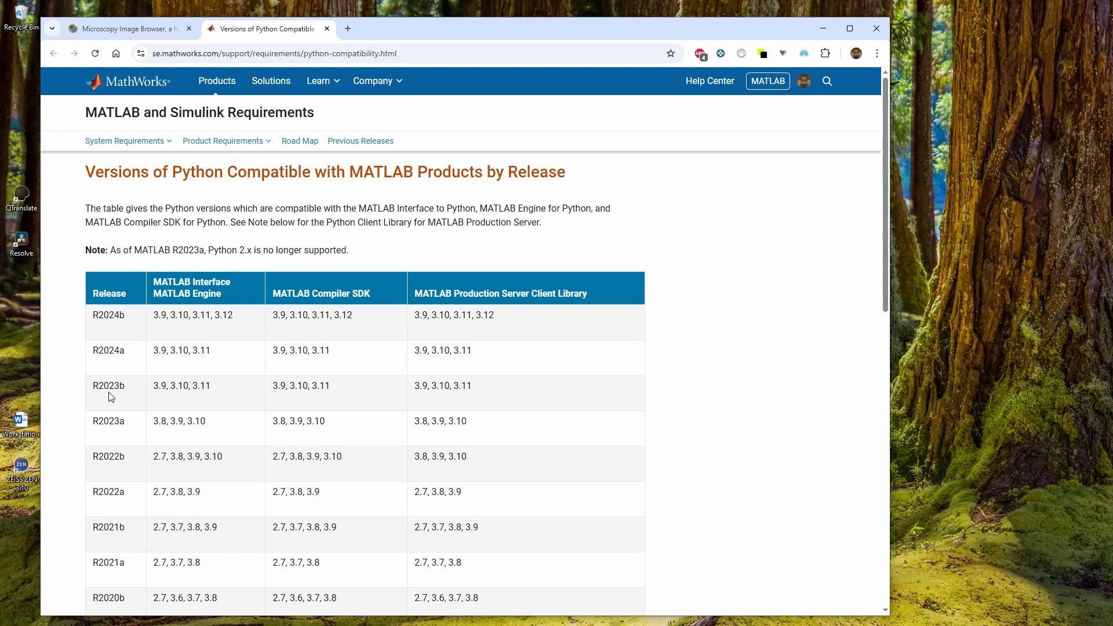
drag(219, 389, 148, 392)
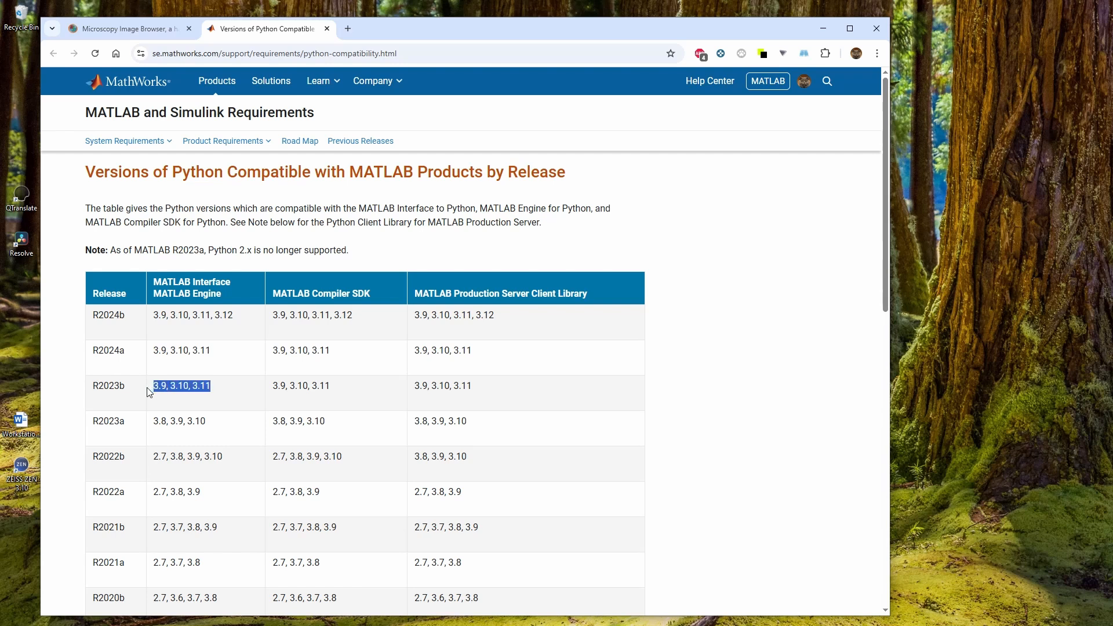
click(95, 388)
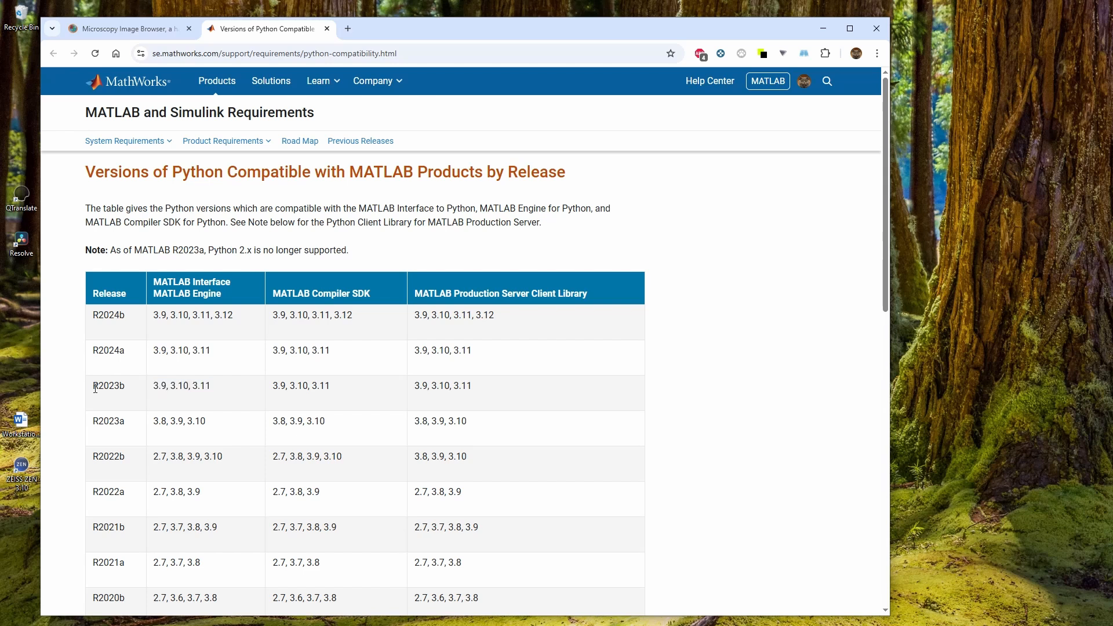
drag(94, 427, 212, 429)
click(190, 421)
drag(153, 352, 217, 359)
double_click(109, 359)
click(327, 29)
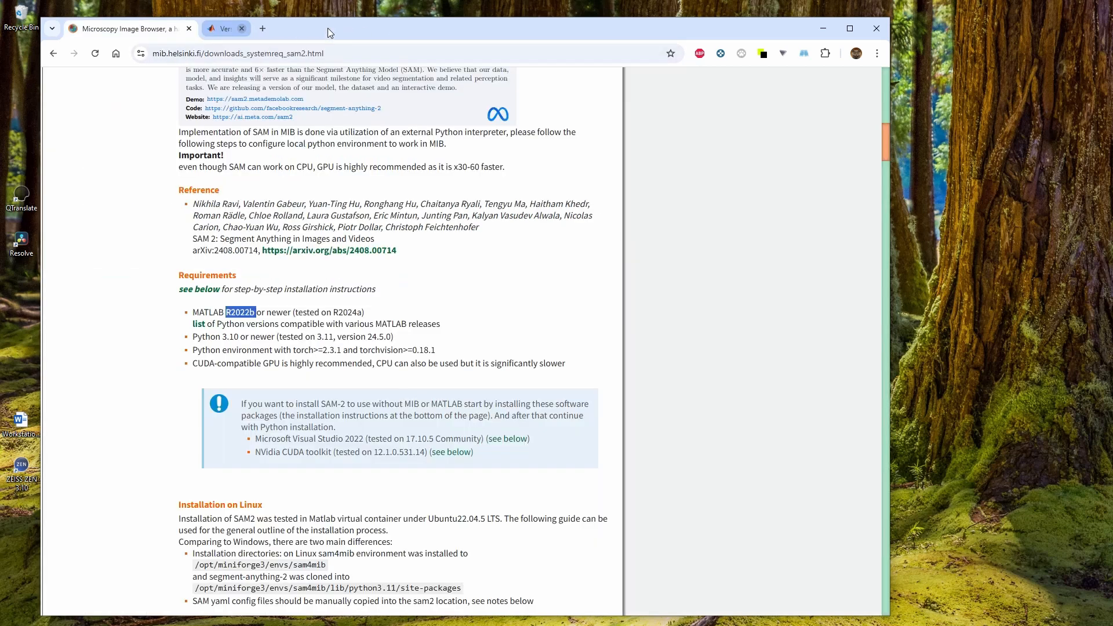
Scroll to and read the Installation on Linux notes about sam4mib directories and yaml config files
click(273, 343)
scroll(273, 344, down, 1)
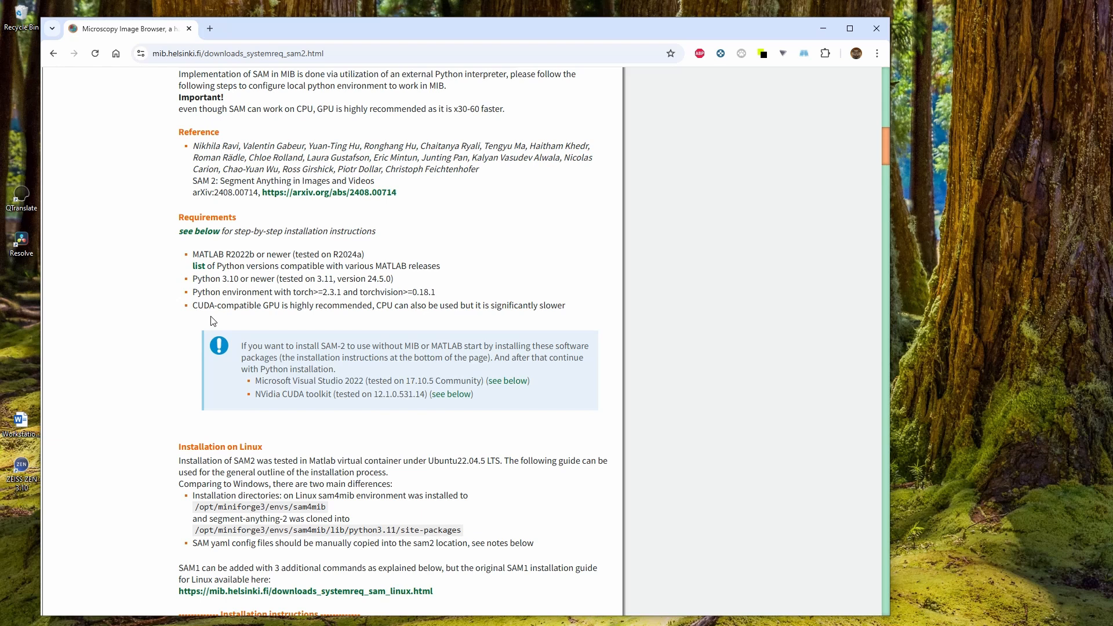
scroll(355, 442, down, 4)
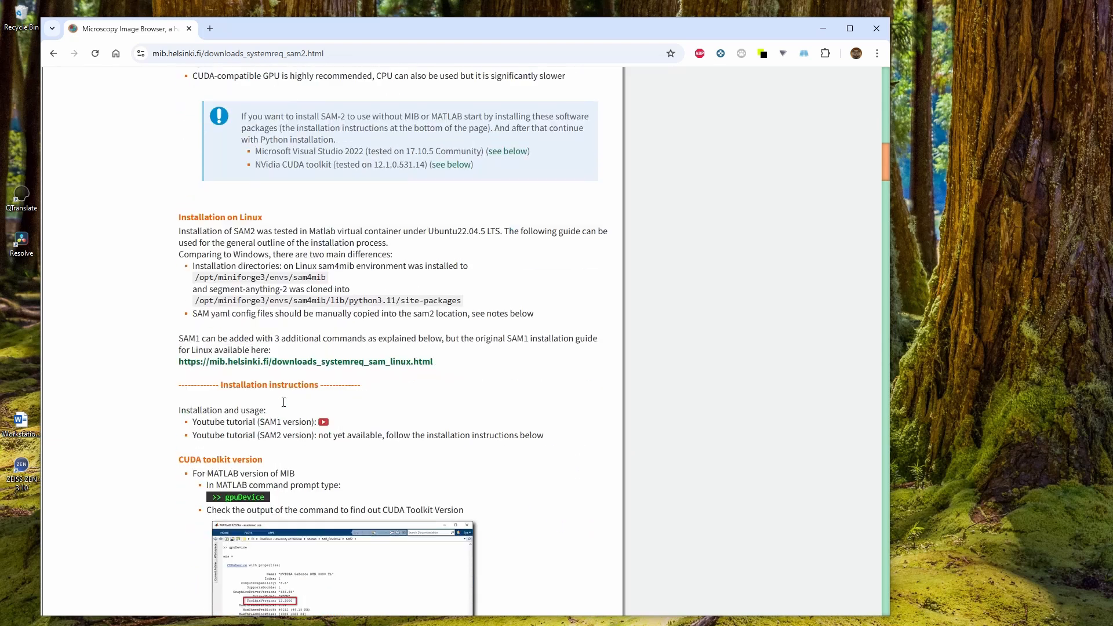
drag(176, 216, 408, 242)
click(408, 246)
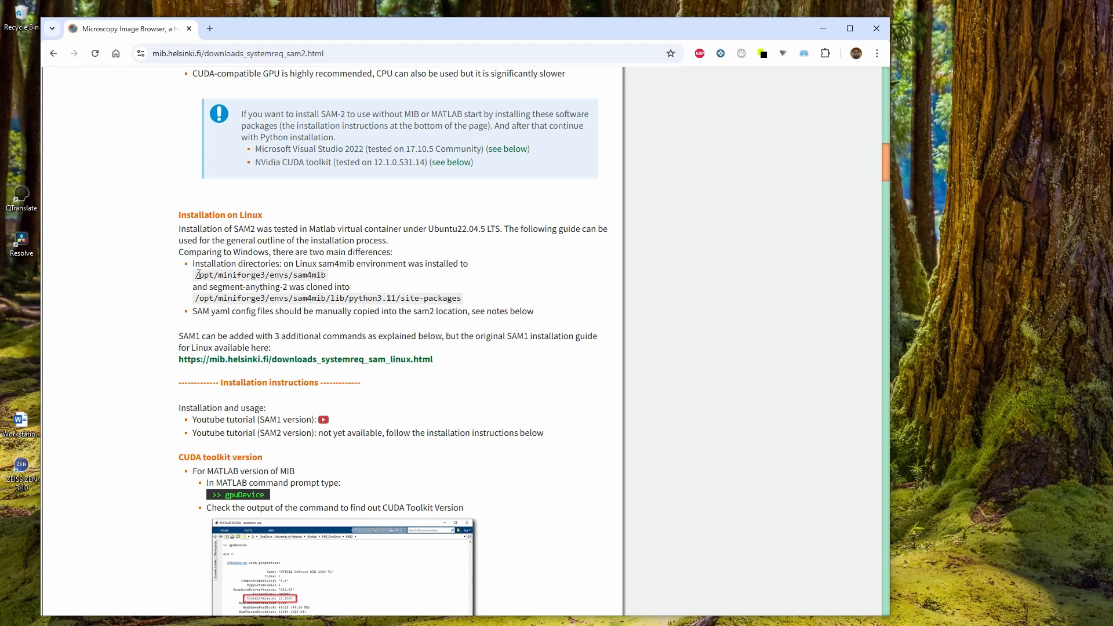
drag(197, 274, 321, 276)
click(197, 313)
drag(195, 313, 258, 313)
double_click(423, 312)
click(405, 323)
scroll(186, 365, down, 3)
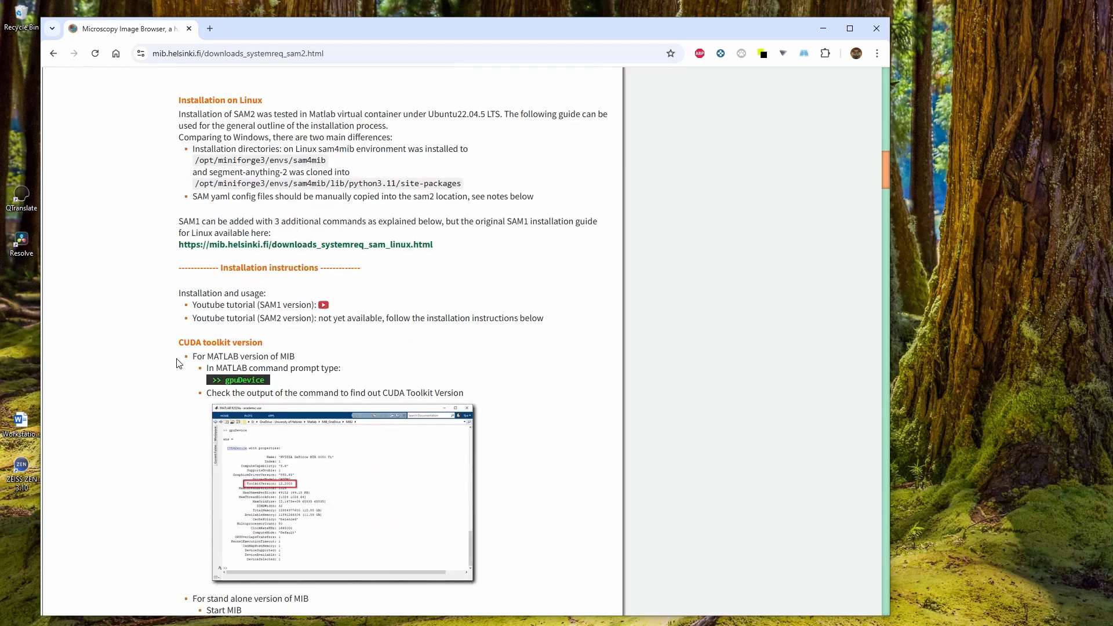
Scroll to the CUDA toolkit version instructions and launch MATLAB R2024b from the Start search
scroll(198, 279, down, 1)
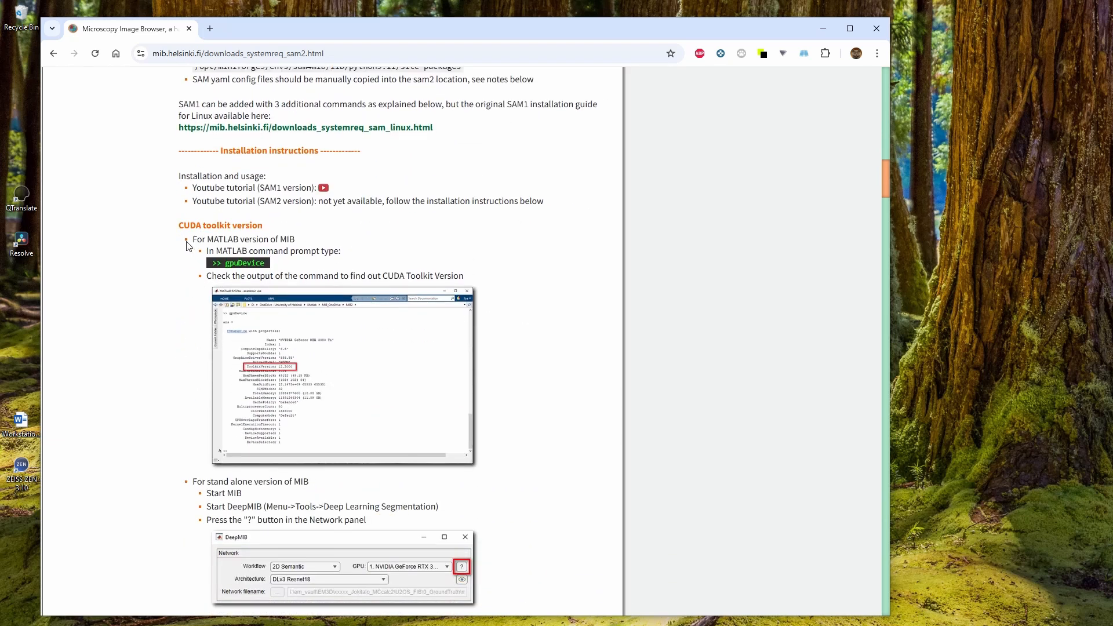
drag(180, 225, 270, 232)
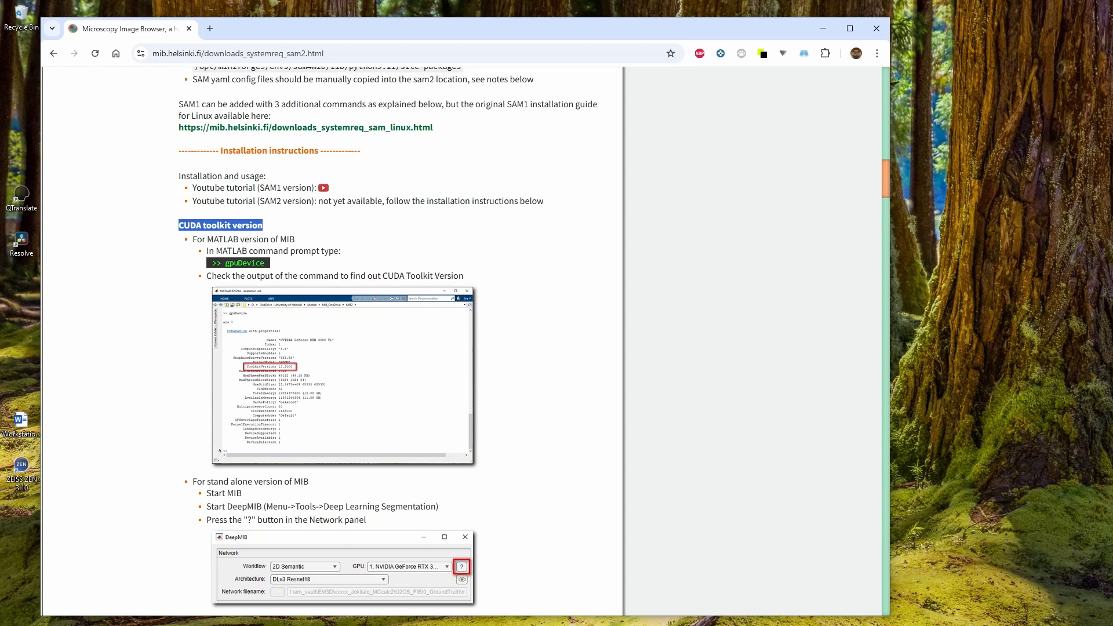
key(super)
text(r2)
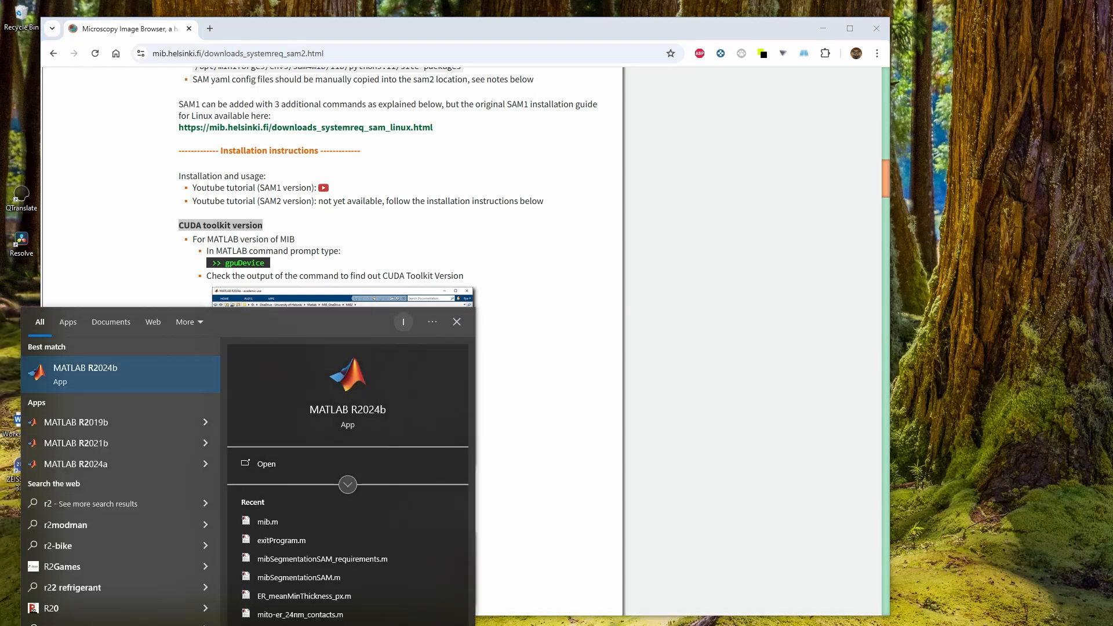
key(Return)
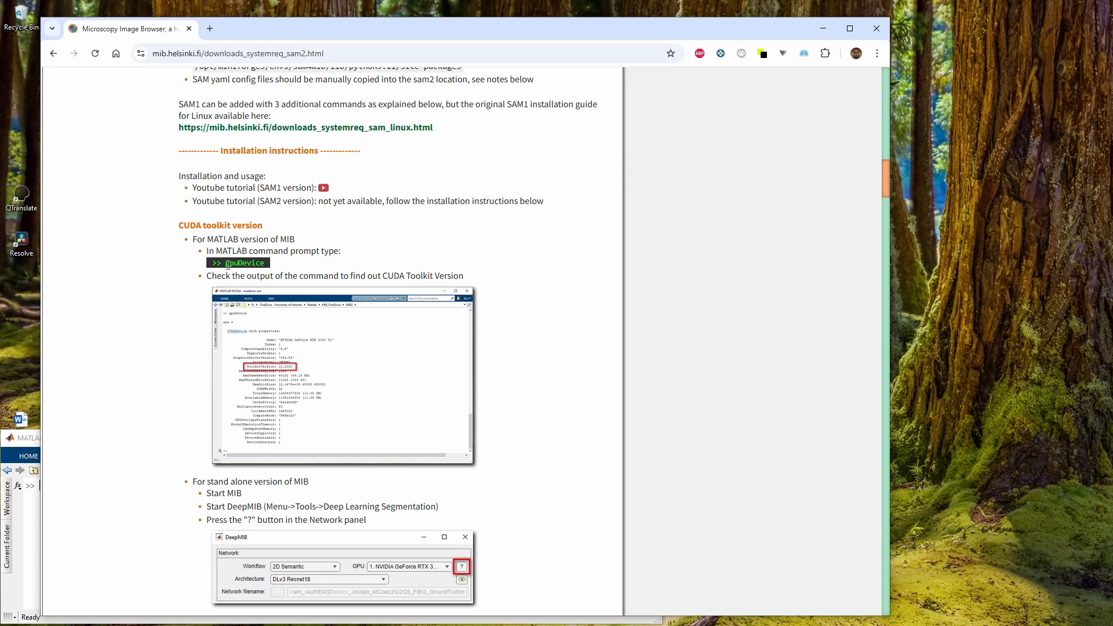
Copy the gpuDevice command from the page and run it in the MATLAB command window
drag(225, 263, 266, 268)
key(ctrl+c)
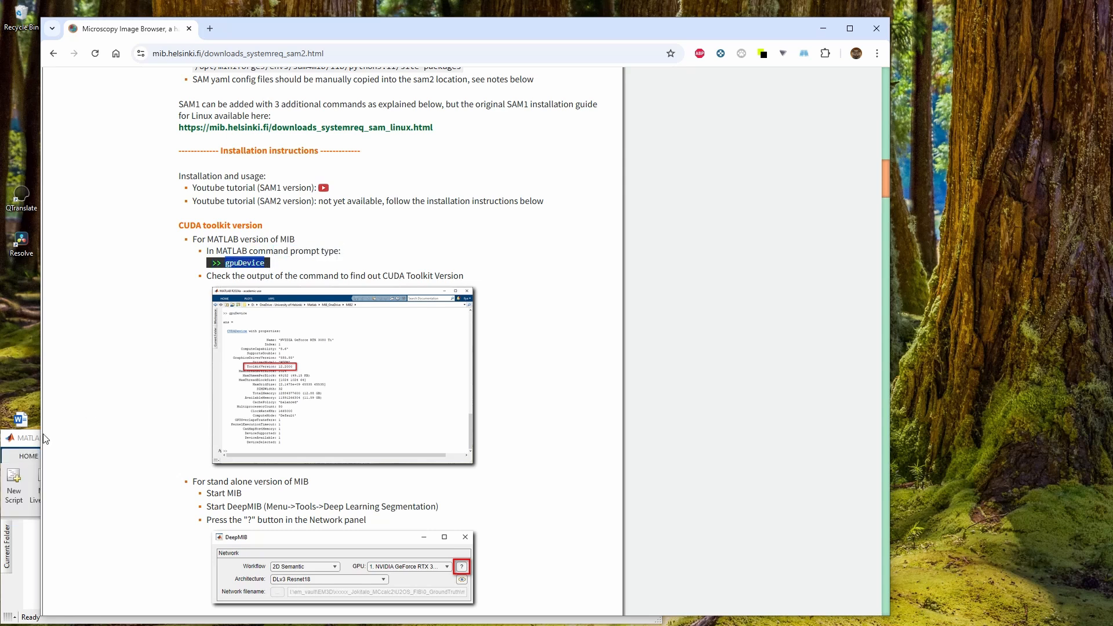
click(30, 441)
key(ctrl+v)
key(Return)
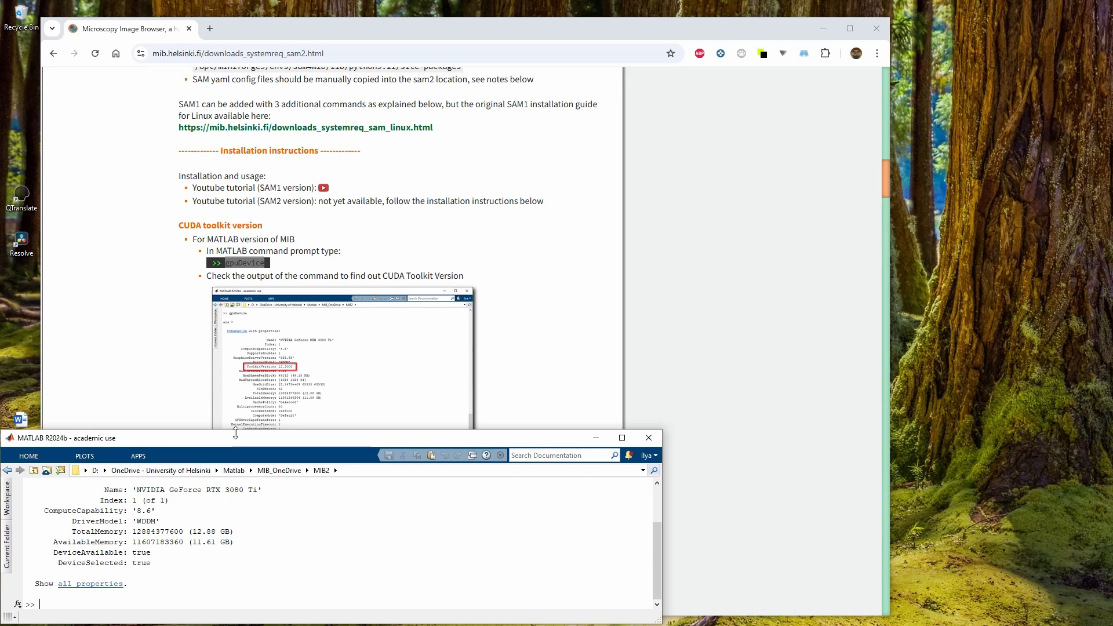
Enlarge the MATLAB window and display all GPU device properties to check the ToolkitVersion entry
drag(236, 430, 245, 246)
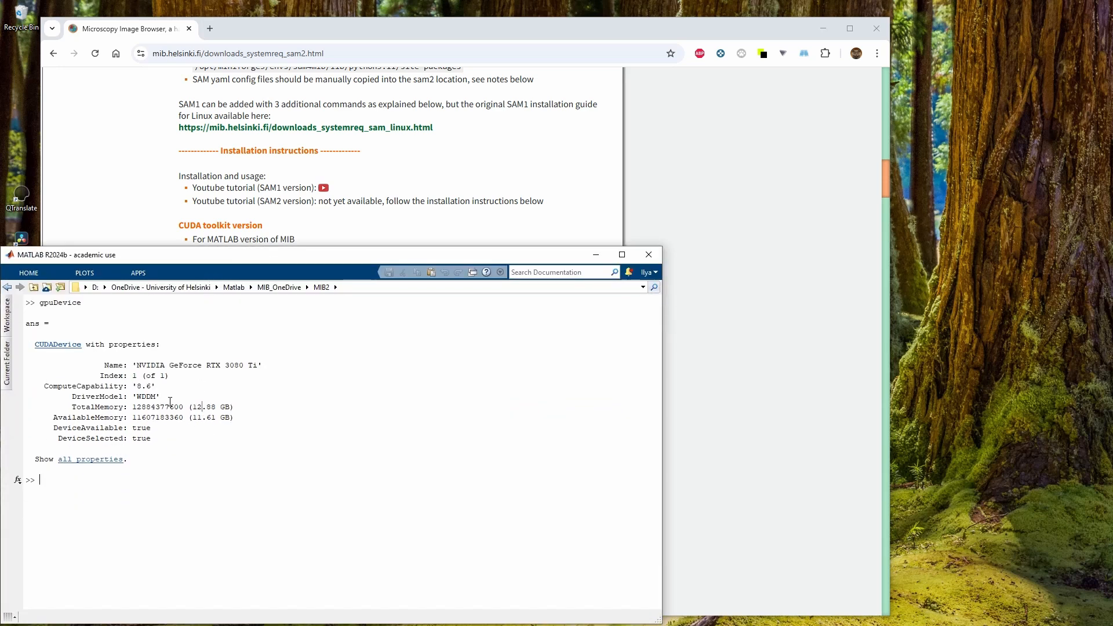
drag(138, 364, 257, 360)
click(209, 387)
click(109, 468)
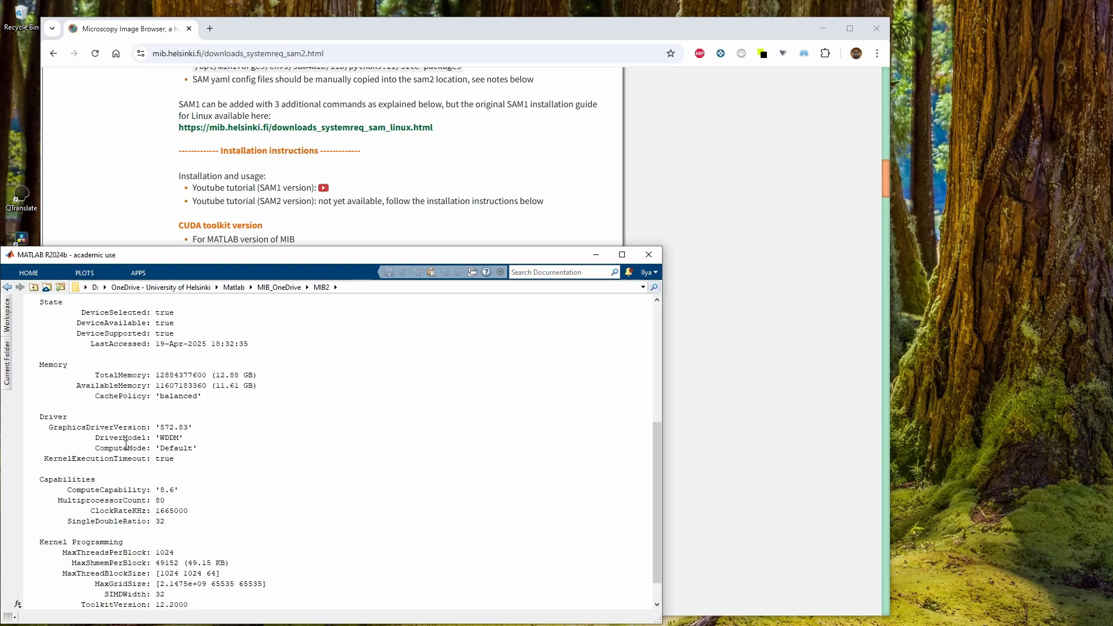
drag(81, 573, 156, 574)
click(92, 578)
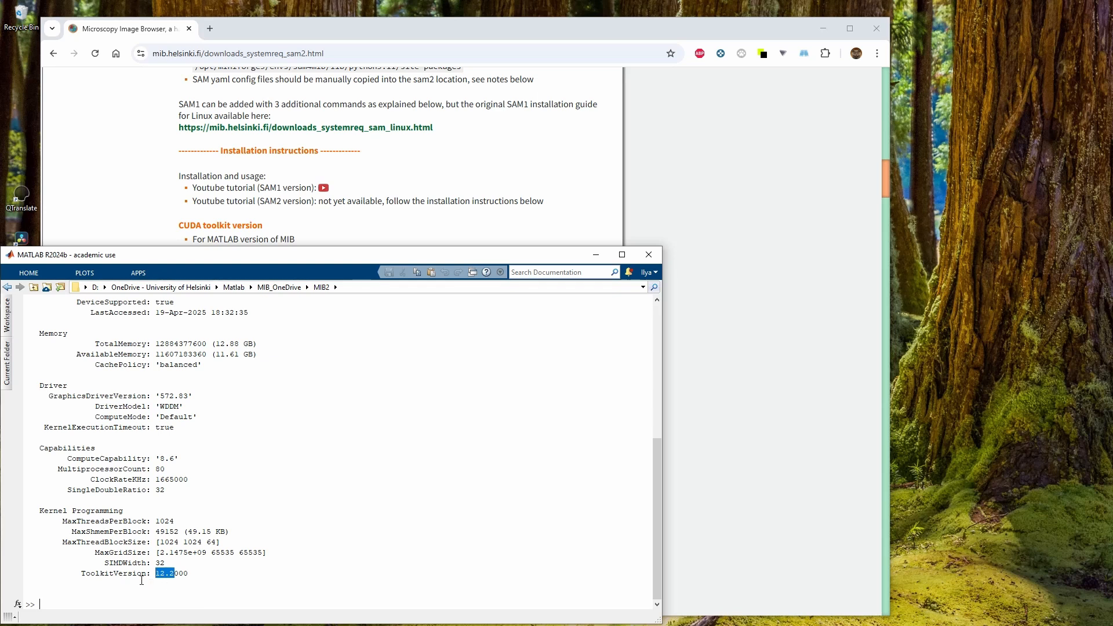
click(139, 580)
drag(83, 574, 174, 576)
click(156, 575)
drag(174, 574, 151, 574)
click(165, 574)
Scroll to the standalone MIB instructions and start MIB by running mib; in MATLAB
click(265, 202)
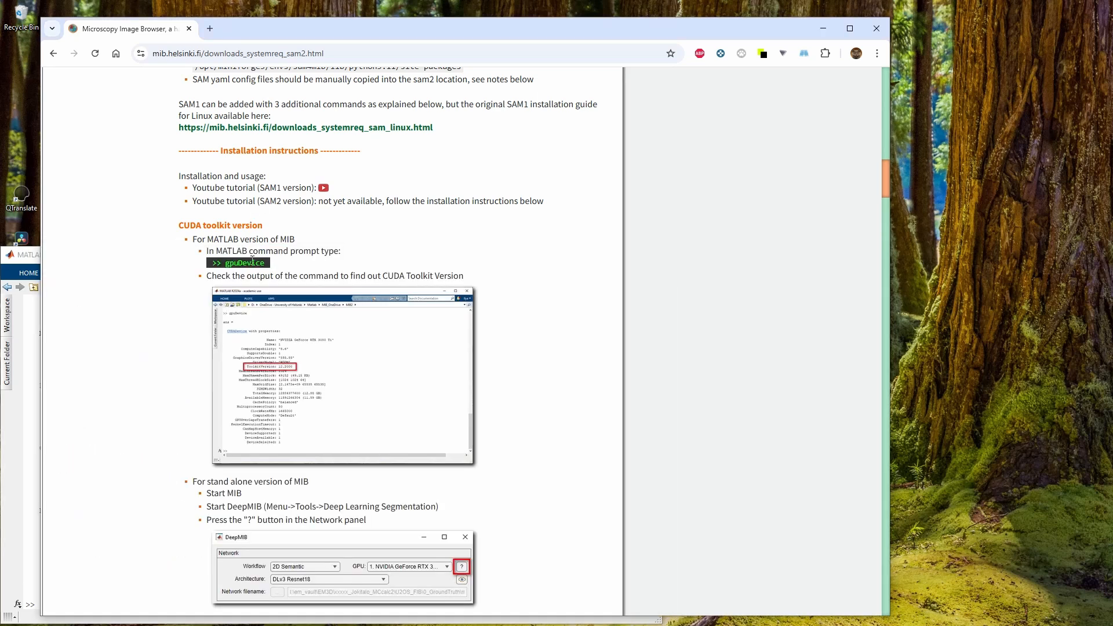
scroll(252, 261, down, 4)
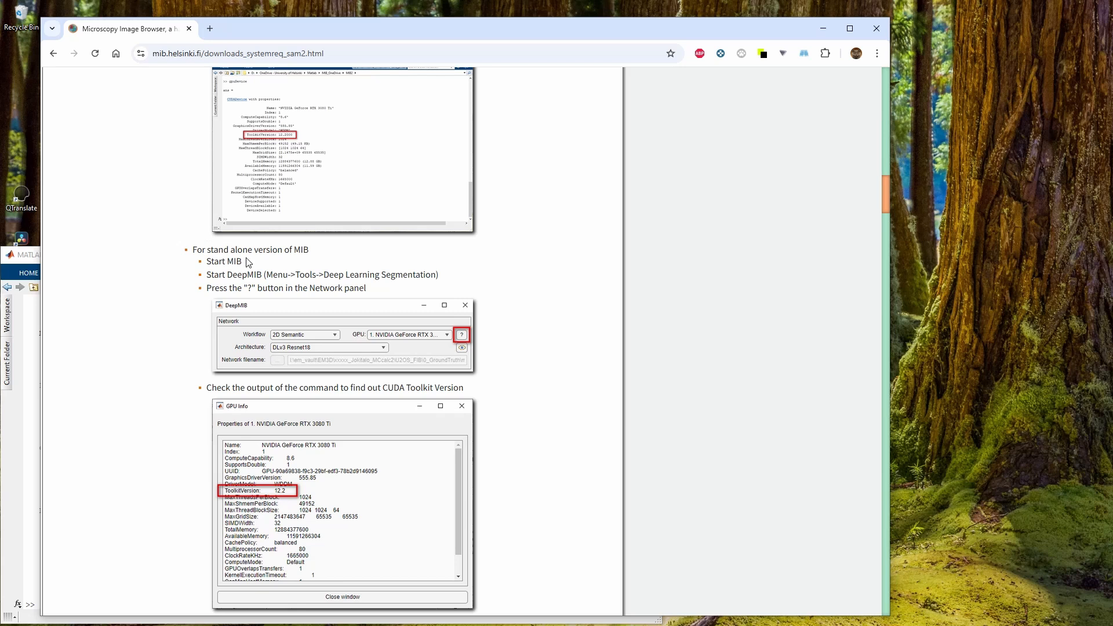
click(30, 406)
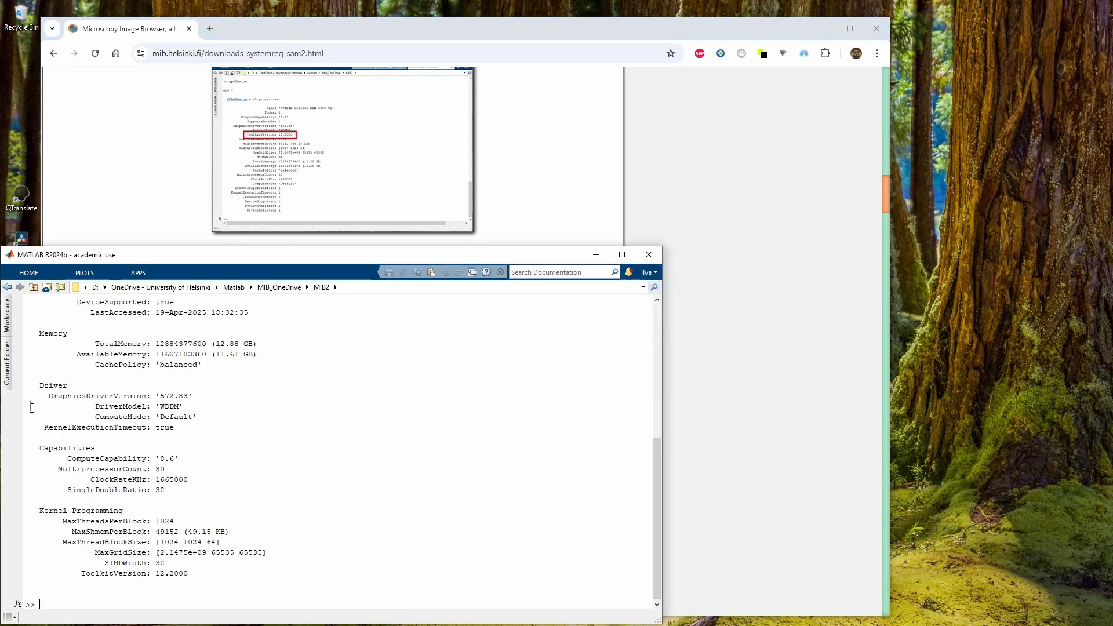
text(mib;)
key(Return)
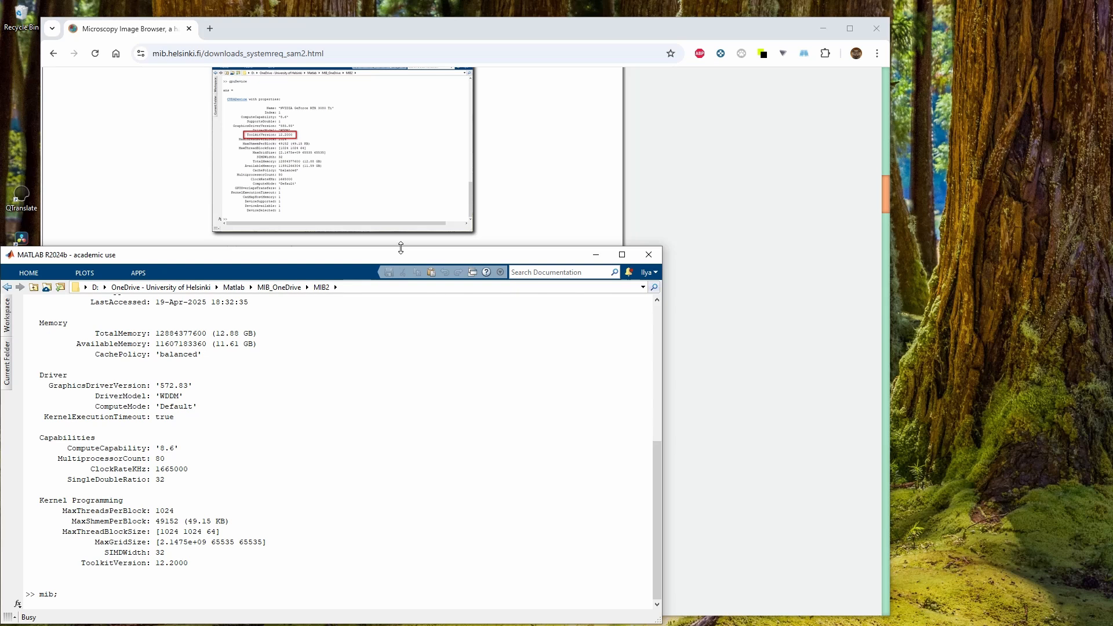
Review the DeepMIB instructions and open the Deep learning segmentation tool in MIB
drag(398, 263, 410, 388)
click(282, 276)
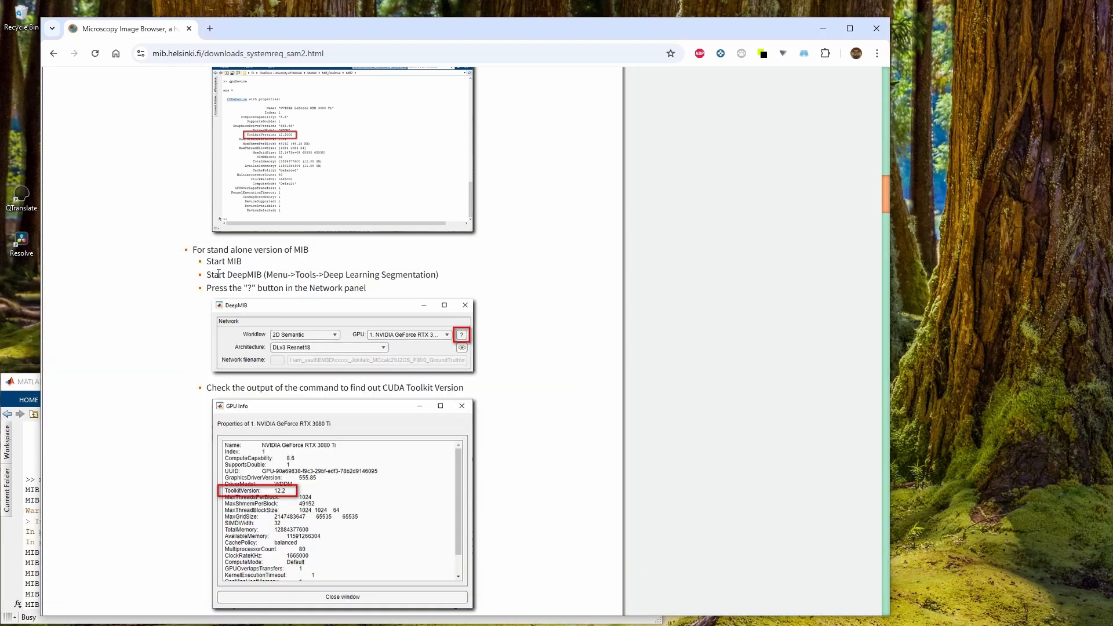
double_click(245, 274)
drag(266, 274, 438, 275)
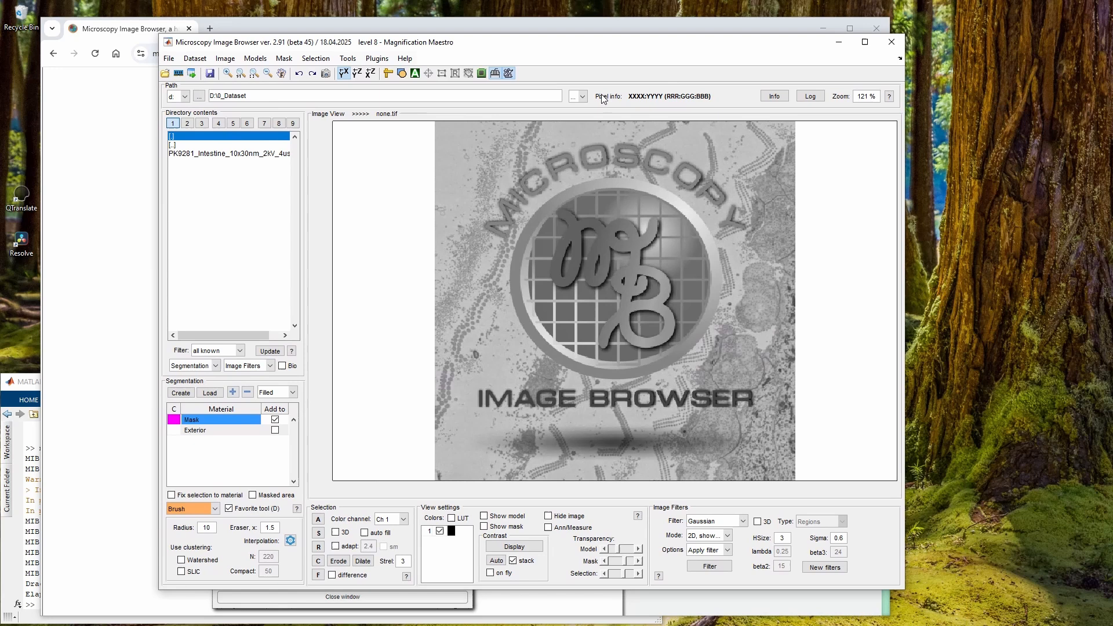
click(346, 59)
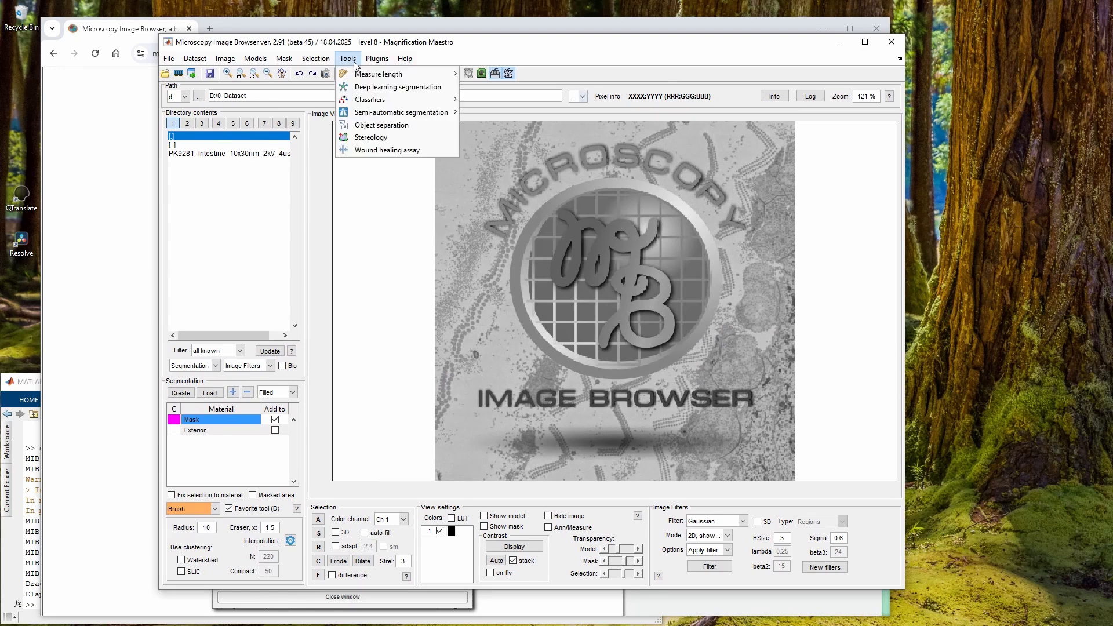
click(374, 87)
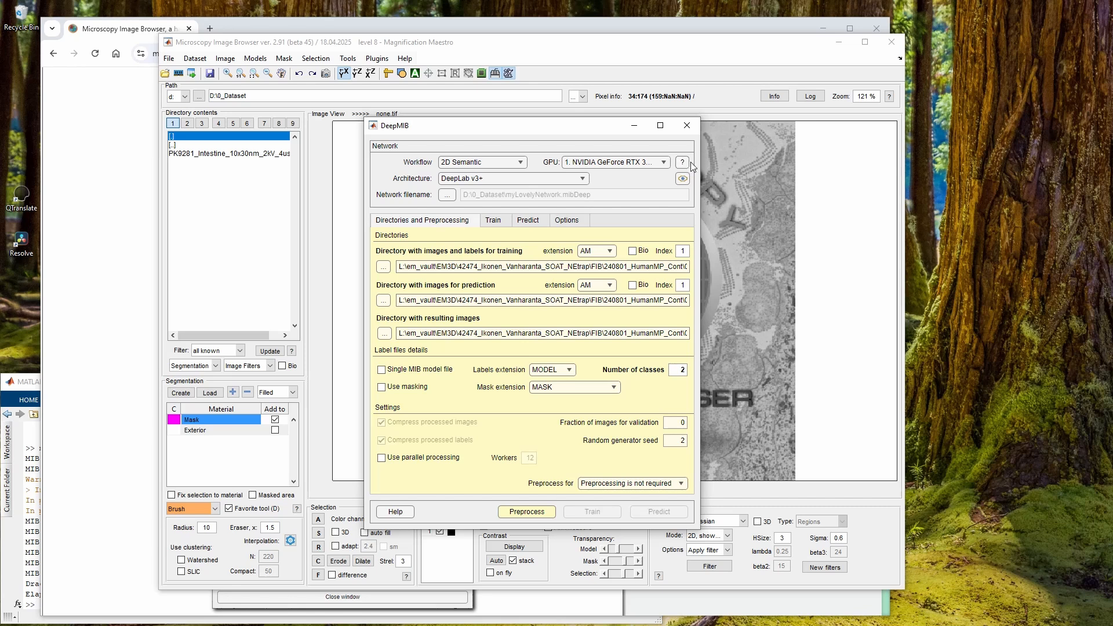
Open the GPU info window from the DeepMIB network panel and inspect the CUDA toolkit version
click(682, 163)
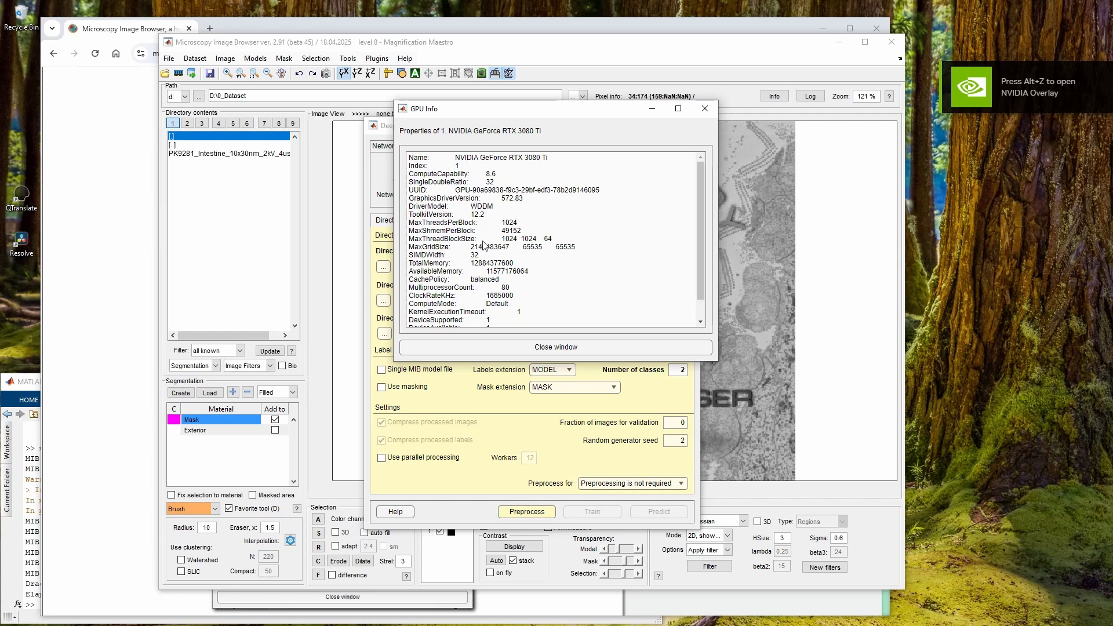
scroll(486, 255, down, 1)
scroll(465, 317, up, 1)
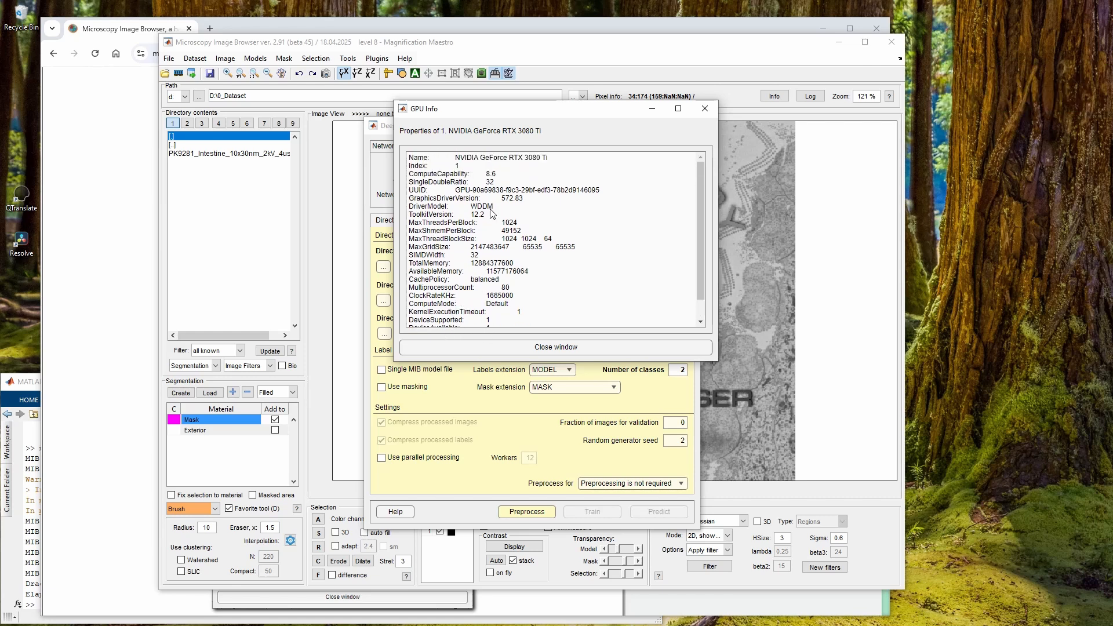
Close the GPU Info window, the DeepMIB tool and the MIB window
drag(487, 215, 406, 215)
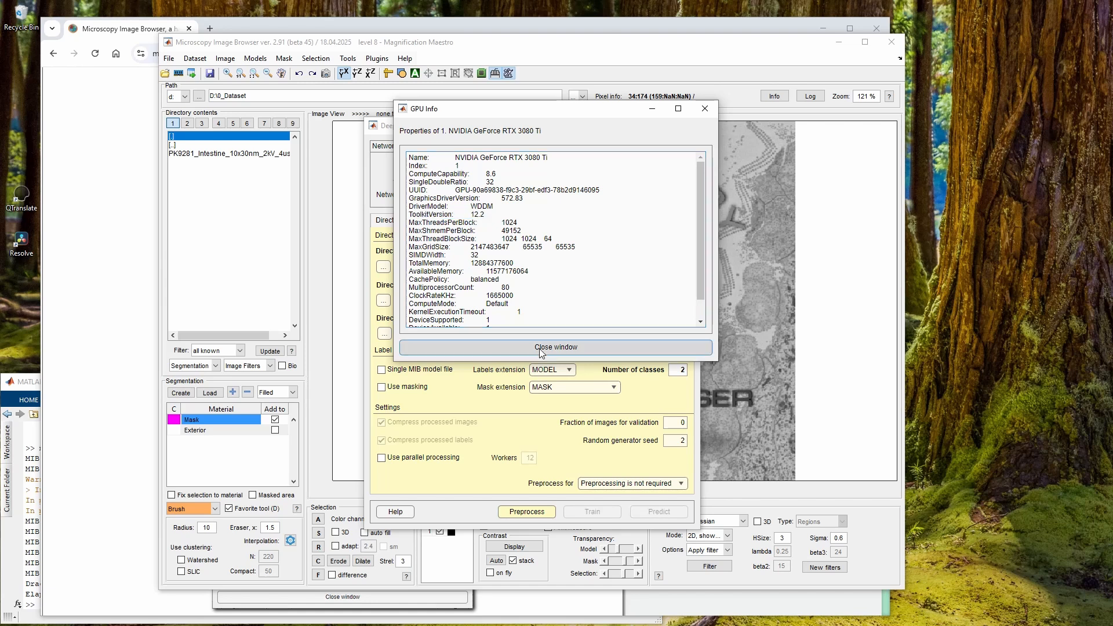
click(556, 346)
click(690, 126)
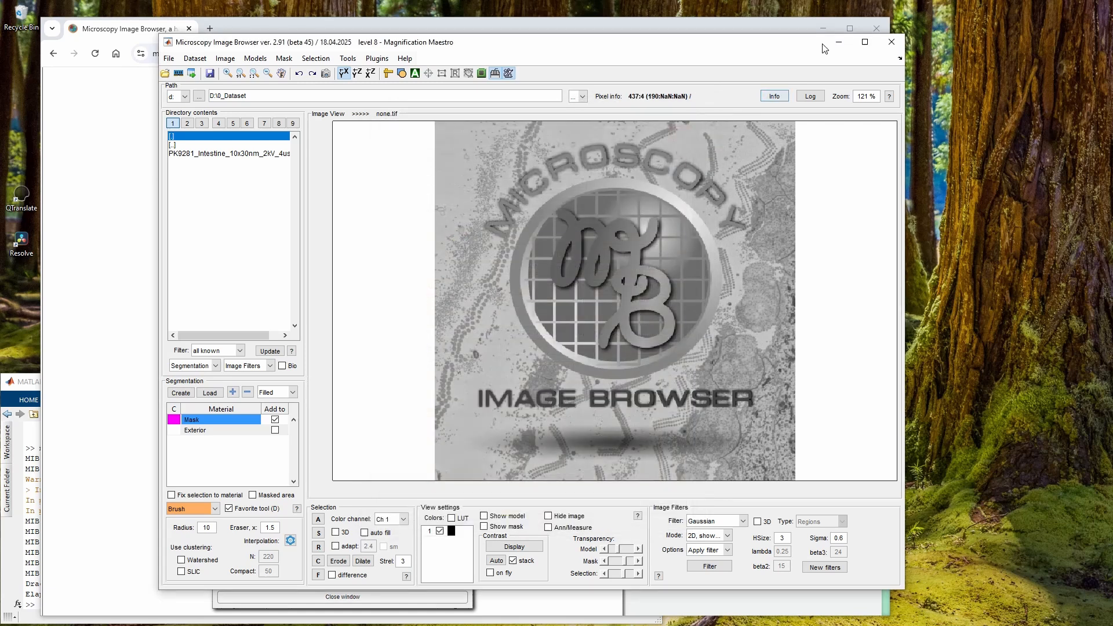
click(891, 42)
click(513, 271)
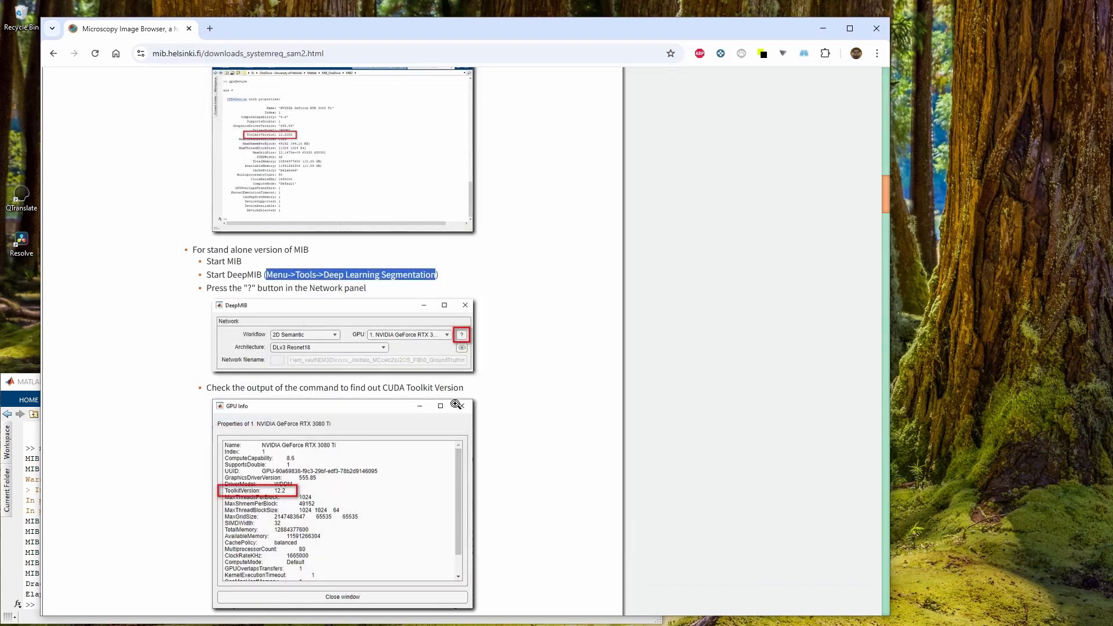
Scroll to the Python section of the requirements page and review the Mambaforge installation instructions
scroll(279, 335, down, 6)
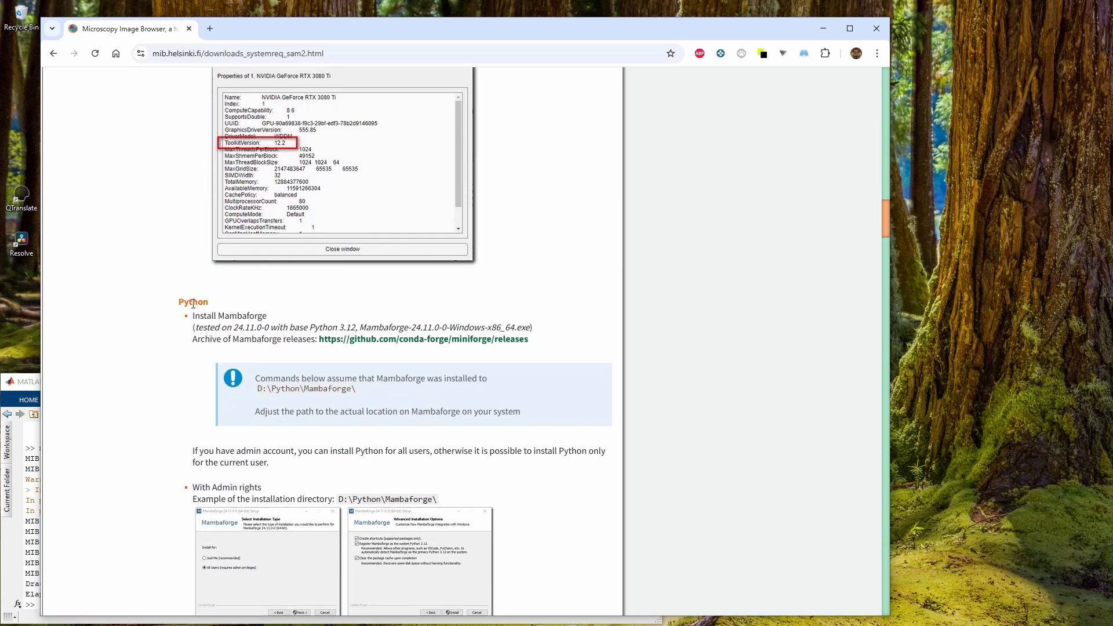
double_click(193, 303)
double_click(266, 338)
click(255, 326)
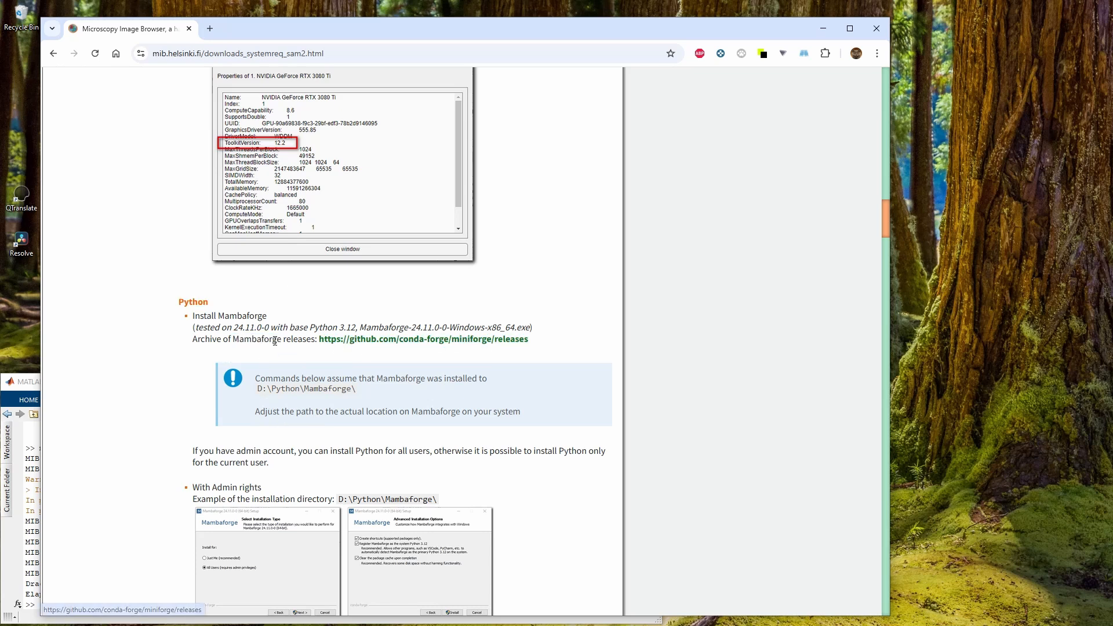
Open the Mambaforge releases archive link in a new browser tab
right_click(357, 348)
click(394, 355)
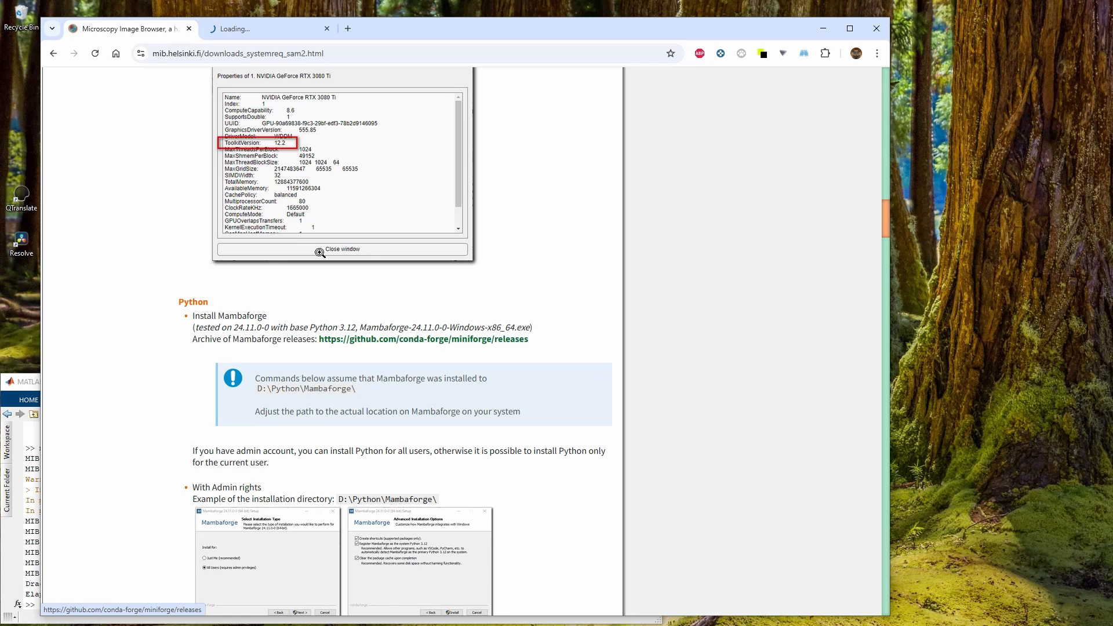
click(241, 31)
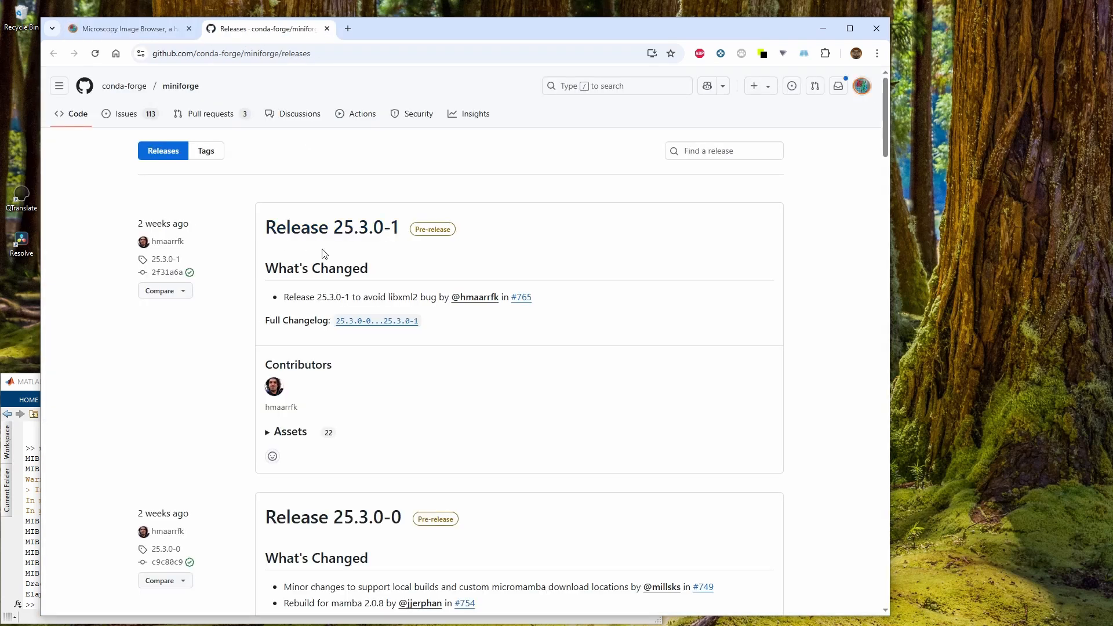
Browse the miniforge releases and open the latest release, 24.11.3-2
scroll(423, 296, down, 13)
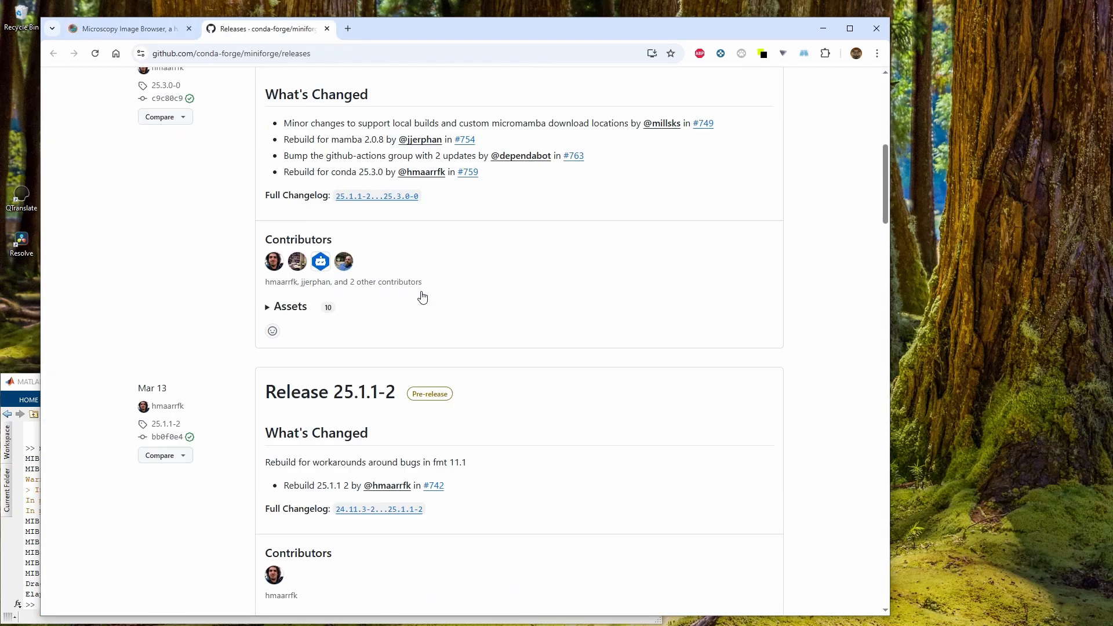
scroll(422, 296, up, 3)
scroll(422, 296, down, 5)
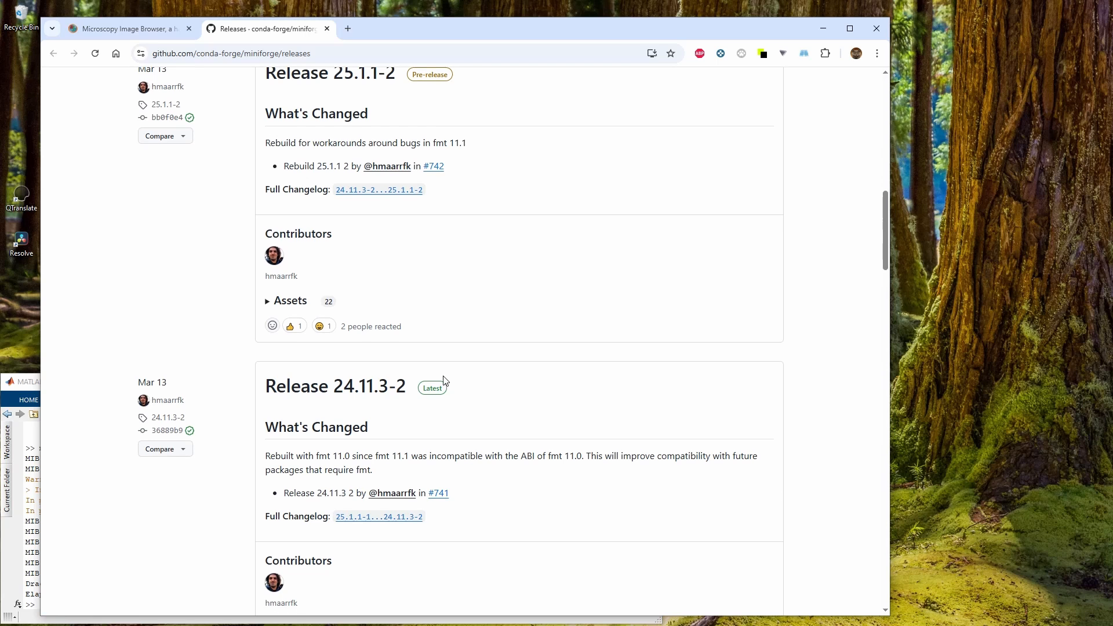
click(434, 390)
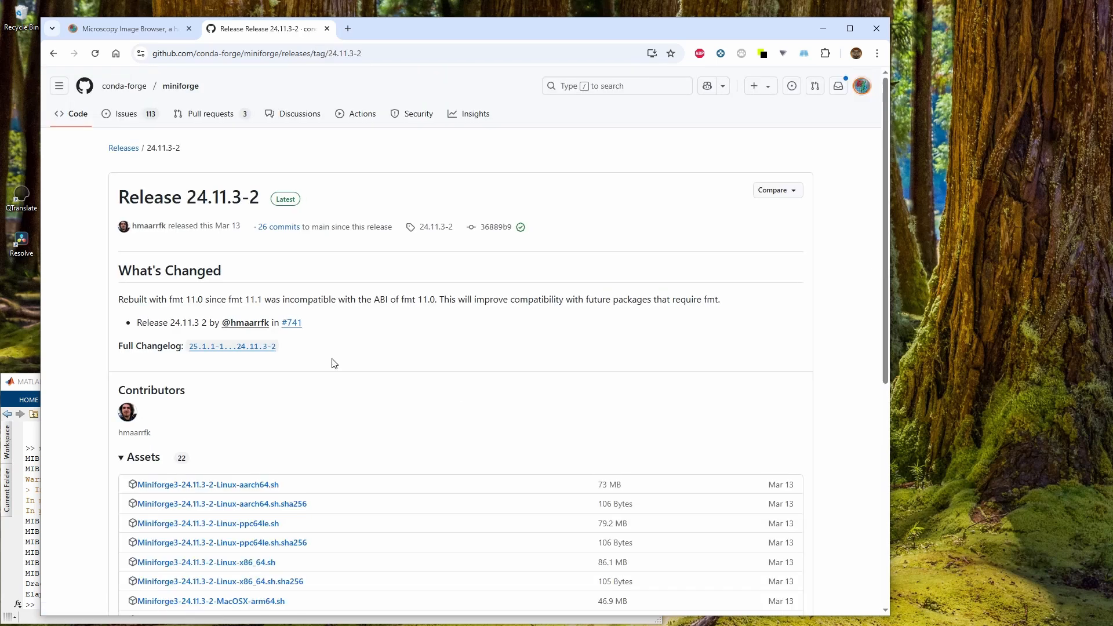
Download Miniforge3-24.11.3-2-Windows-x86_64.exe and save it into the D:\Python folder
scroll(320, 360, down, 5)
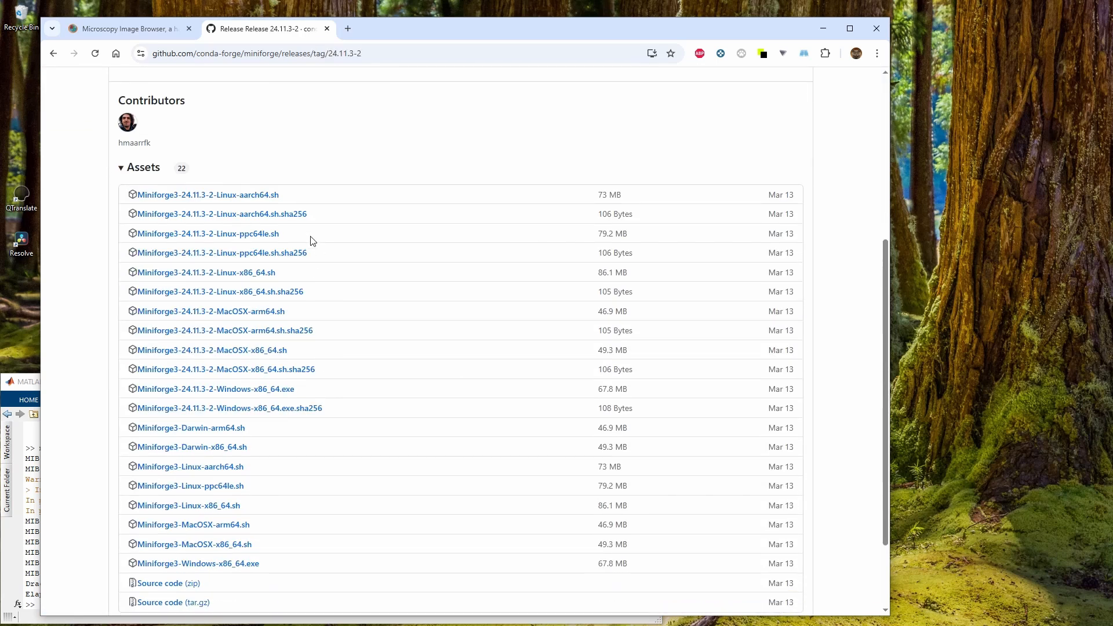
click(201, 396)
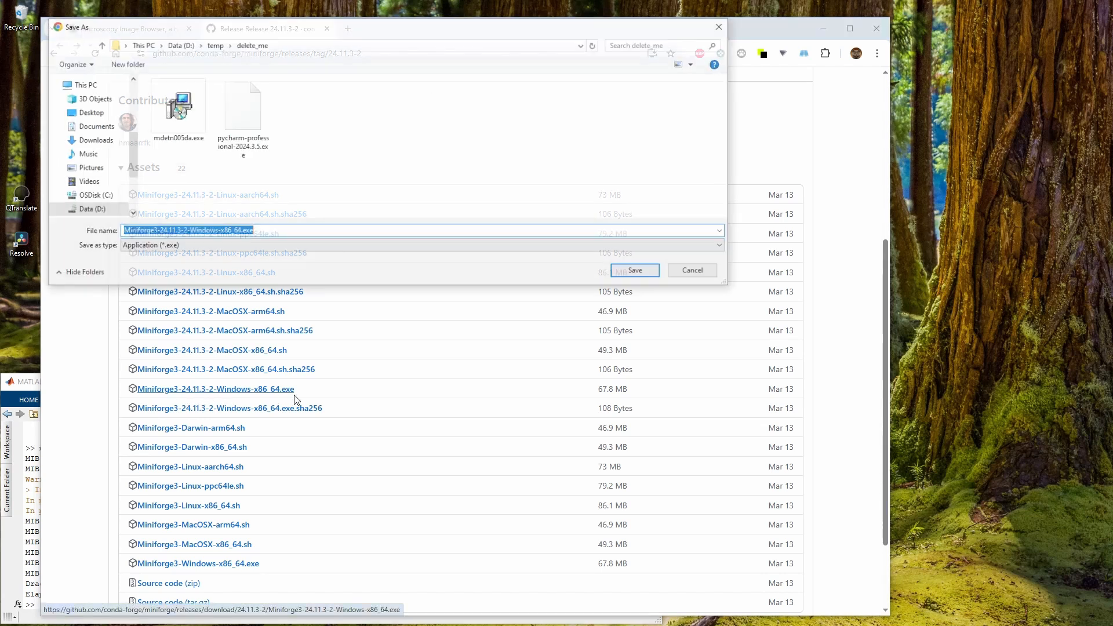
click(178, 44)
scroll(256, 139, down, 2)
scroll(257, 162, down, 2)
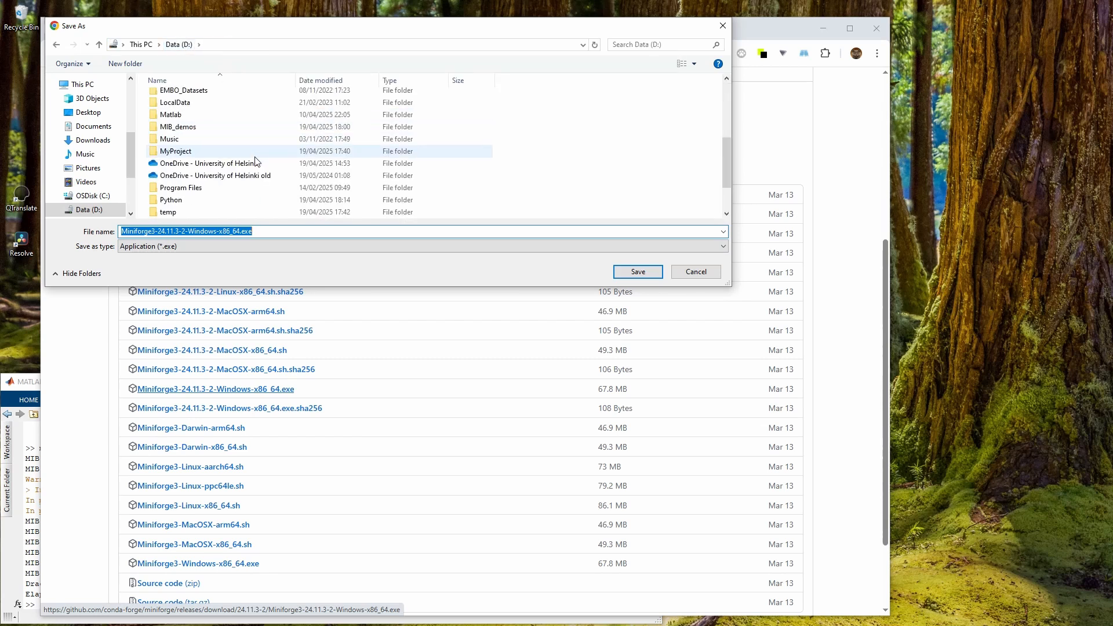
double_click(196, 197)
click(631, 272)
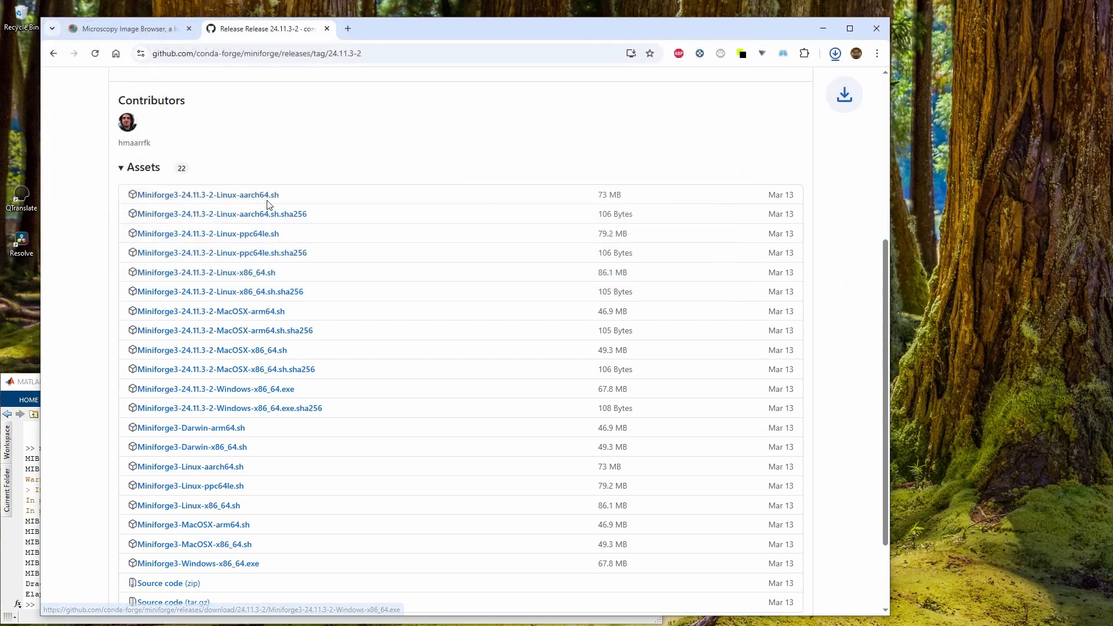
In the file manager, open D:\Python and delete the old Mambaforge-24.11.0-0-Windows-x86_64 installer
key(alt+Tab)
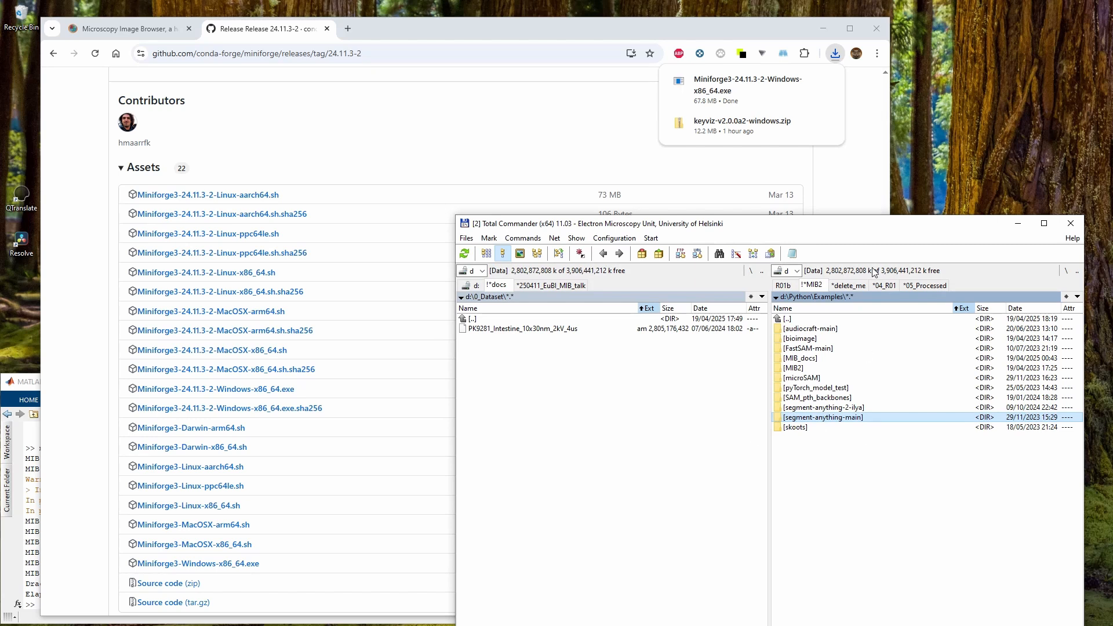
drag(873, 220, 859, 163)
key(BackSpace)
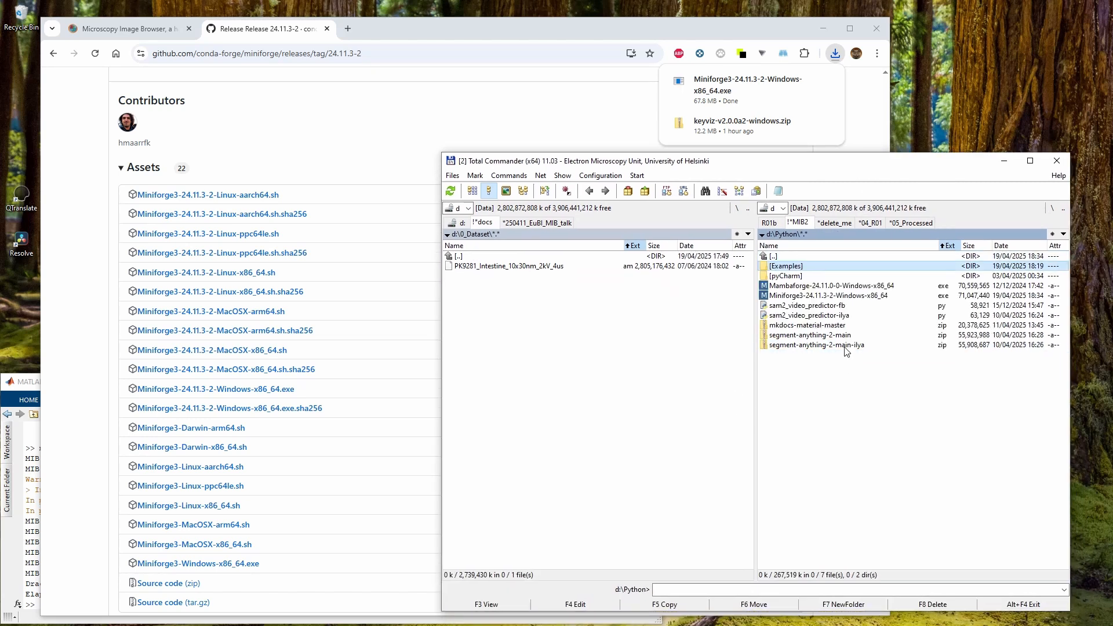
key(BackSpace)
key(Return)
click(868, 296)
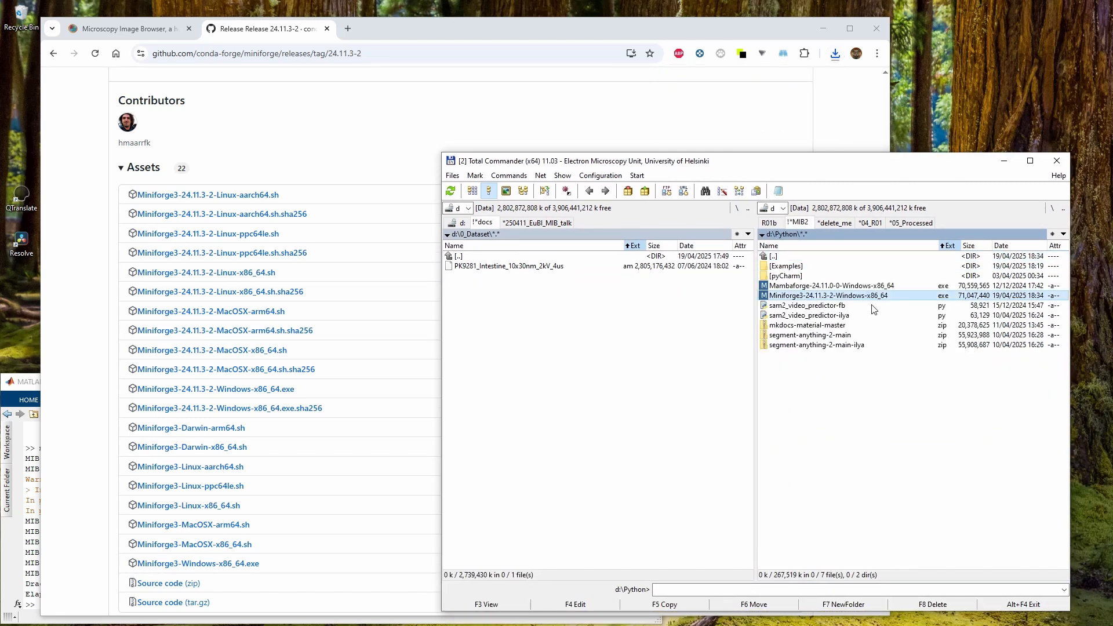
key(Up)
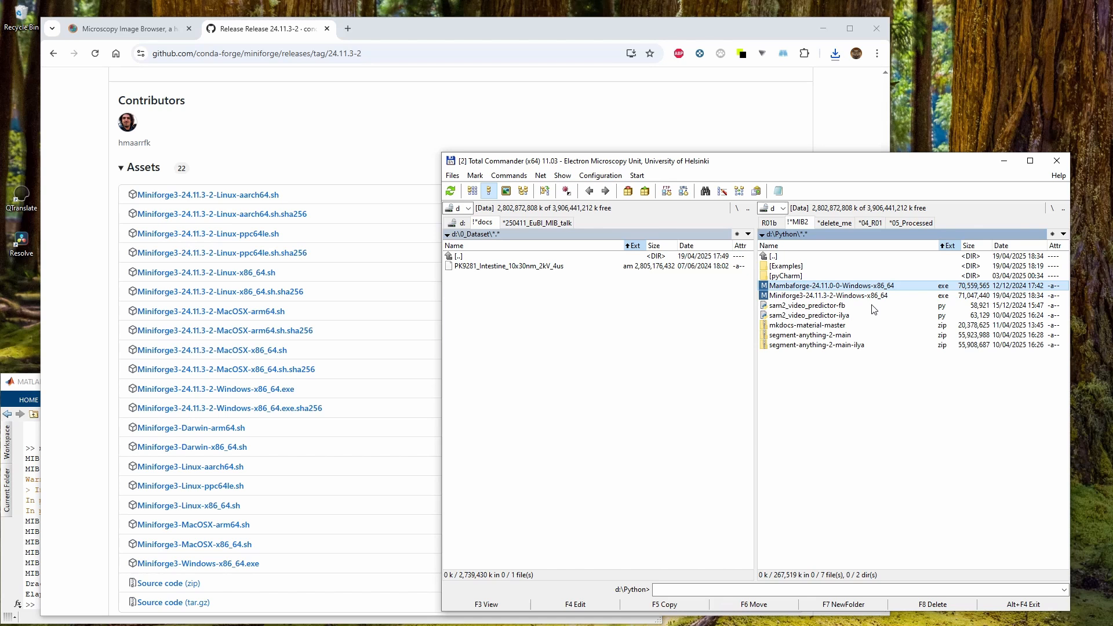
key(Delete)
key(Return)
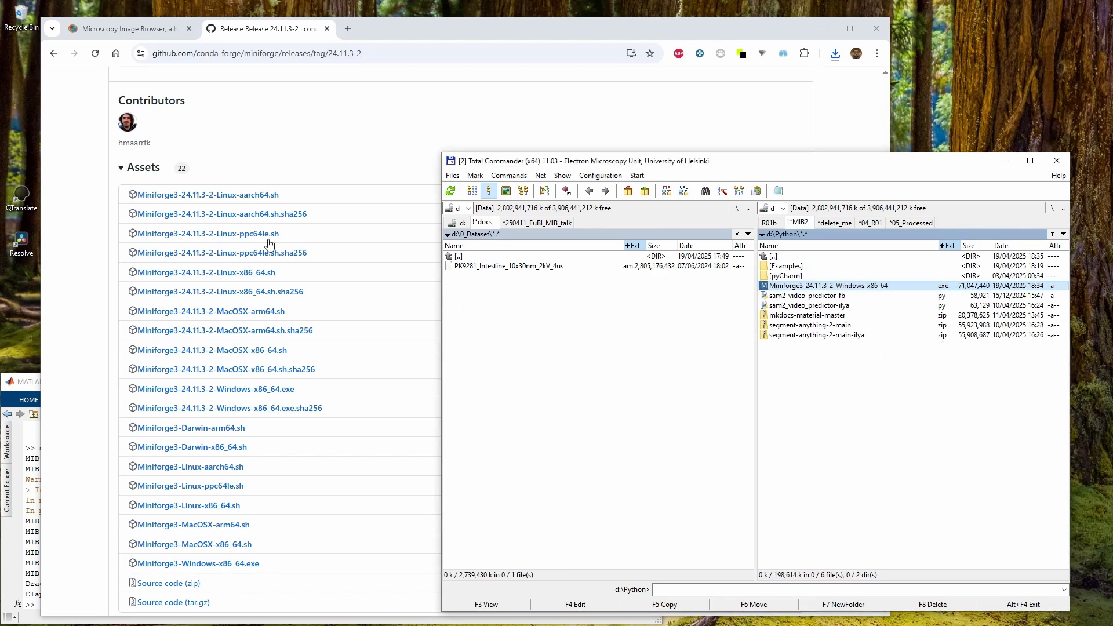
Close the releases tab and run the Miniforge3-24.11.3-2 installer as administrator
click(318, 36)
click(327, 28)
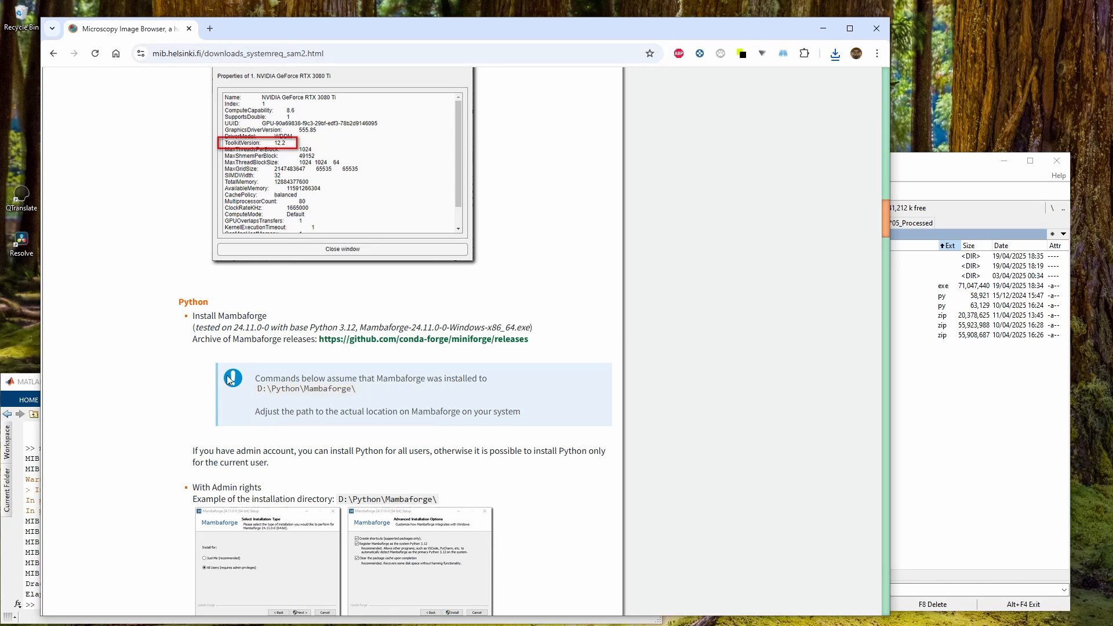
scroll(223, 334, down, 2)
click(1008, 475)
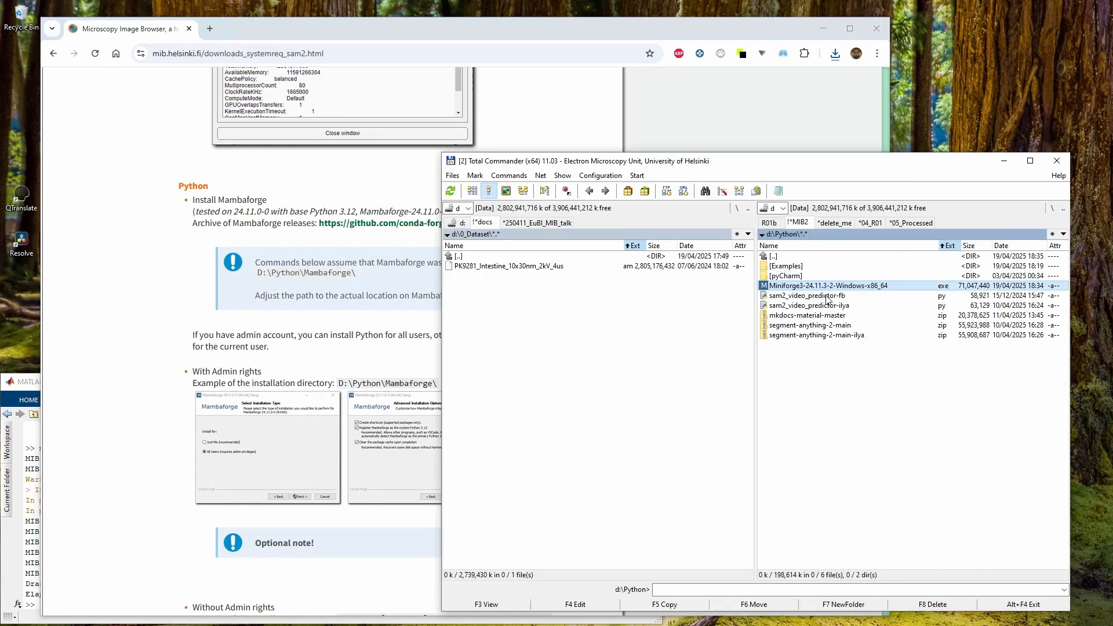
right_click(829, 287)
right_click(829, 286)
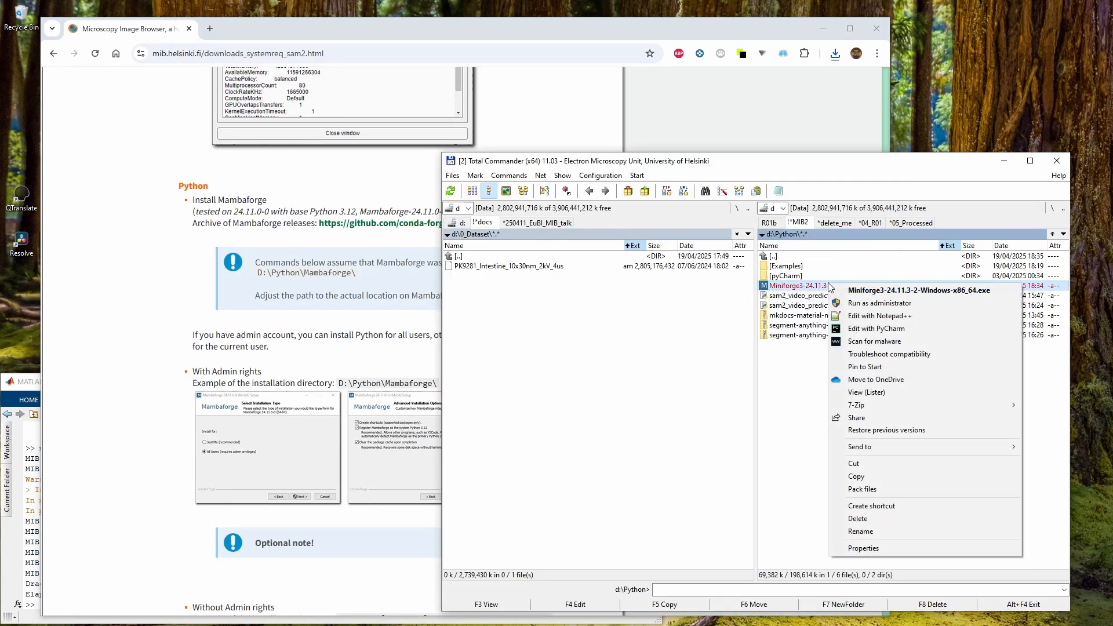
click(851, 304)
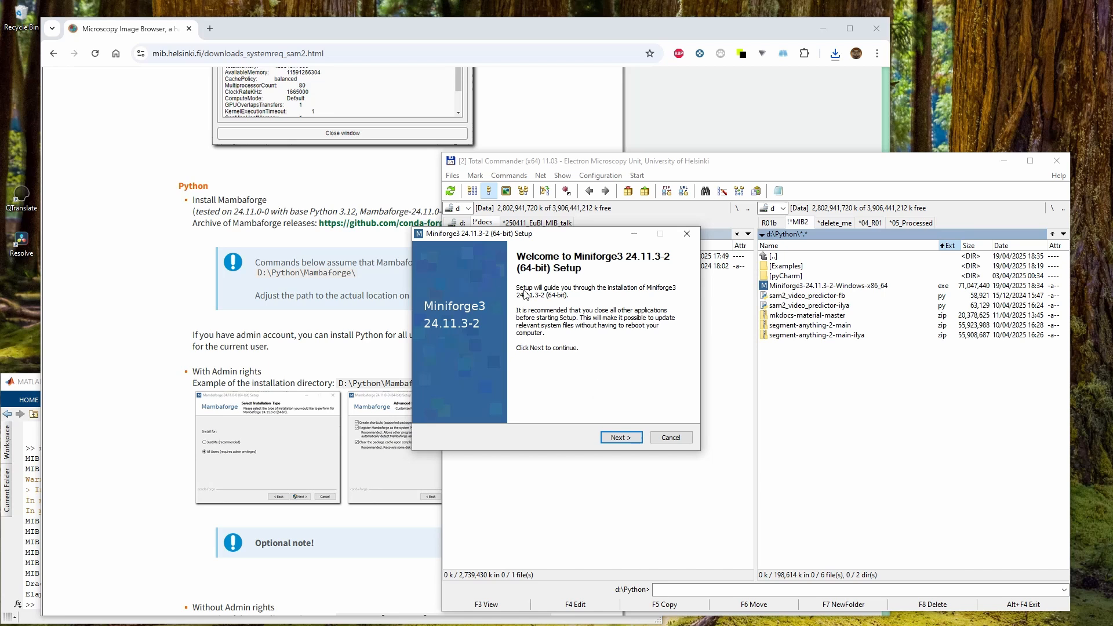
Advance the installer past the welcome and licence agreement pages, keeping the All Users installation type
click(621, 437)
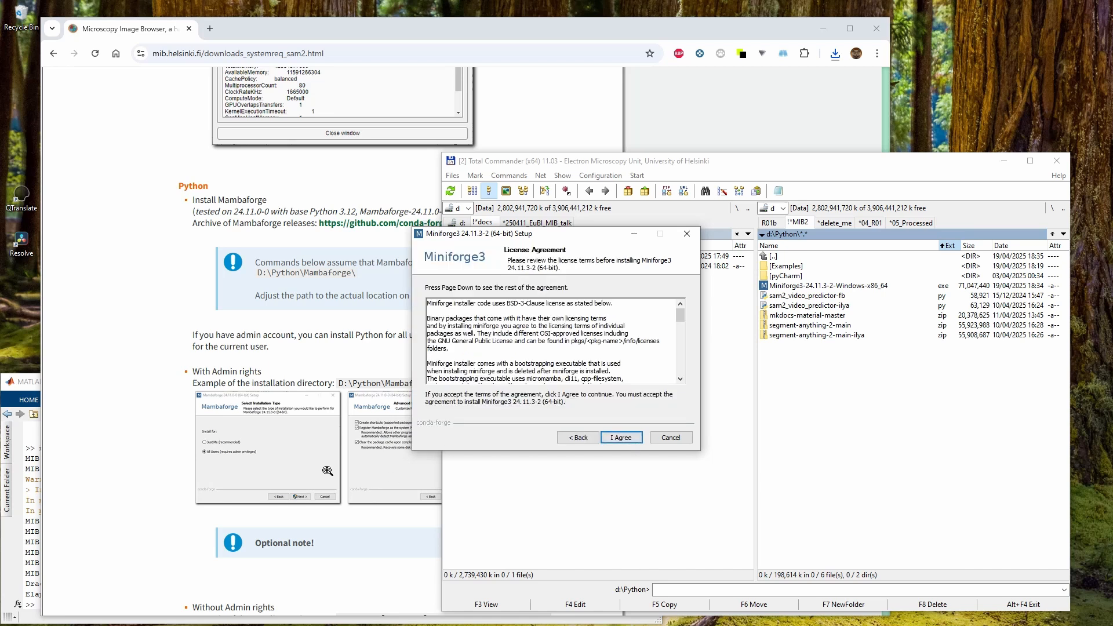
click(242, 441)
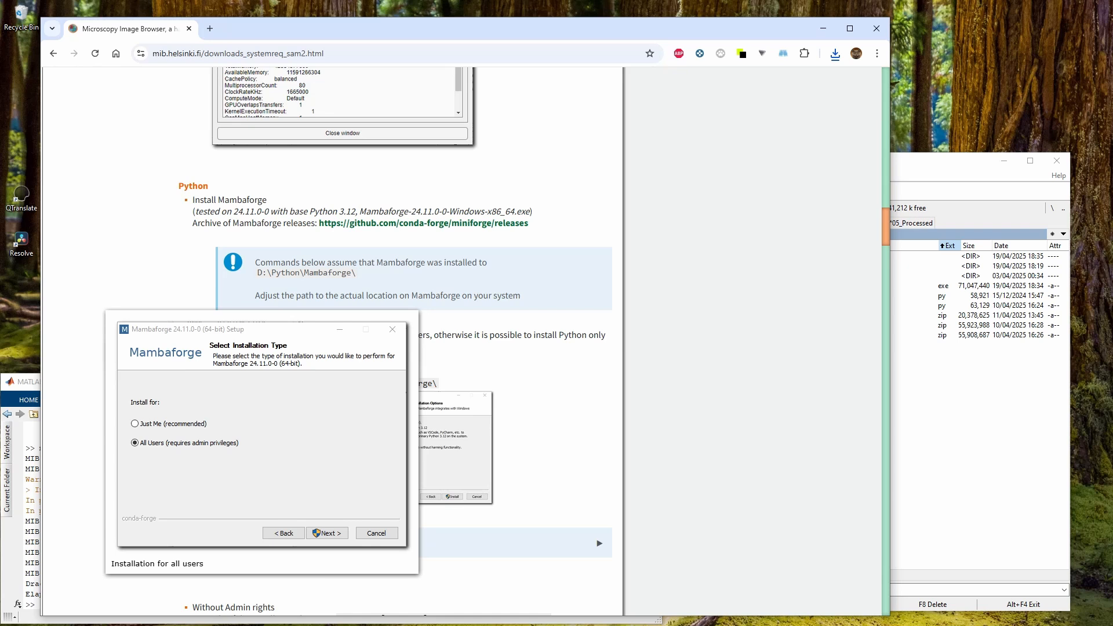
key(alt+Tab)
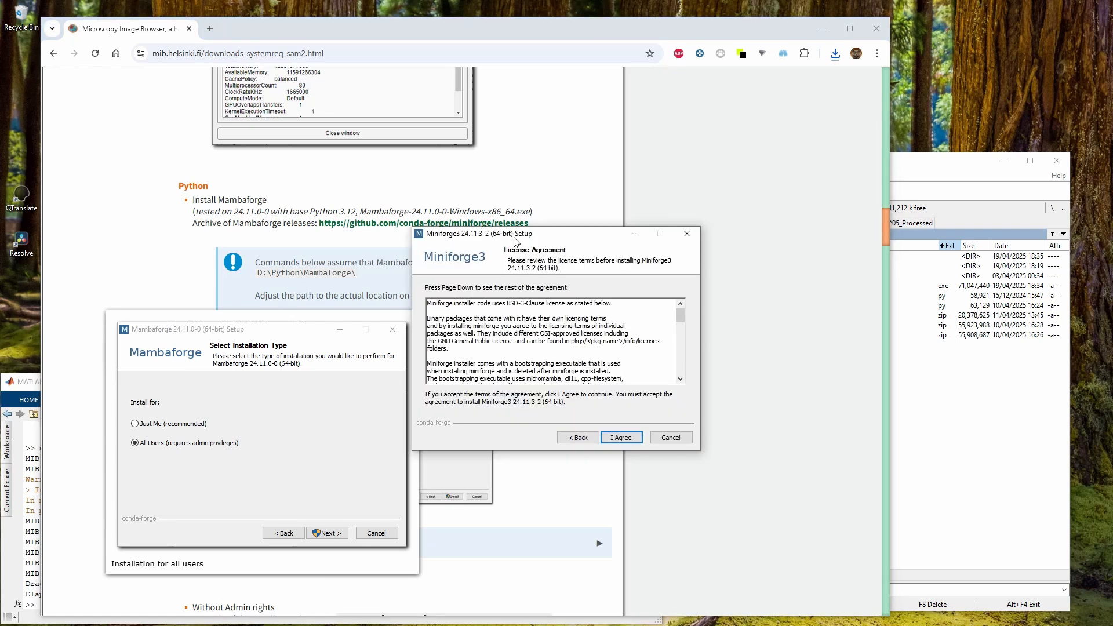
drag(514, 240, 845, 173)
click(944, 370)
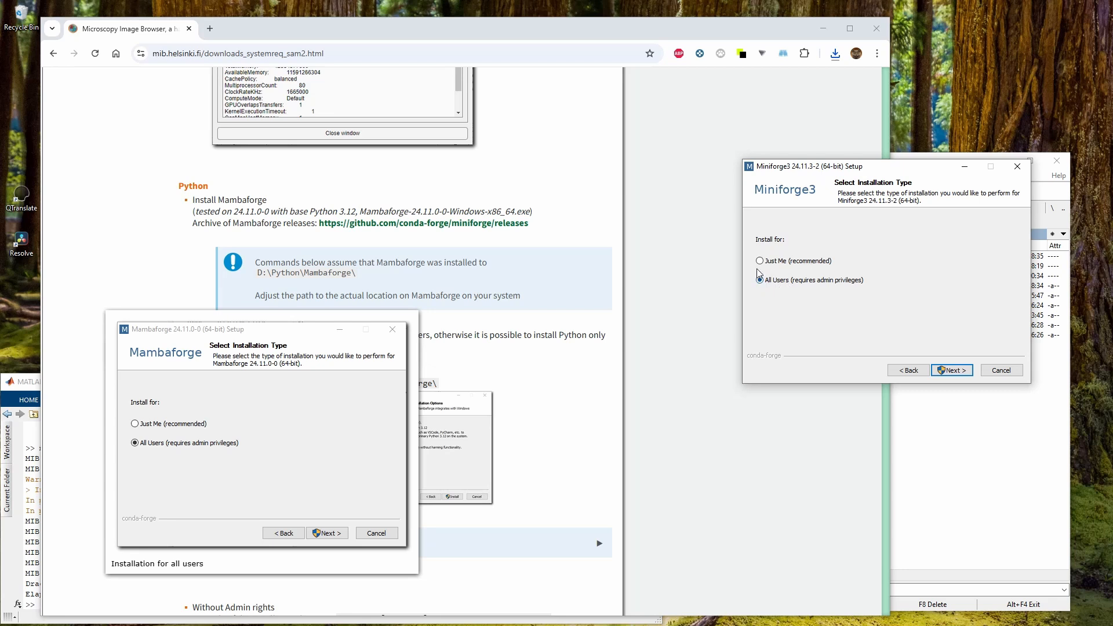
click(952, 370)
Browse for the install destination and create a new folder inside D:\Python
click(934, 304)
click(983, 301)
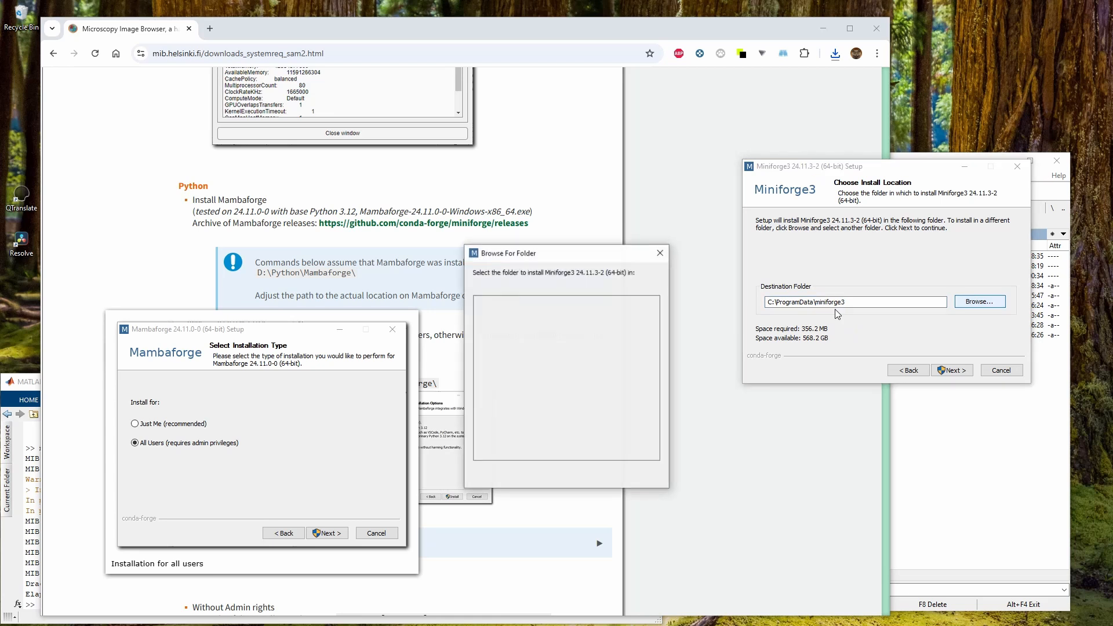
click(477, 325)
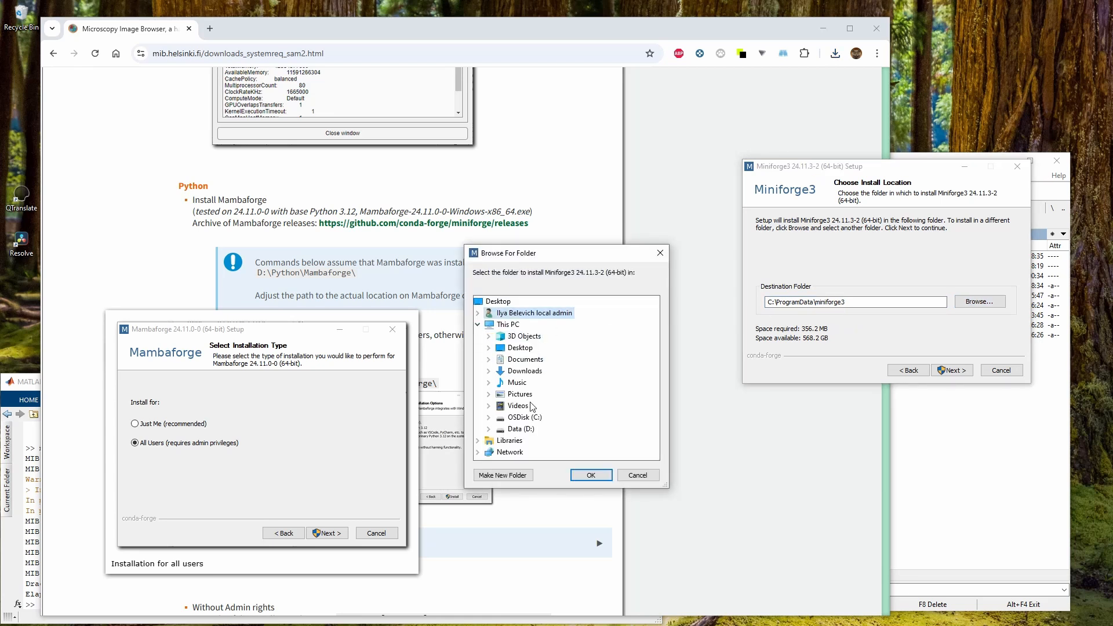
click(489, 429)
scroll(581, 414, down, 4)
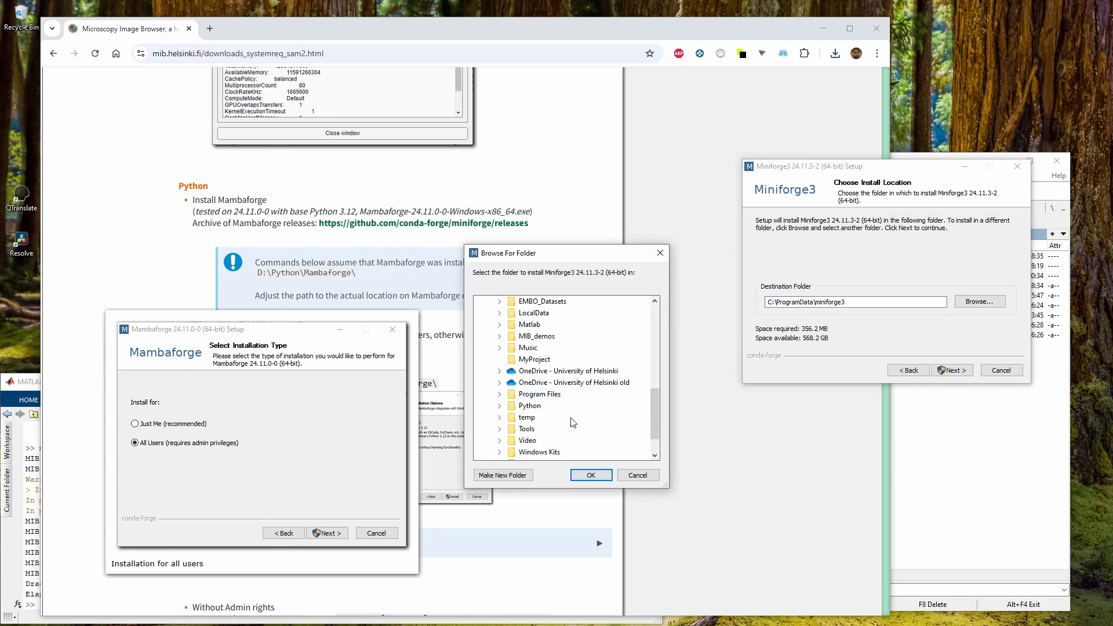
double_click(529, 405)
click(503, 475)
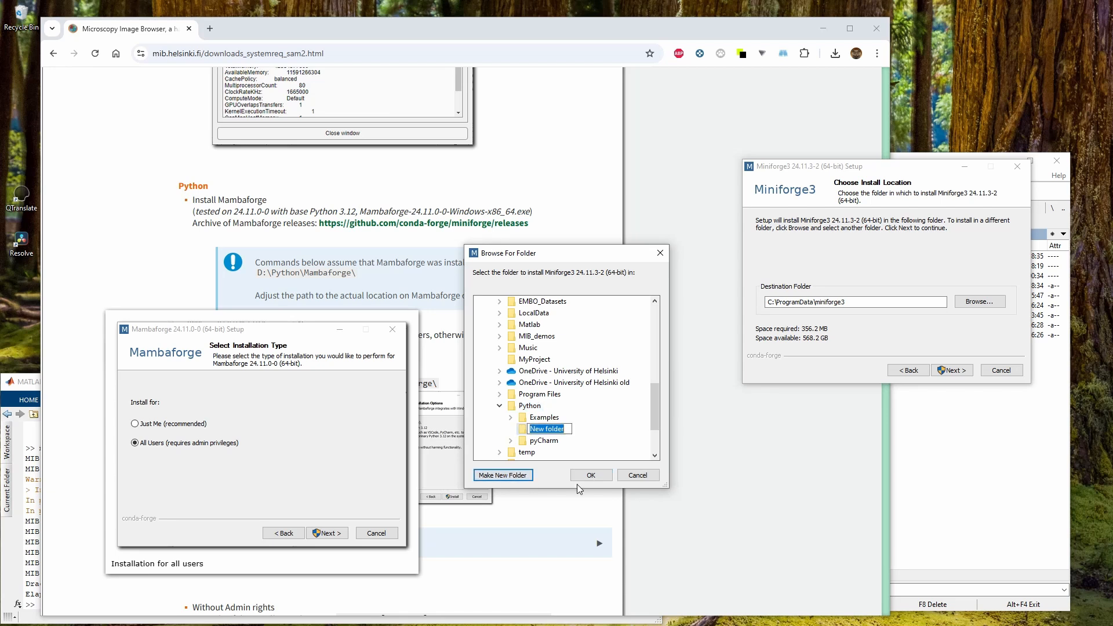
text(M)
Name the new folder Mambaforge, matching the installation path given in the instructions
scroll(332, 173, down, 2)
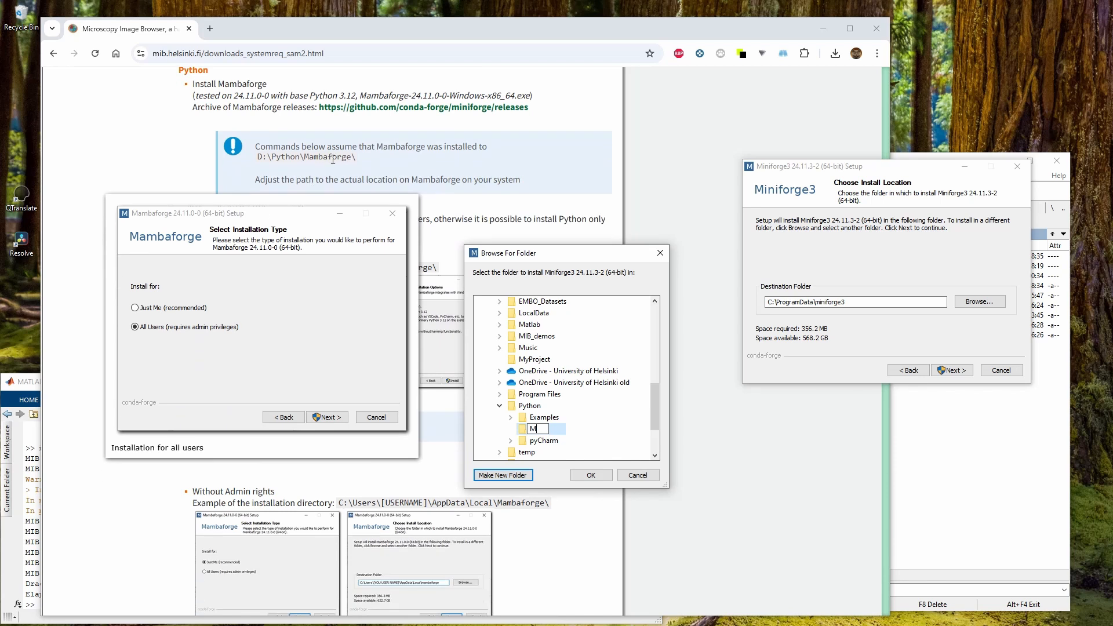
double_click(330, 157)
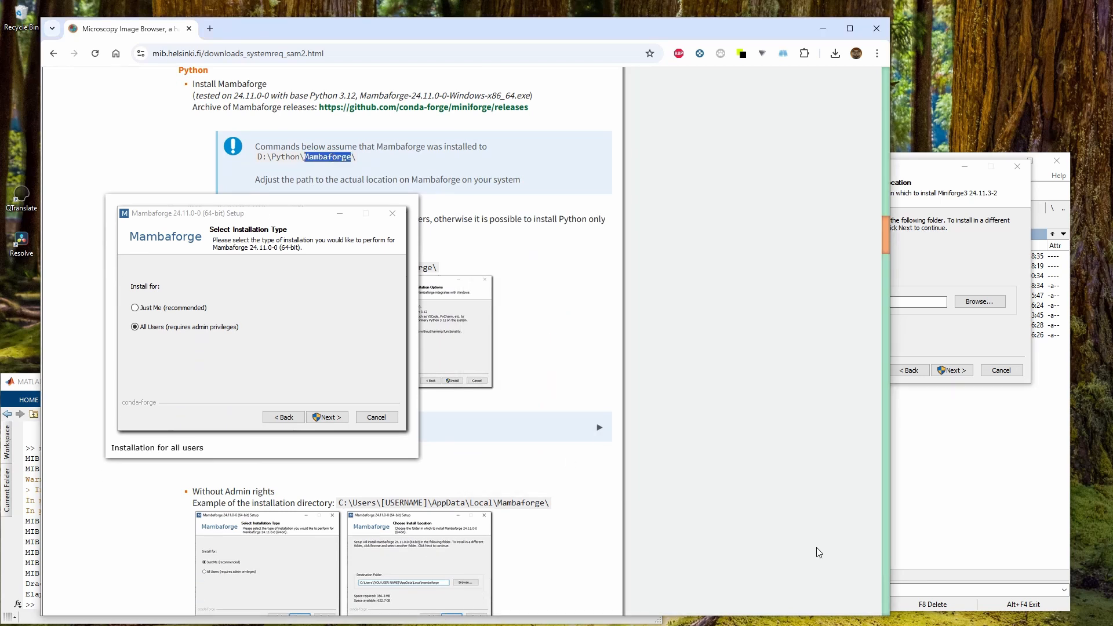
click(937, 346)
click(535, 435)
text(M)
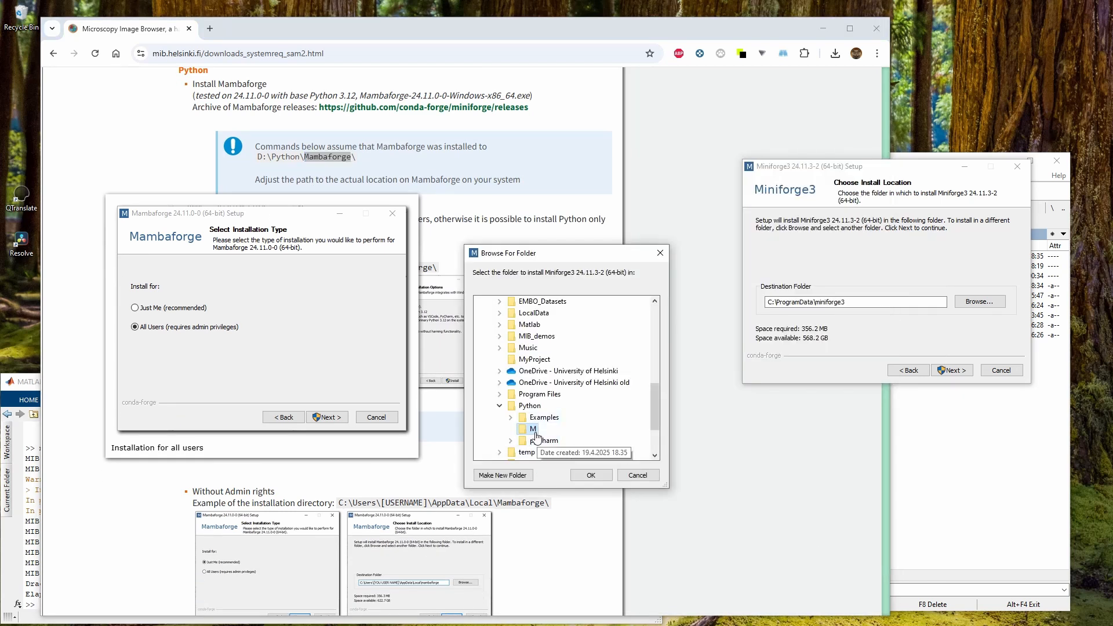
text(ambaforge)
key(Return)
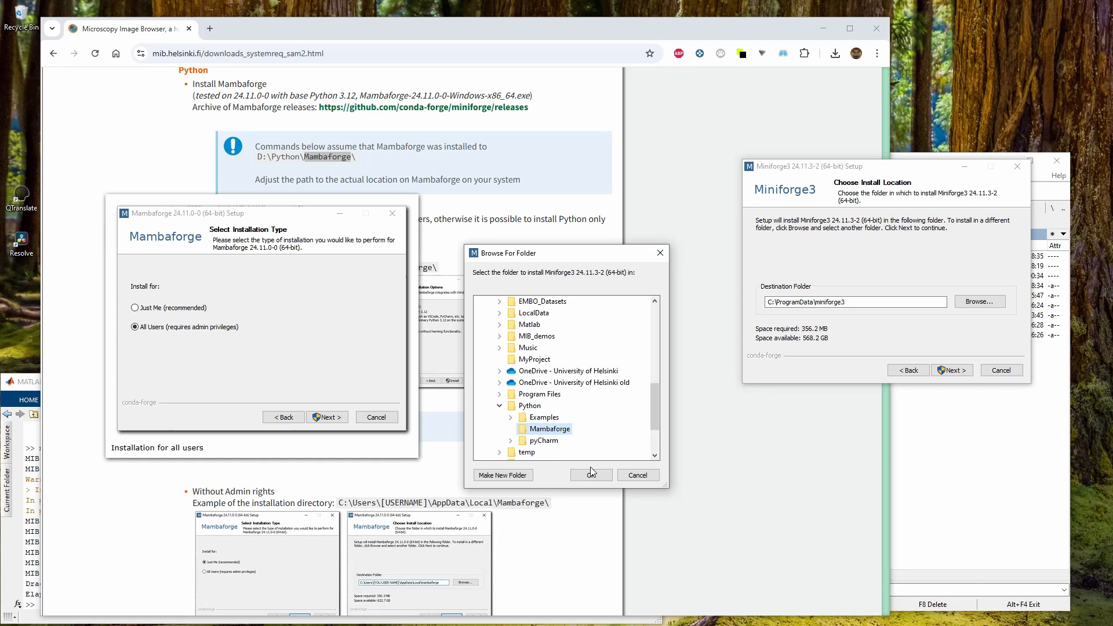
Confirm D:\Python\Mambaforge\ as the install destination and continue to the advanced options
click(593, 472)
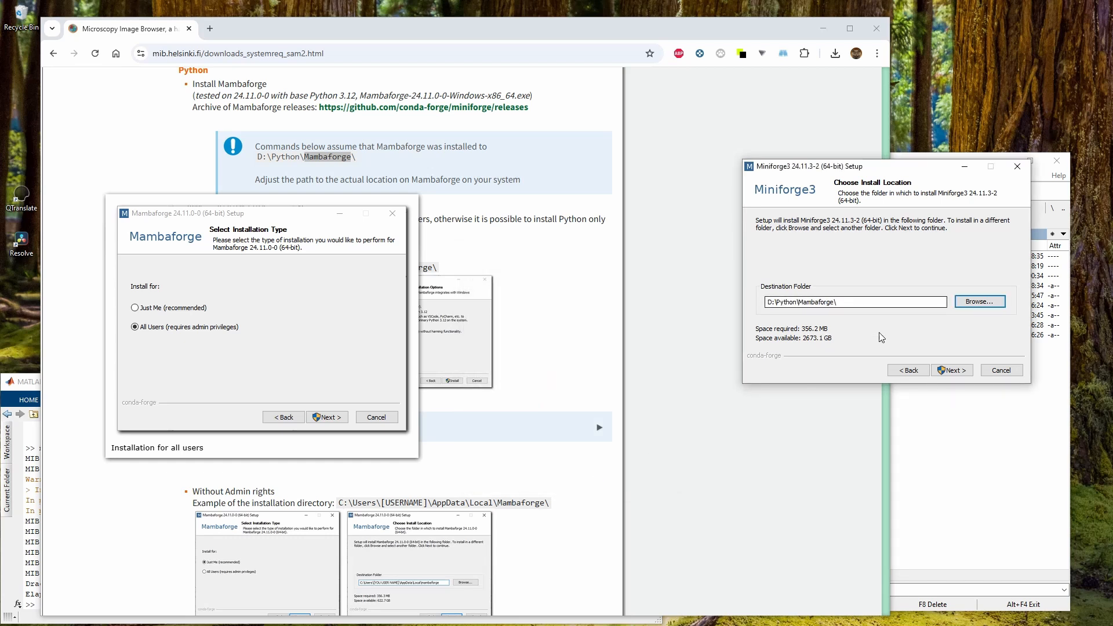
click(953, 370)
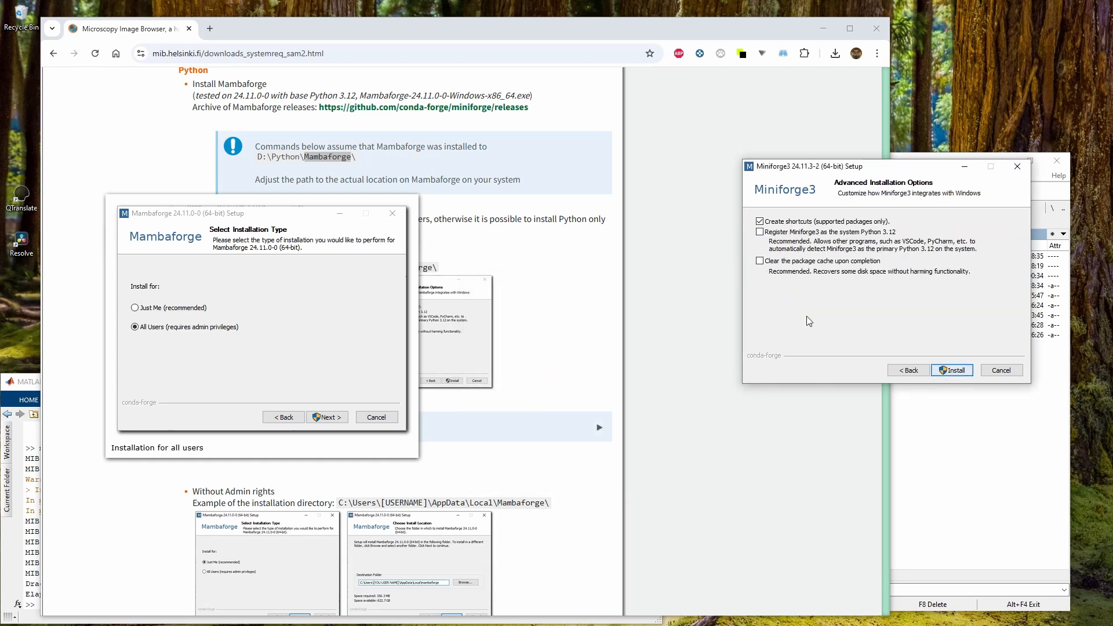
Register Miniforge3 as the system Python 3.12, enable clearing the package cache, and start the installation
click(468, 336)
click(934, 303)
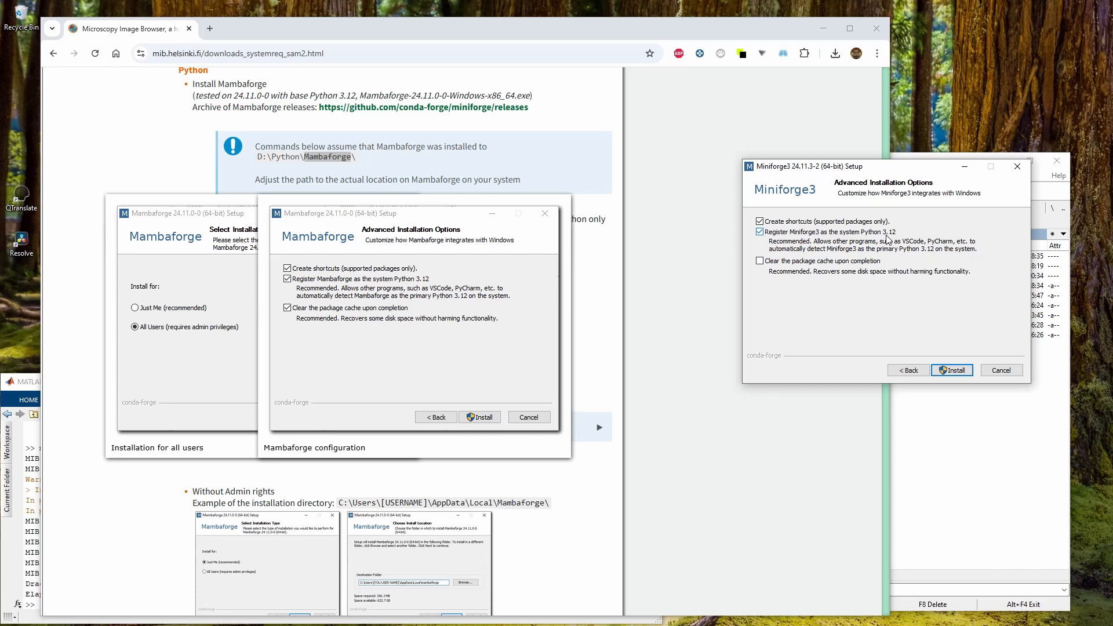
click(26, 383)
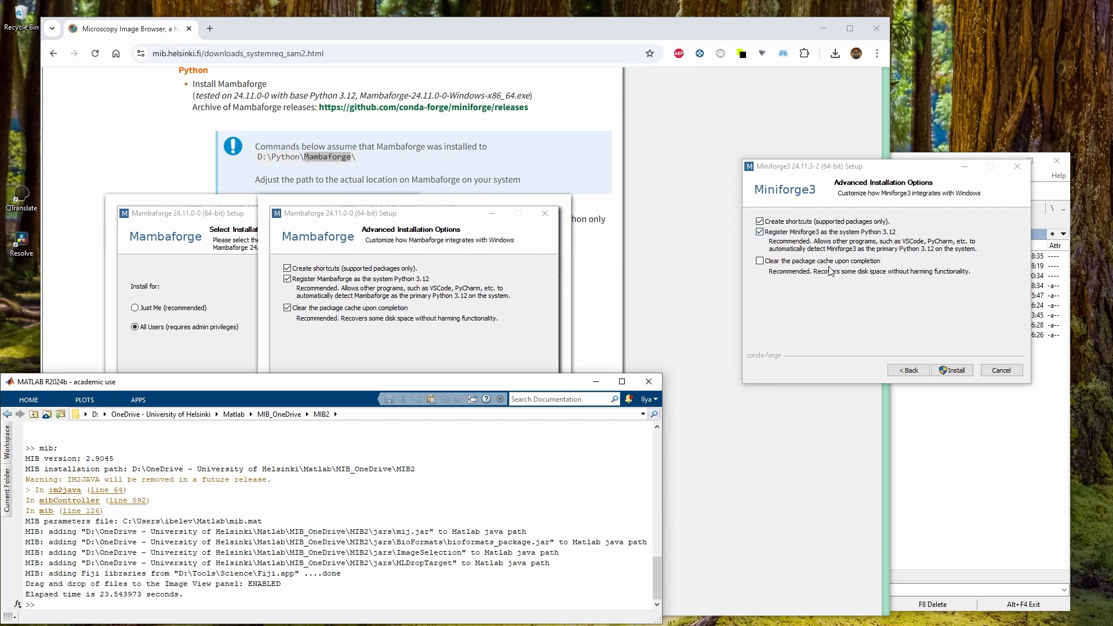
click(769, 263)
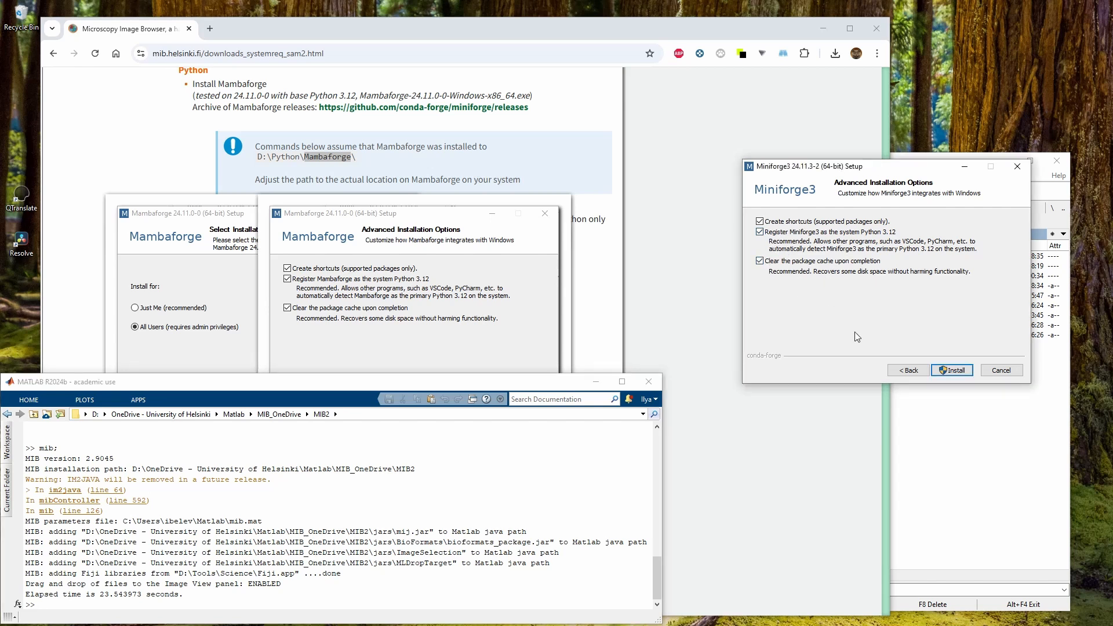
click(951, 370)
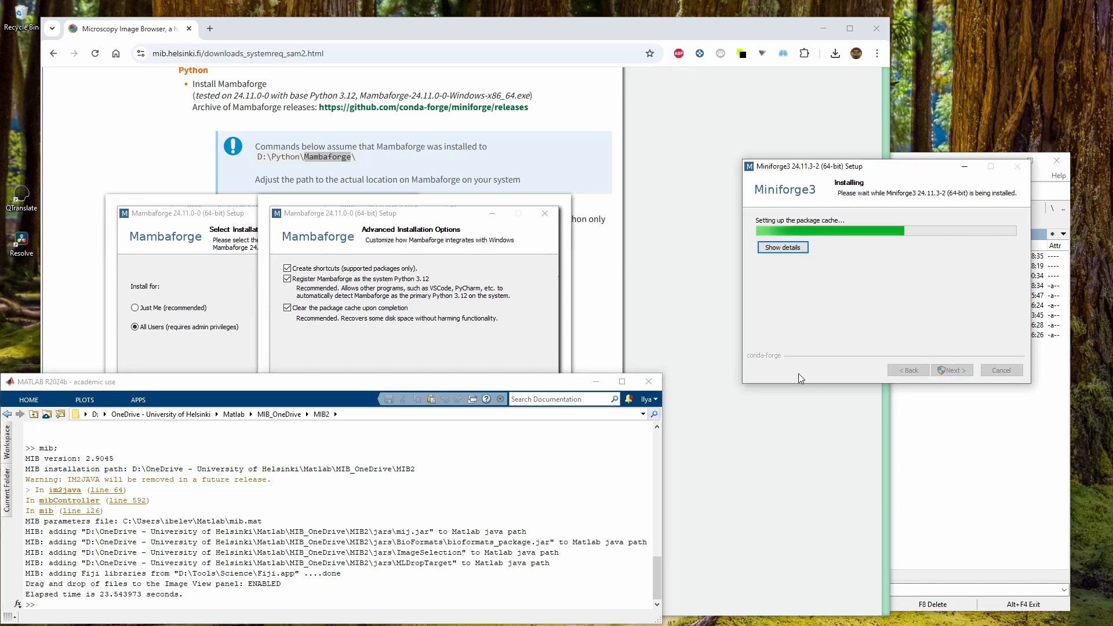
Read the optional note on changing permissions of the Mambaforge envs directory while the installation runs
click(507, 273)
scroll(506, 272, down, 3)
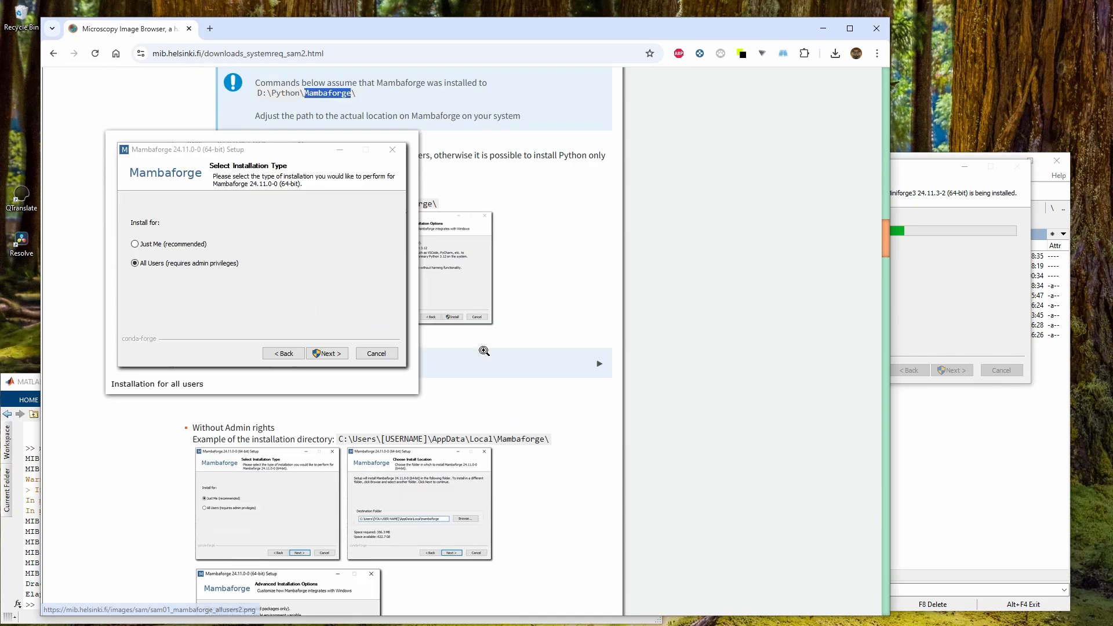
click(273, 258)
scroll(348, 267, down, 2)
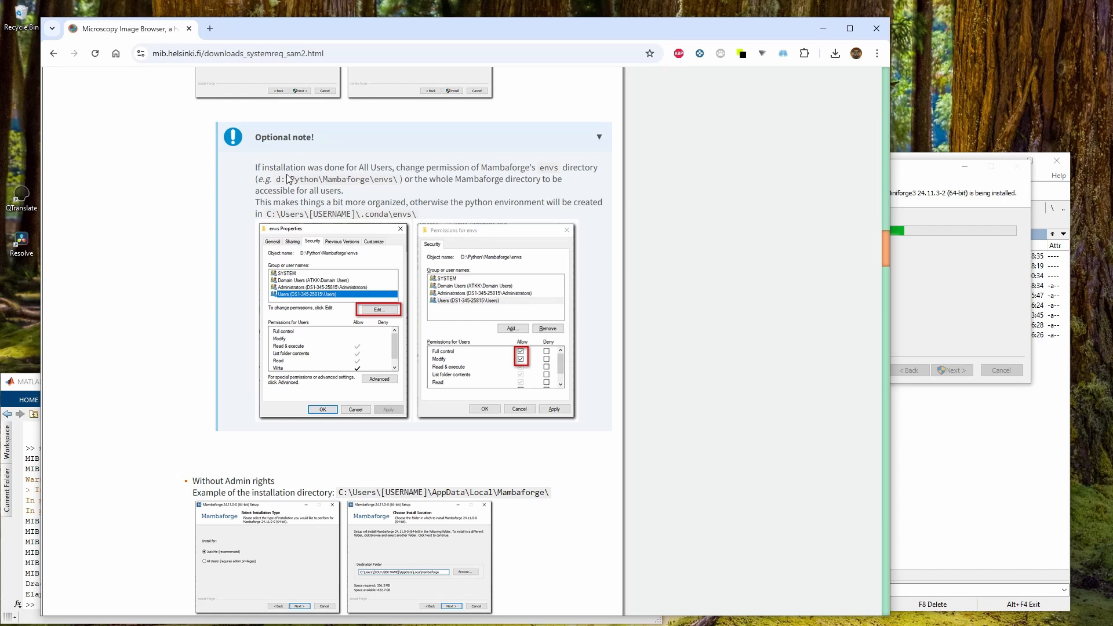
double_click(541, 169)
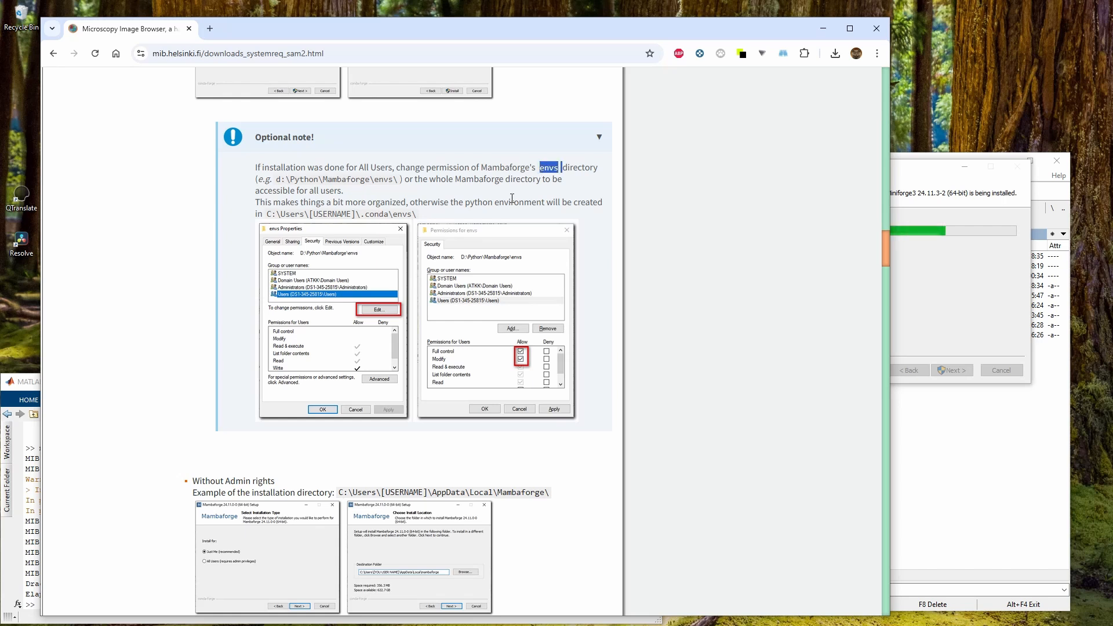
click(306, 194)
click(922, 177)
drag(904, 170, 957, 103)
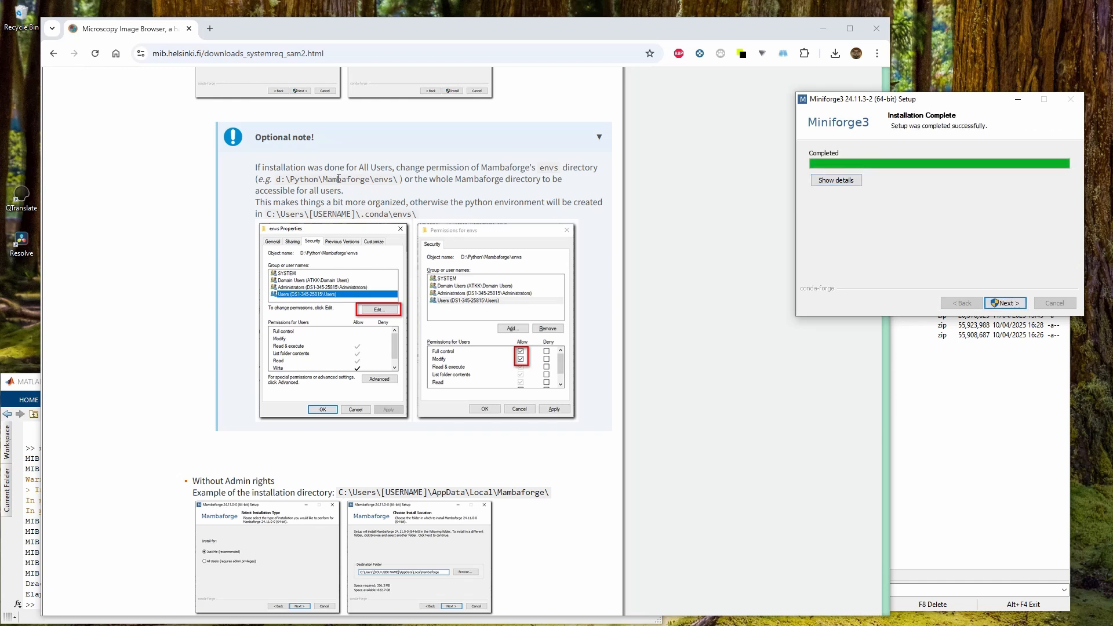
Finish the Miniforge3 installation and close the setup wizard
click(985, 302)
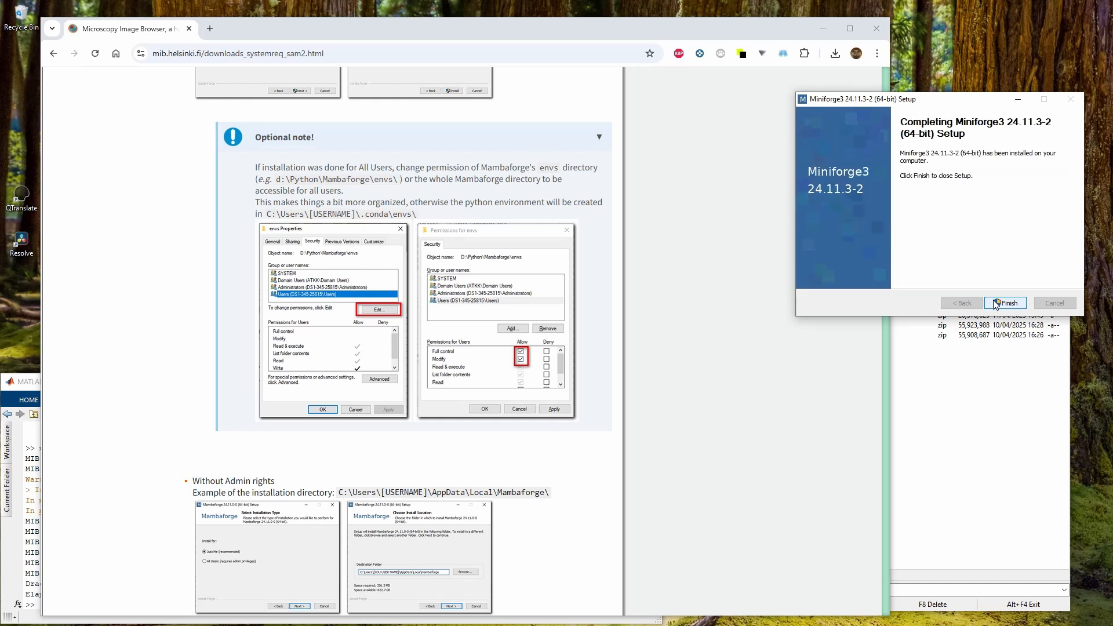
click(988, 302)
Open the D:\Python\Mambaforge folder in the file manager and select its envs folder
click(974, 473)
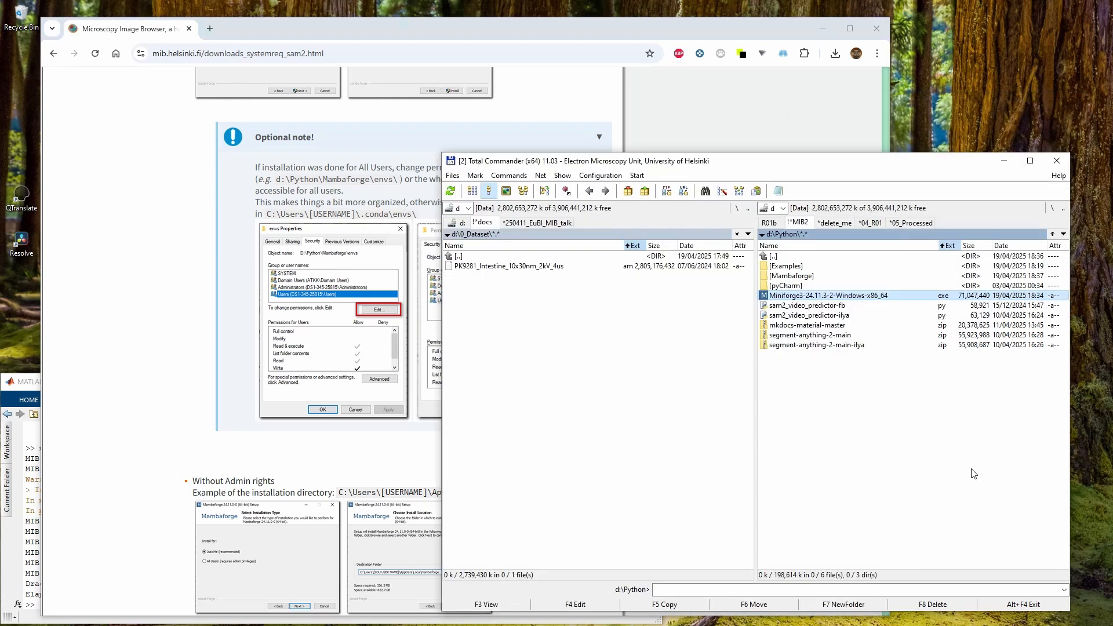
key(Up)
key(Up)
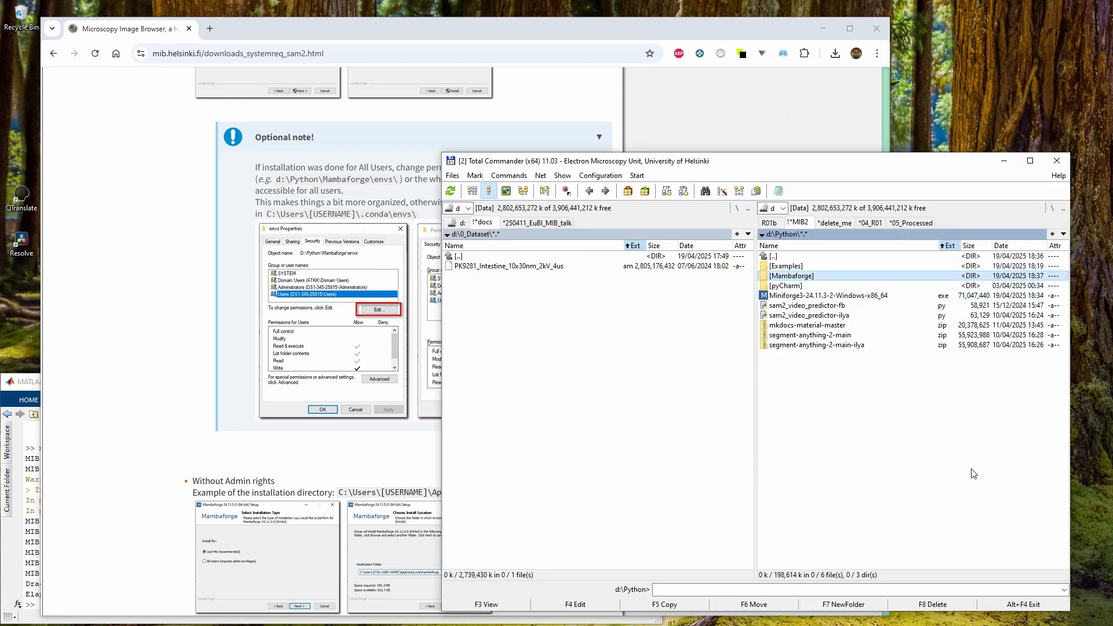
key(Return)
key(Down)
key(Down)
key(Down)
key(Down)
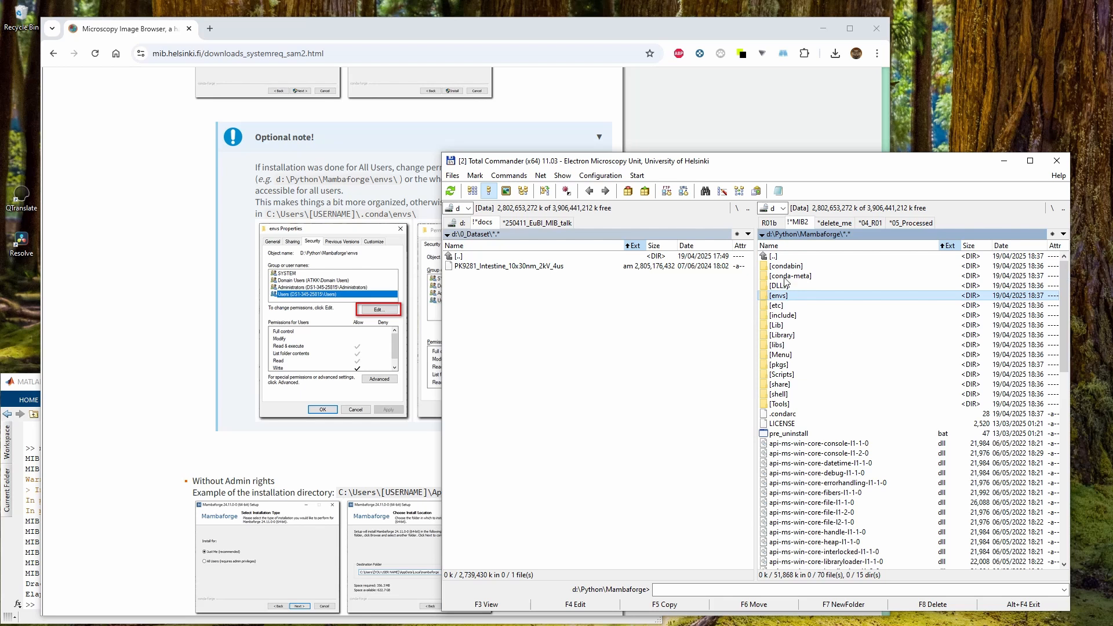
Open the envs folder's properties and start editing its security permissions
right_click(791, 298)
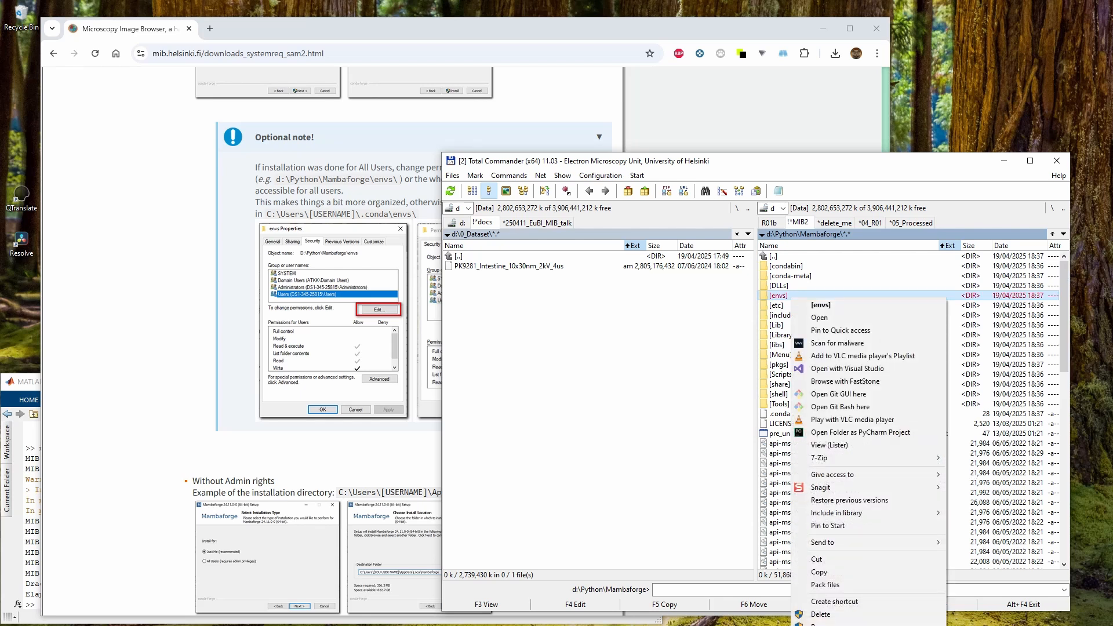
click(818, 624)
click(867, 324)
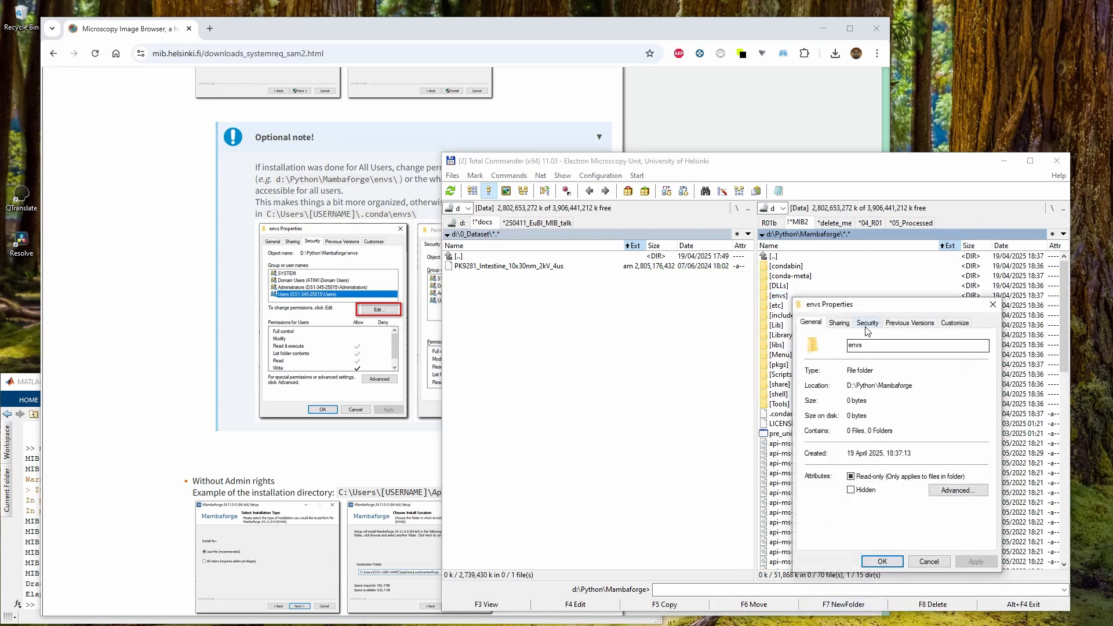
click(860, 398)
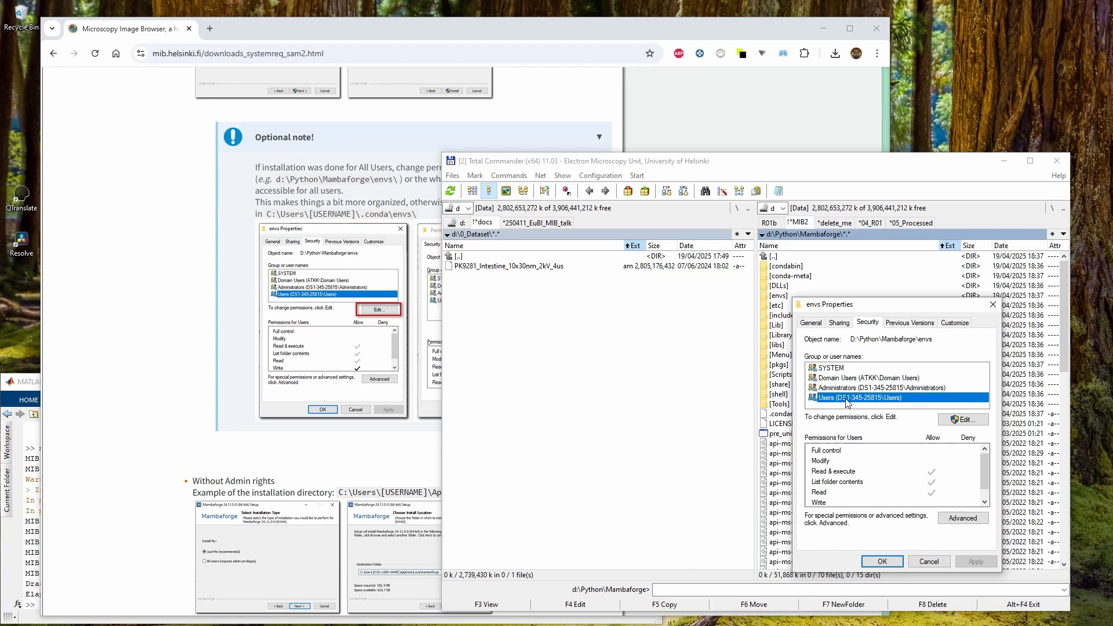
click(960, 421)
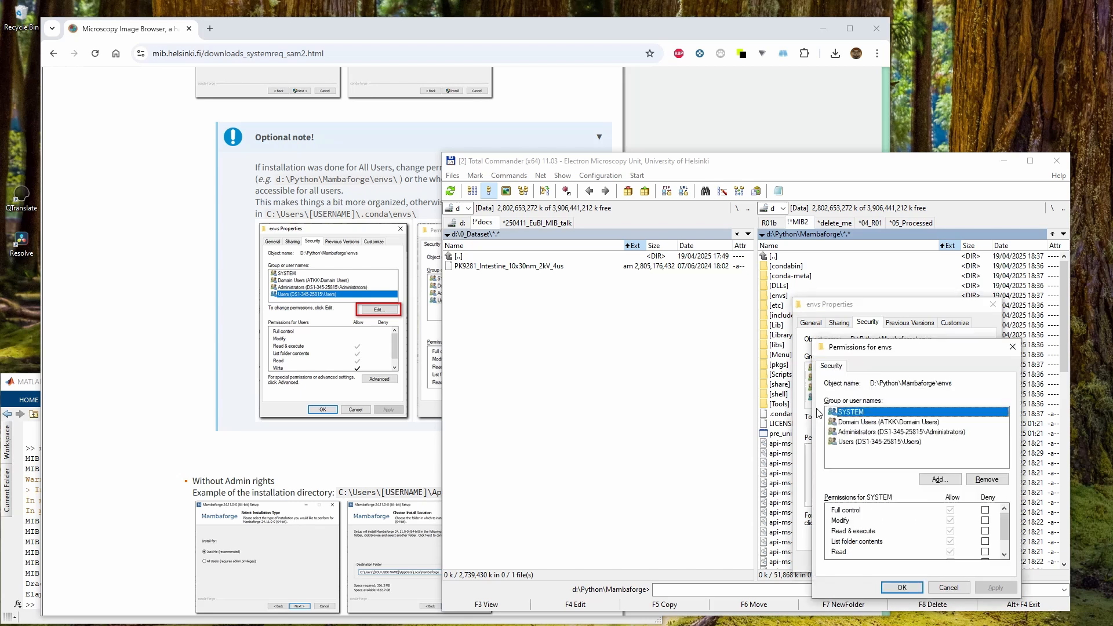
Grant the Users group Full control on the envs folder and apply the permission change
click(874, 442)
drag(881, 351, 637, 207)
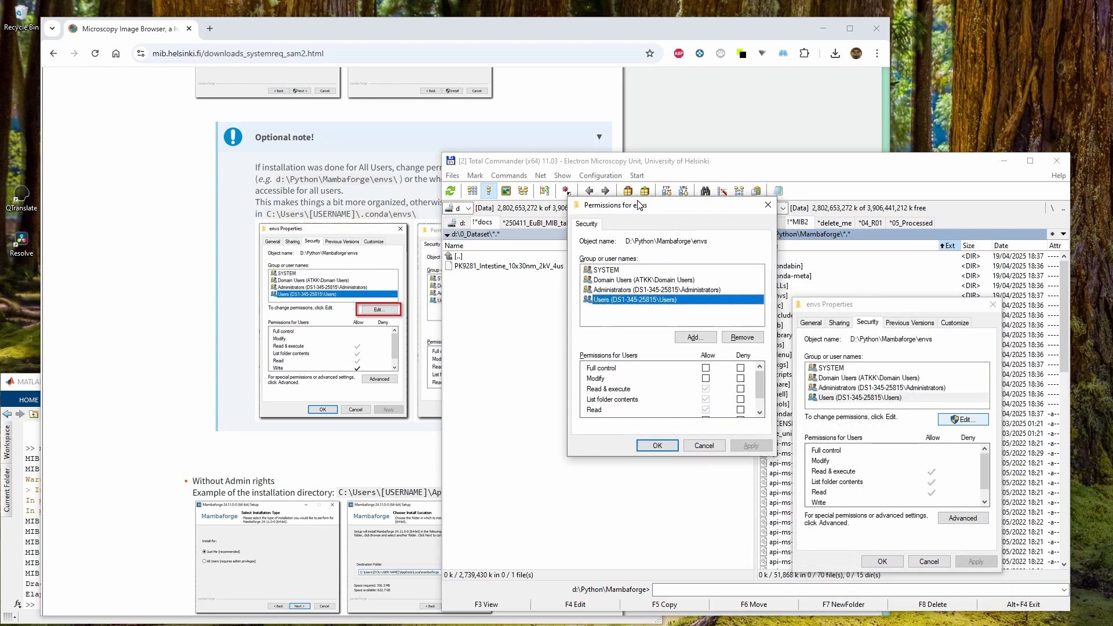
click(706, 367)
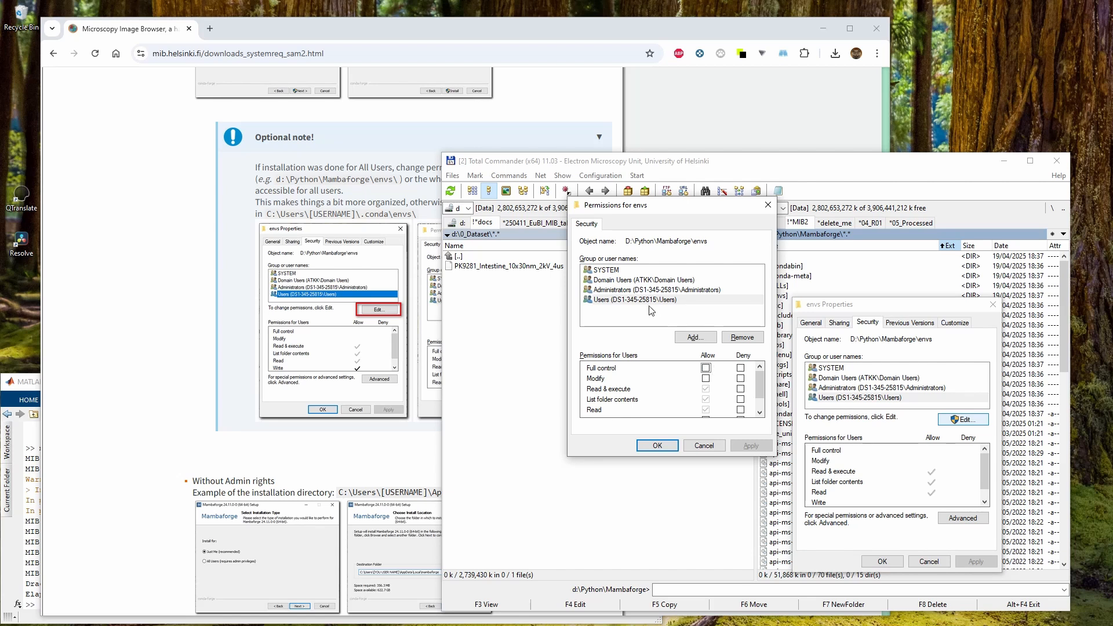
click(705, 369)
click(750, 445)
click(665, 446)
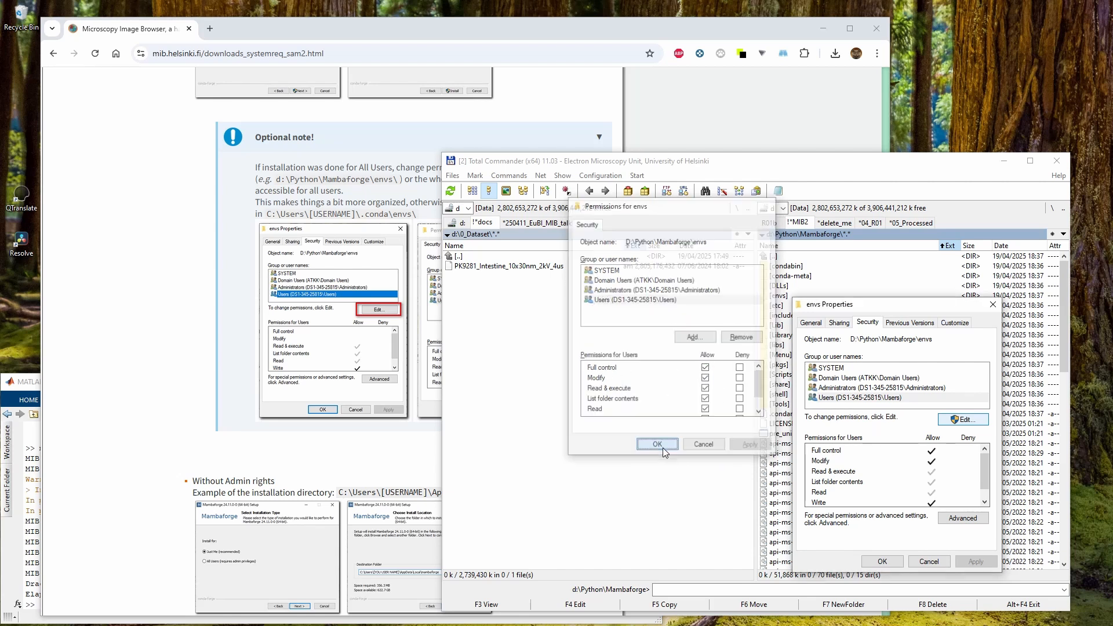
click(882, 560)
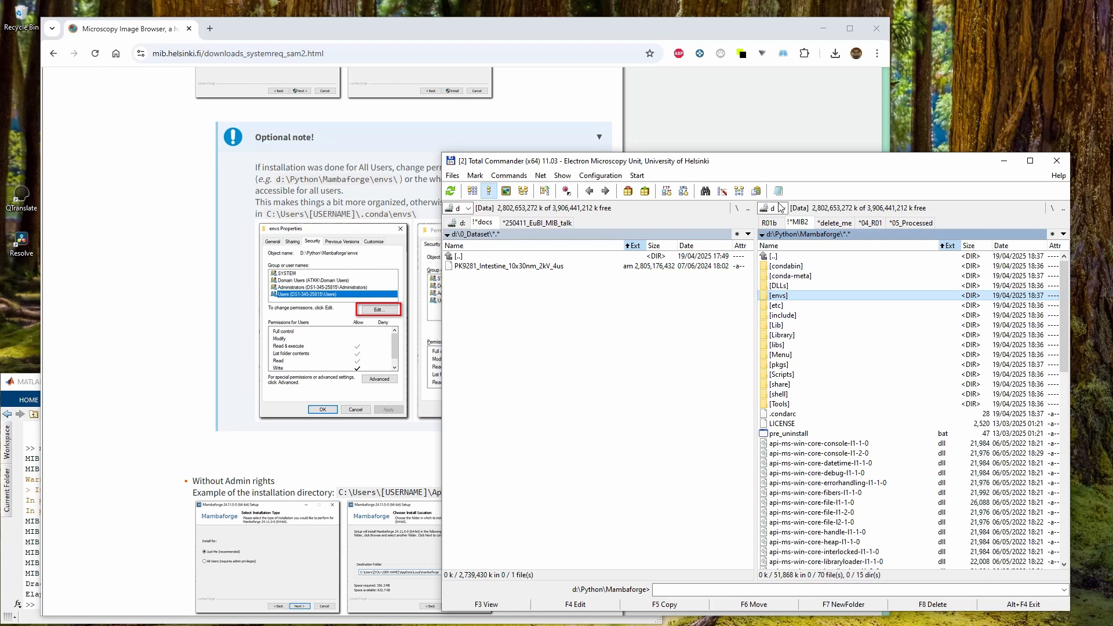
Review the installation instructions for users without admin rights
drag(785, 173, 846, 196)
click(455, 142)
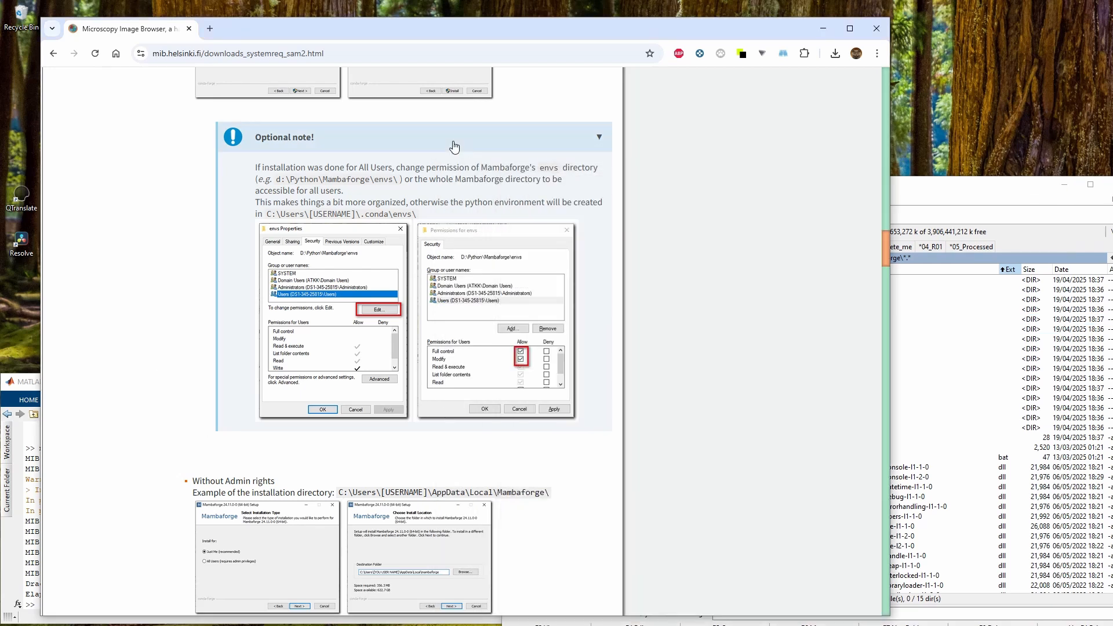
click(313, 145)
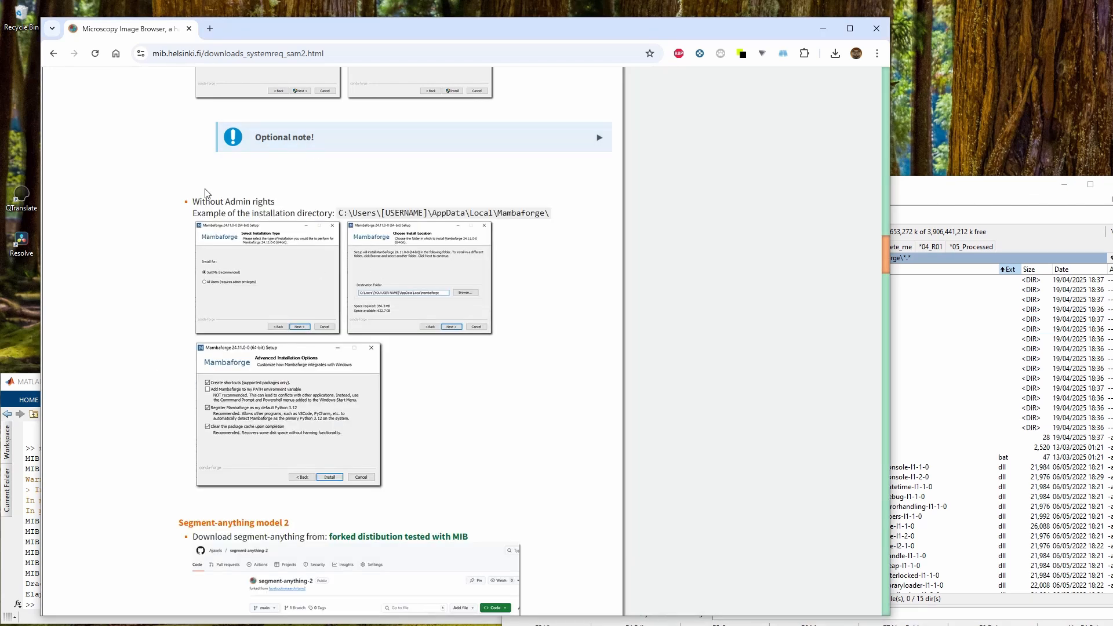
drag(194, 201, 291, 207)
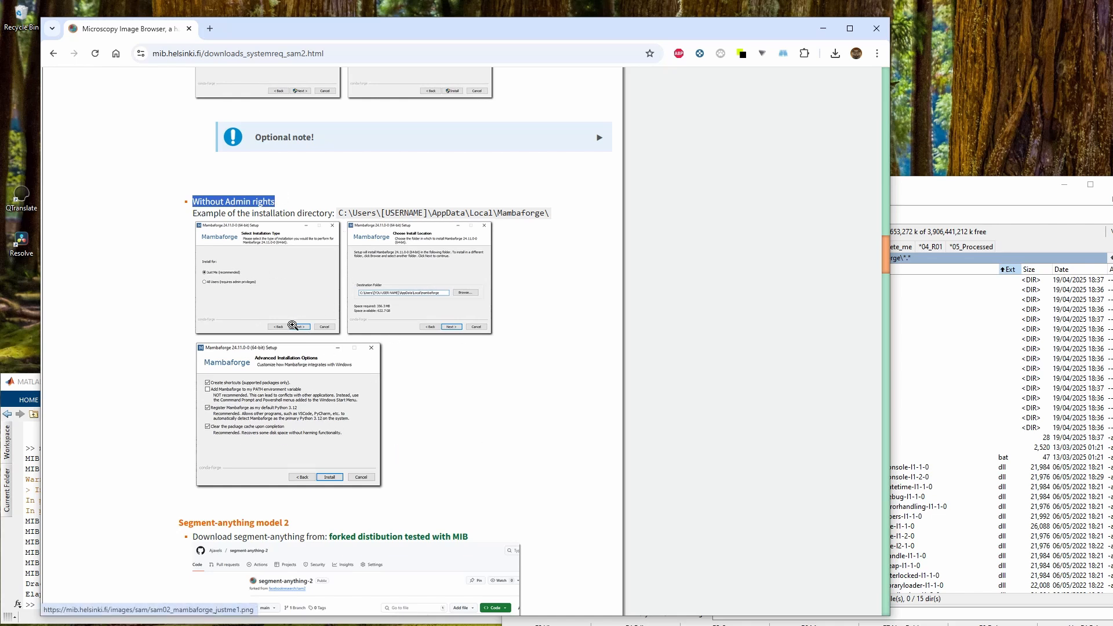
click(392, 281)
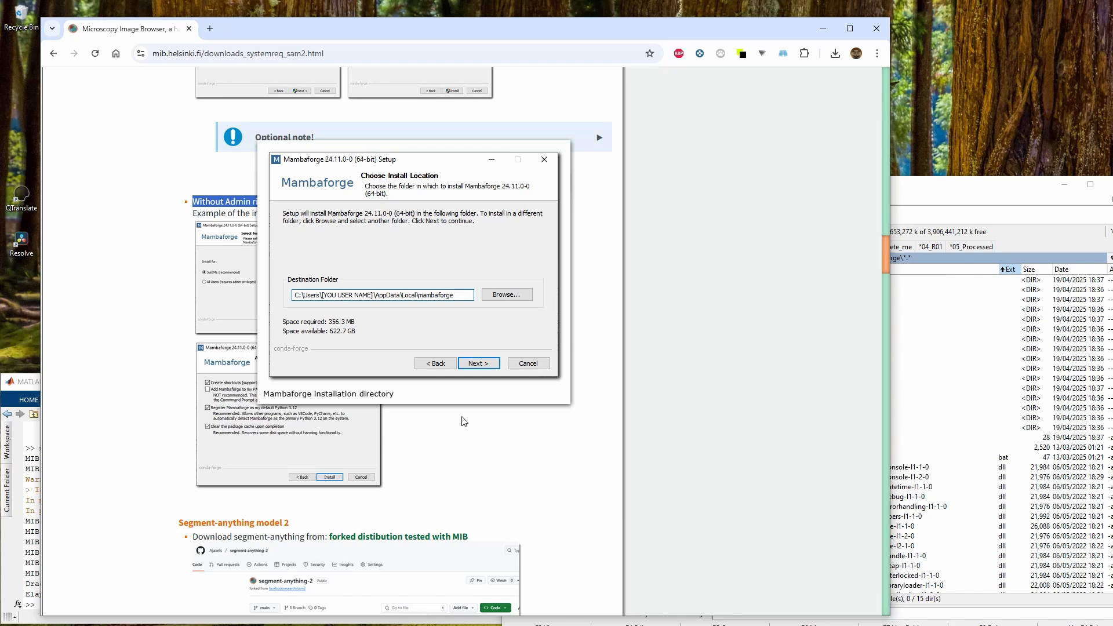
click(471, 432)
click(471, 295)
scroll(497, 405, down, 7)
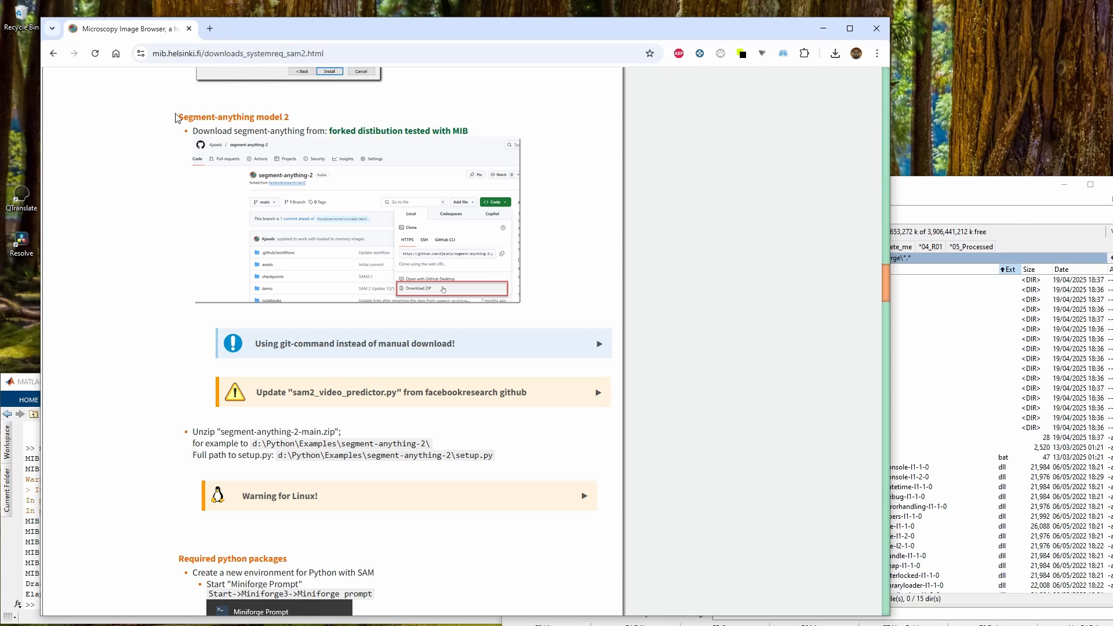
Read the Segment-anything model 2 download section and its note about updating sam2_video_predictor.py
drag(175, 114, 294, 119)
click(254, 109)
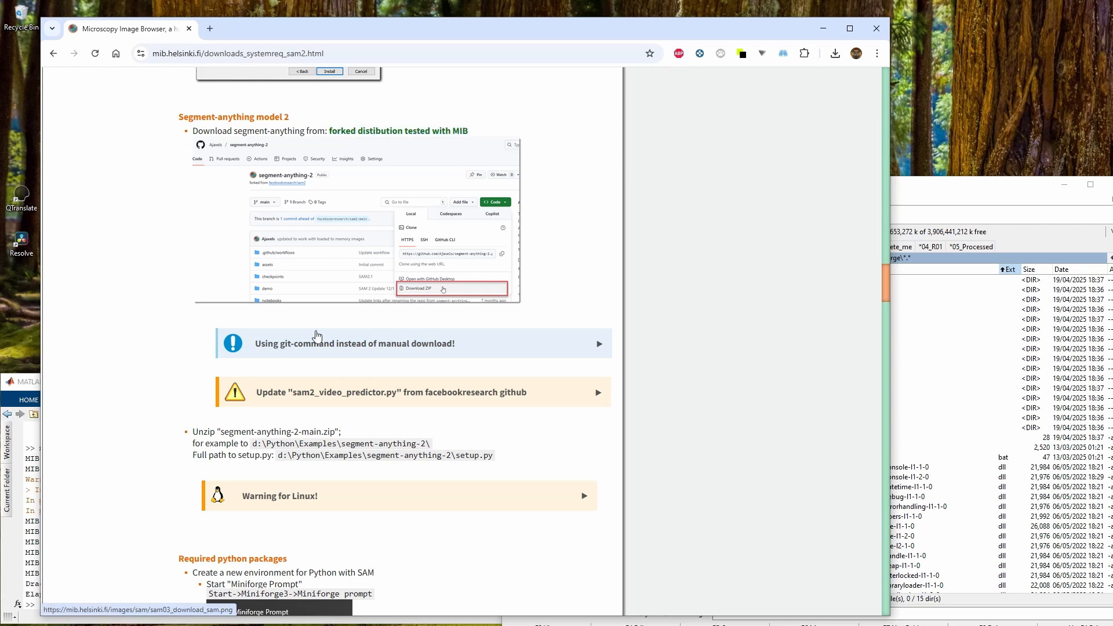
click(303, 392)
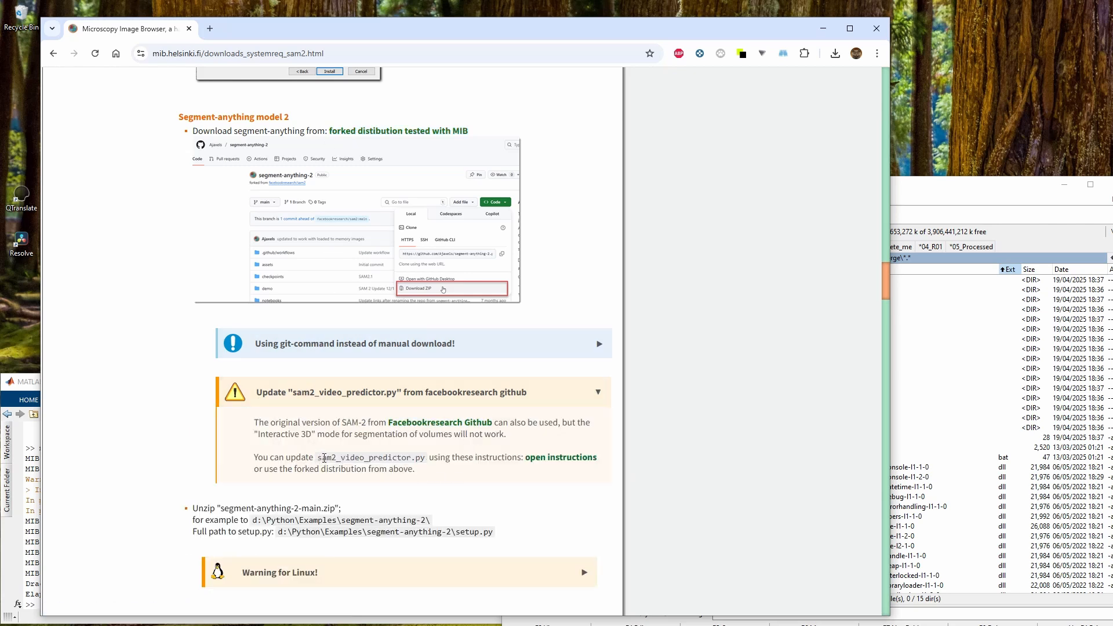
drag(318, 457, 427, 461)
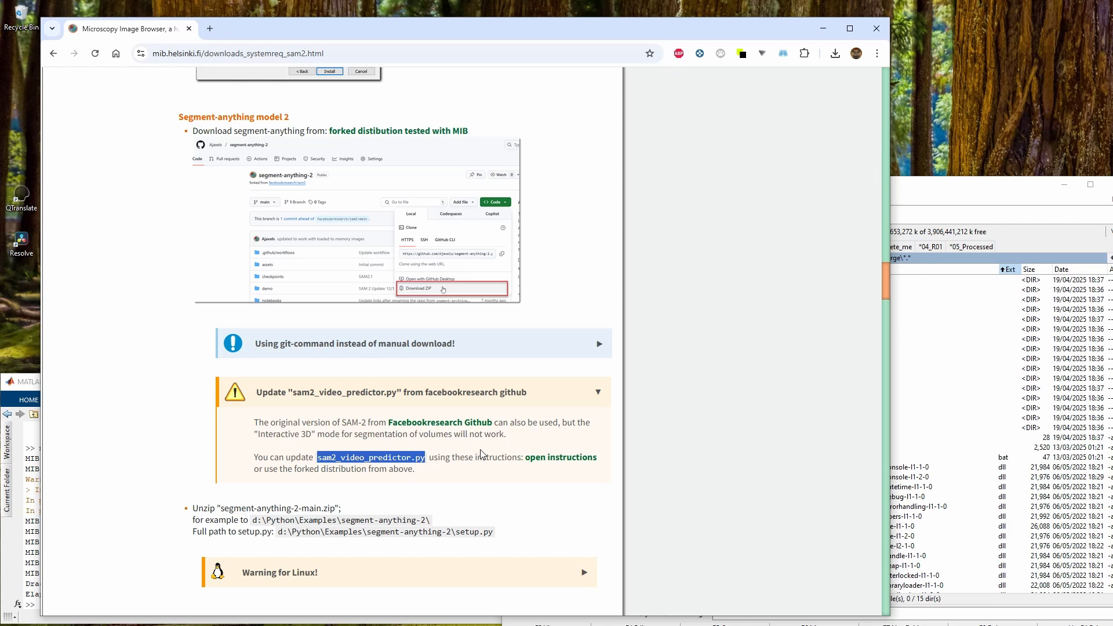
click(366, 392)
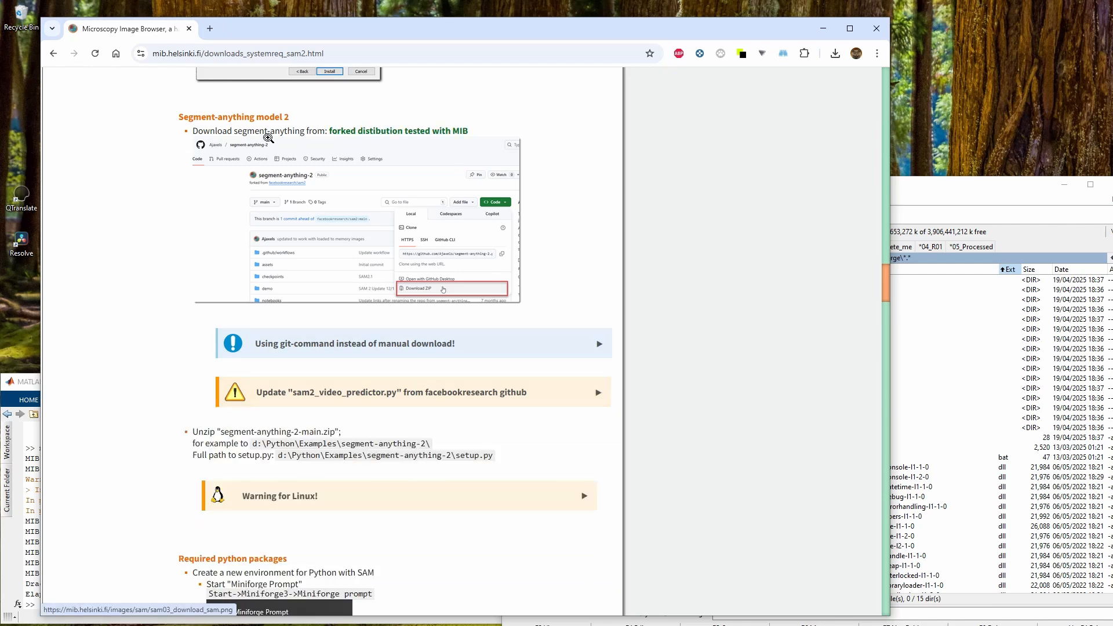
Open the forked segment-anything-2 repository link in a new tab and switch to it
right_click(414, 137)
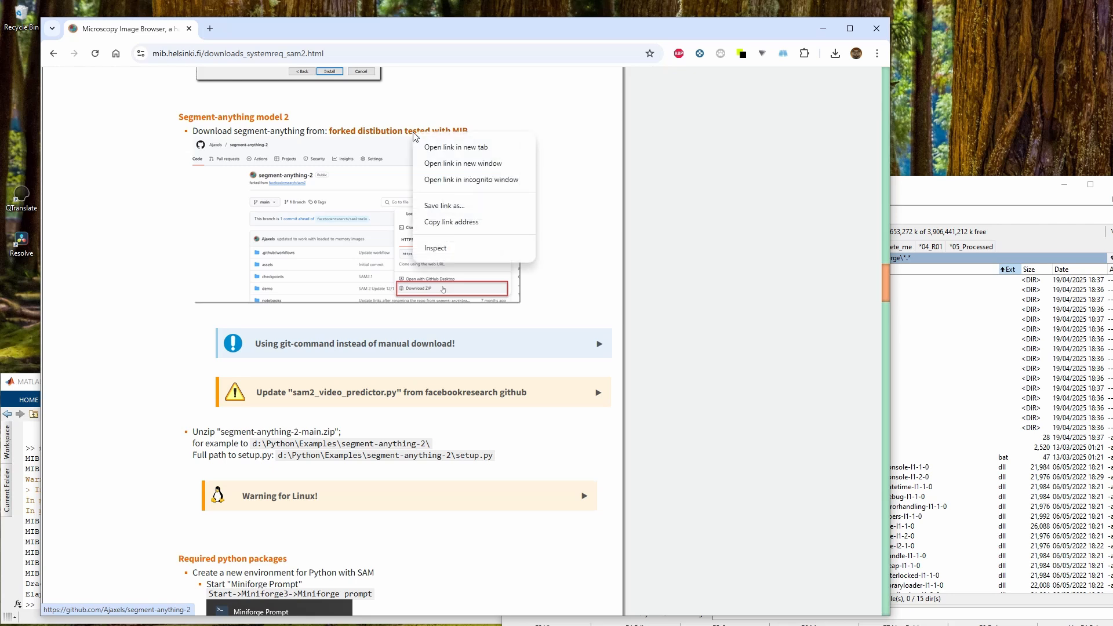
click(449, 147)
click(264, 30)
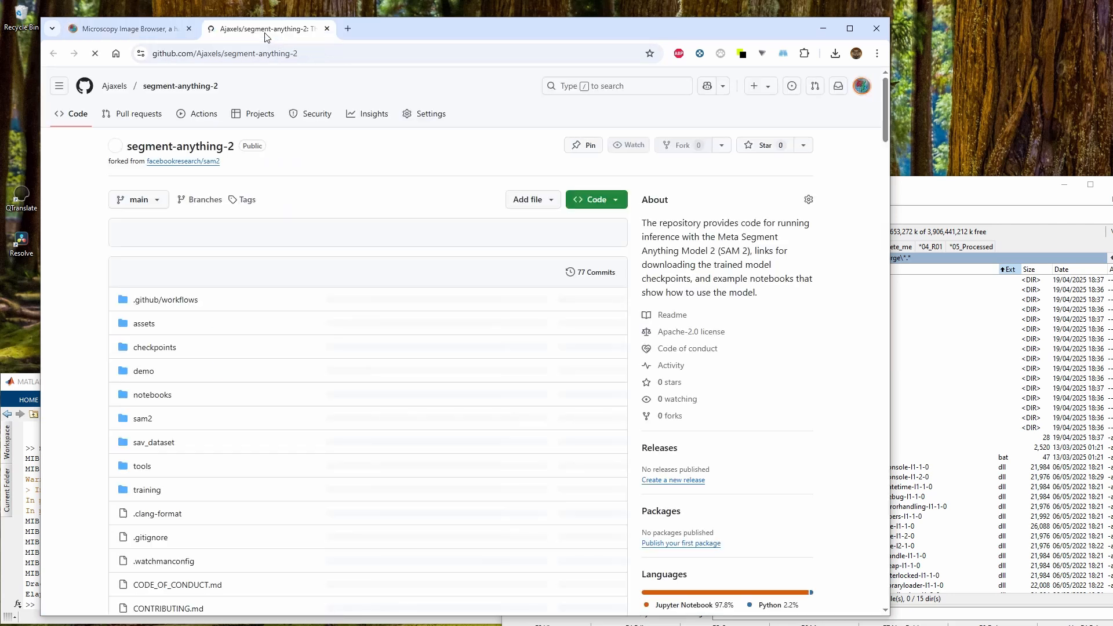
Download the repository as a ZIP and save it in D:\Python
click(603, 204)
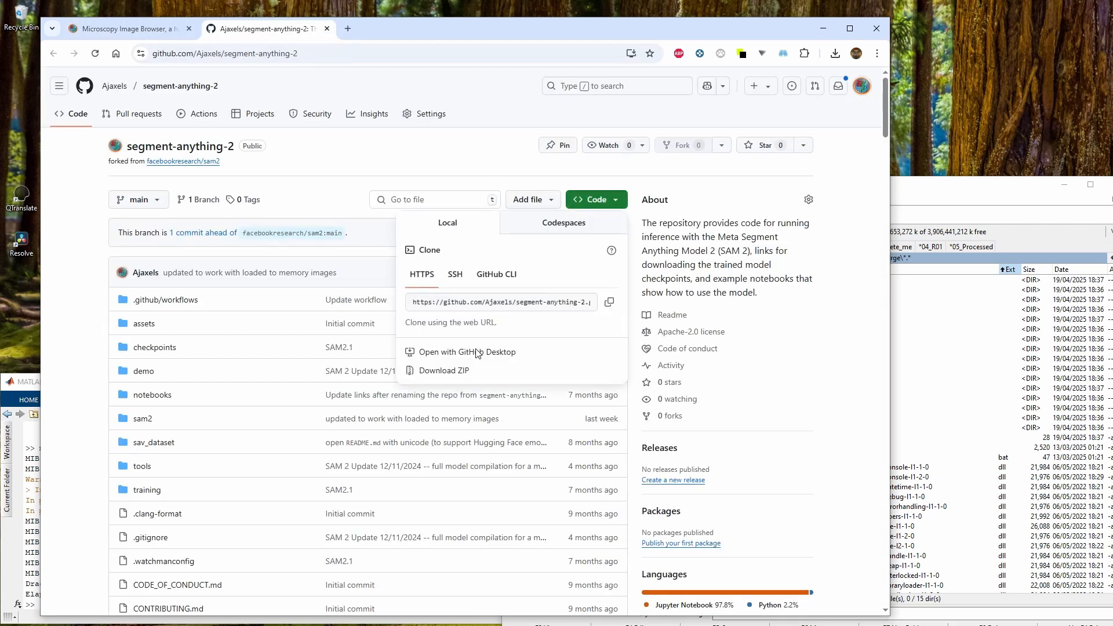
click(457, 371)
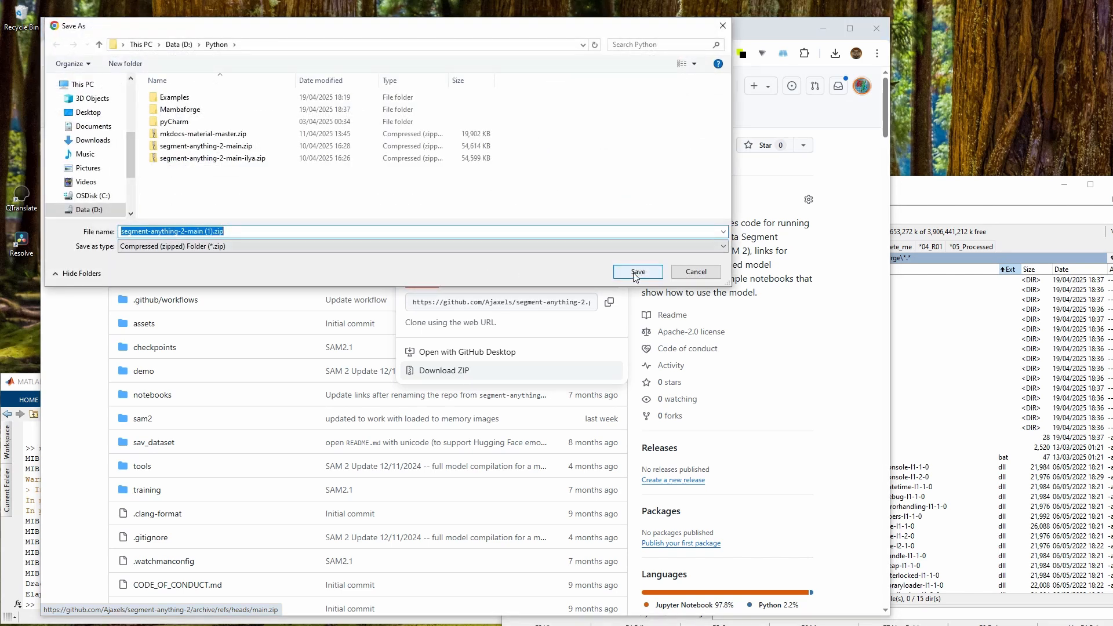
click(637, 272)
Show D:\Python in both file-manager panels and delete the older segment-anything-2-main.zip
click(953, 198)
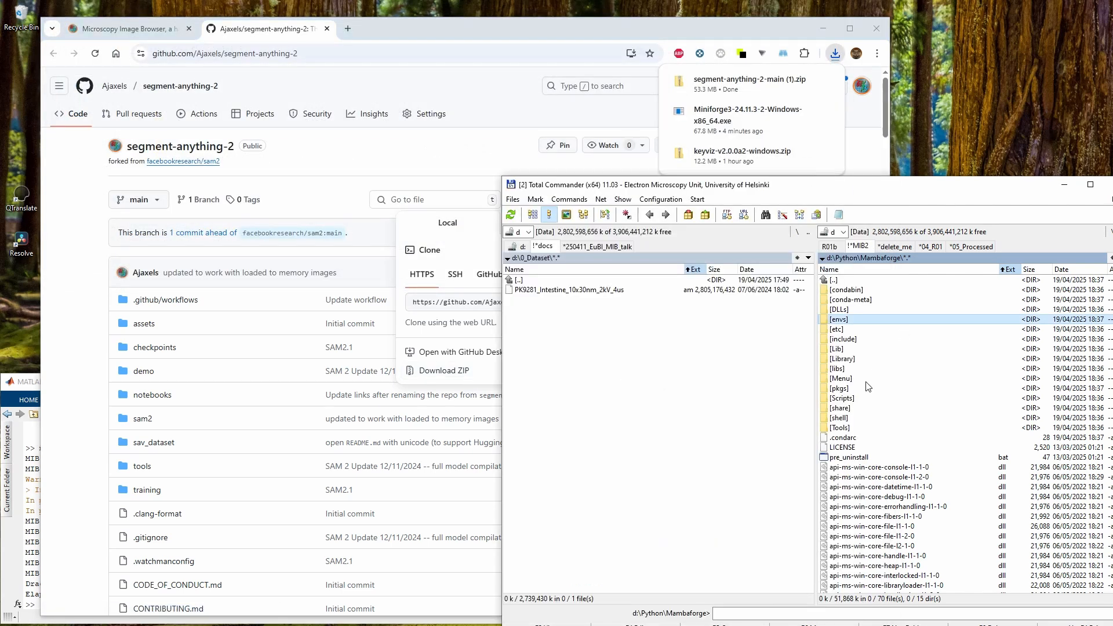
double_click(852, 281)
key(alt+F1)
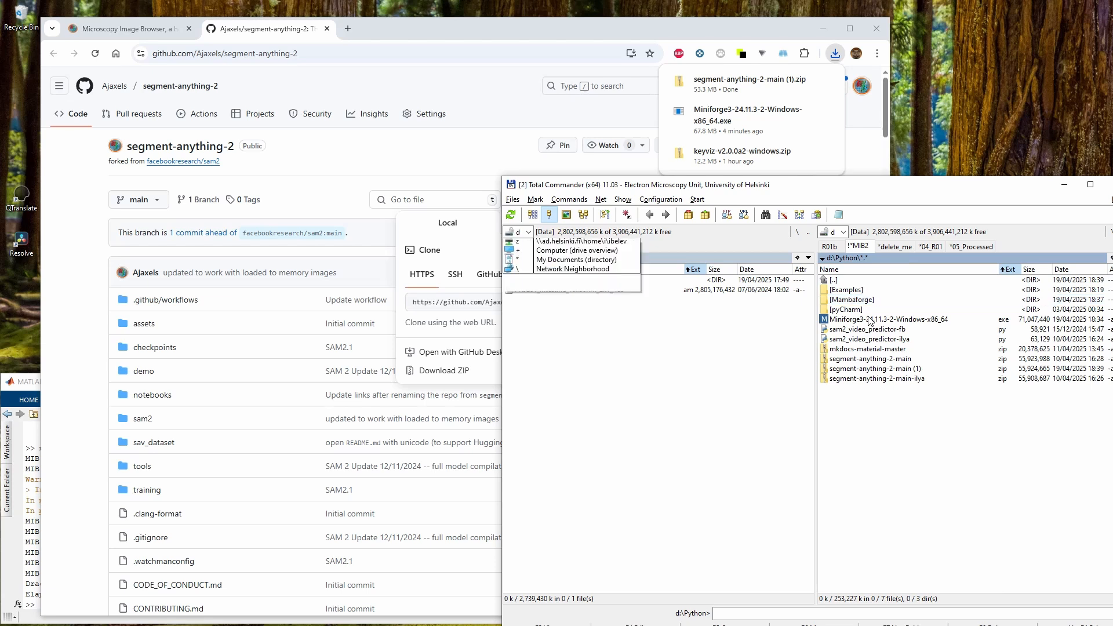
key(d)
click(872, 380)
key(Up)
key(Up)
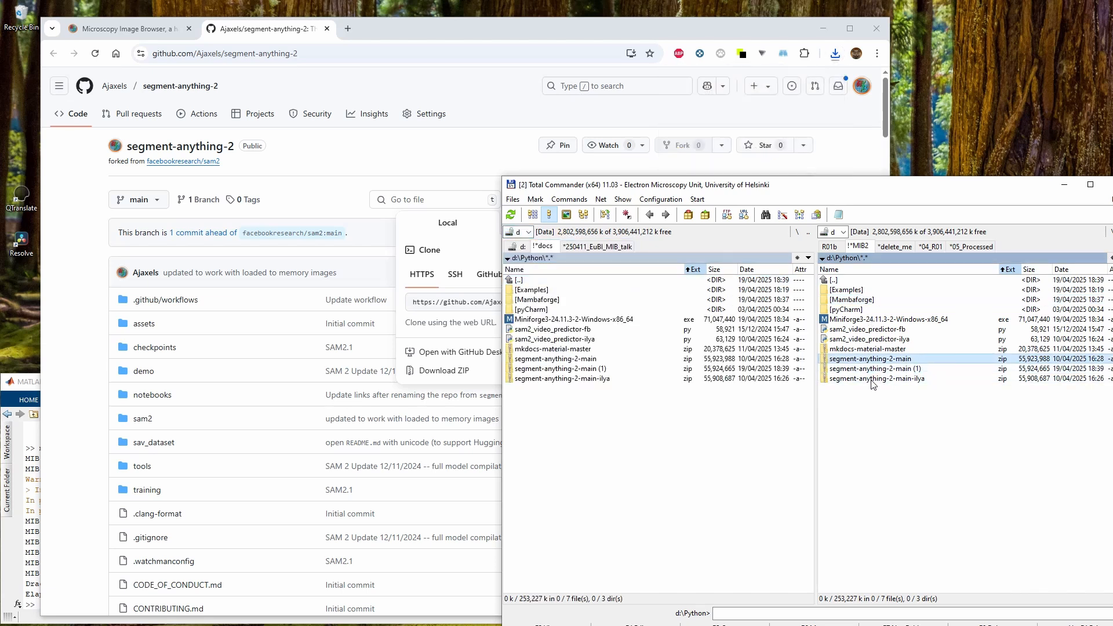
key(Down)
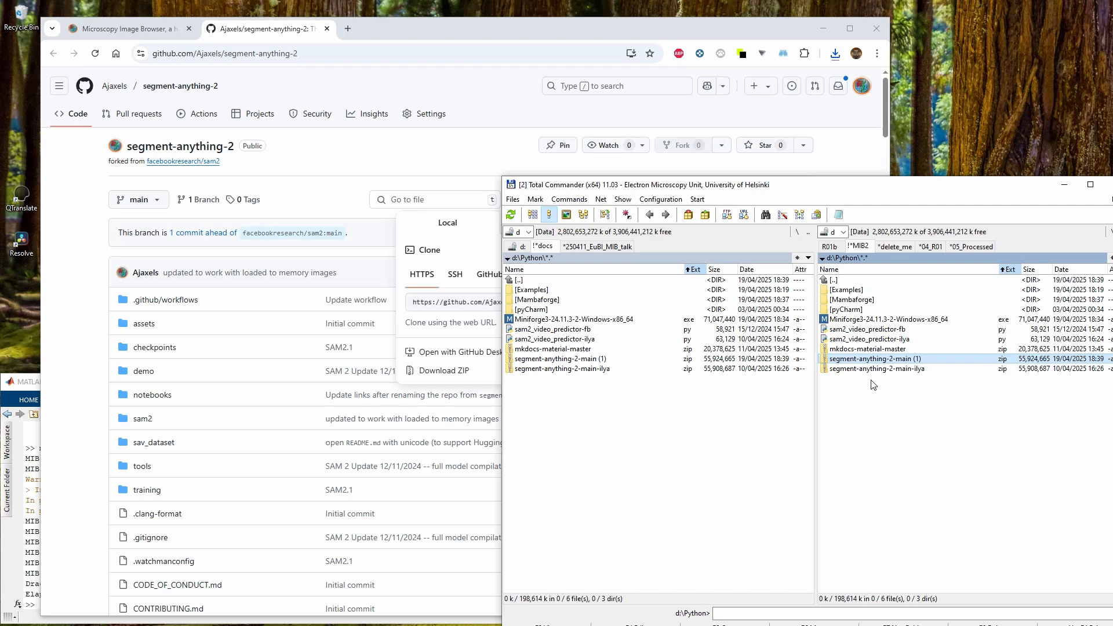
Rename the new download to segment-anything-2-main.zip
key(shift+F6)
key(BackSpace)
key(BackSpace)
key(BackSpace)
key(BackSpace)
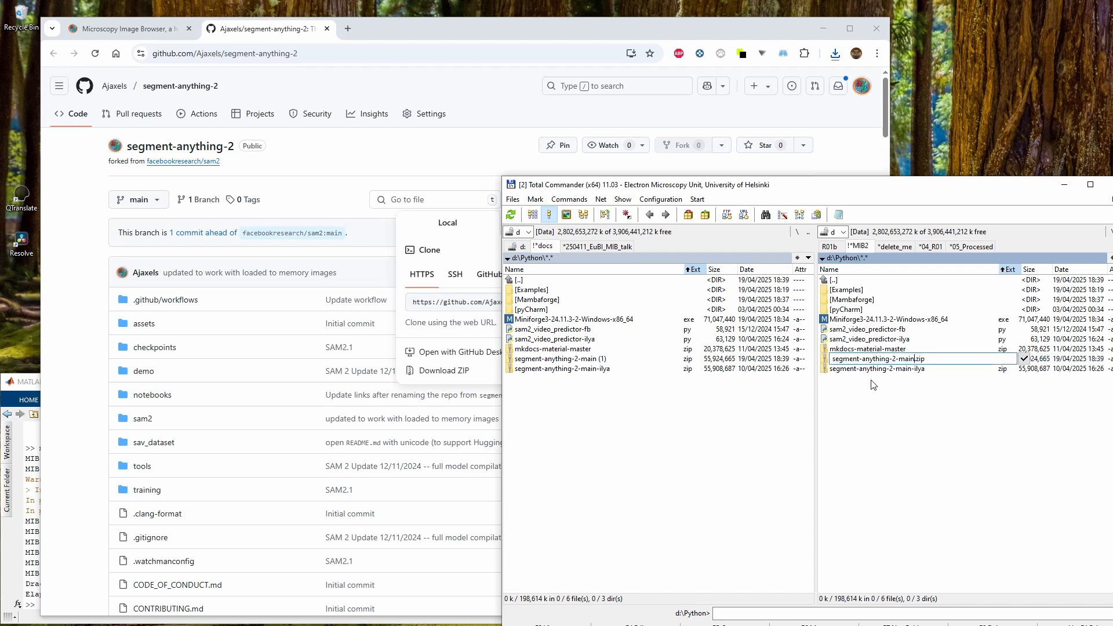
key(Return)
Extract the segment-anything-2-main folder from the ZIP into D:\Python\Examples
key(Return)
key(Down)
key(Tab)
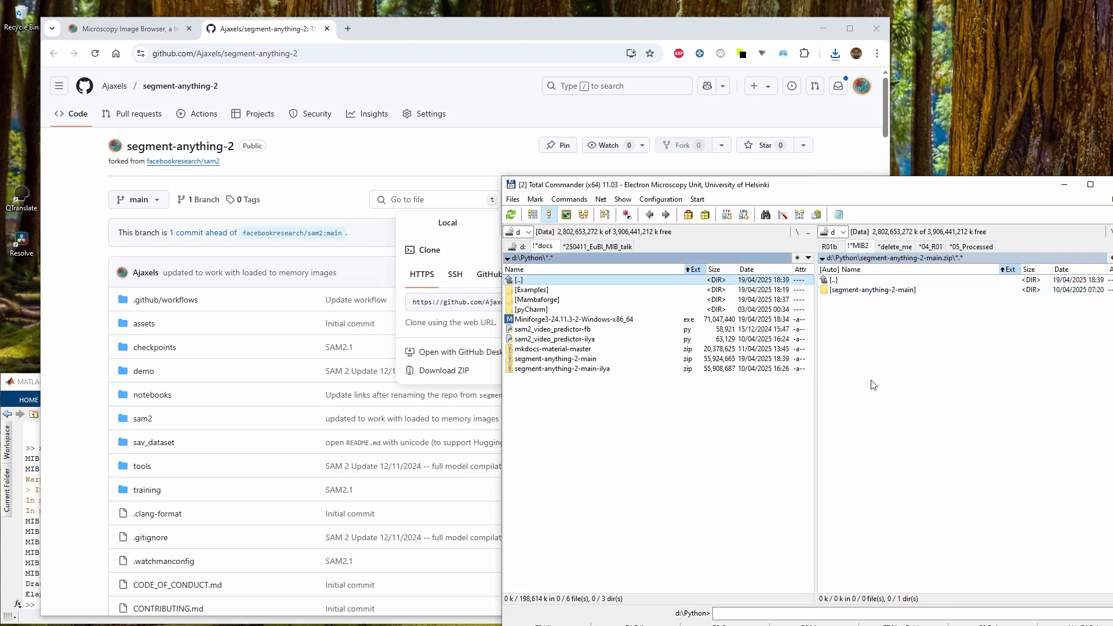
key(Down)
key(Return)
key(Tab)
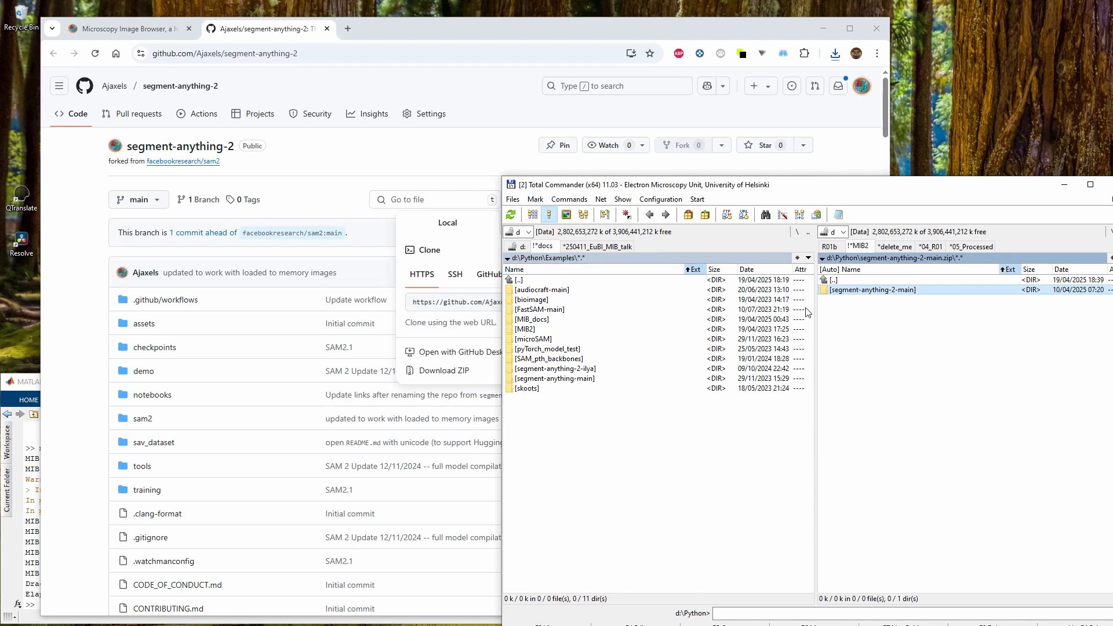
key(F5)
key(Return)
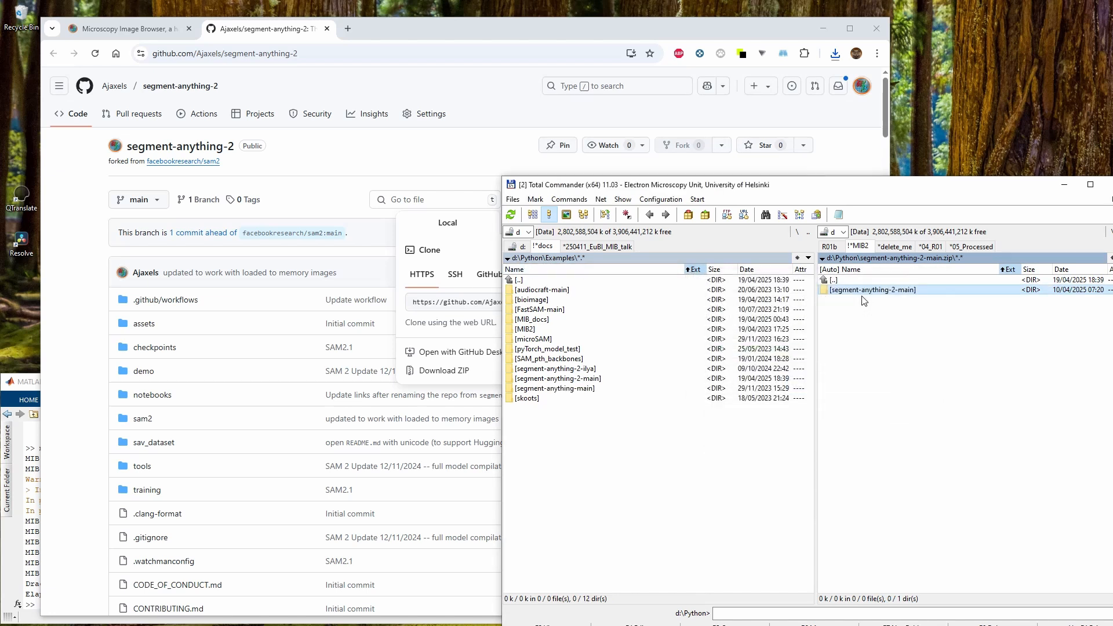
click(559, 370)
click(581, 389)
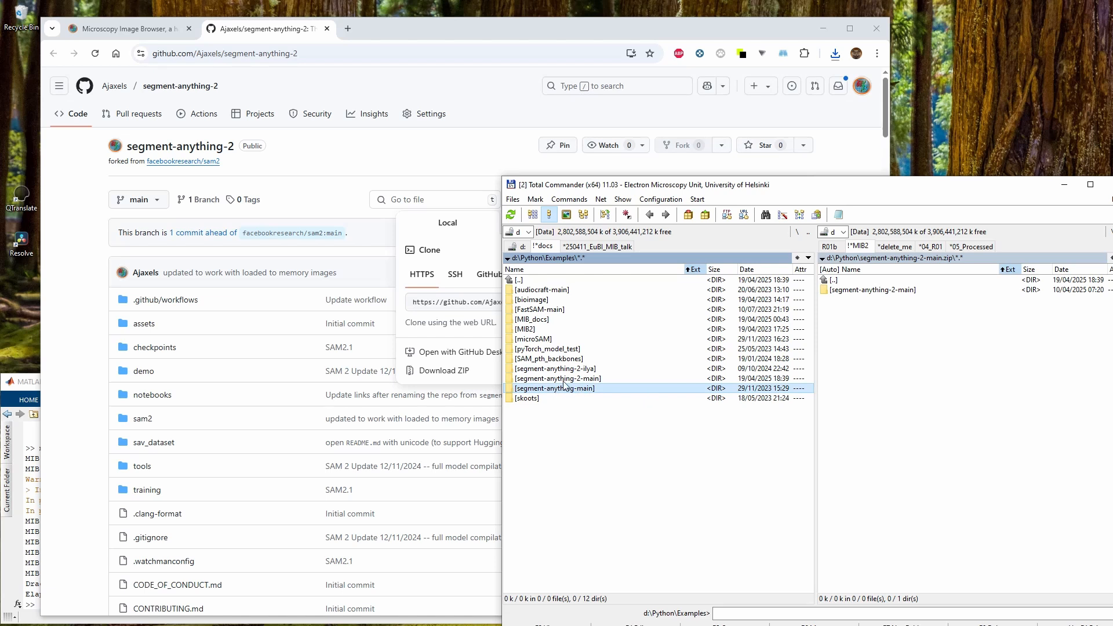
click(574, 369)
click(586, 378)
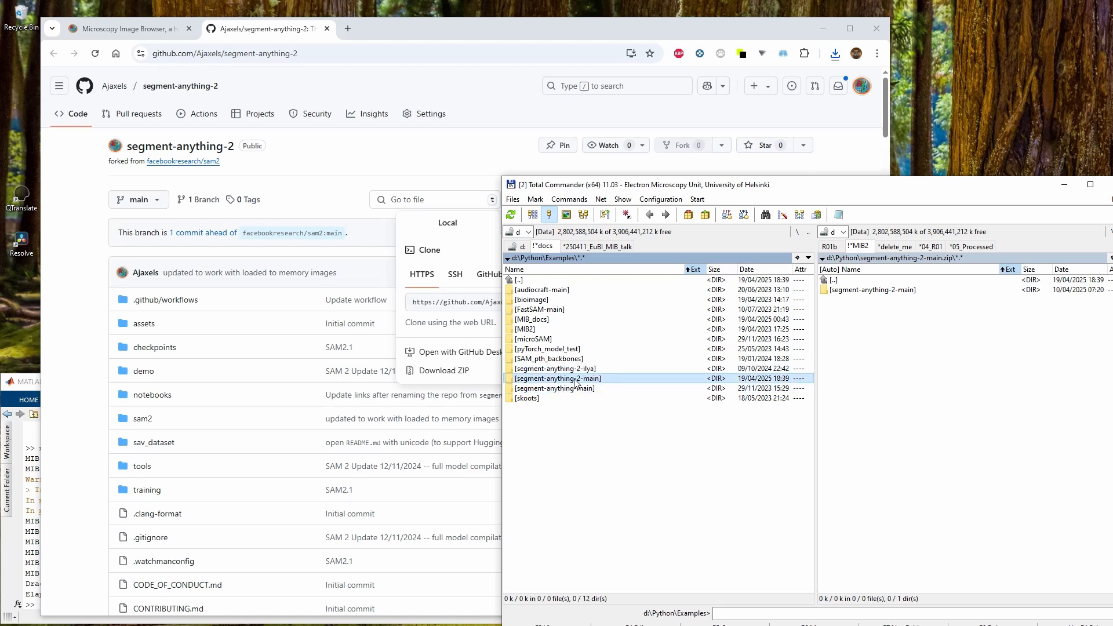
double_click(839, 280)
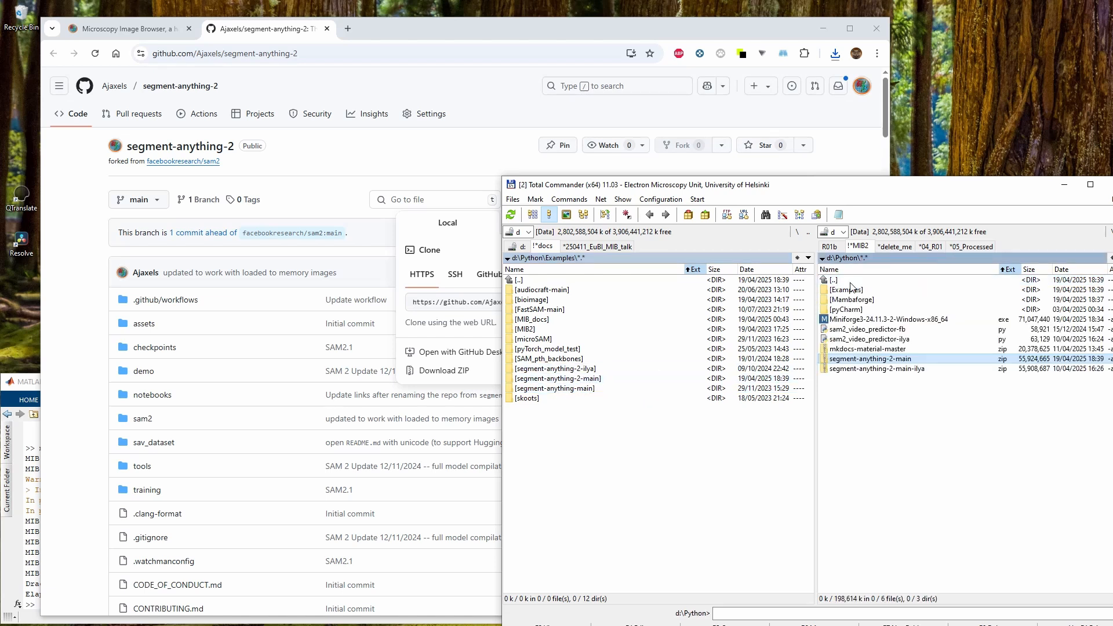
Expand and read the git-command download note and the Linux warning on the instructions page
click(309, 134)
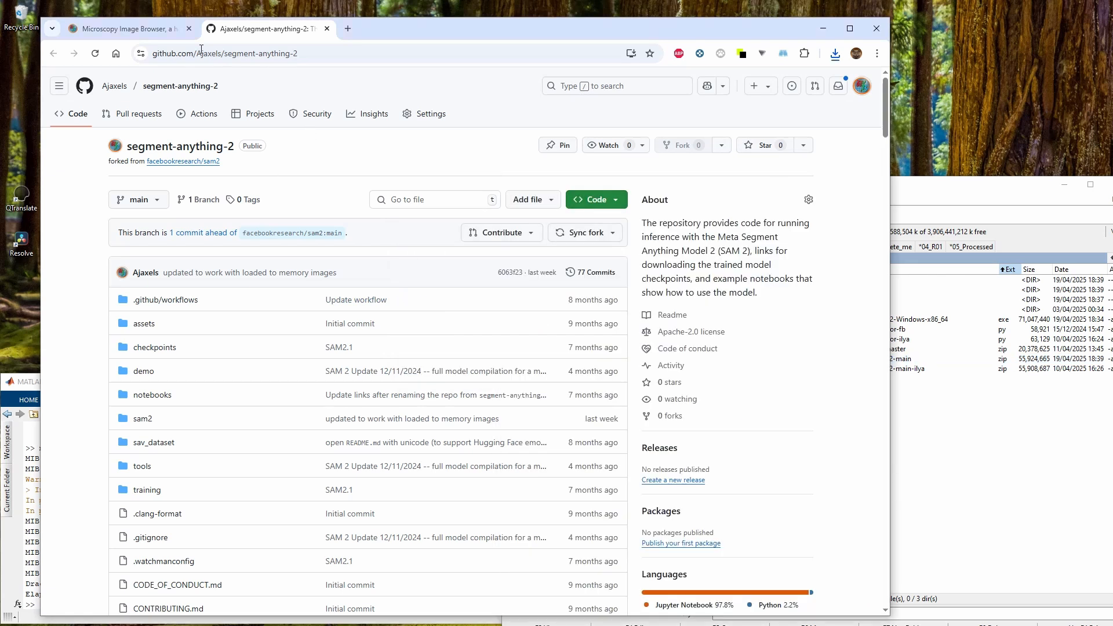
click(139, 35)
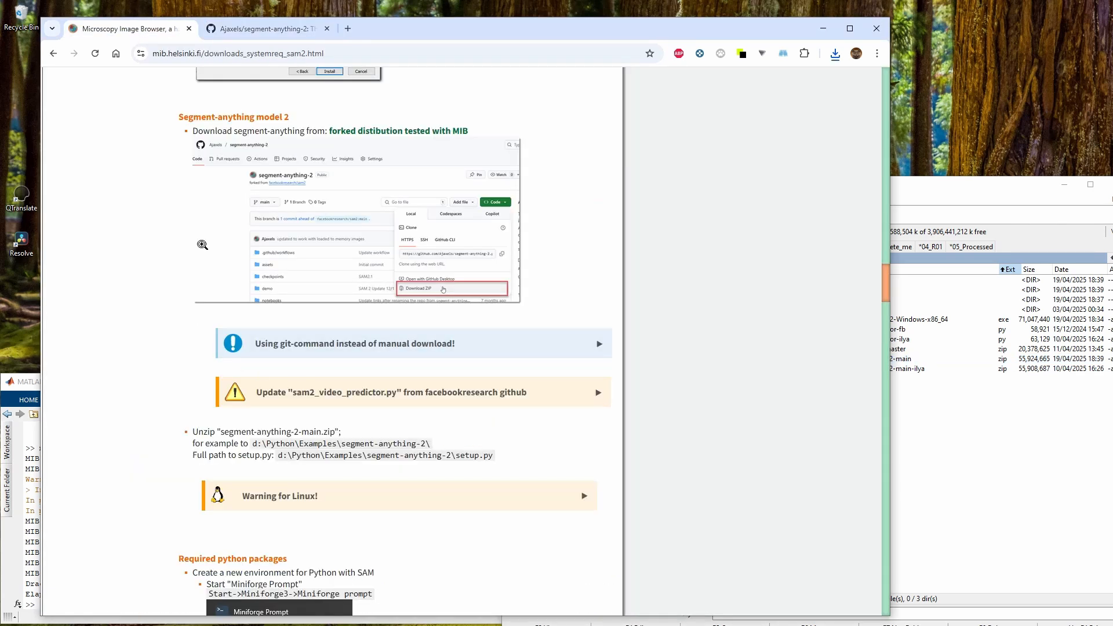
scroll(259, 241, down, 2)
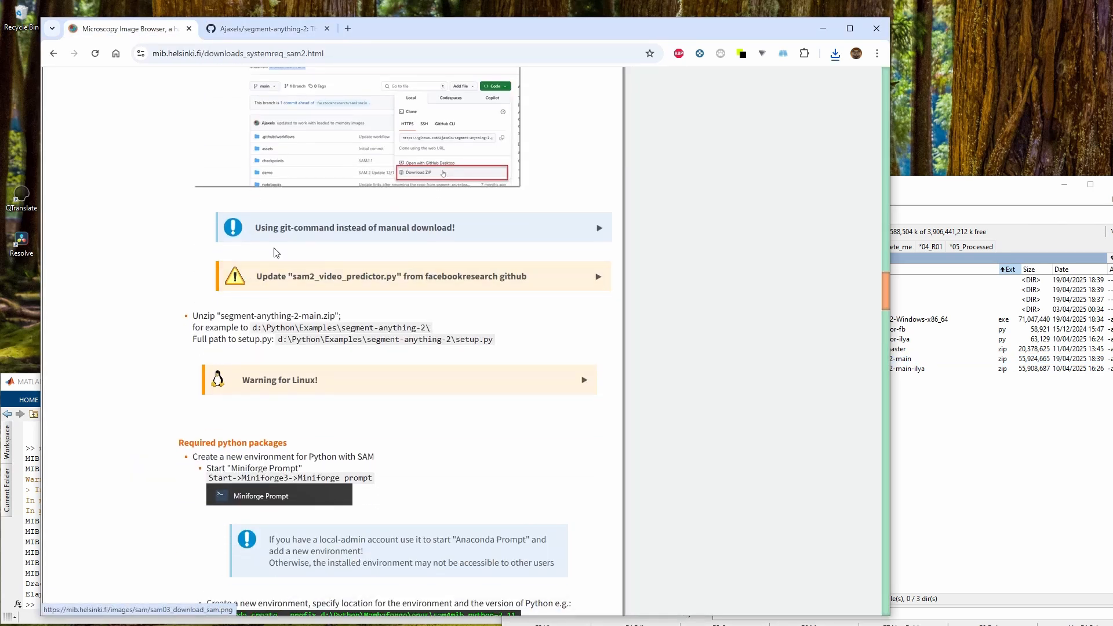
click(278, 251)
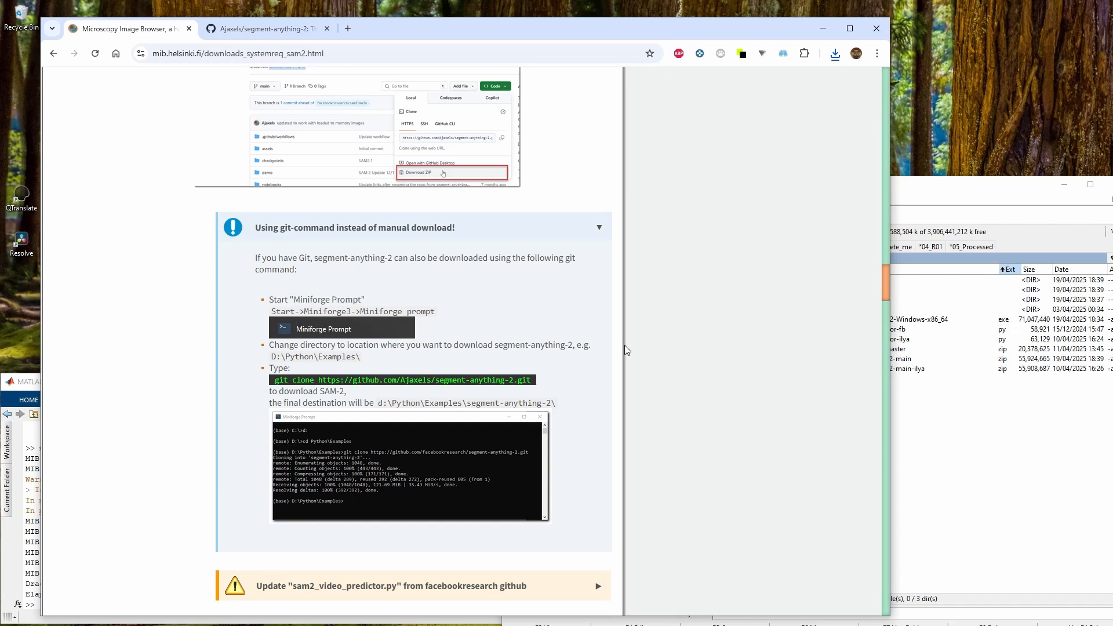
scroll(415, 394, down, 5)
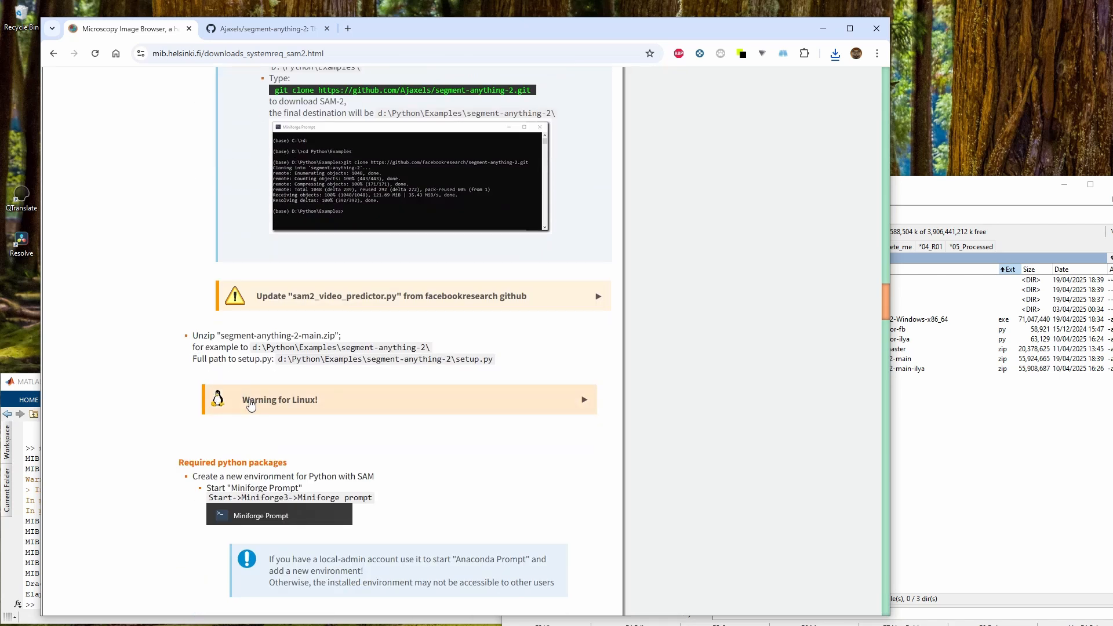
click(258, 405)
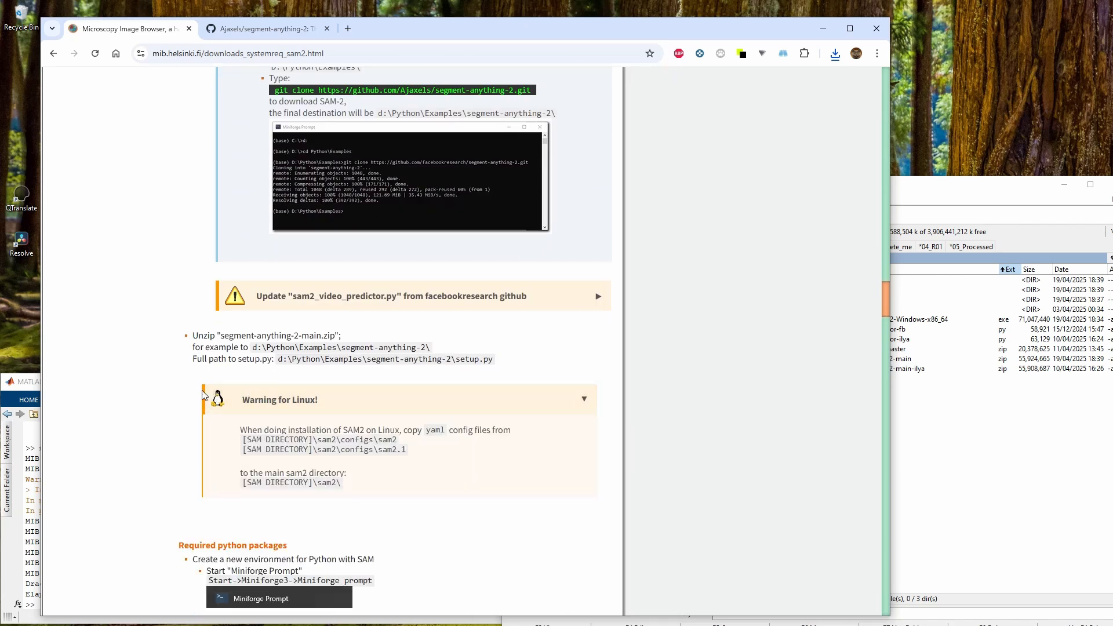
scroll(261, 400, down, 2)
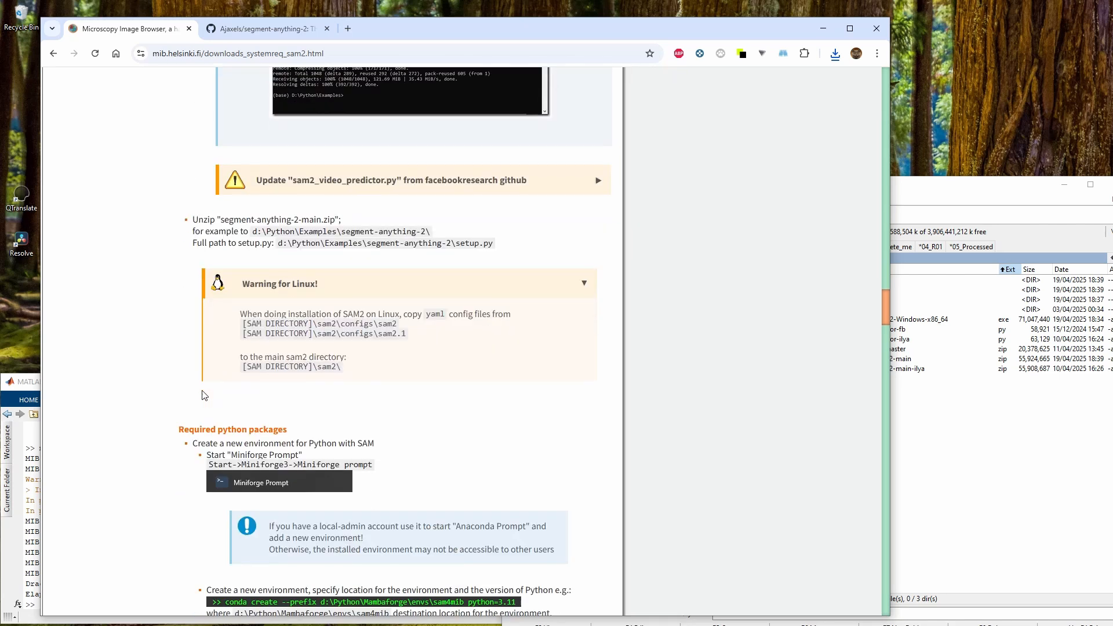
Open the extracted repository's sam2\configs\sam2 folder in one file-manager panel
click(971, 455)
click(641, 359)
key(Down)
key(Down)
key(Return)
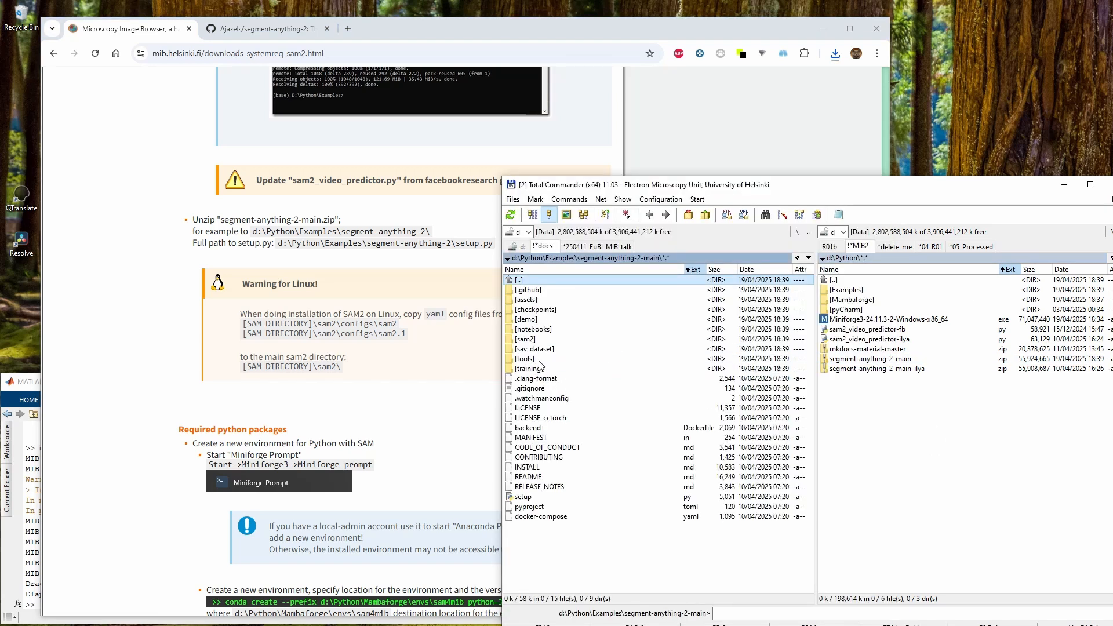
click(532, 340)
double_click(532, 341)
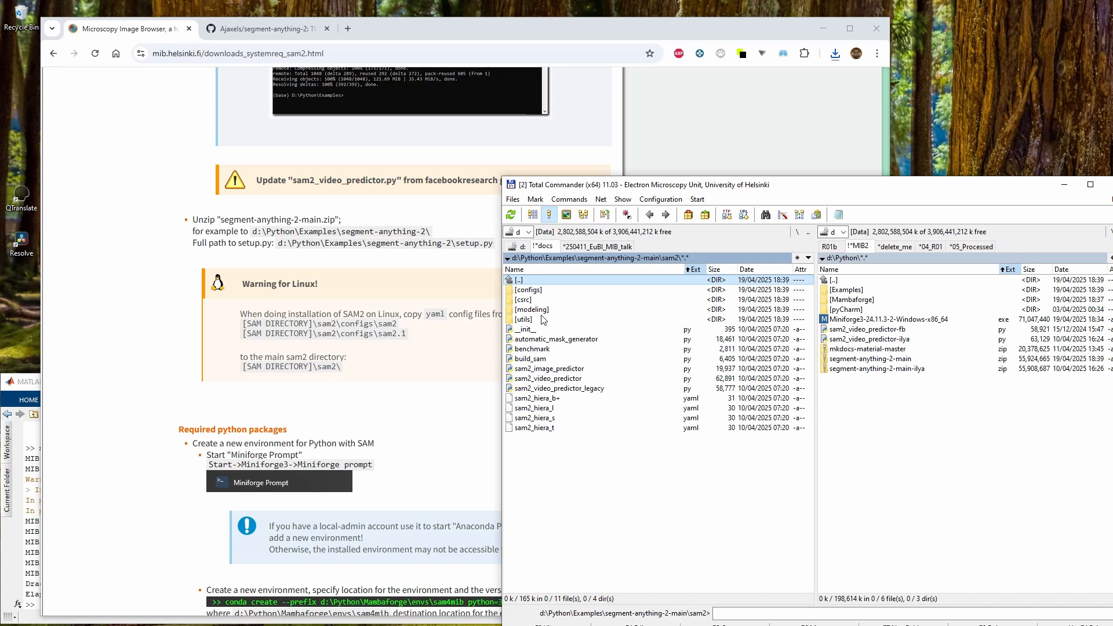
double_click(538, 290)
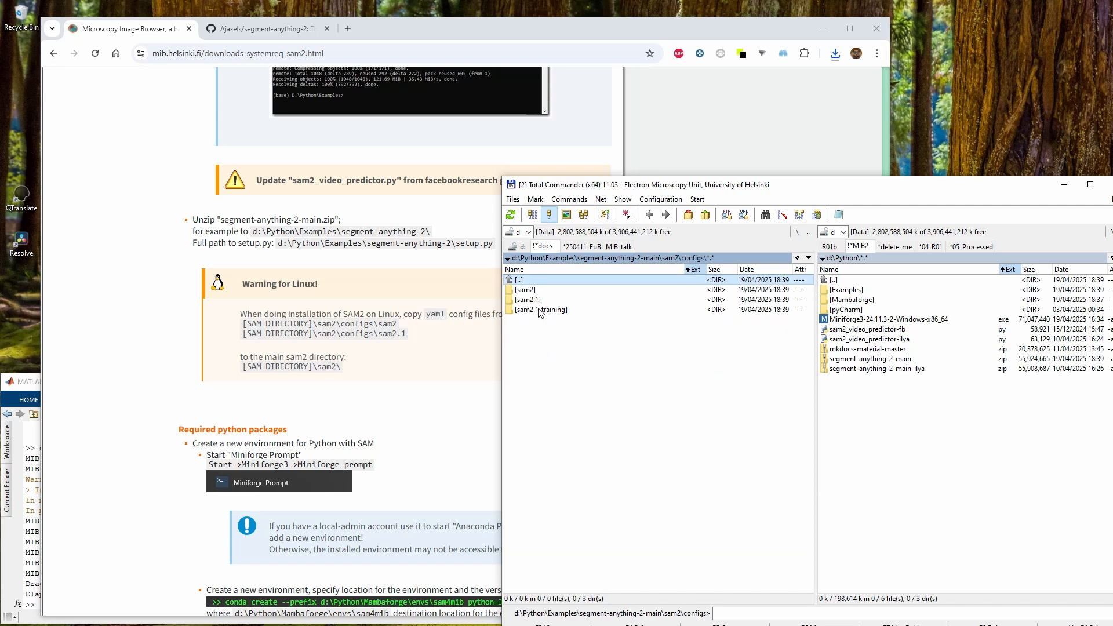
double_click(534, 289)
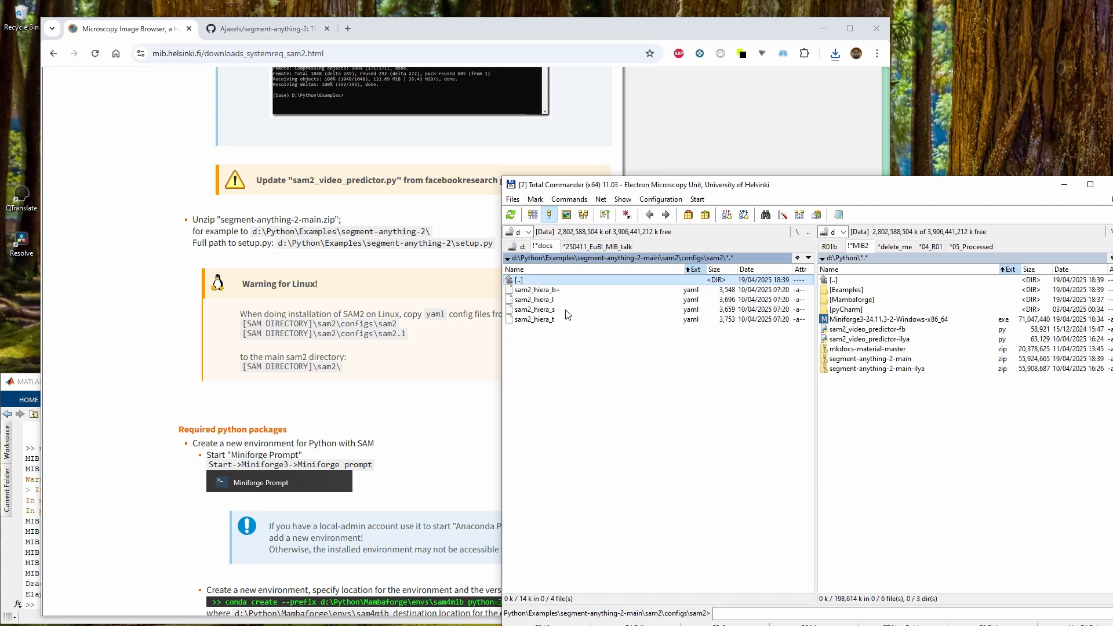
Show the repository's main sam2 folder in the other panel and select its hiera yaml files
key(alt+F2)
key(Return)
key(BackSpace)
key(BackSpace)
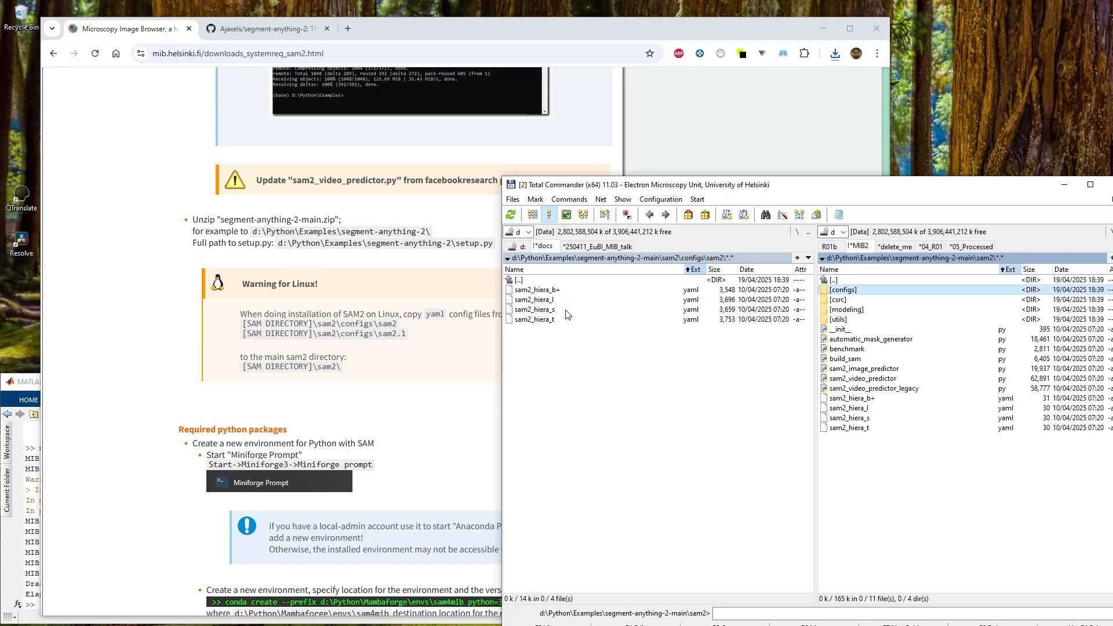
key(BackSpace)
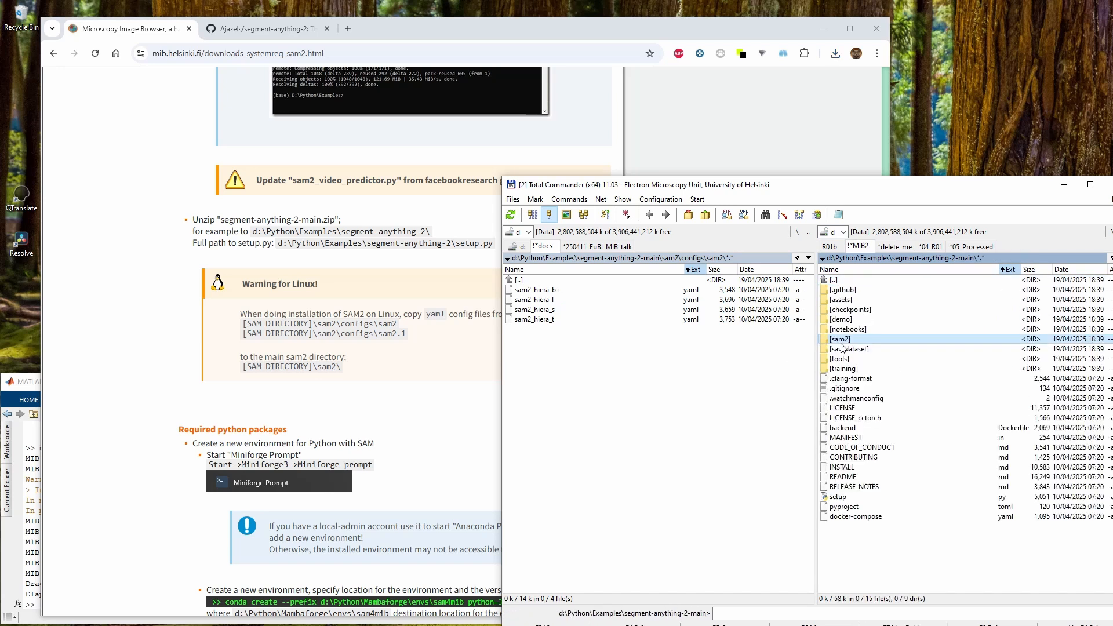
double_click(840, 340)
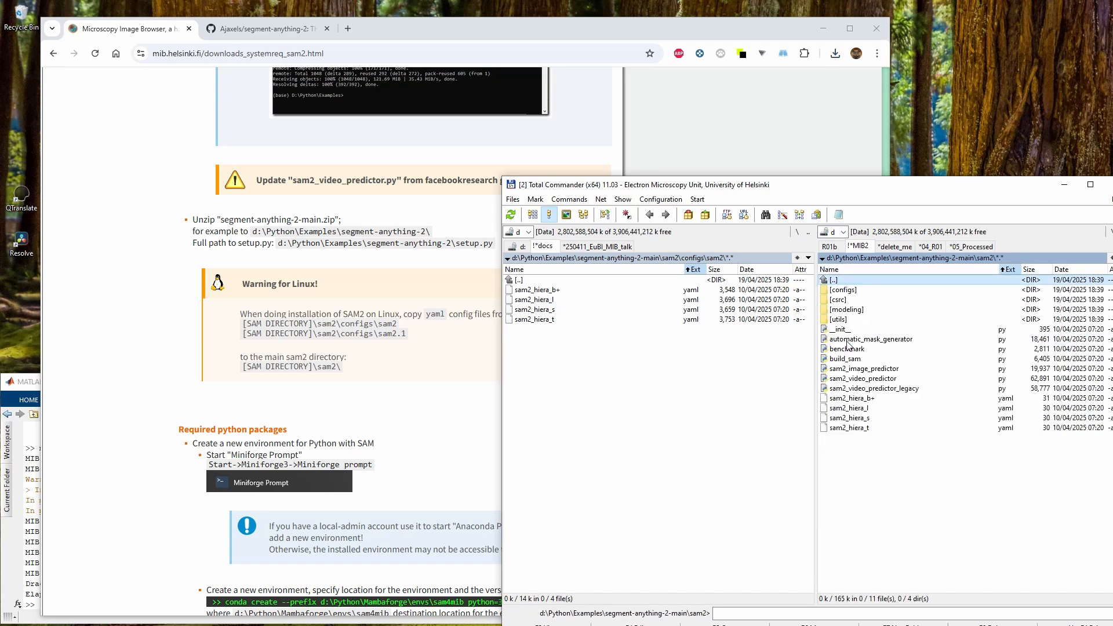
click(858, 400)
shift+click(862, 429)
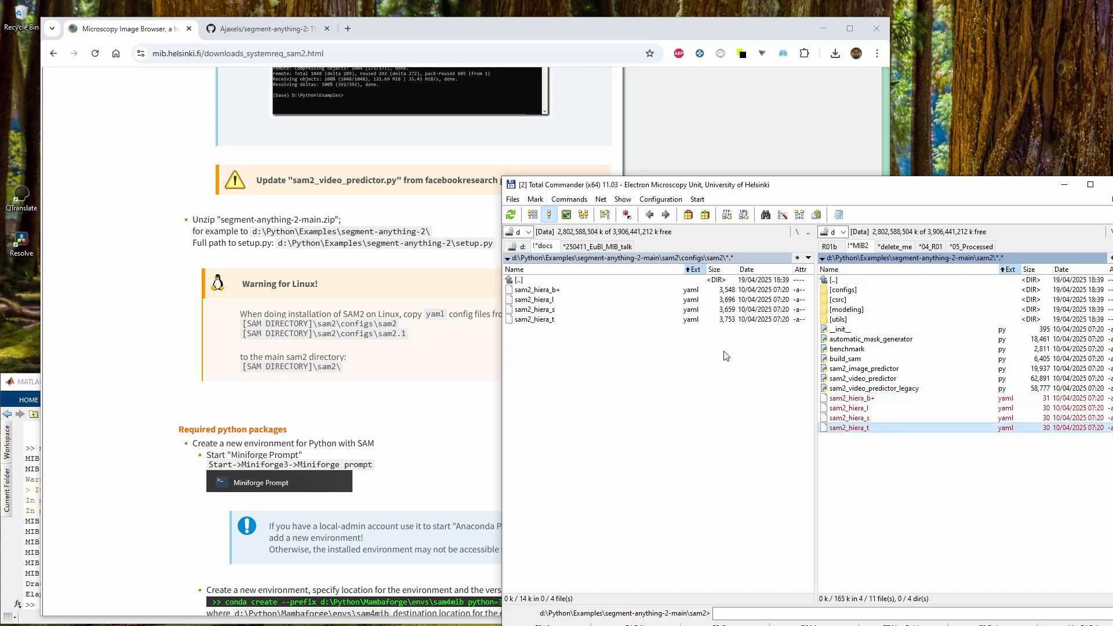
double_click(573, 283)
key(Down)
key(Return)
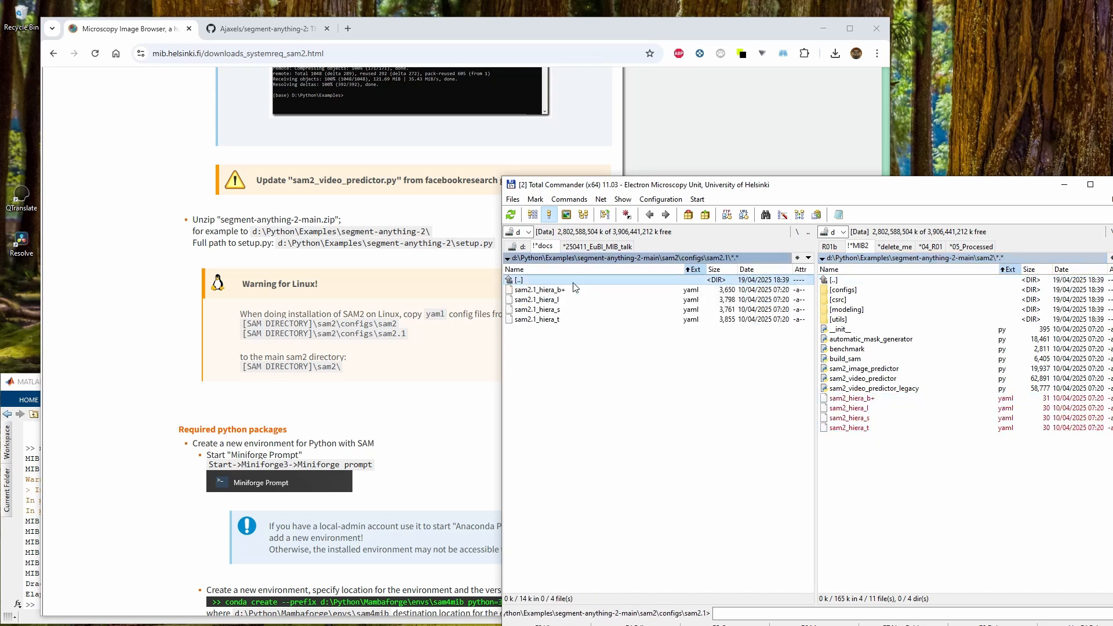
key(ctrl+a)
key(F5)
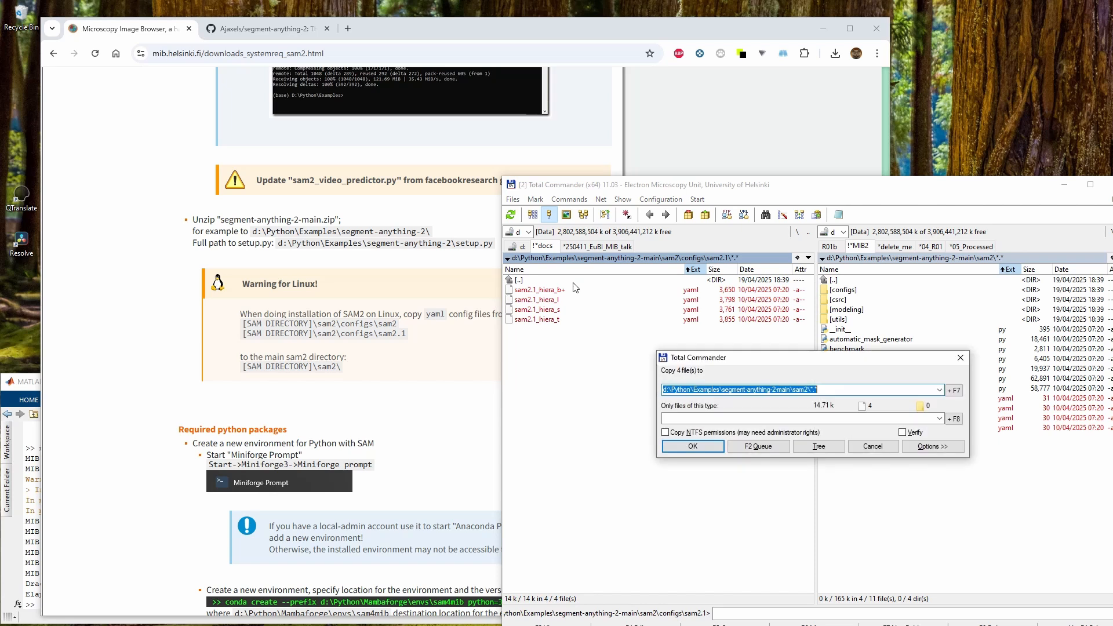
key(Escape)
Return to the instructions page and collapse the Linux warning
key(BackSpace)
key(Down)
key(BackSpace)
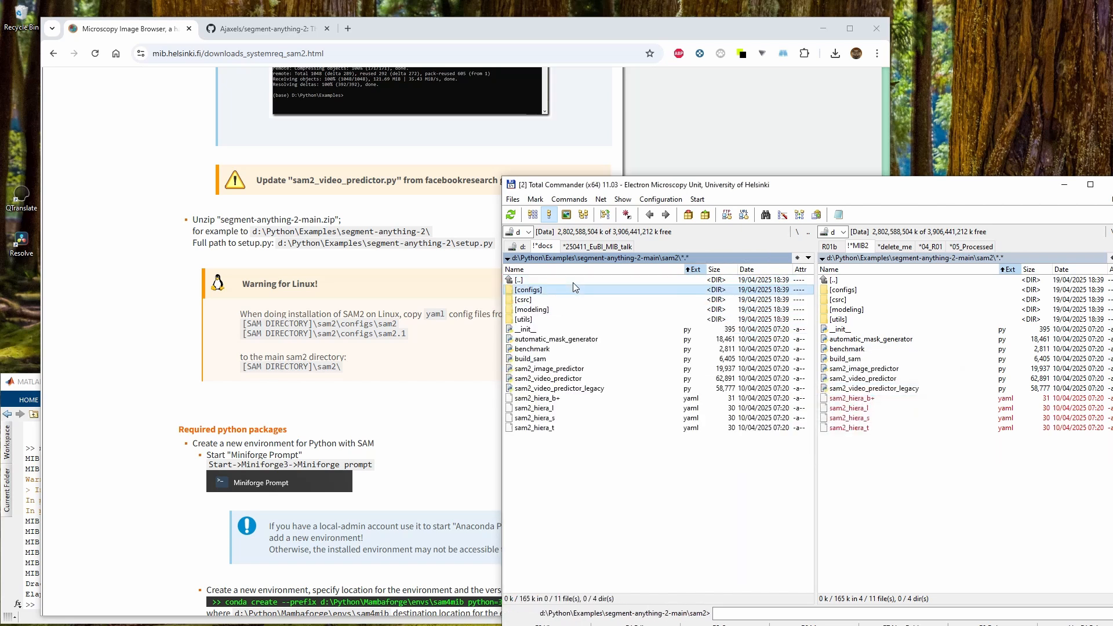
click(1064, 185)
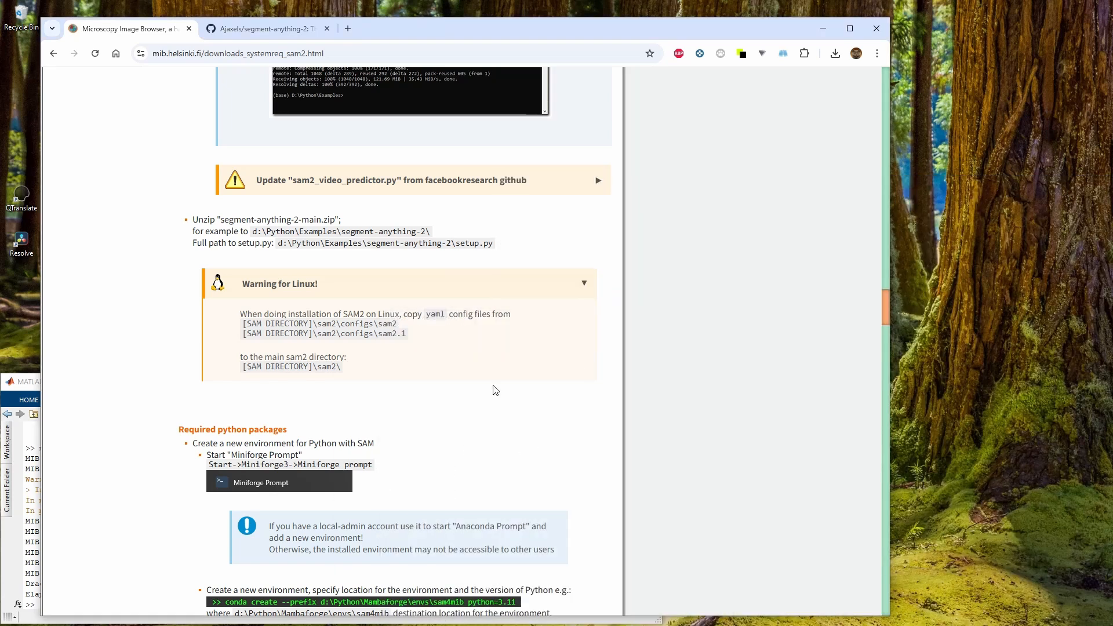
click(311, 290)
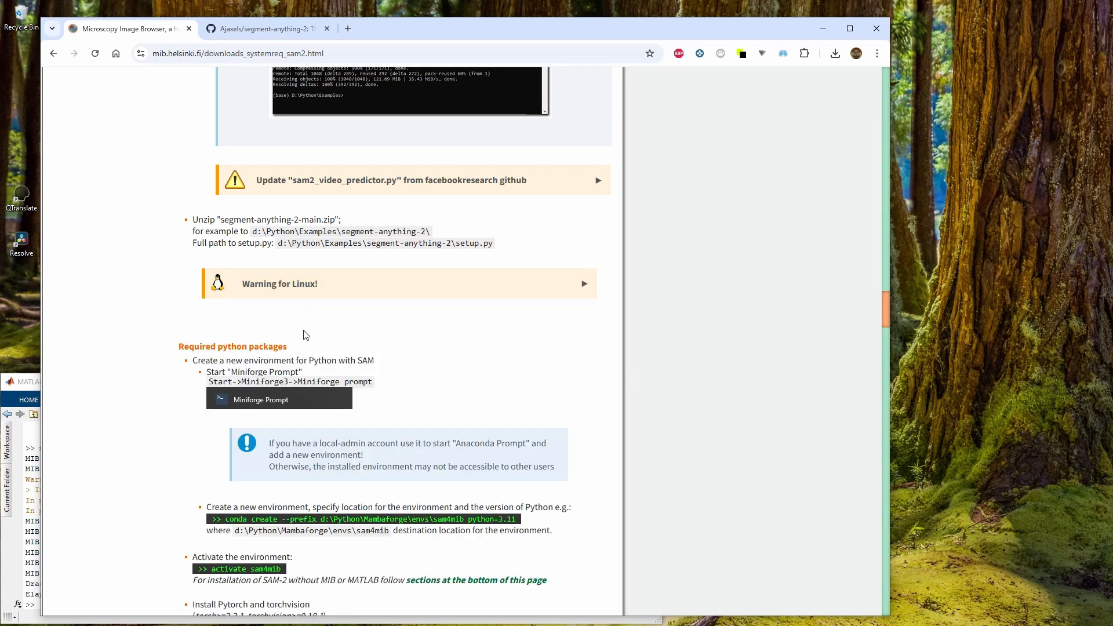
Launch Miniforge Prompt from the Start menu and position its window beside the instructions page
scroll(301, 333, down, 2)
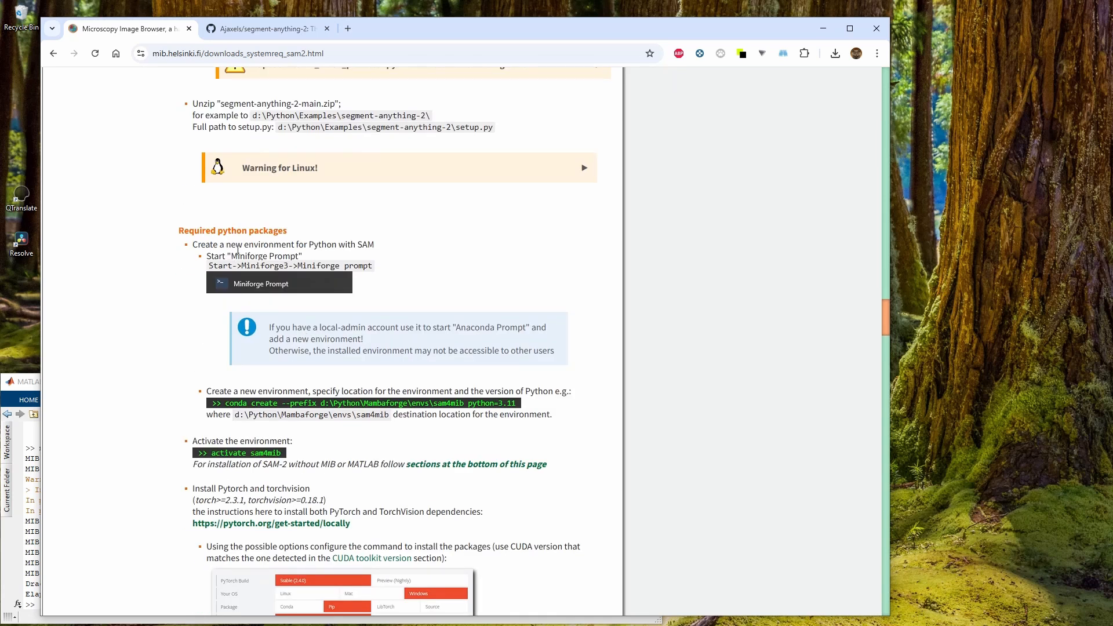
drag(433, 29, 608, 15)
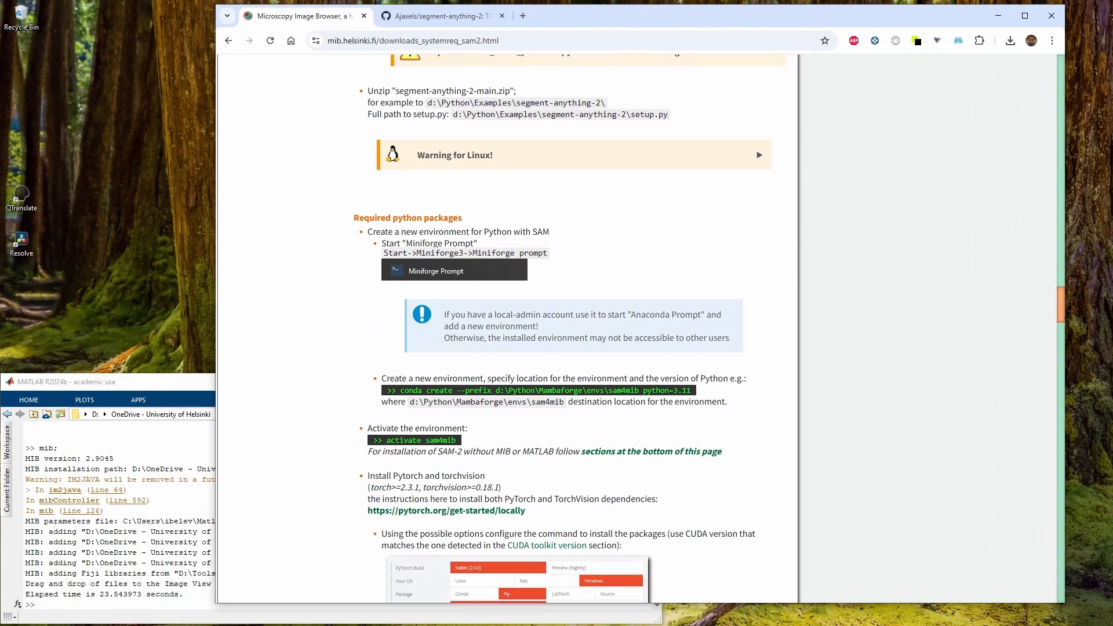
key(super)
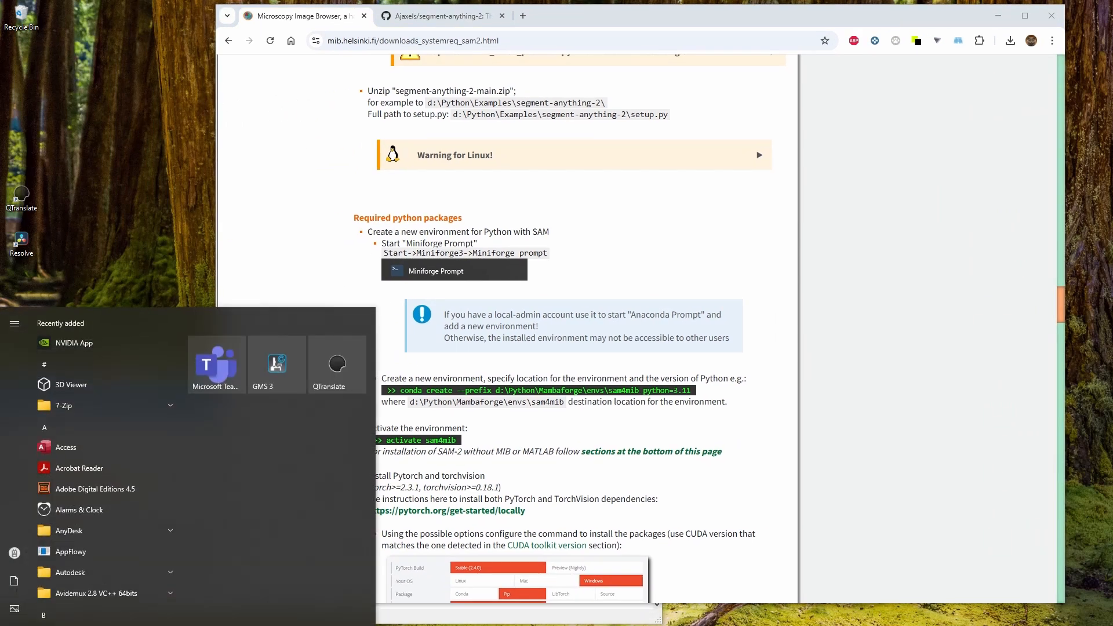
text(mini)
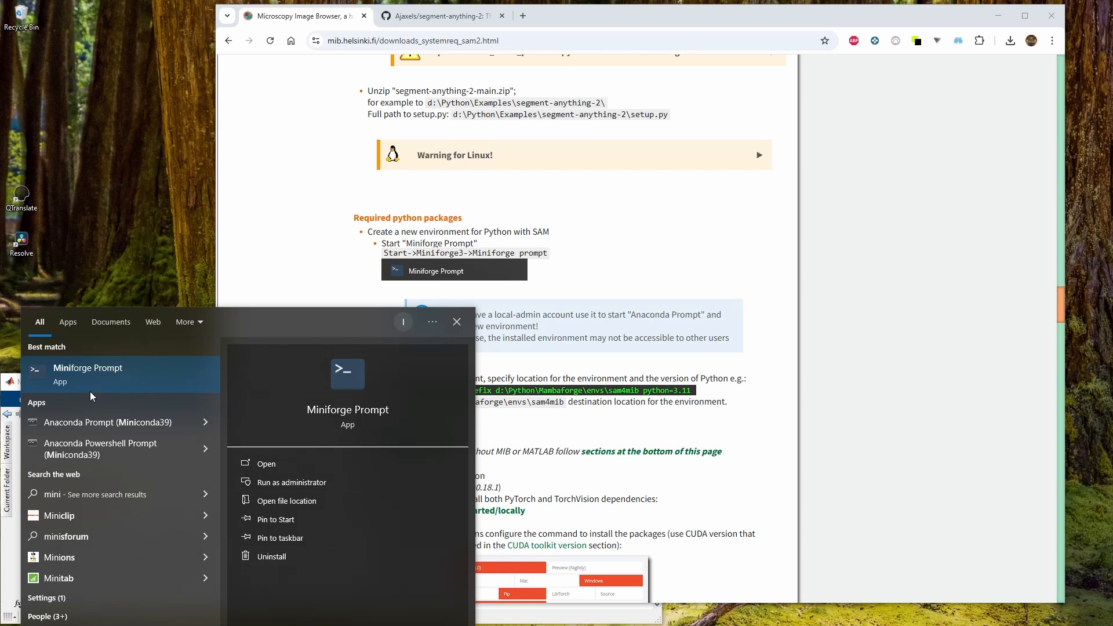
click(85, 378)
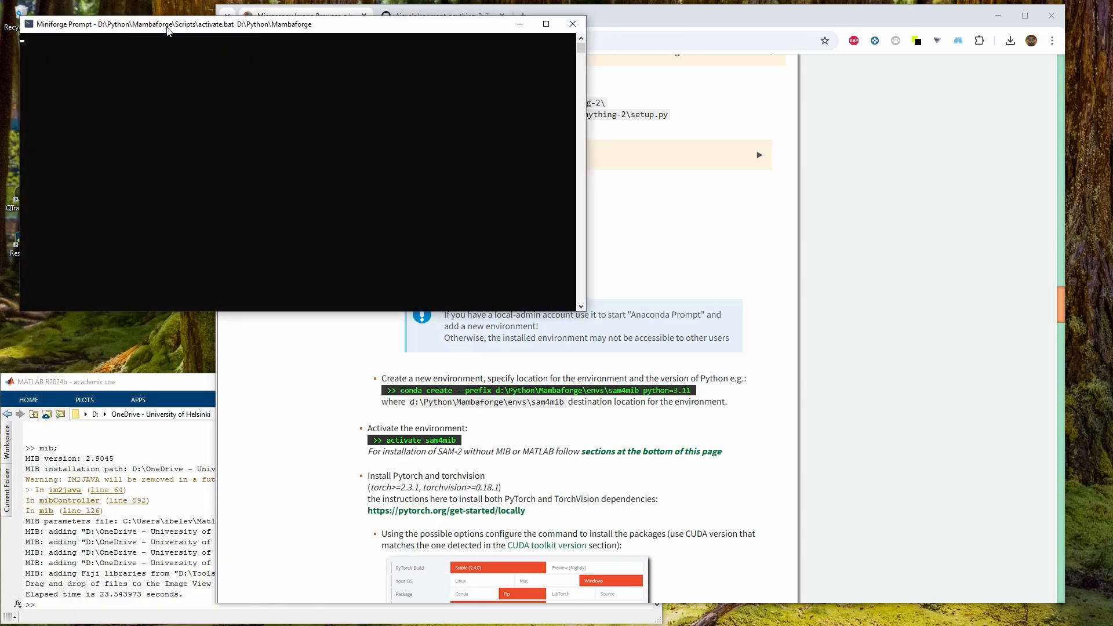
drag(167, 30, 181, 335)
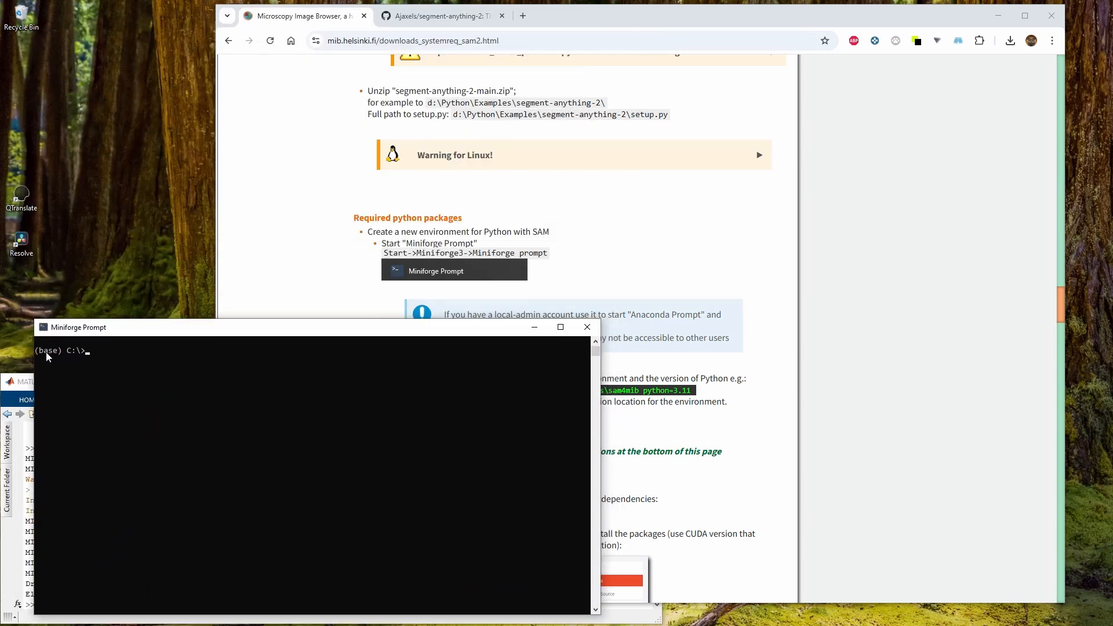
Copy the conda create --prefix d:\Python\Mambaforge\envs\sam4mib python=3.11 command from the instructions and paste it into the prompt
click(429, 271)
scroll(400, 287, down, 2)
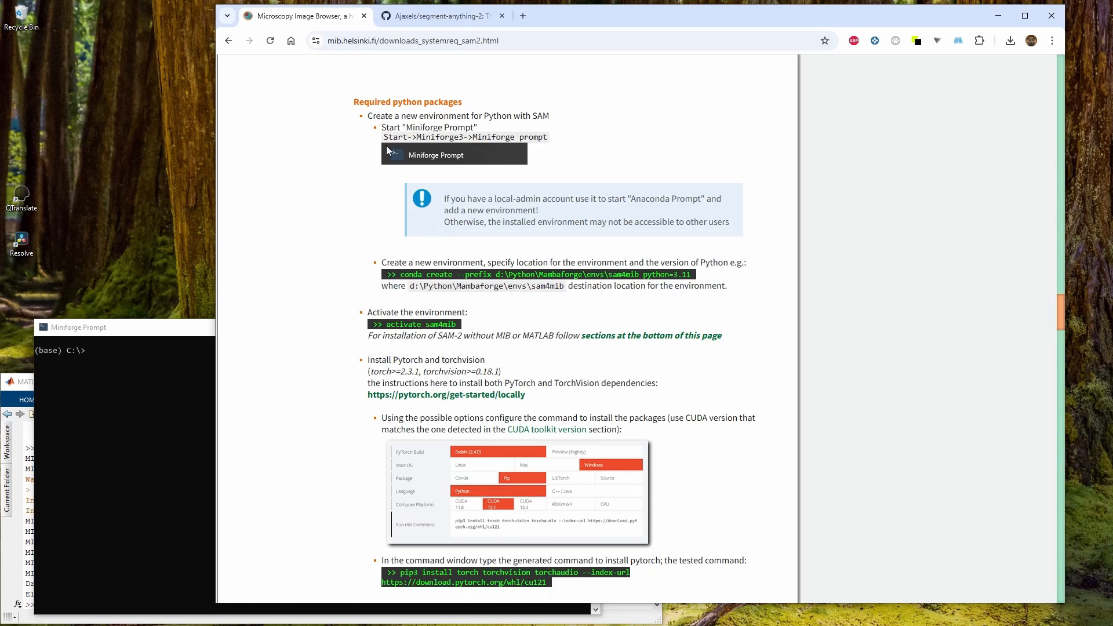
drag(400, 276, 694, 277)
click(644, 296)
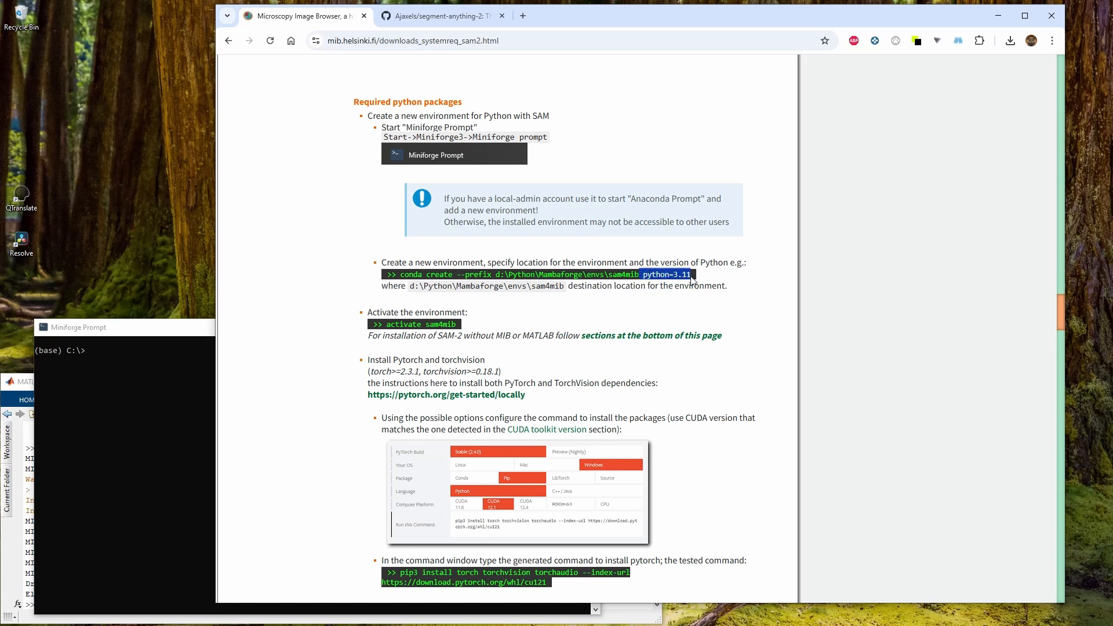
click(661, 297)
drag(691, 276, 551, 276)
click(563, 299)
drag(412, 278, 683, 276)
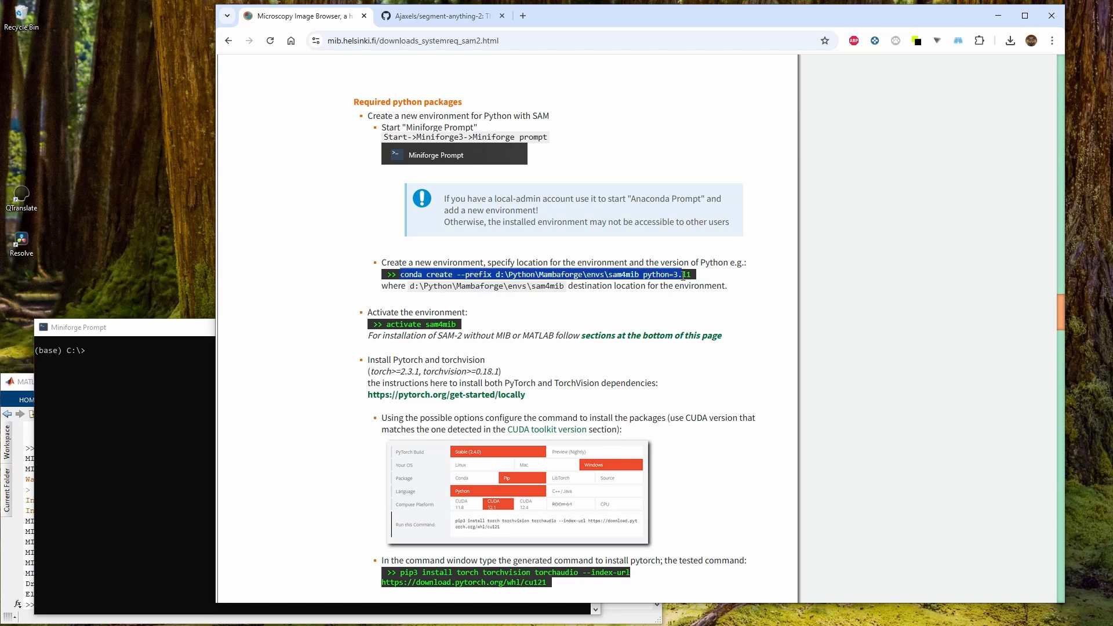
key(ctrl+c)
click(120, 355)
right_click(121, 355)
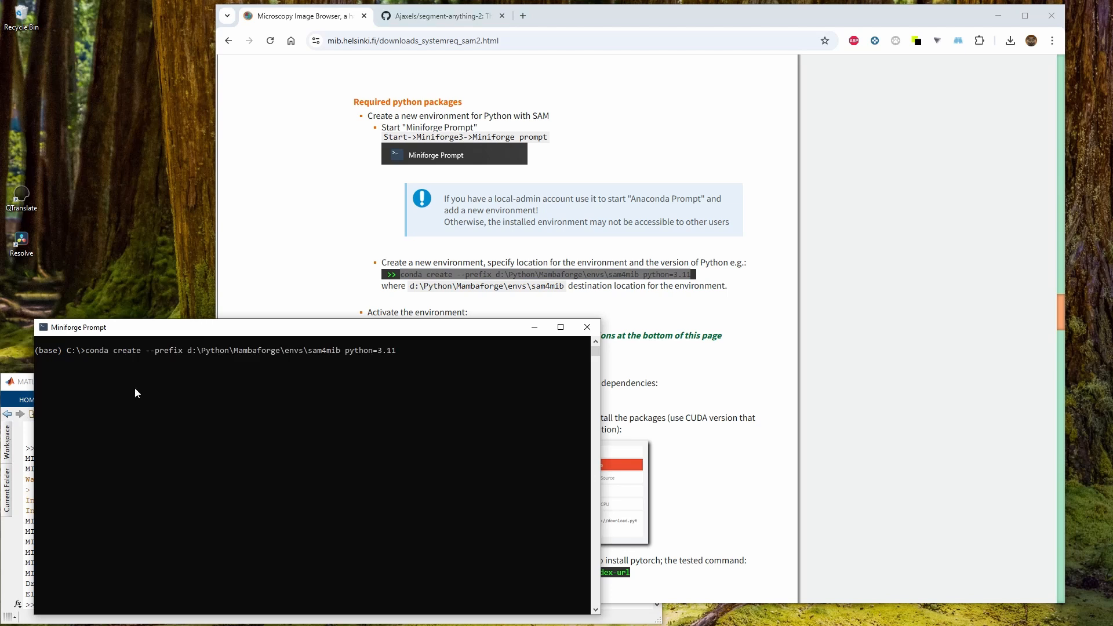
Open the d:\Python\Mambaforge\envs folder in the file manager's second panel
key(alt+Tab)
double_click(854, 281)
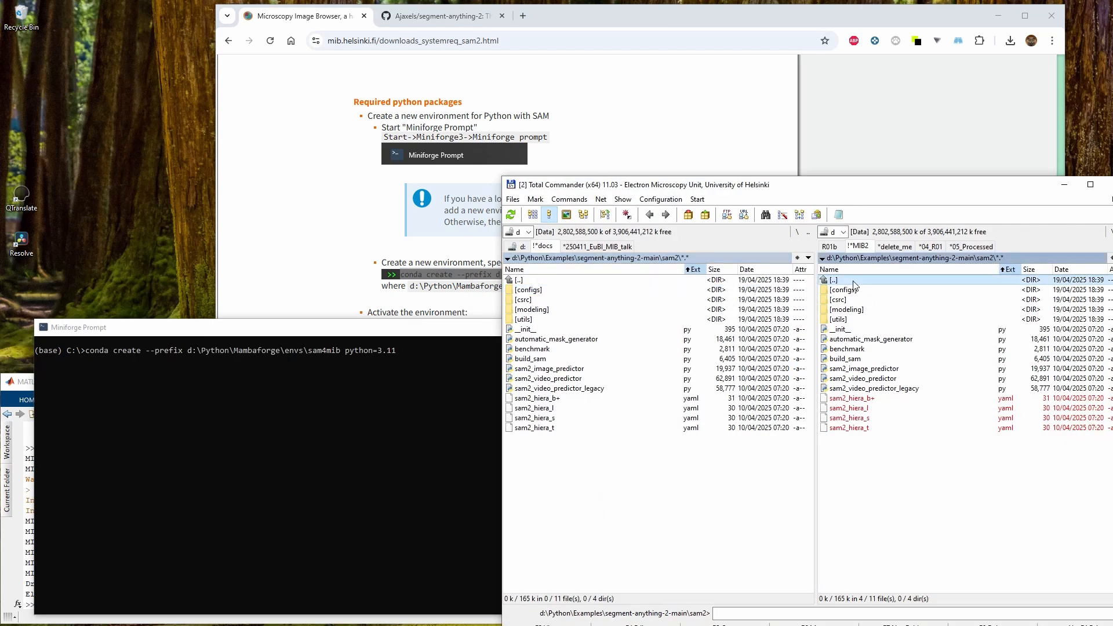
click(852, 280)
double_click(852, 280)
double_click(852, 281)
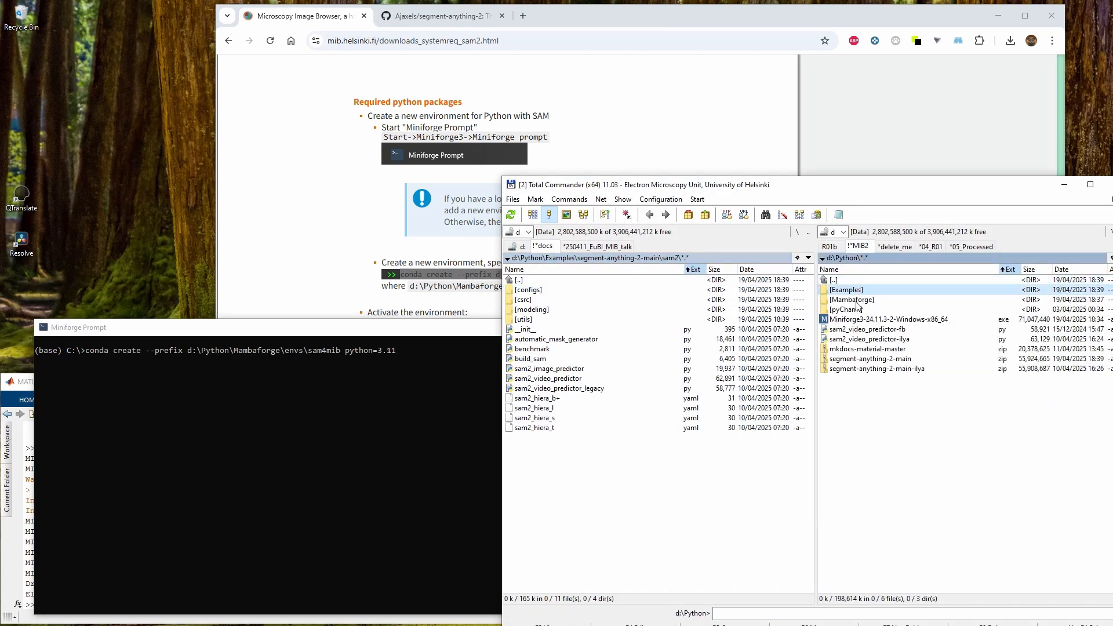
double_click(854, 300)
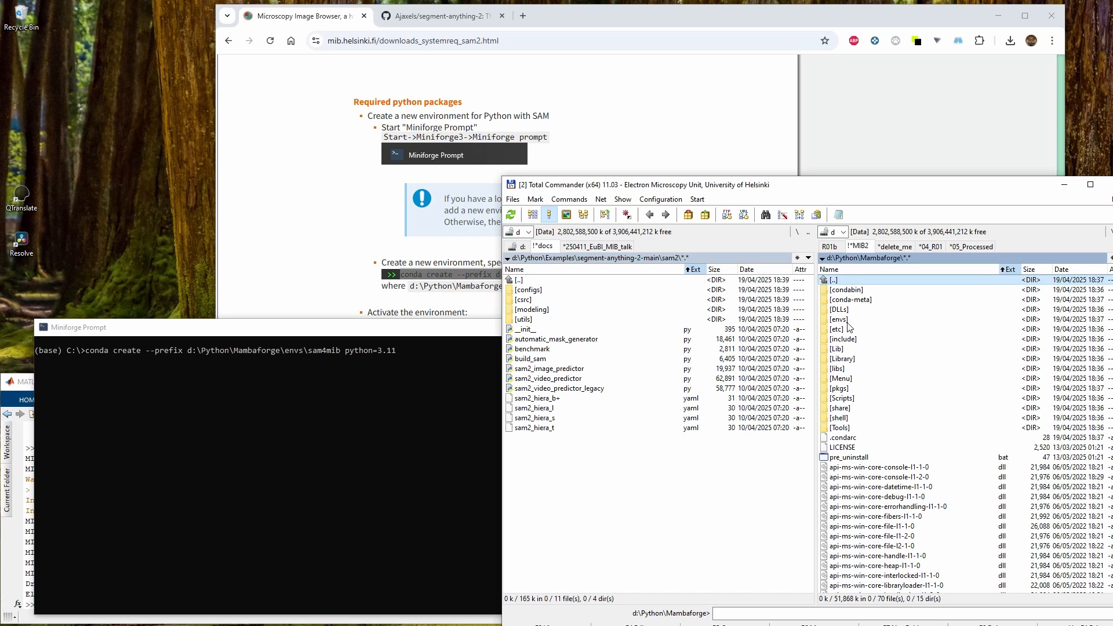
double_click(850, 321)
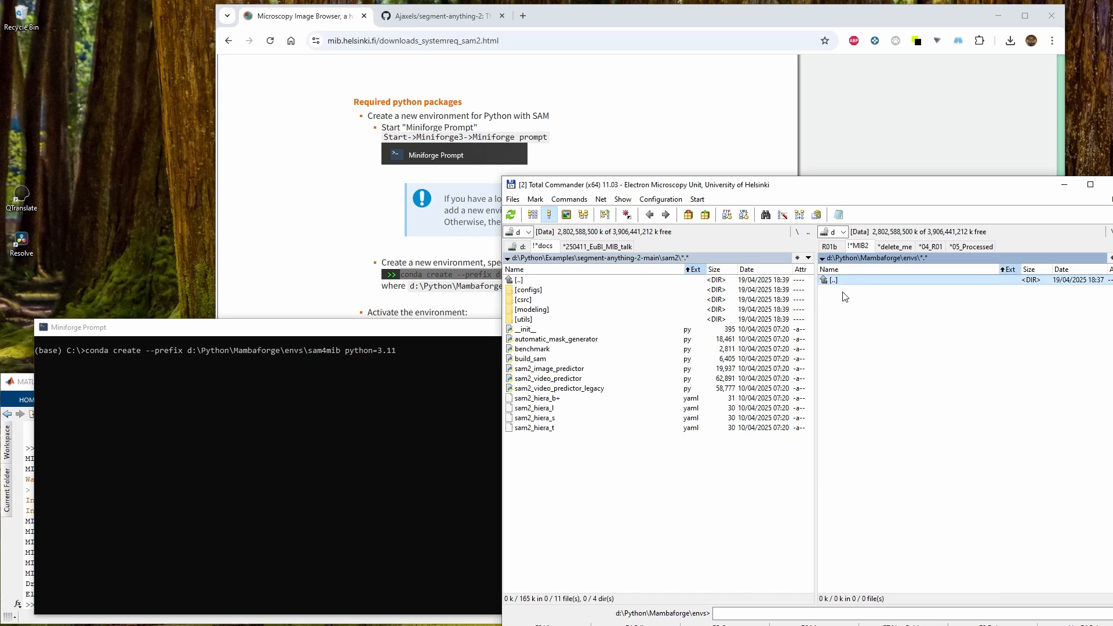
Run the conda create command and confirm the package installation with y
click(420, 355)
key(Return)
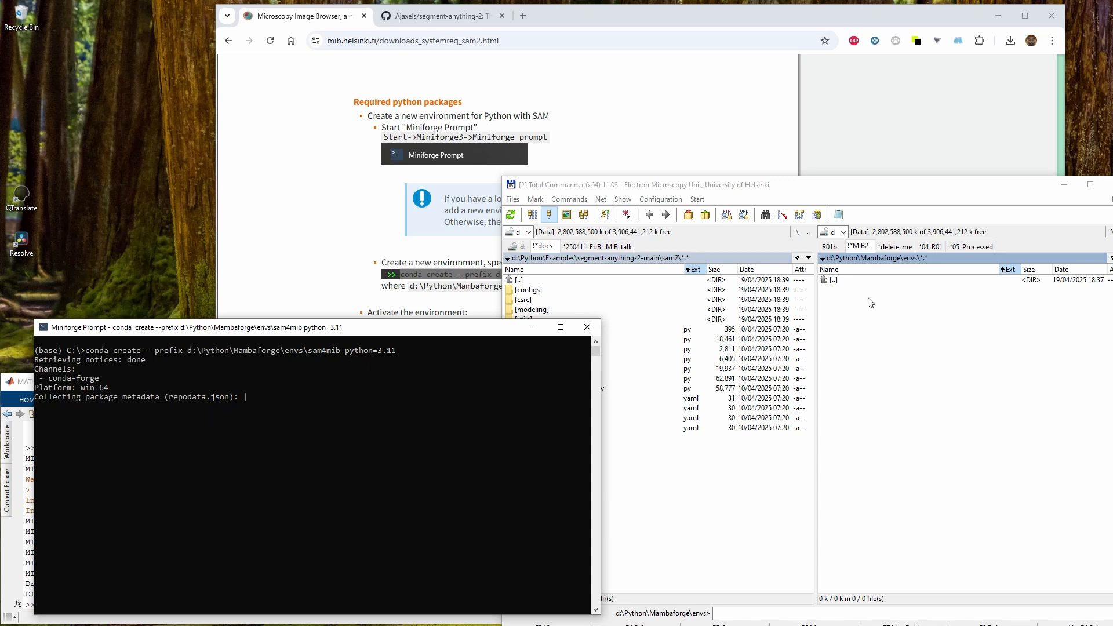
click(833, 282)
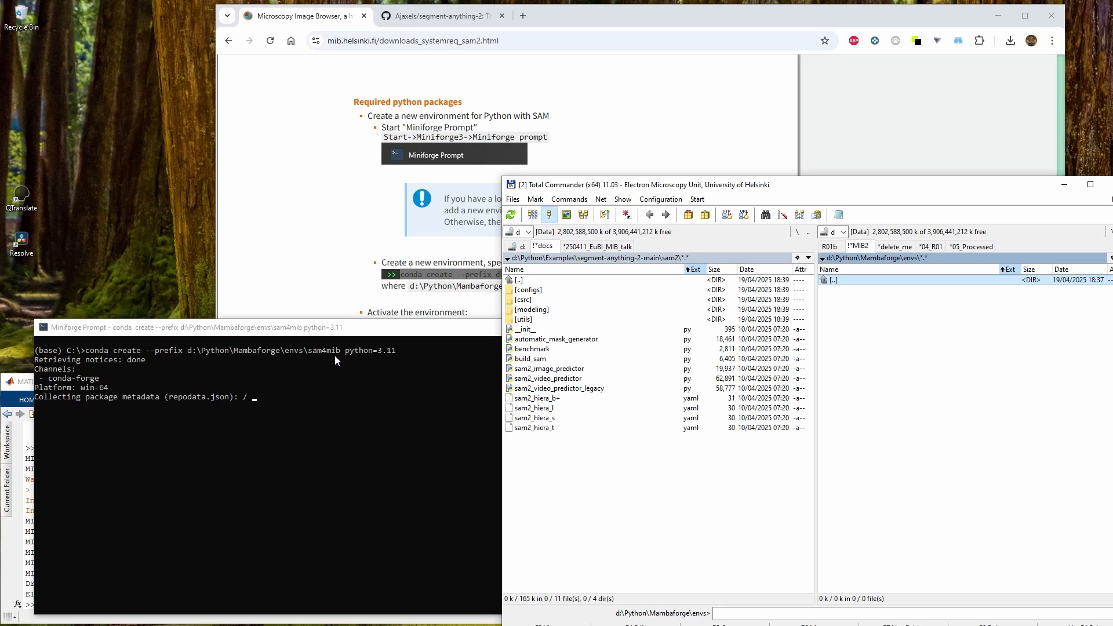
click(332, 277)
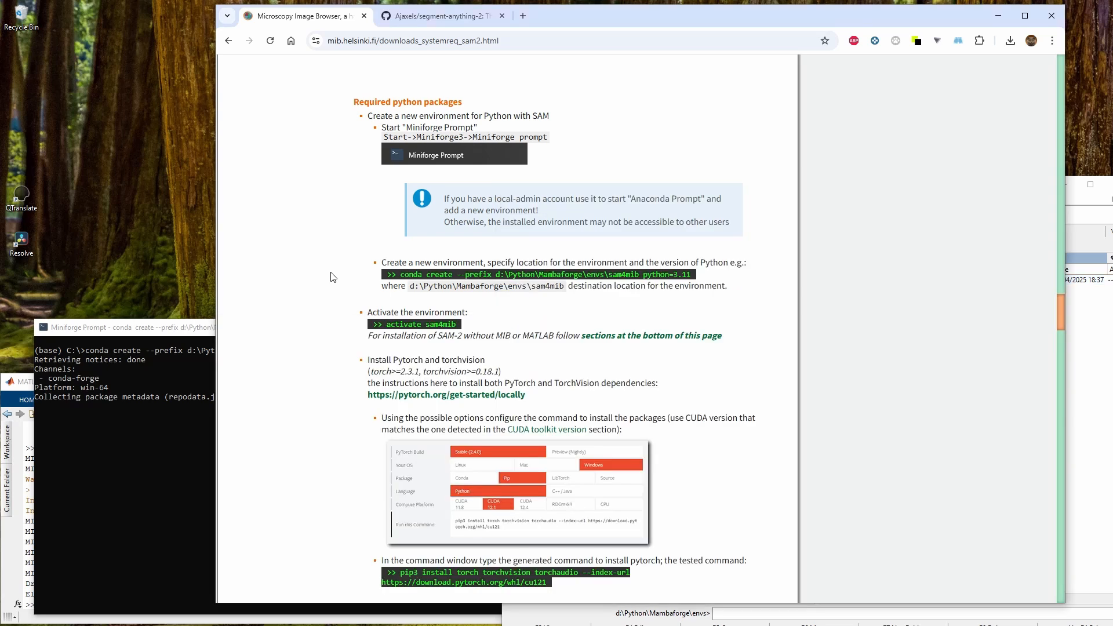
scroll(380, 311, down, 1)
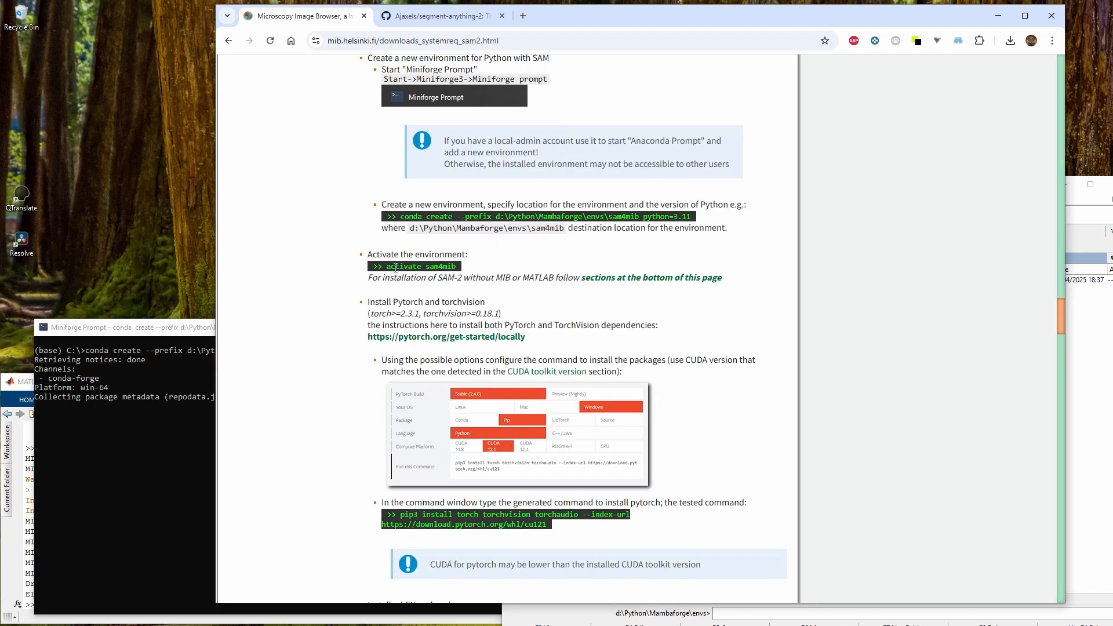
click(159, 427)
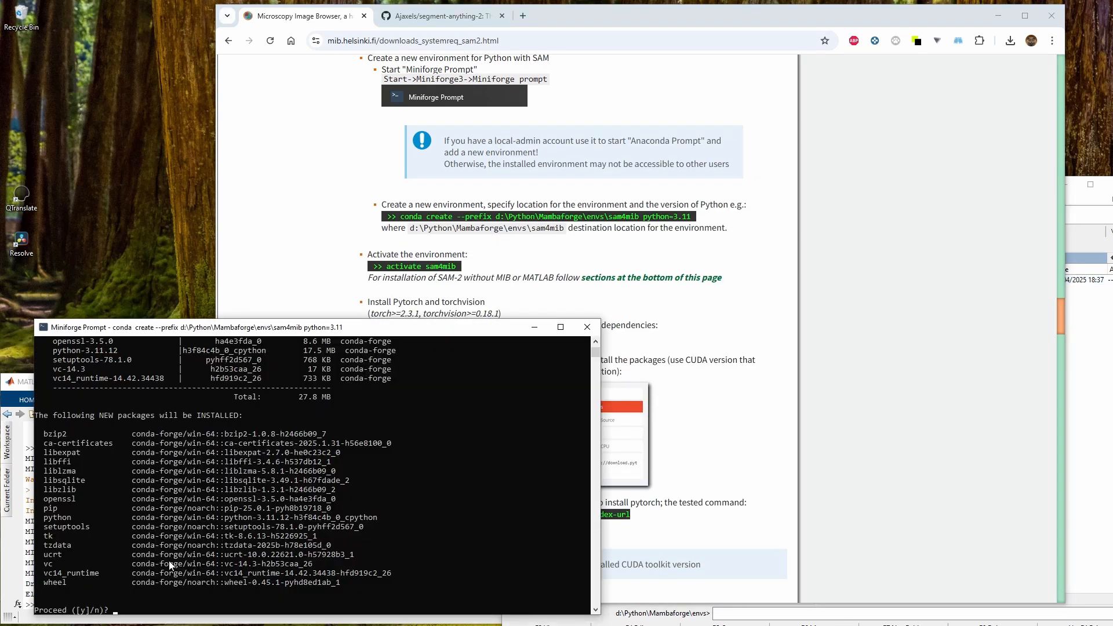
text(y)
key(Return)
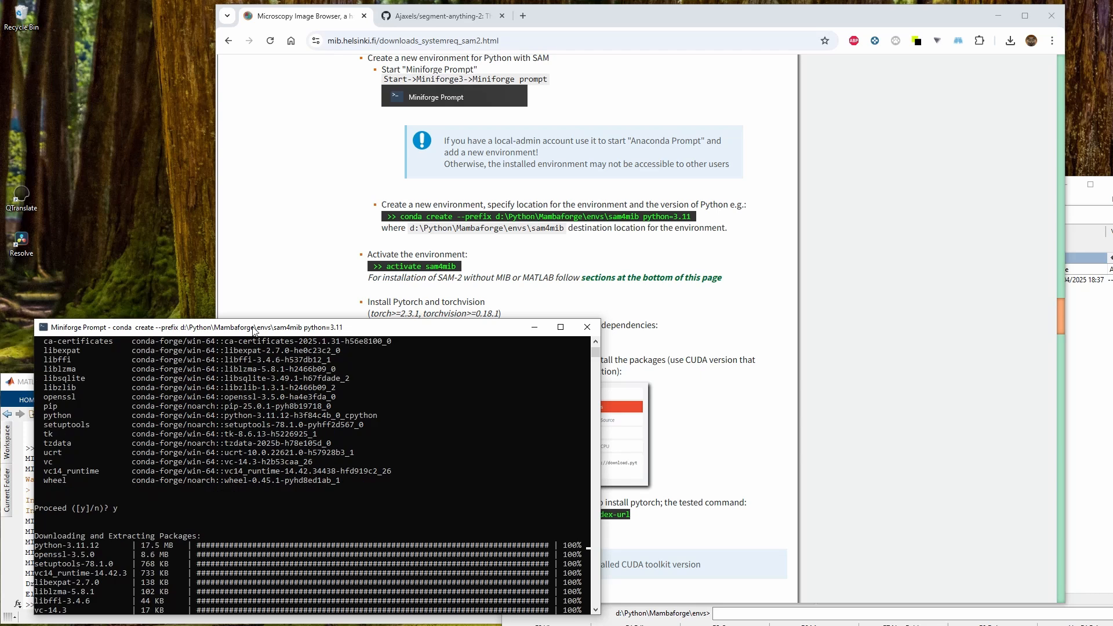
Open the new sam4mib environment folder in the file manager to check its contents, then return to envs
drag(253, 330, 232, 264)
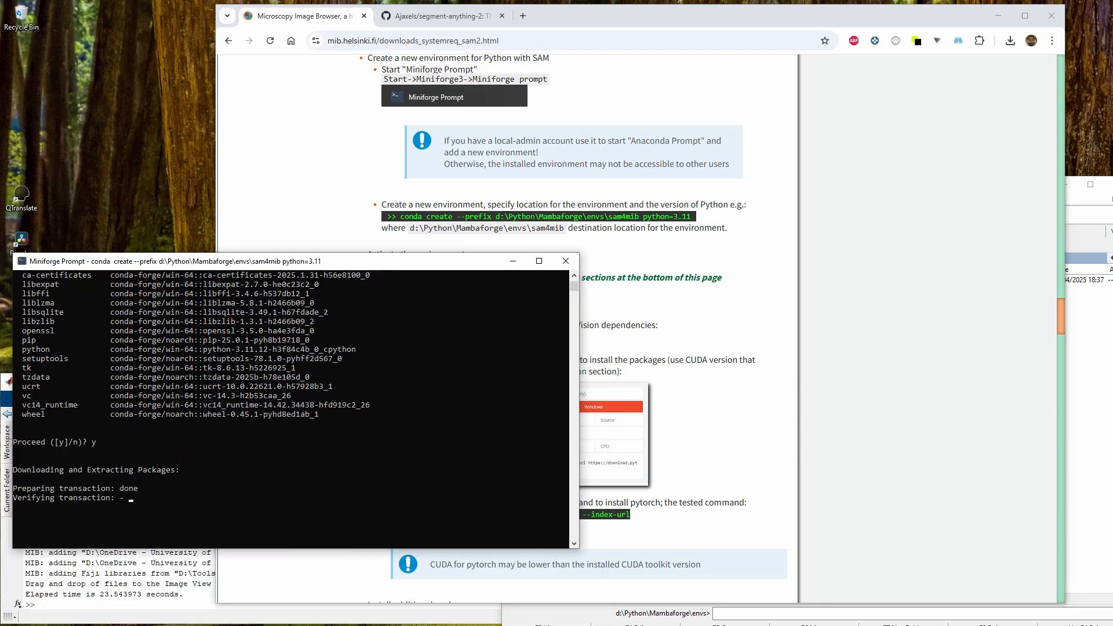
click(383, 621)
click(846, 291)
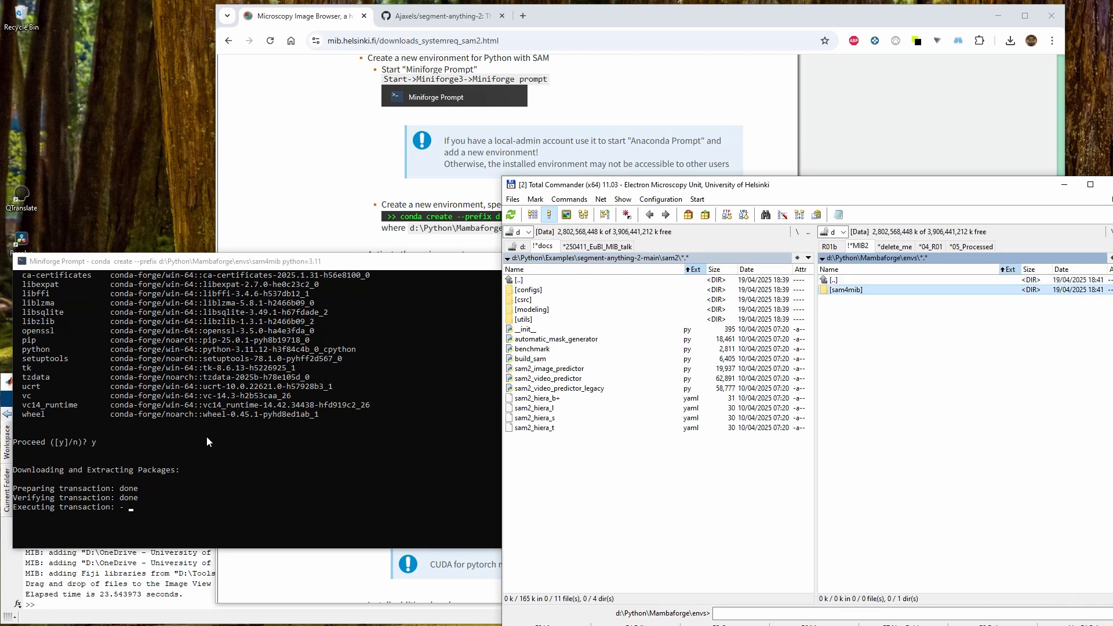
double_click(861, 291)
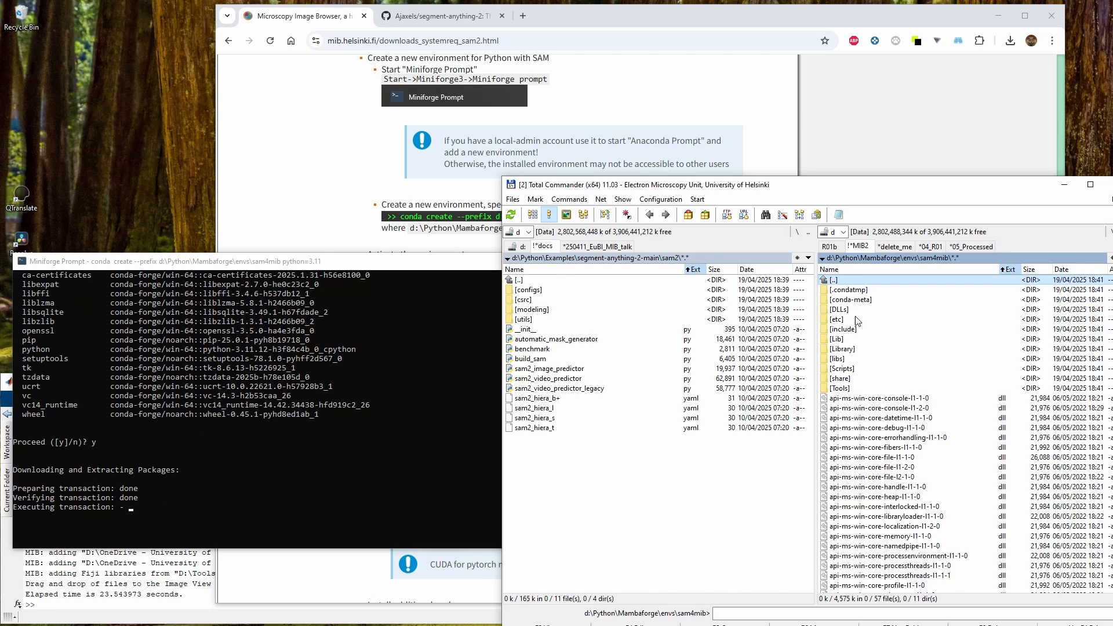
key(BackSpace)
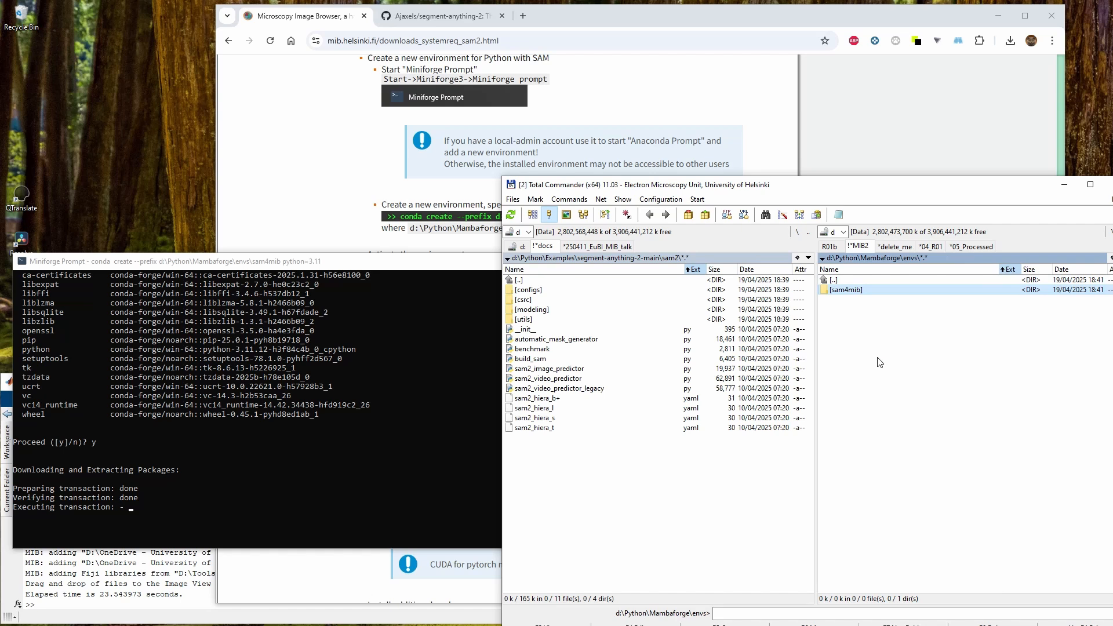
Copy the activate sam4mib command from the instructions and run it in the prompt
click(243, 488)
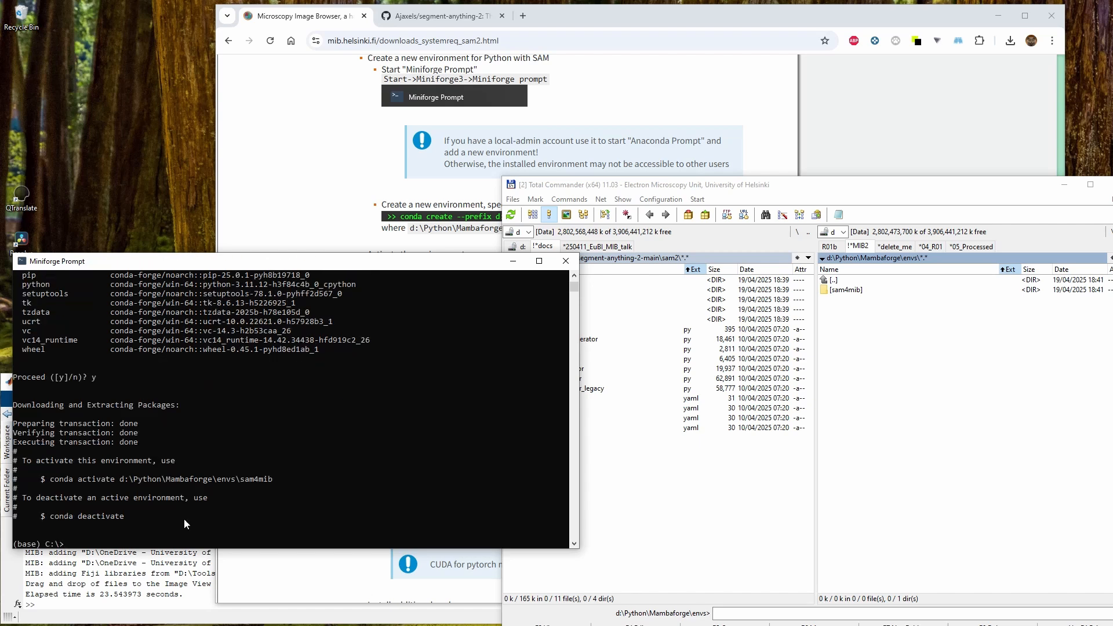
click(344, 176)
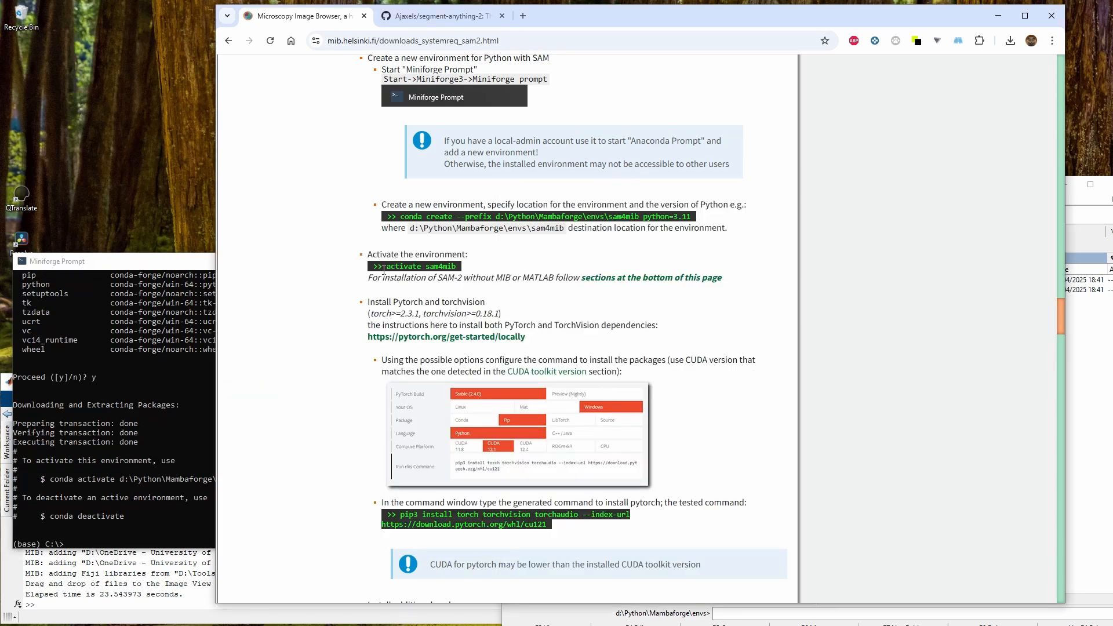
drag(386, 266, 459, 269)
key(ctrl+c)
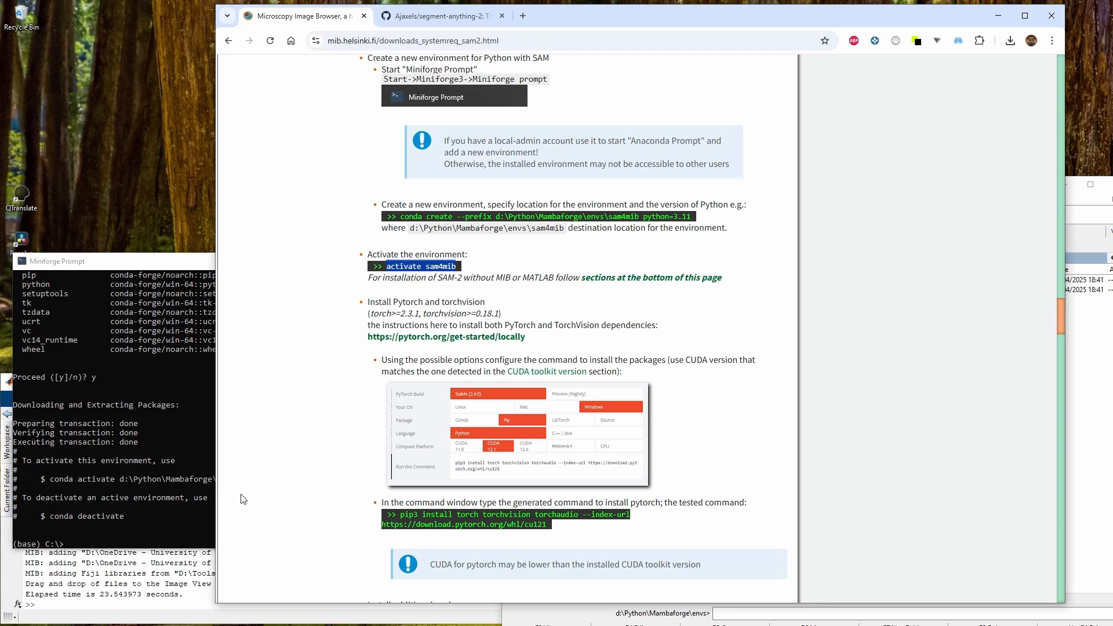
click(48, 547)
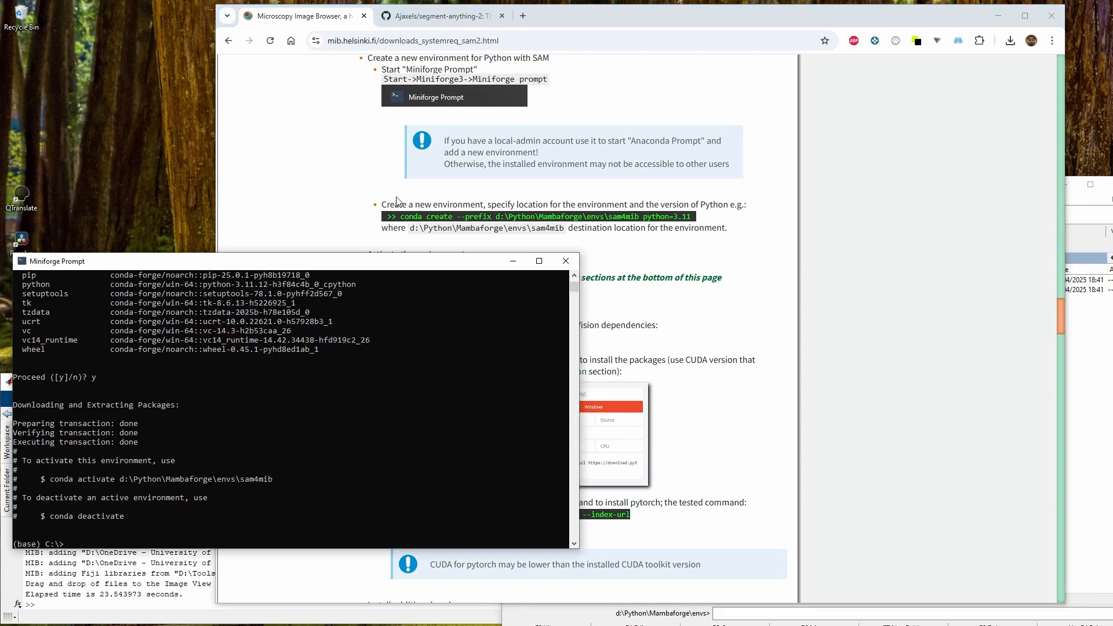
right_click(129, 517)
key(Return)
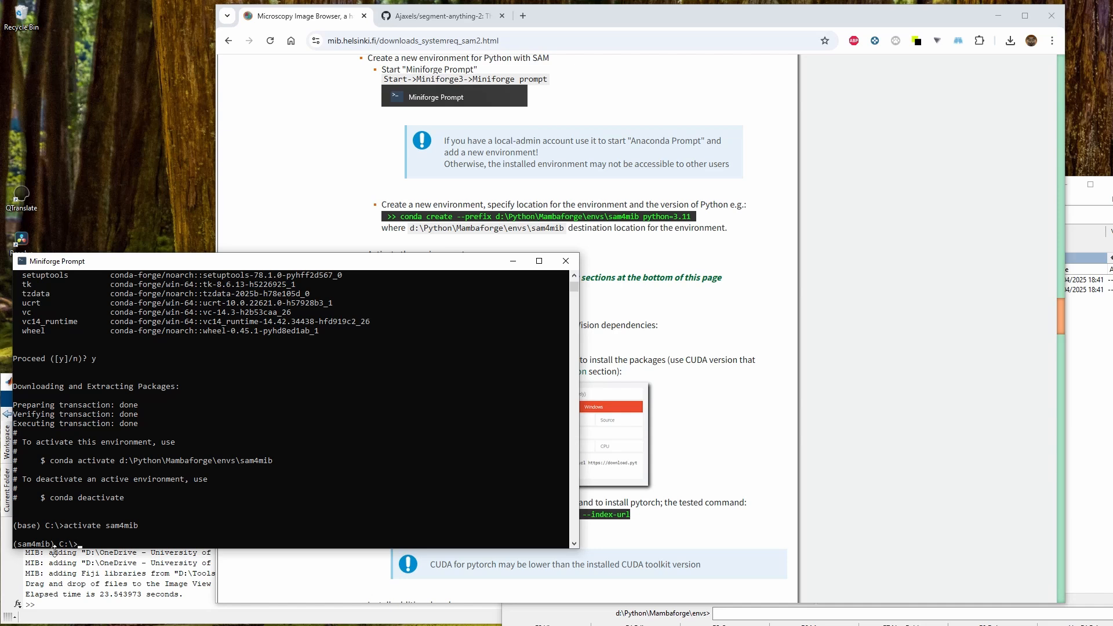
Examine the prompt's active environment name and the enlarged PyTorch configuration screenshot on the instructions page
drag(55, 547, 16, 547)
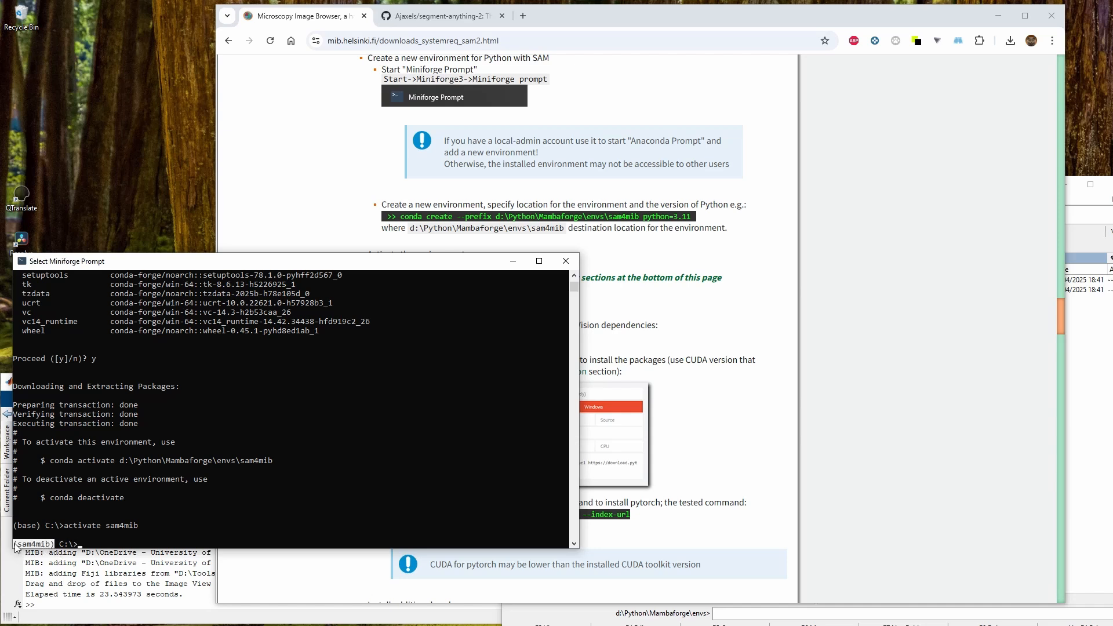
click(99, 544)
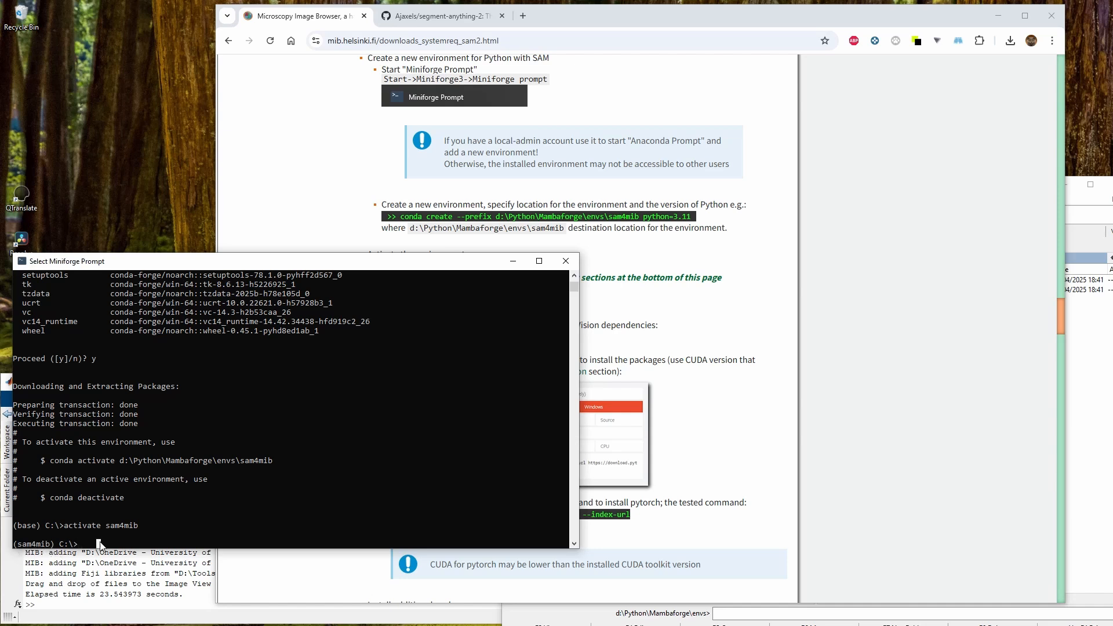
click(548, 234)
scroll(376, 186, down, 2)
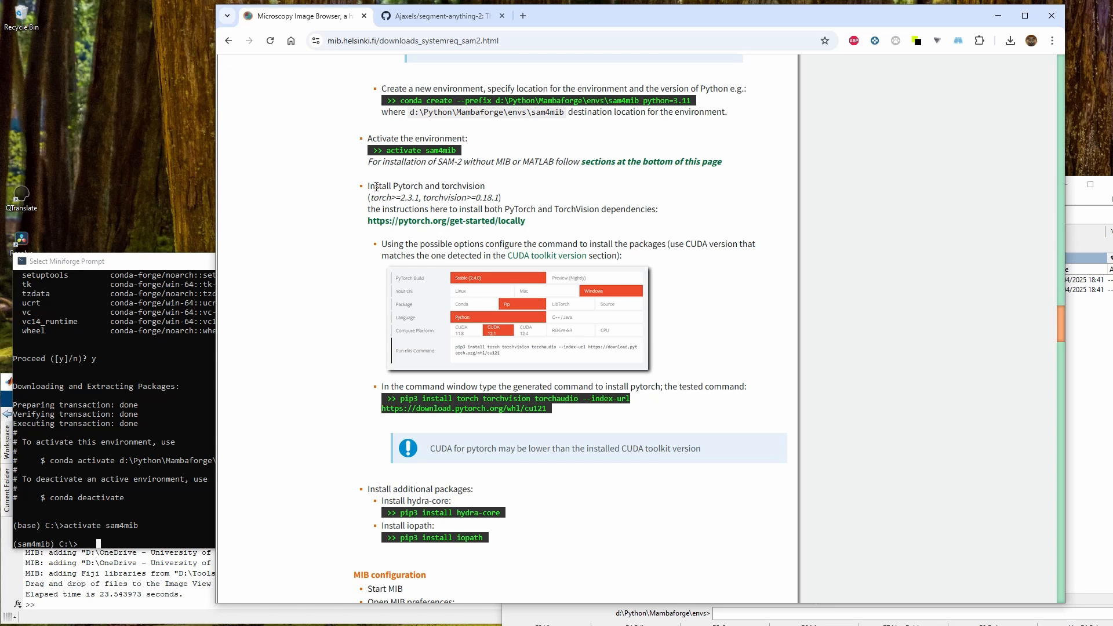
click(482, 324)
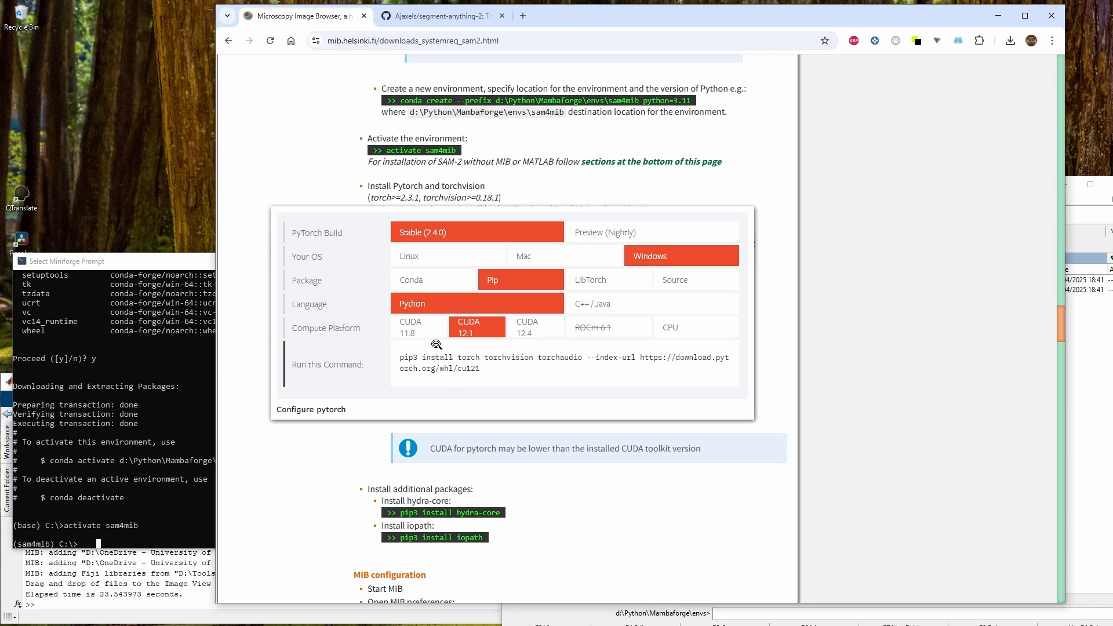
click(471, 335)
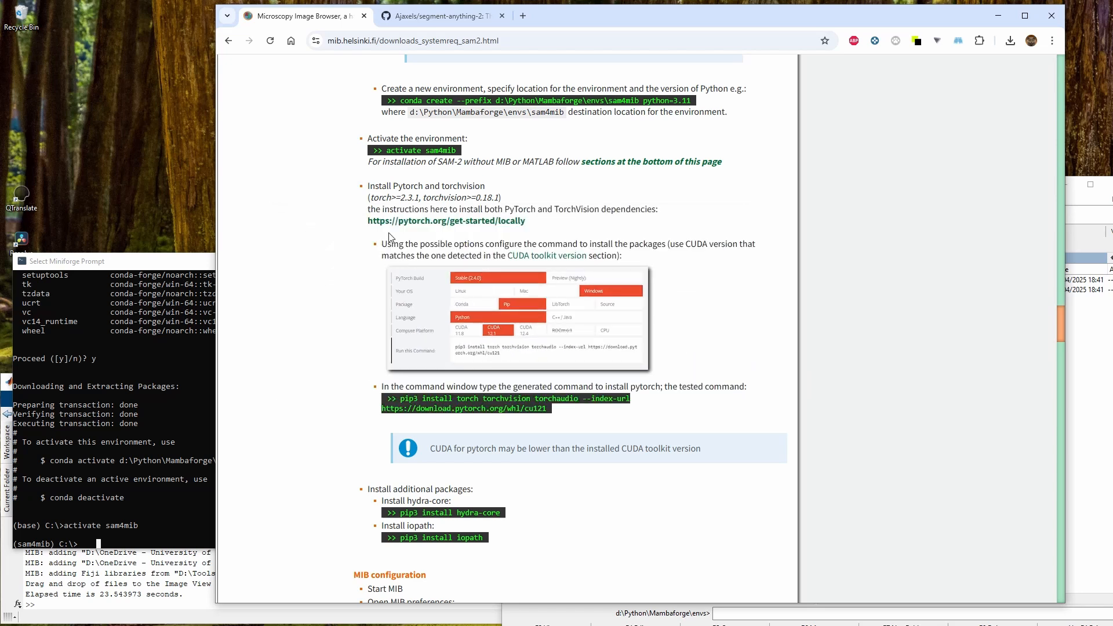
Open the pytorch.org get-started page in a new tab and choose the CUDA 12.4 compute platform
right_click(425, 228)
click(458, 233)
click(543, 15)
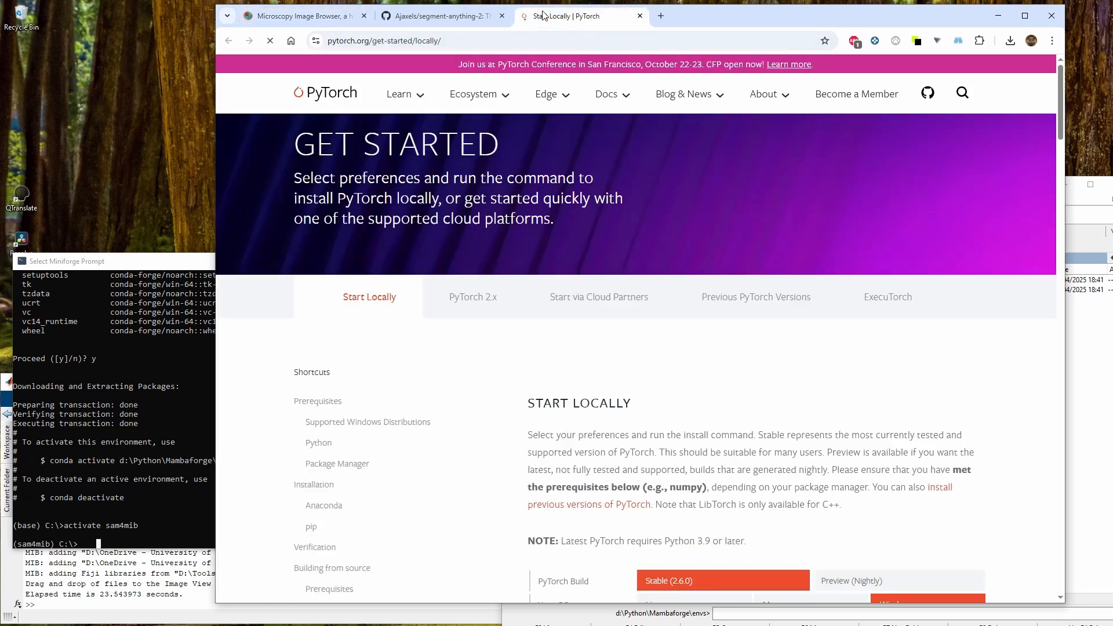
scroll(678, 393, down, 6)
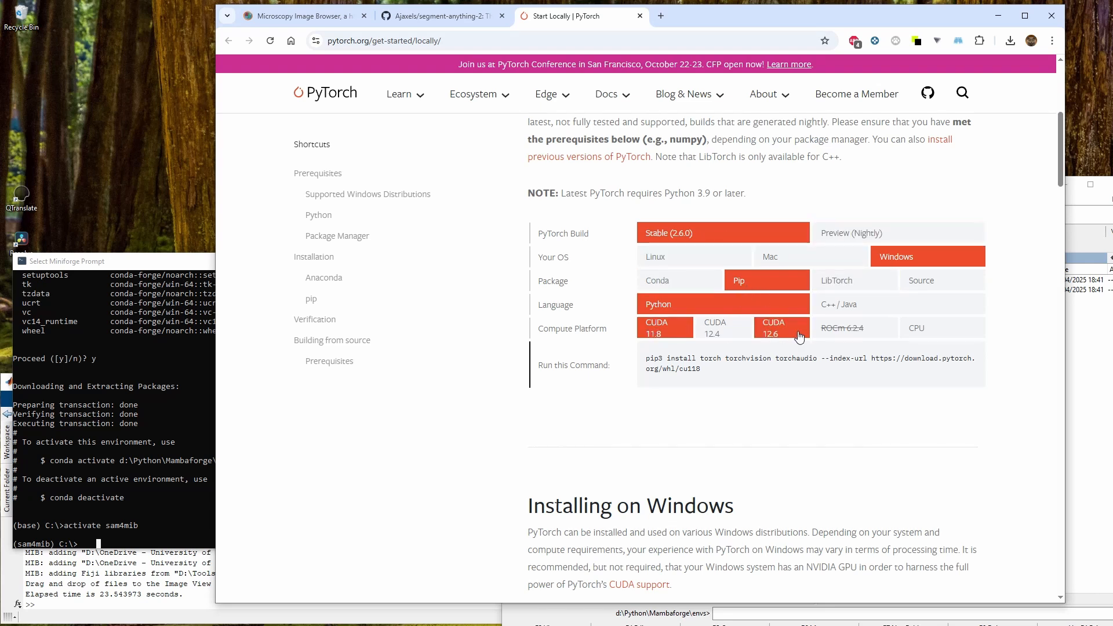
click(711, 339)
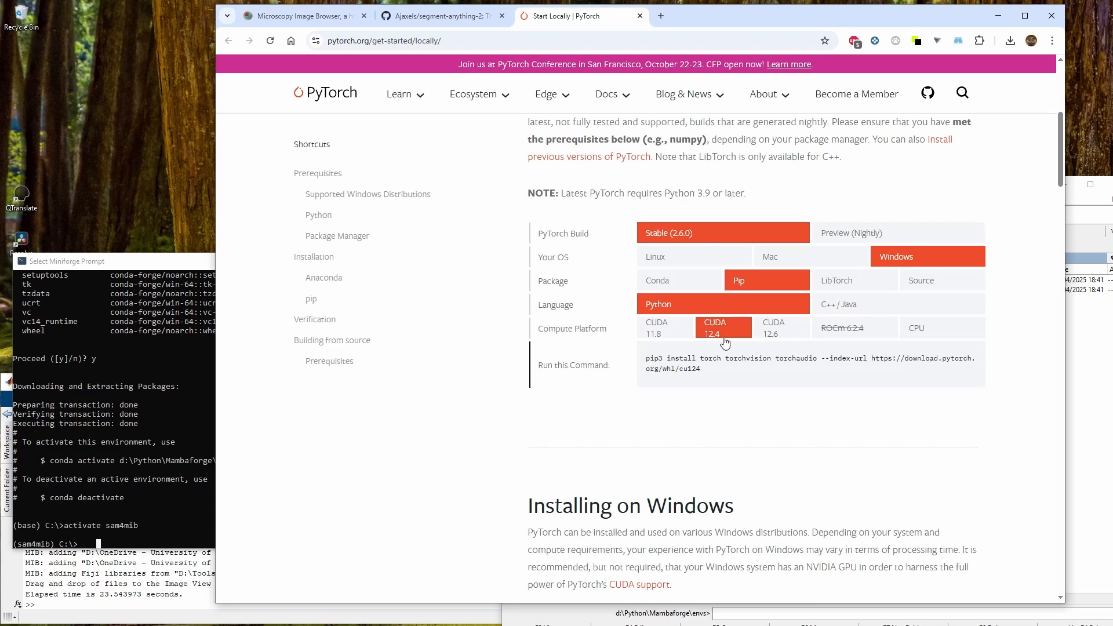
Switch the compute platform to CUDA 11.8, copy the generated pip3 install command and run it in the sam4mib prompt
click(669, 336)
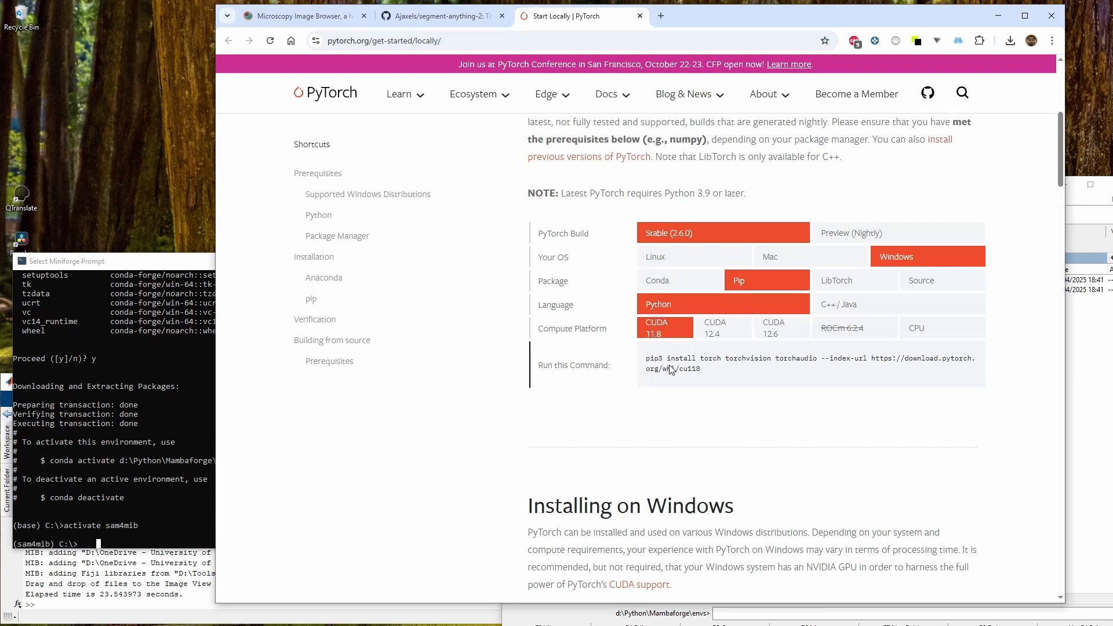
drag(648, 357, 706, 372)
key(ctrl+c)
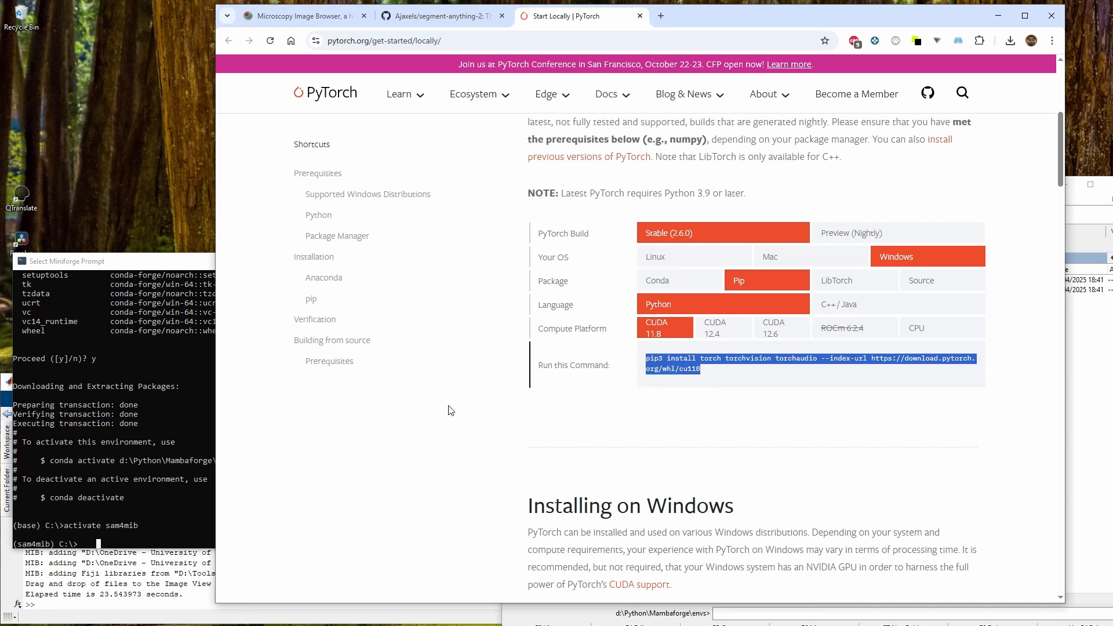
click(102, 497)
right_click(102, 497)
key(Return)
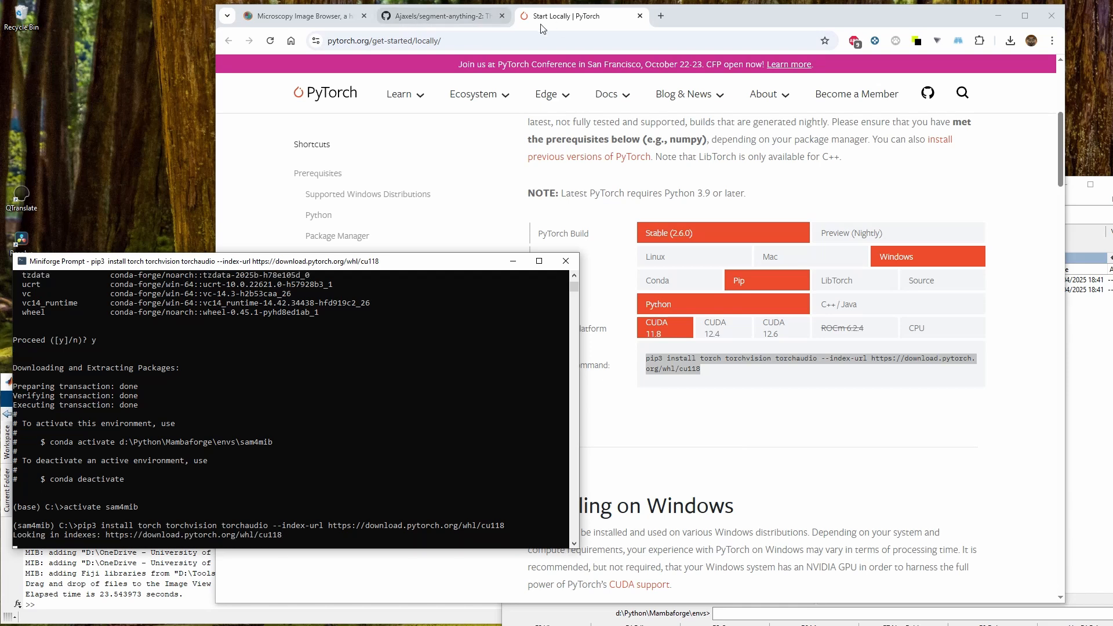
Return to the MIB instructions page and arrange the windows to follow the PyTorch installation progress
click(642, 19)
click(640, 16)
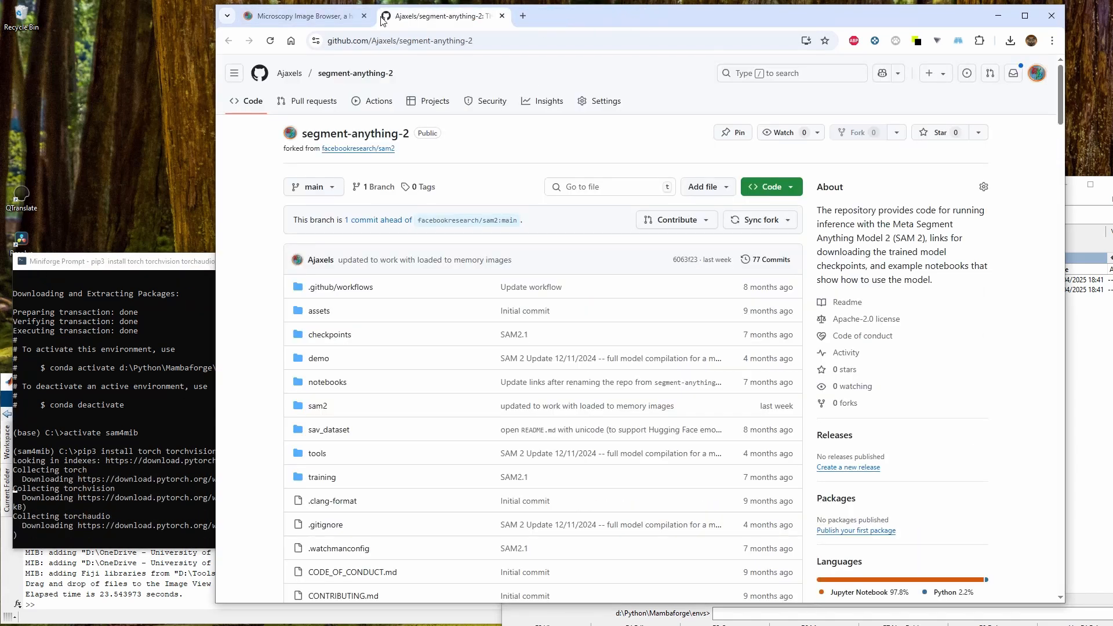
click(502, 16)
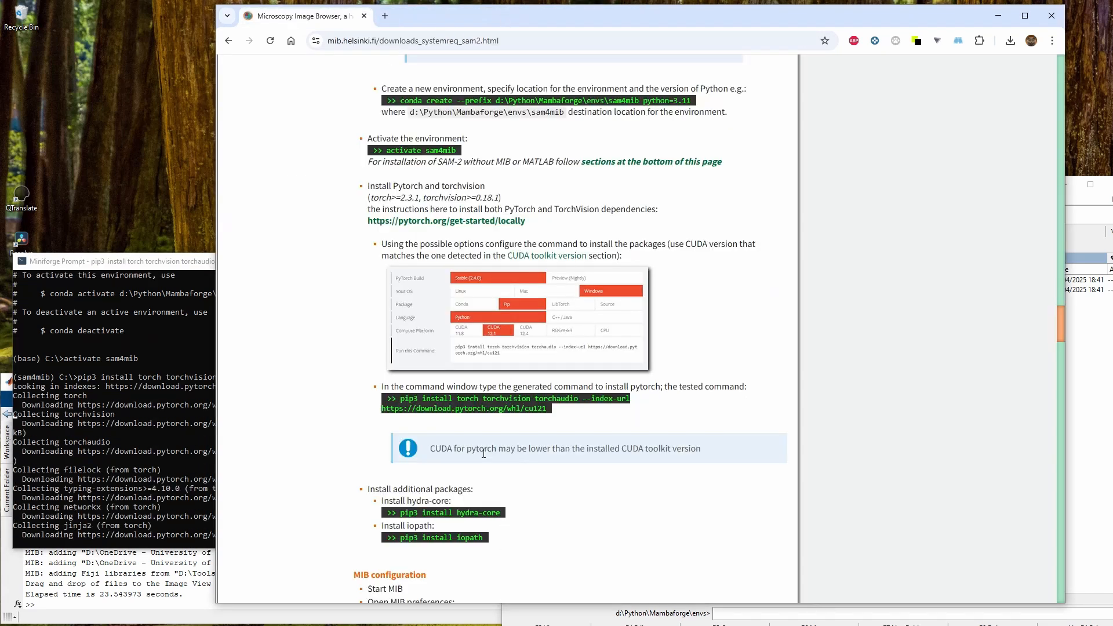
scroll(444, 403, down, 1)
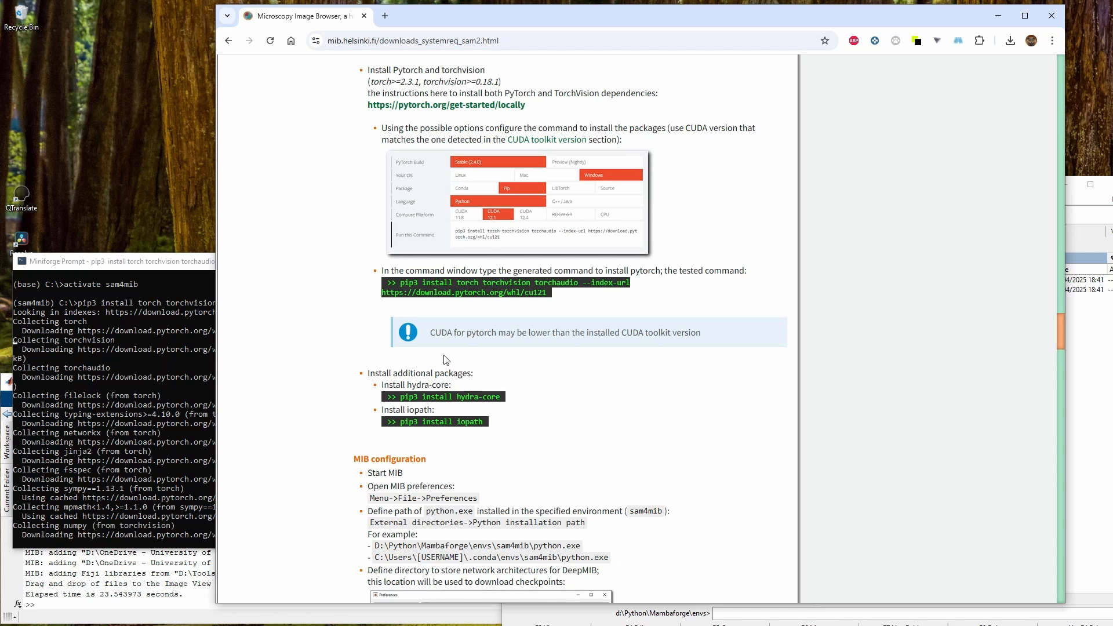
drag(640, 18, 680, 14)
click(185, 517)
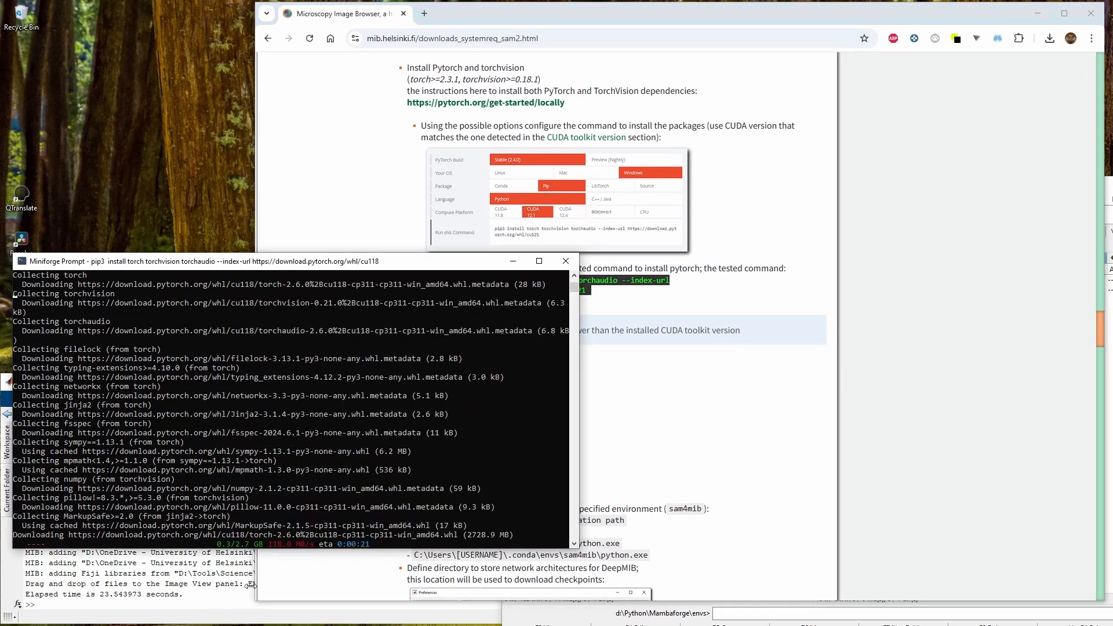
click(272, 602)
drag(253, 604, 346, 549)
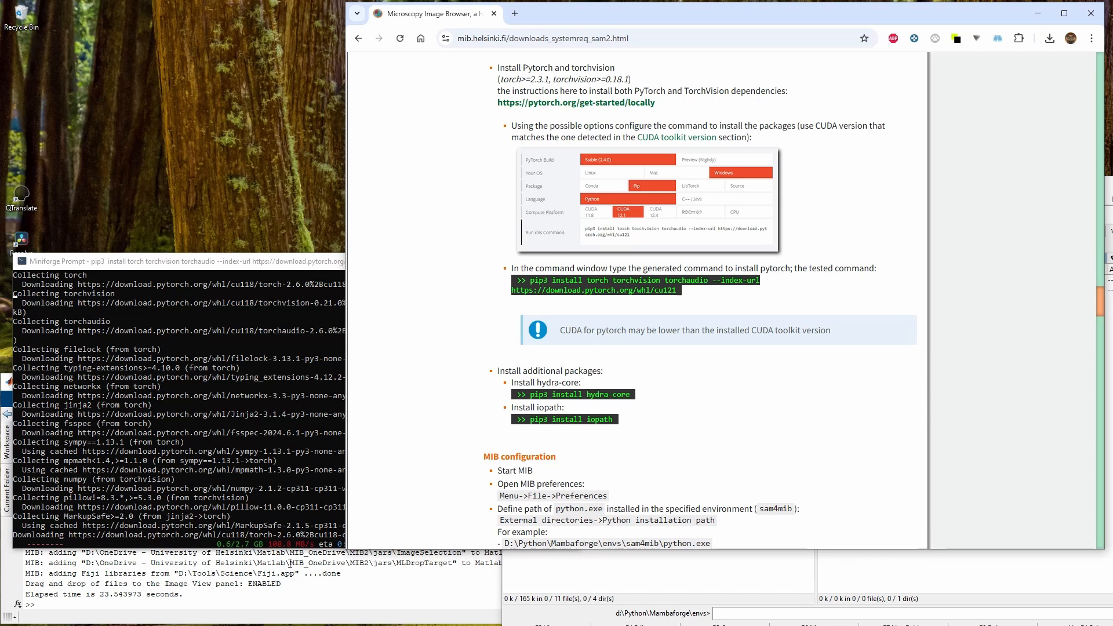
click(298, 272)
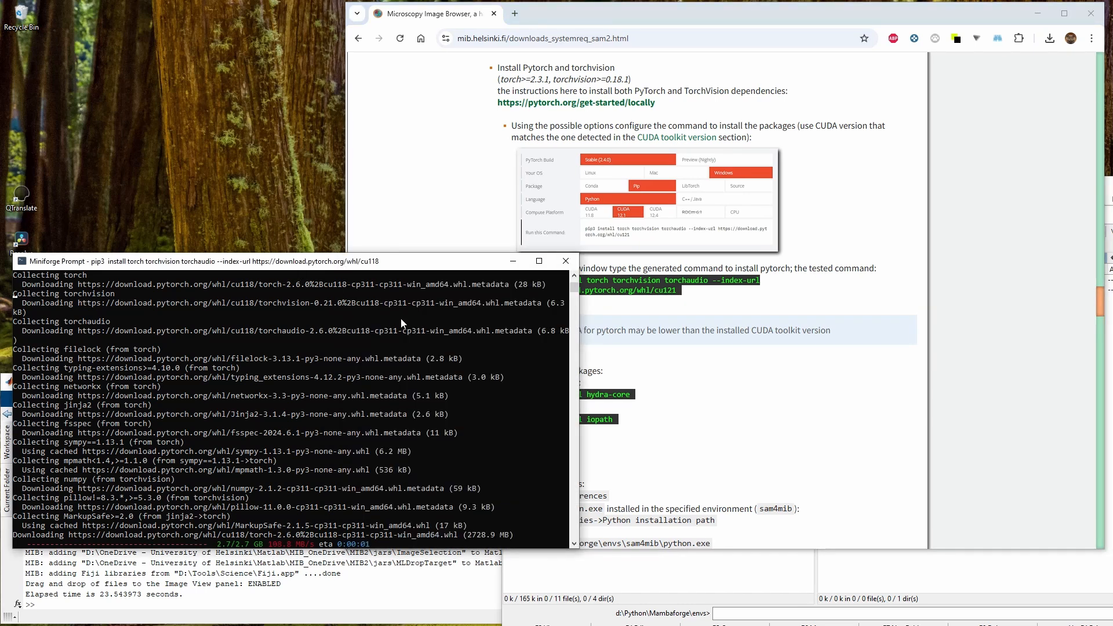
click(665, 363)
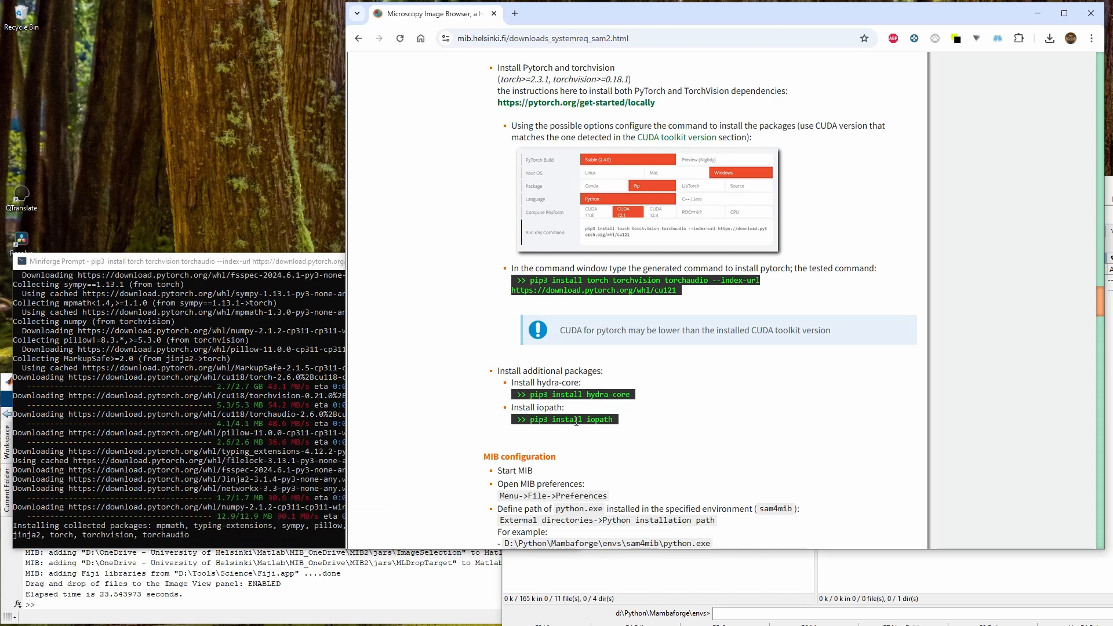
Copy the pip3 install hydra-core command from the additional packages section and run it in the prompt
scroll(571, 426, down, 1)
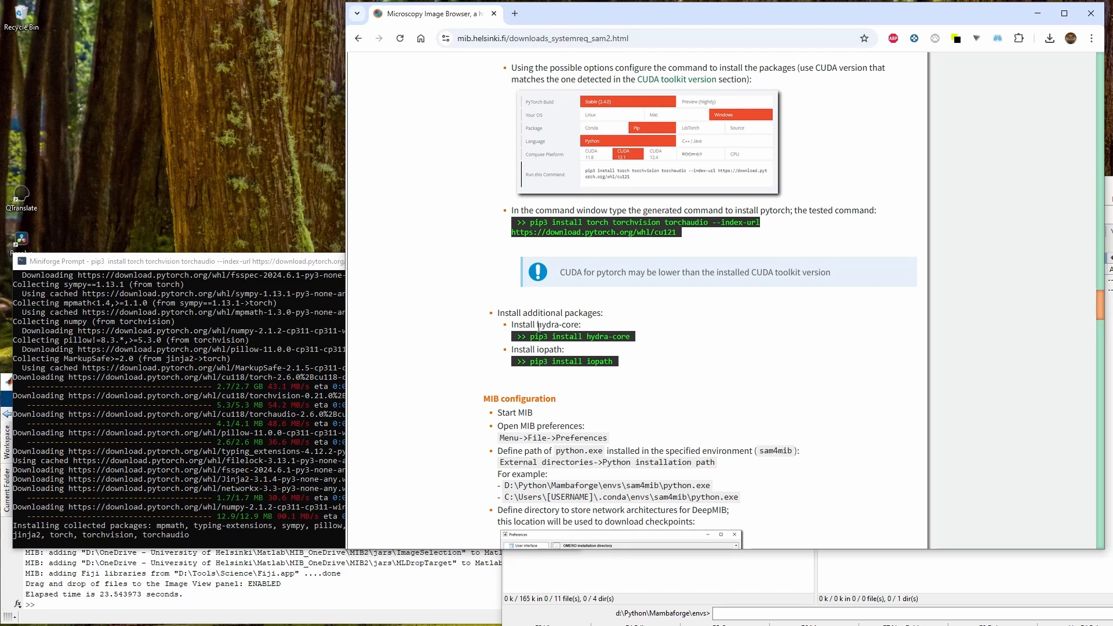
drag(537, 324, 578, 323)
double_click(548, 350)
drag(531, 339, 529, 362)
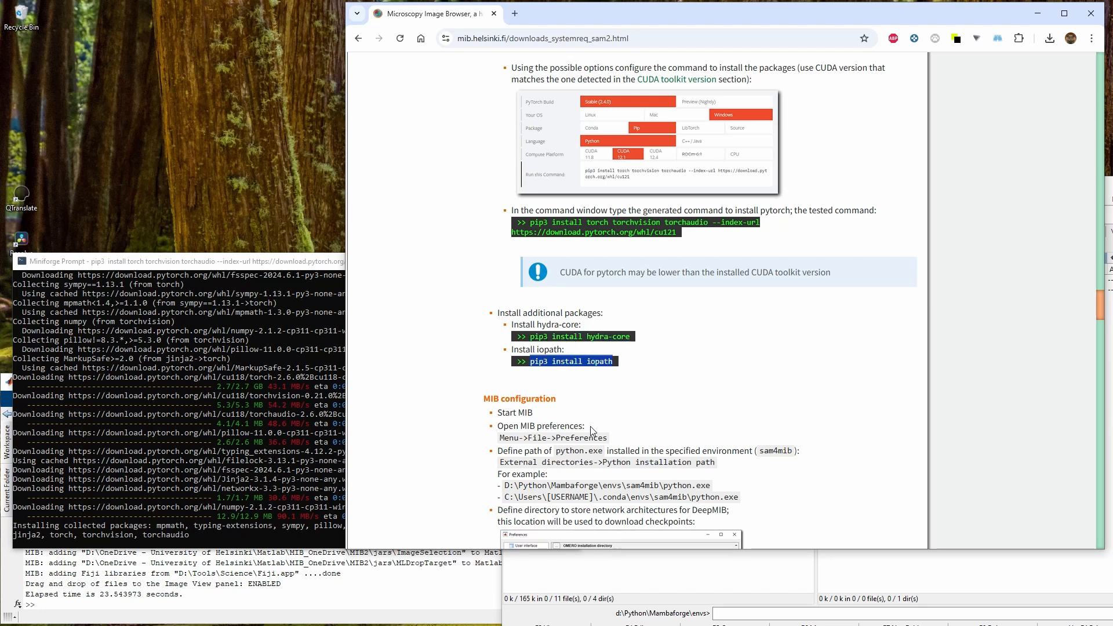
click(600, 403)
scroll(601, 403, down, 1)
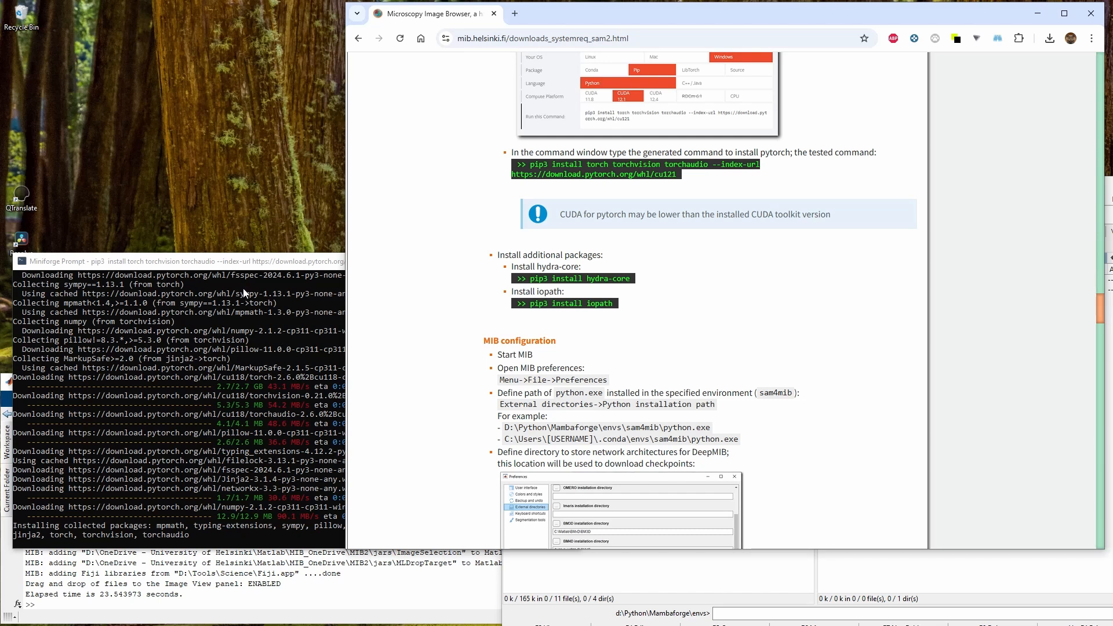
click(239, 266)
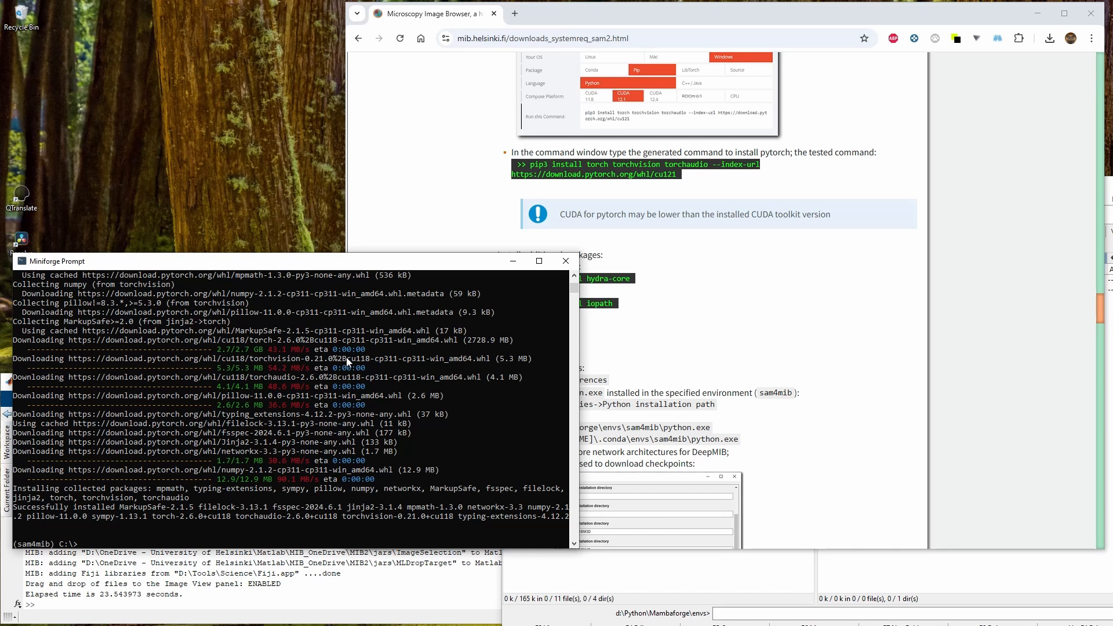
click(631, 343)
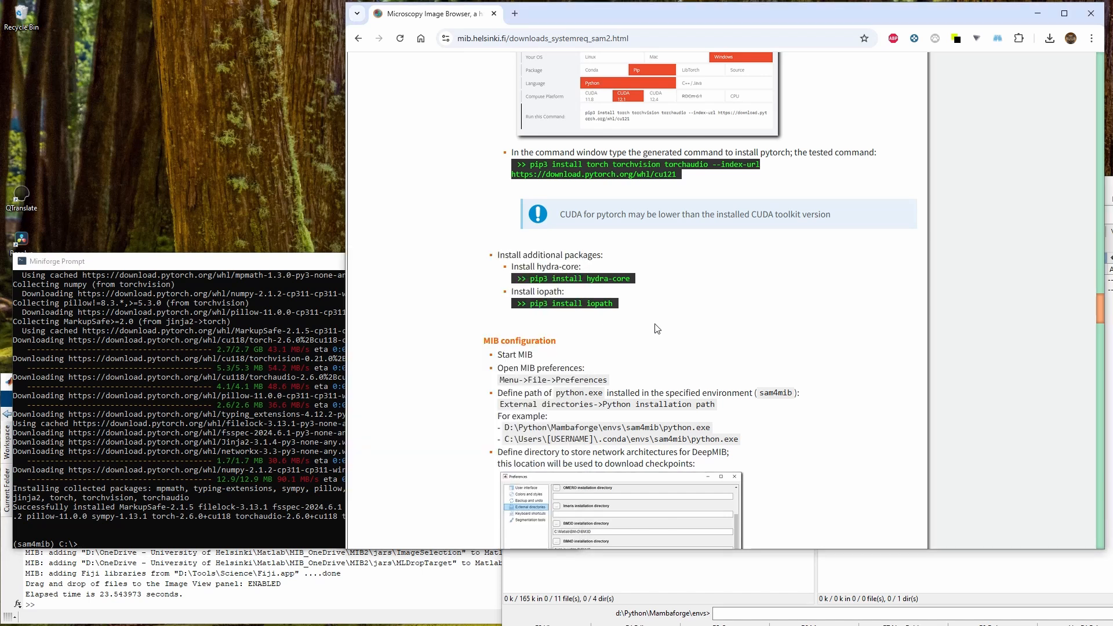
drag(531, 278, 631, 284)
click(275, 514)
right_click(260, 514)
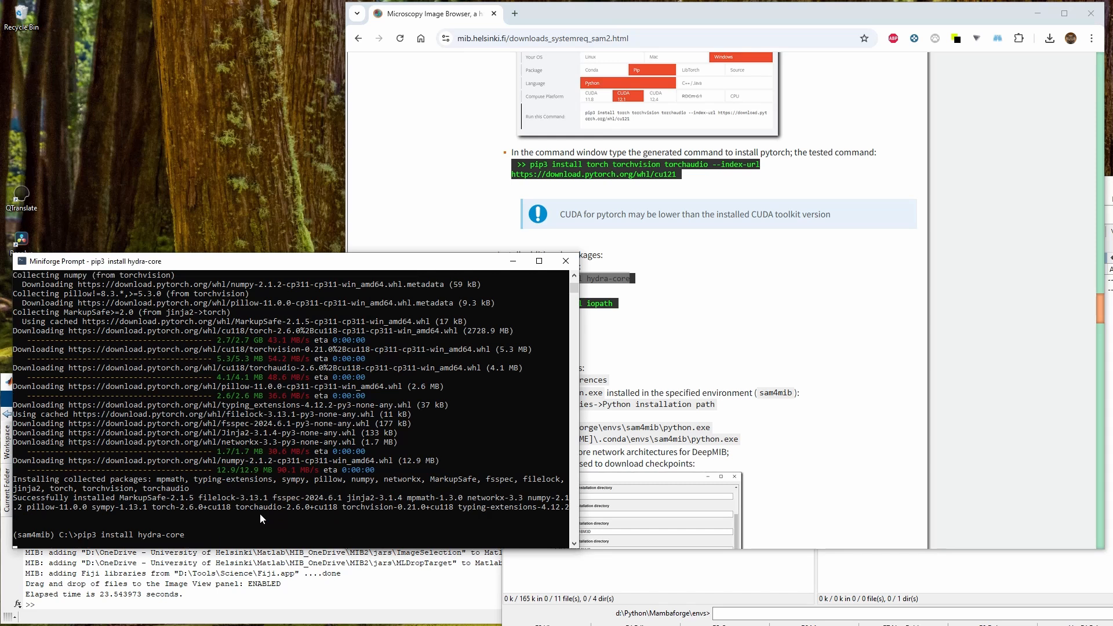
Copy the pip3 install iopath command from the instructions and run it in the prompt
click(674, 370)
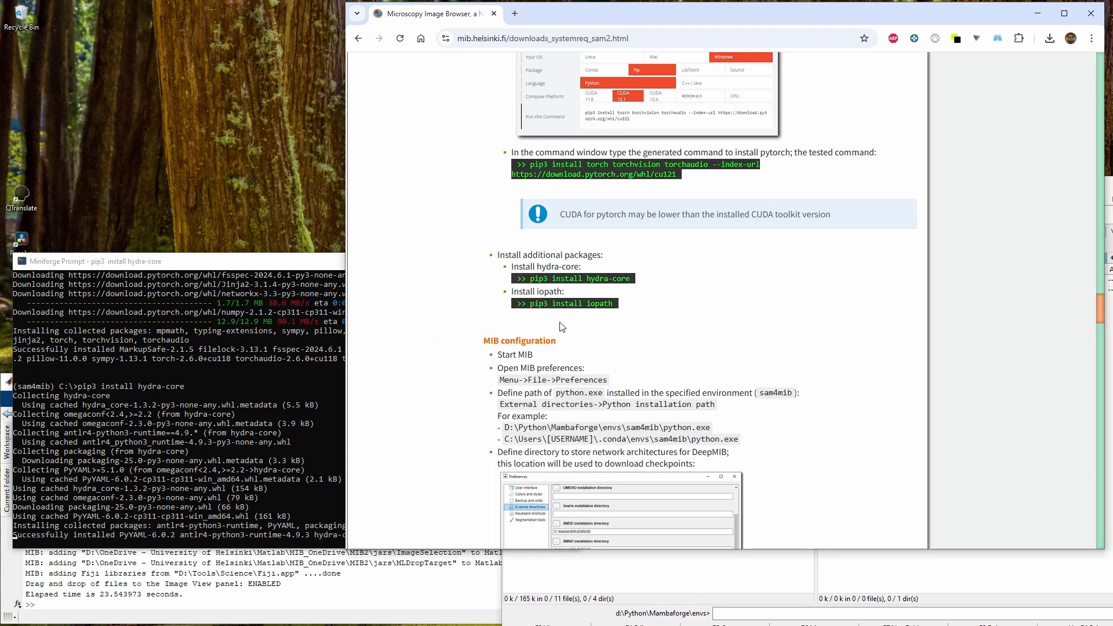
drag(529, 303, 614, 303)
key(ctrl+c)
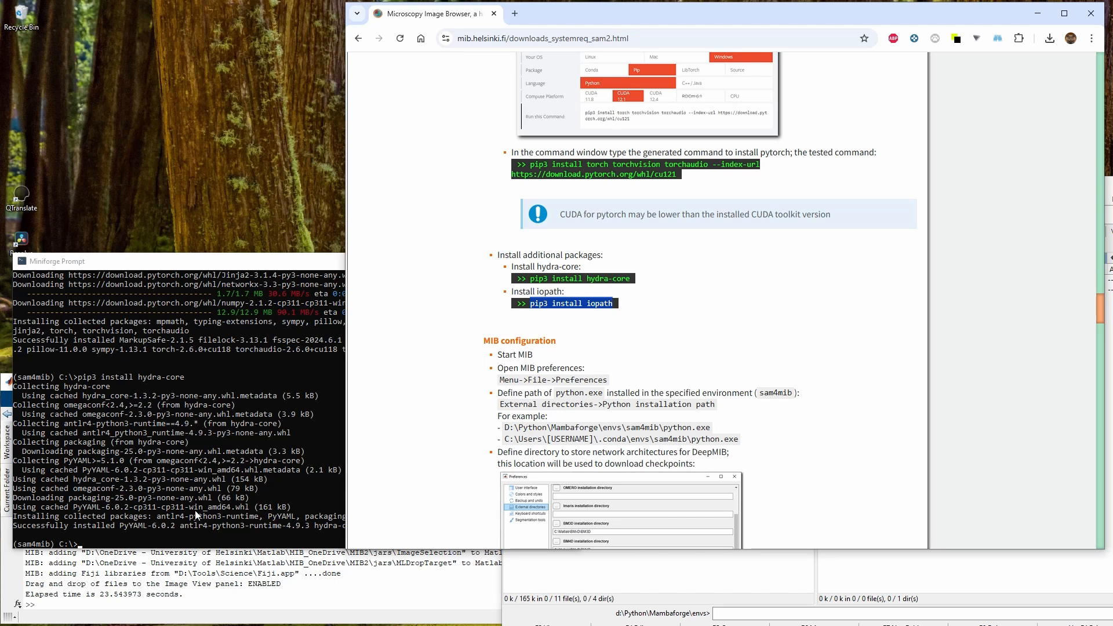
click(195, 510)
right_click(181, 512)
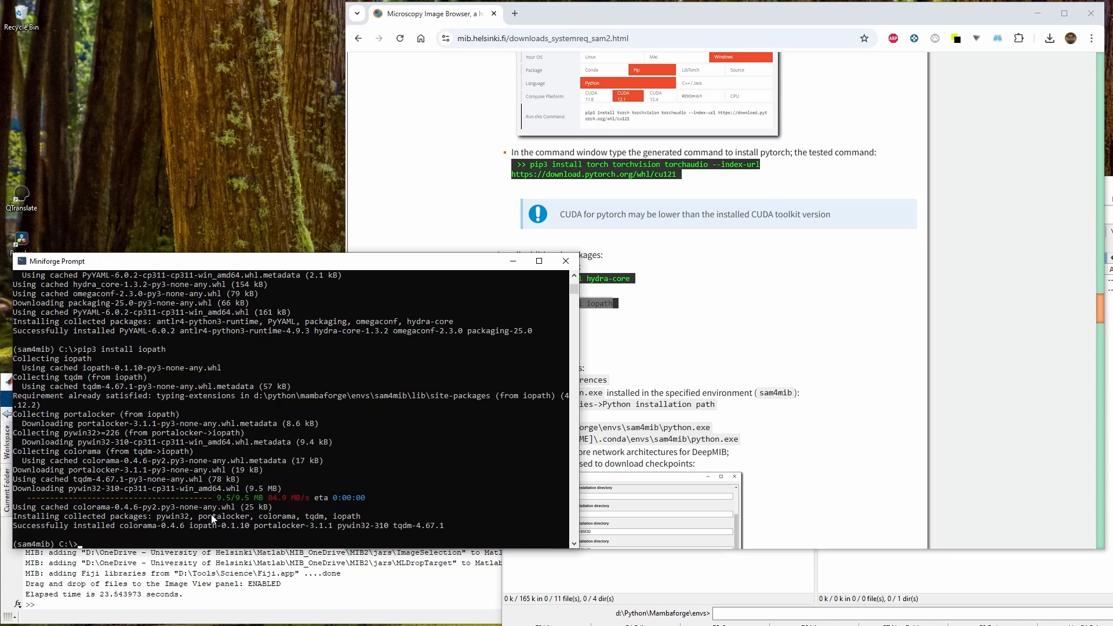
Start Microscopy Image Browser by running mib; in the MATLAB command window
click(672, 385)
scroll(683, 362, down, 3)
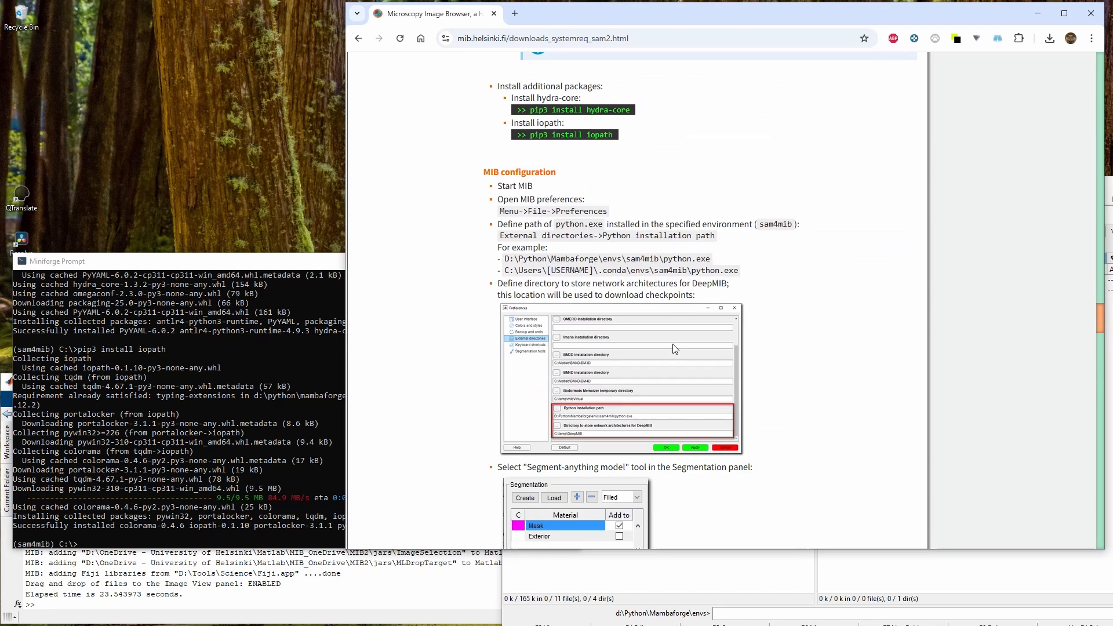
drag(485, 167, 572, 169)
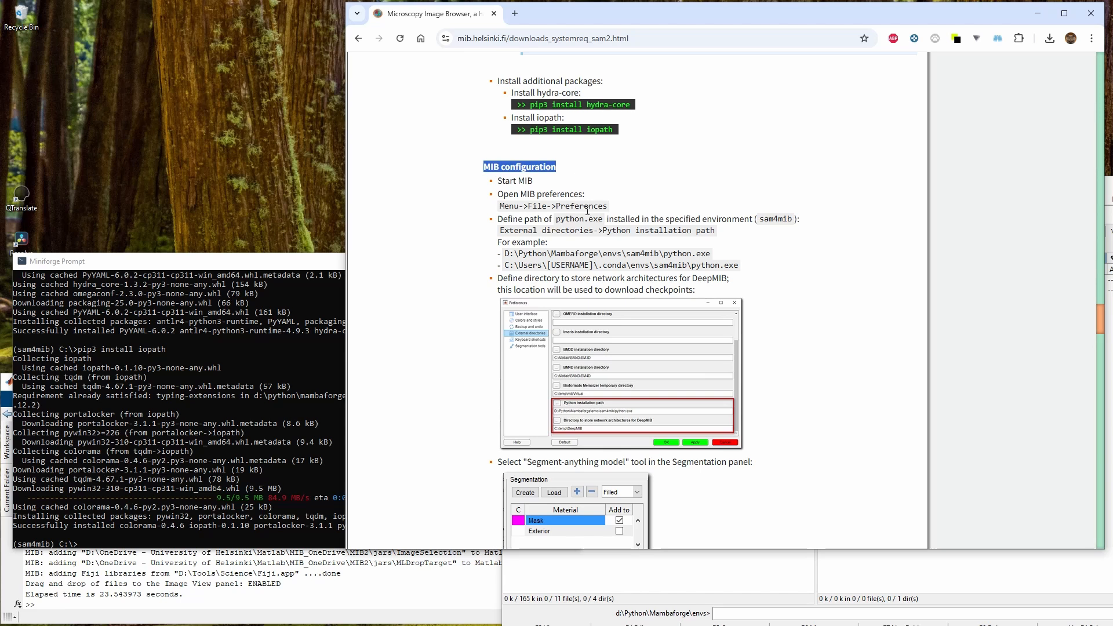
click(311, 589)
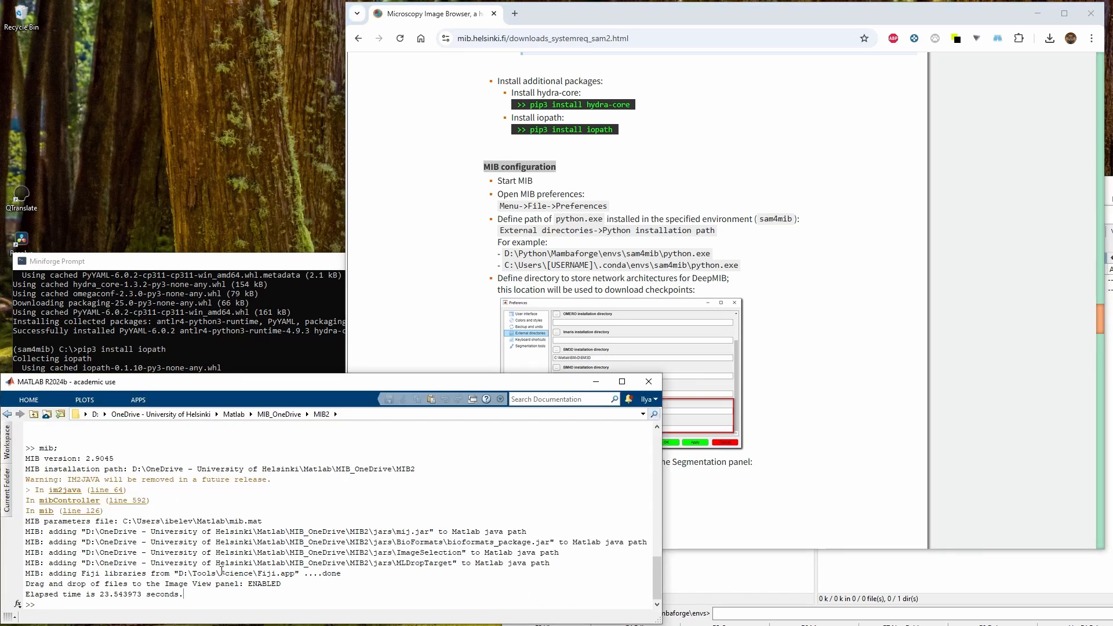
text(,)
key(BackSpace)
text(mib;)
key(Return)
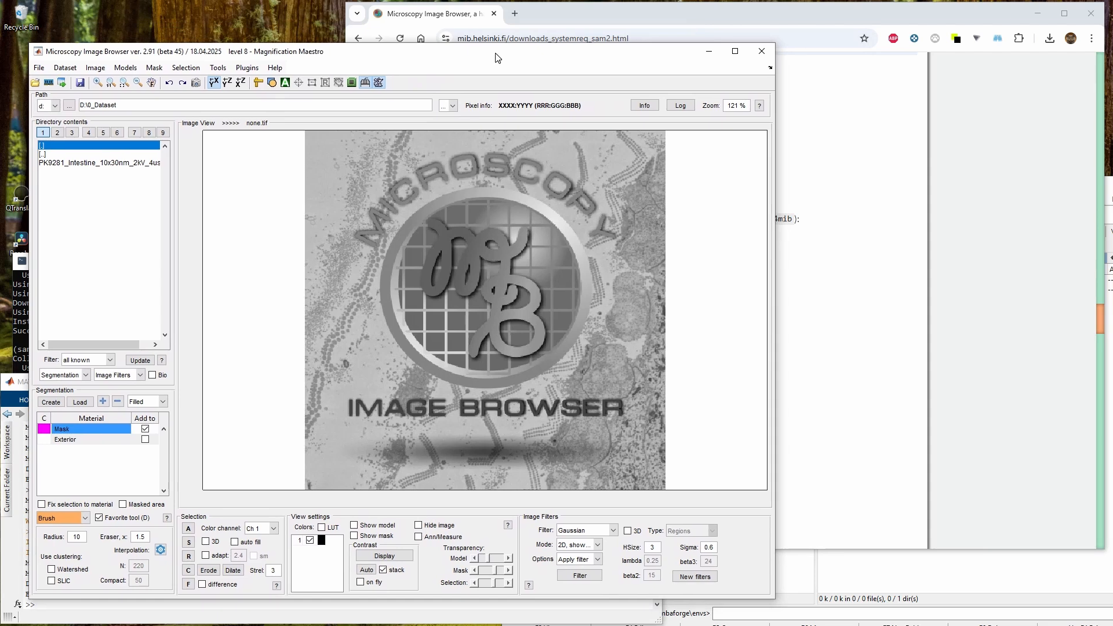
Open the MIB Preferences dialog as described in the MIB configuration instructions
click(872, 259)
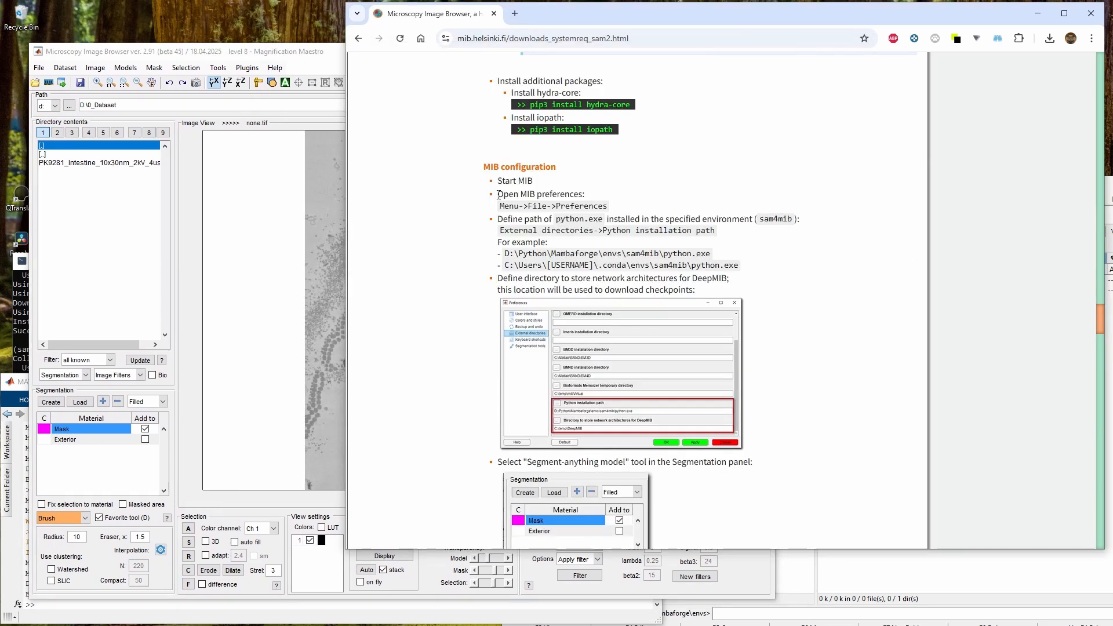
drag(461, 200, 607, 206)
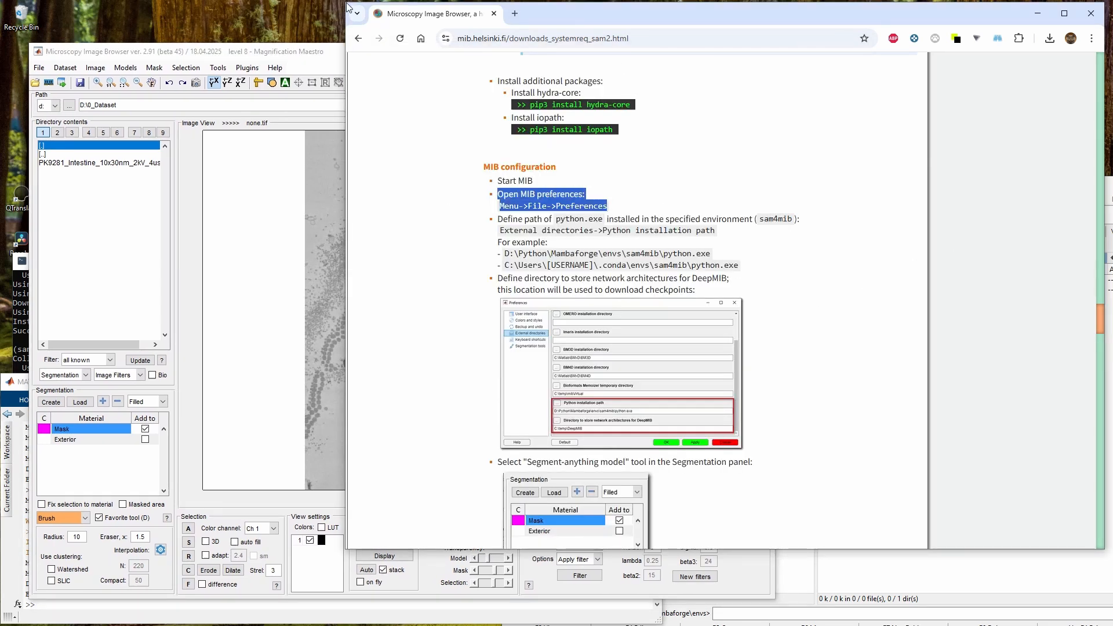
drag(345, 46, 548, 47)
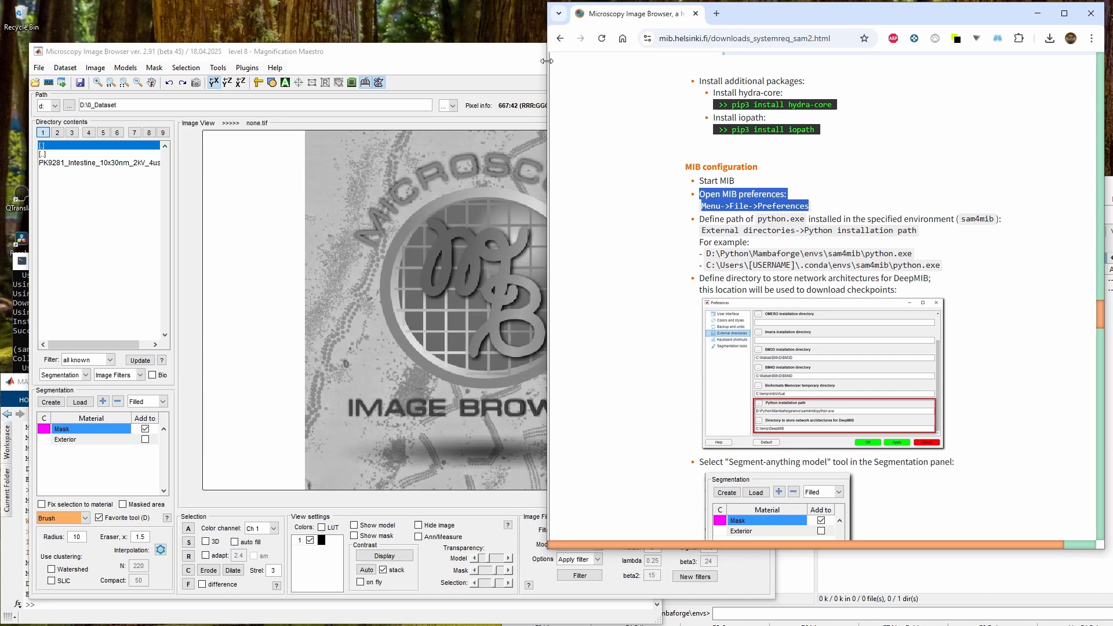
click(407, 45)
drag(407, 45, 408, 42)
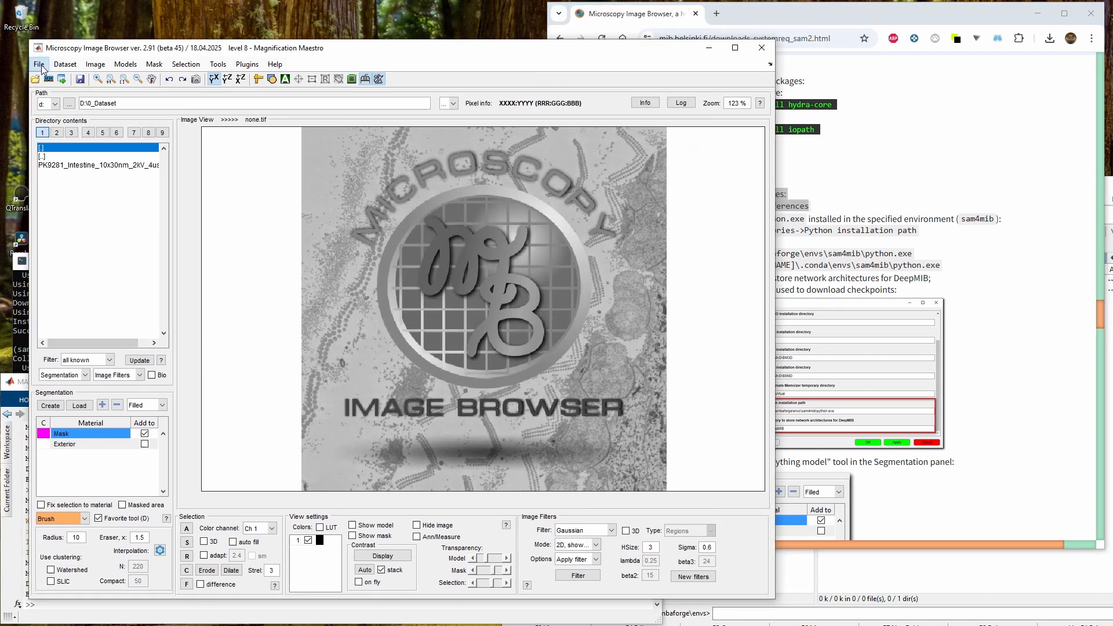
click(40, 65)
click(70, 226)
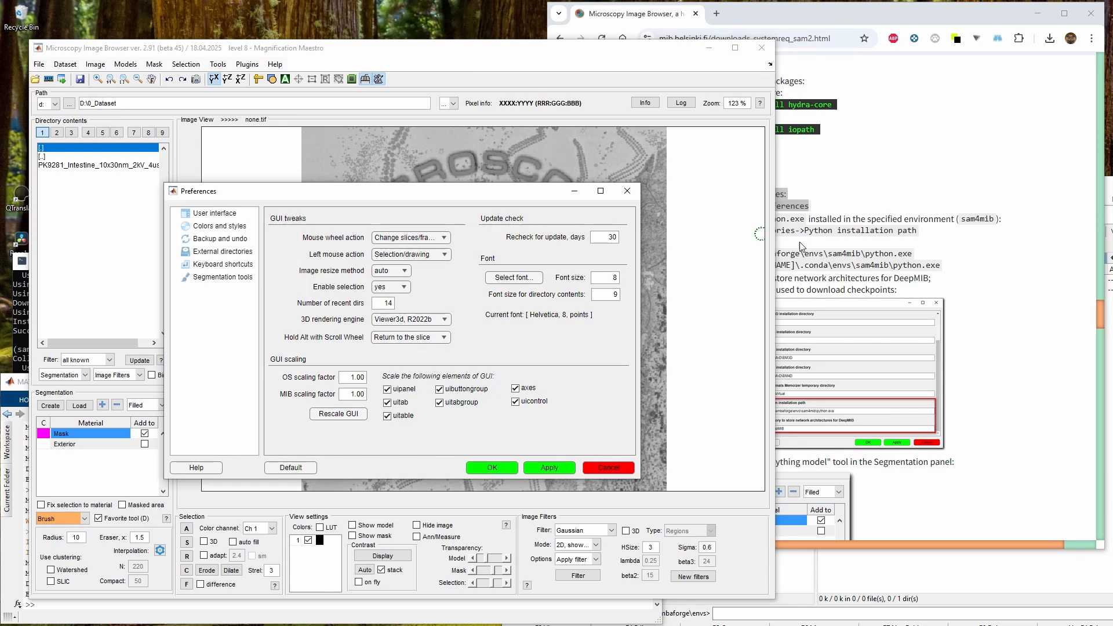
Open the External directories preferences and highlight the environment folder part of the Python installation path
click(841, 222)
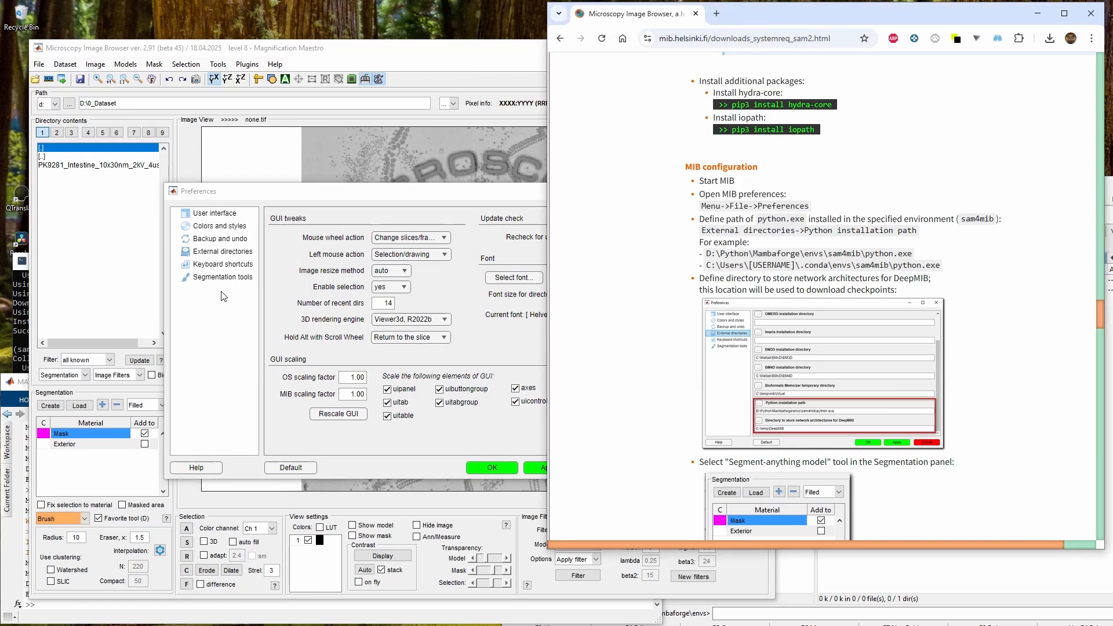
click(209, 255)
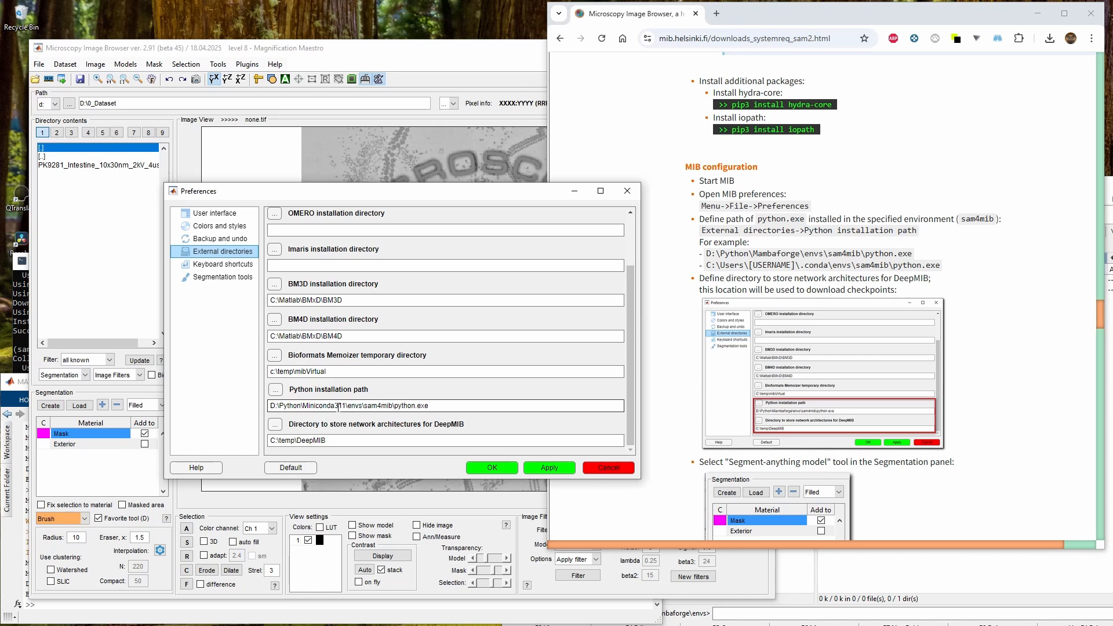
click(316, 405)
drag(305, 405, 332, 407)
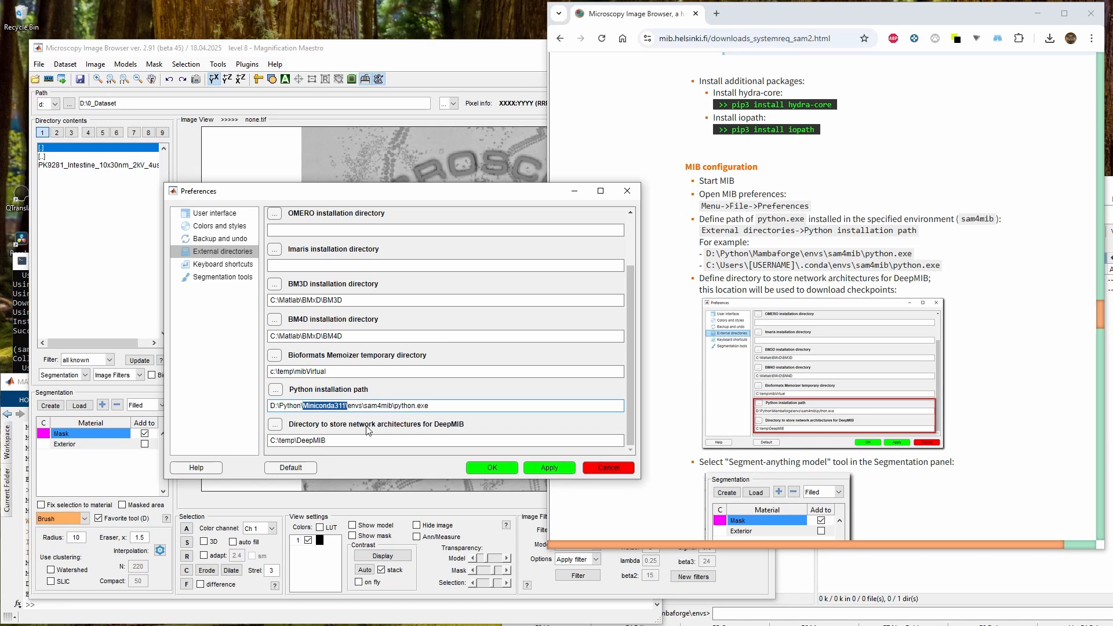
click(408, 408)
Browse for the Python executable, navigating to D:\Python\Mambaforge\envs\sam4mib and selecting python.exe
click(276, 391)
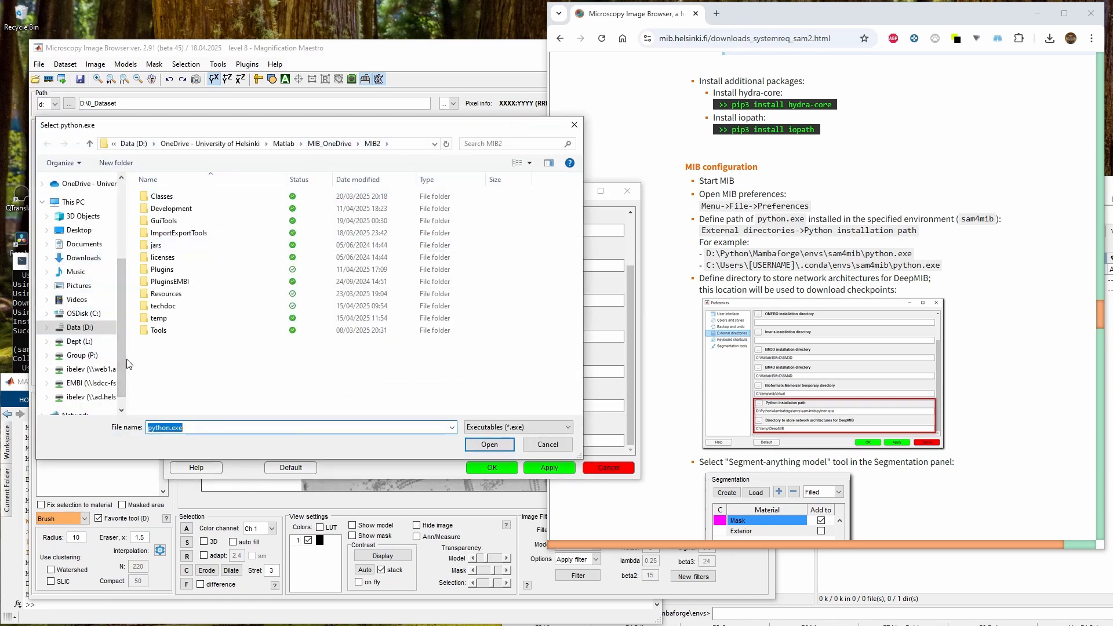
click(80, 327)
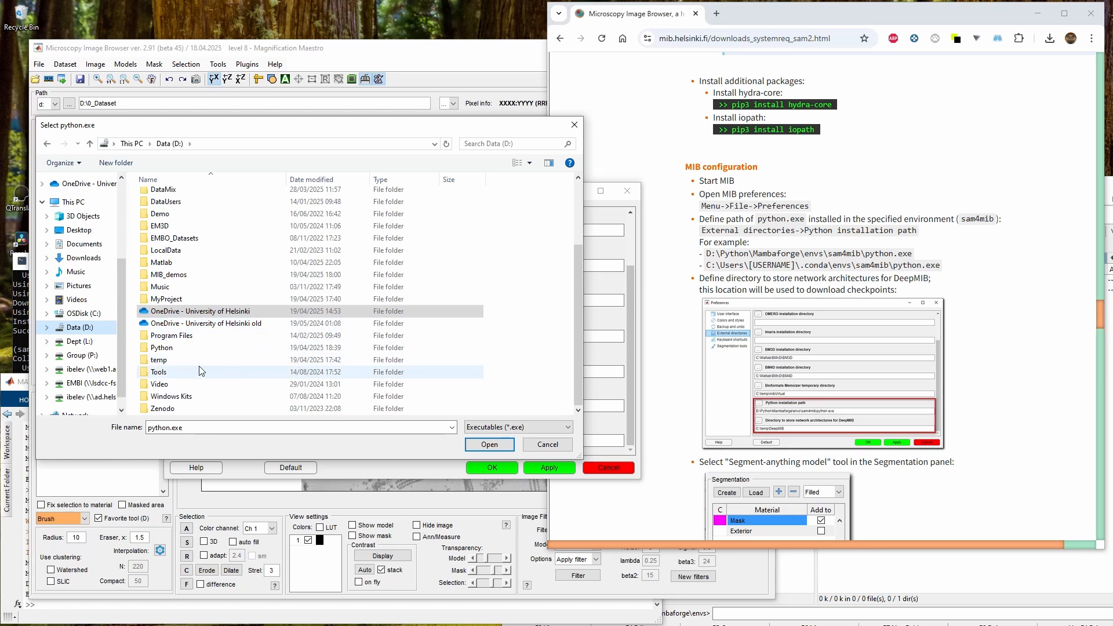
double_click(180, 372)
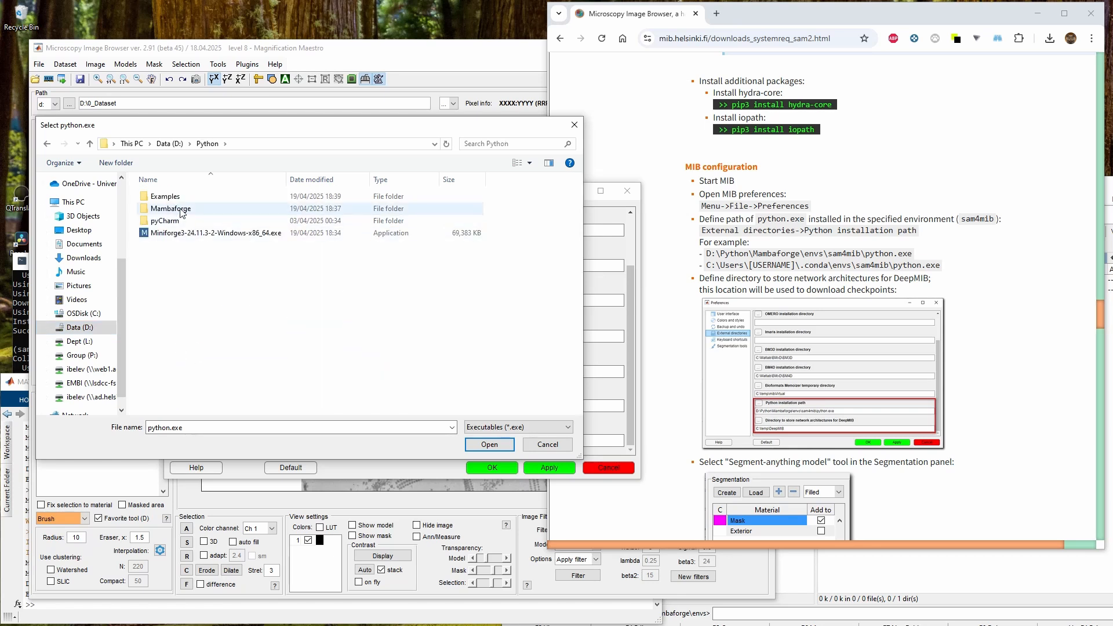
double_click(171, 209)
click(183, 233)
double_click(183, 233)
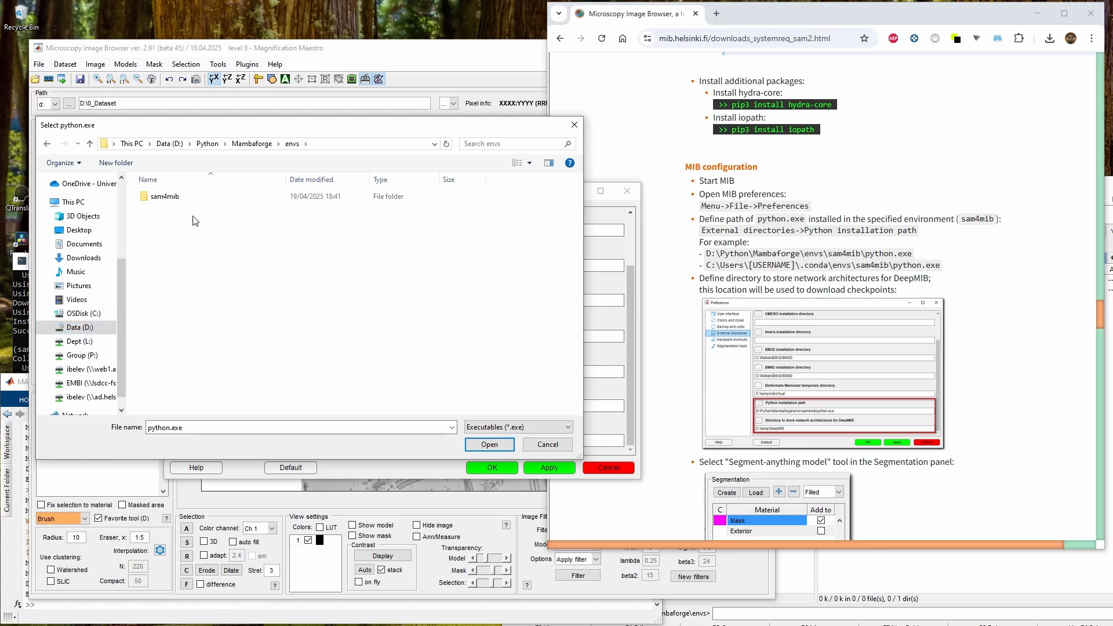
double_click(186, 197)
click(168, 318)
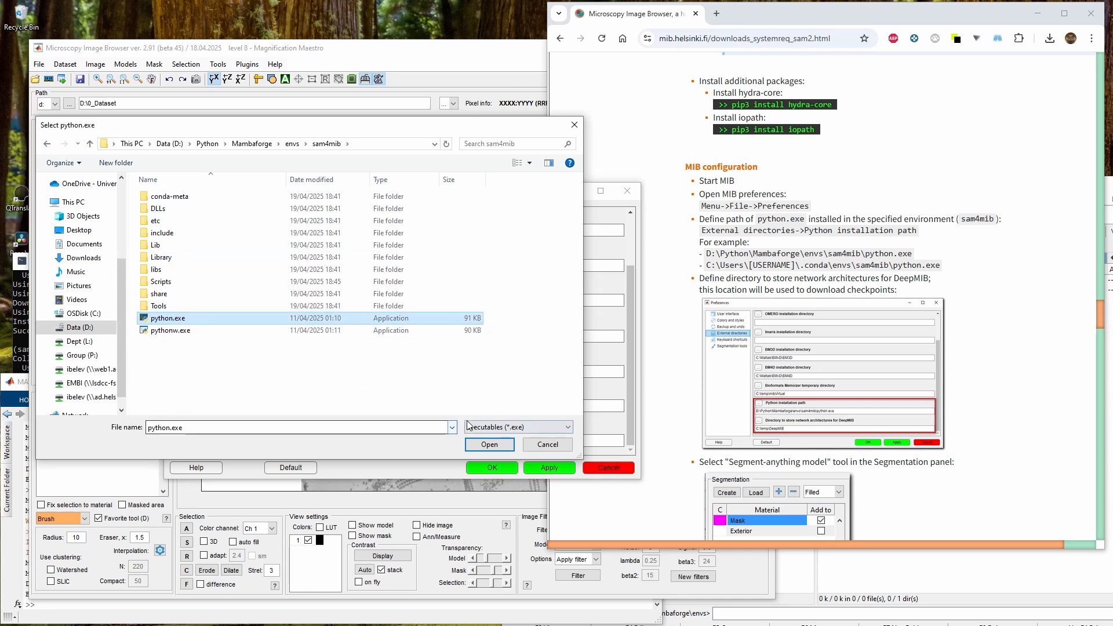
click(485, 429)
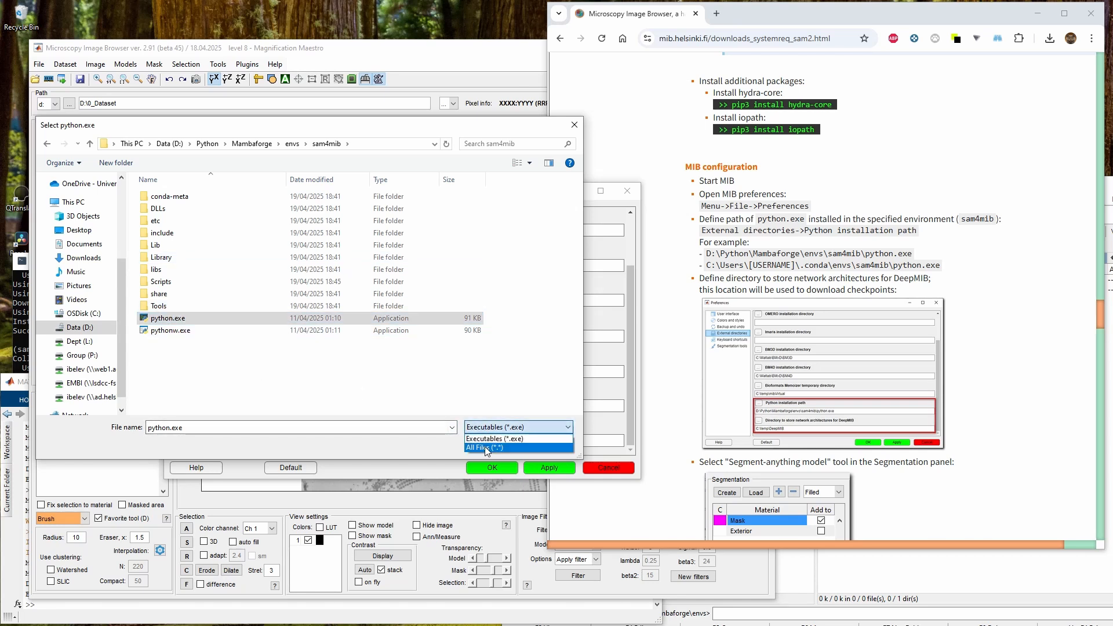
click(478, 447)
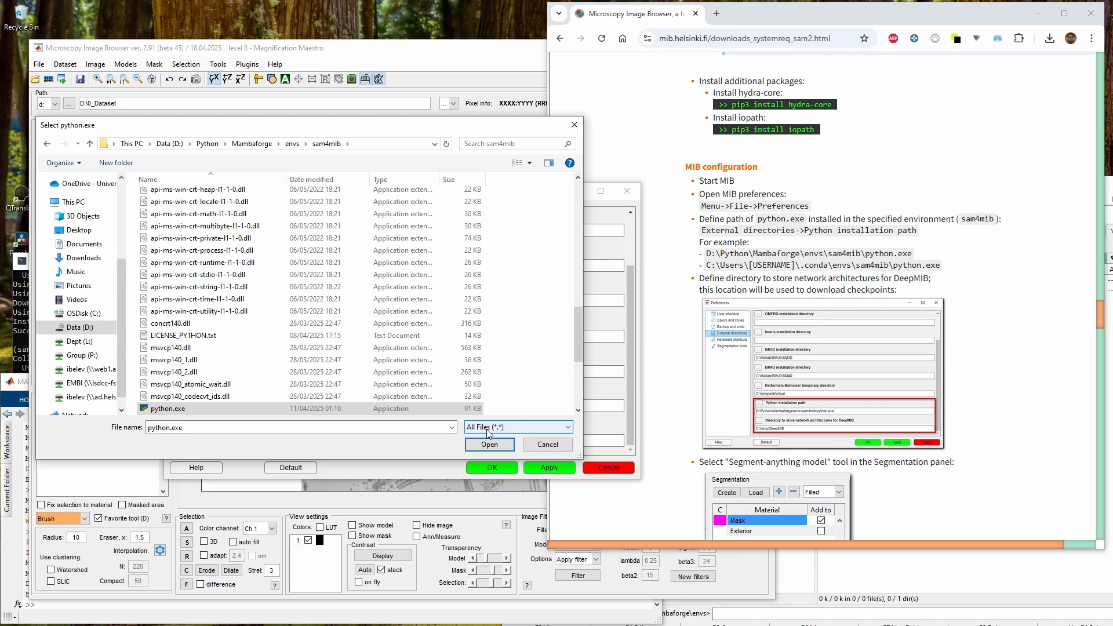
click(487, 427)
click(481, 438)
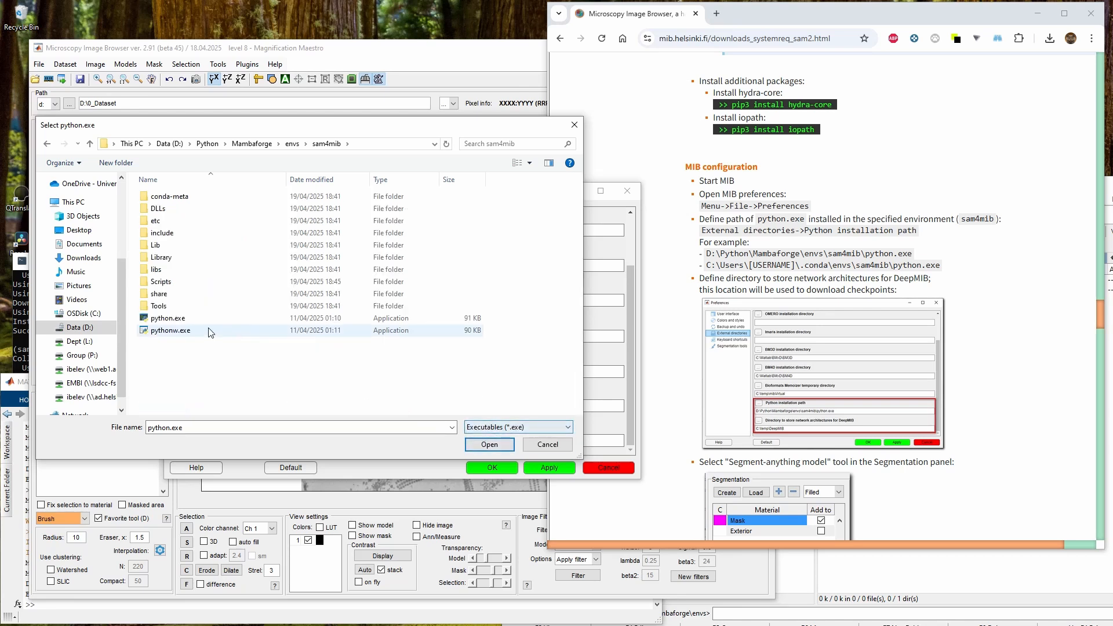
Select python.exe again and confirm it as the Python installation path
click(187, 321)
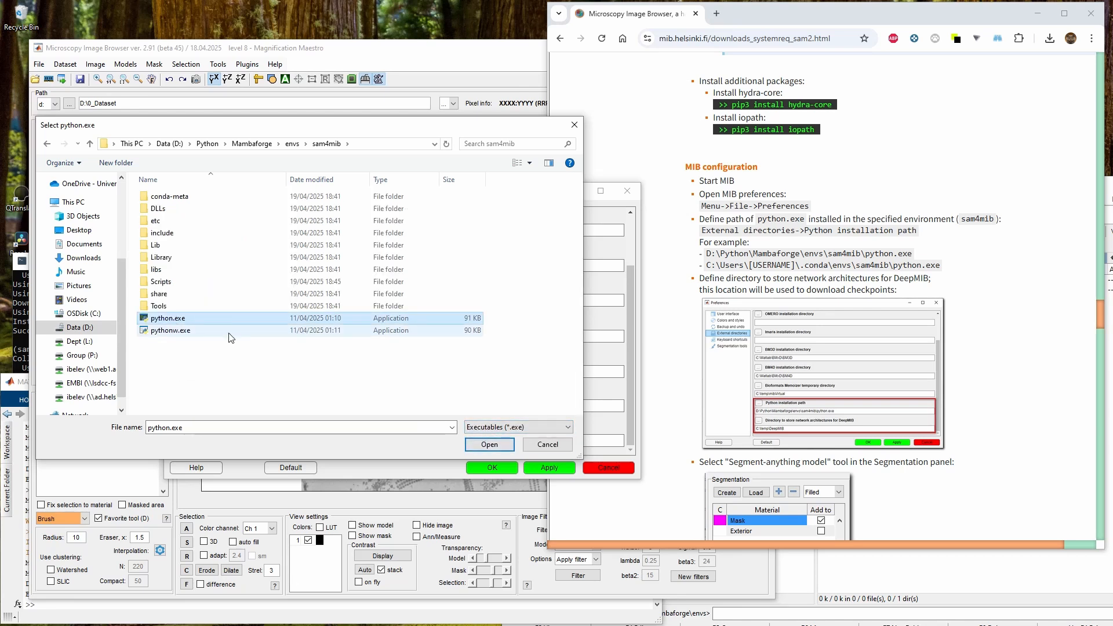
click(490, 444)
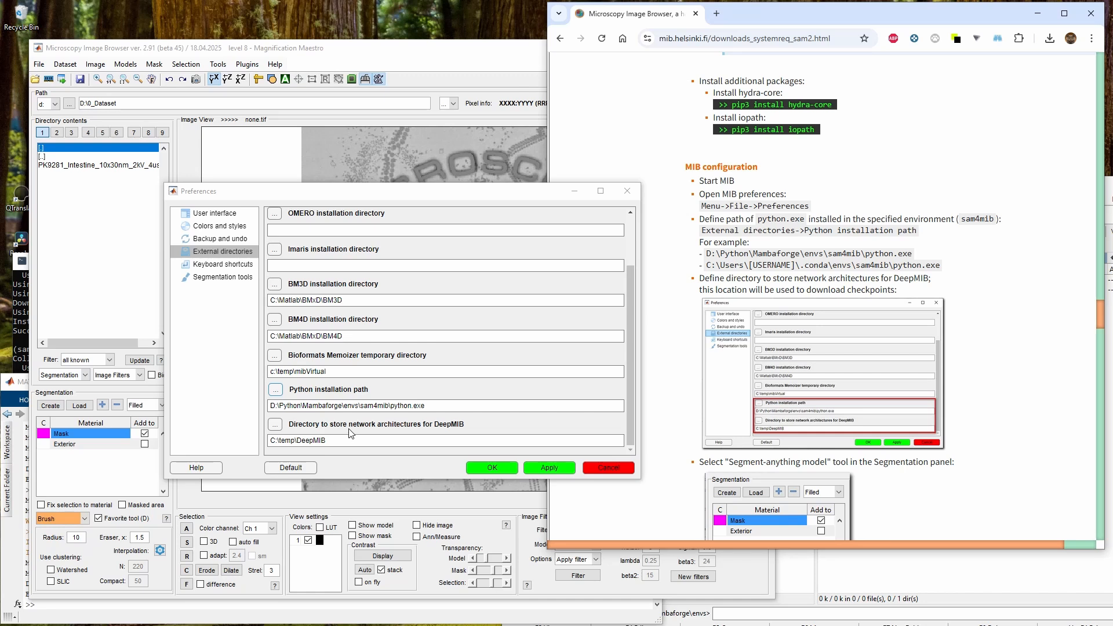
Highlight the Python path and DeepMIB checkpoint directory instructions on the web page
click(743, 221)
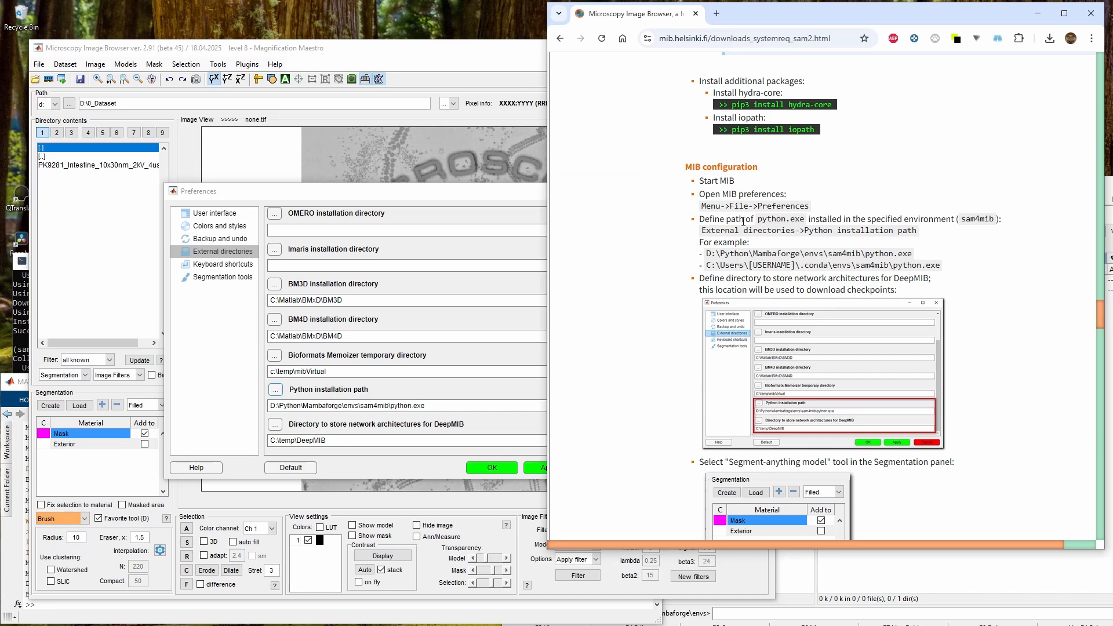
drag(716, 222, 926, 238)
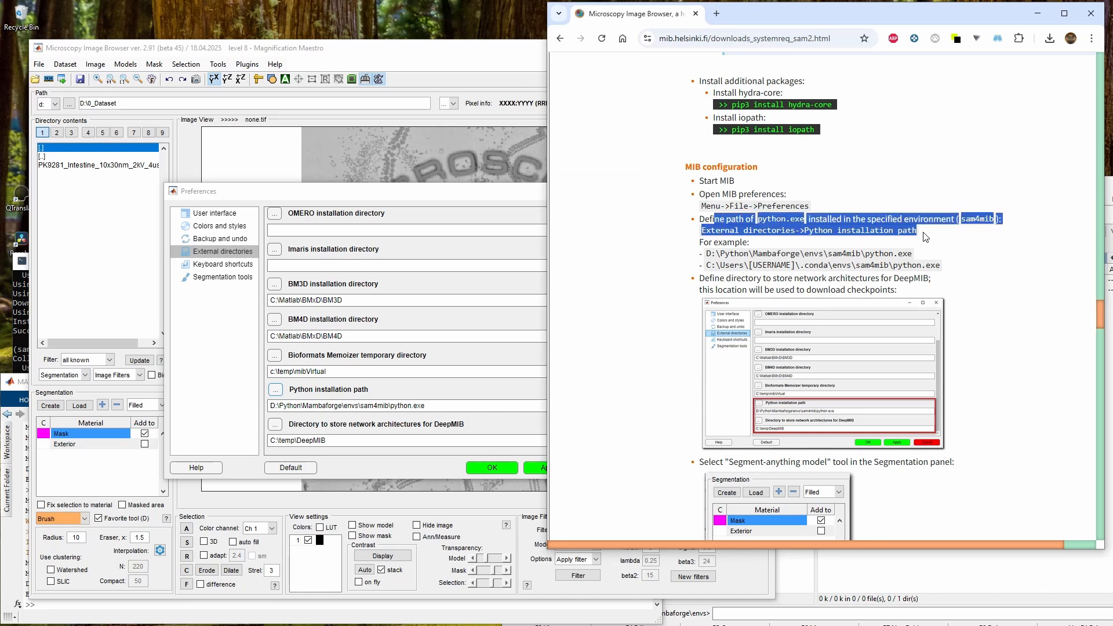
drag(704, 279, 913, 297)
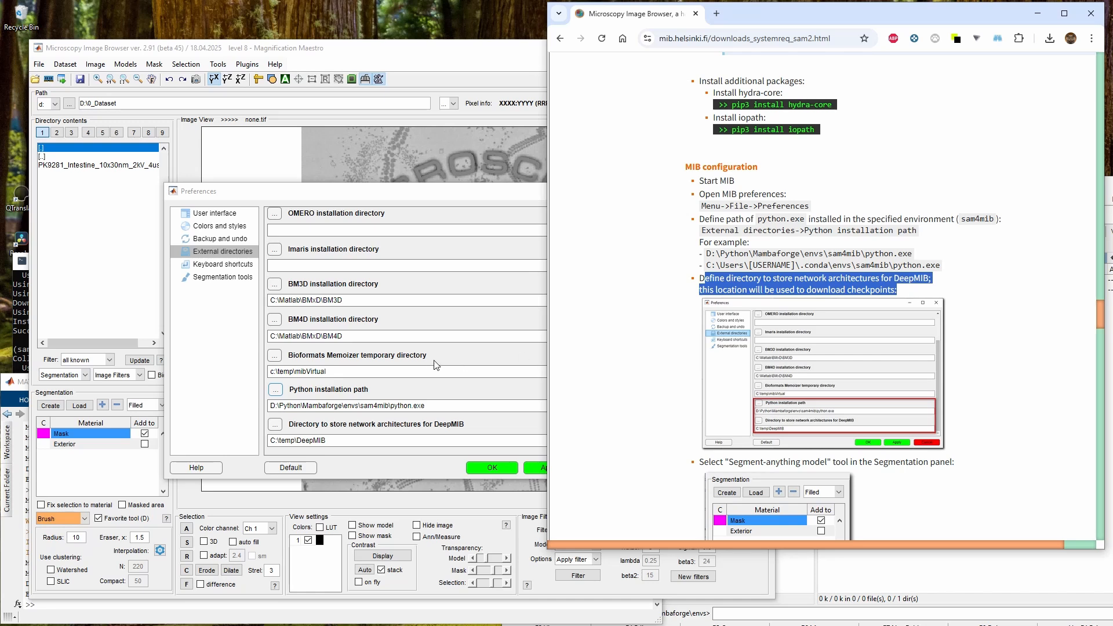
Check the DeepMIB network directory C:\temp\DeepMIB and accept the preferences
click(375, 444)
drag(375, 444, 236, 444)
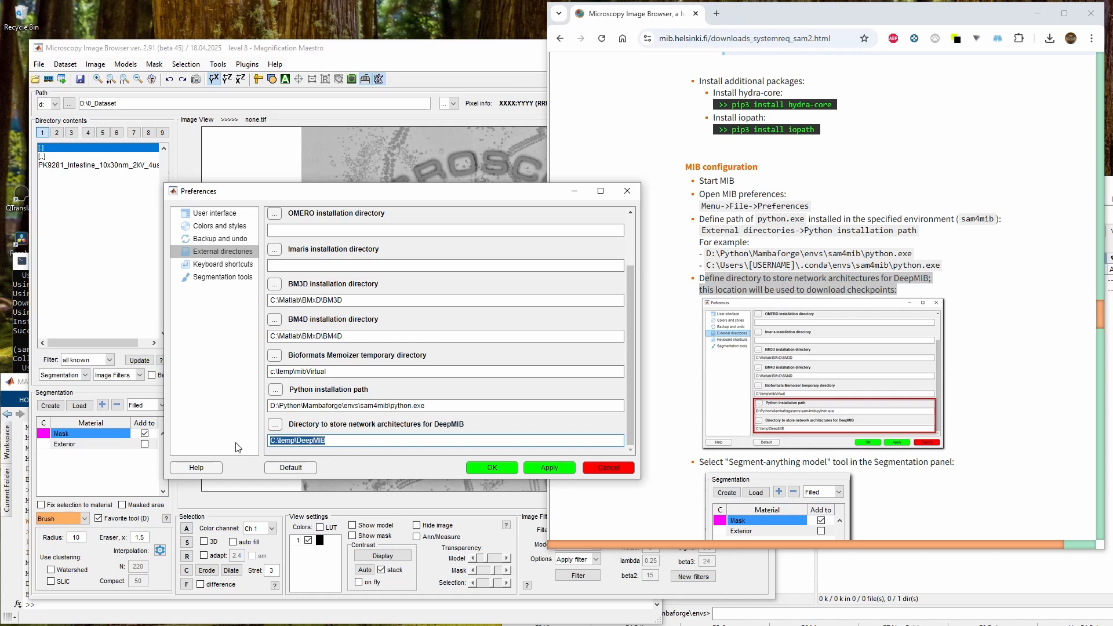
click(295, 439)
double_click(313, 441)
click(334, 440)
click(494, 464)
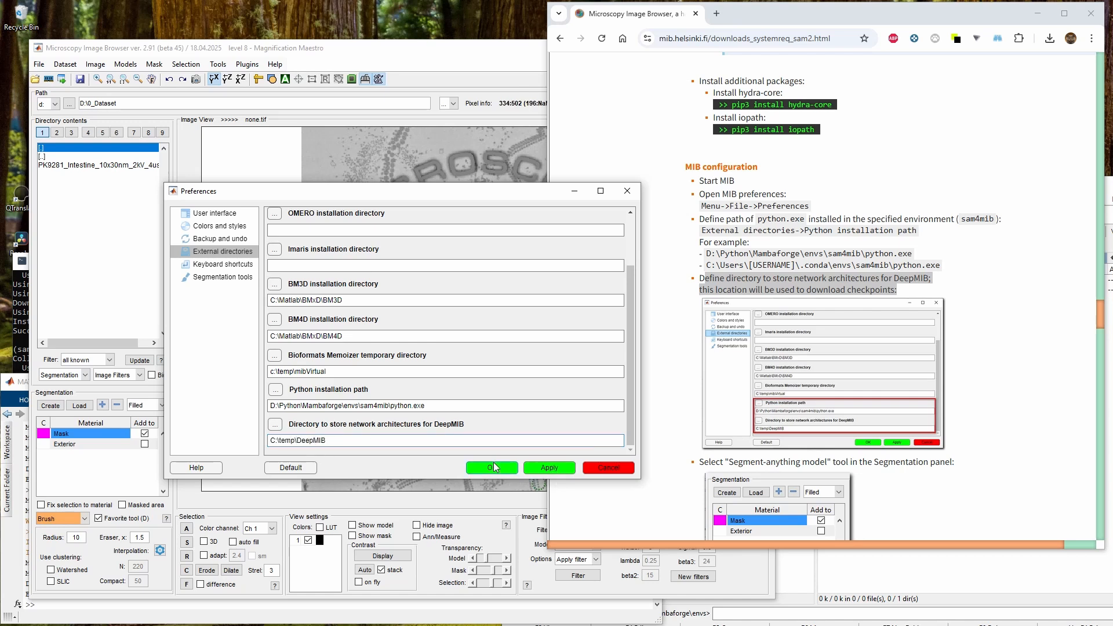
Switch the segmentation tool to the Segment-anything model and enable the SAM2 option
scroll(869, 371, down, 4)
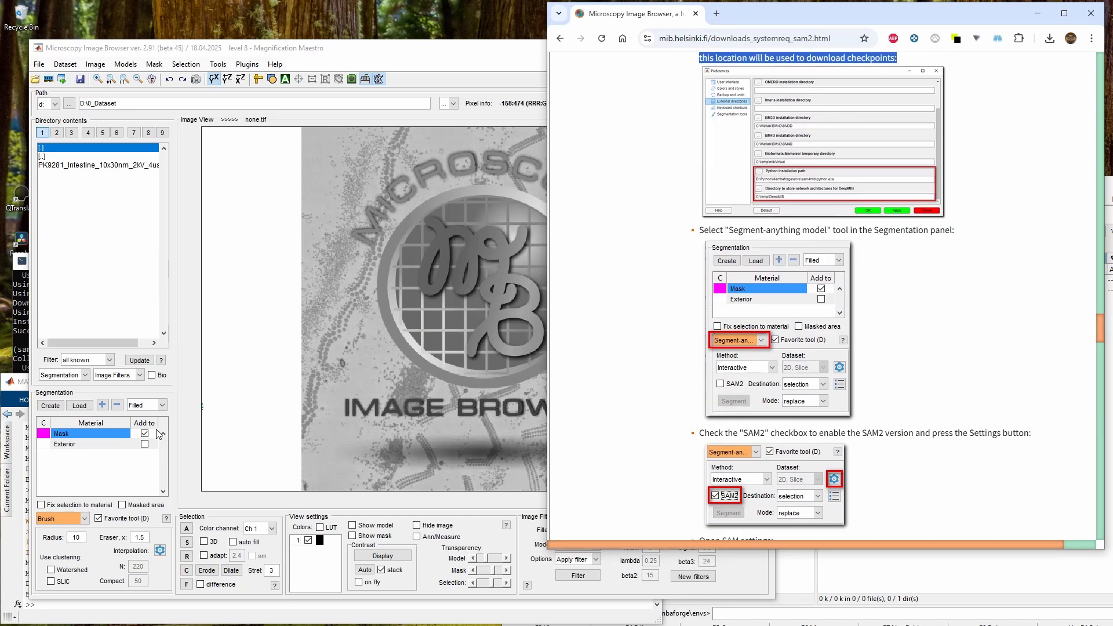
click(70, 517)
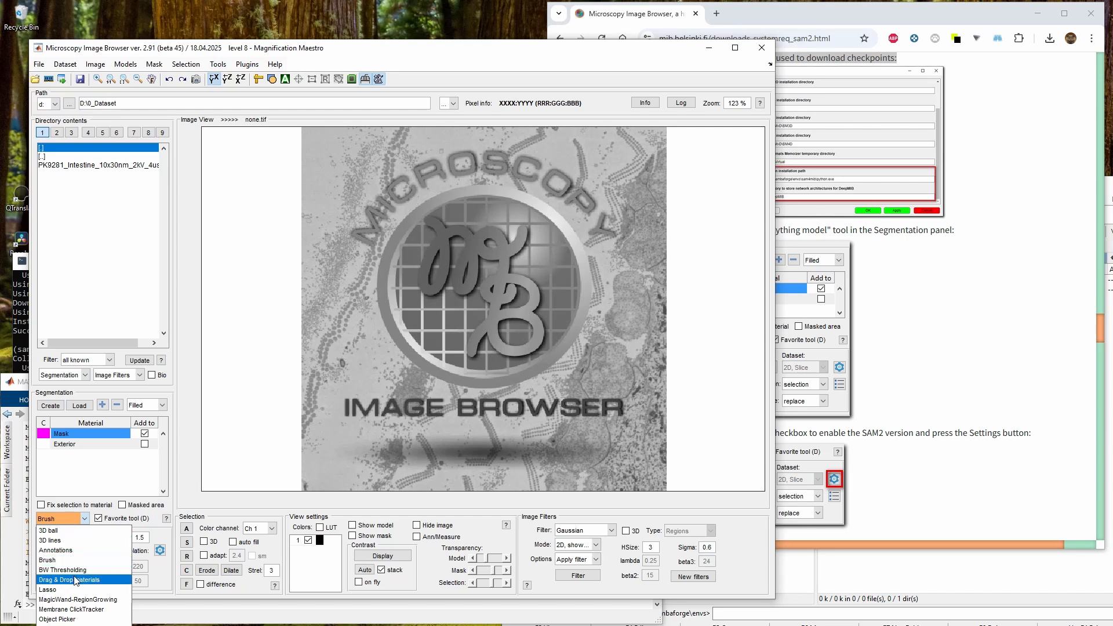
click(90, 616)
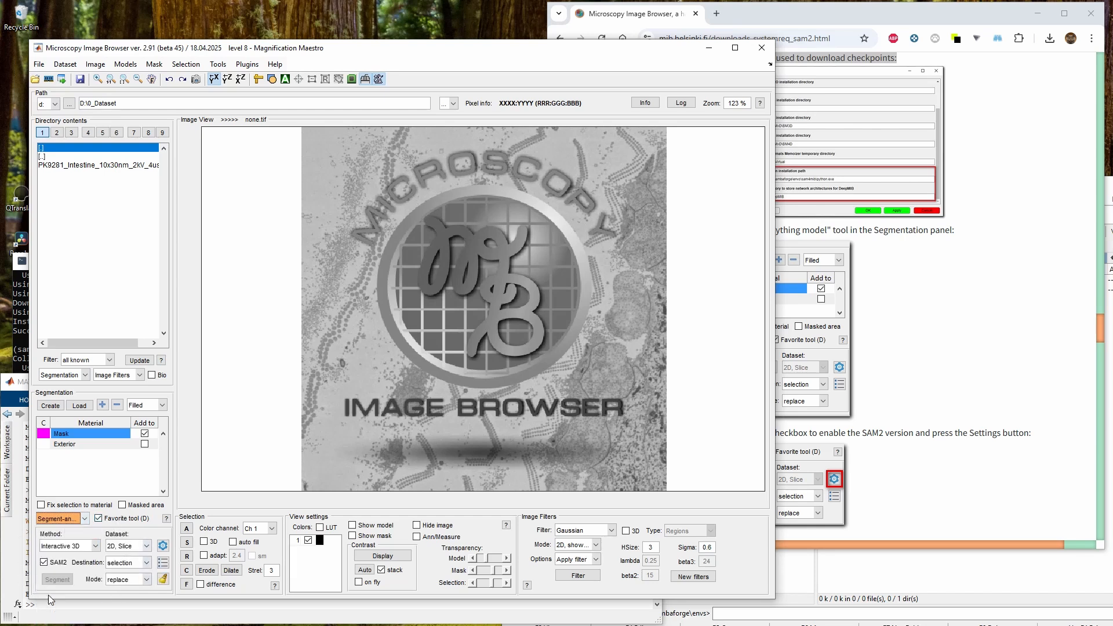
click(44, 562)
click(55, 564)
Open the Segment-anything-2 settings dialog, reposition it, and expand the Backbone choices
click(915, 414)
scroll(863, 366, down, 3)
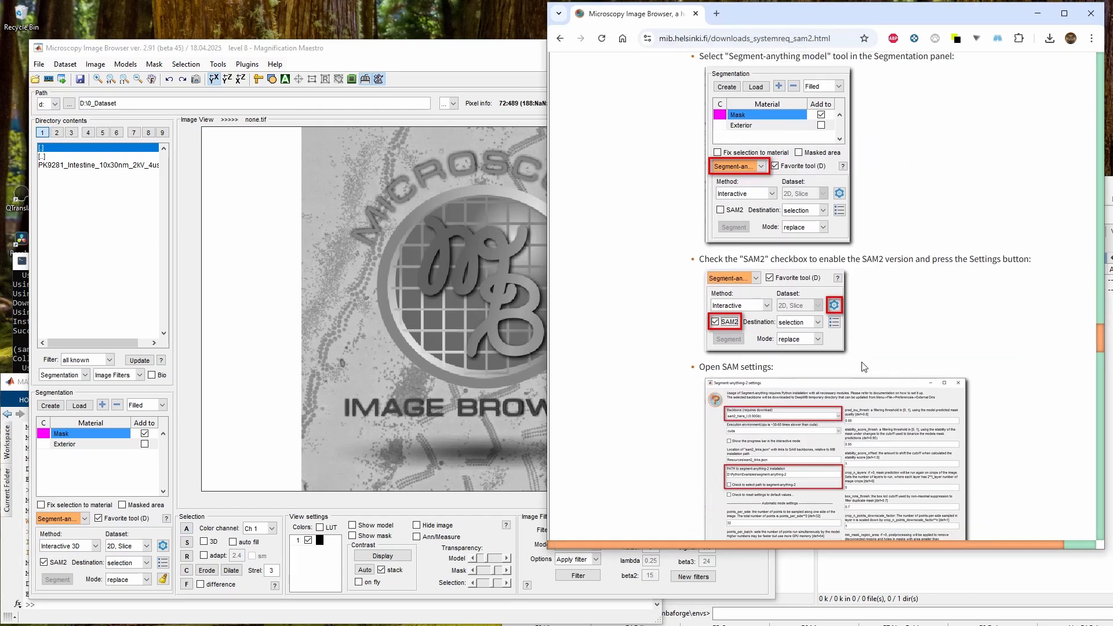
scroll(863, 366, down, 1)
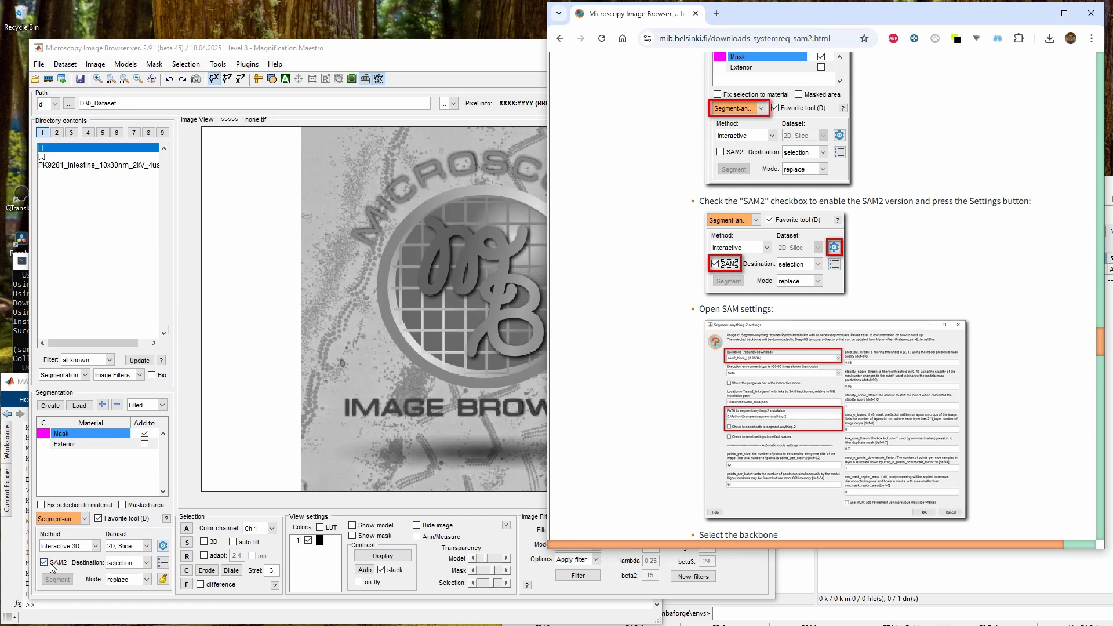
click(163, 546)
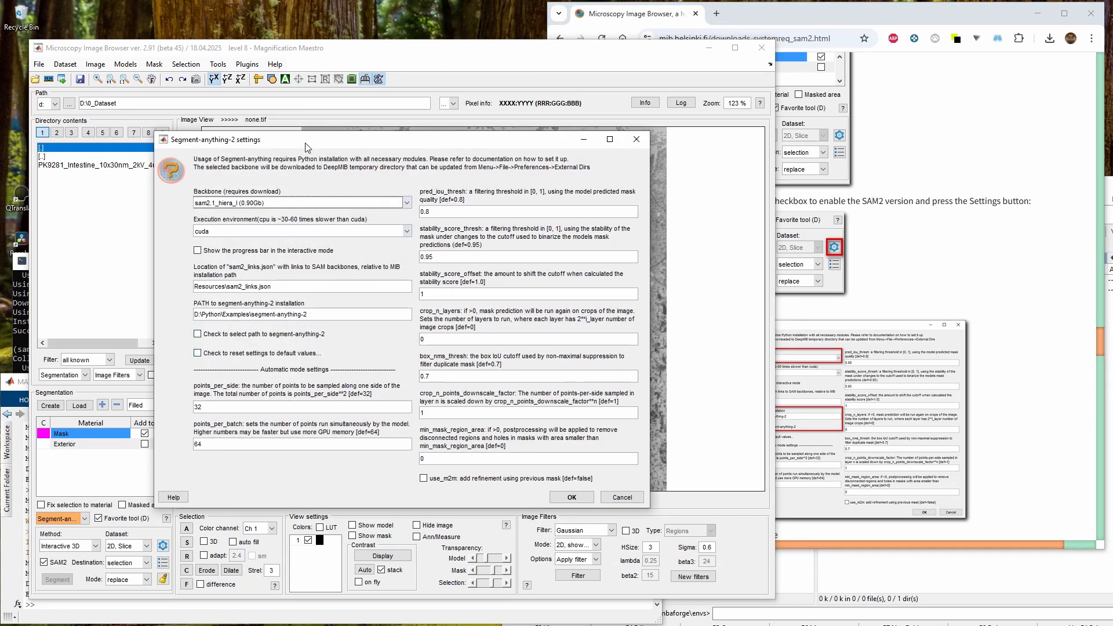
drag(307, 147, 236, 114)
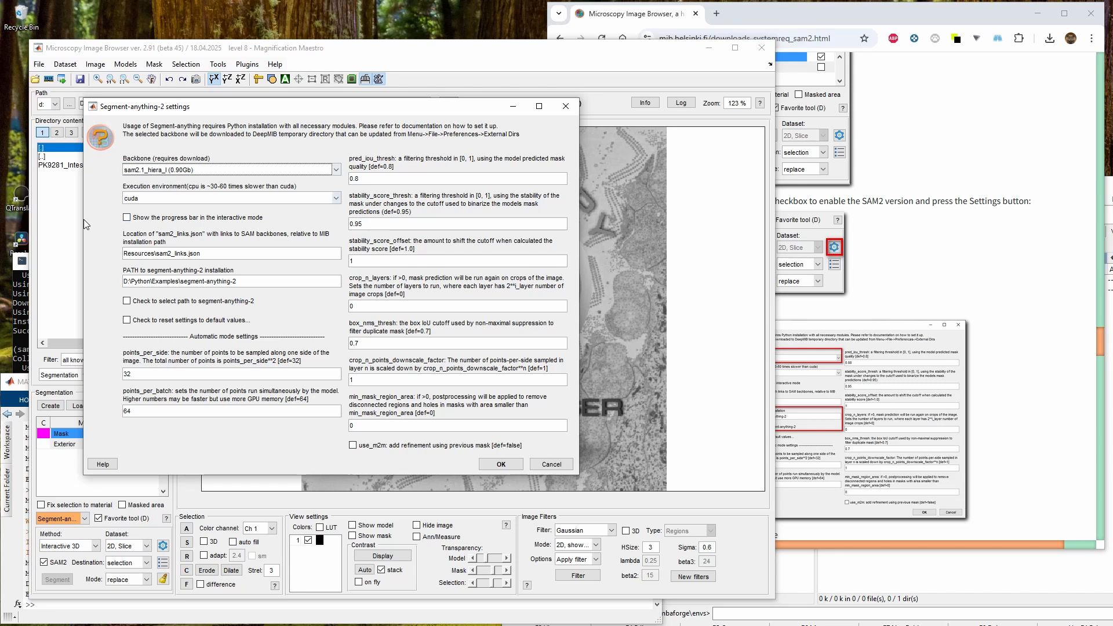
click(229, 173)
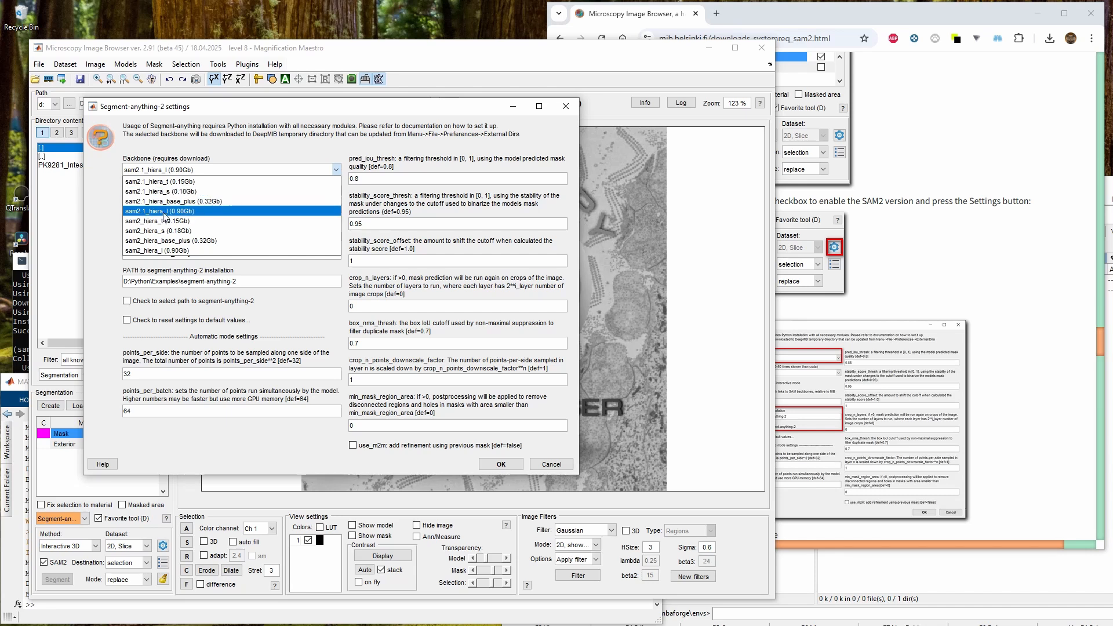
Choose the sam2.1_hiera_l (0.90Gb) backbone for Segment-anything-2
click(164, 217)
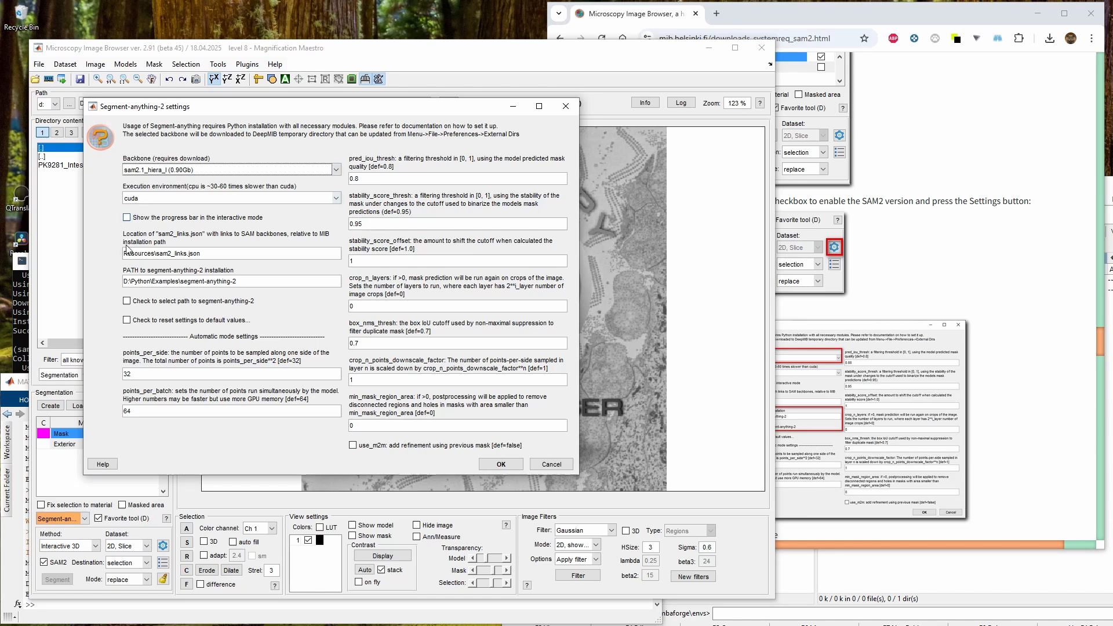
click(898, 270)
scroll(909, 308, down, 3)
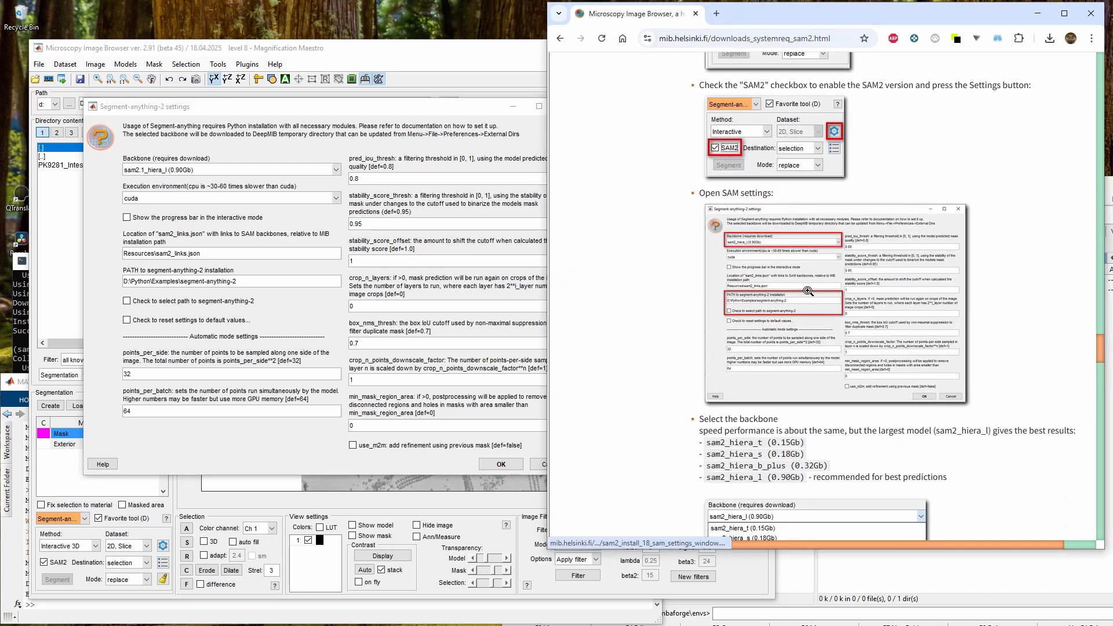
Inspect the segment-anything-2 installation path and locate the segment-anything-2-main folder under D:\Python\Examples in the file manager
click(167, 278)
drag(236, 281, 75, 282)
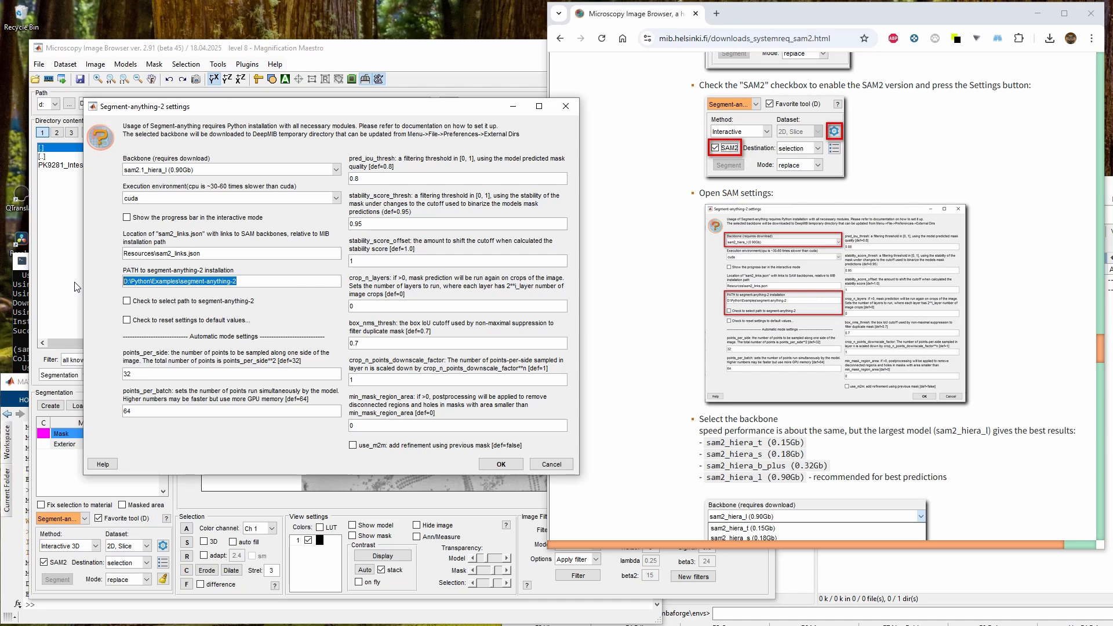
click(188, 281)
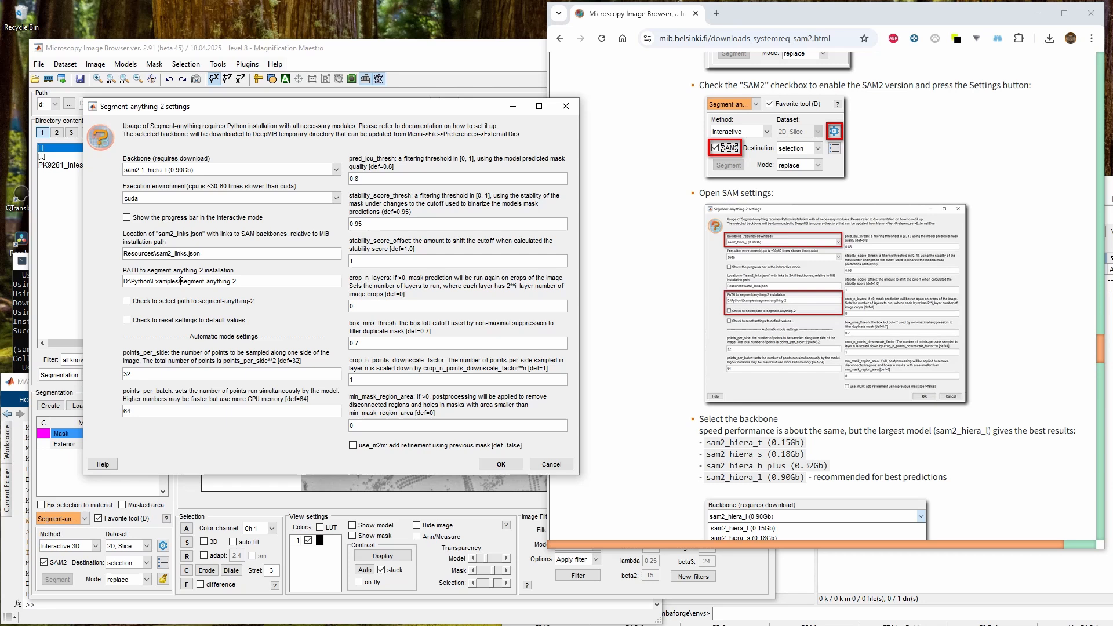
drag(181, 282, 243, 281)
key(alt+Tab)
key(BackSpace)
key(BackSpace)
key(BackSpace)
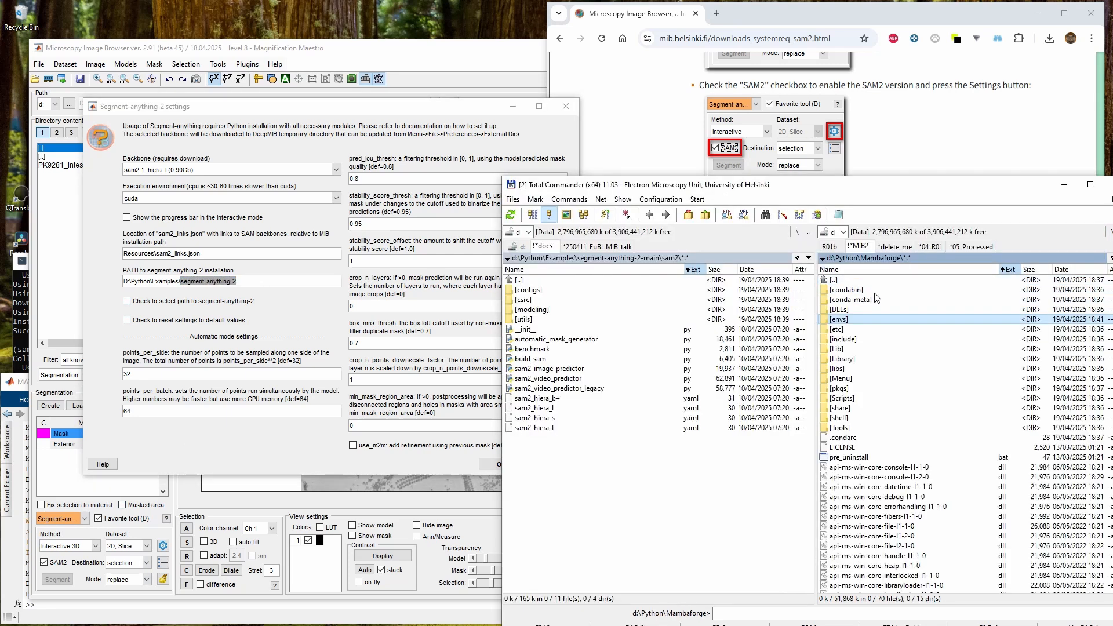
key(Return)
key(Down)
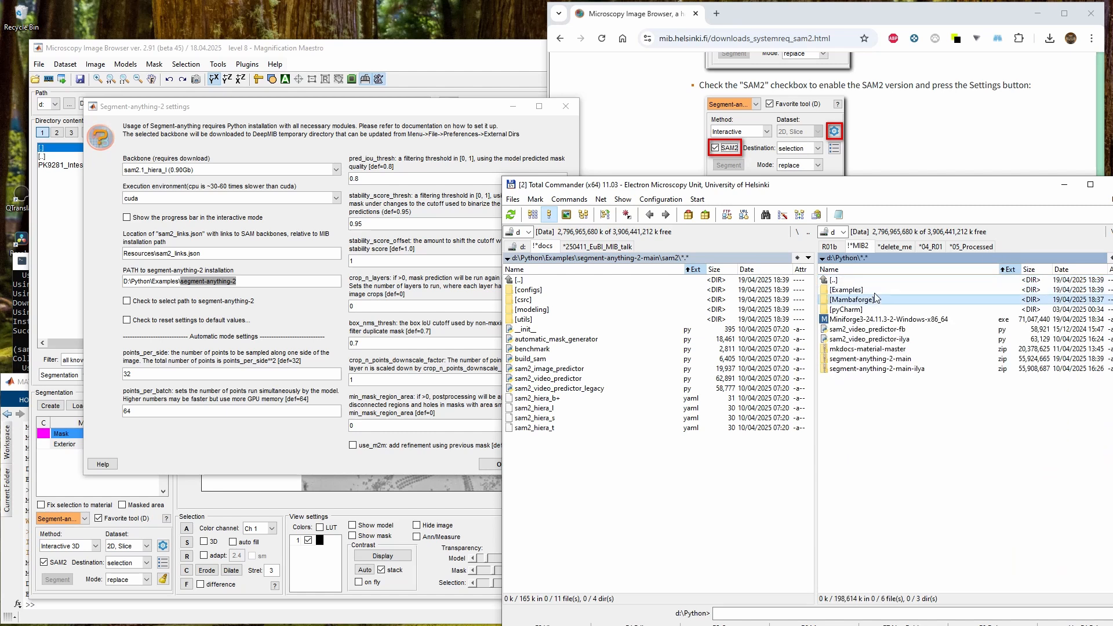
key(Return)
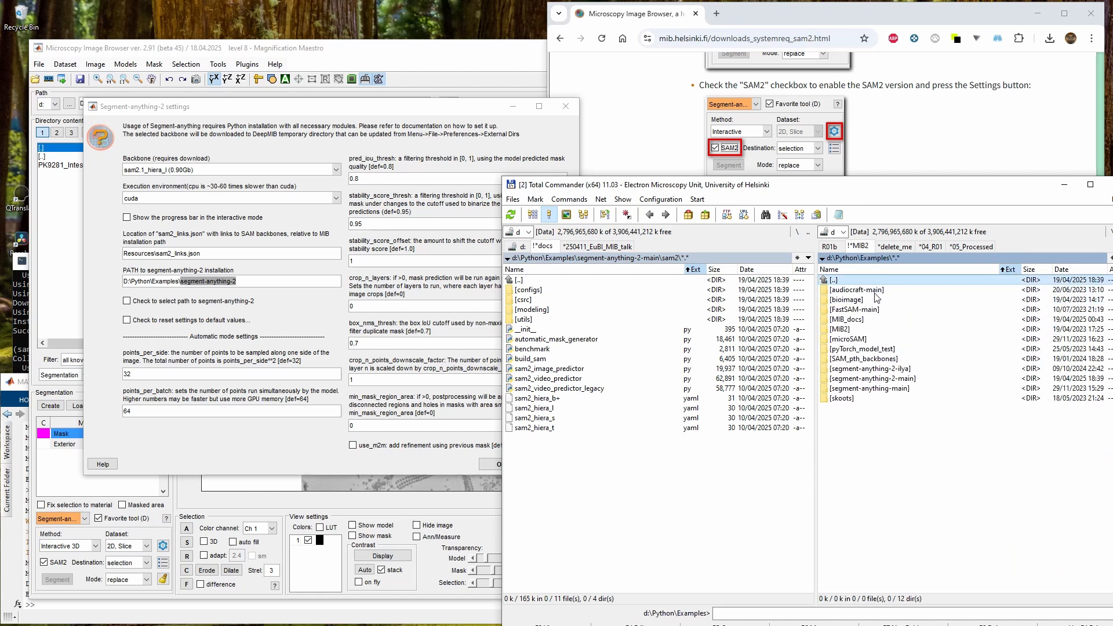
click(914, 380)
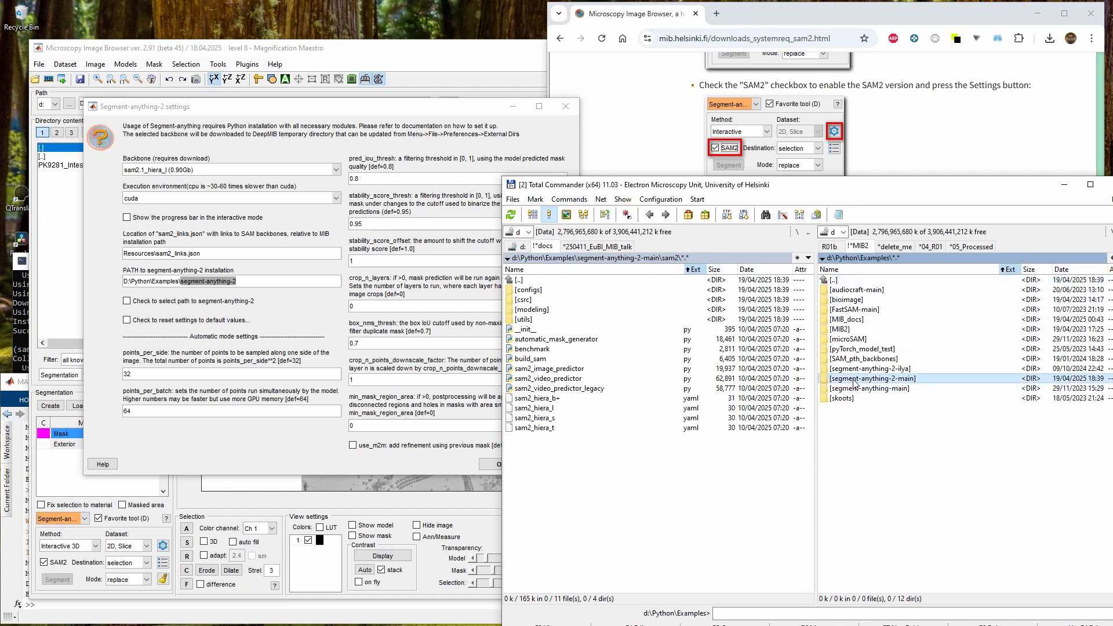
double_click(854, 383)
double_click(868, 281)
Enable path selection, accept the settings, and pick D:\Python\Examples\segment-anything-2-main as the segment-anything-2 location
click(120, 301)
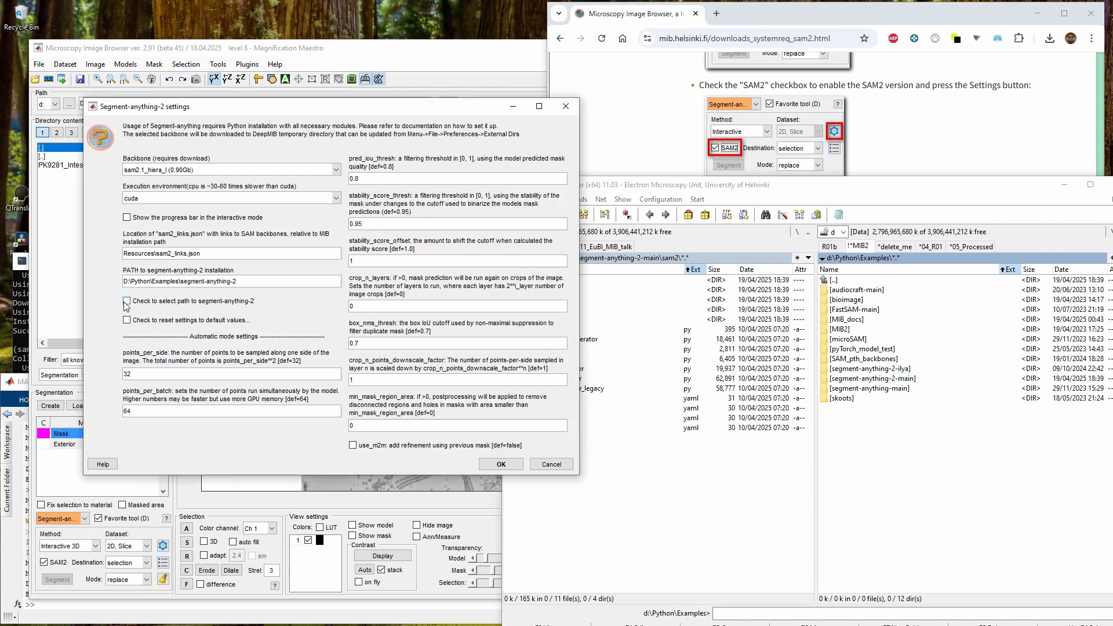
click(131, 302)
click(125, 302)
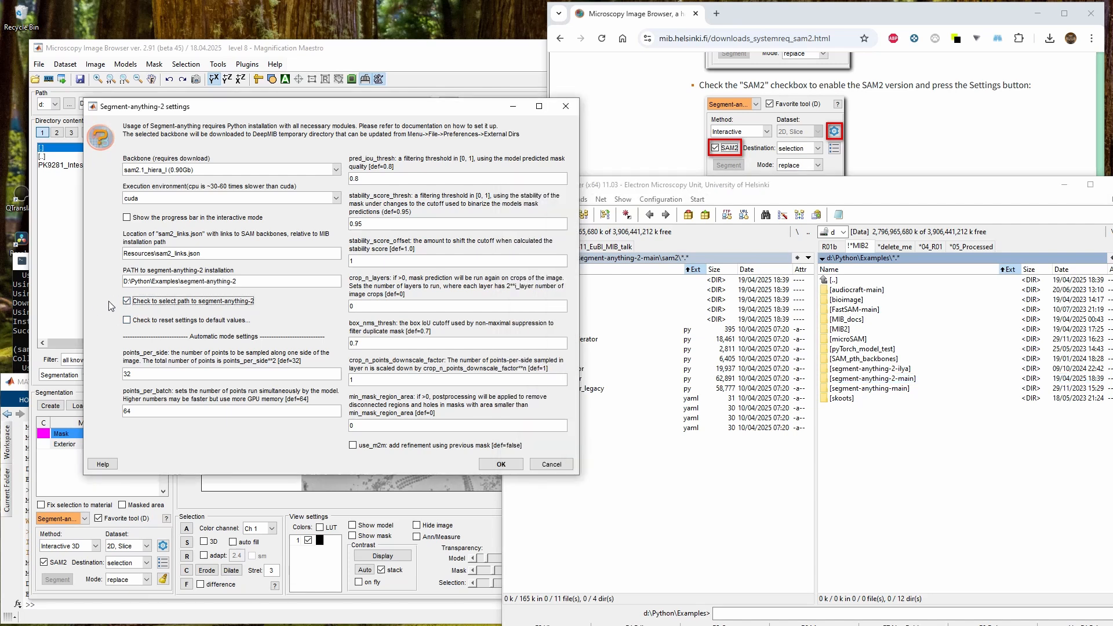
click(502, 467)
click(501, 464)
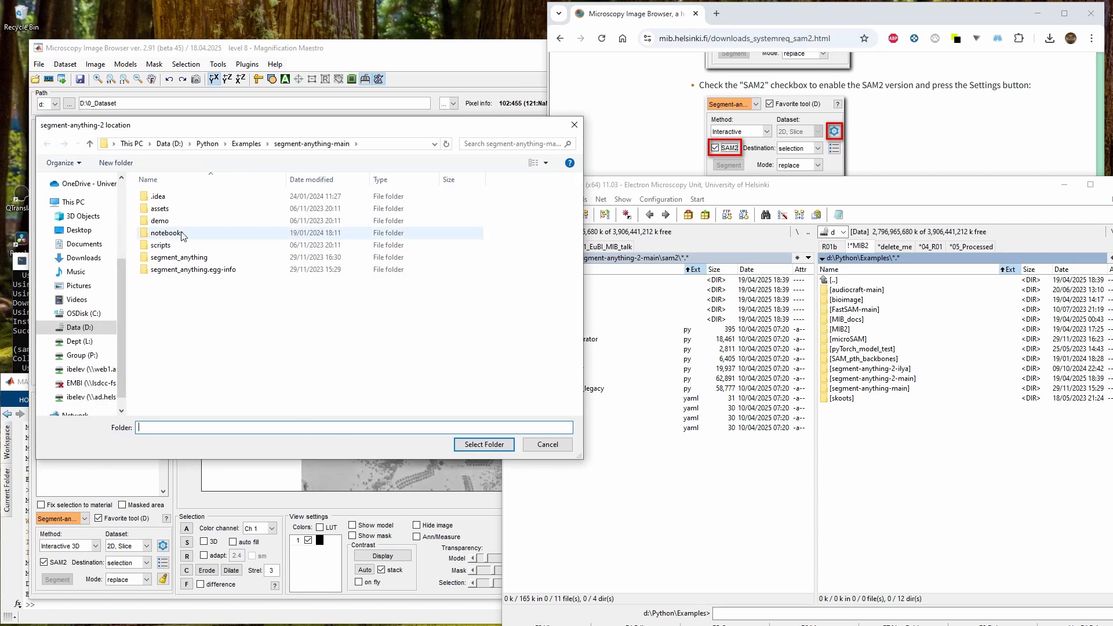
click(246, 144)
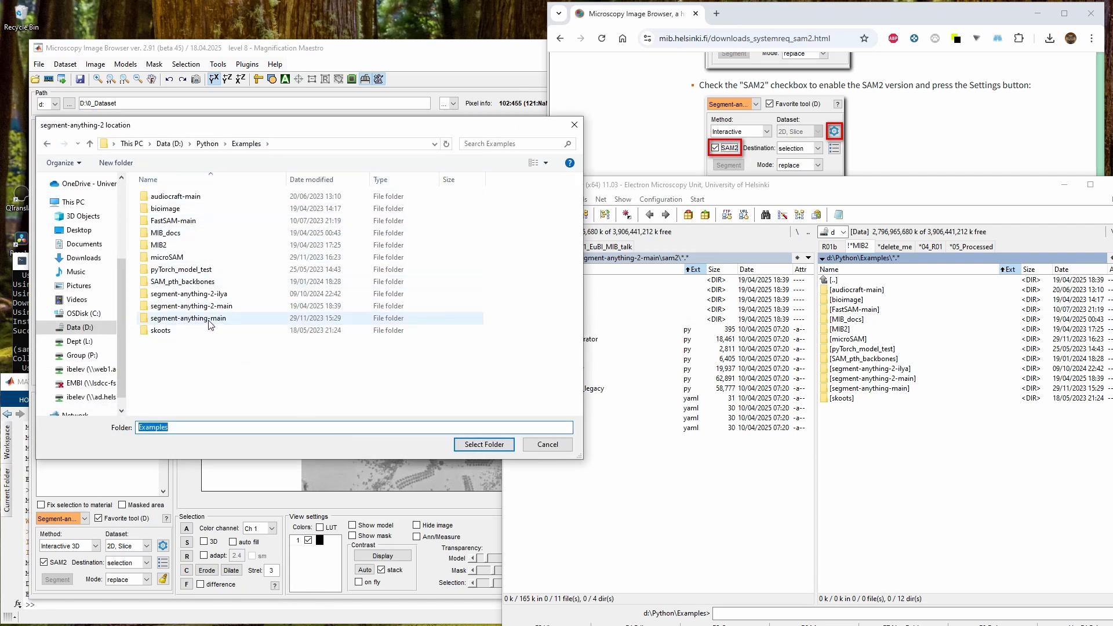
click(235, 308)
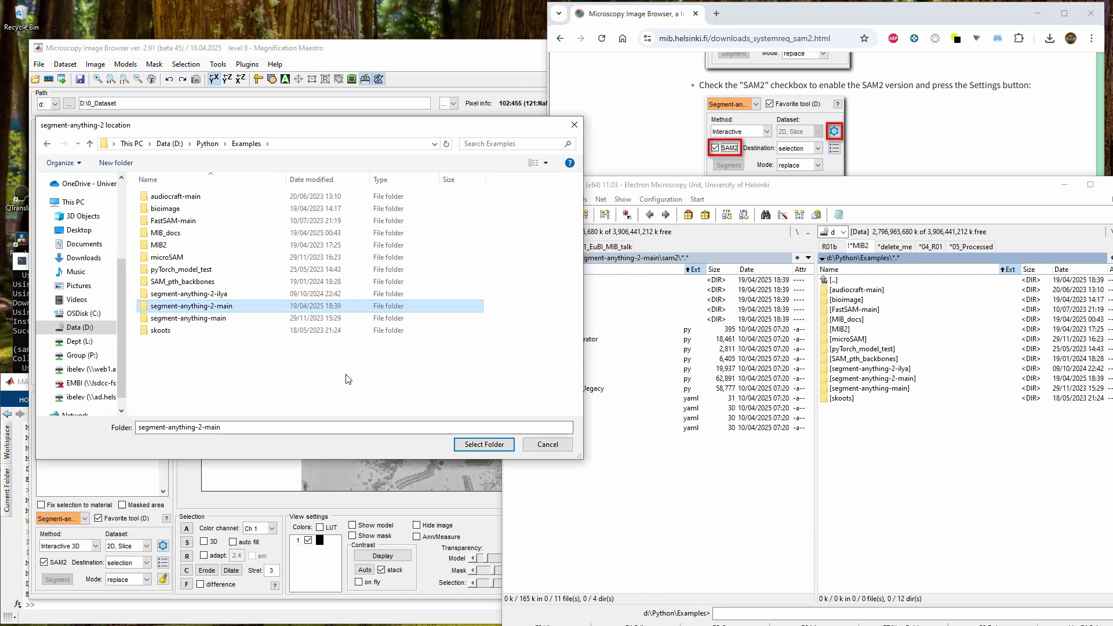
click(481, 445)
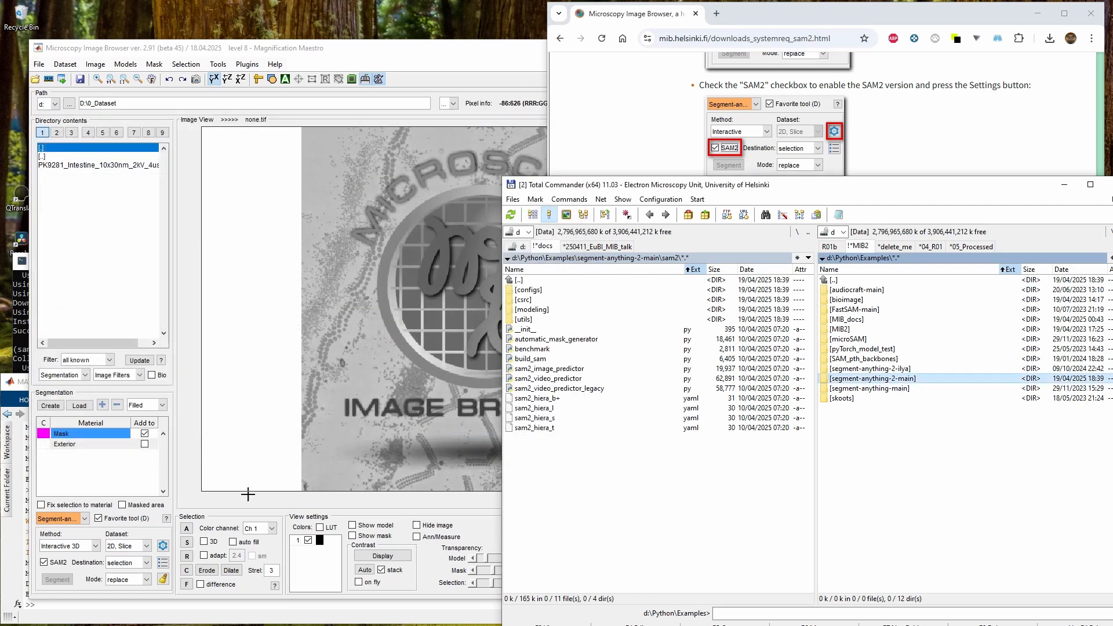
Review the backbone, path and execution environment instructions on the SAM2 web page
click(909, 162)
scroll(865, 265, down, 5)
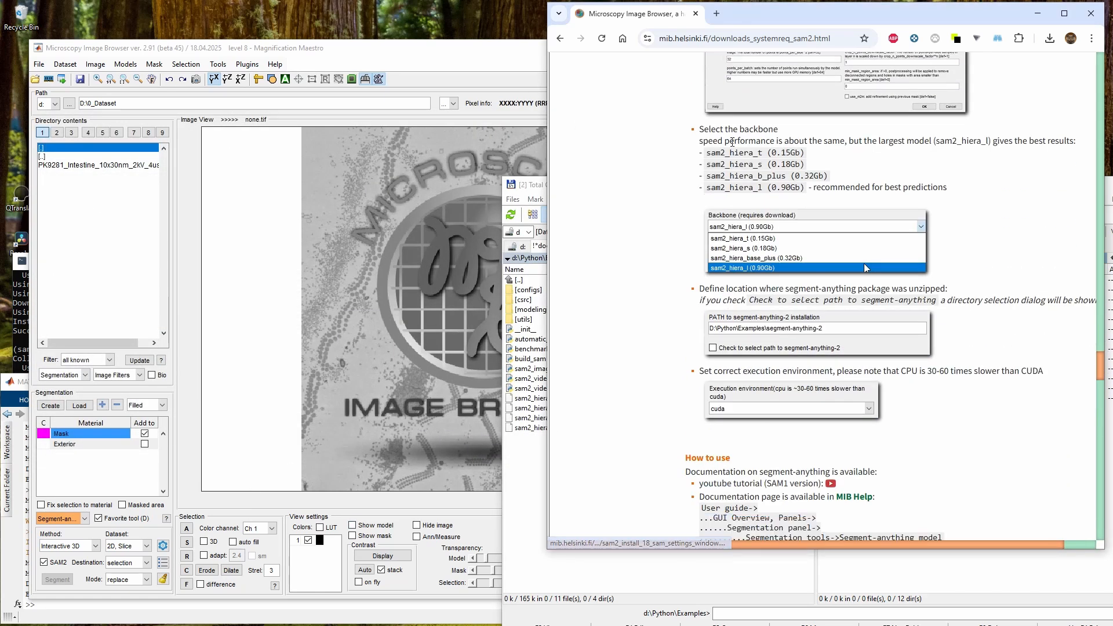
drag(713, 141, 801, 187)
click(823, 185)
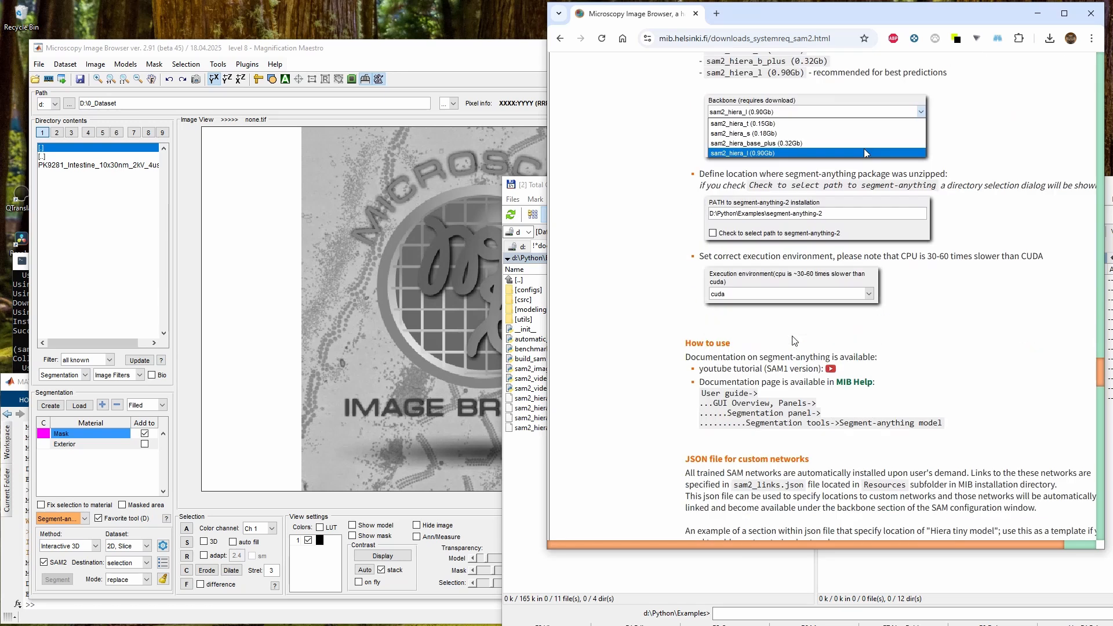
scroll(796, 342, down, 2)
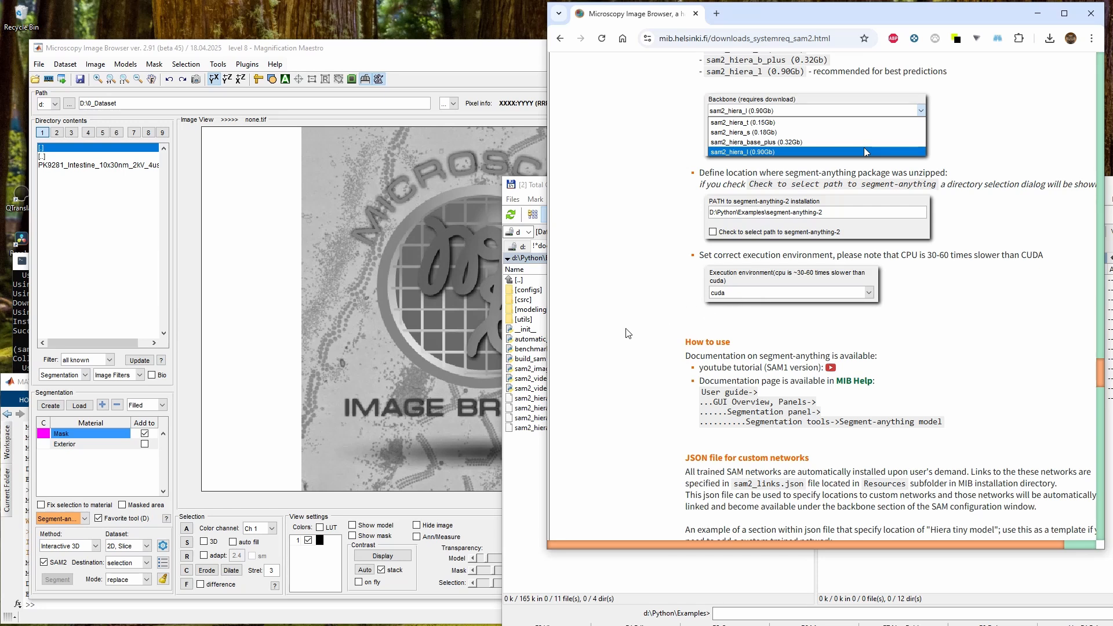
scroll(600, 334, down, 3)
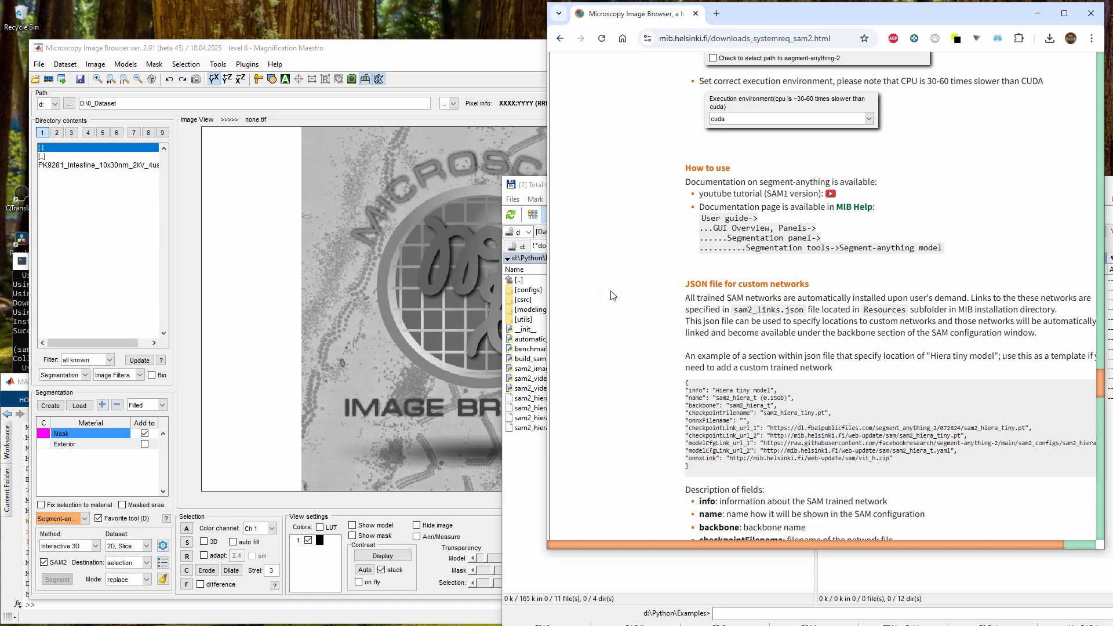
click(440, 57)
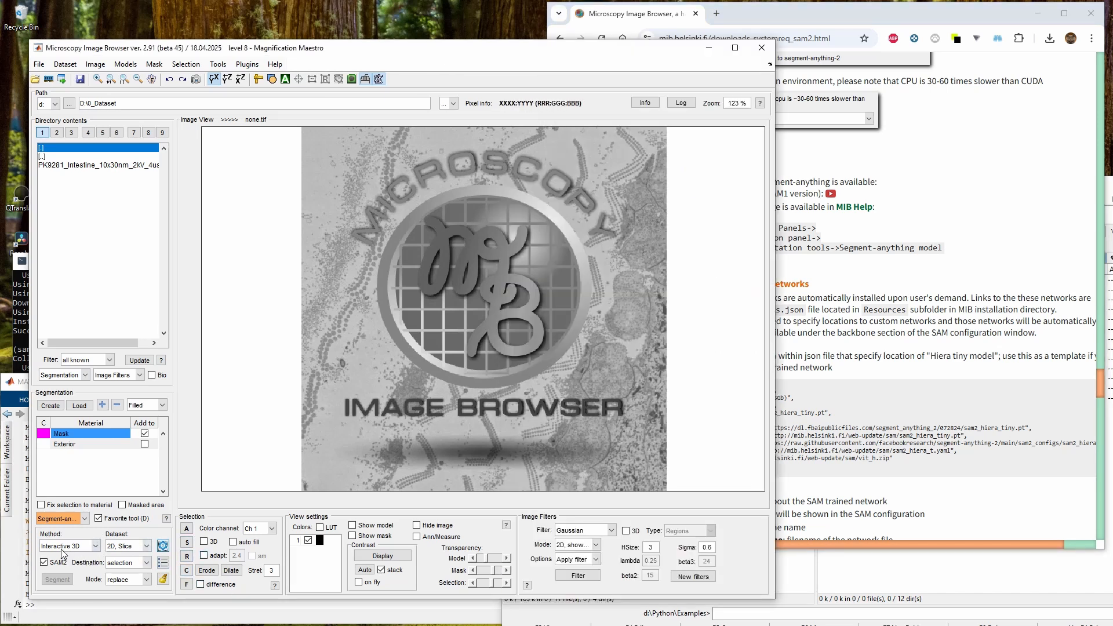
Segment the MB letters of the logo image with Segment-anything clicks
click(513, 319)
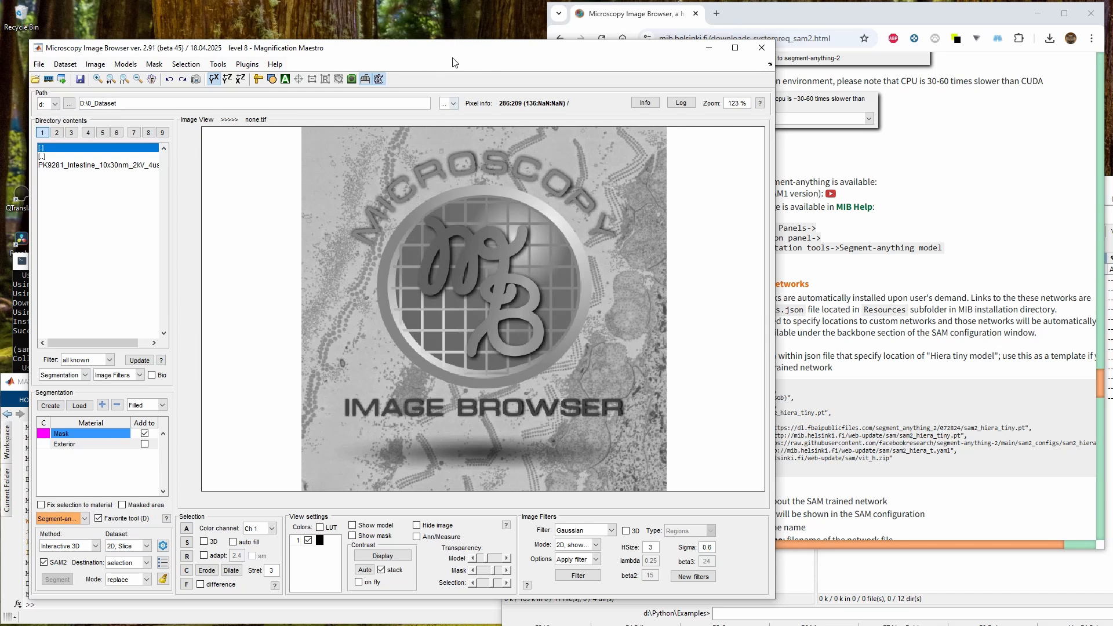
click(517, 303)
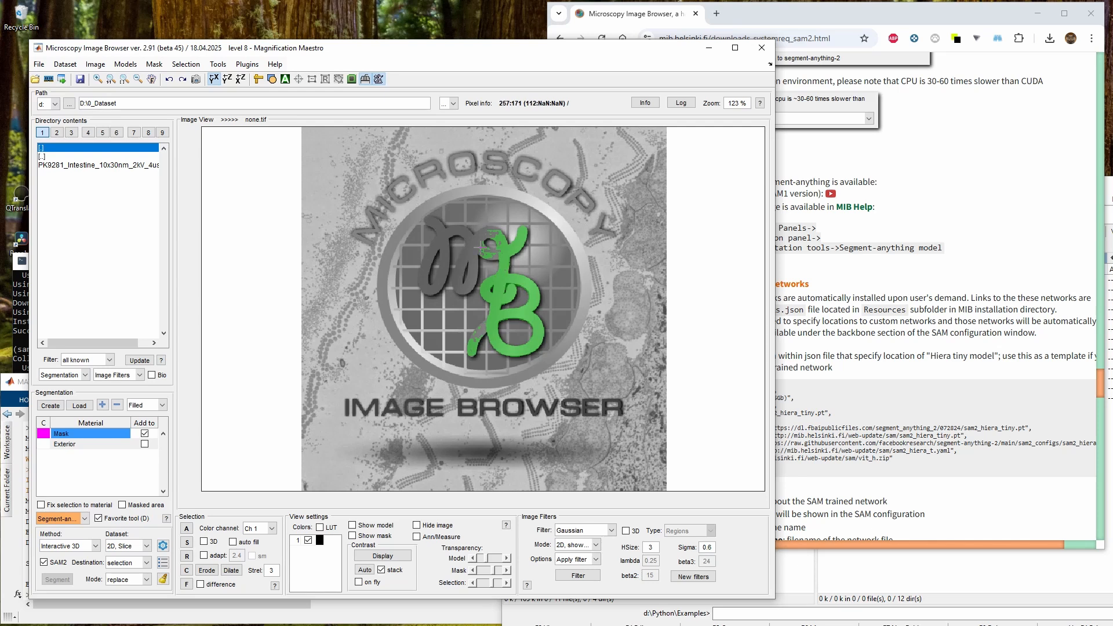
click(445, 236)
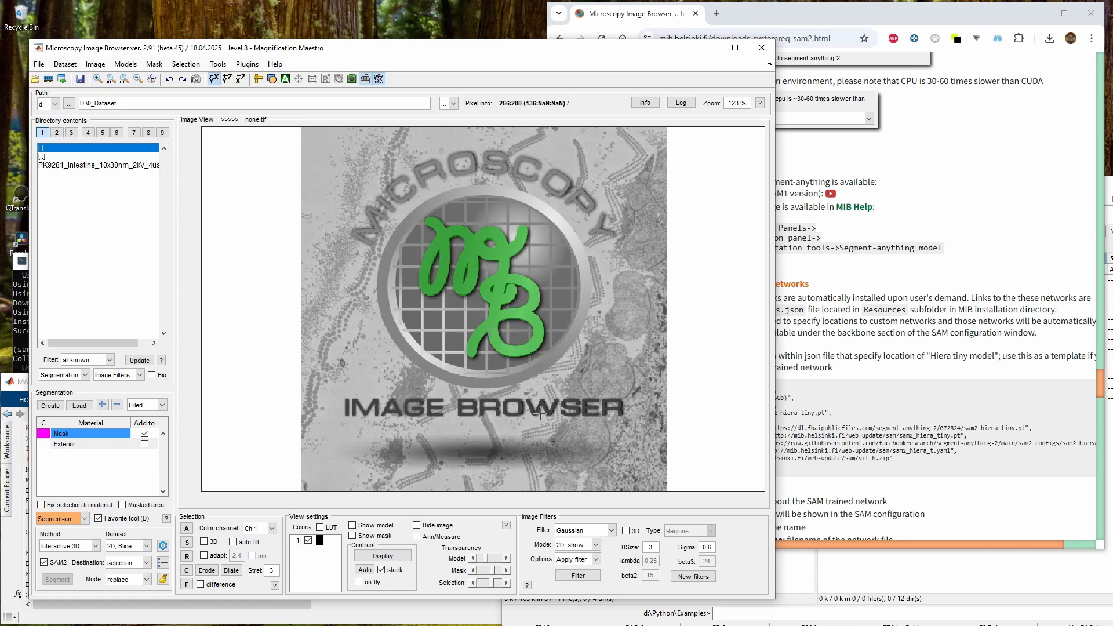
Open the help documentation for the Segment-anything tool
click(817, 348)
click(463, 423)
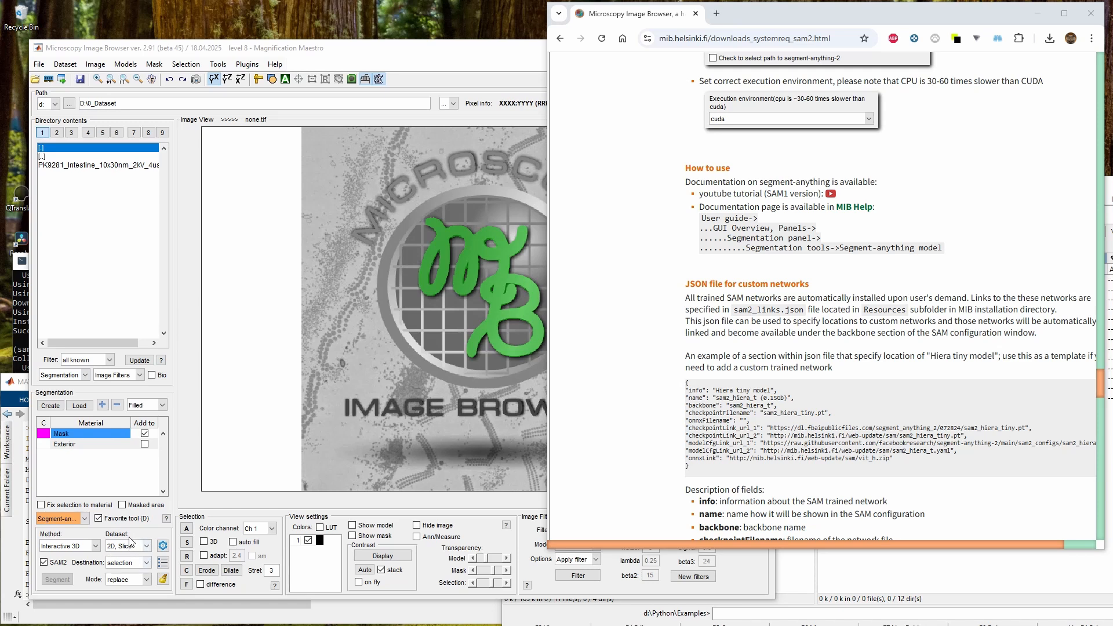
click(165, 531)
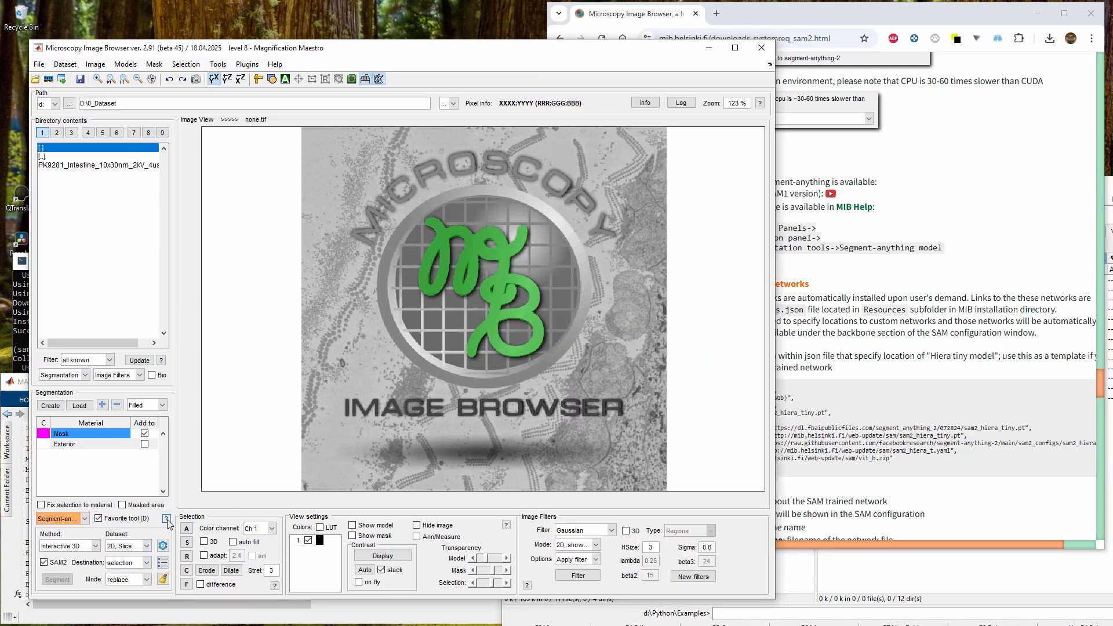
click(166, 519)
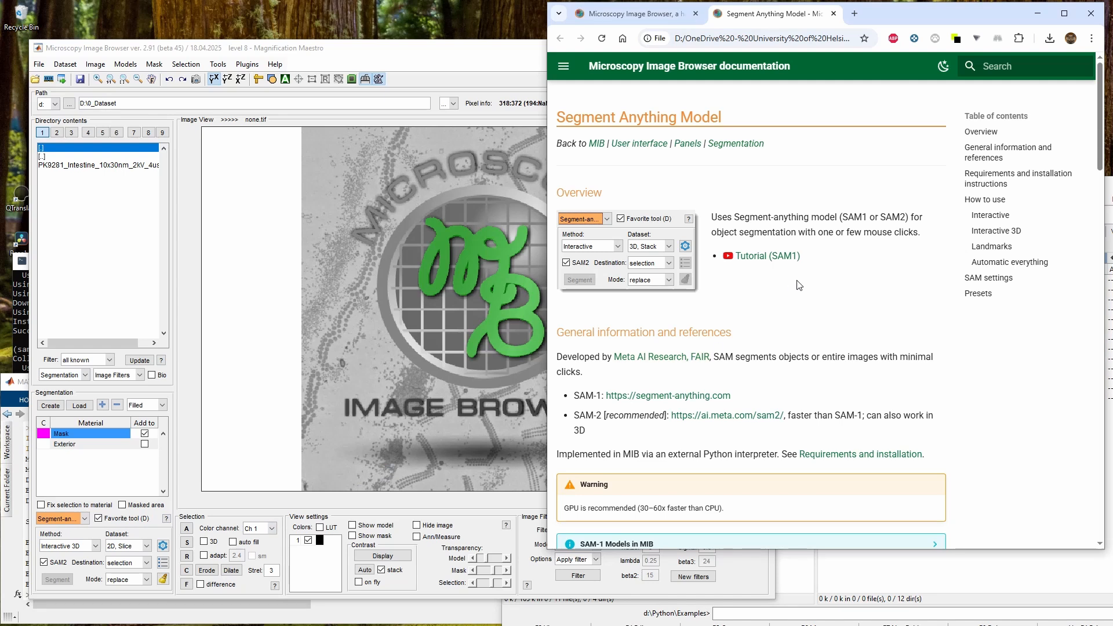
Browse the Segment Anything Model documentation page and its navigation menu
scroll(799, 285, down, 7)
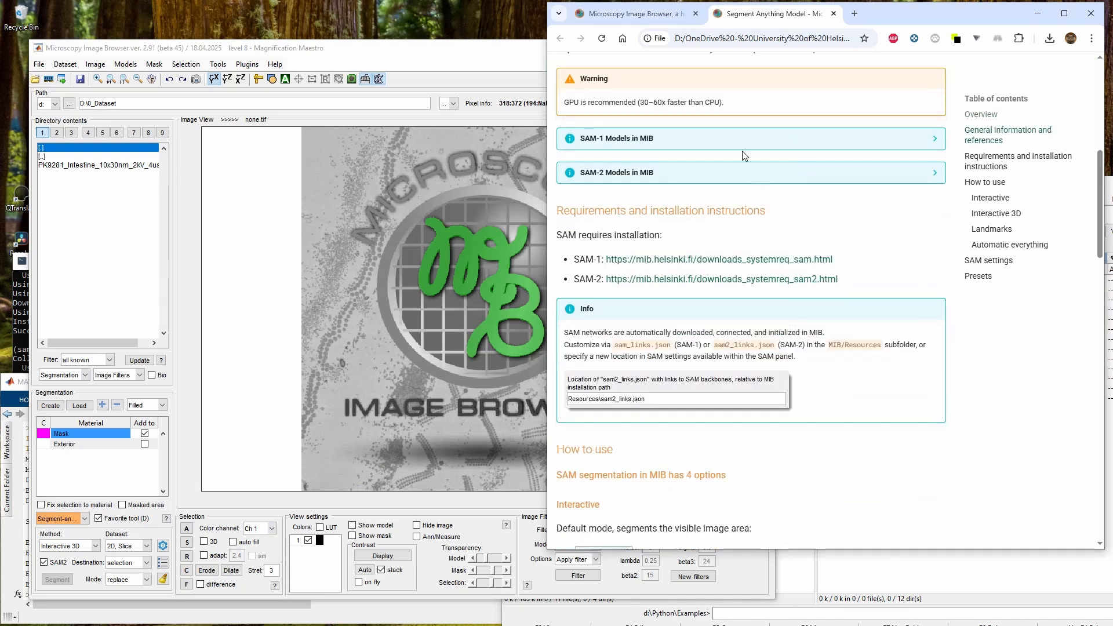
scroll(754, 284, down, 8)
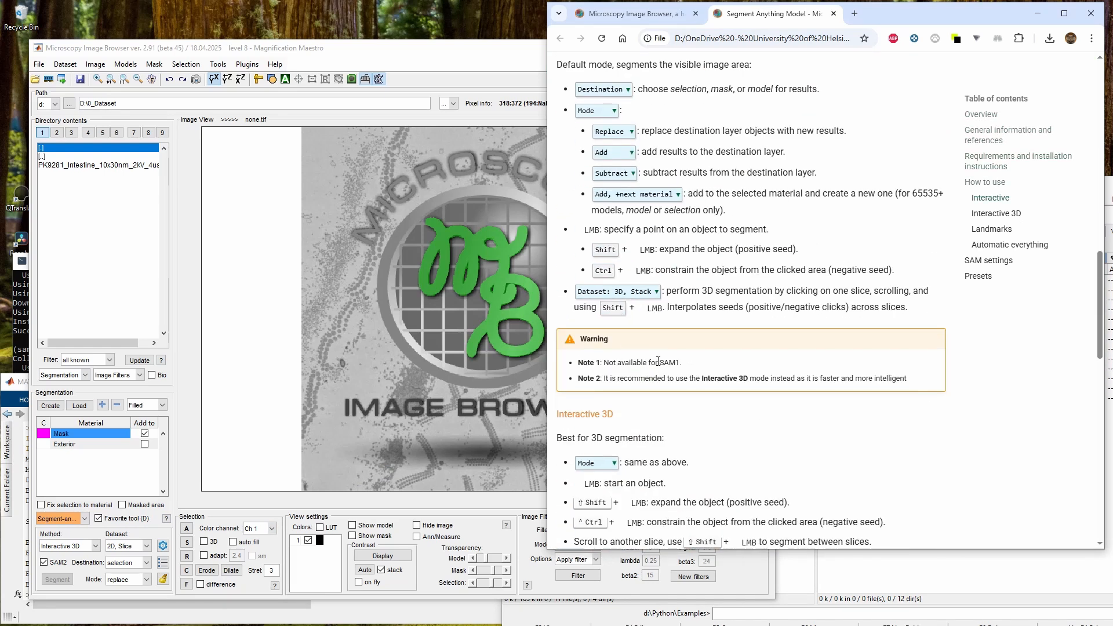
scroll(658, 361, up, 15)
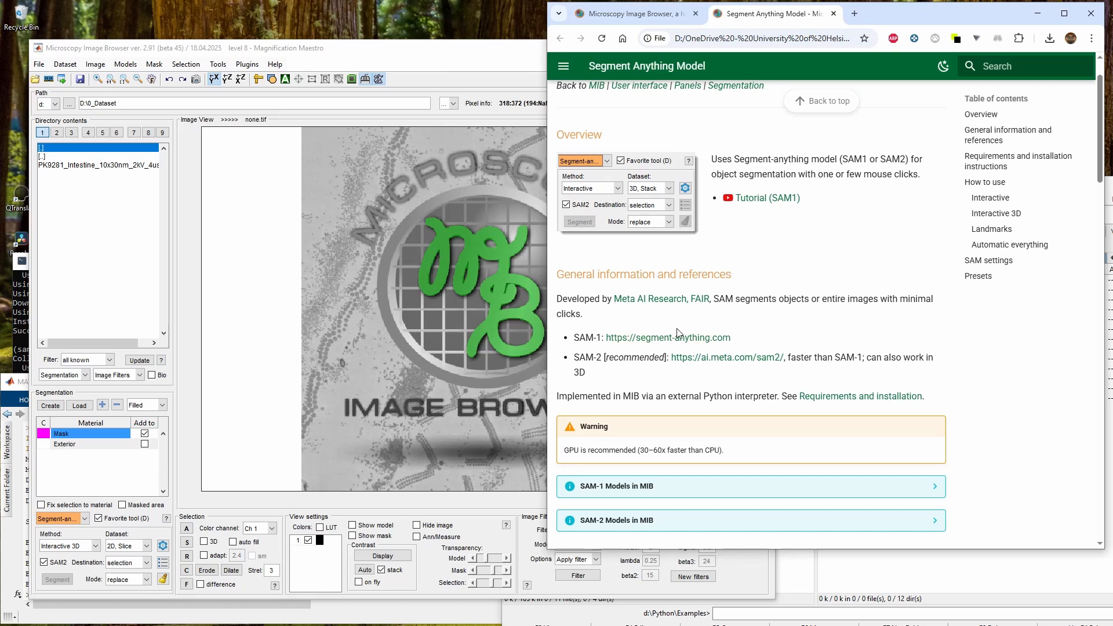
scroll(677, 332, up, 1)
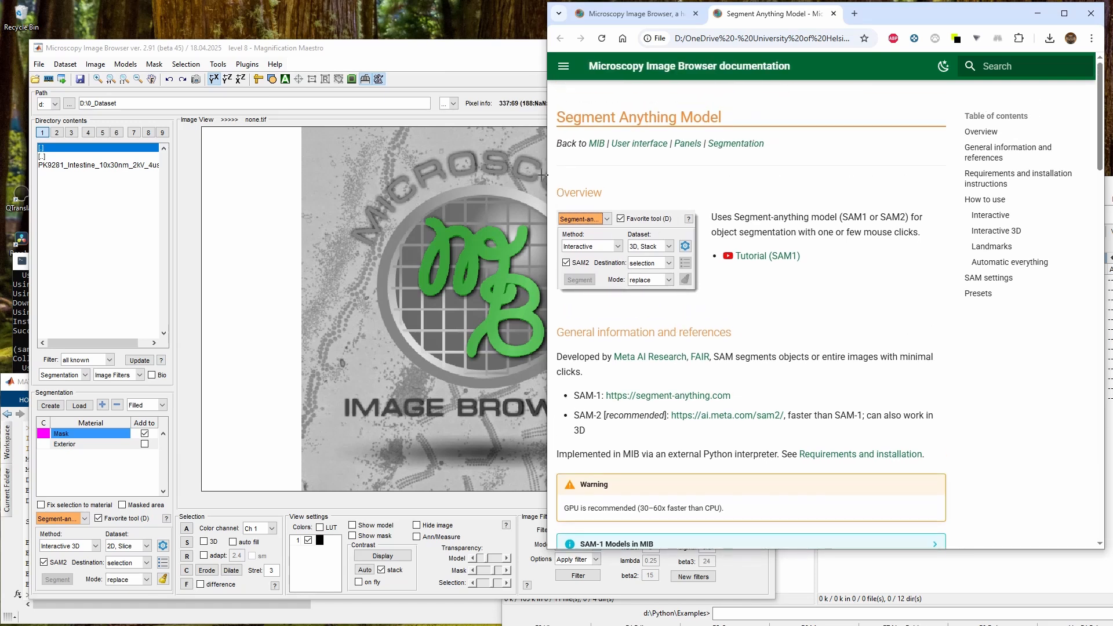
drag(547, 175, 302, 175)
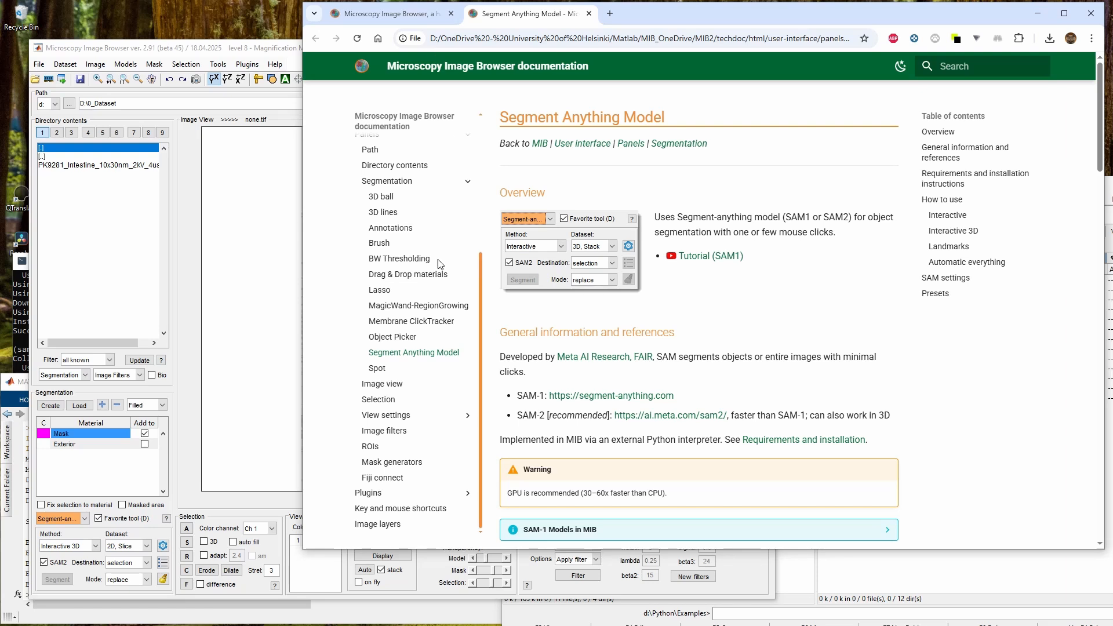
scroll(444, 388, down, 5)
scroll(382, 313, up, 3)
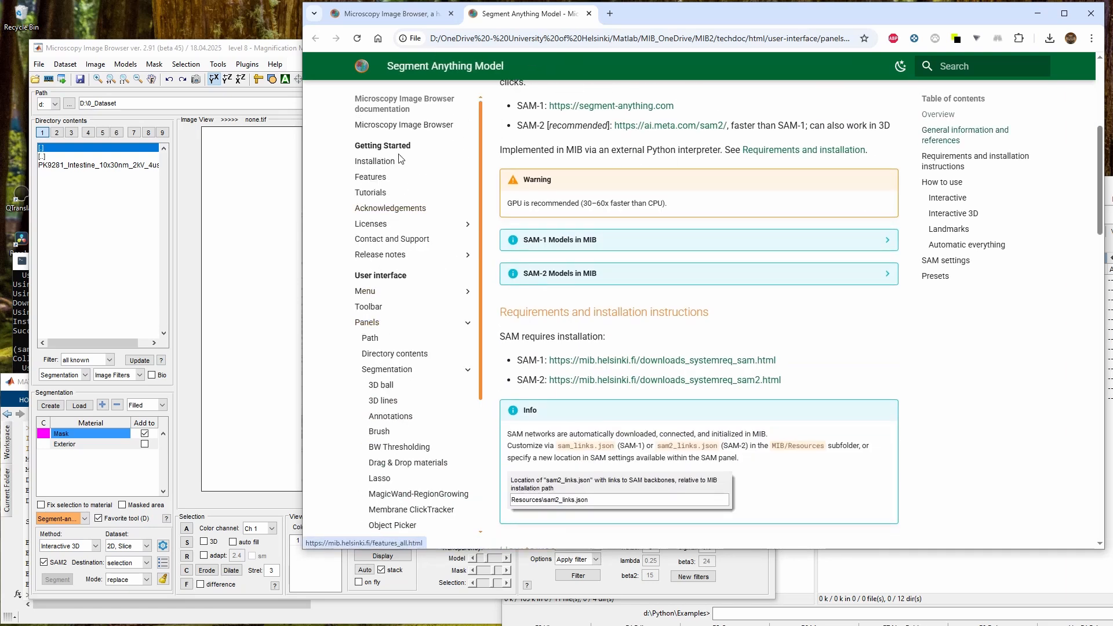
scroll(400, 160, up, 2)
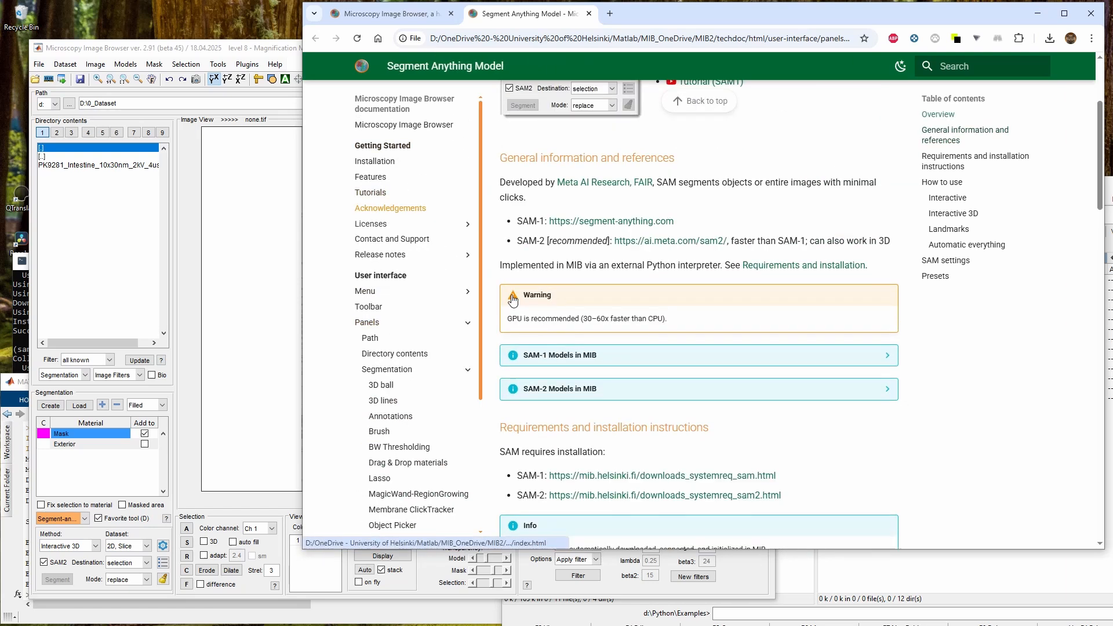
click(368, 294)
scroll(373, 324, down, 2)
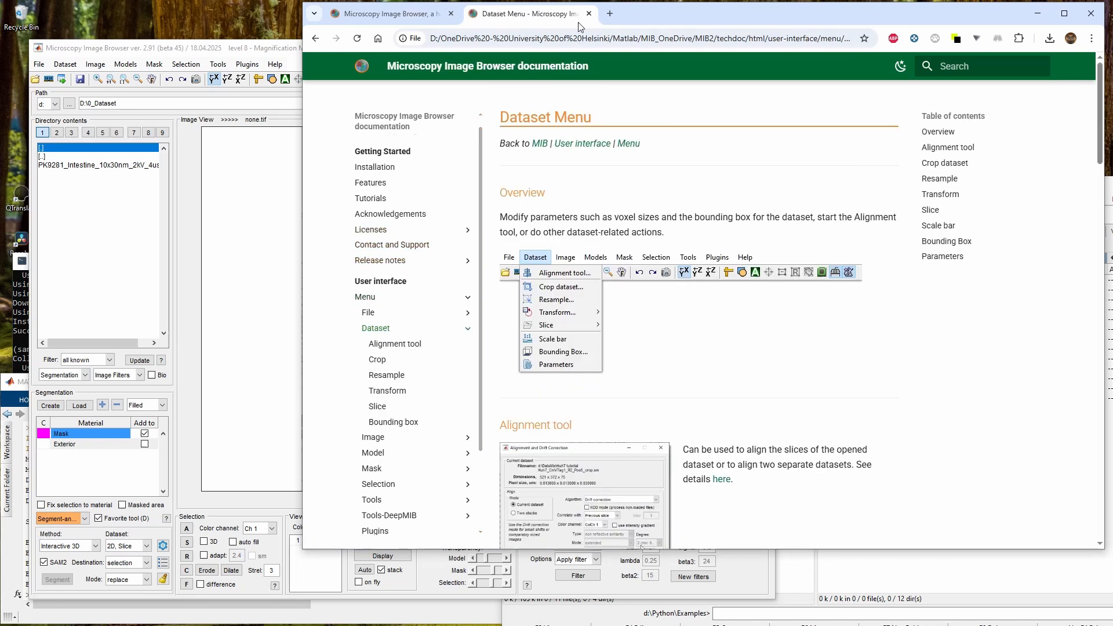
Highlight the JSON file for custom networks section on the SAM2 requirements page
click(588, 13)
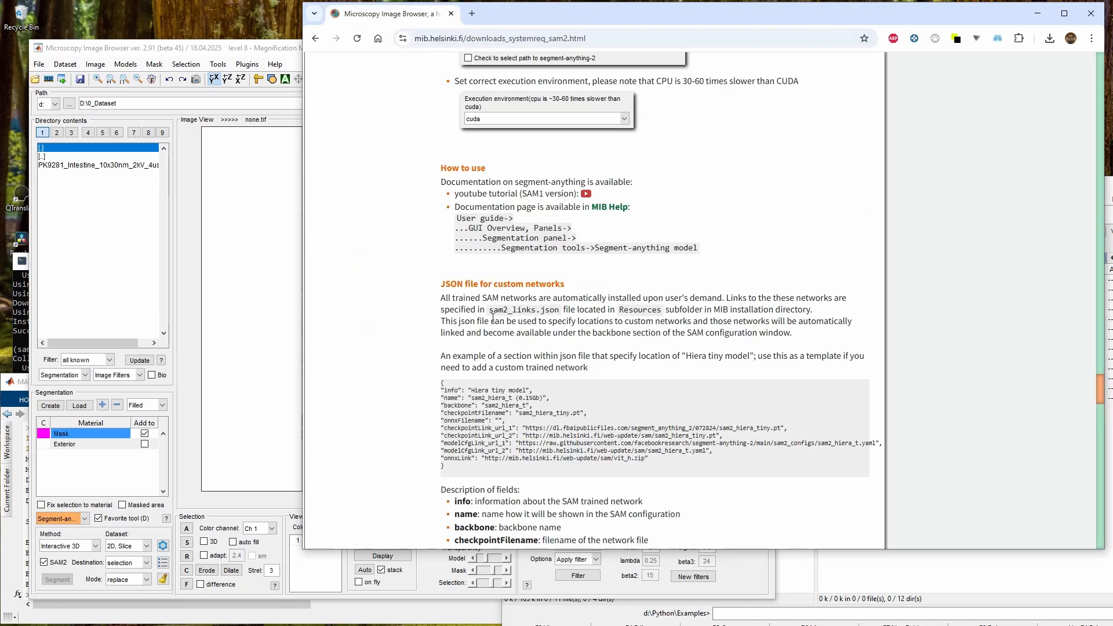
drag(443, 283, 501, 473)
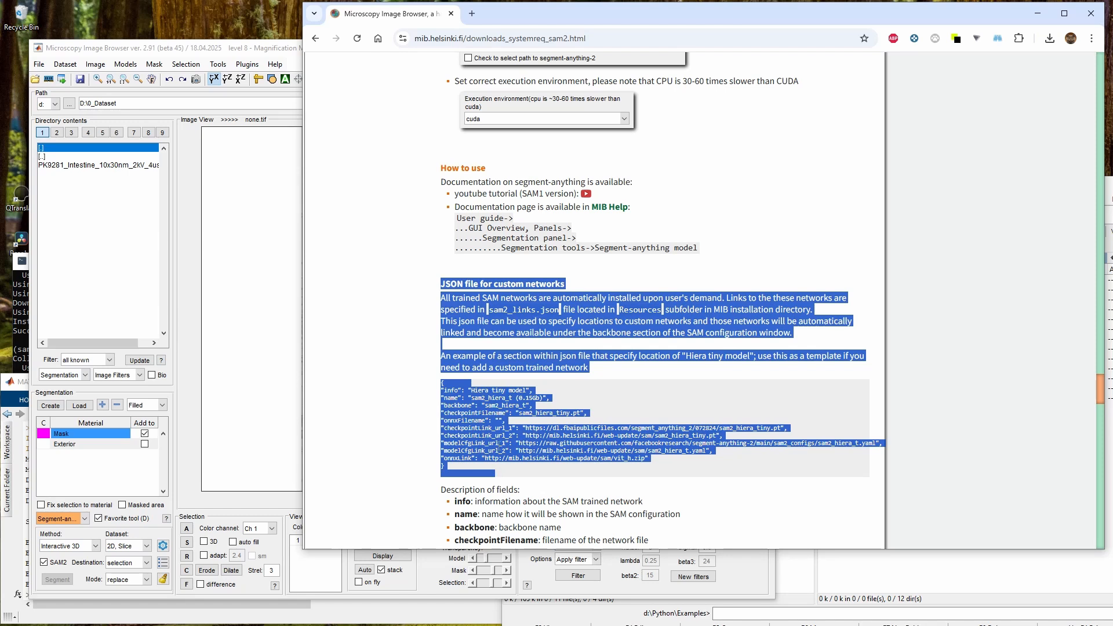
scroll(499, 446, down, 1)
click(472, 268)
drag(440, 226, 467, 275)
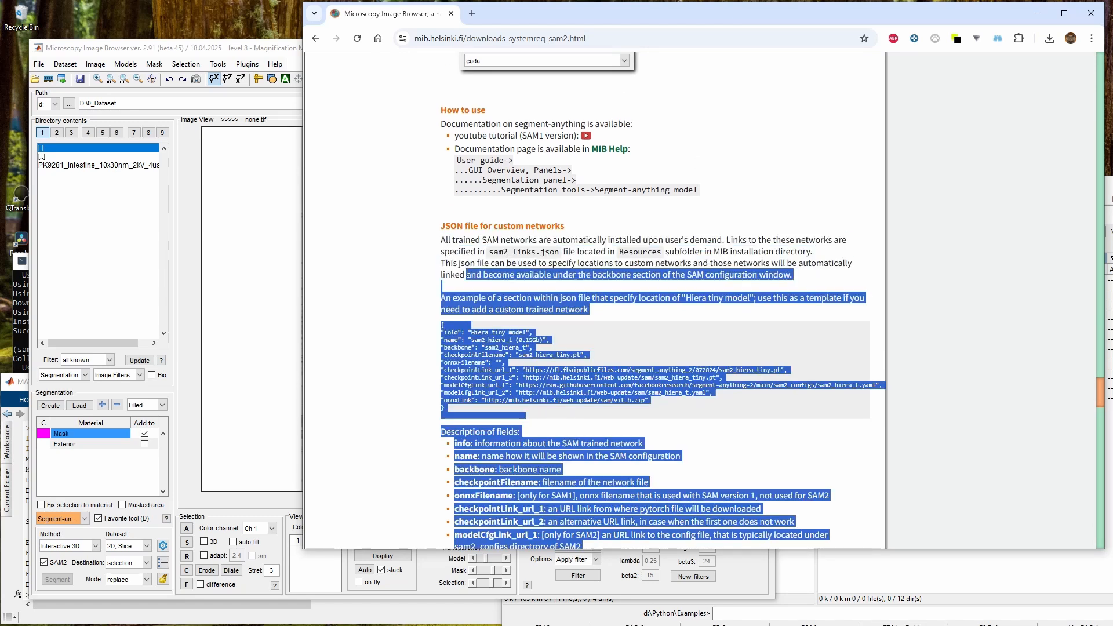
Highlight the sam2_links.json example and its Resources folder location in the JSON section of the requirements page
click(449, 223)
scroll(444, 222, down, 1)
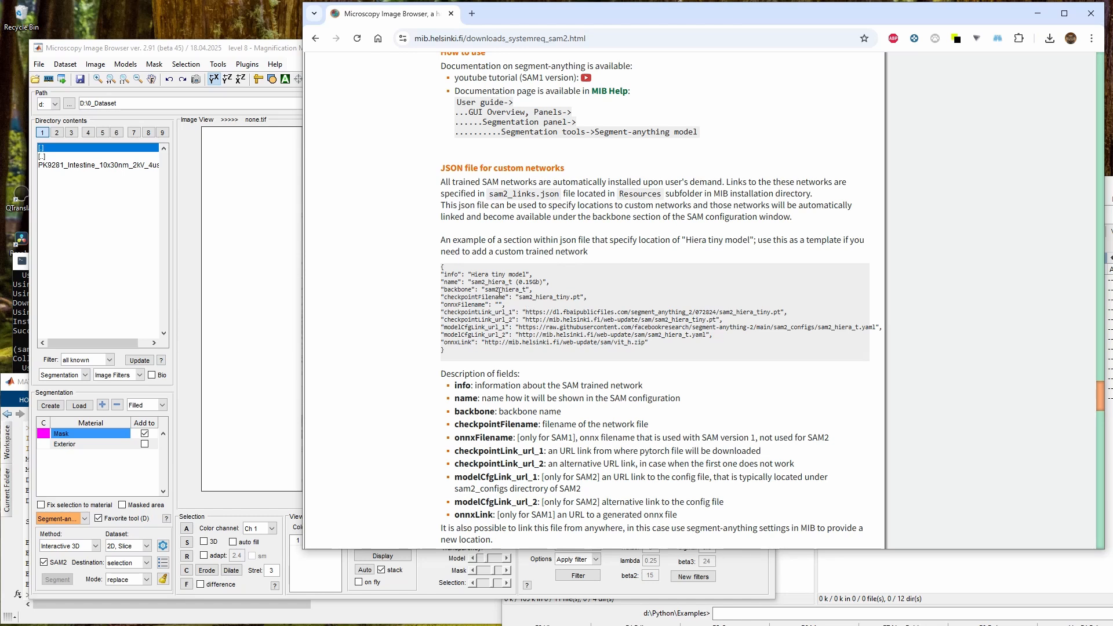
drag(471, 281, 509, 282)
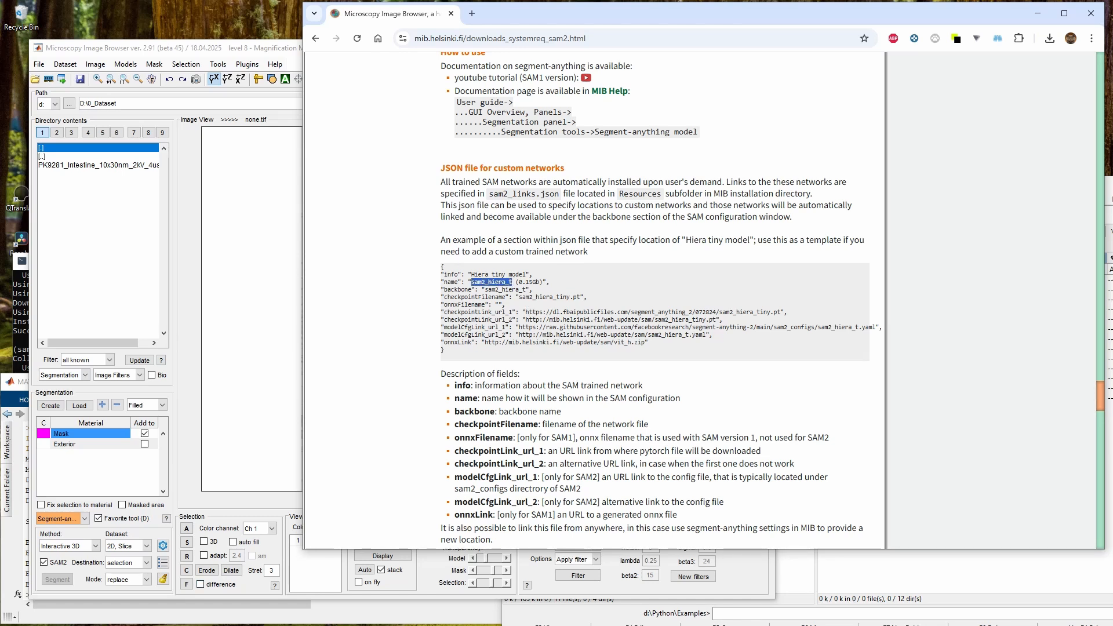
double_click(640, 193)
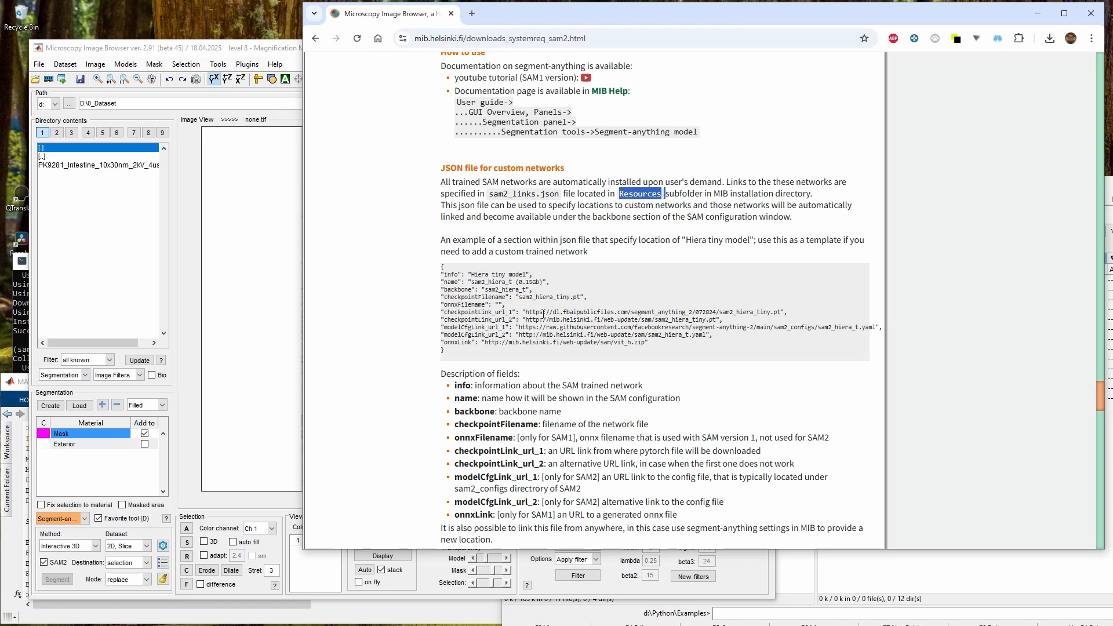
Open sam2_links.json from the Resources folder of the MIB2 installation in the file manager
key(alt+Tab)
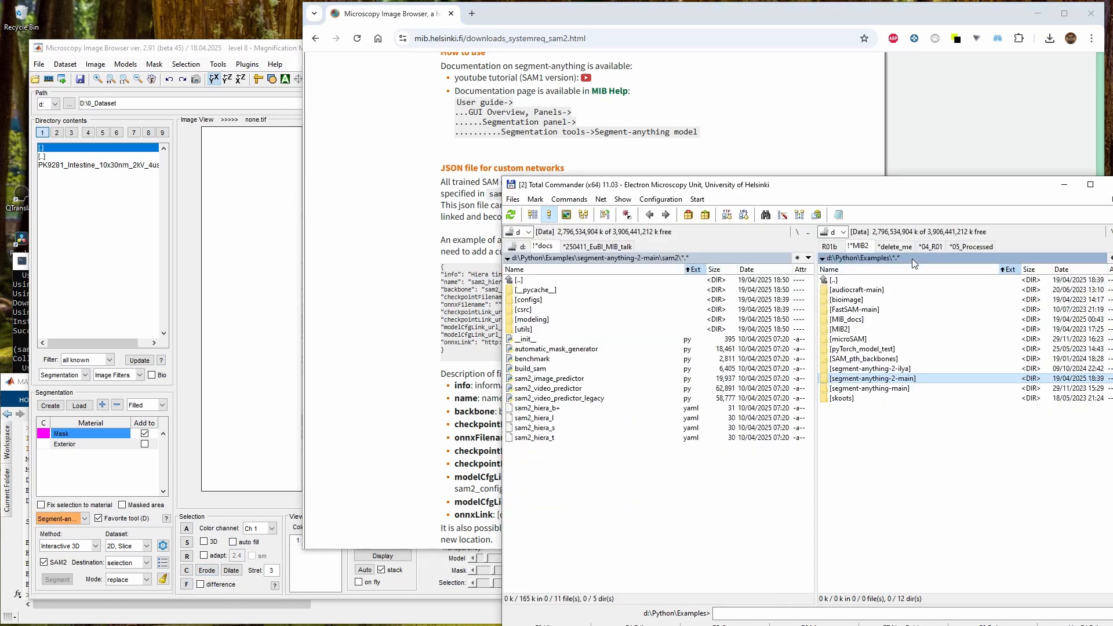
click(857, 246)
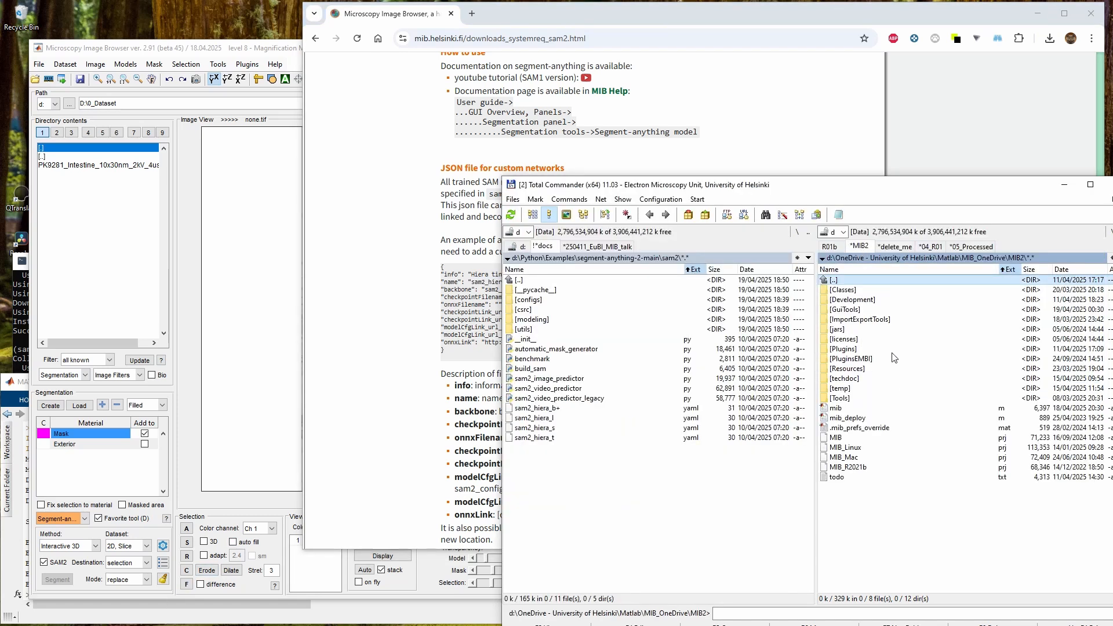
double_click(859, 368)
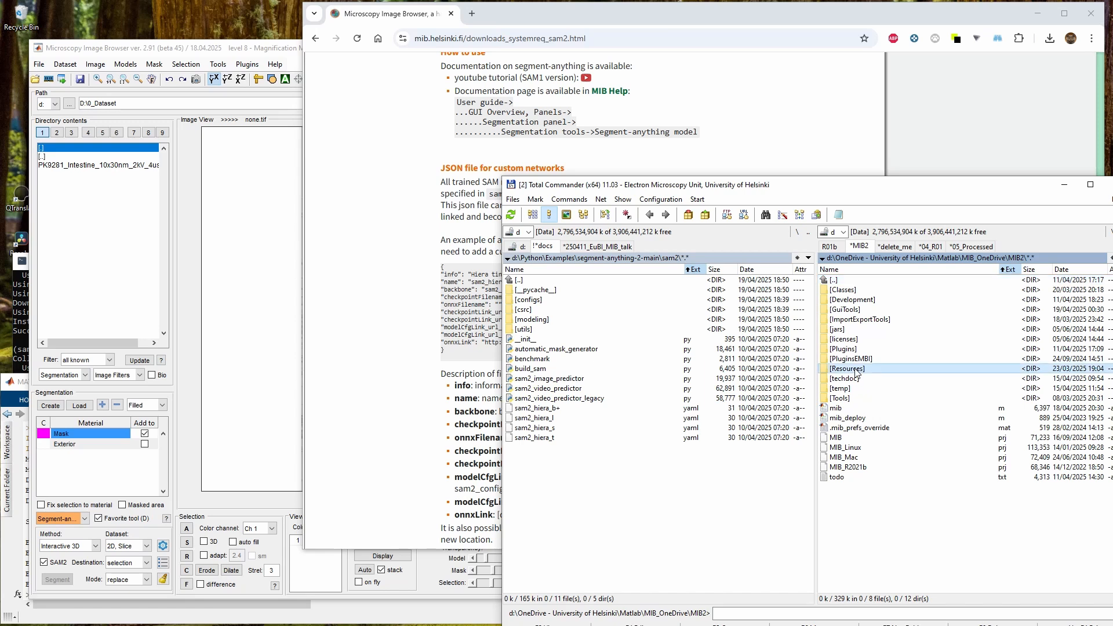
click(850, 537)
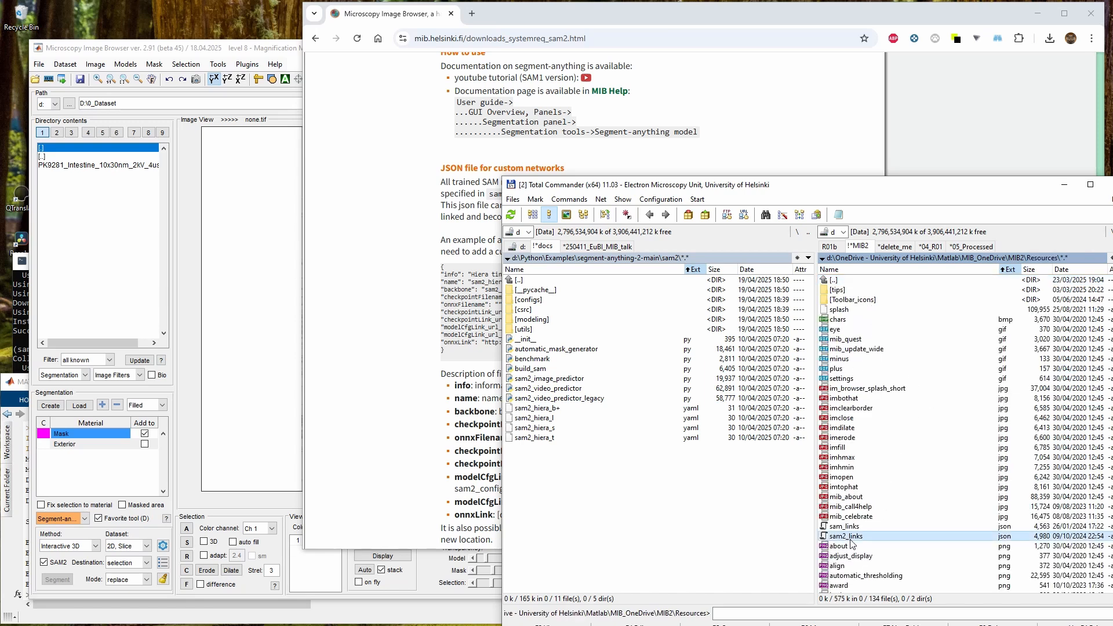
key(Up)
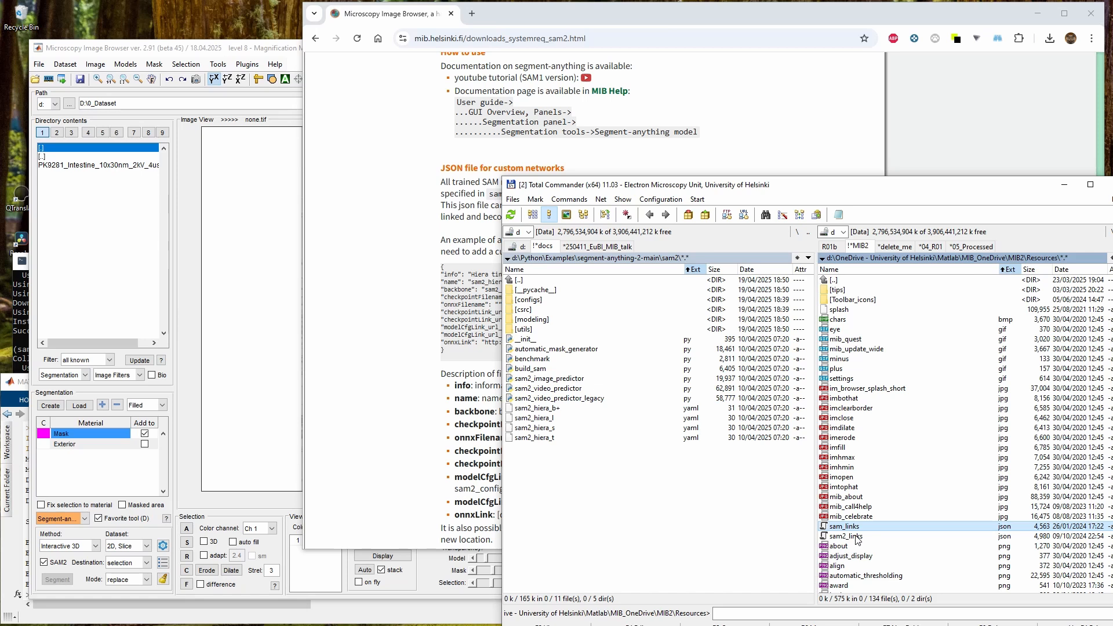
click(857, 538)
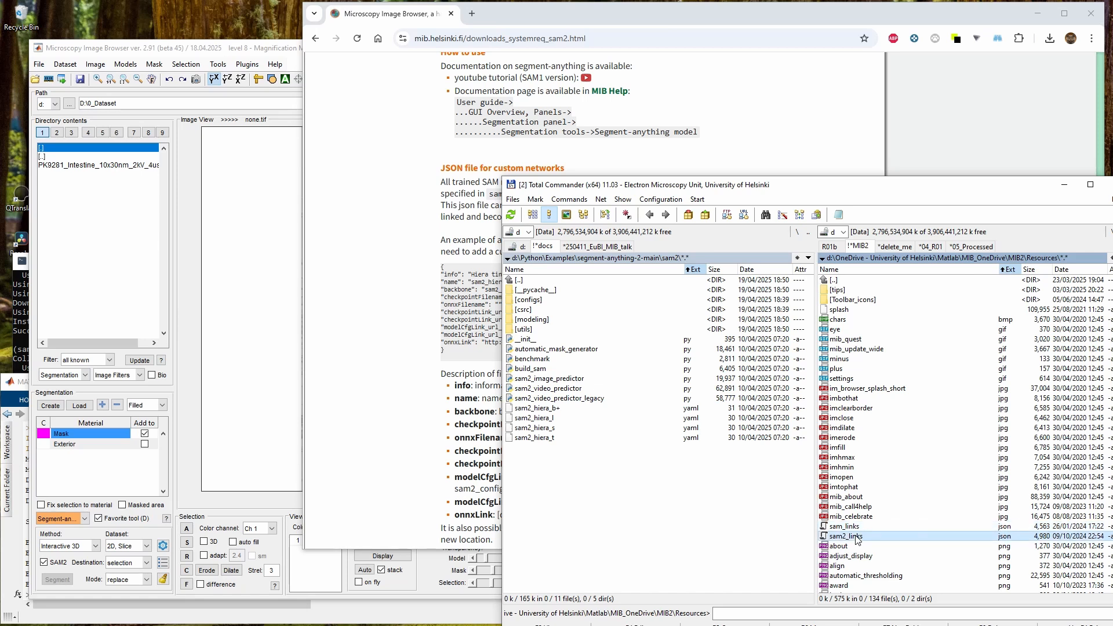
double_click(858, 538)
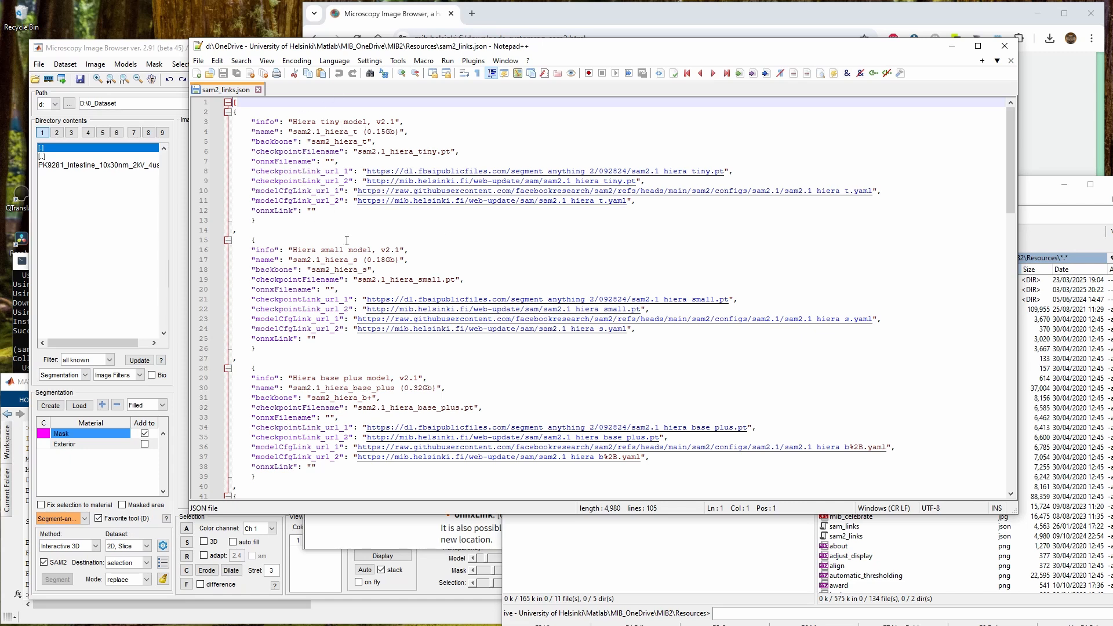
Compare the entries in sam2_links.json with the Hiera tiny example on the documentation page
click(284, 132)
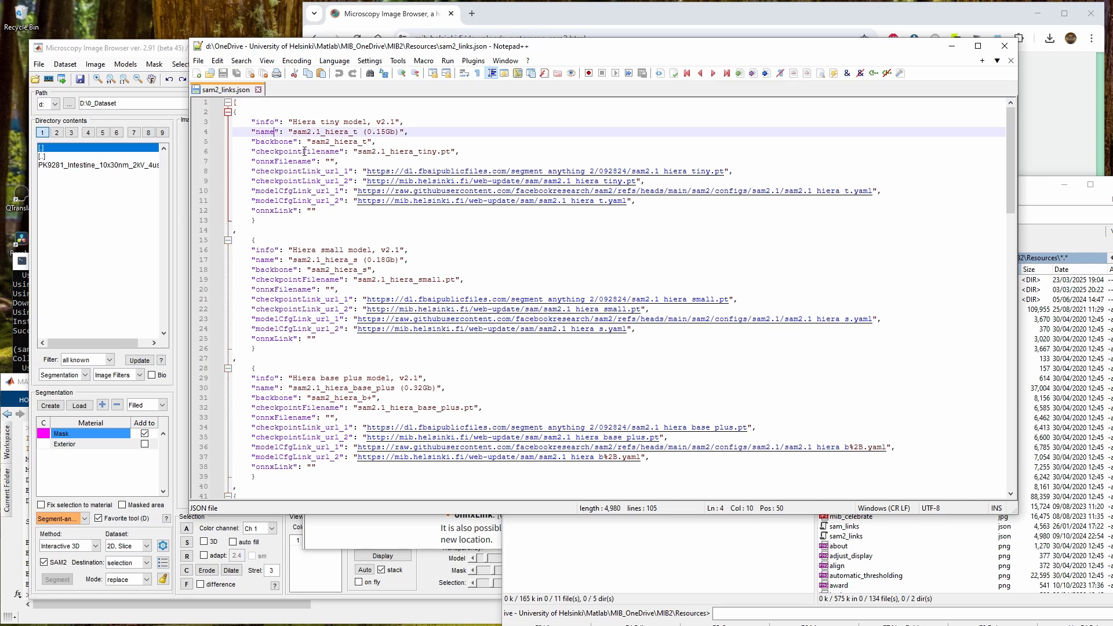
click(282, 181)
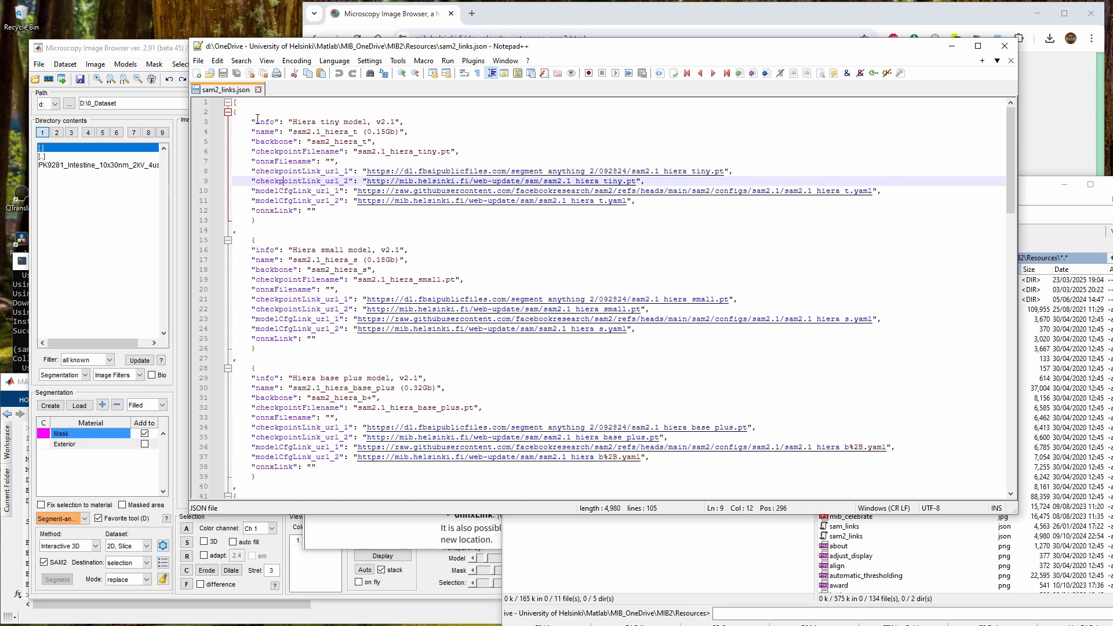
drag(442, 52, 753, 103)
click(426, 282)
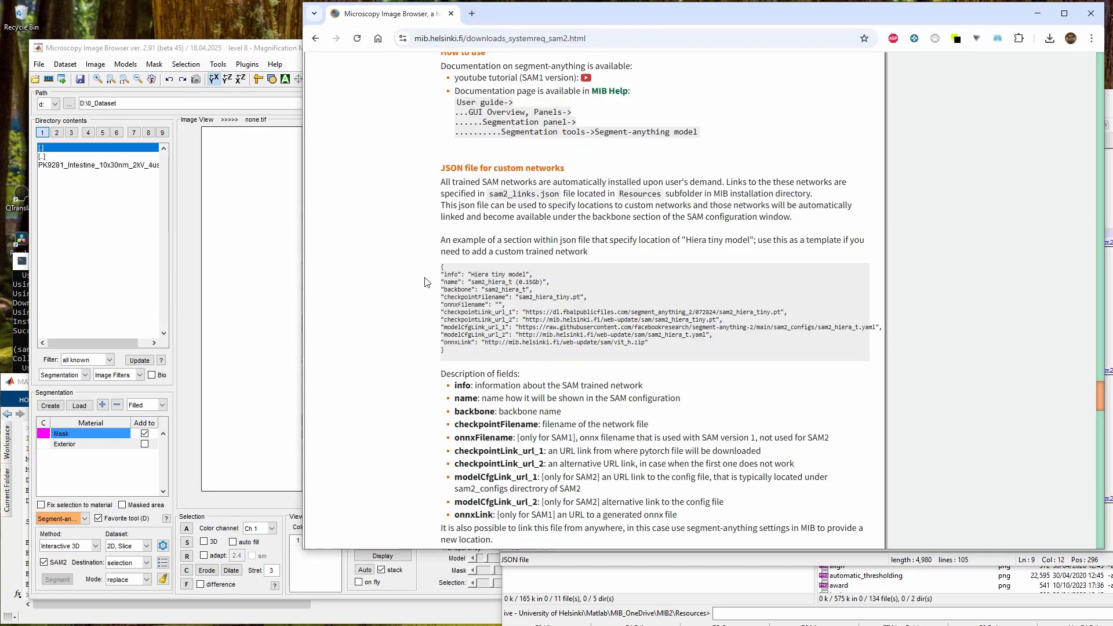
scroll(476, 441, down, 2)
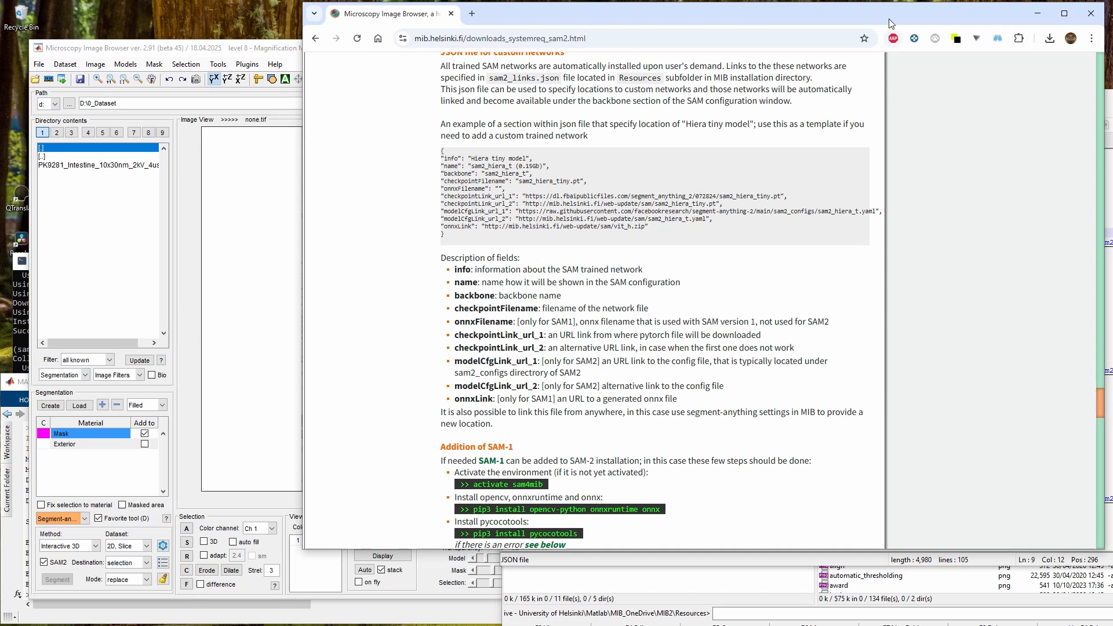
drag(888, 18, 621, 39)
drag(981, 103, 716, 91)
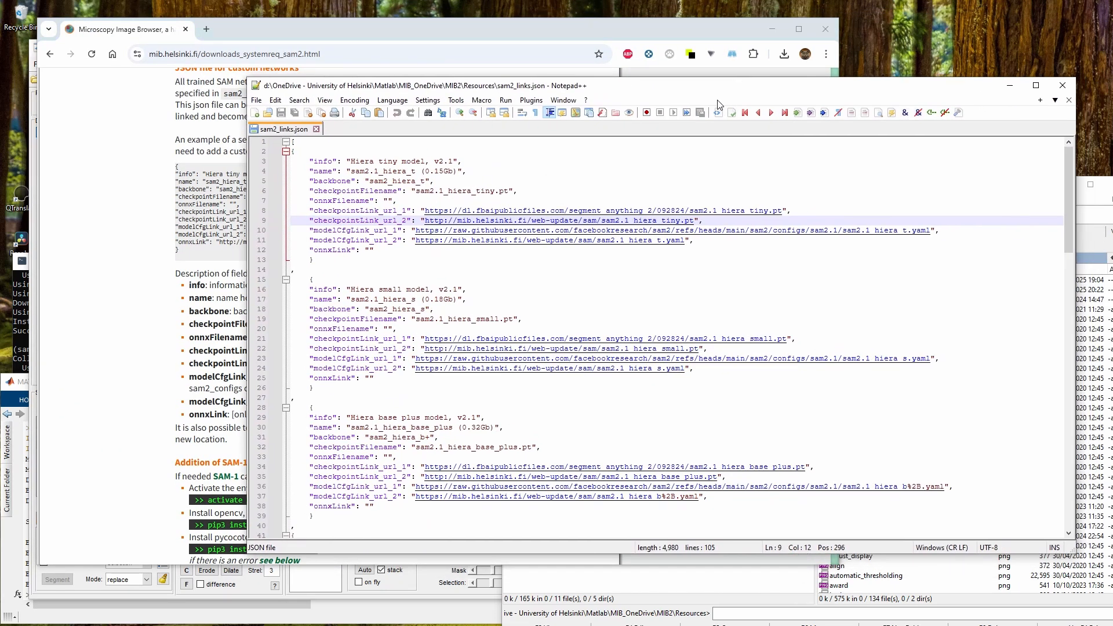
Examine the checkpointLink and modelCfgLink fields of the Hiera tiny entry, then close sam2_links.json
double_click(340, 211)
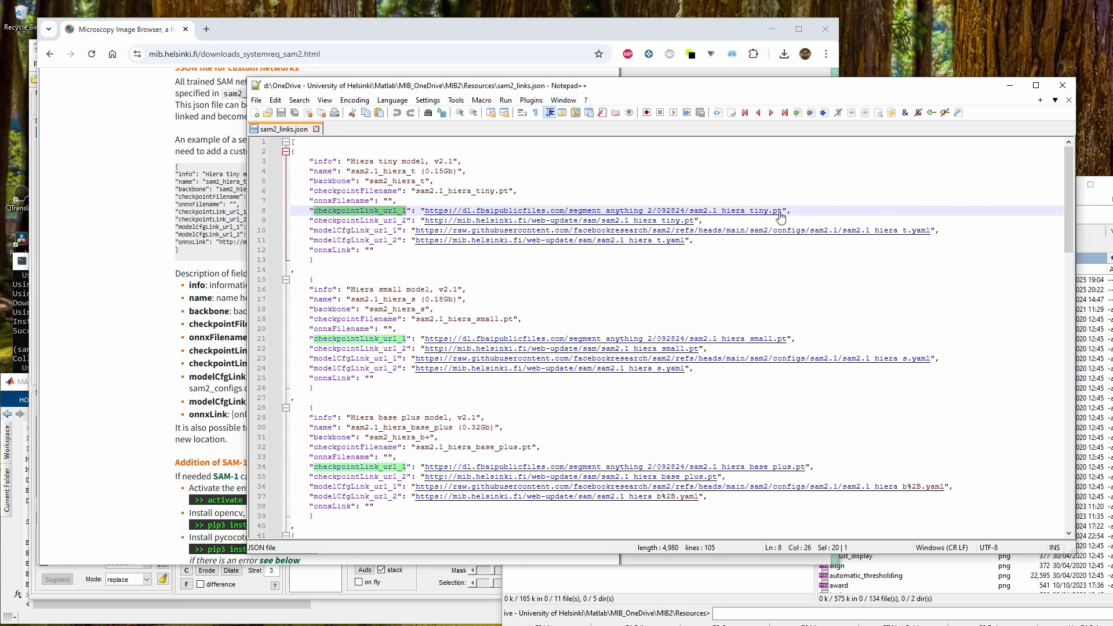
double_click(352, 230)
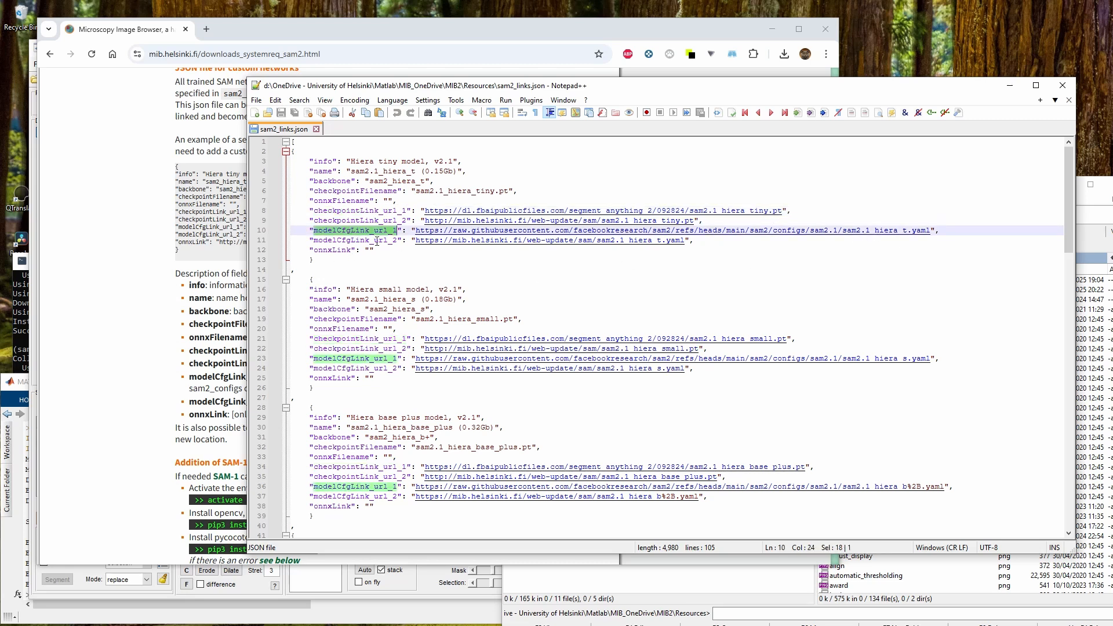
click(365, 211)
click(365, 220)
click(366, 211)
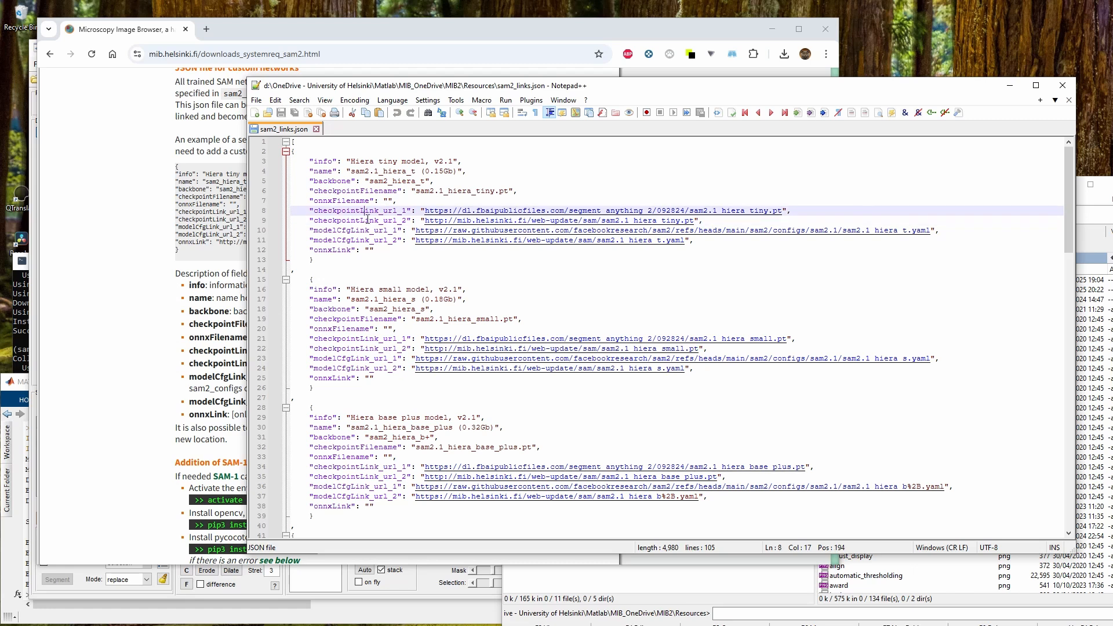
click(365, 221)
click(367, 211)
click(365, 220)
click(365, 230)
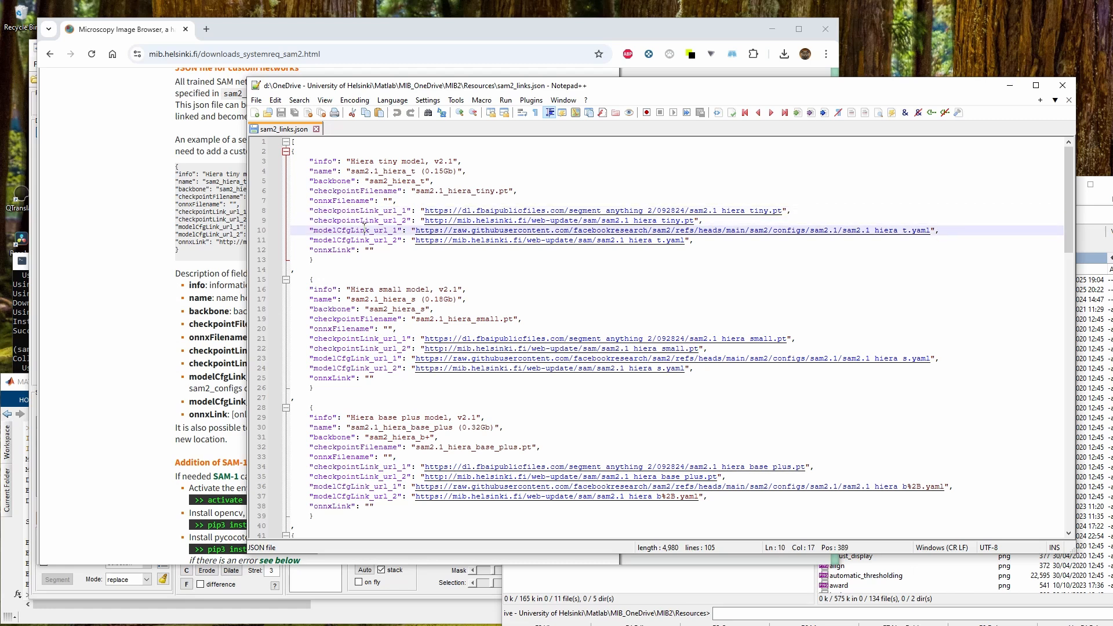
click(351, 240)
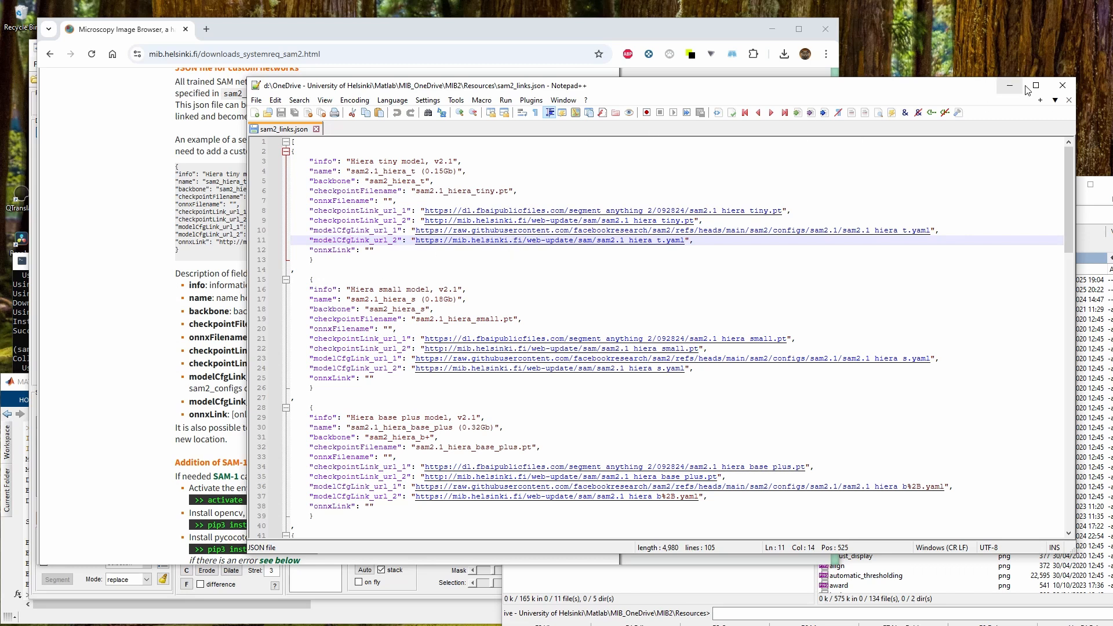
click(1063, 85)
Examine the Addition of SAM-1 instructions on the requirements page
scroll(301, 340, down, 4)
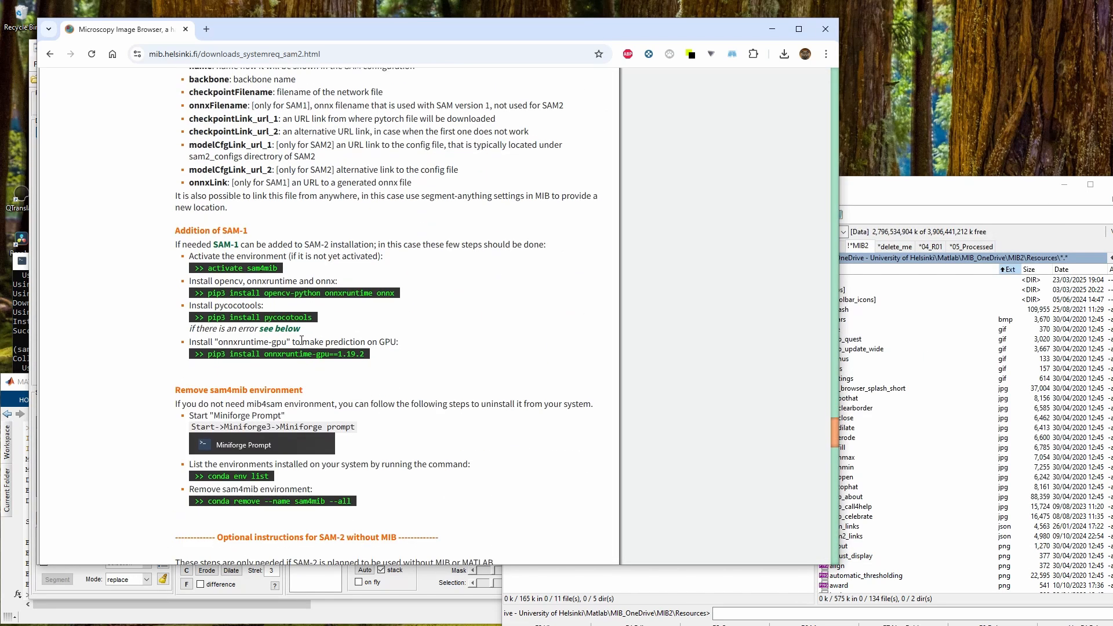
drag(174, 235, 440, 540)
click(278, 221)
double_click(229, 230)
drag(387, 33, 654, 14)
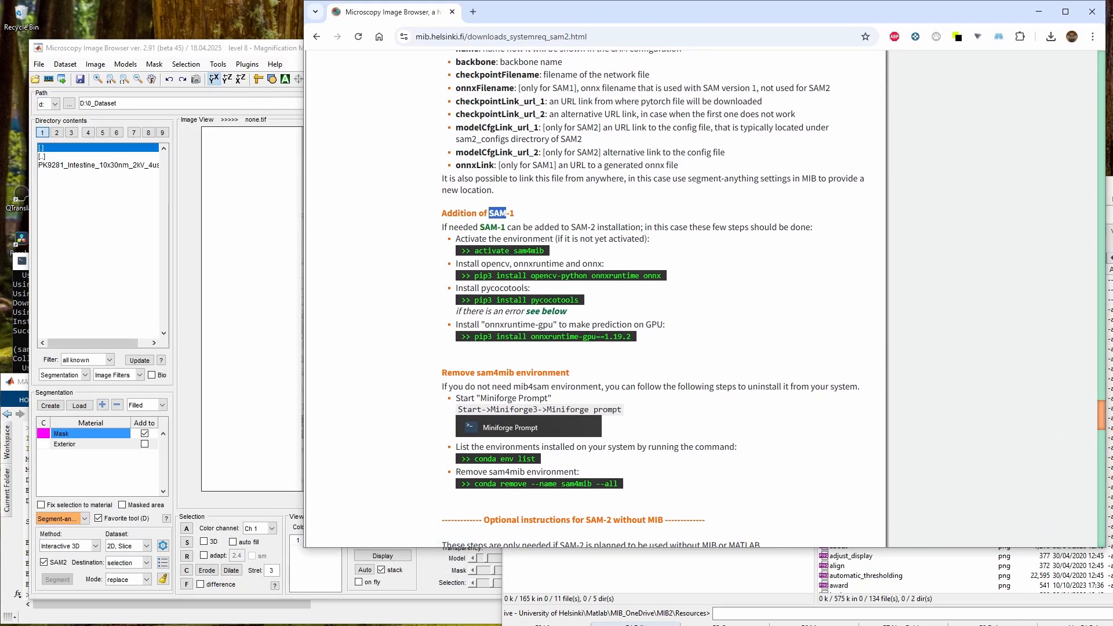
Install opencv-python, onnxruntime and onnx with pip3 in the sam4mib Miniforge Prompt
key(alt+Tab)
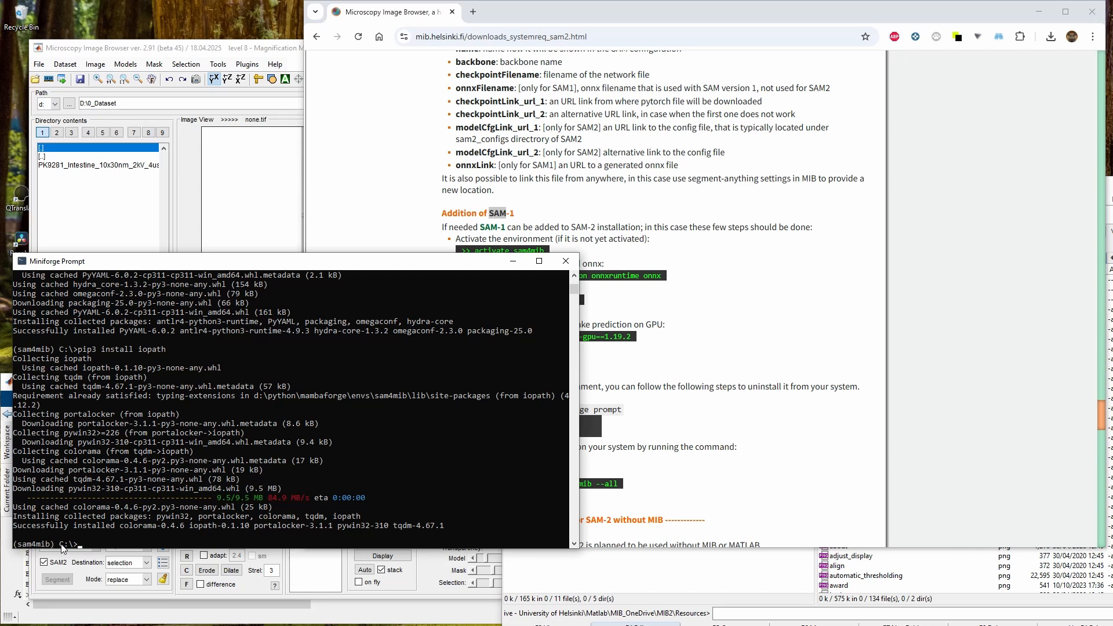
click(474, 250)
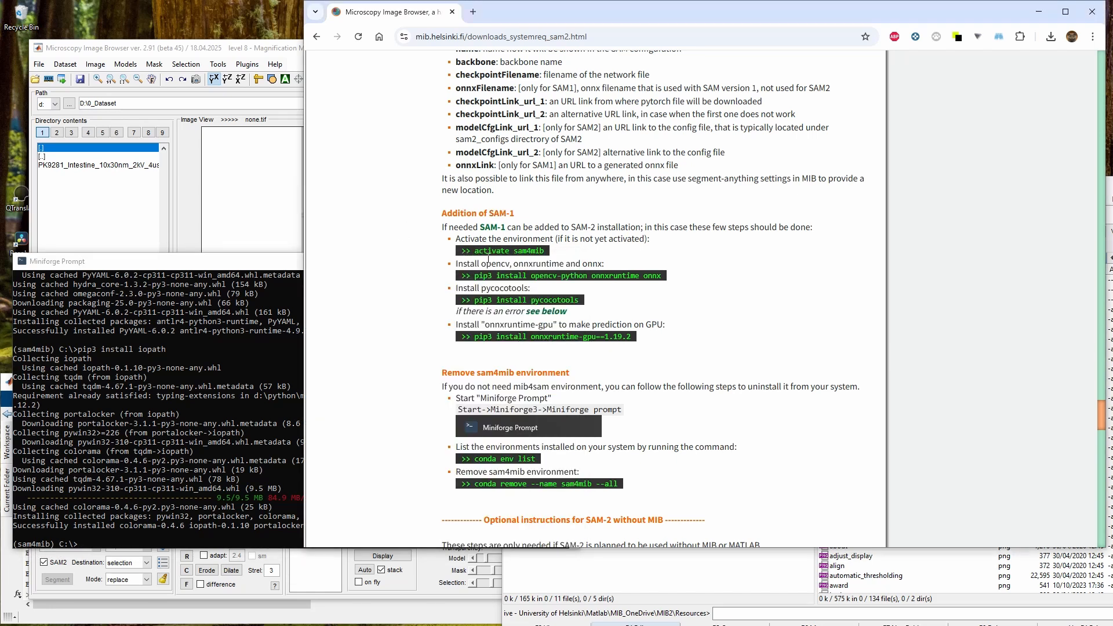
drag(474, 250, 548, 251)
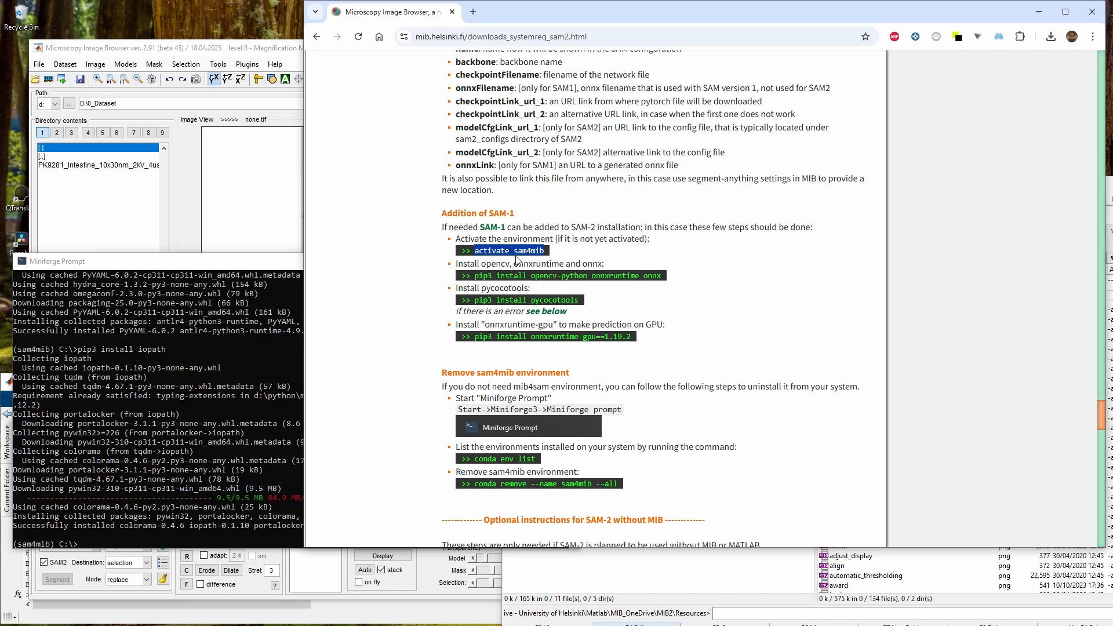
click(486, 284)
drag(474, 276, 661, 276)
key(ctrl+c)
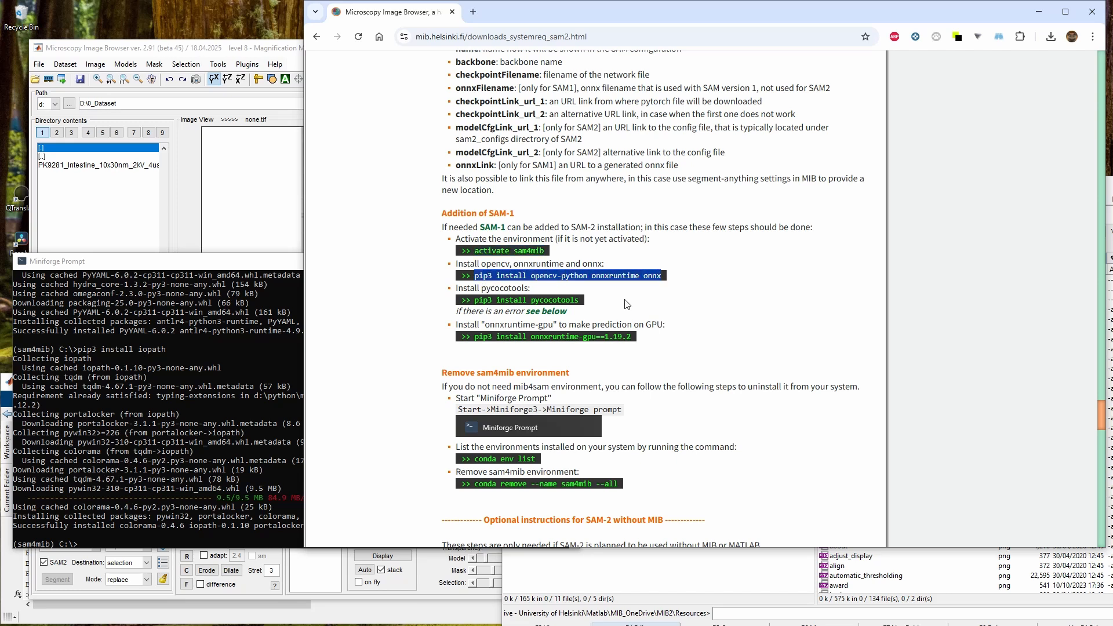
click(130, 529)
right_click(130, 528)
key(Return)
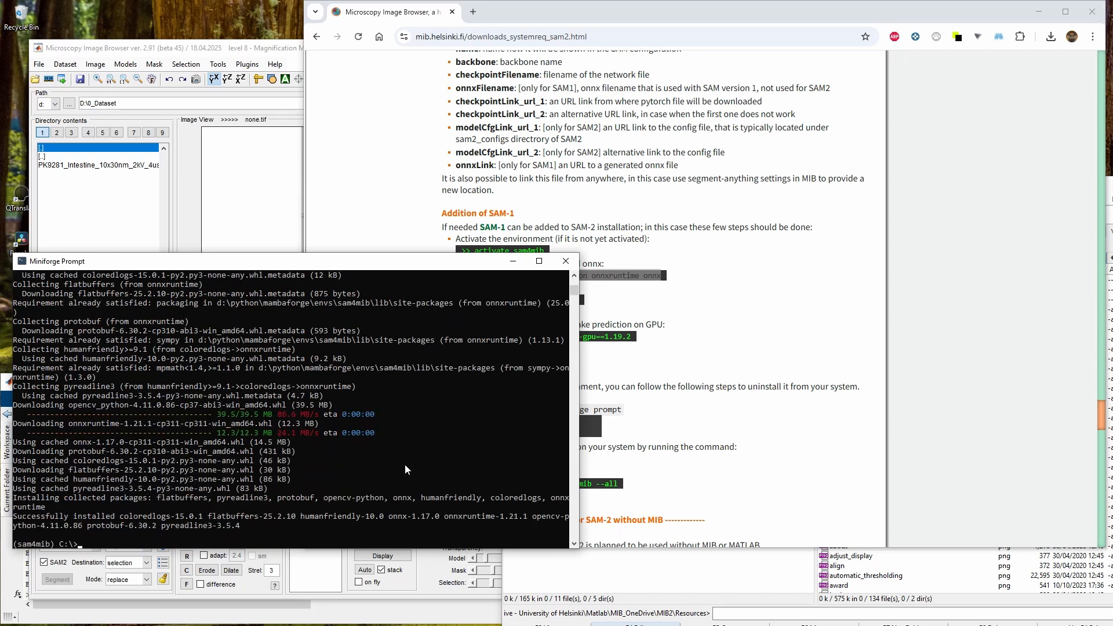
Install pycocotools with pip3 in the Miniforge Prompt
click(494, 227)
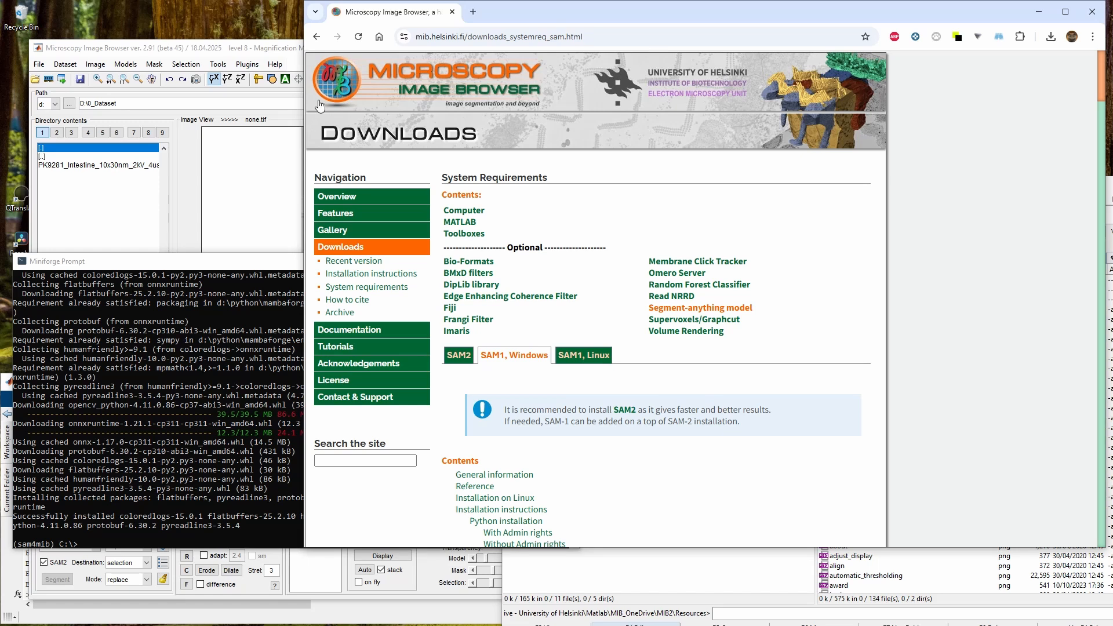
click(316, 36)
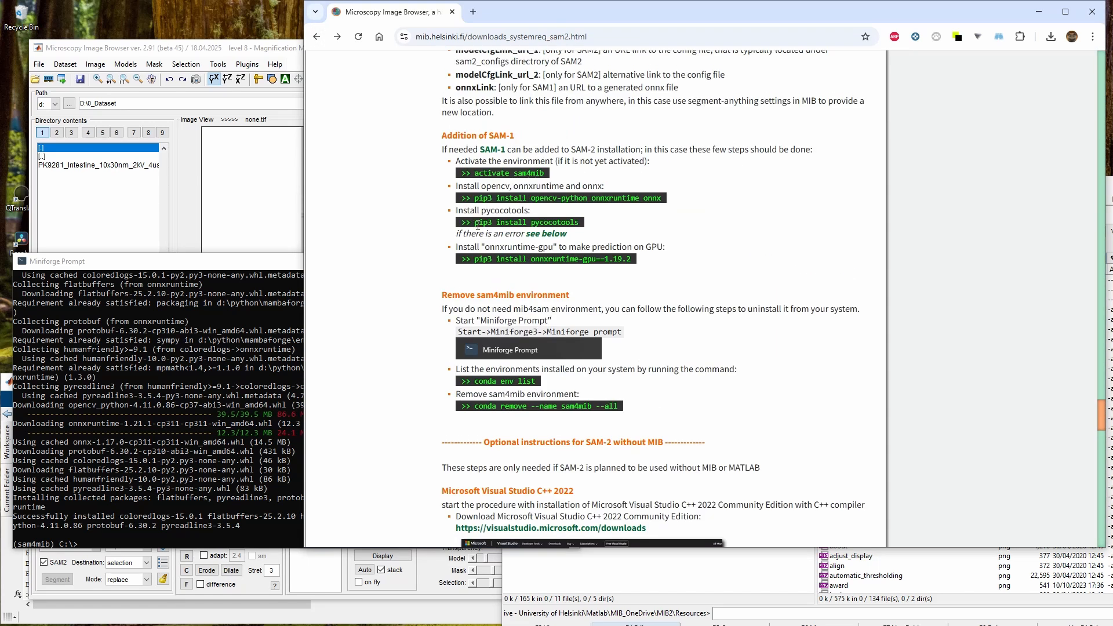
drag(477, 226, 598, 231)
key(ctrl+c)
click(222, 446)
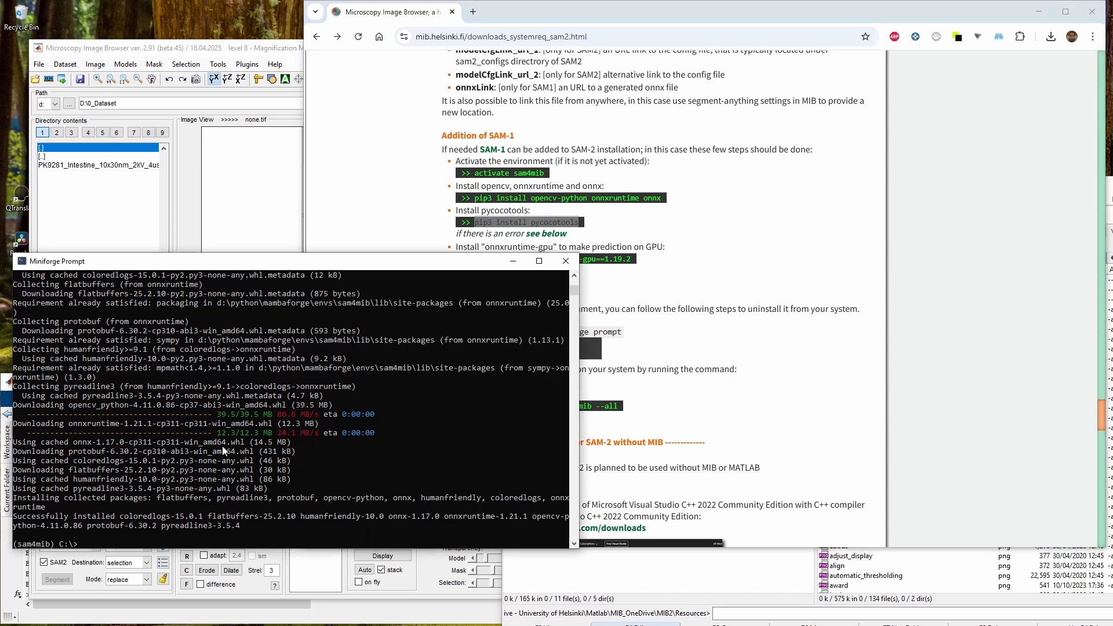
key(ctrl+v)
key(Return)
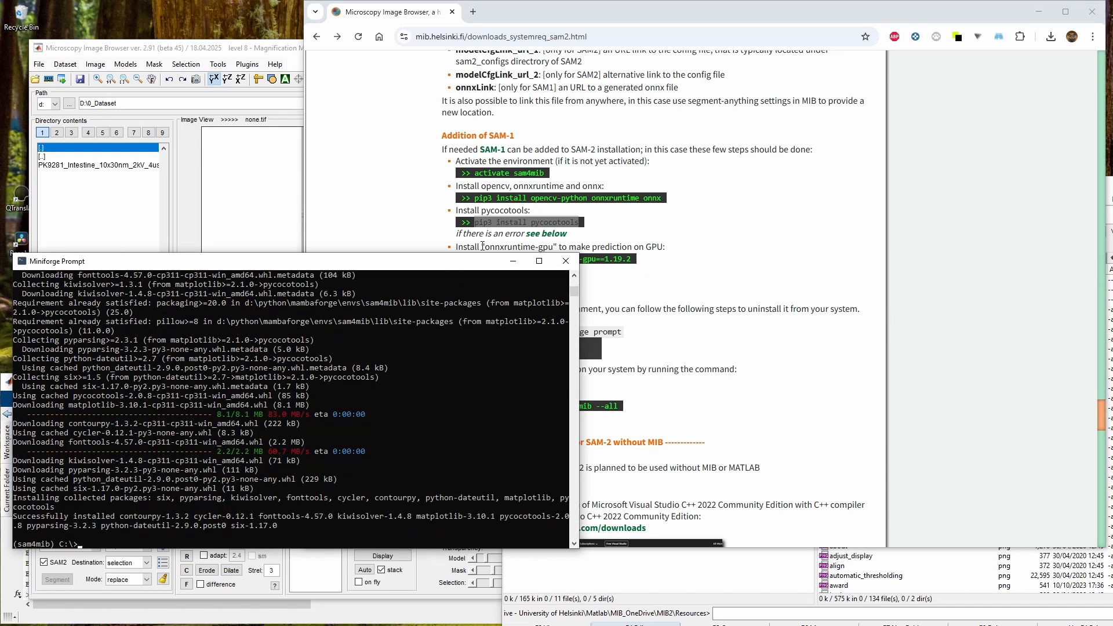
Install onnxruntime-gpu==1.19.2 with pip3 in the Miniforge Prompt
click(482, 246)
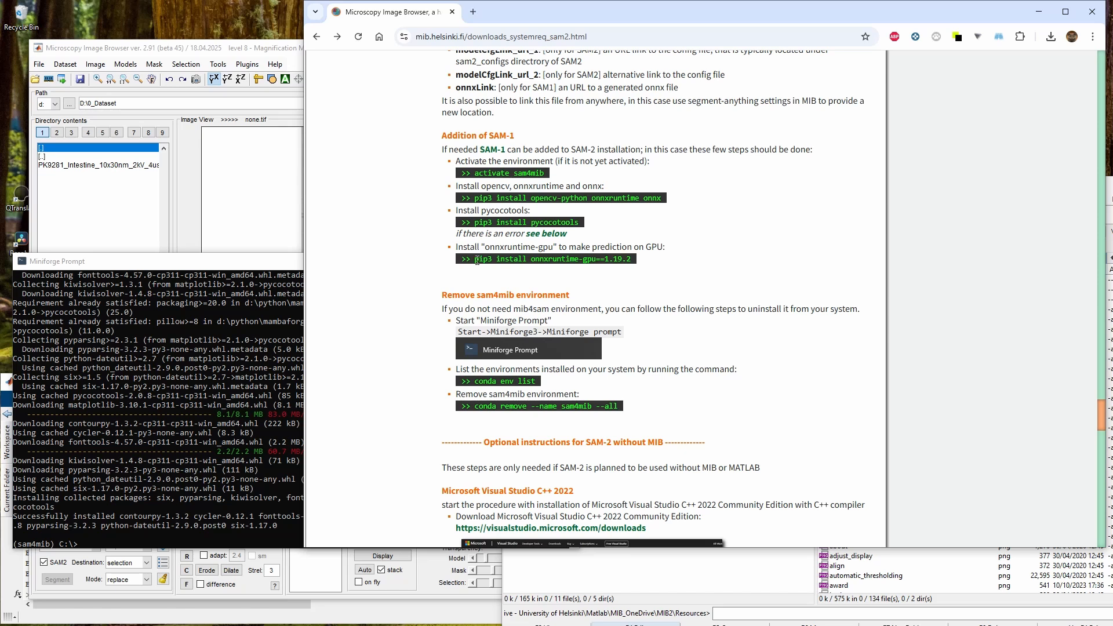
drag(477, 260, 607, 267)
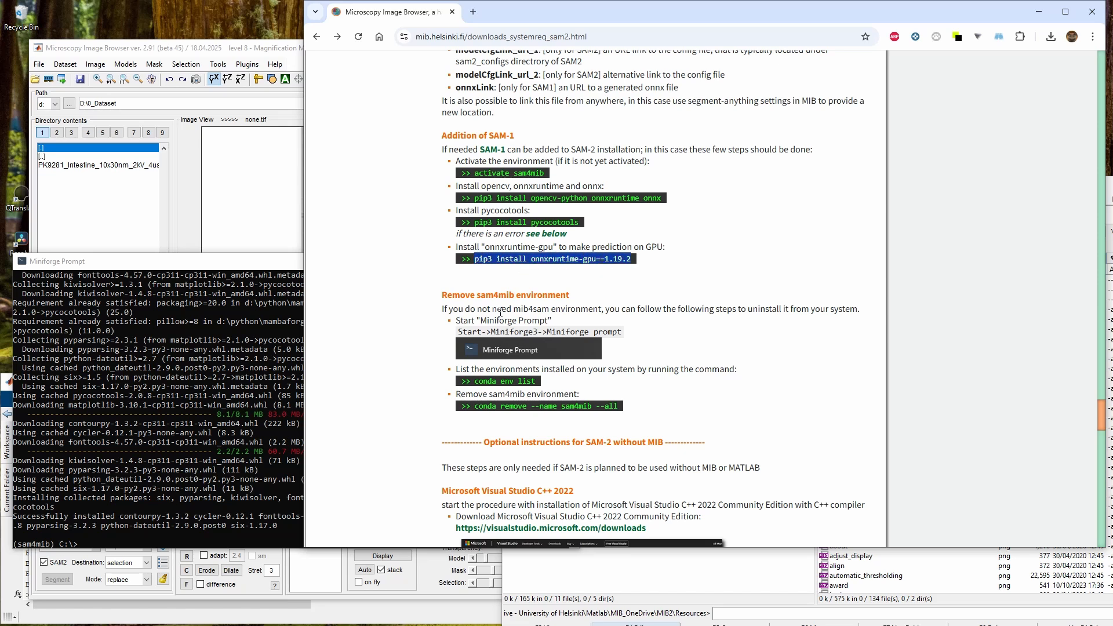
click(170, 485)
key(ctrl+v)
key(Return)
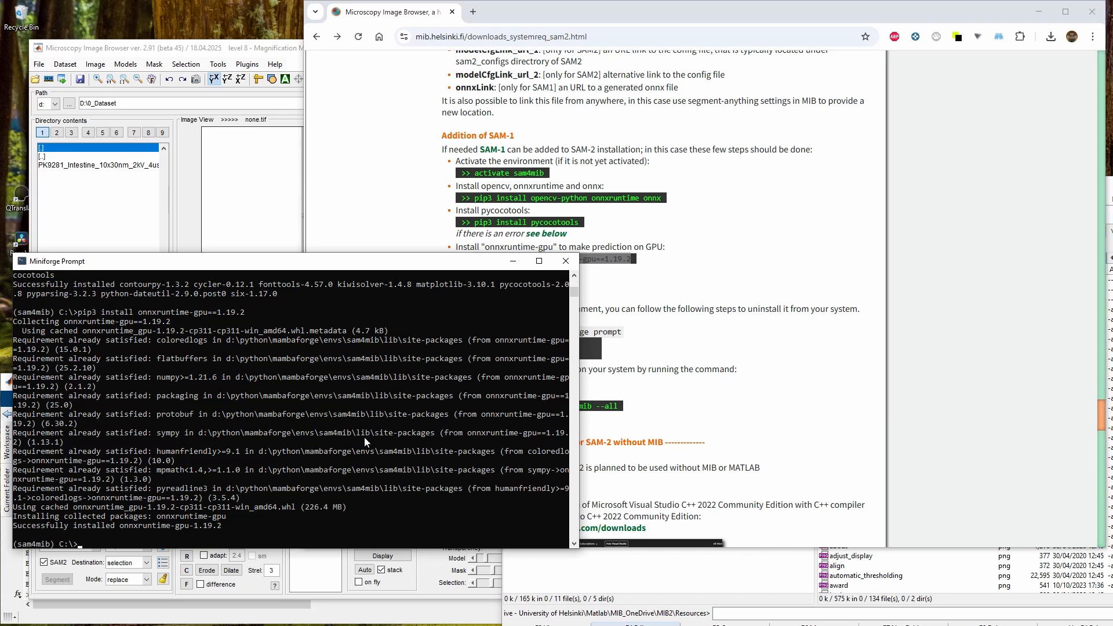
Examine the Microsoft Visual Studio C++ 2022 instructions on the requirements page
click(768, 313)
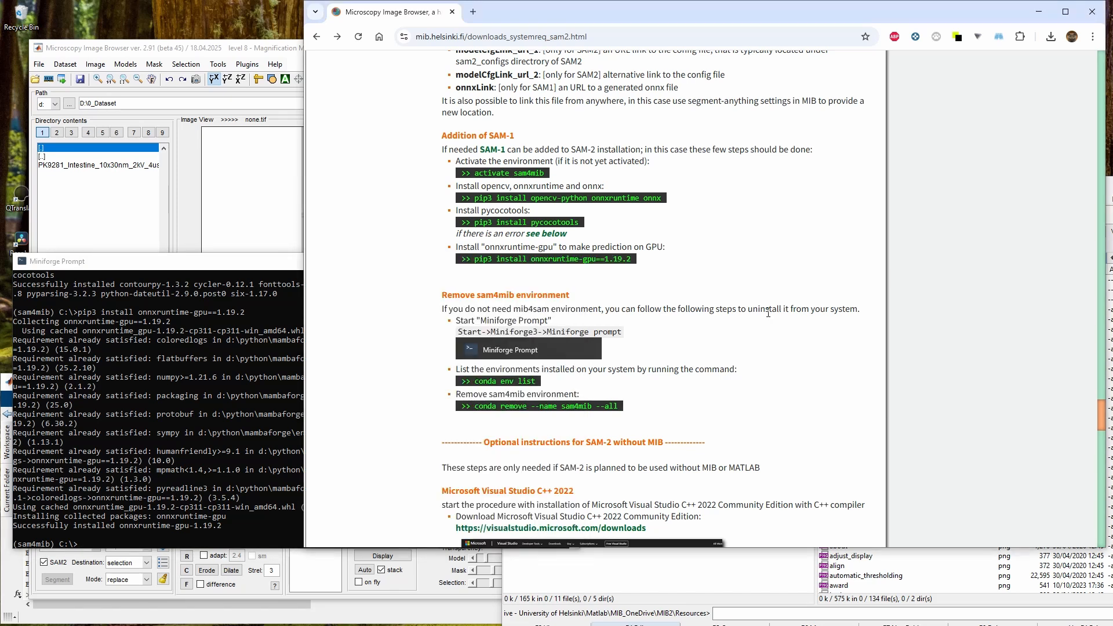
scroll(565, 400, down, 4)
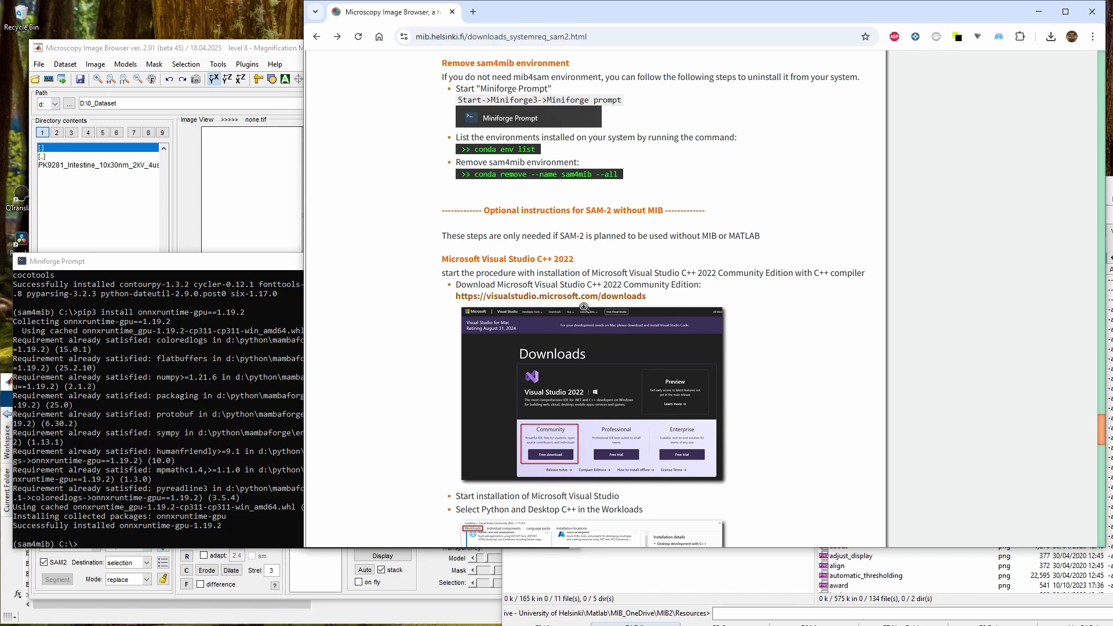
Scroll through the Visual Studio C++ and NVidia CUDA toolkit sections of the SAM2 requirements page
drag(560, 235, 586, 236)
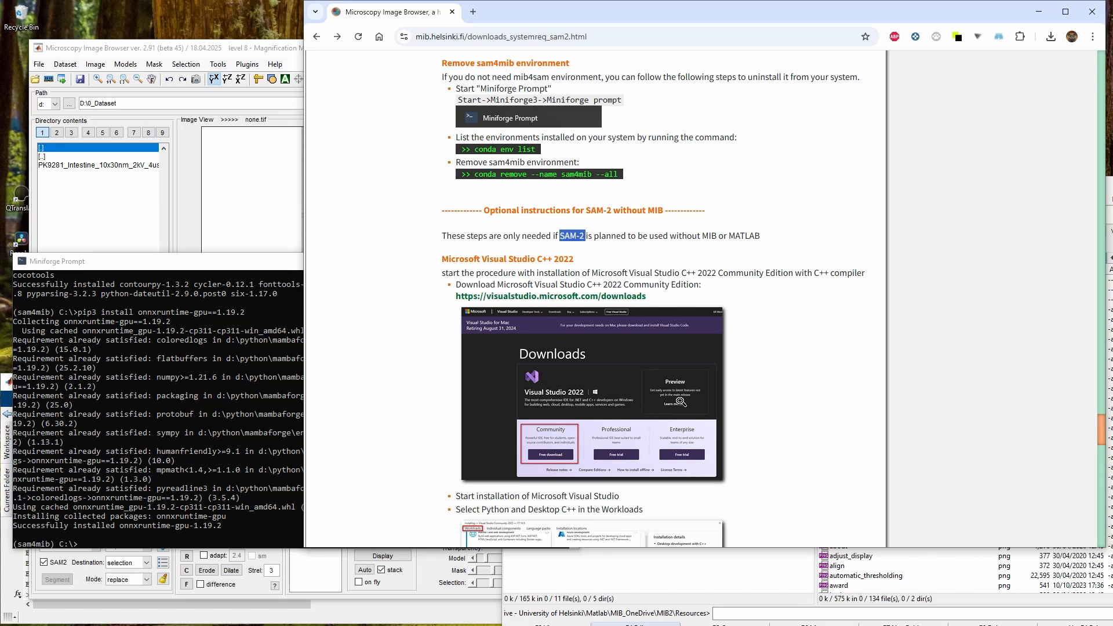
scroll(545, 458, down, 4)
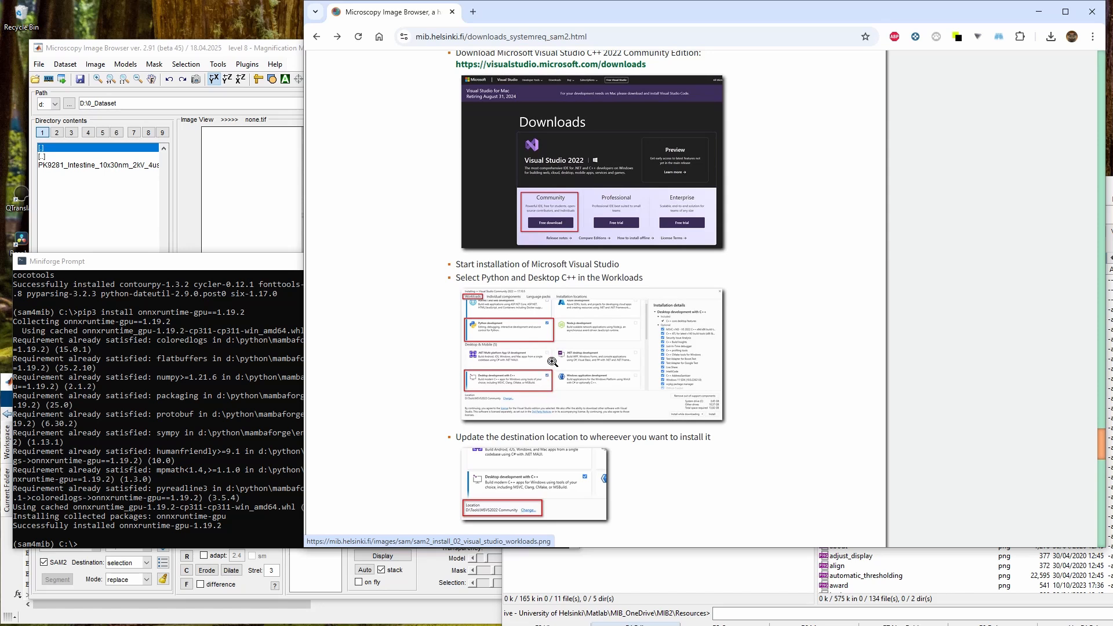
scroll(552, 361, down, 3)
scroll(553, 382, down, 1)
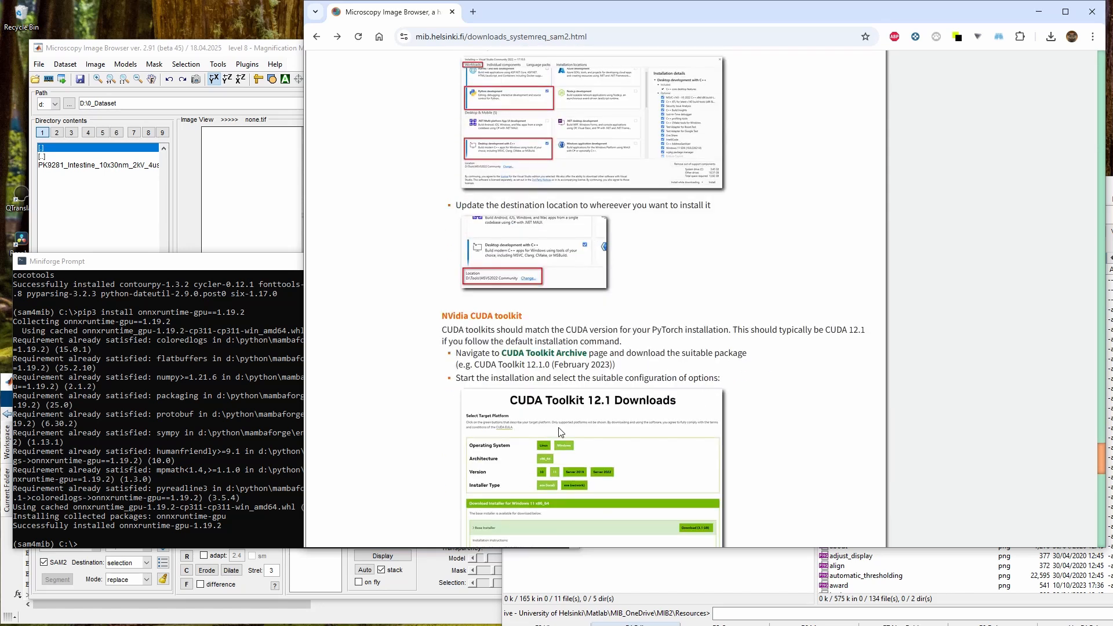
scroll(562, 270, down, 4)
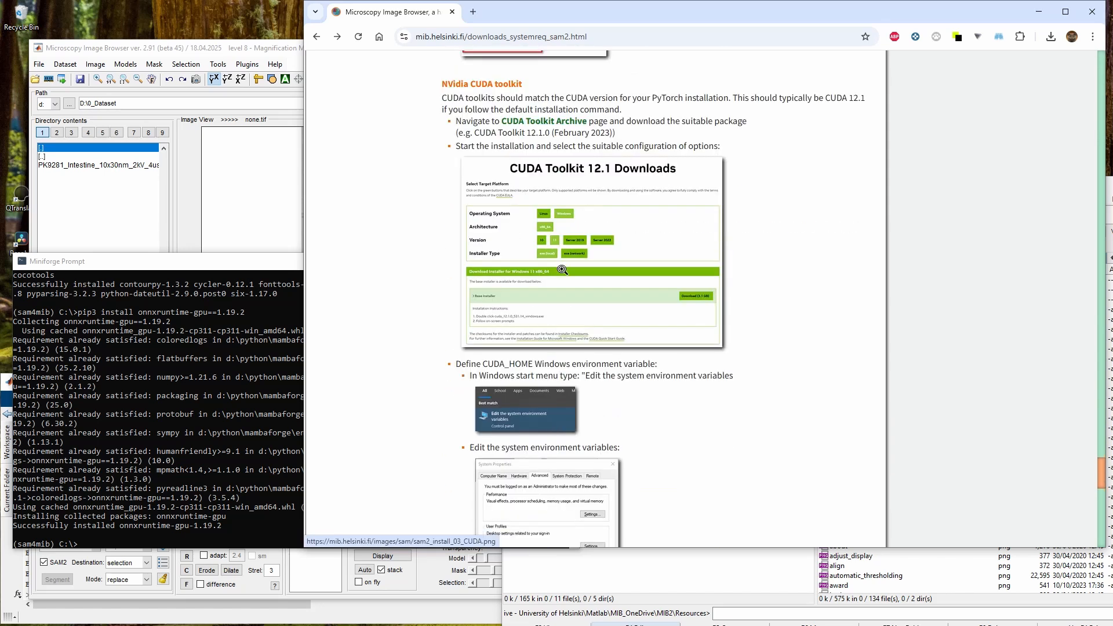
scroll(571, 313, down, 2)
scroll(579, 360, up, 3)
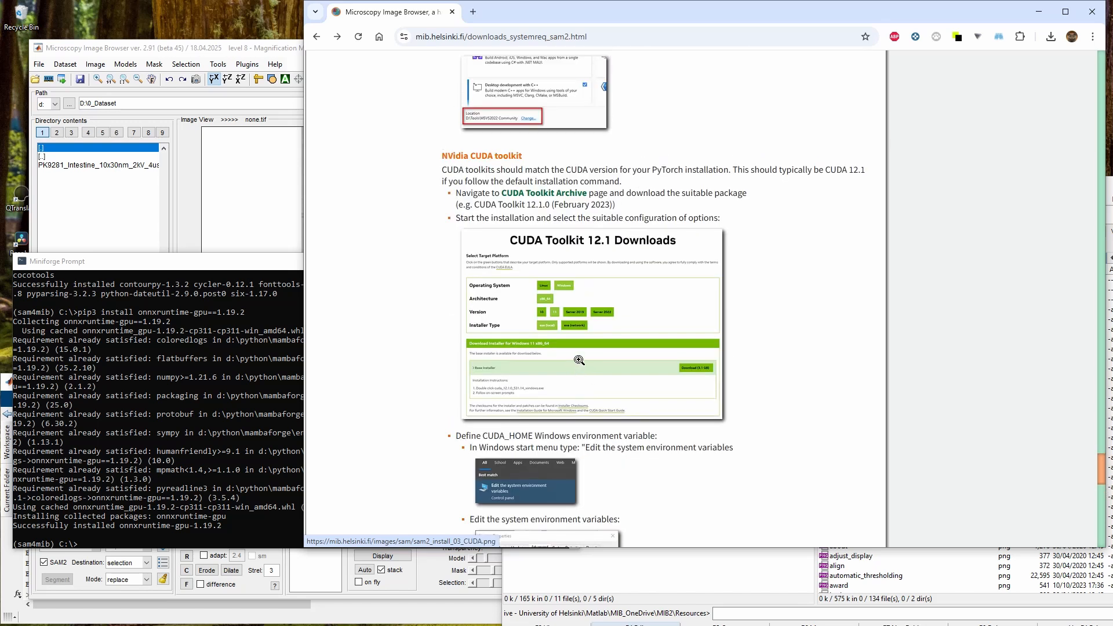
scroll(579, 360, up, 1)
Return to the browser and open the SAM1, Windows tab of the requirements page
click(1038, 12)
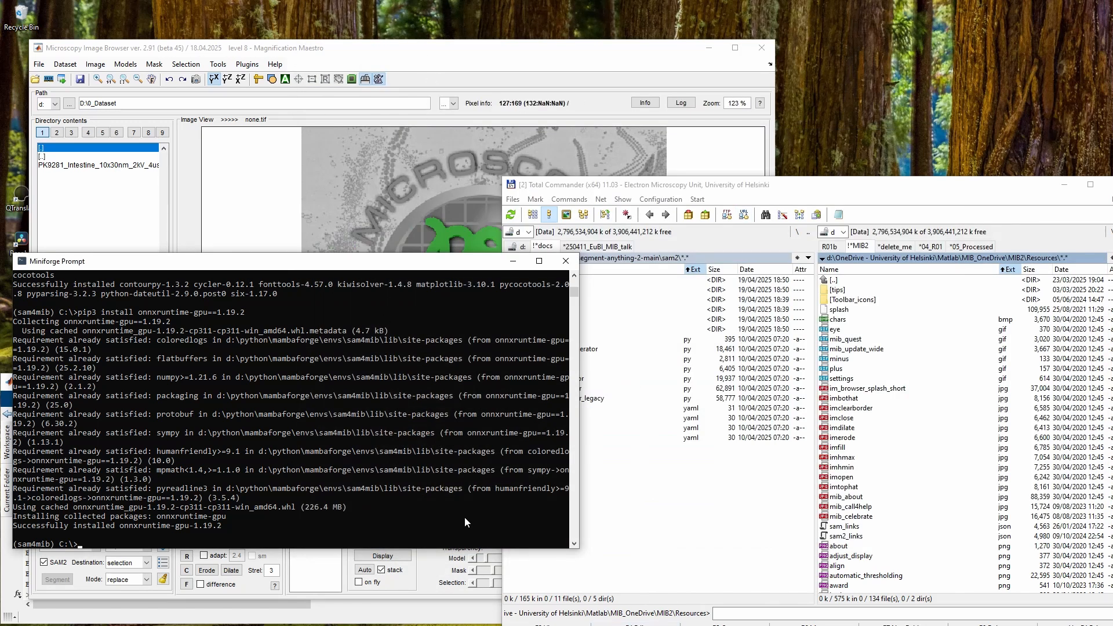
mouse_move(277, 625)
click(217, 622)
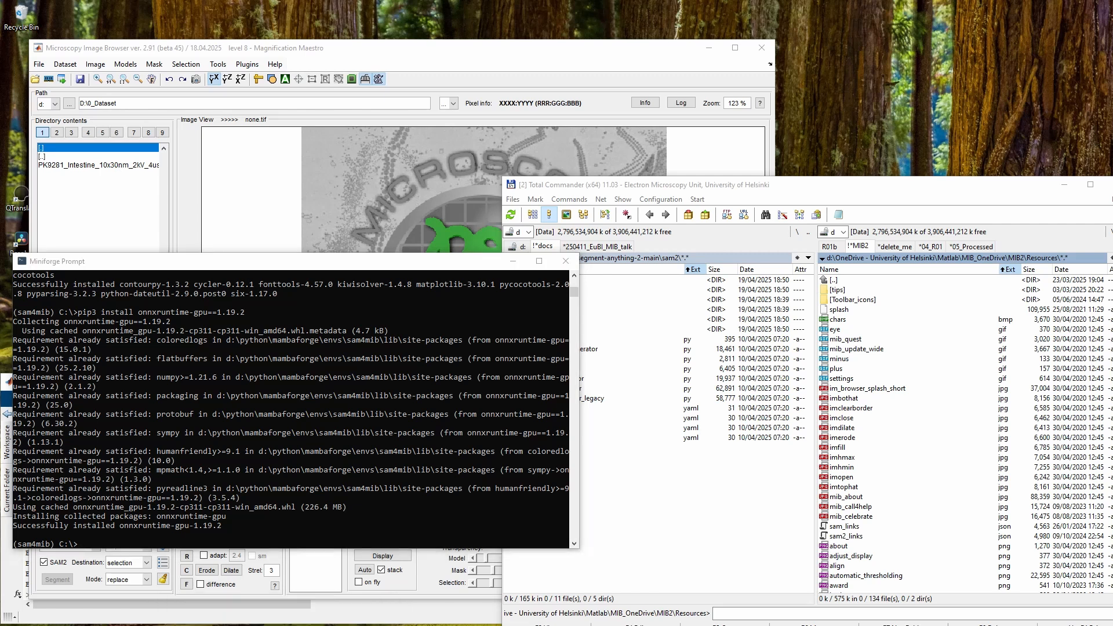
scroll(598, 292, up, 6)
scroll(598, 291, up, 10)
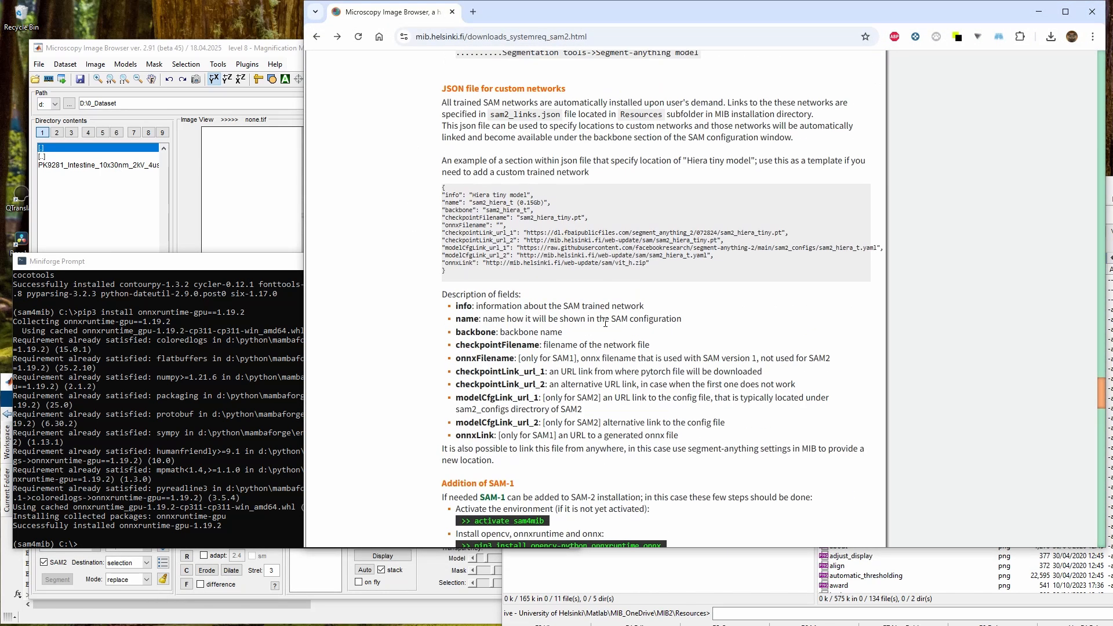
click(514, 355)
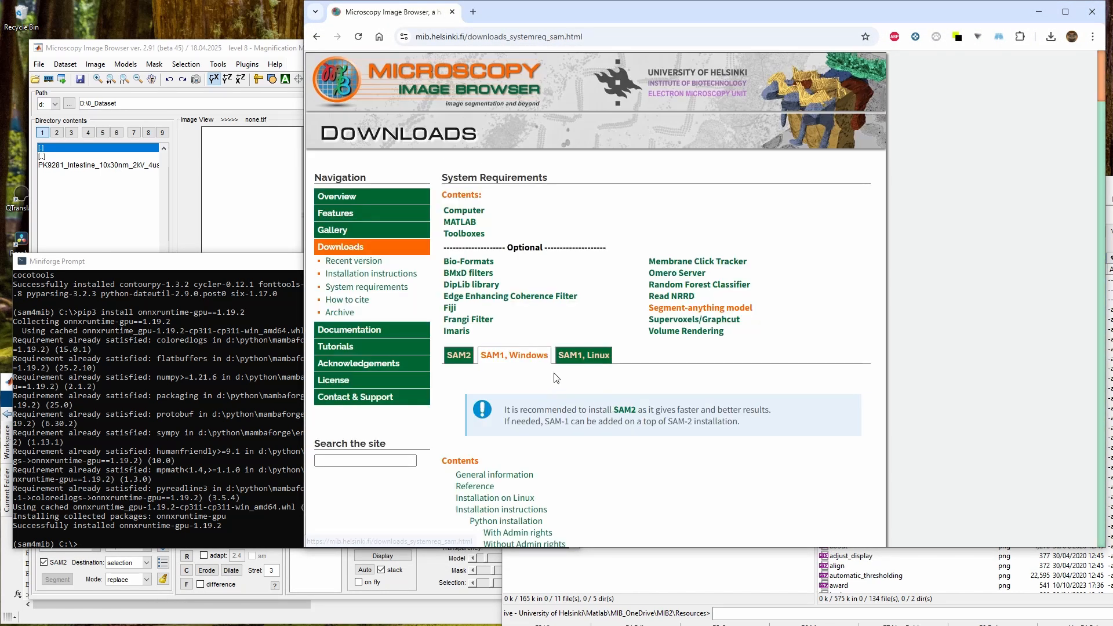
Follow the facebookresearch GitHub link for segment-anything and open the repository's Code download options
scroll(658, 325, down, 3)
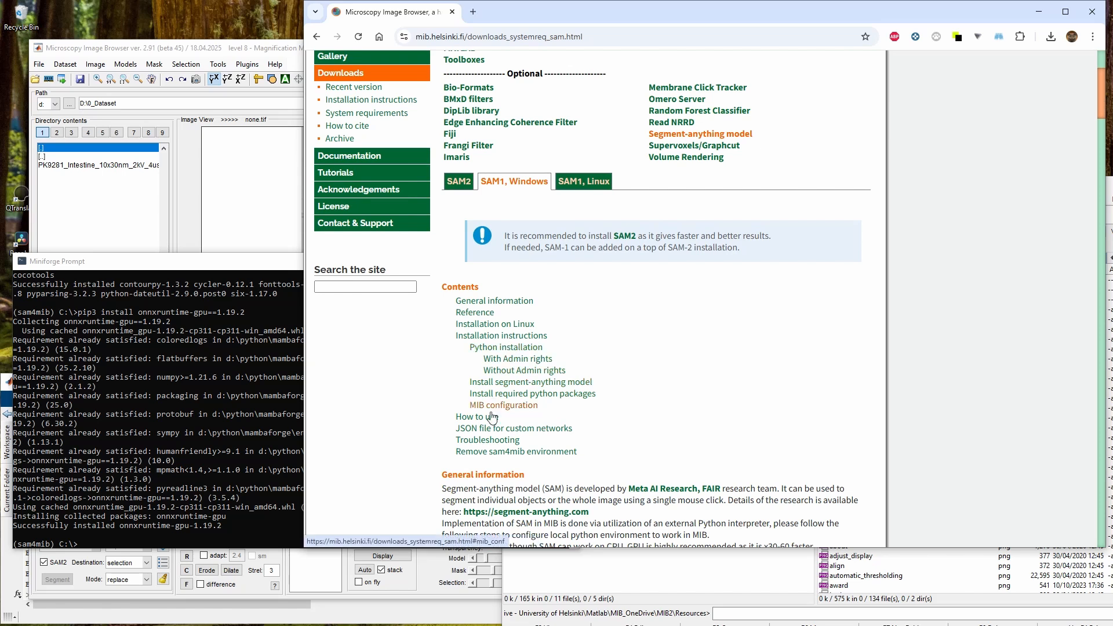
click(494, 383)
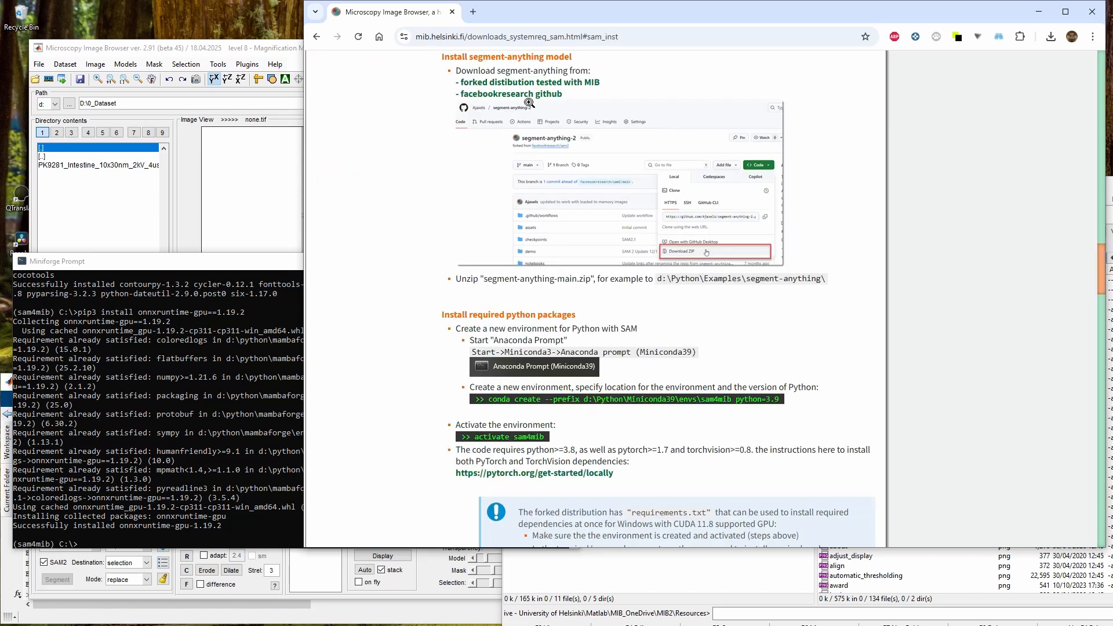
click(498, 96)
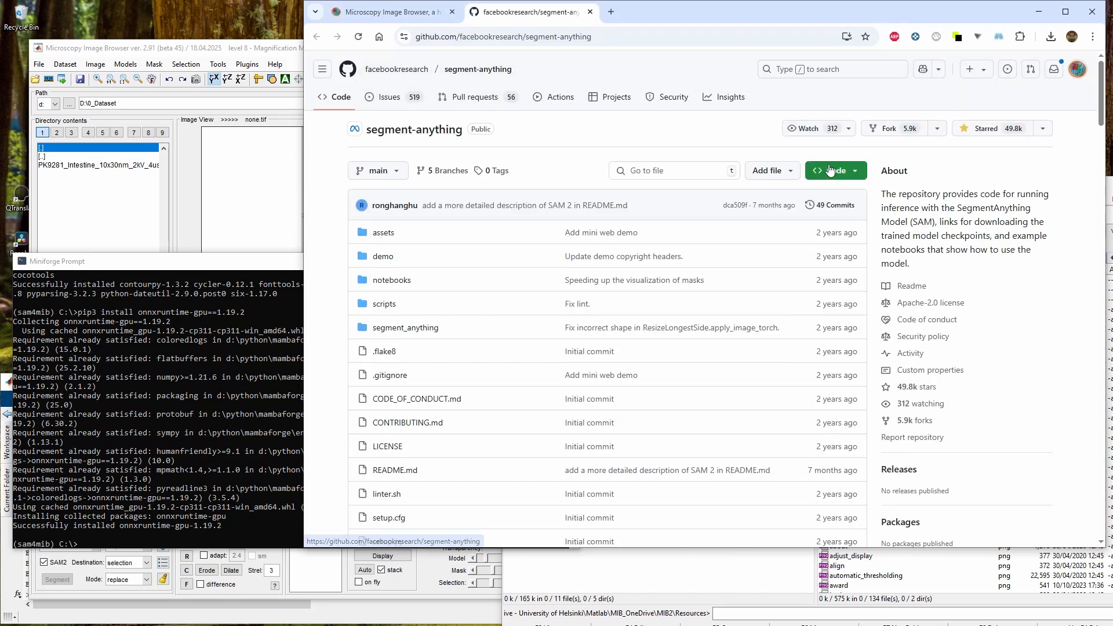
click(831, 171)
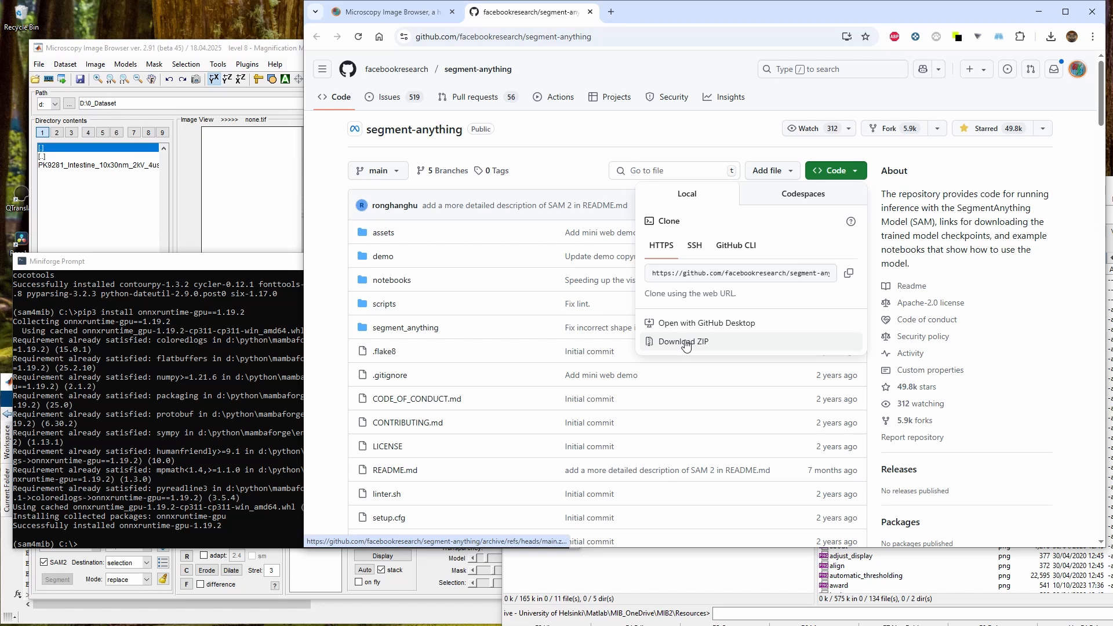
Move the MIB window, turn off the SAM2 option and open the Segment-anything settings to review the backbone list
click(257, 50)
drag(259, 51, 334, 46)
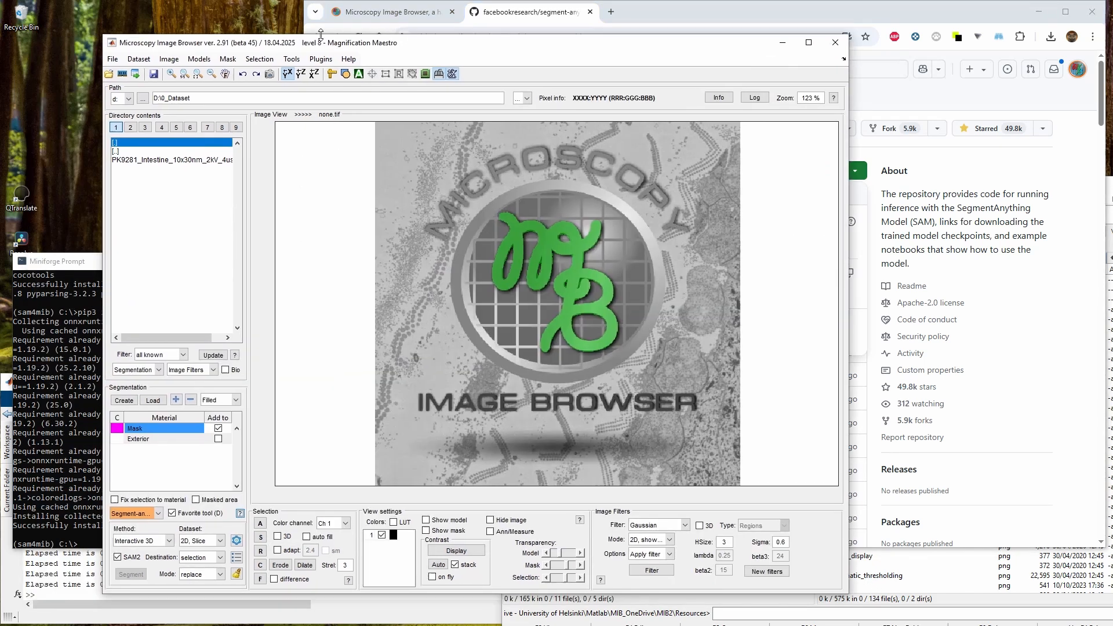
click(128, 559)
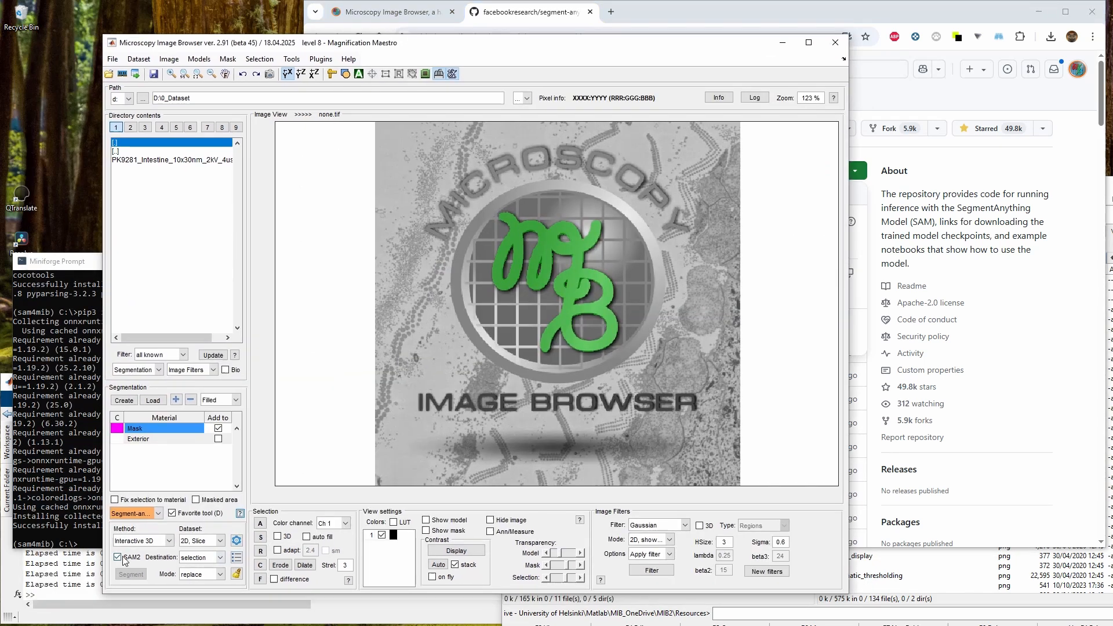
click(237, 540)
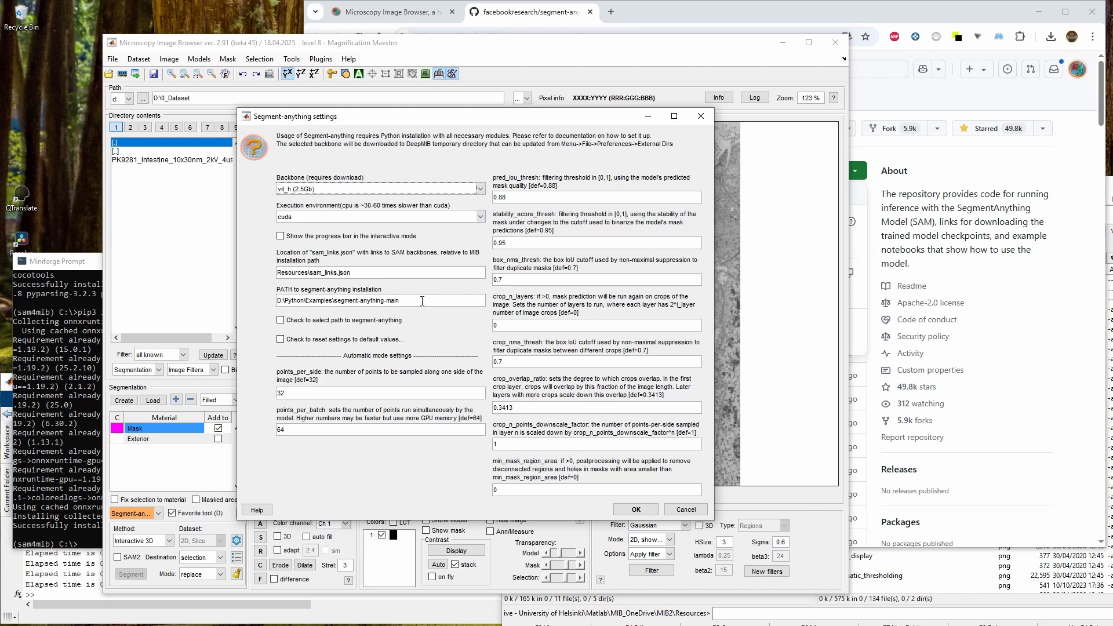
click(359, 189)
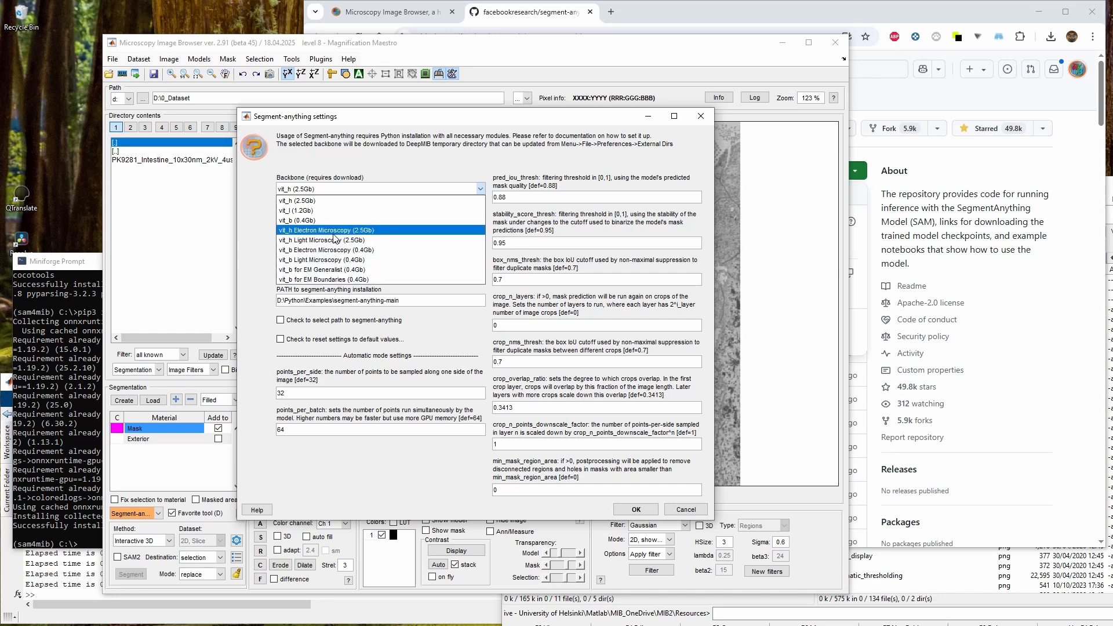
click(258, 221)
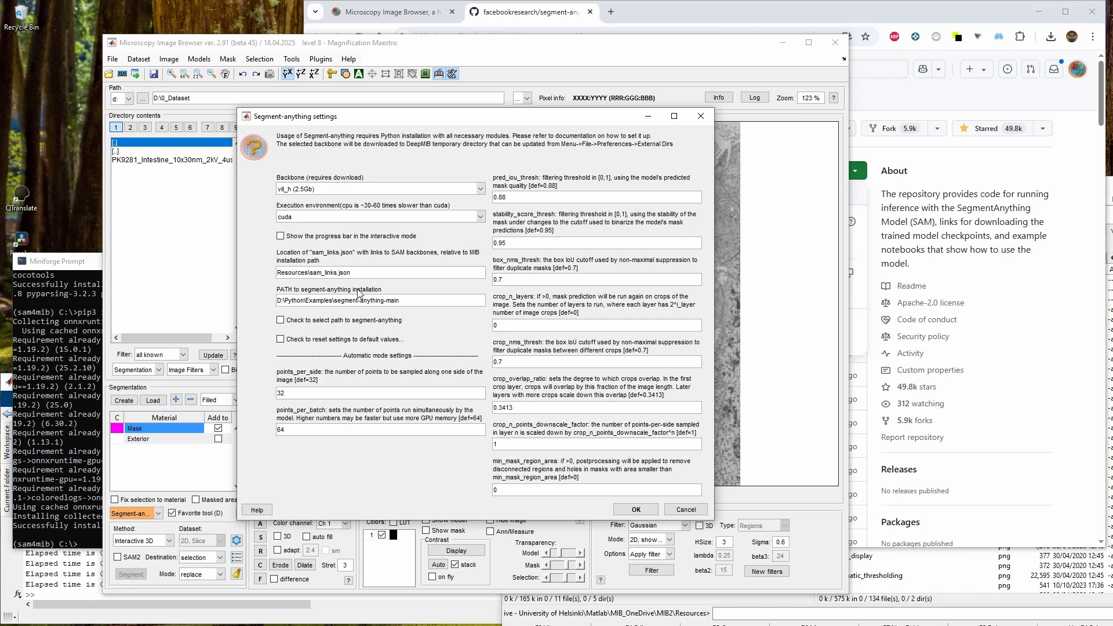
Set the segment-anything installation path to the segment-anything-main folder in D:\Python\Examples
mouse_move(399, 304)
mouse_down()
mouse_move(277, 300)
mouse_move(413, 302)
mouse_up()
click(339, 298)
click(281, 321)
click(636, 512)
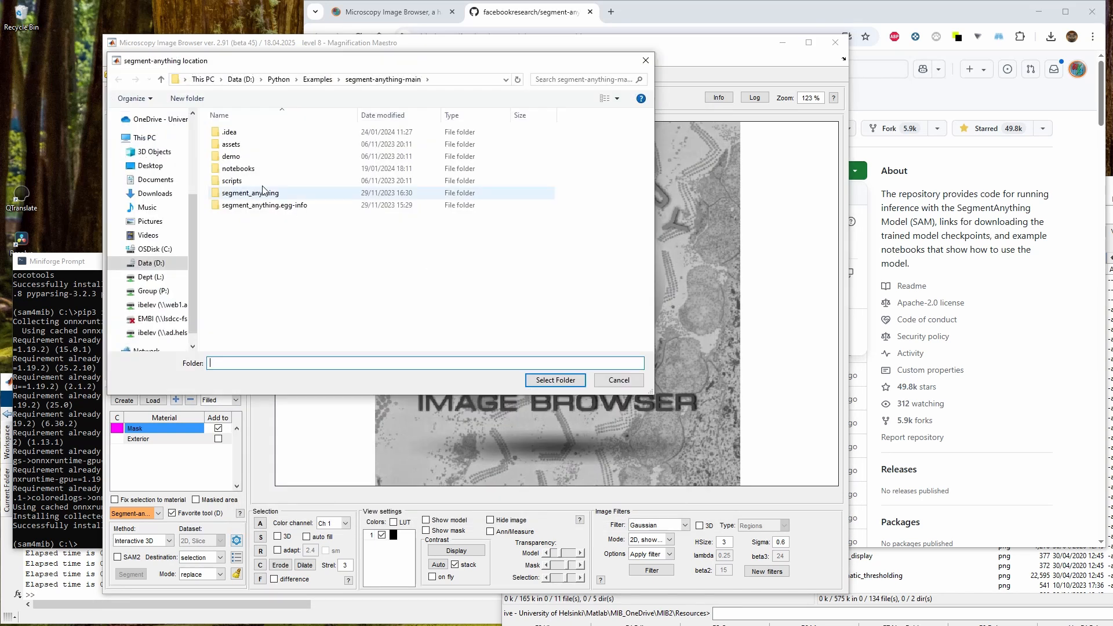
click(323, 85)
click(293, 255)
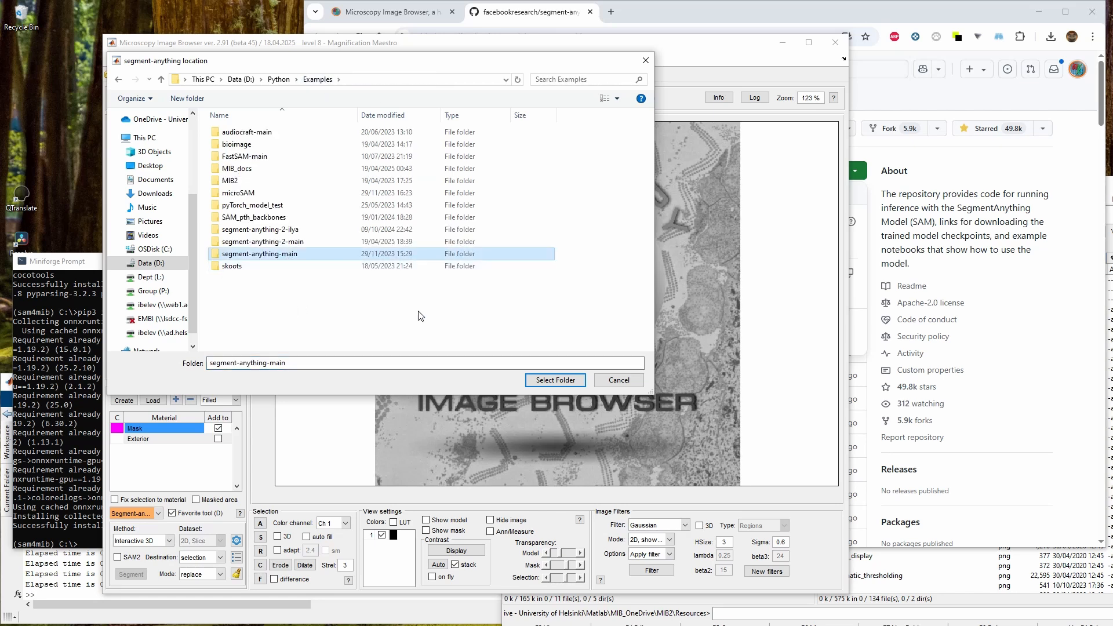
click(547, 383)
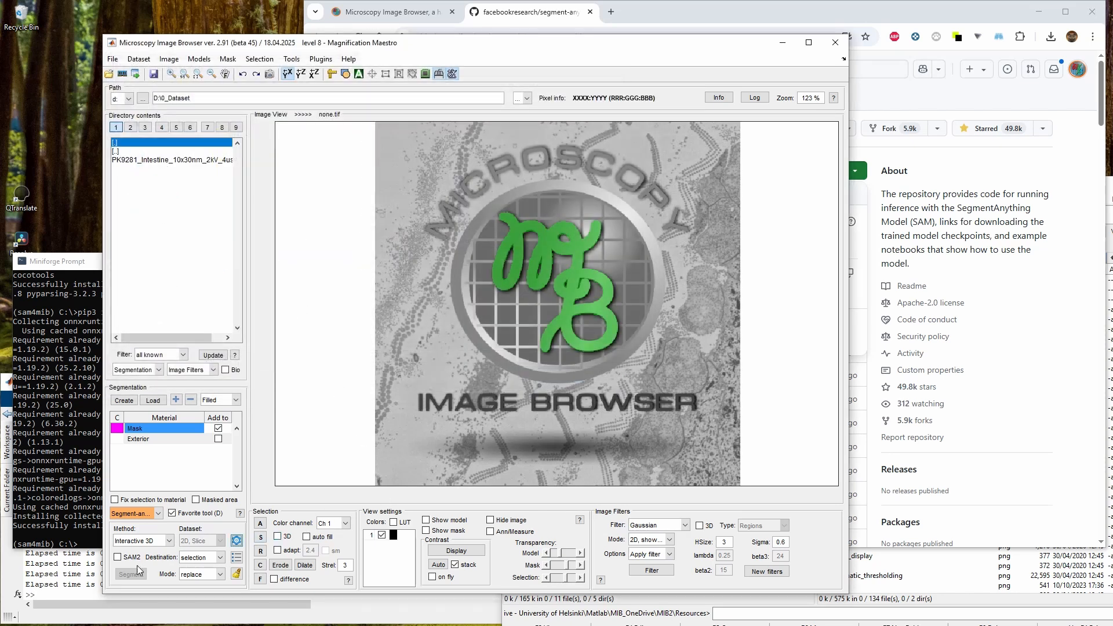
Set the segment-anything method to Interactive and click twice on the logo image
click(143, 541)
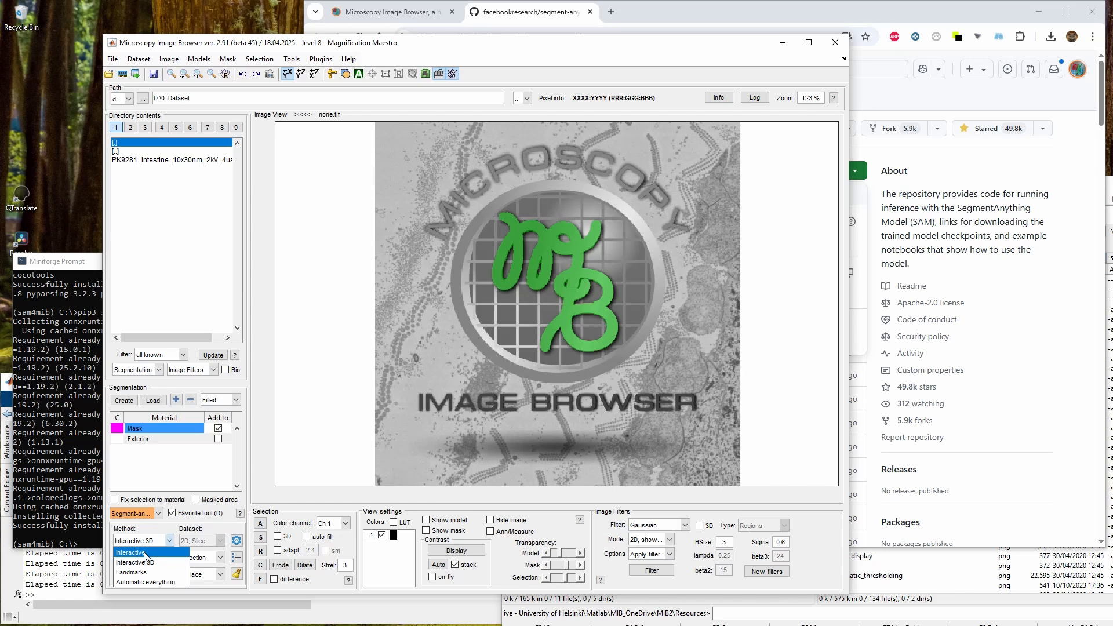
click(144, 554)
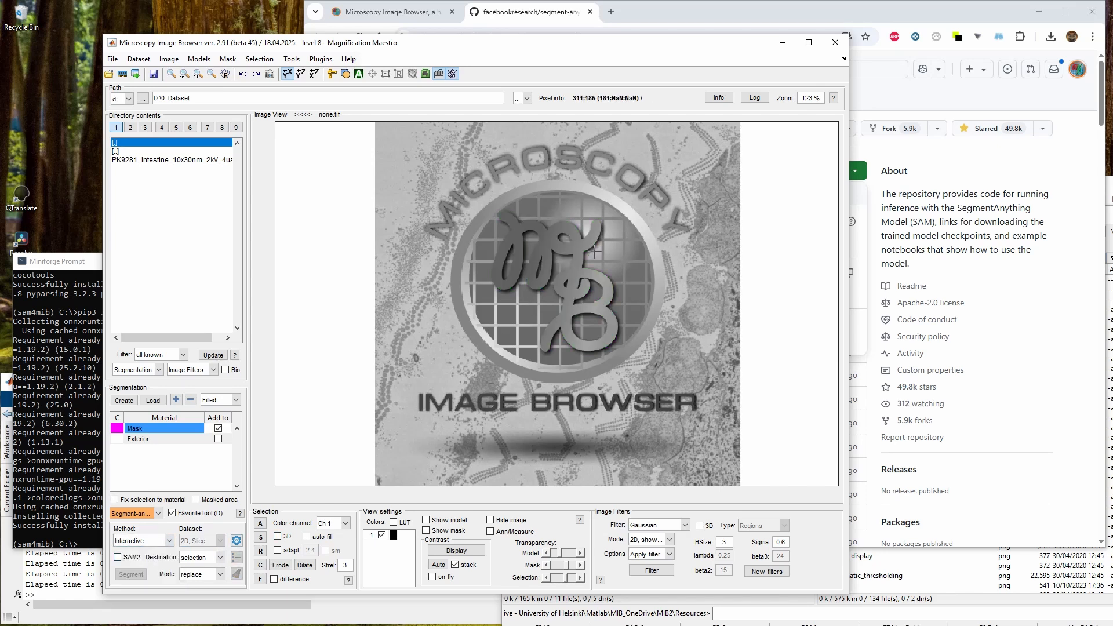
click(592, 298)
click(577, 277)
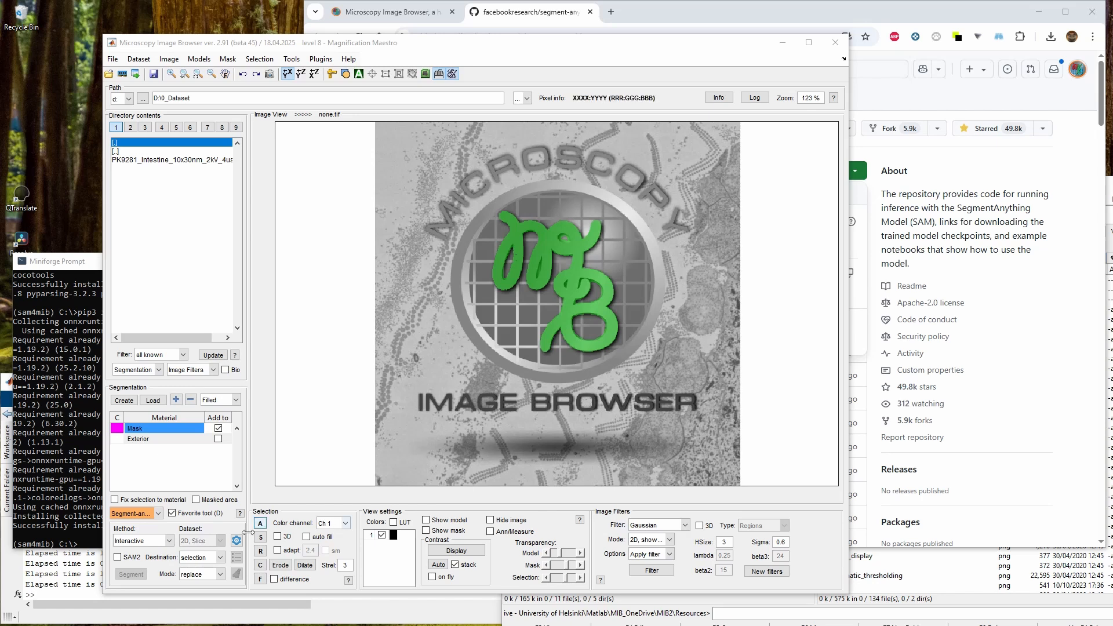
Re-enable the SAM2 option and choose the Interactive segmentation method
click(119, 557)
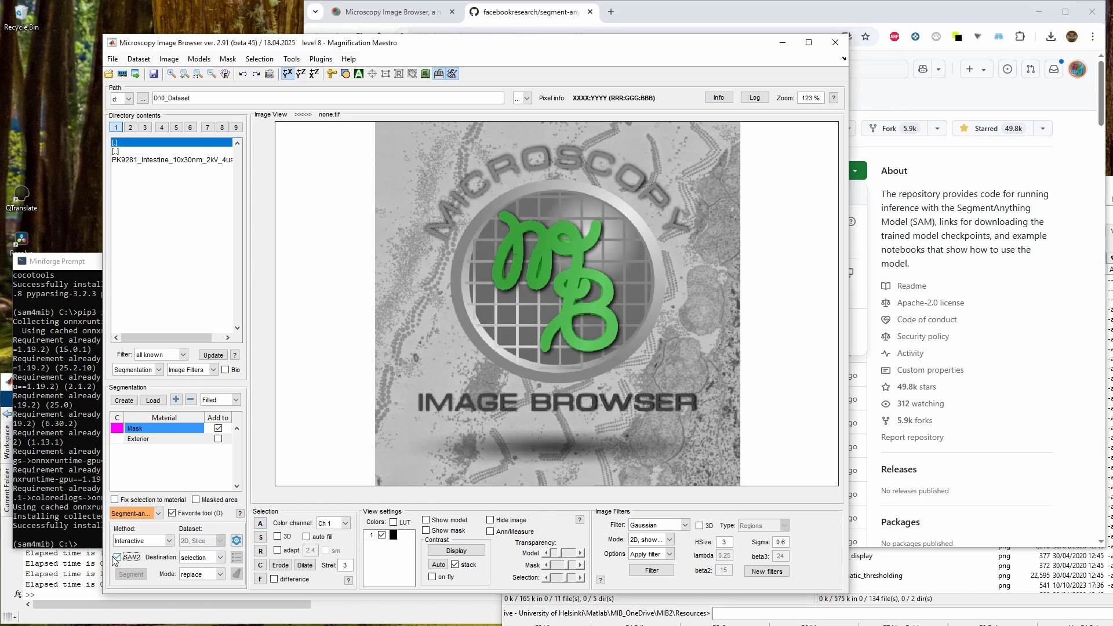
click(169, 540)
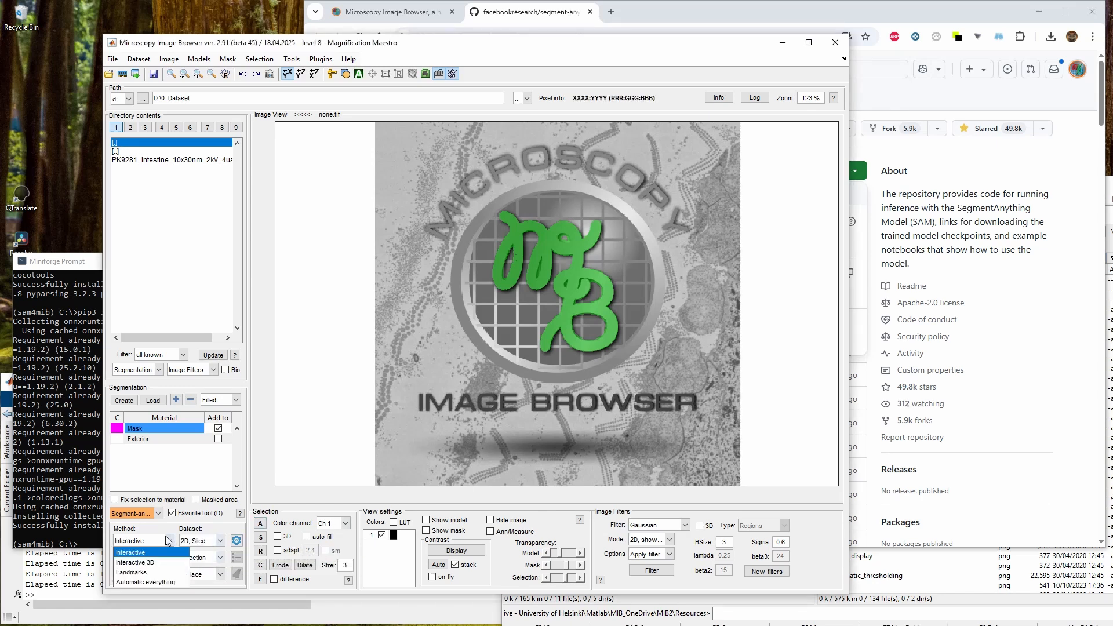
click(140, 555)
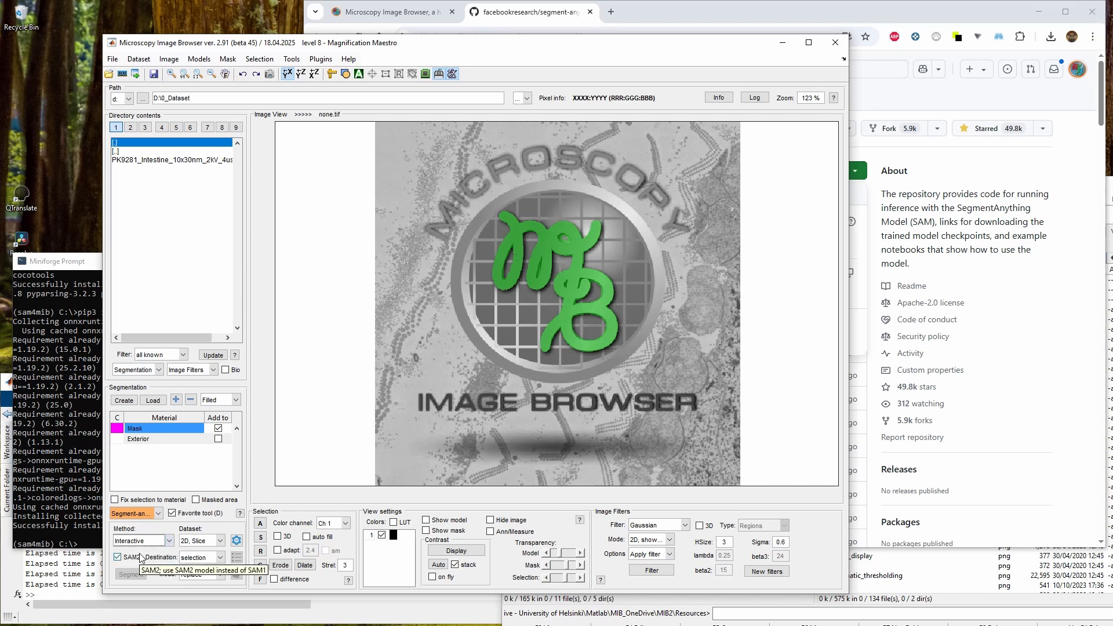
Open the PK9281_Intestine_10x30nm_2kV_4us dataset and close the Miniforge Prompt window
double_click(165, 160)
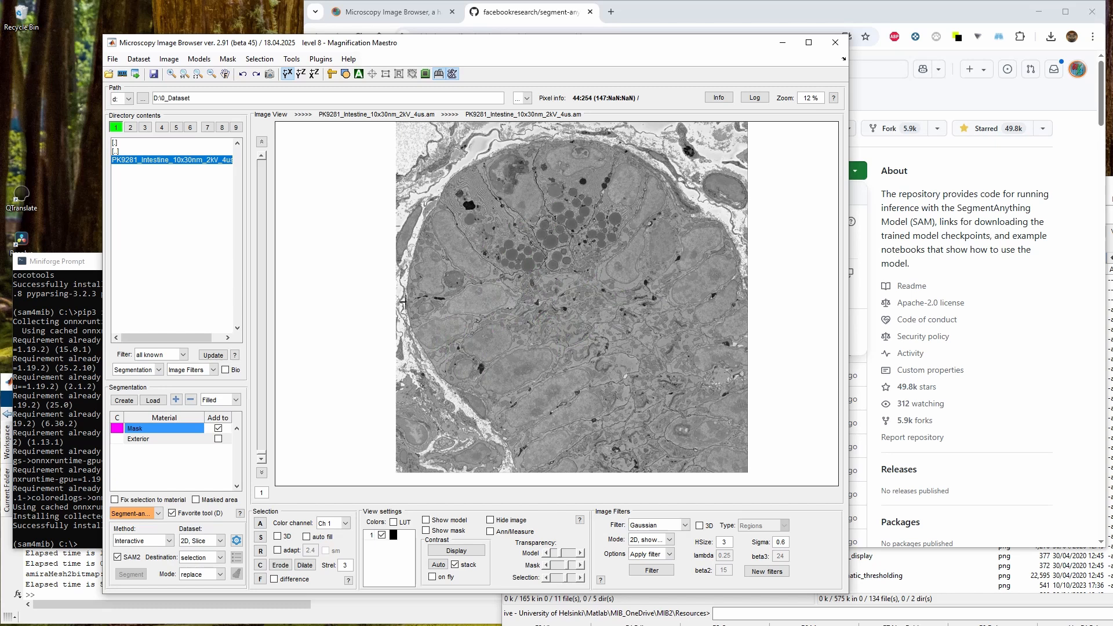
click(74, 266)
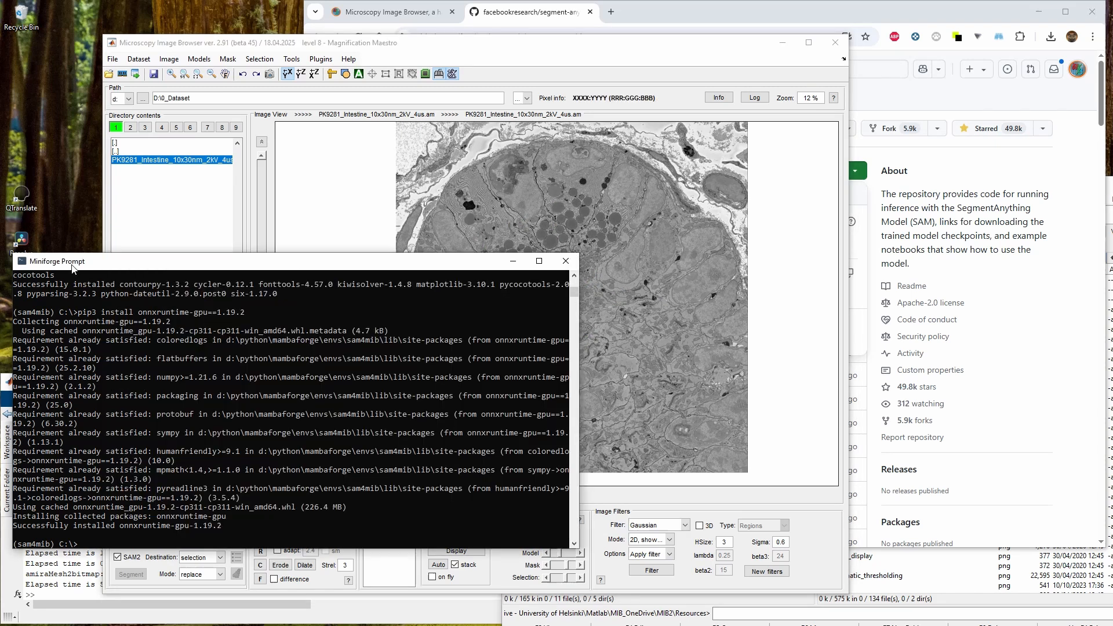
click(571, 265)
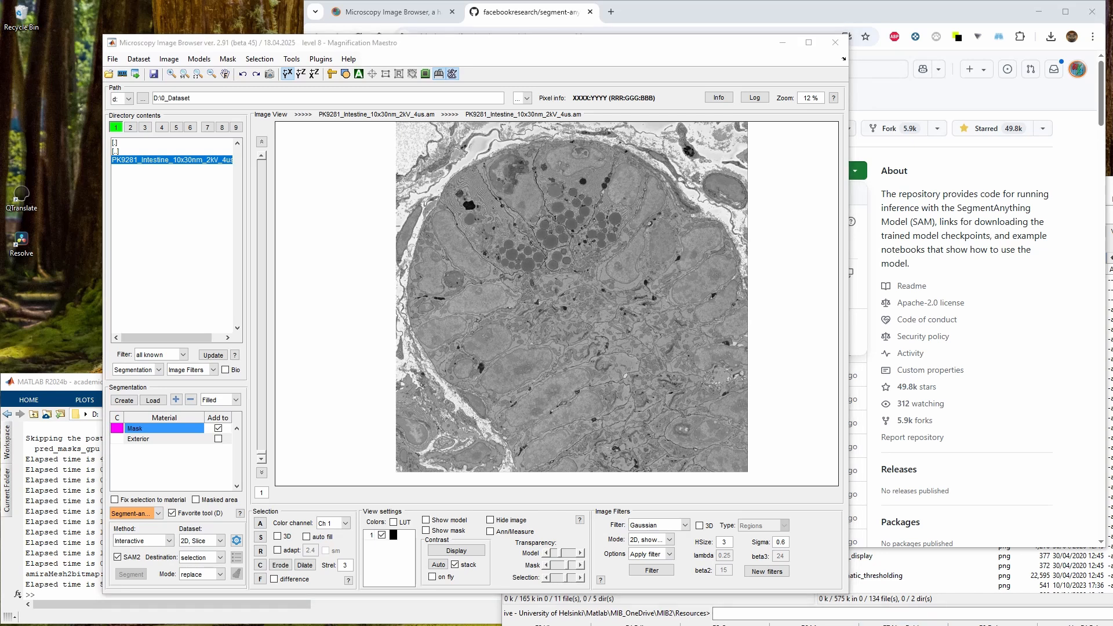
Zoom into the intestine image to about 41 %
key(w)
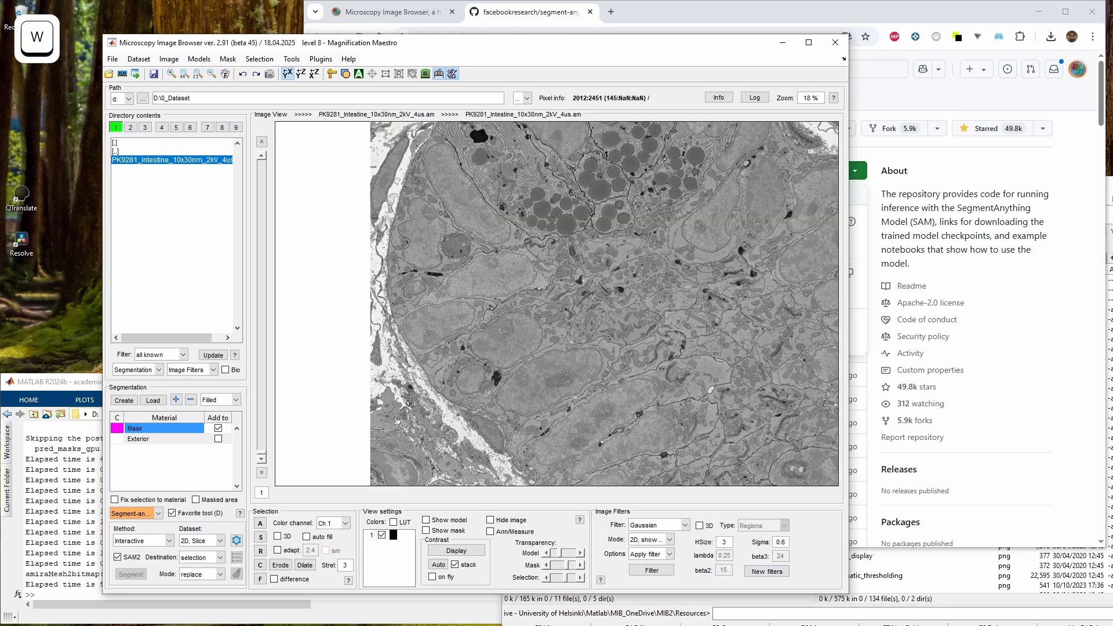
key(q)
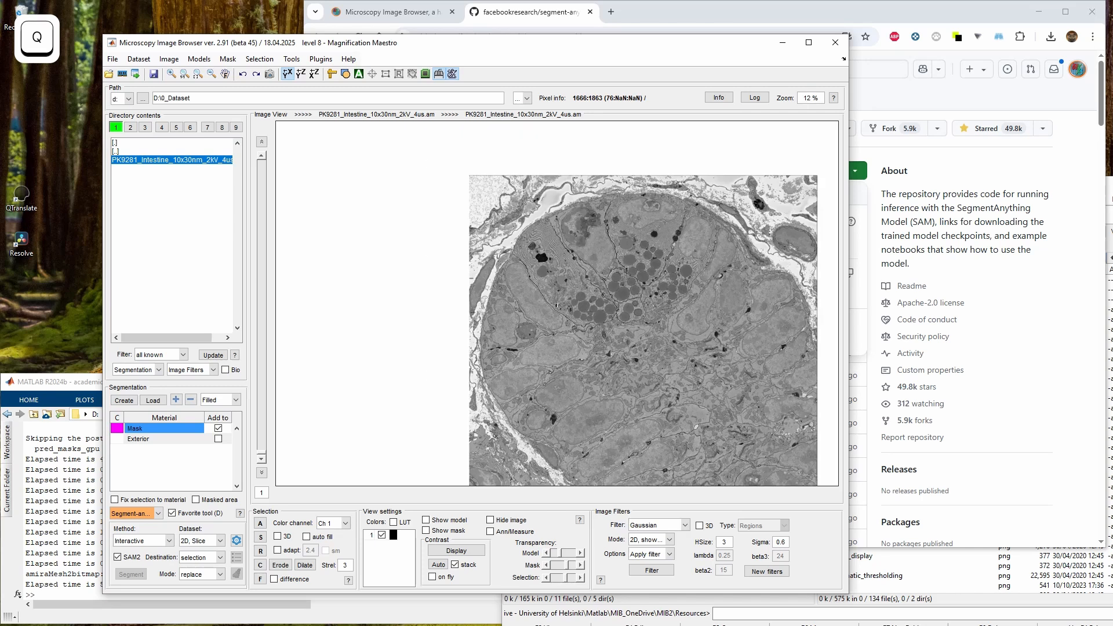
key(w)
key(w)
key(w)
right_click(548, 303)
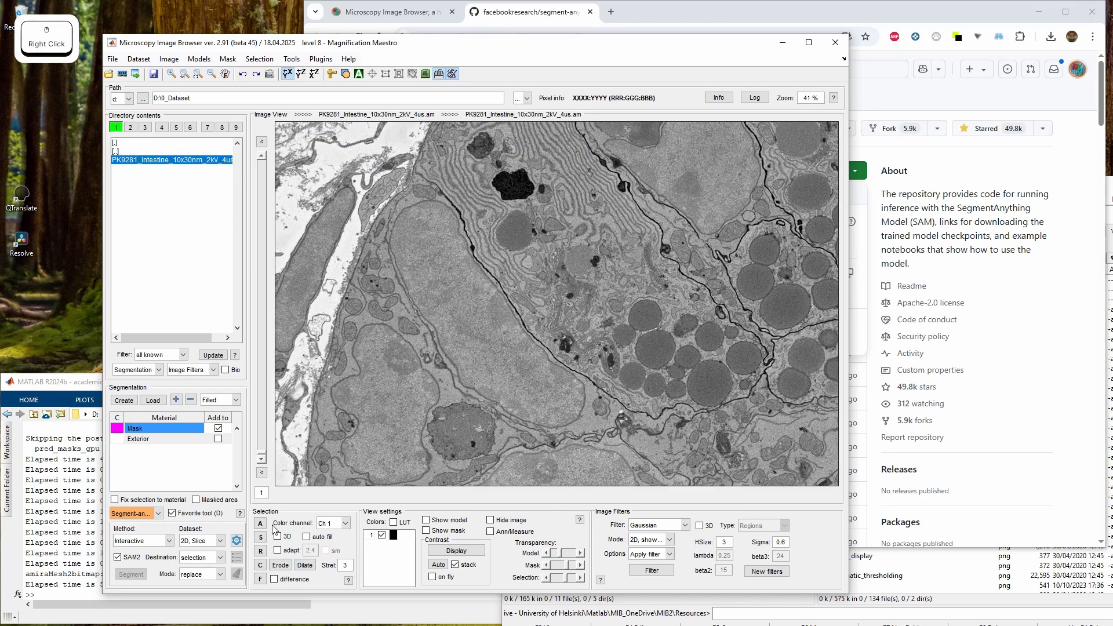
Segment the elongated nucleus in the left cell with a single SAM point in 2D slice mode
click(210, 543)
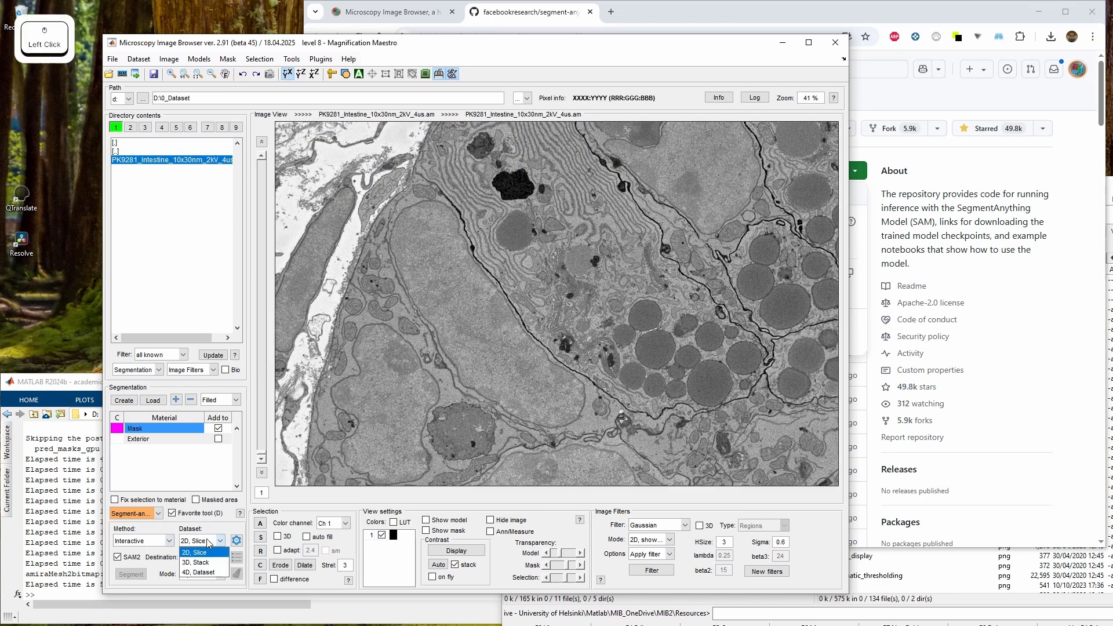
click(143, 539)
click(143, 539)
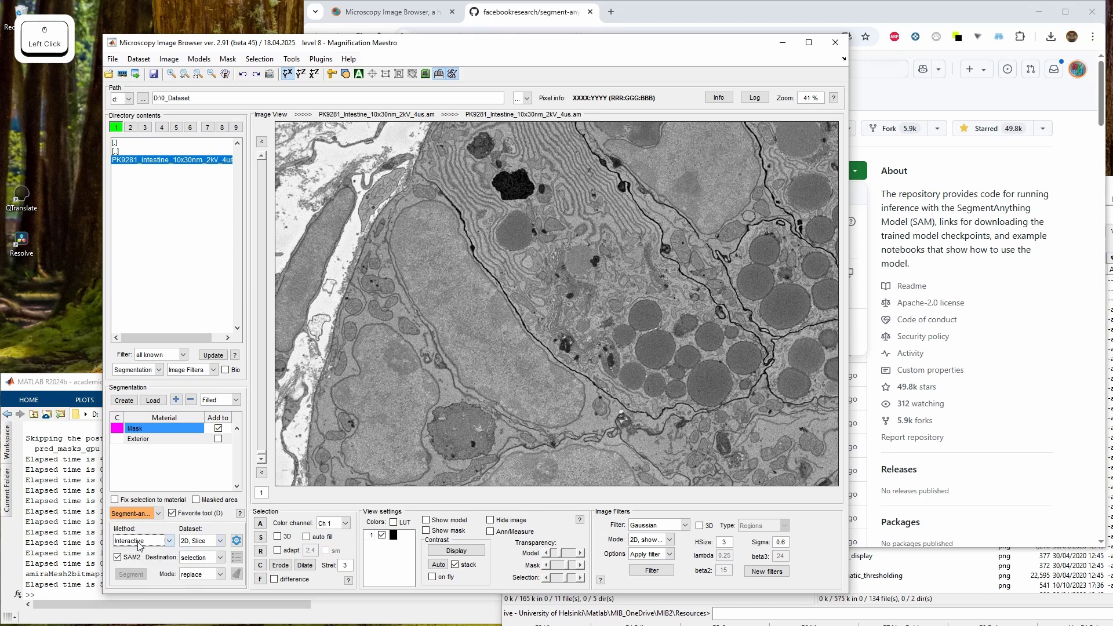
click(200, 541)
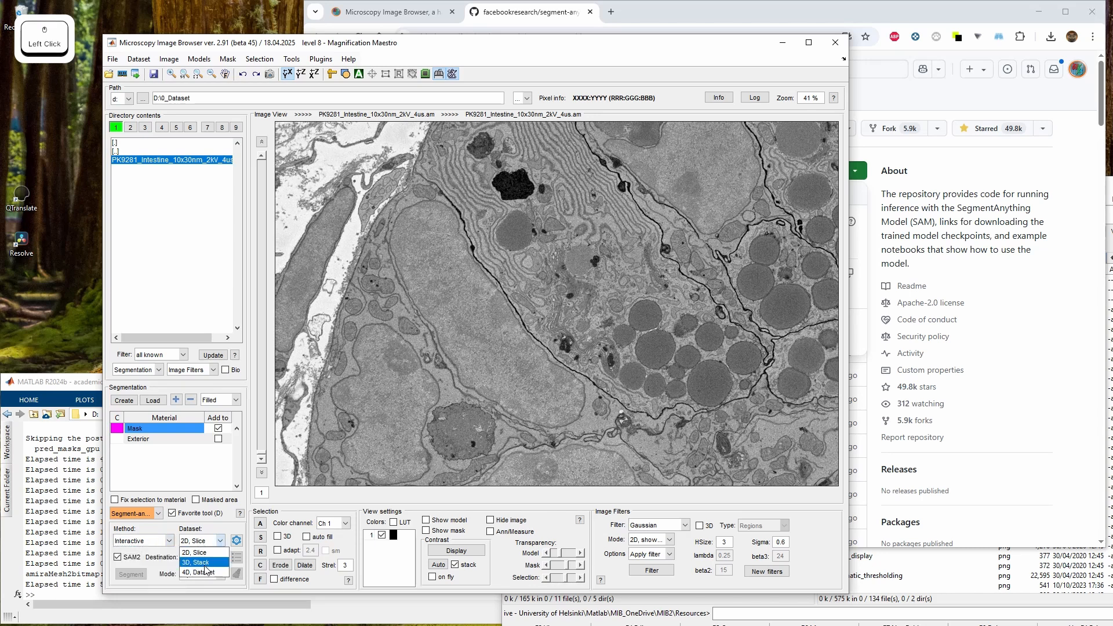
click(219, 541)
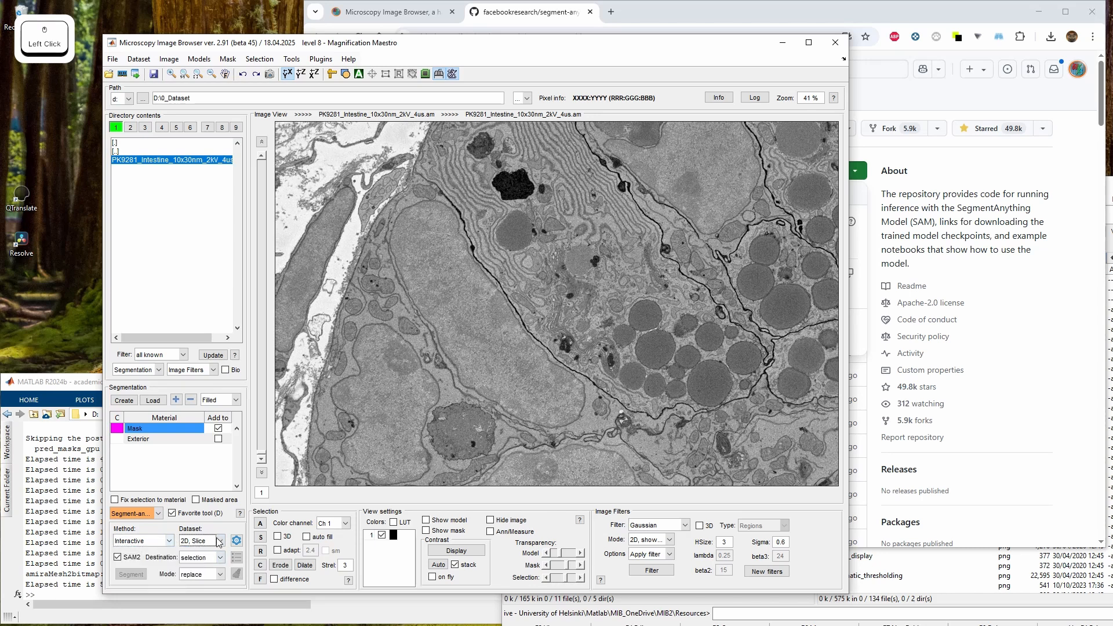
click(437, 318)
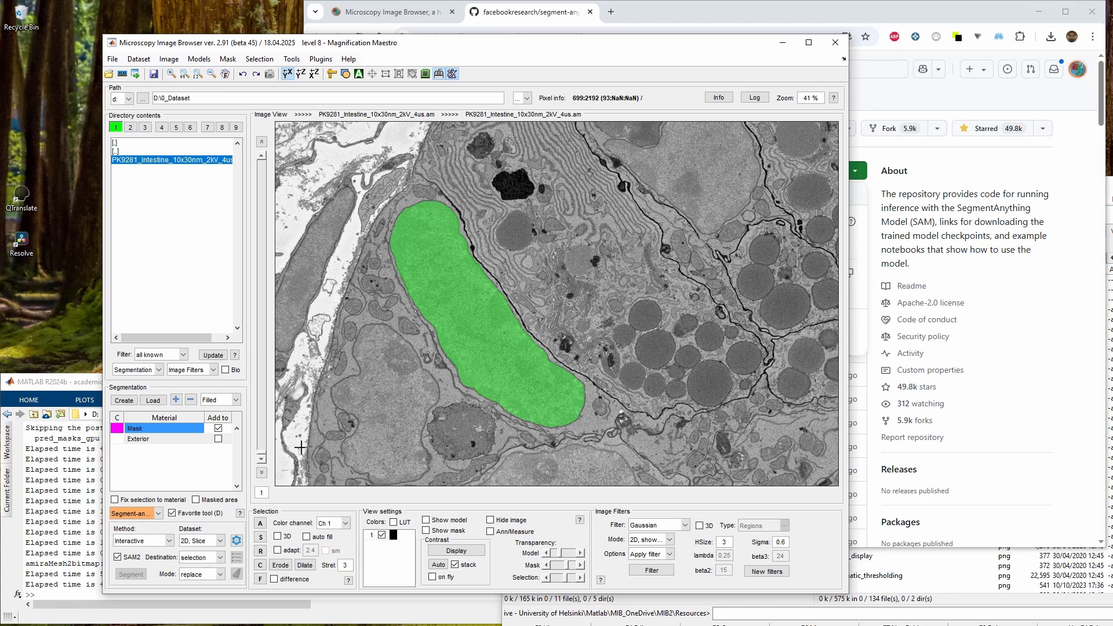
Create a new material named nuclei and add the nucleus selection to it
click(176, 400)
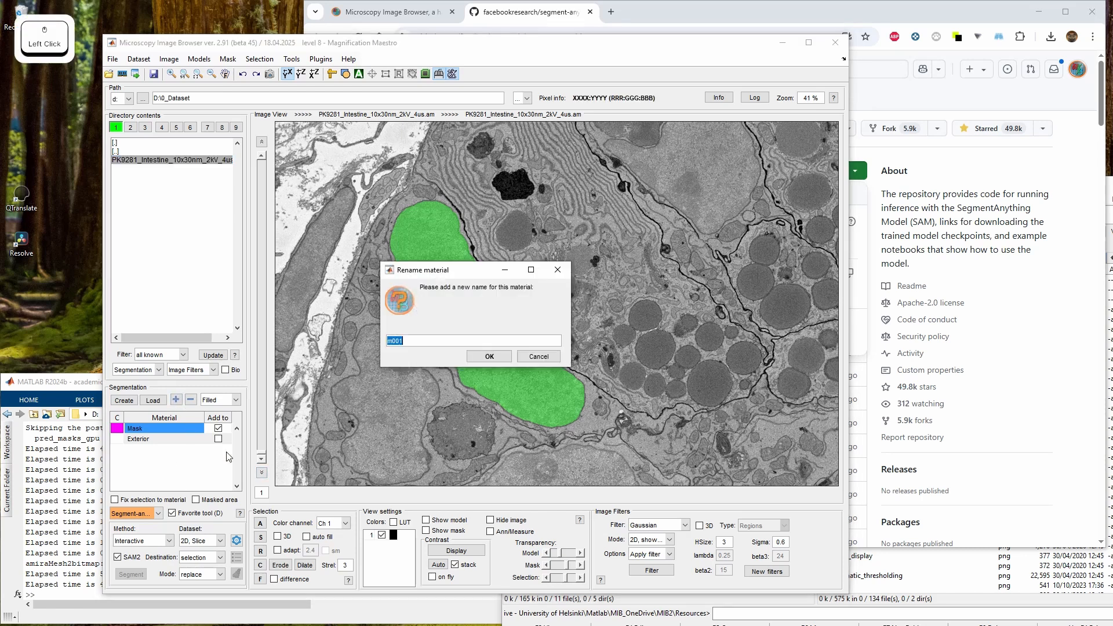
text(nucle)
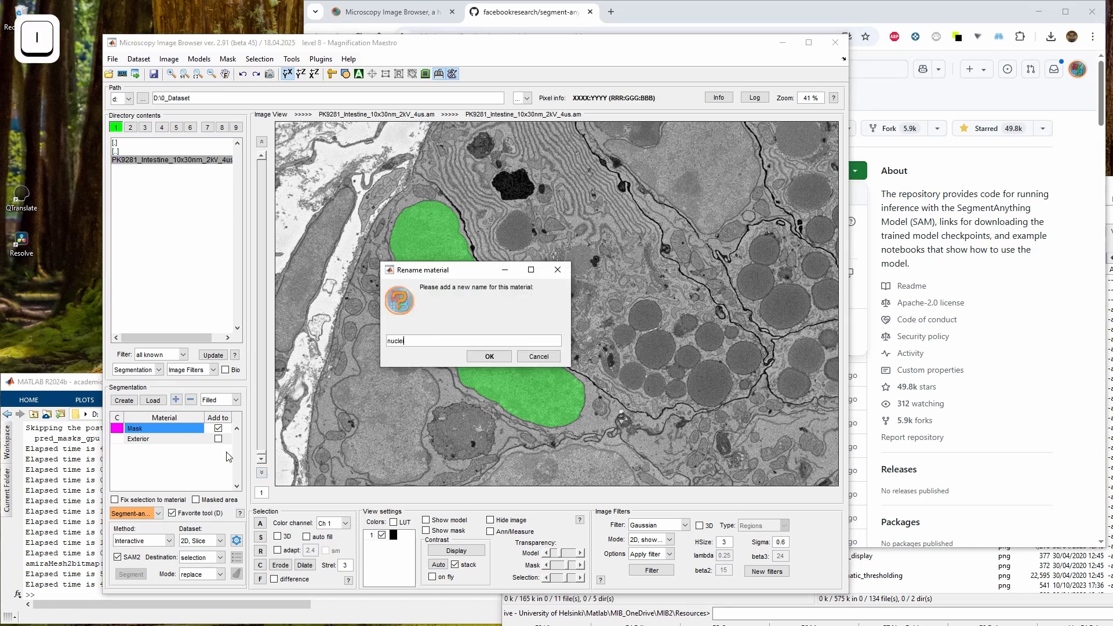
key(Return)
key(Return)
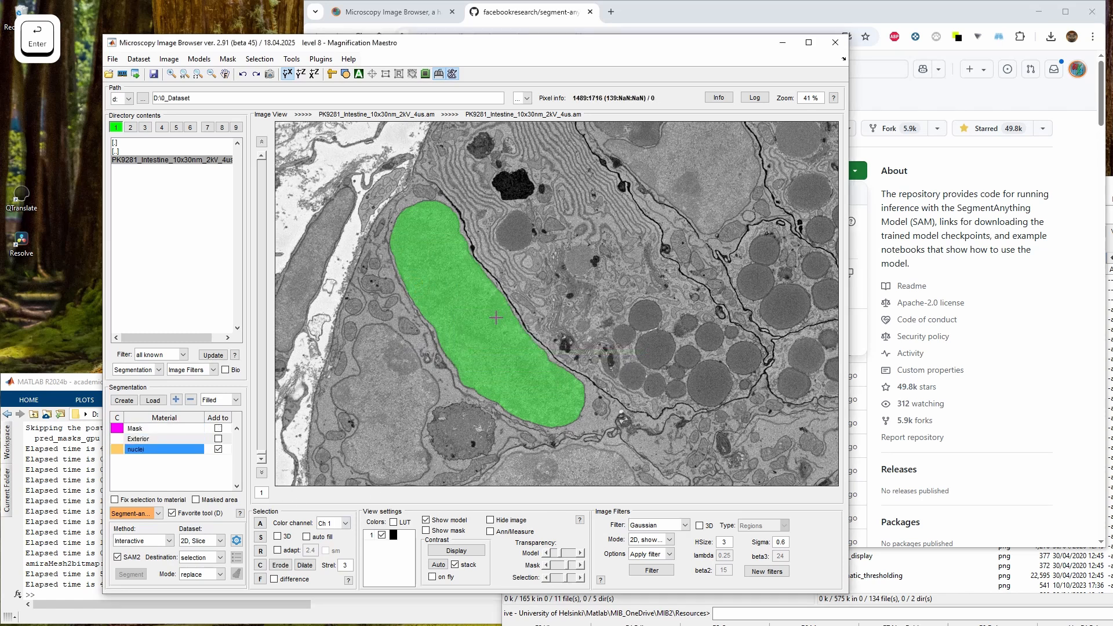
key(a)
Segment two more nuclei with single SAM points and add each one to the nuclei material
drag(395, 390, 462, 294)
click(462, 295)
key(a)
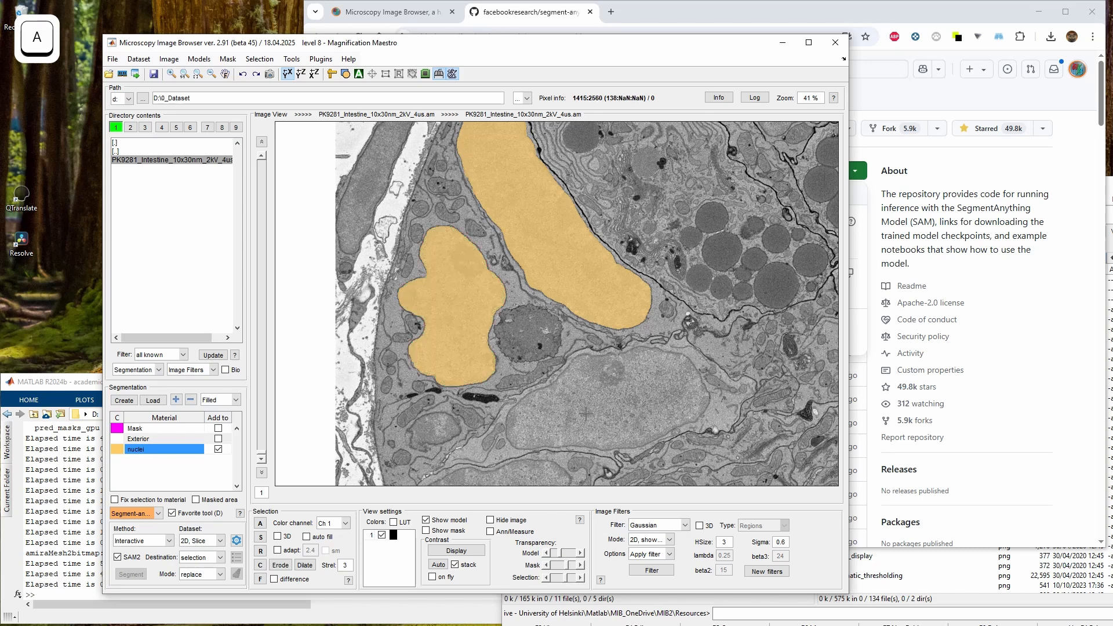
click(644, 436)
key(a)
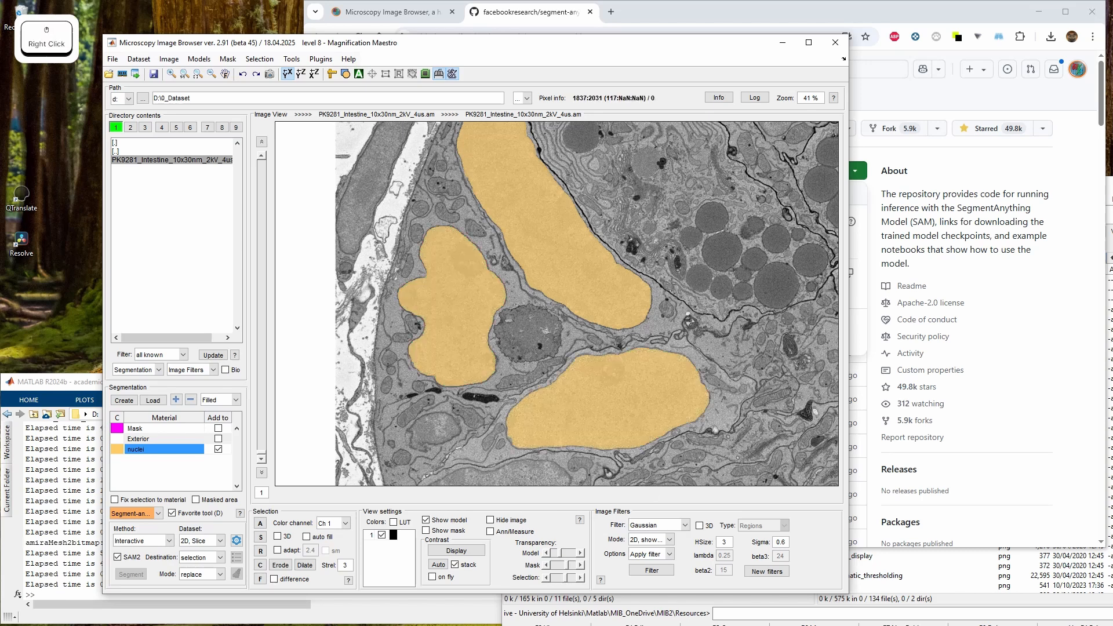
Select the irregular nucleus of the upper central cell with SAM points
drag(649, 278, 536, 418)
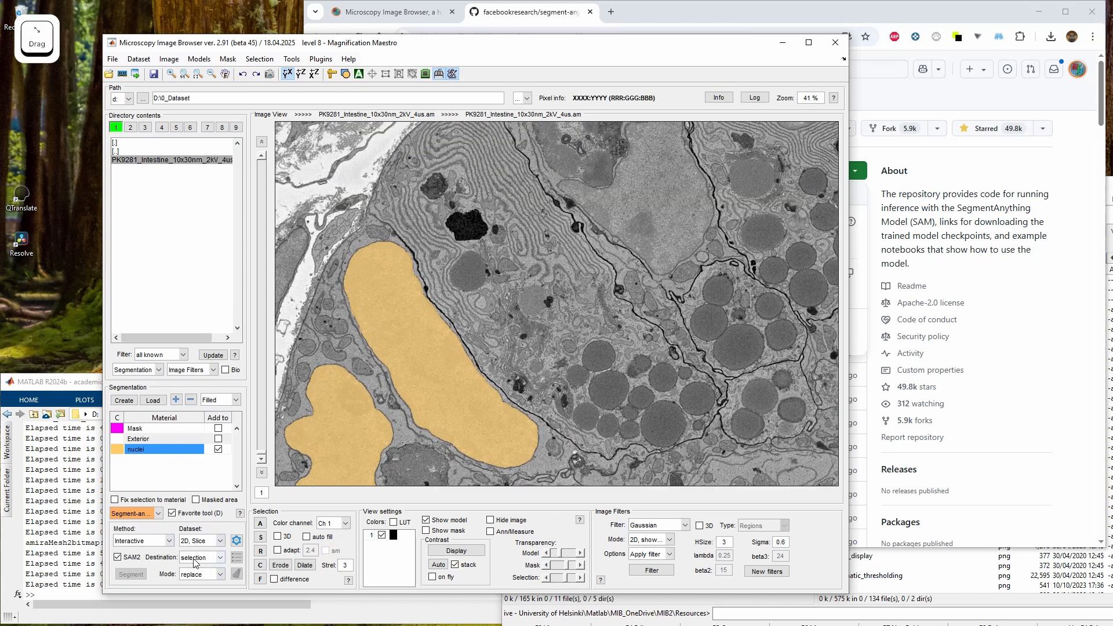
drag(630, 233, 554, 343)
click(590, 305)
click(591, 360)
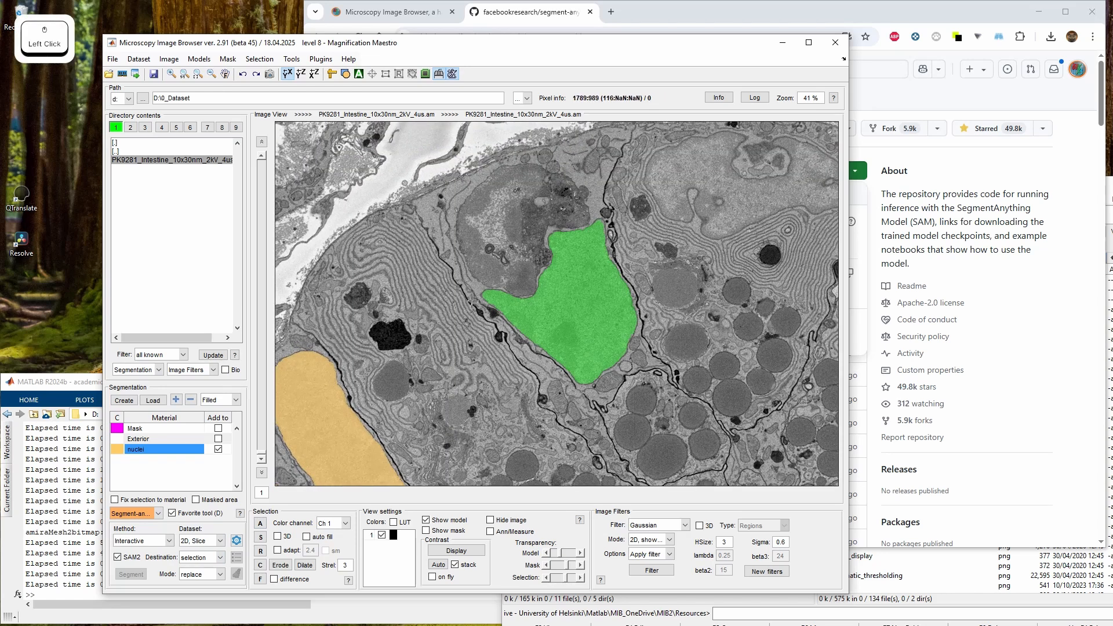
Refine the irregular nucleus selection with extra positive and negative SAM points
key(shift)
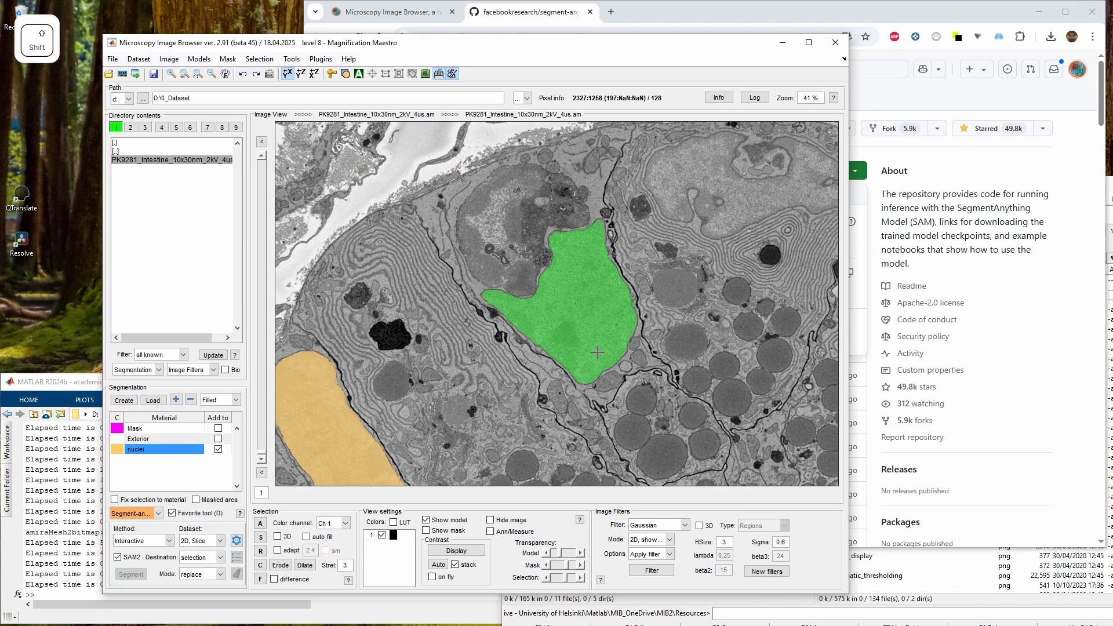
shift+click(588, 365)
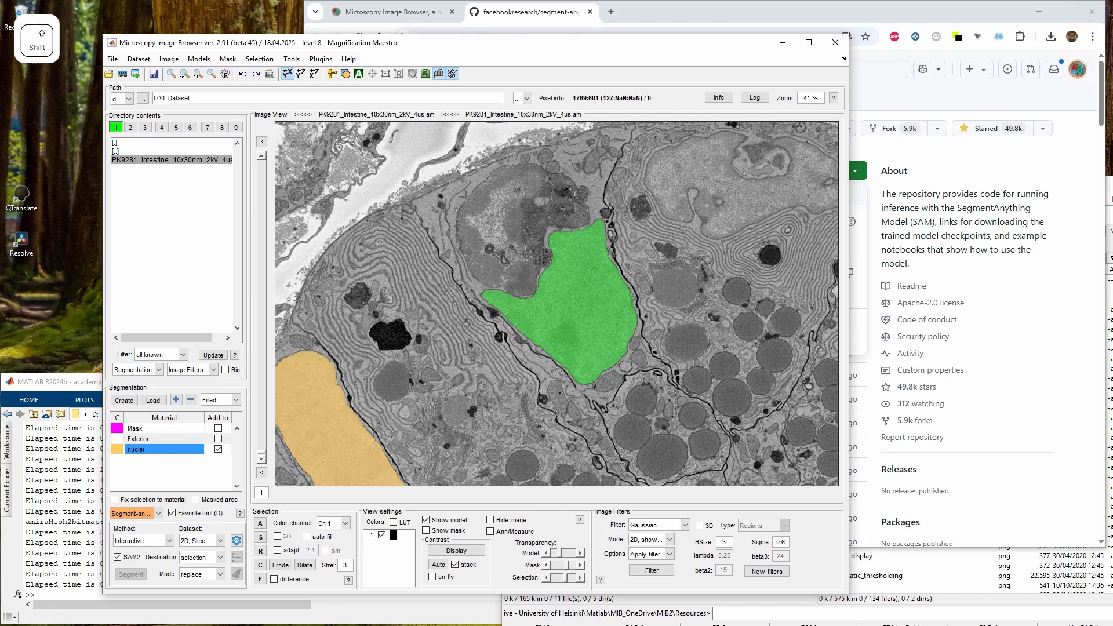
shift+click(491, 205)
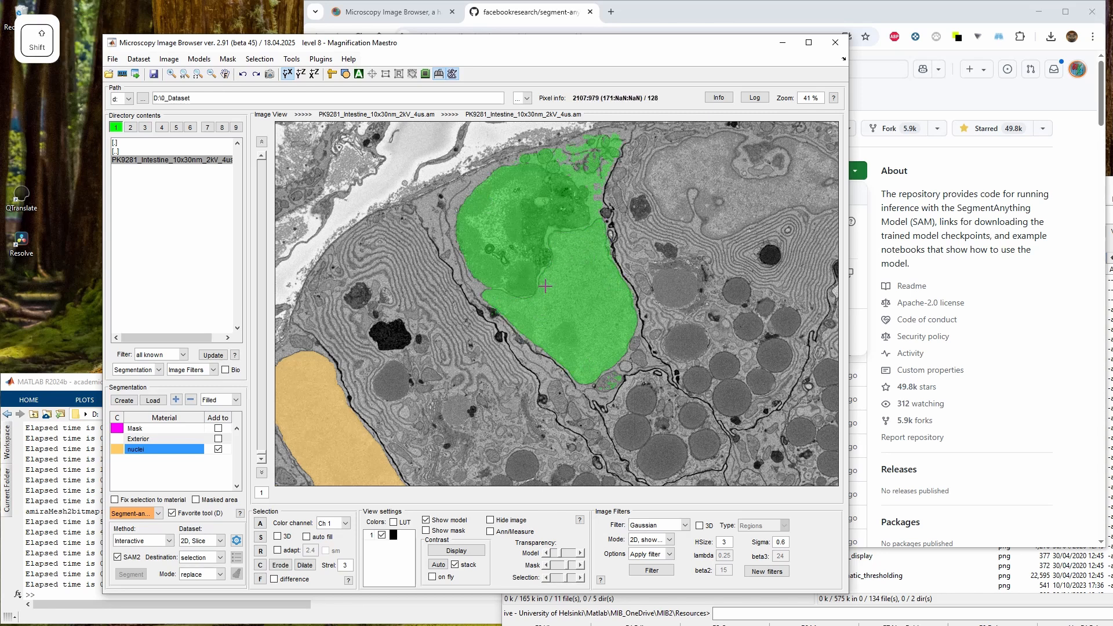
ctrl+click(582, 173)
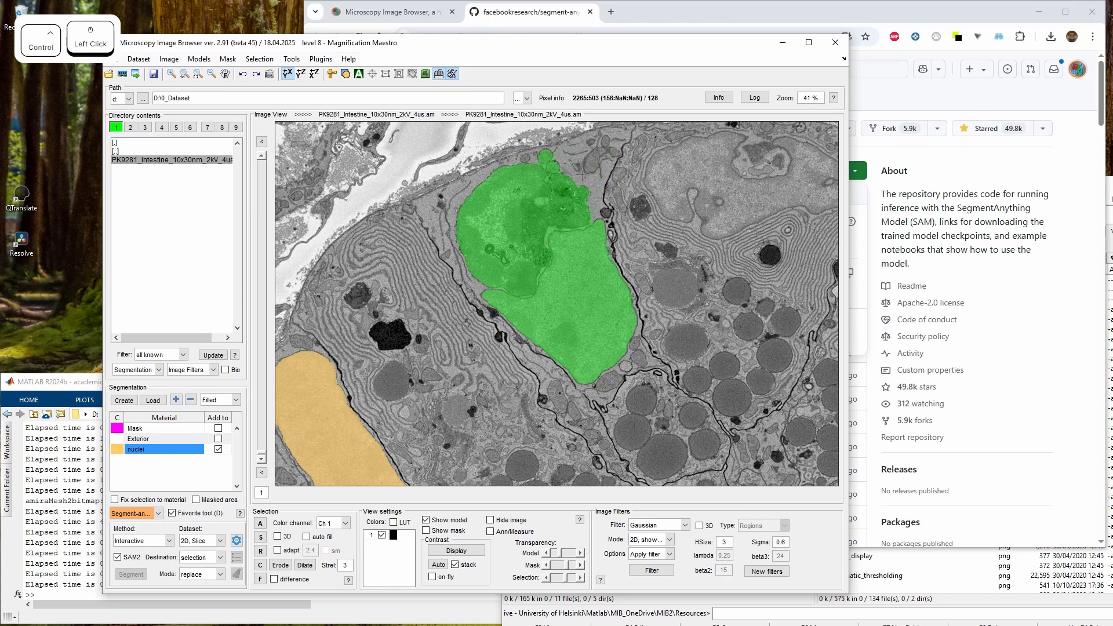
ctrl+click(546, 161)
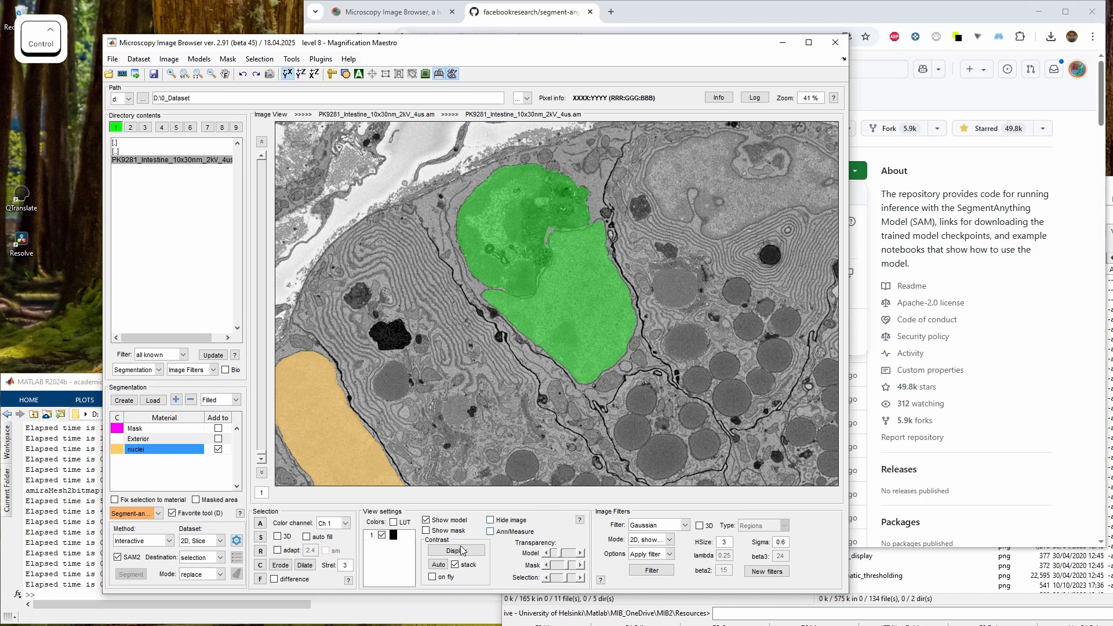
Enable auto fill and re-segment the irregular nucleus with positive, negative and single SAM points
click(307, 537)
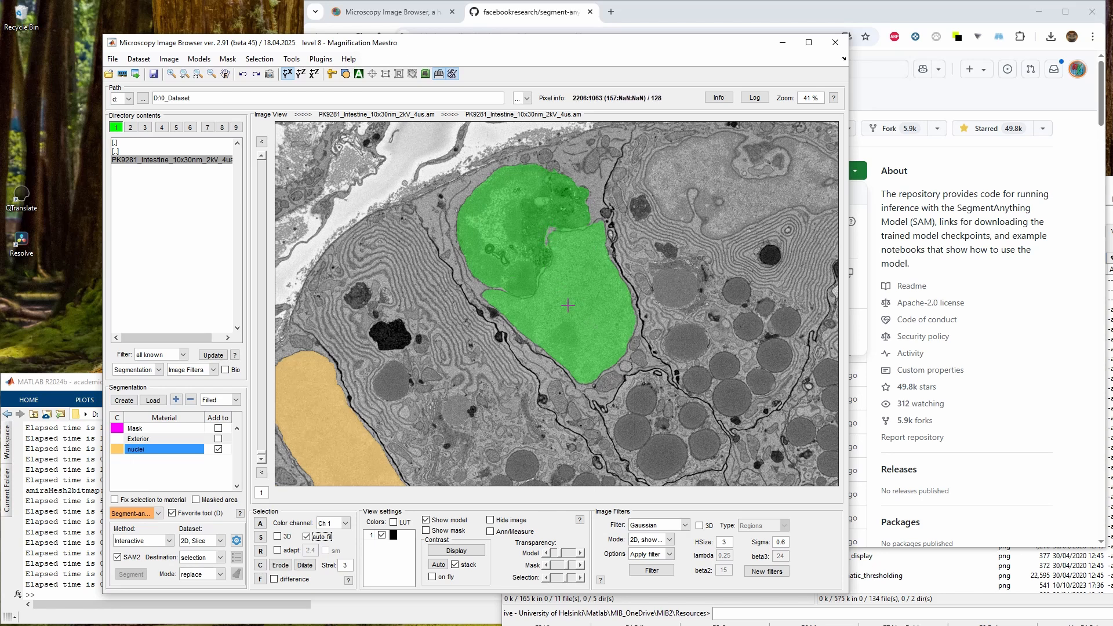
shift+click(539, 217)
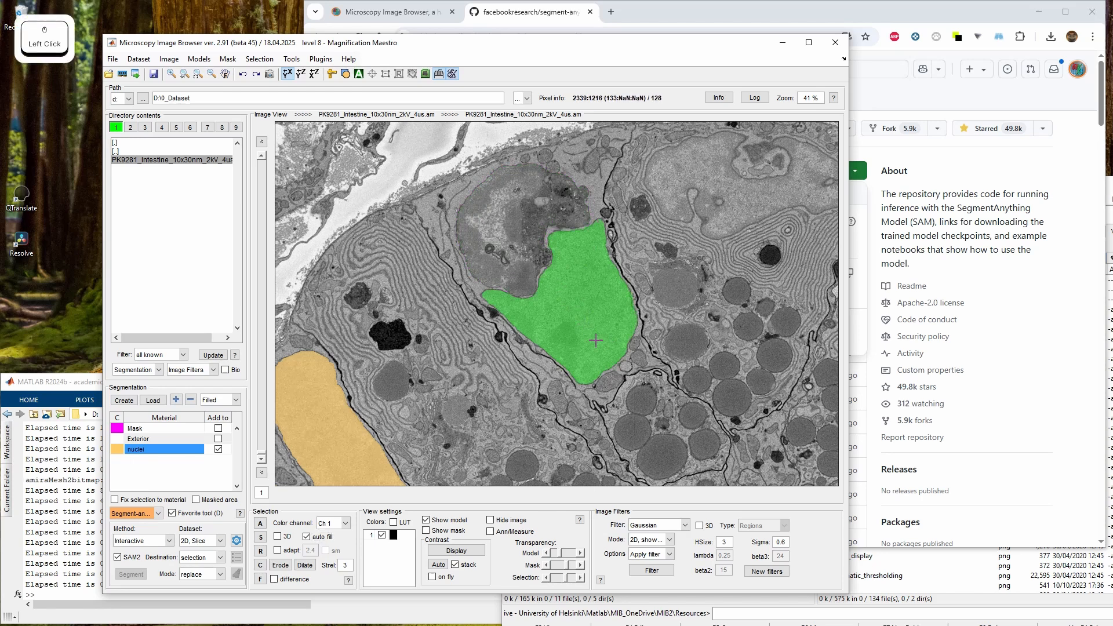
click(539, 217)
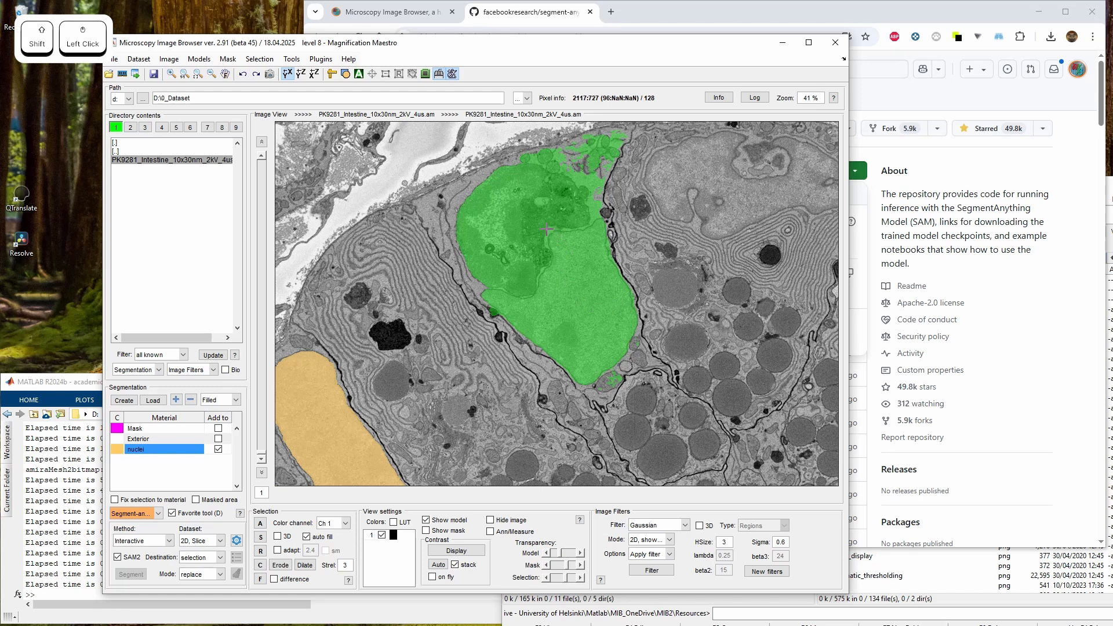
ctrl+click(583, 174)
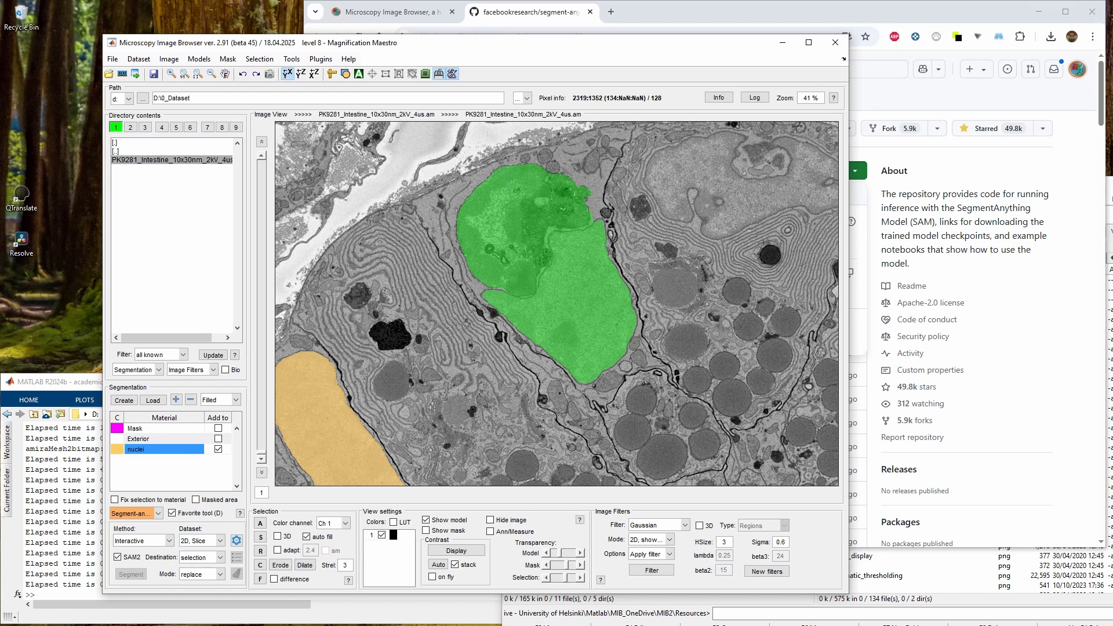
click(530, 303)
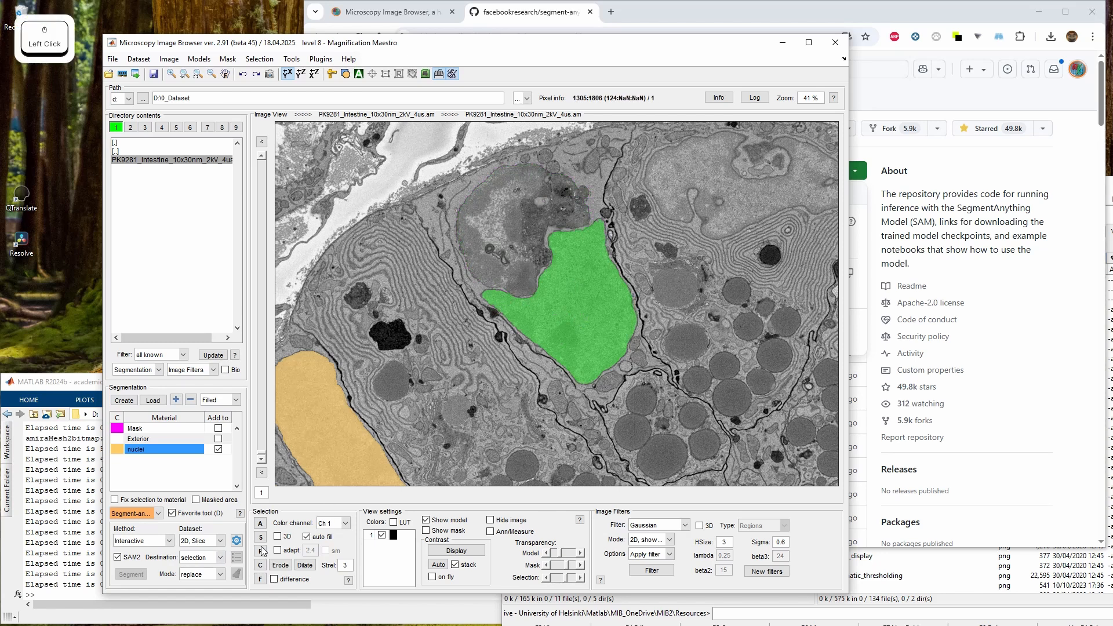
Set the SAM destination to mask and clear the current selection
click(183, 558)
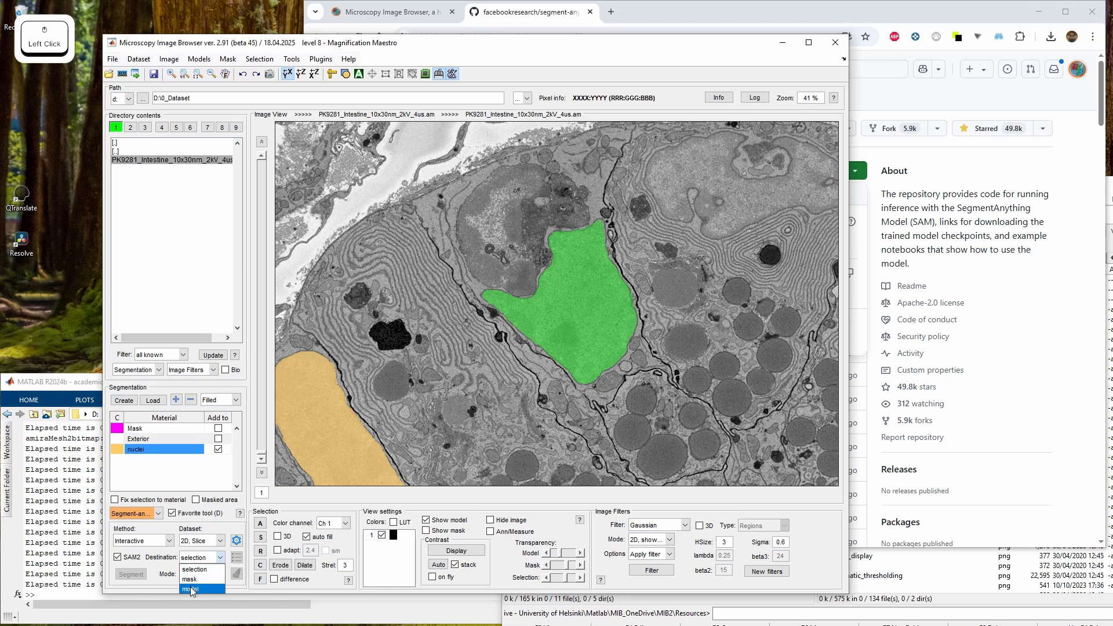
click(193, 572)
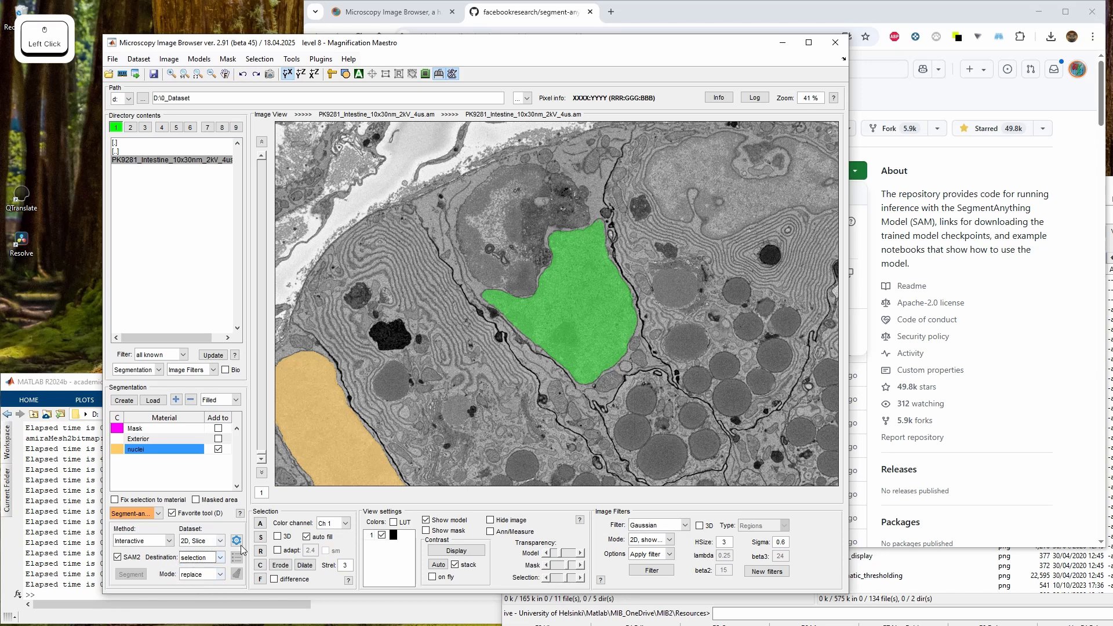
click(203, 557)
click(202, 579)
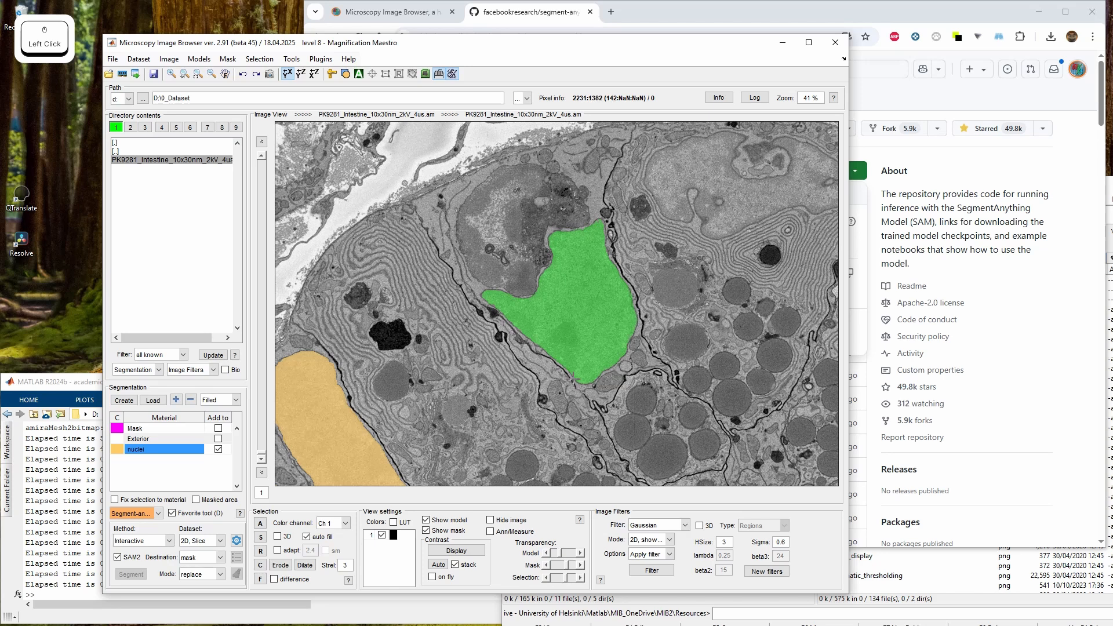
key(c)
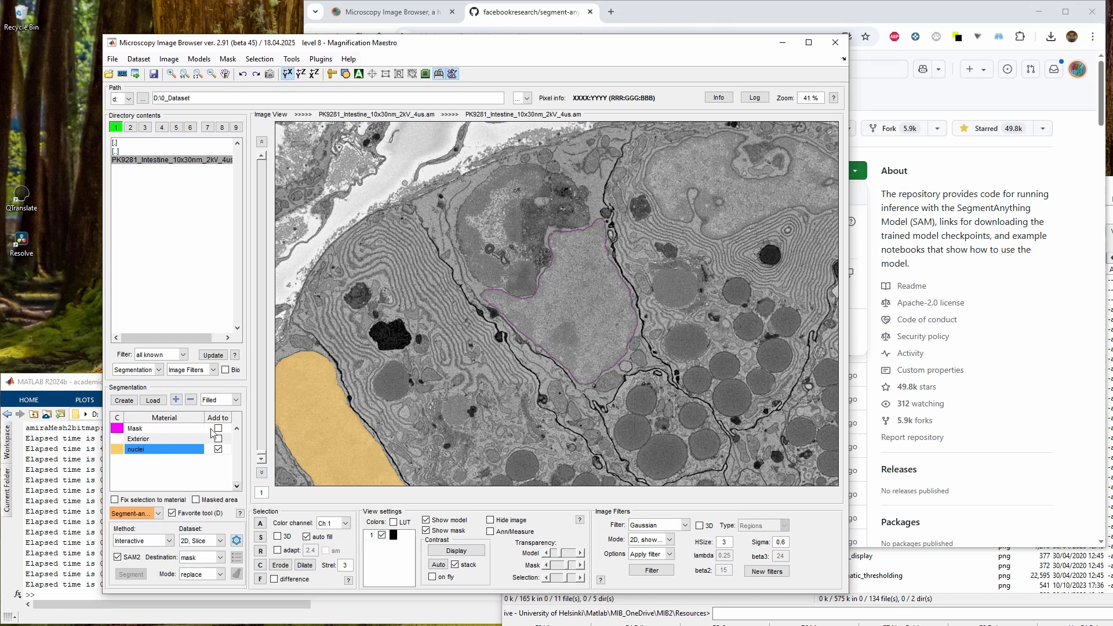
Segment the nucleus of the upper right cell directly into the mask with SAM points
drag(603, 326, 521, 372)
click(554, 242)
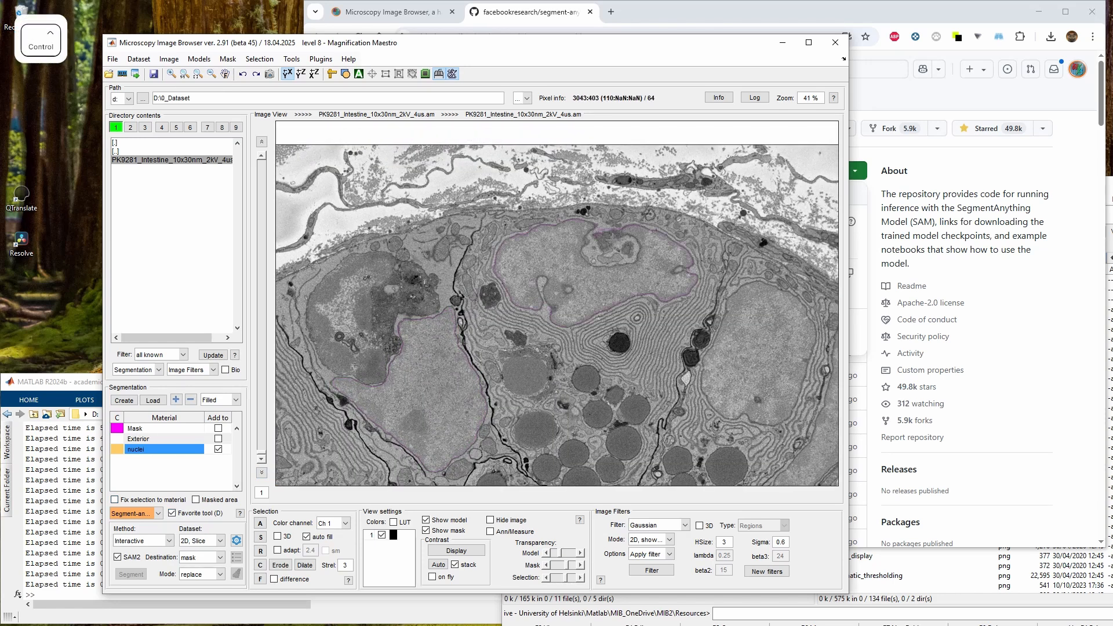
ctrl+click(617, 254)
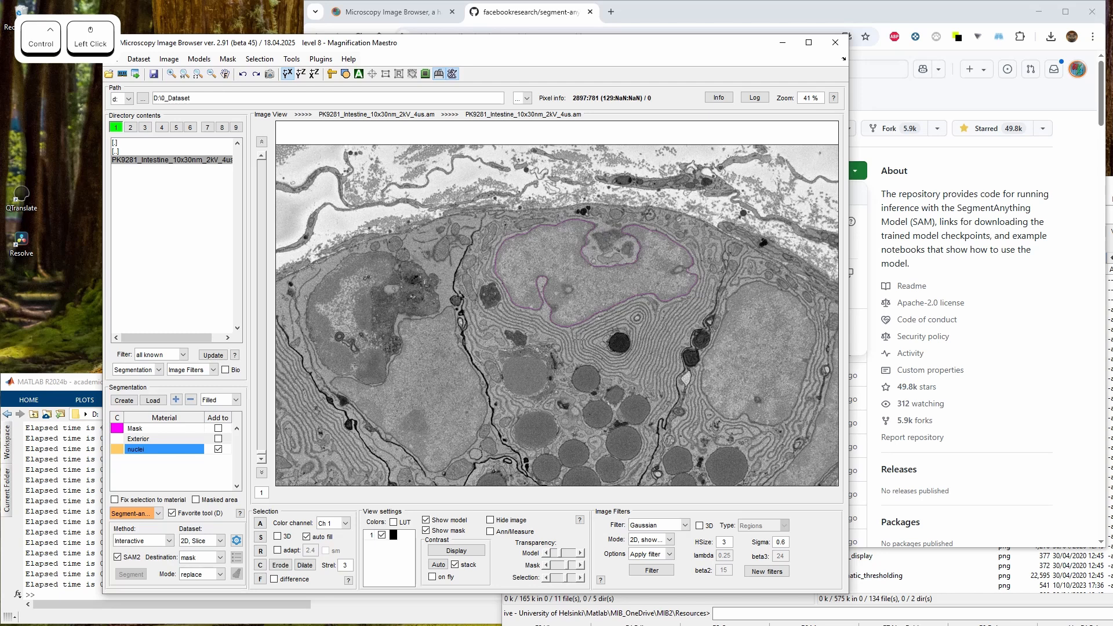
Zoom in to 62 % and lower the mask transparency slider, then return to 41 %
key(w)
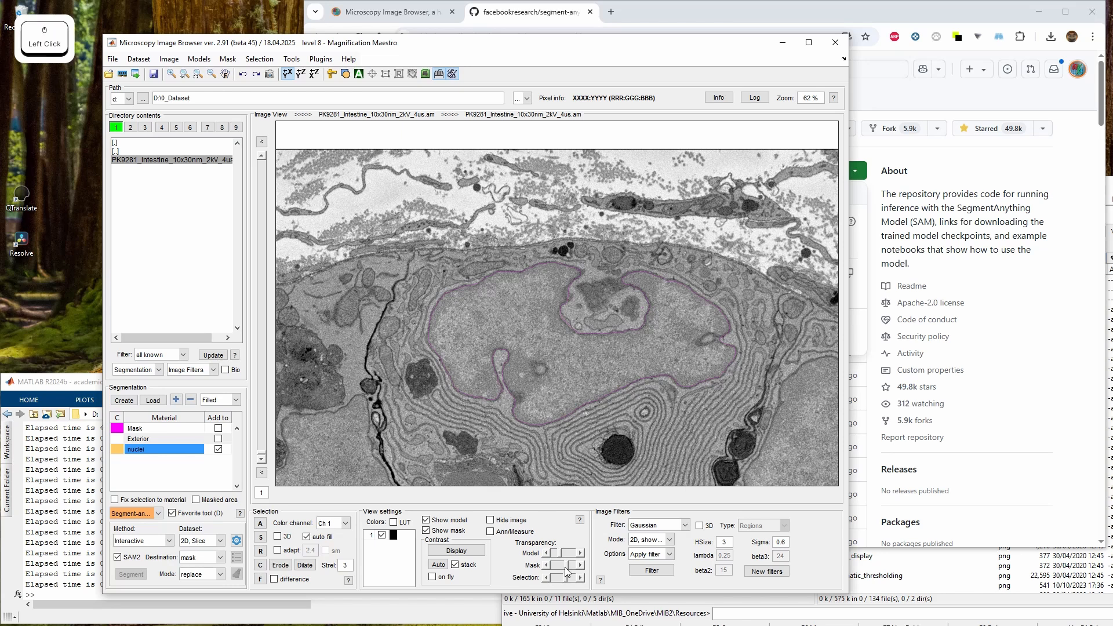
drag(565, 567, 554, 566)
drag(576, 334, 593, 296)
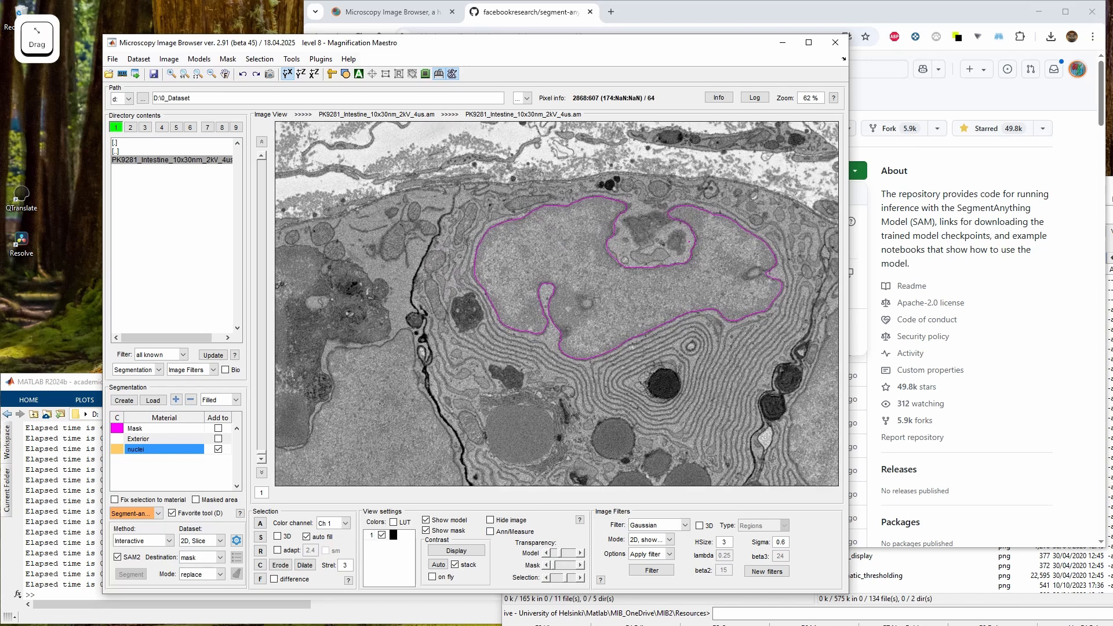
key(q)
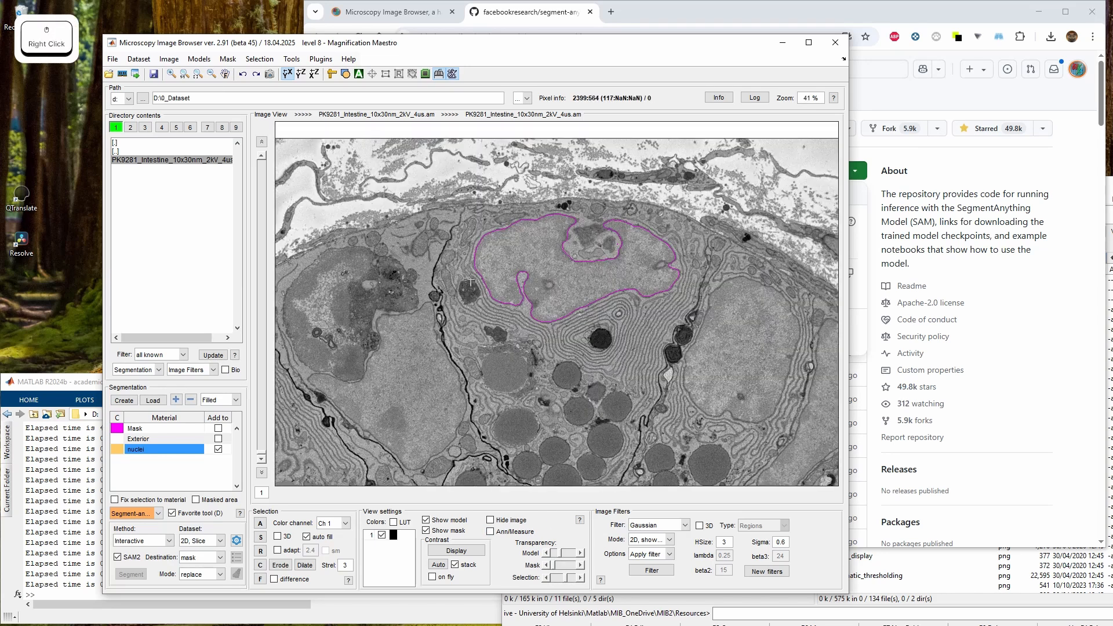
Set the SAM destination to model and segment a small nucleus near the lower left directly into the nuclei material
drag(397, 329, 547, 297)
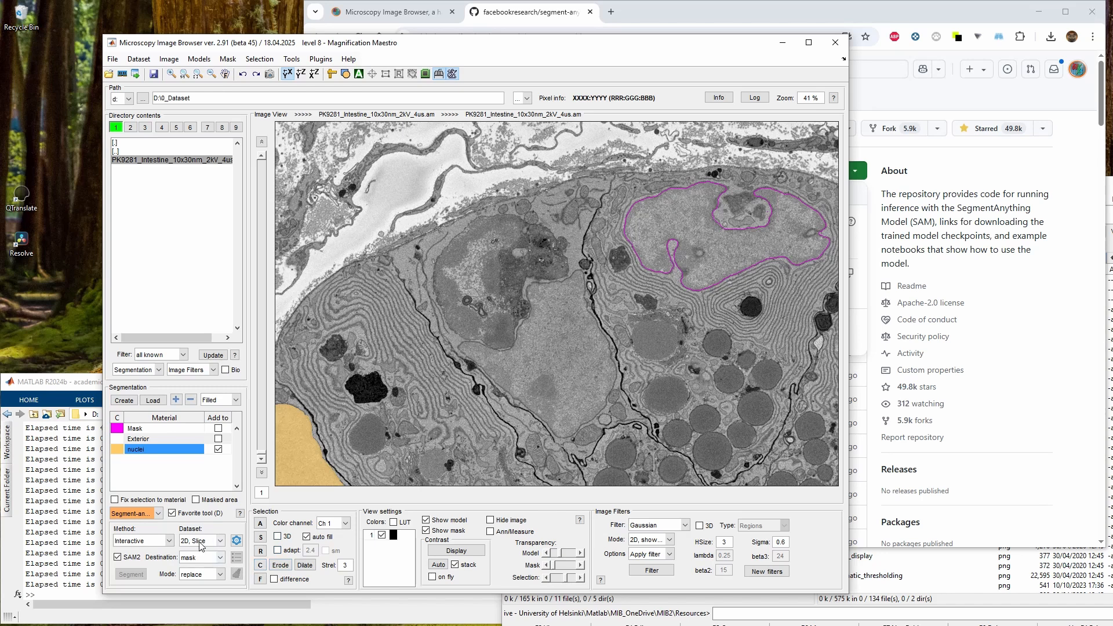
click(206, 562)
click(197, 571)
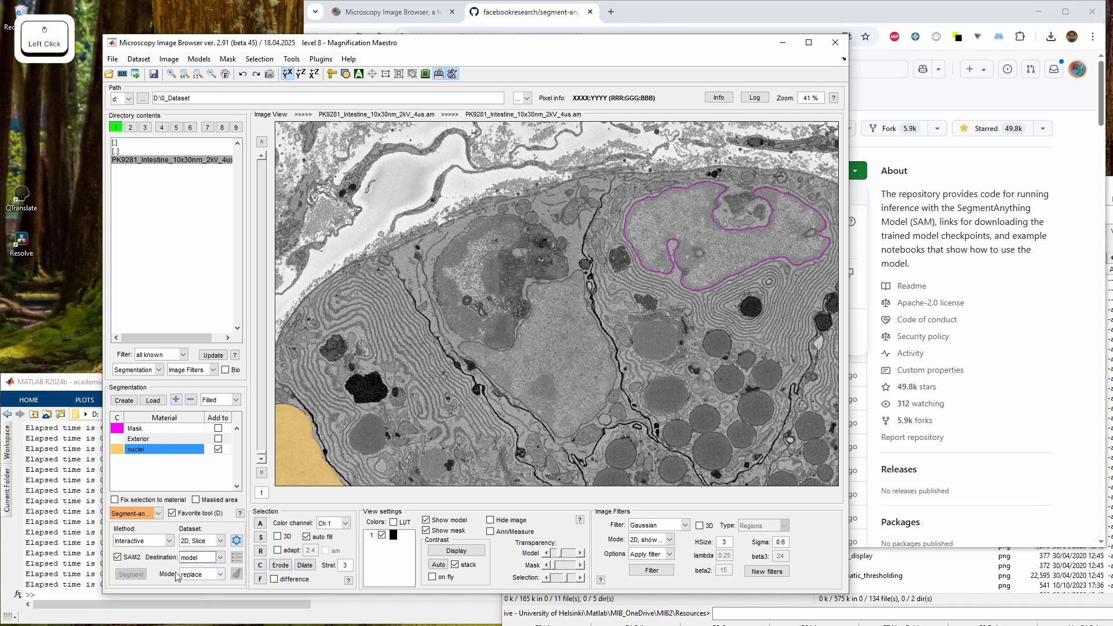
drag(463, 470, 561, 326)
click(446, 457)
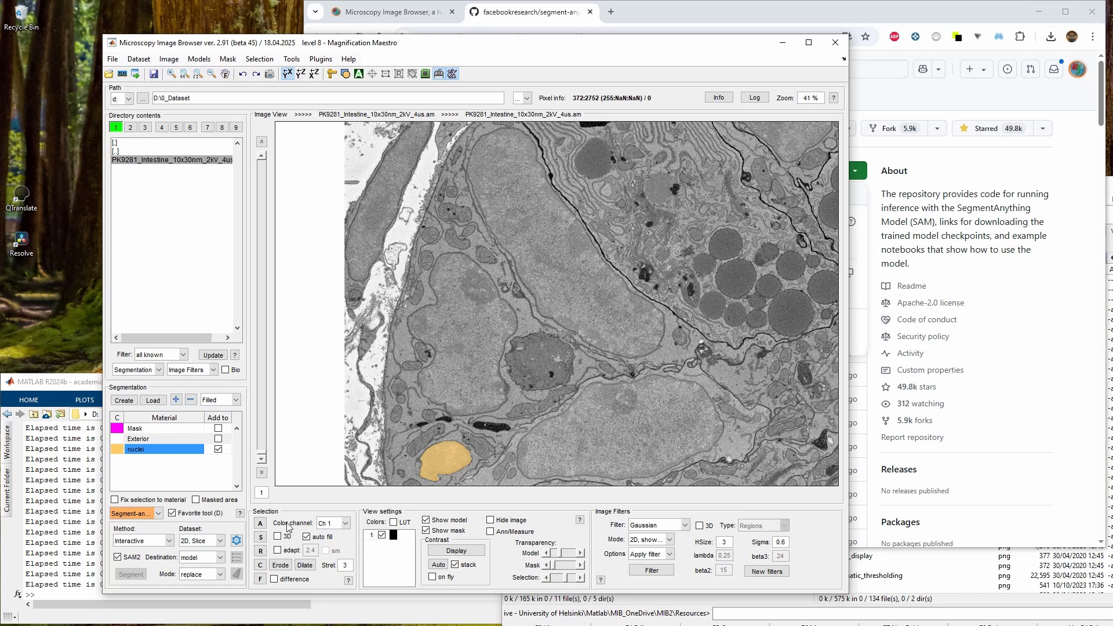
click(192, 580)
click(220, 574)
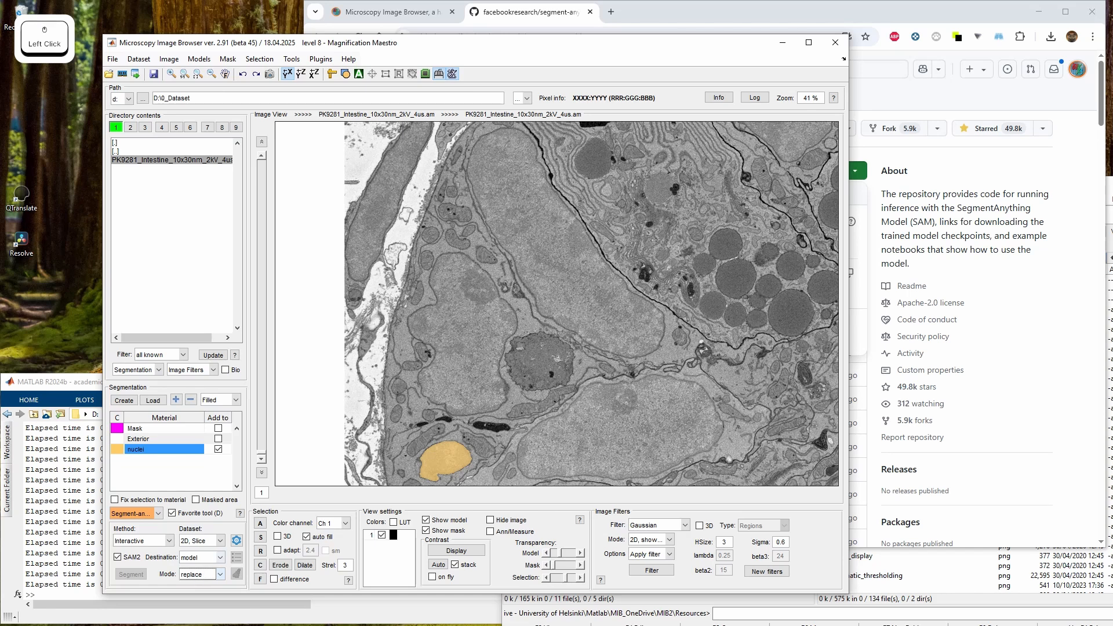
Undo the last segmentation and switch the SAM mode to add
key(ctrl+z)
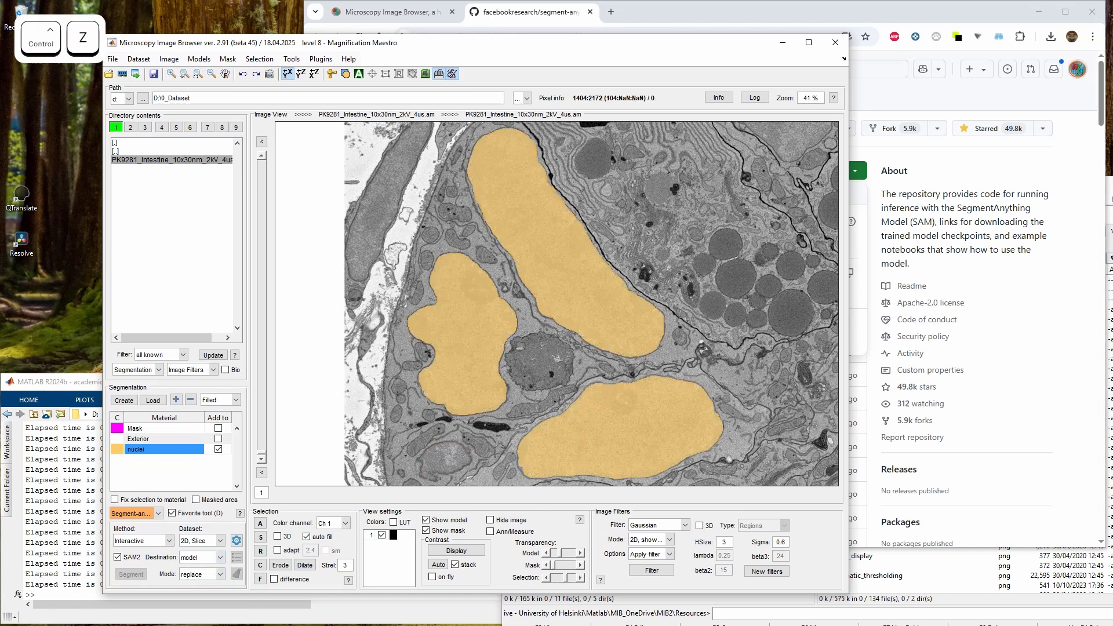
click(203, 575)
click(207, 594)
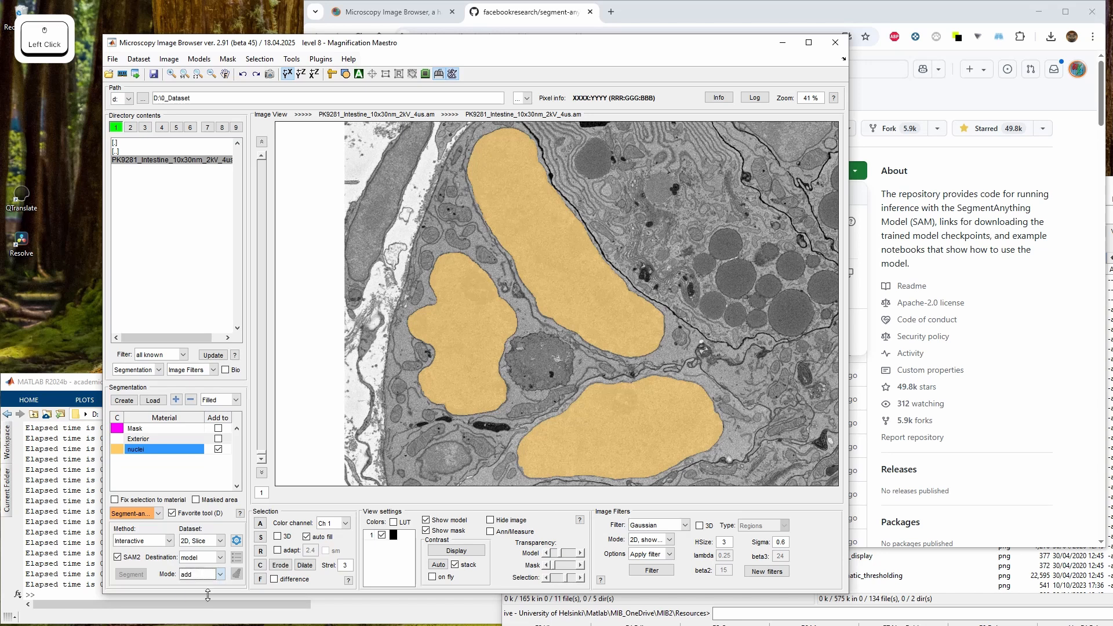
Add several more nuclei to the nuclei material with SAM points while moving around the image
click(445, 459)
drag(428, 453, 489, 338)
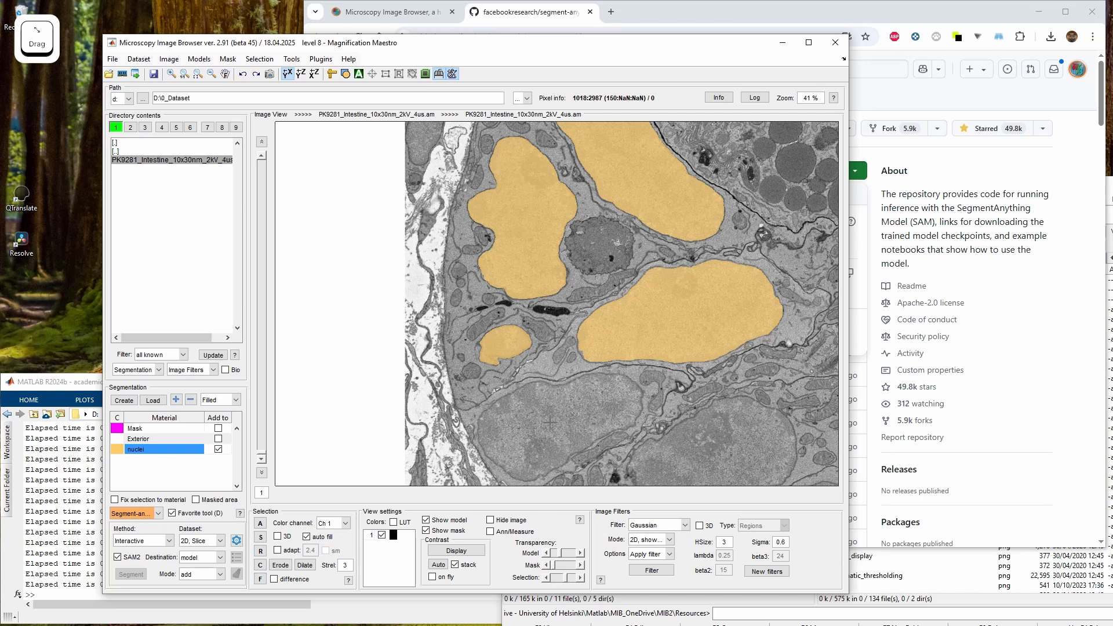
drag(550, 423, 503, 313)
click(517, 302)
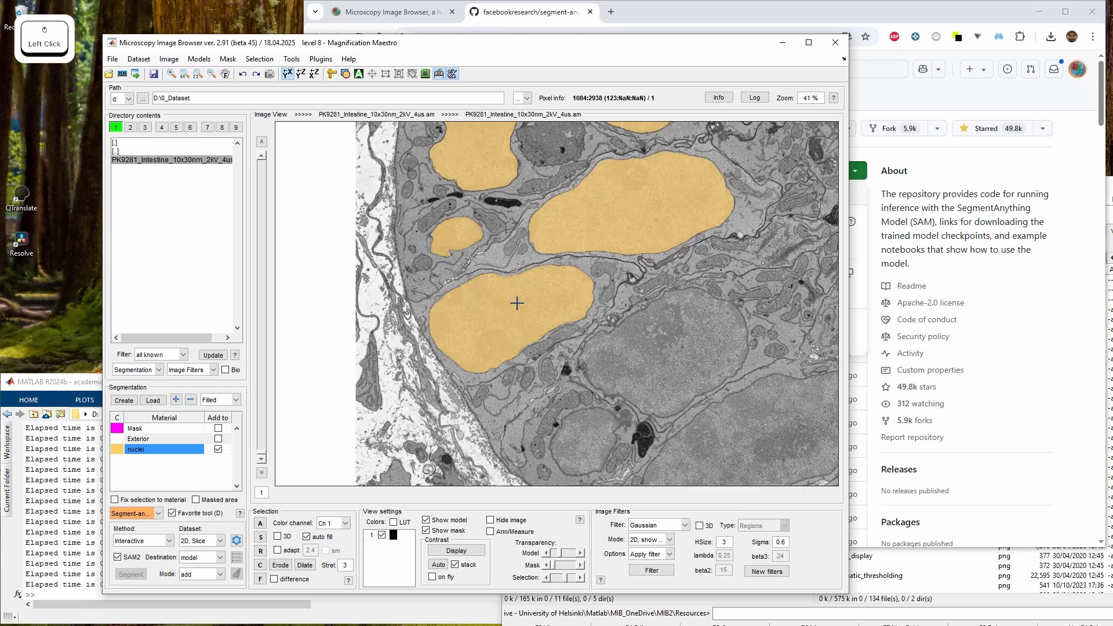
click(684, 347)
drag(604, 422, 512, 280)
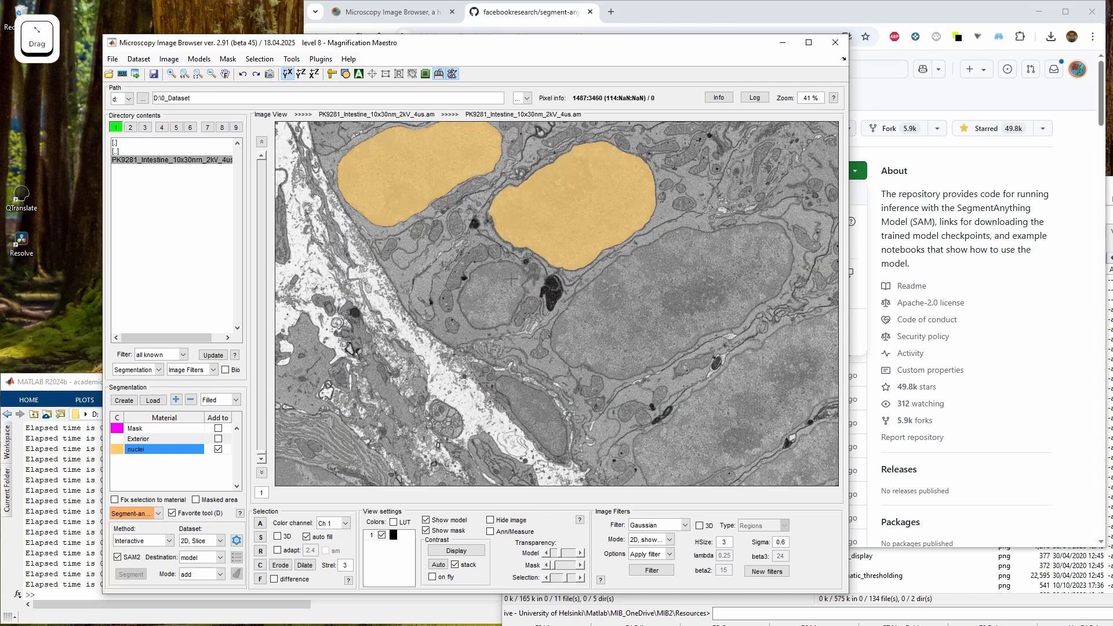
click(512, 279)
click(576, 325)
drag(656, 318, 523, 235)
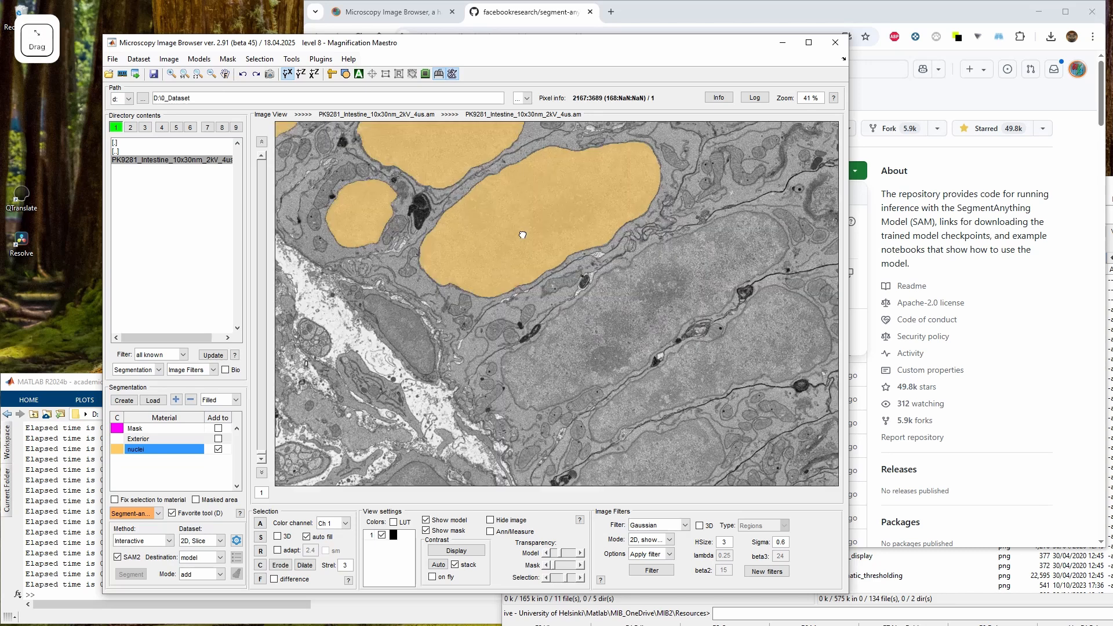
key(q)
click(529, 311)
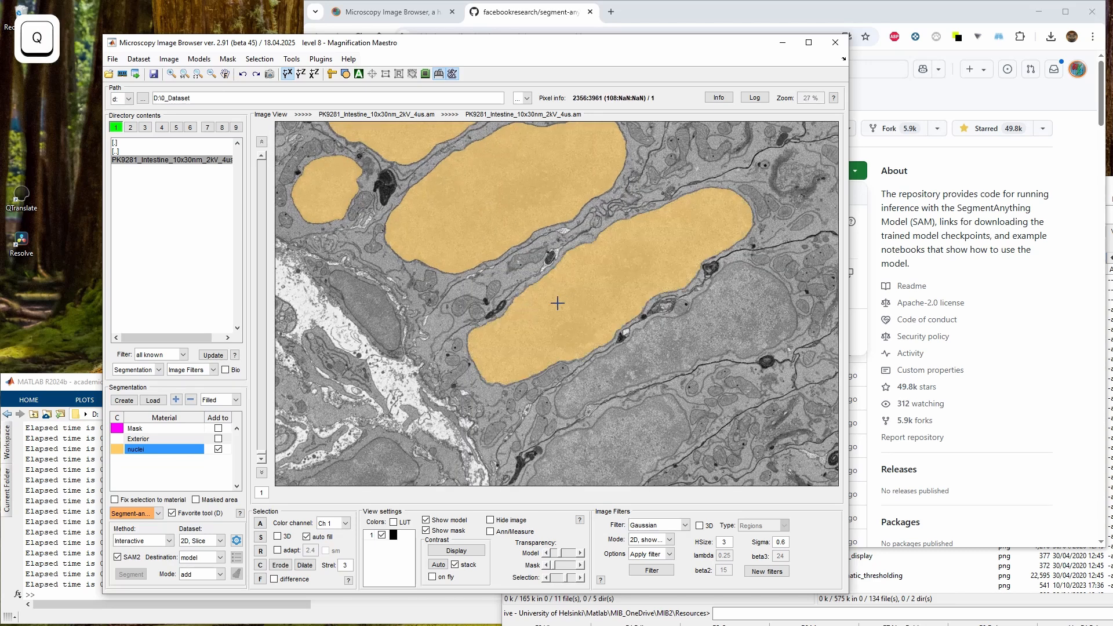
drag(558, 303, 631, 402)
drag(523, 188, 522, 312)
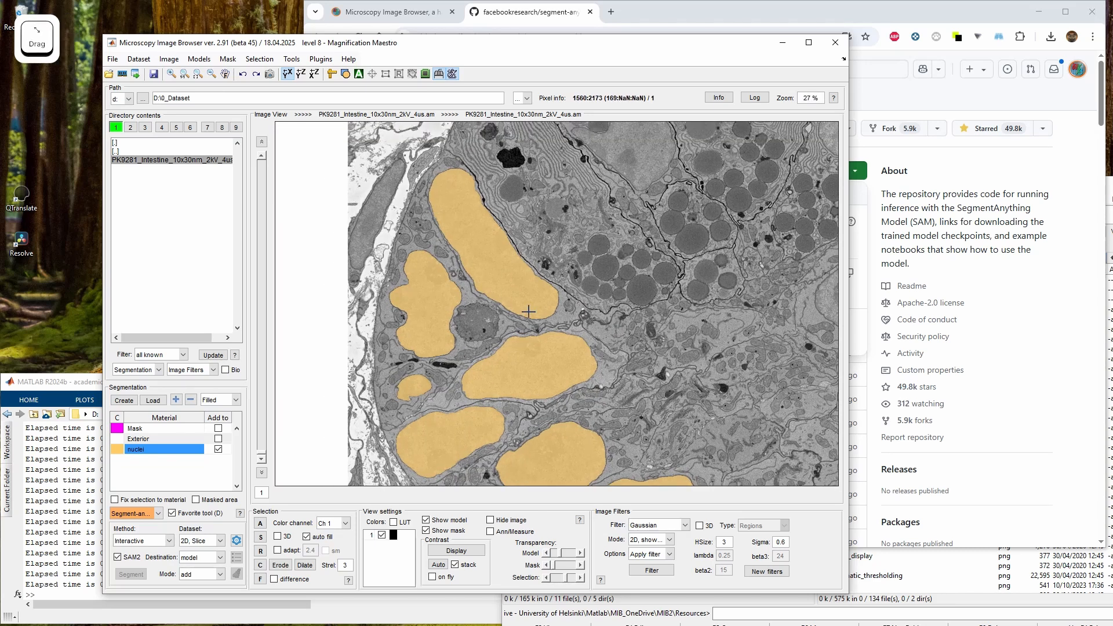
Set the SAM mode to subtract and remove the elongated upper nucleus from the nuclei material
click(193, 578)
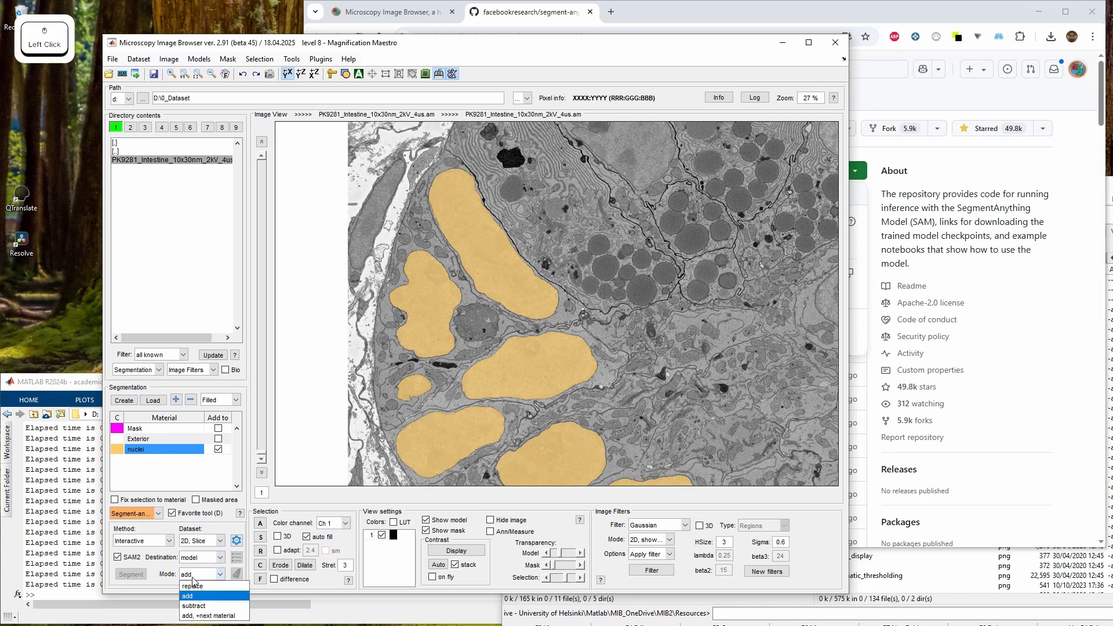
click(207, 606)
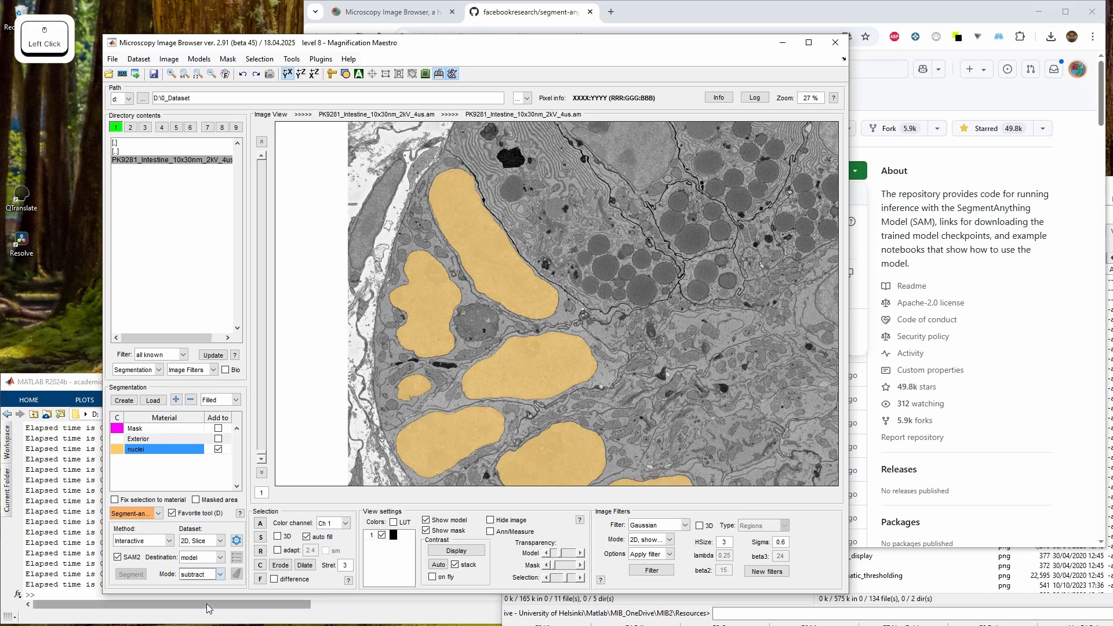
click(481, 246)
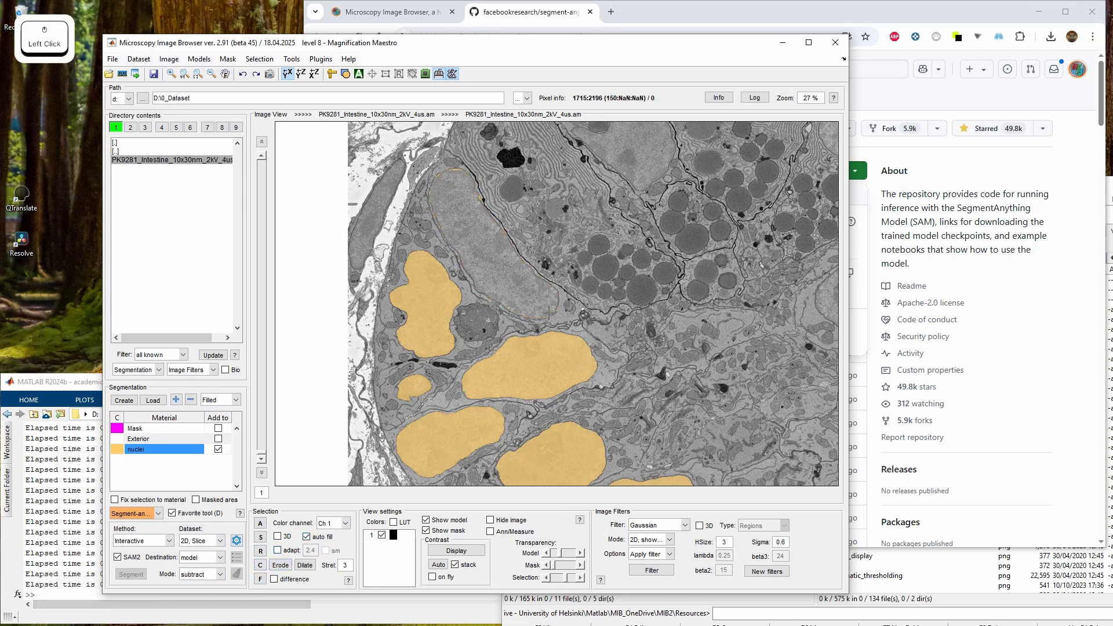
shift+click(448, 174)
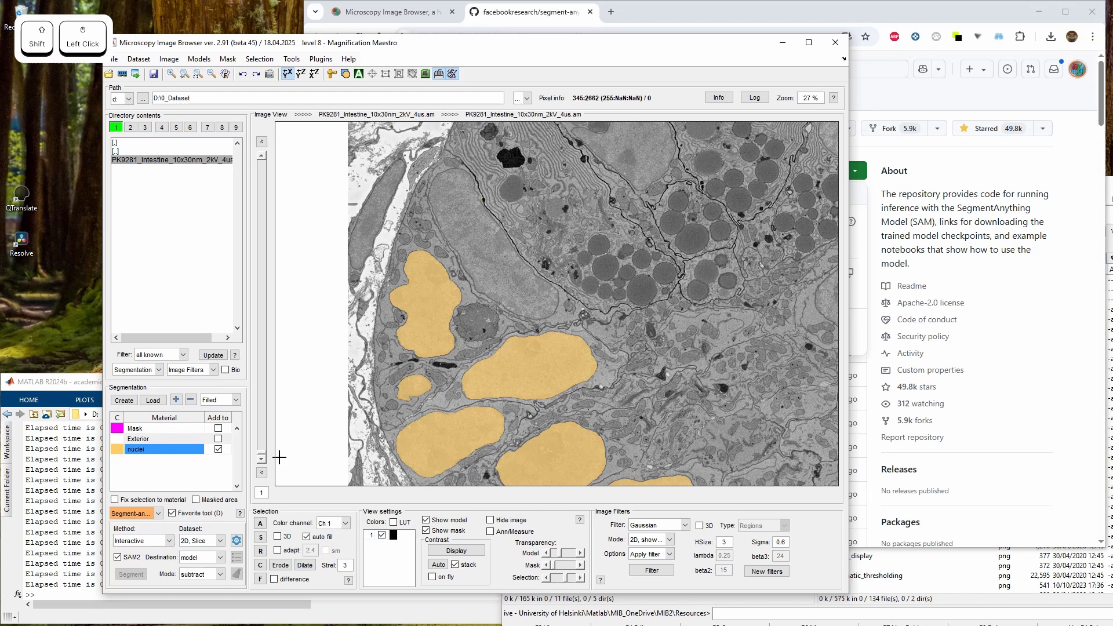
Duplicate the dataset into a second buffer
click(199, 575)
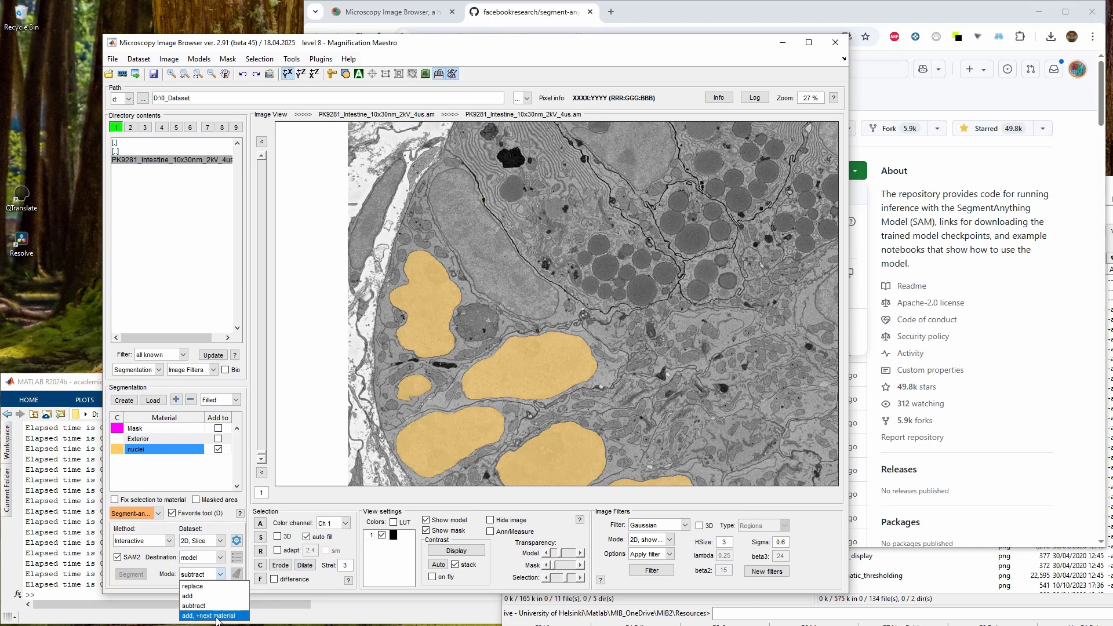
drag(565, 314, 552, 392)
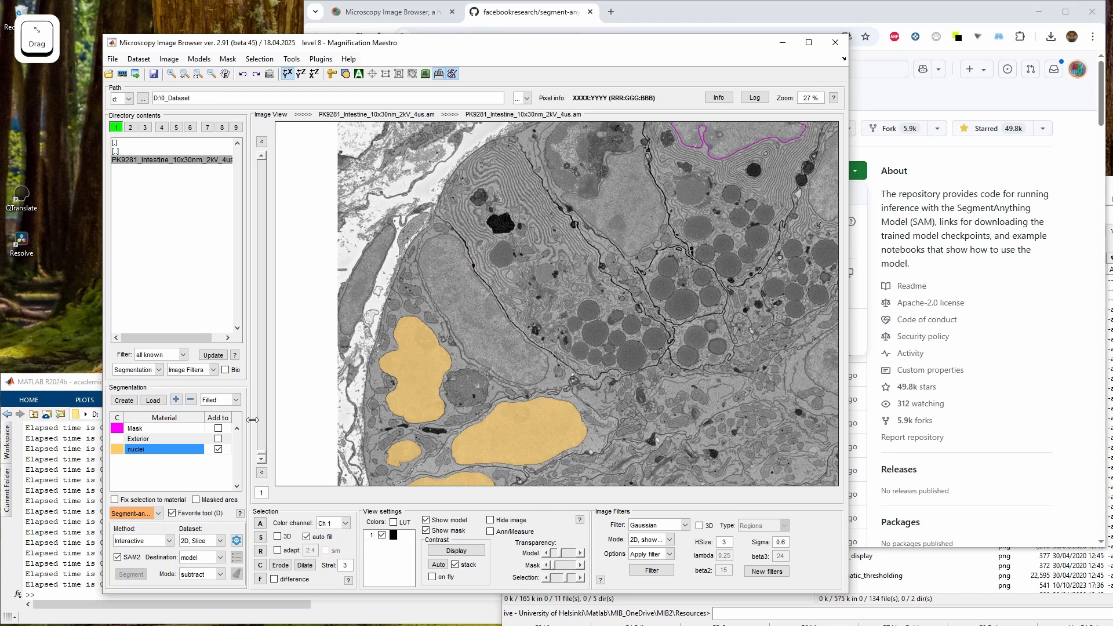
right_click(117, 127)
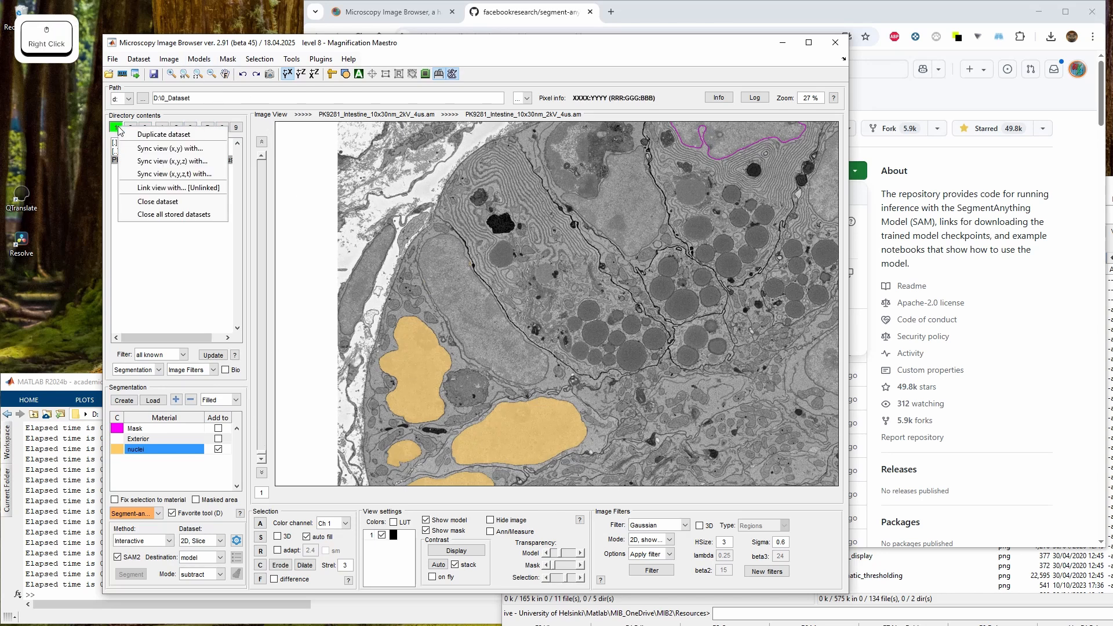
click(146, 139)
key(Return)
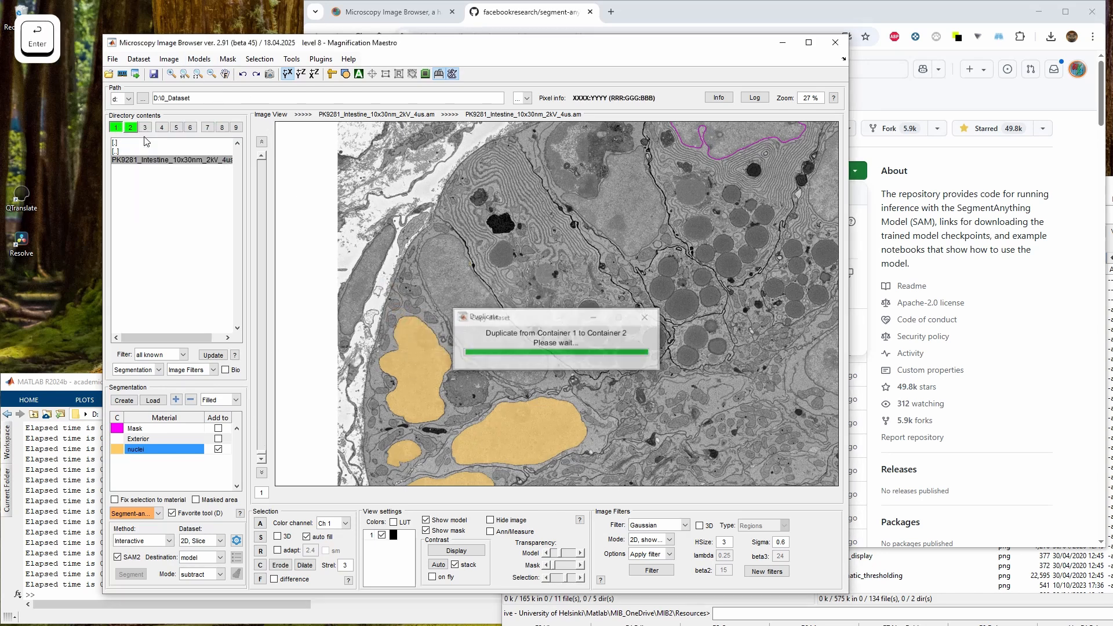
Create a new segmentation model of the 65535 materials type
click(124, 400)
click(456, 294)
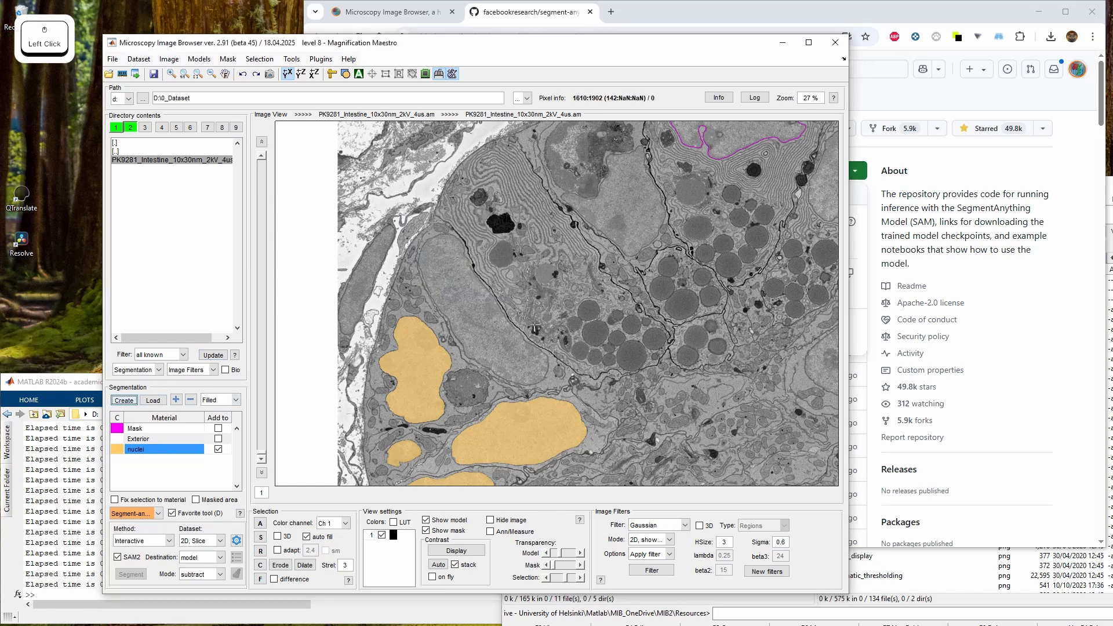
click(462, 297)
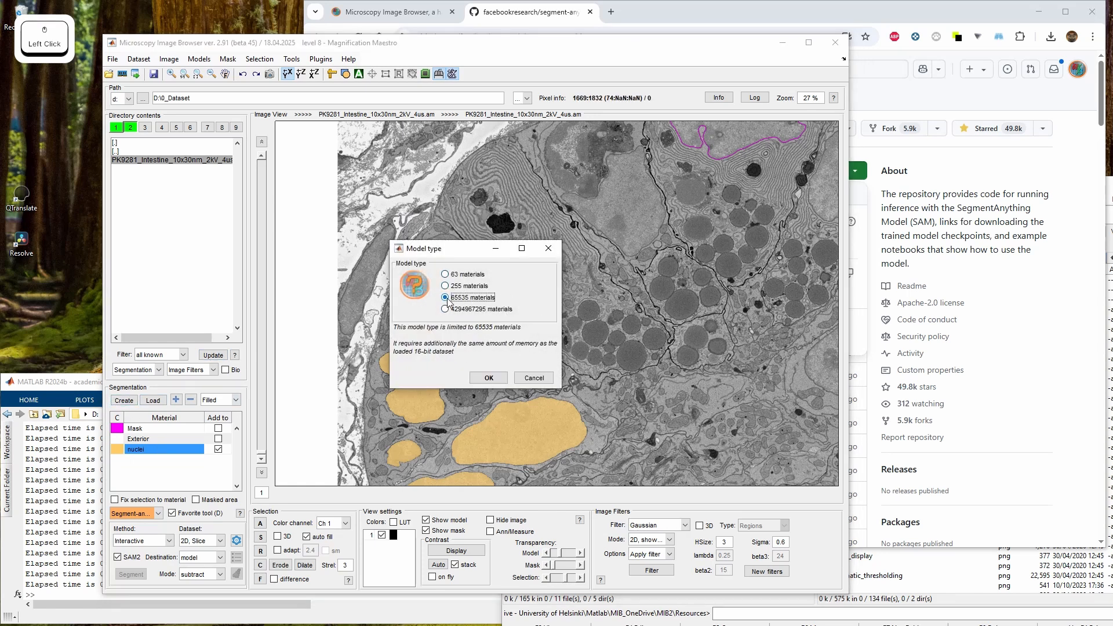
click(489, 375)
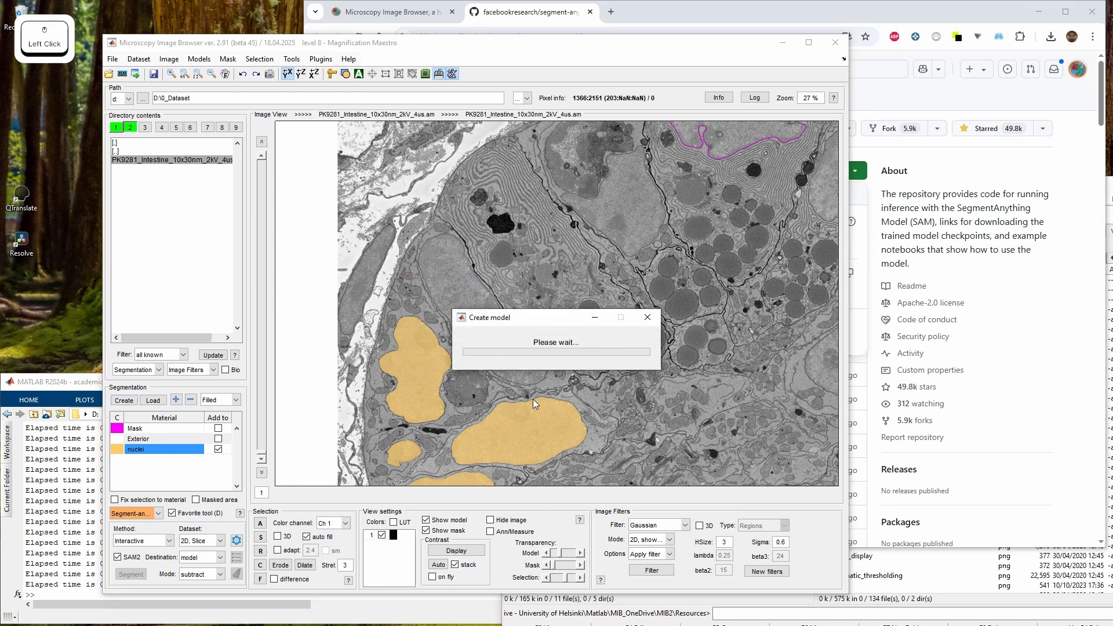
drag(498, 339, 489, 283)
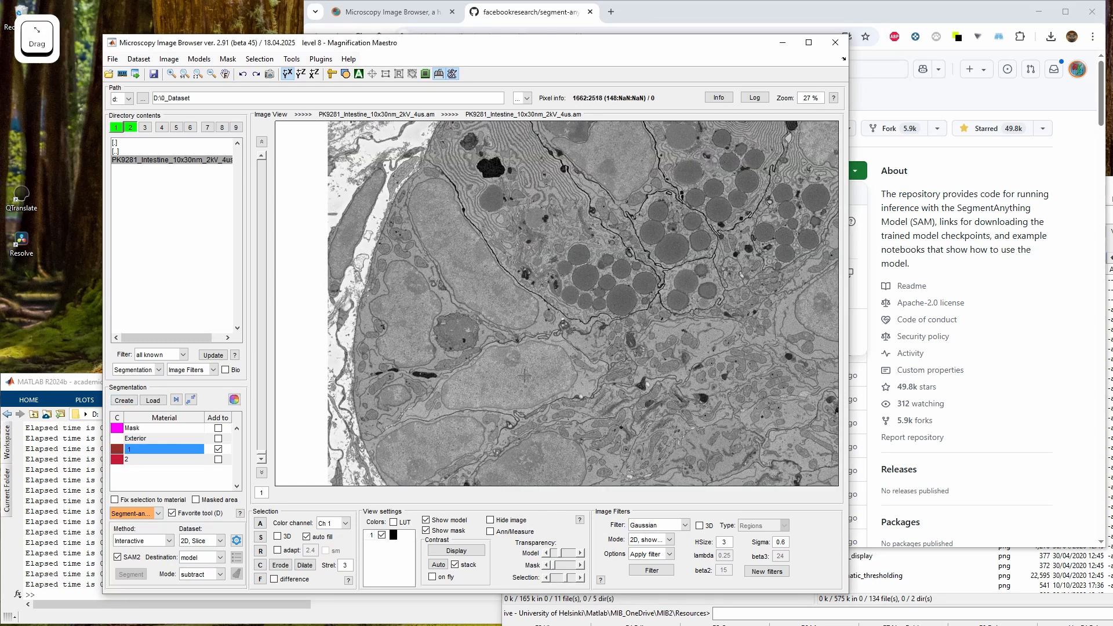
Zoom in to 62 % on the granule area and rename material 2 as 1
key(w)
key(w)
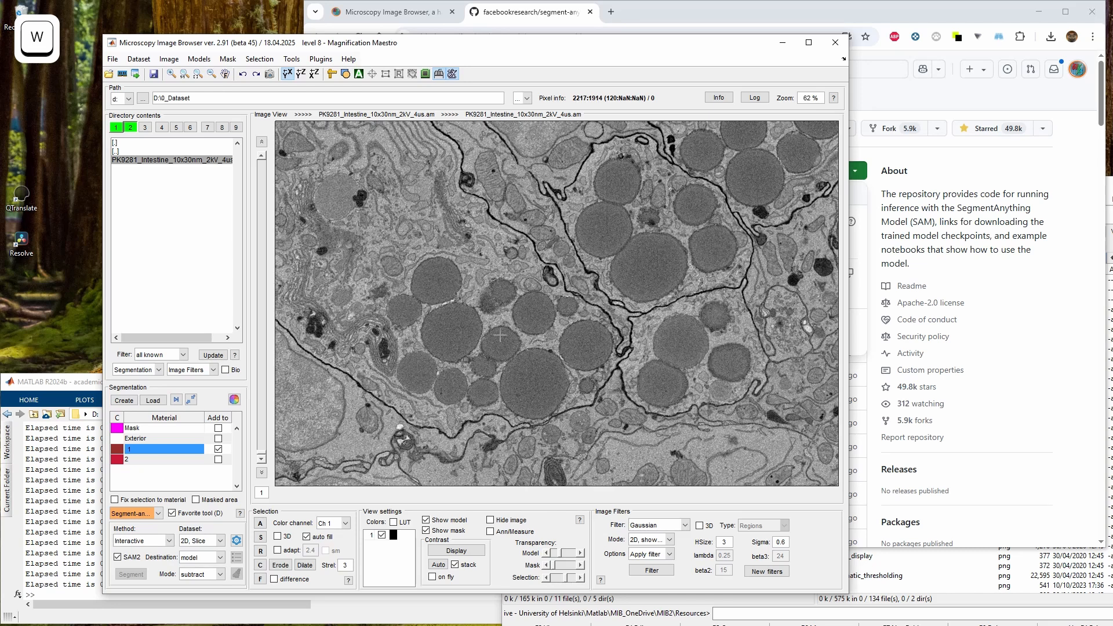
drag(731, 360, 817, 350)
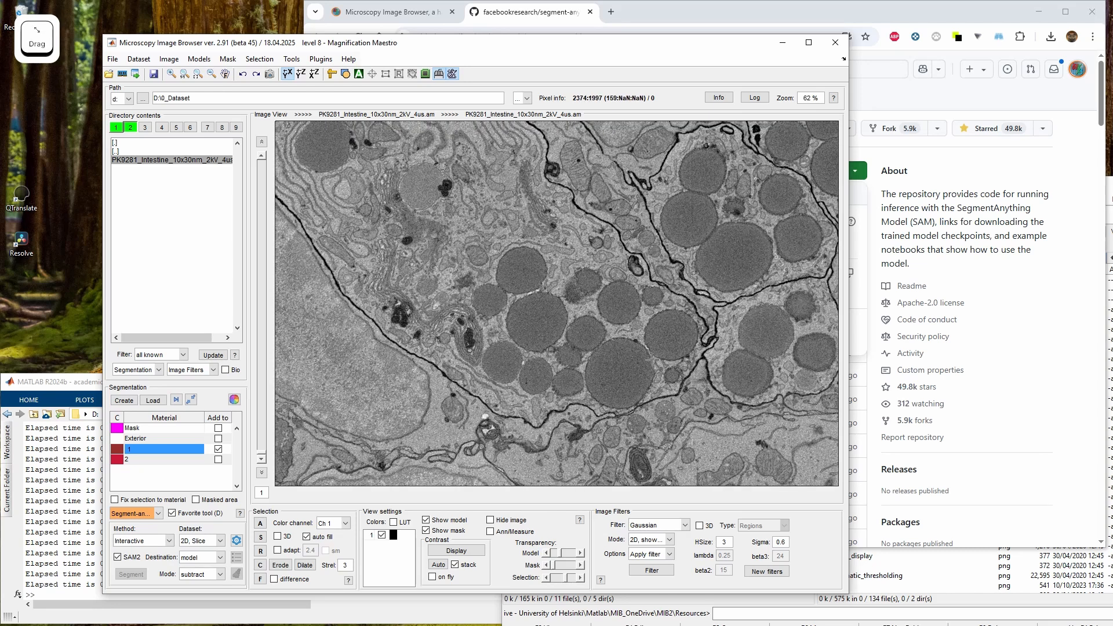
drag(684, 357, 624, 358)
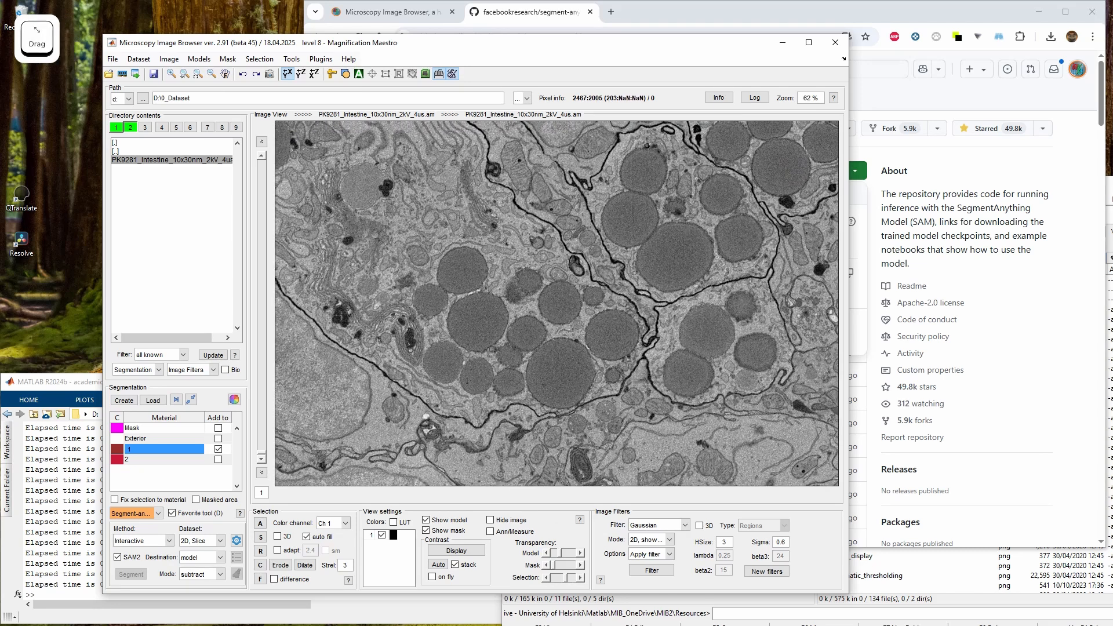
click(132, 460)
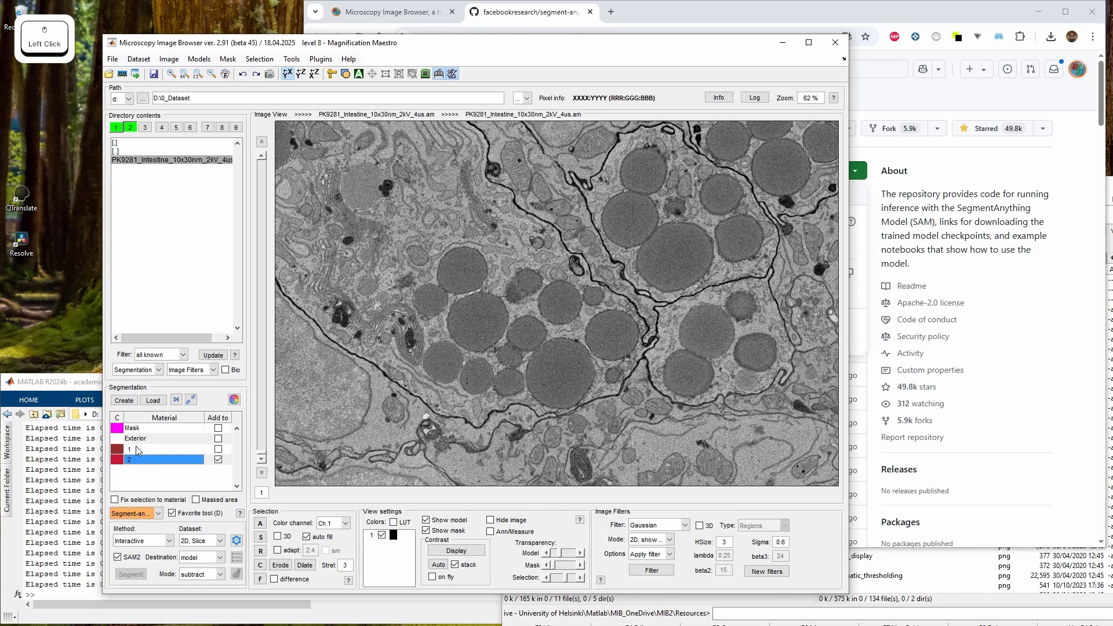
right_click(155, 464)
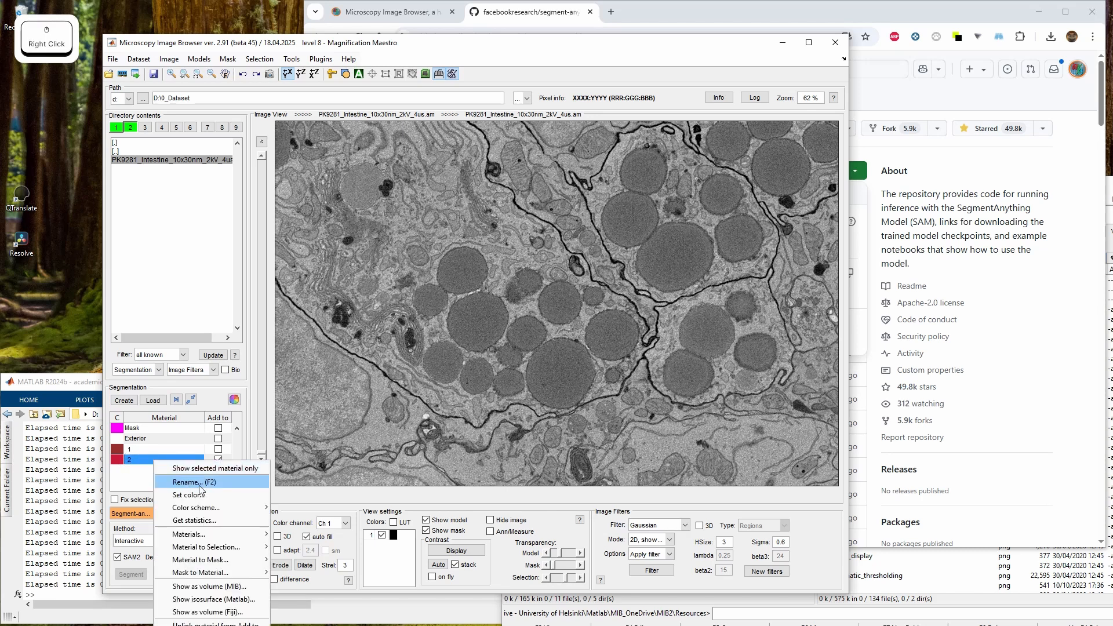
click(197, 483)
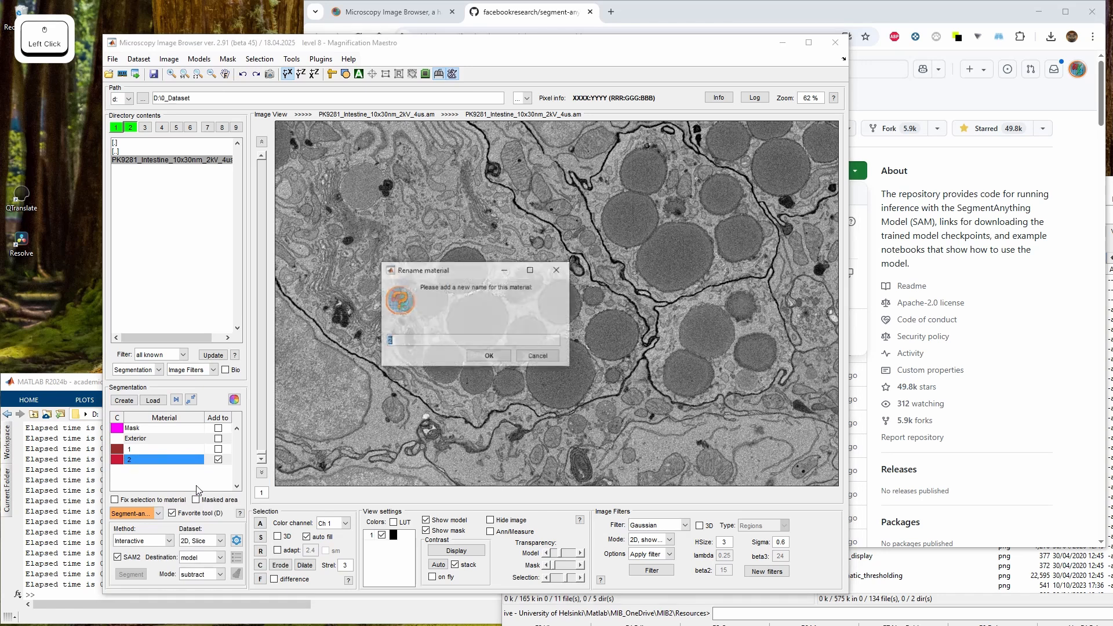
text(1)
key(Return)
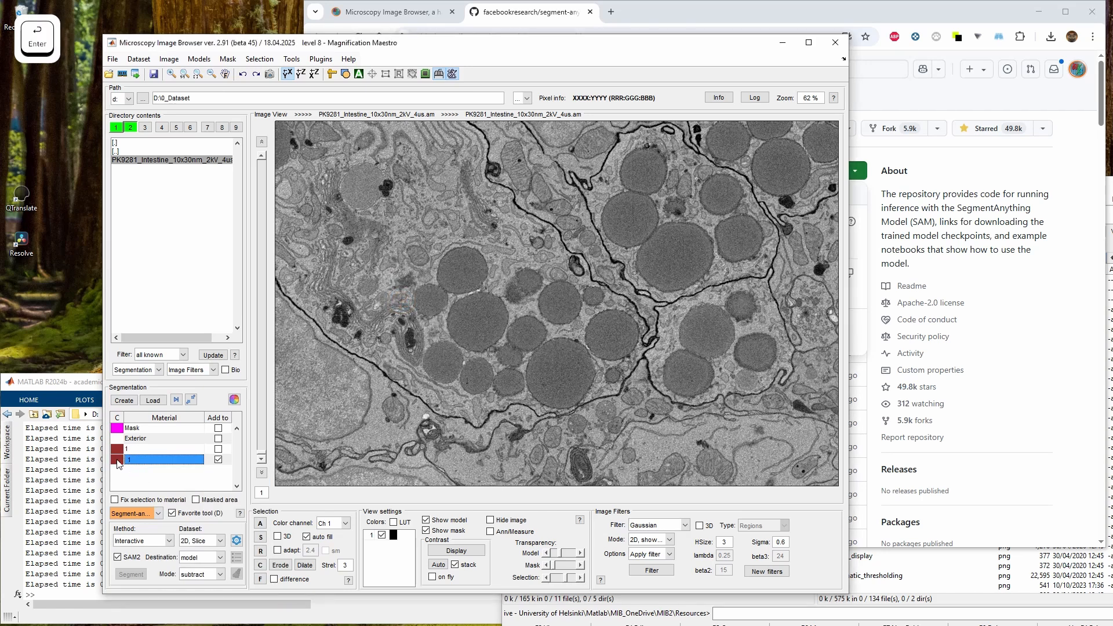
Set the SAM mode to add, +next material and segment one secretory granule with a point
click(196, 574)
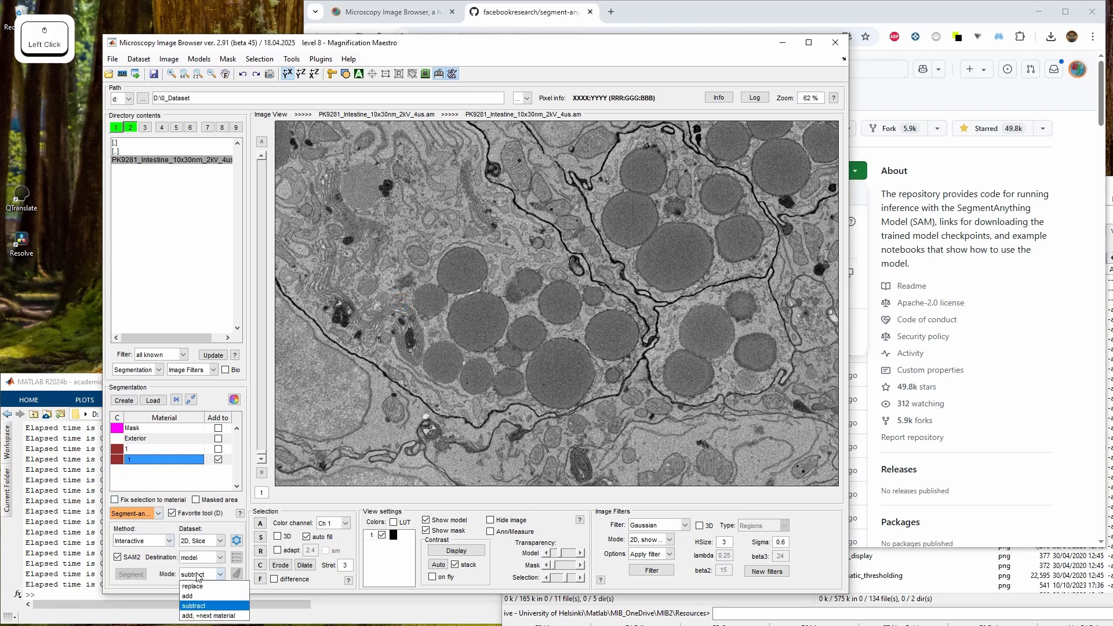
click(205, 617)
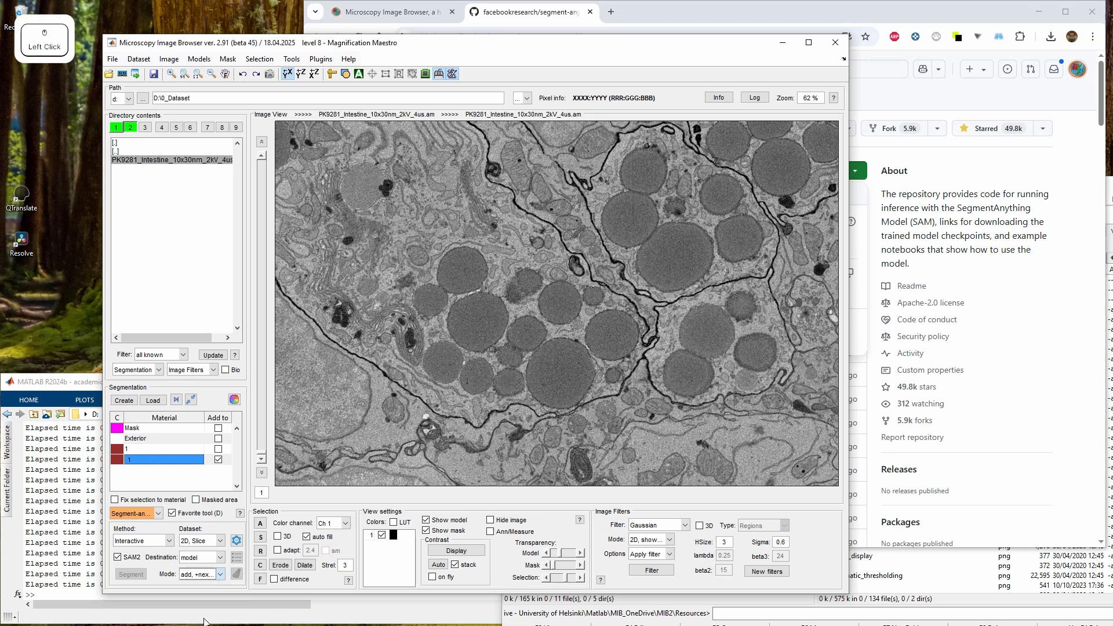
click(486, 323)
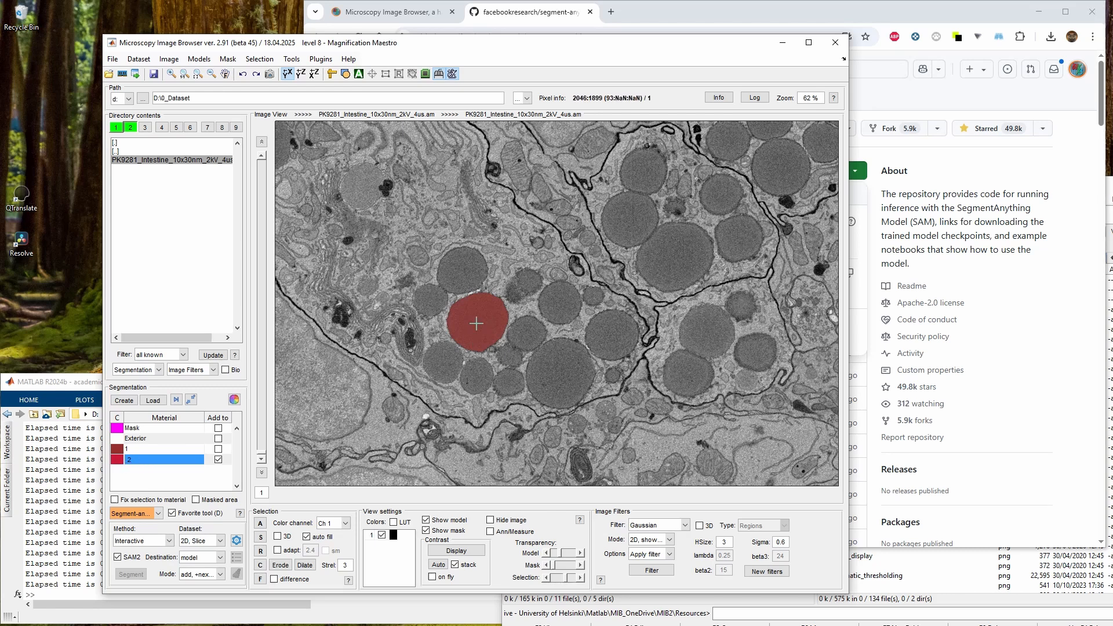
Segment the neighbouring granules one by one with SAM points, each into its own new material
click(470, 272)
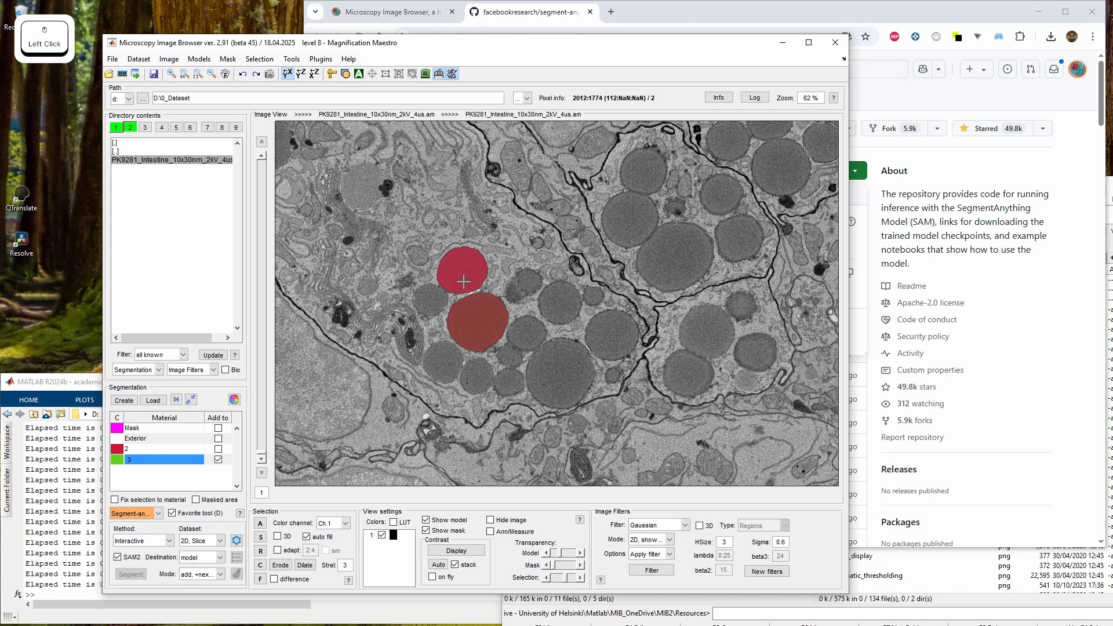
click(430, 300)
click(448, 369)
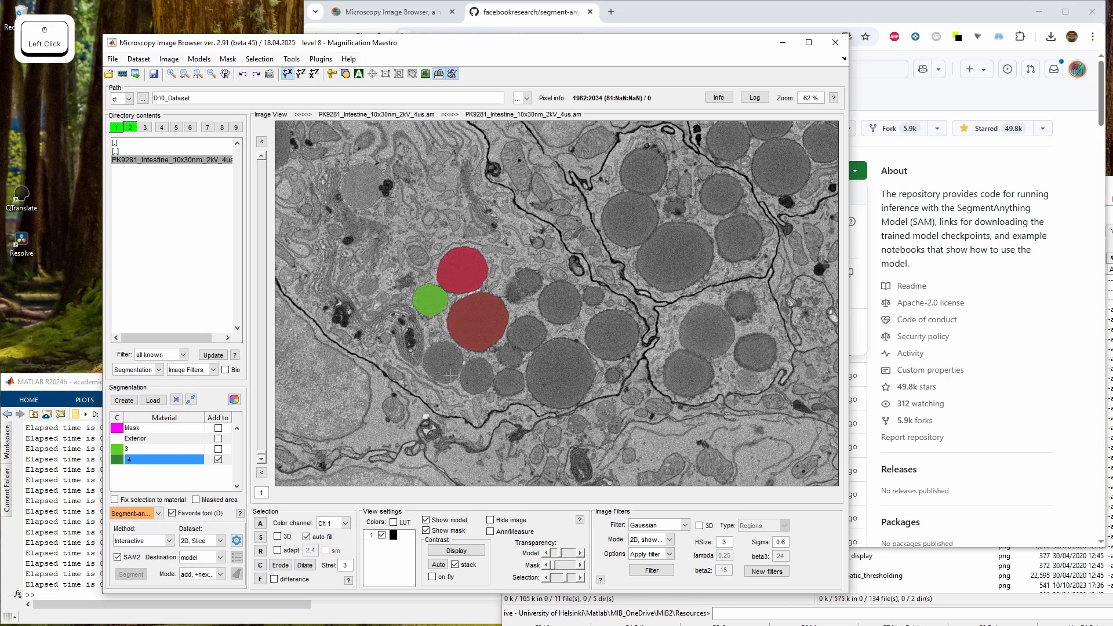
click(476, 376)
click(510, 384)
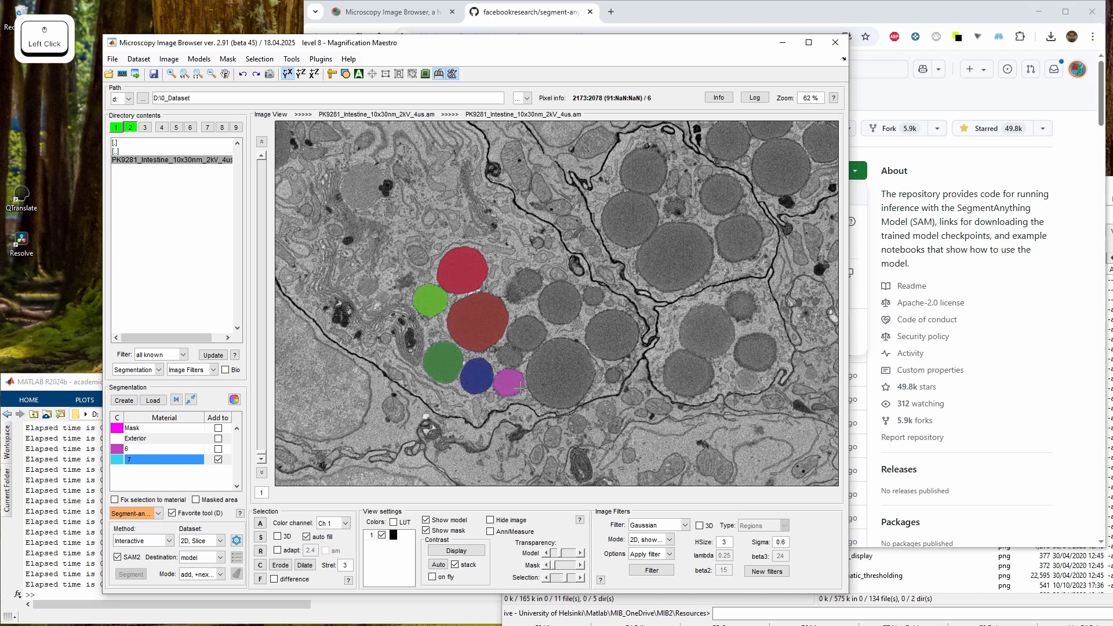
click(510, 355)
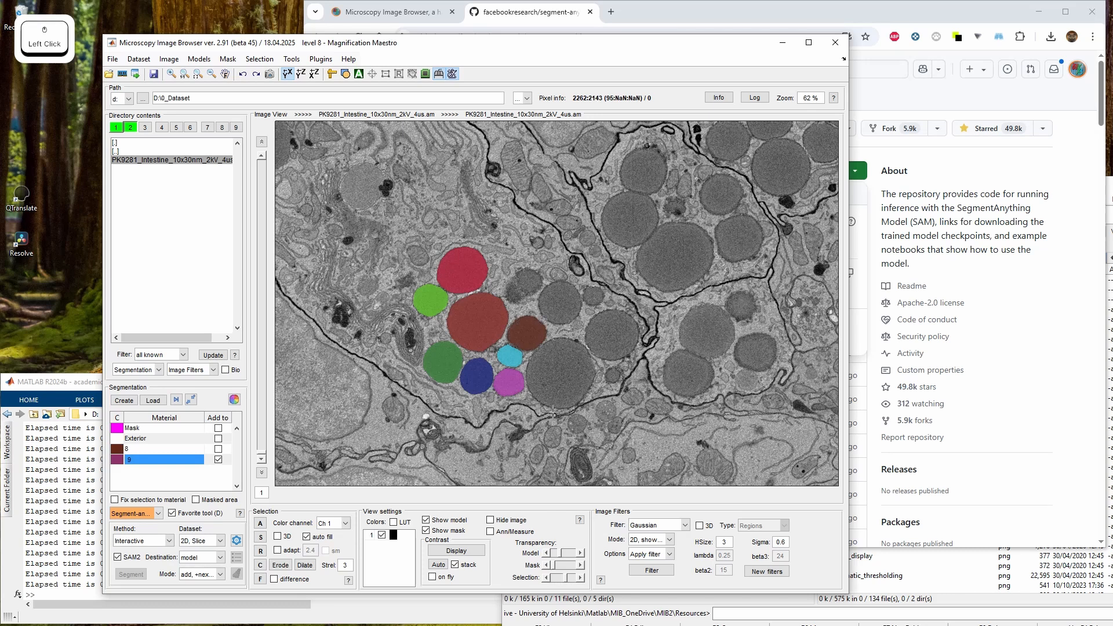
click(556, 377)
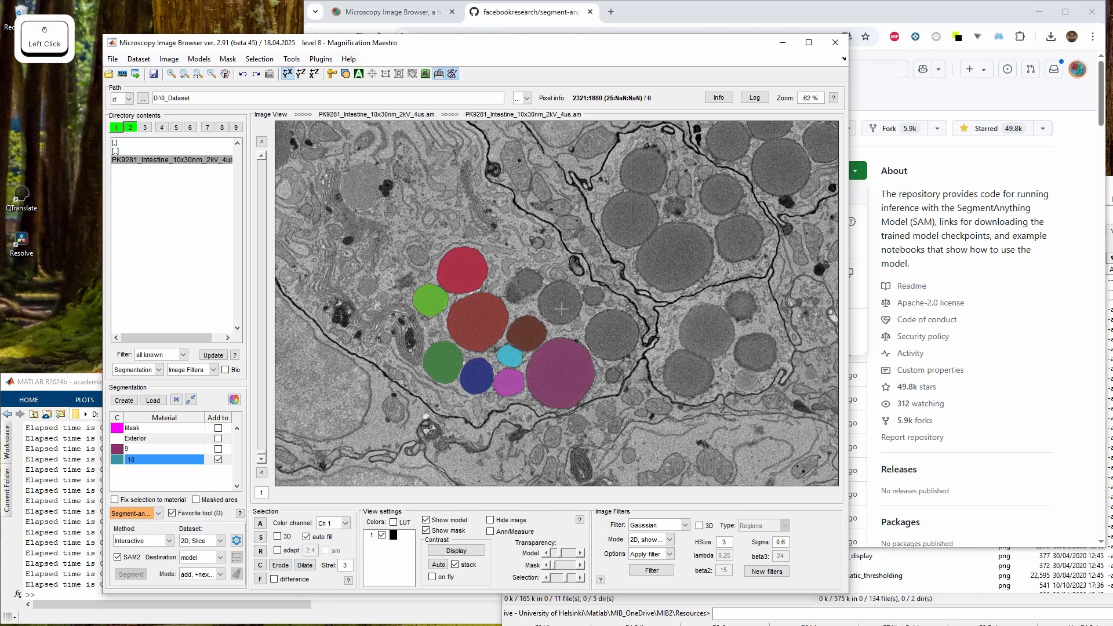
drag(690, 314, 560, 388)
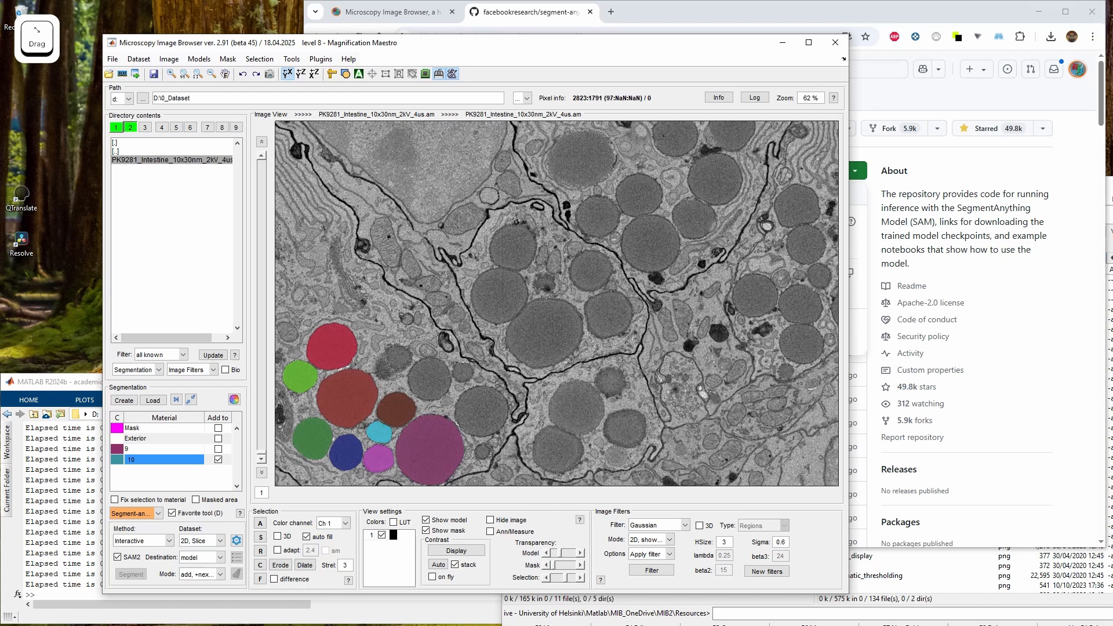
Segment two more neighbouring secretory granules with SAM points, then undo the last segmentation
drag(564, 304, 553, 248)
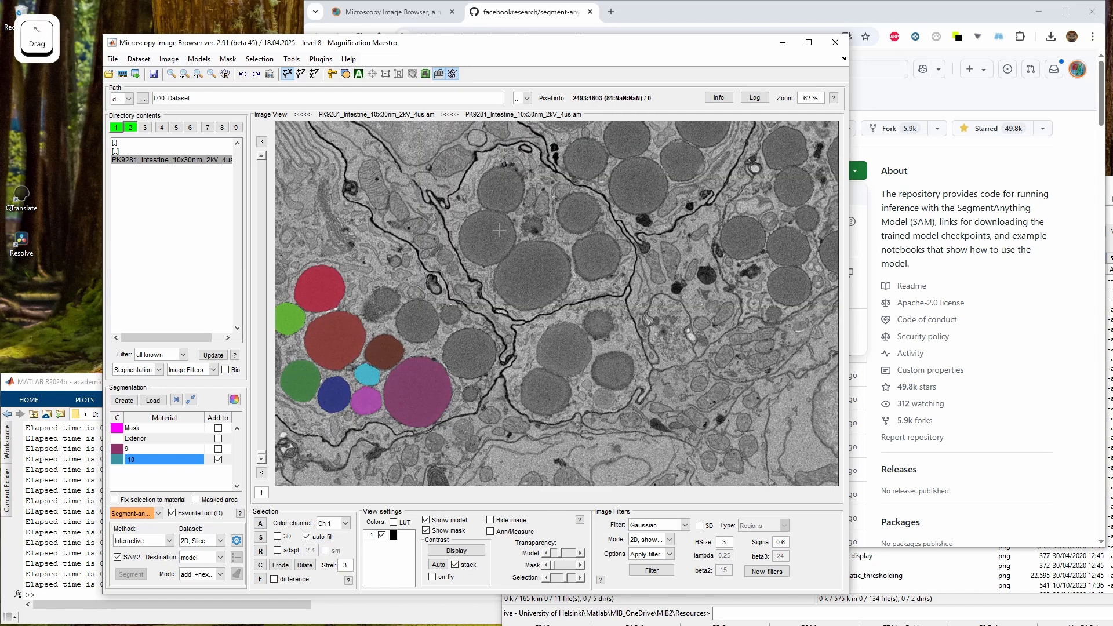
click(549, 287)
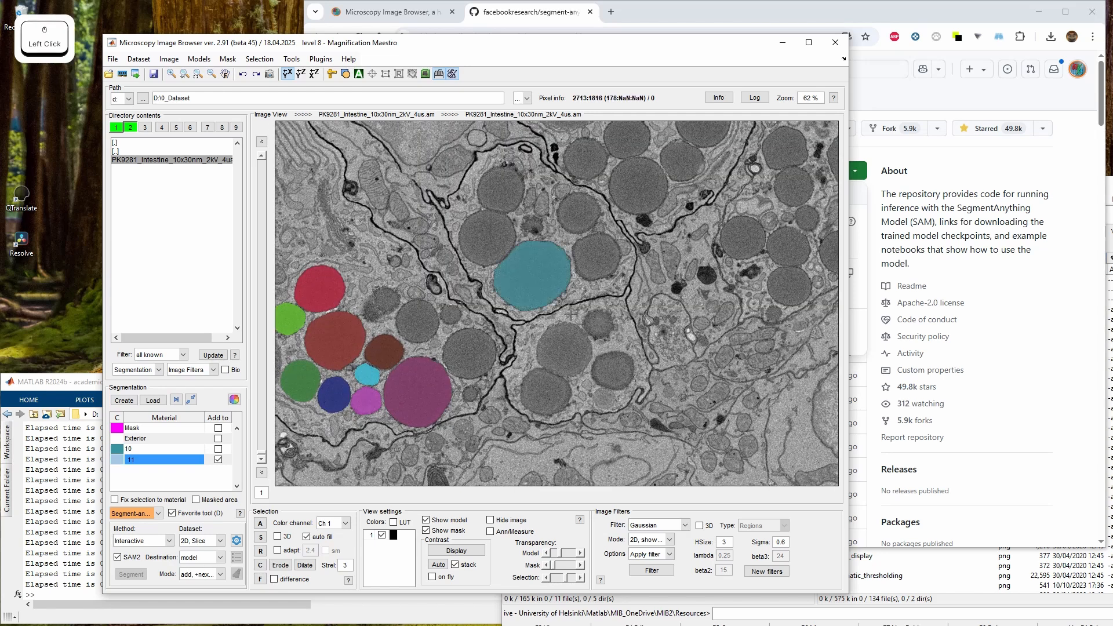
shift+click(495, 239)
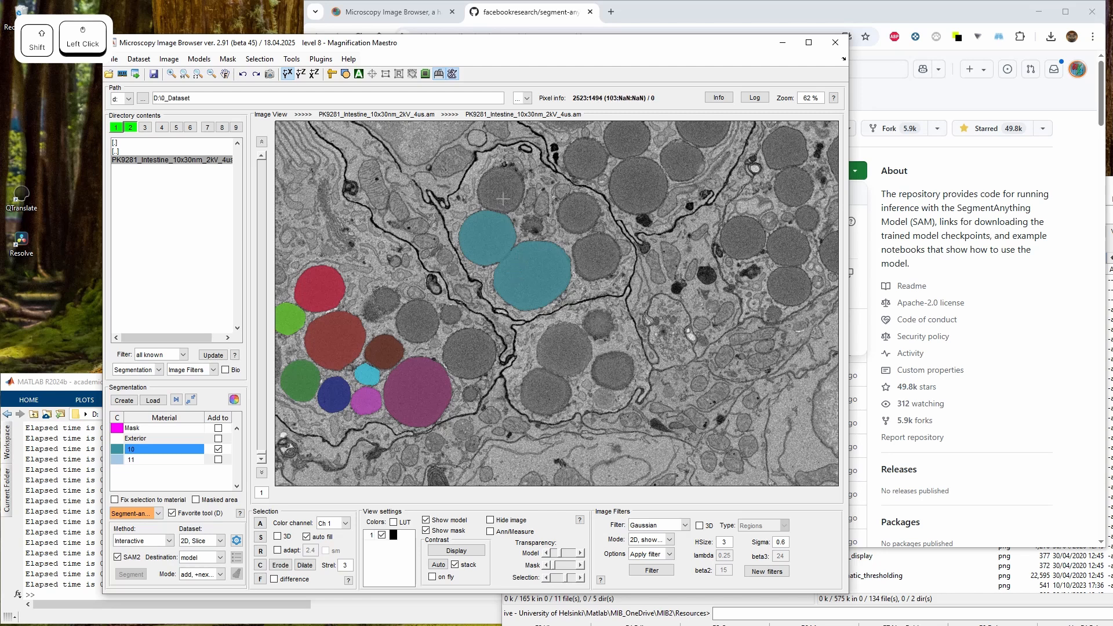
ctrl+click(589, 328)
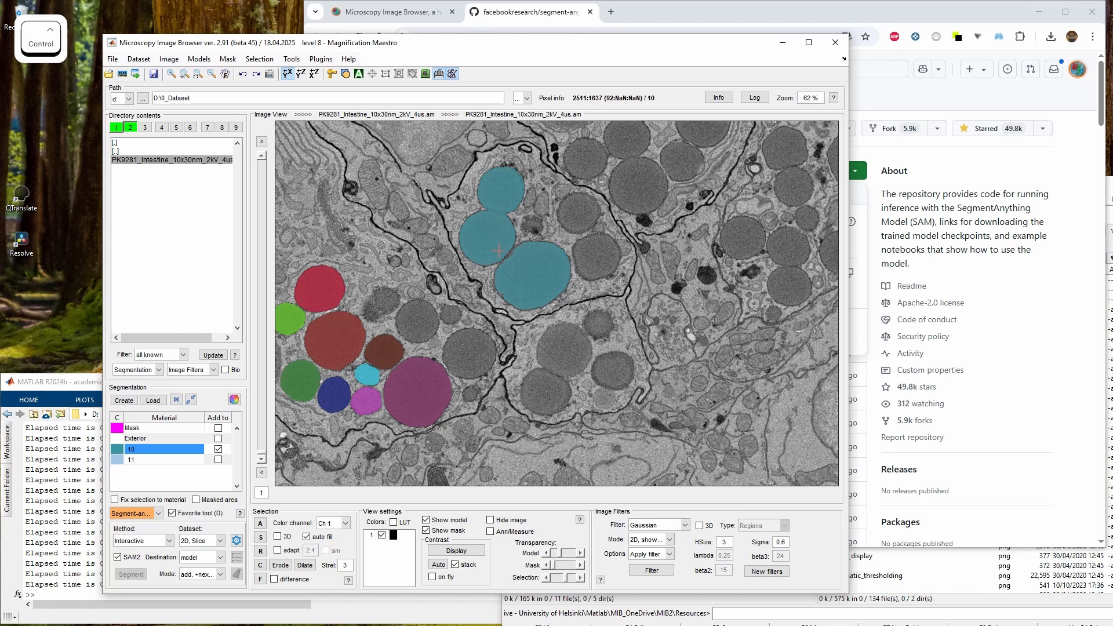
key(ctrl+z)
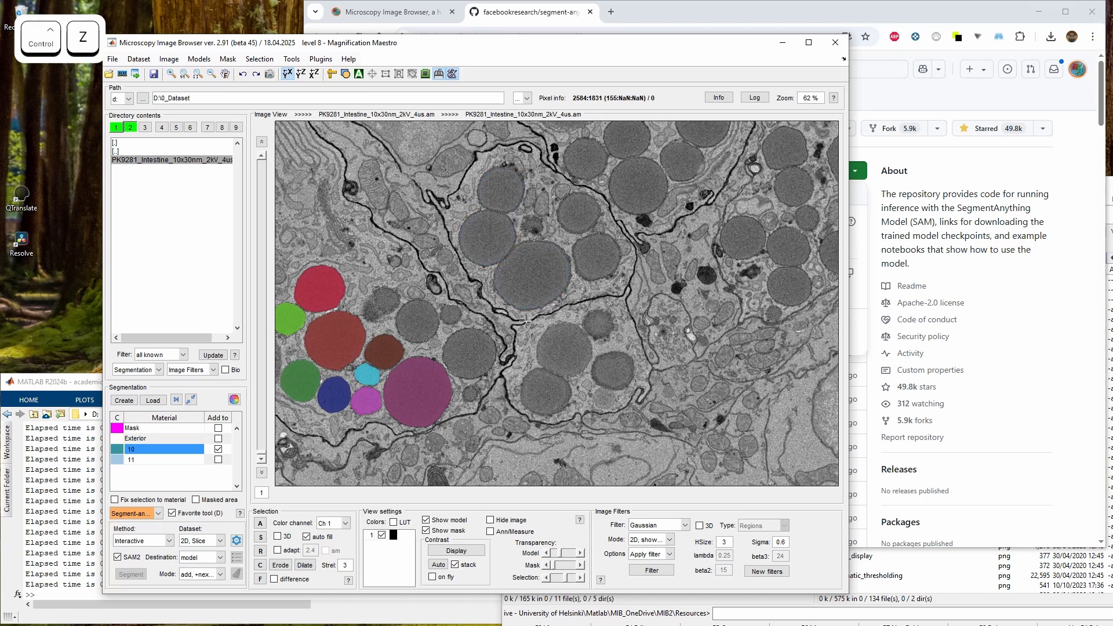
Segment another secretory granule near the cluster with a SAM point into a new material
drag(479, 358, 492, 415)
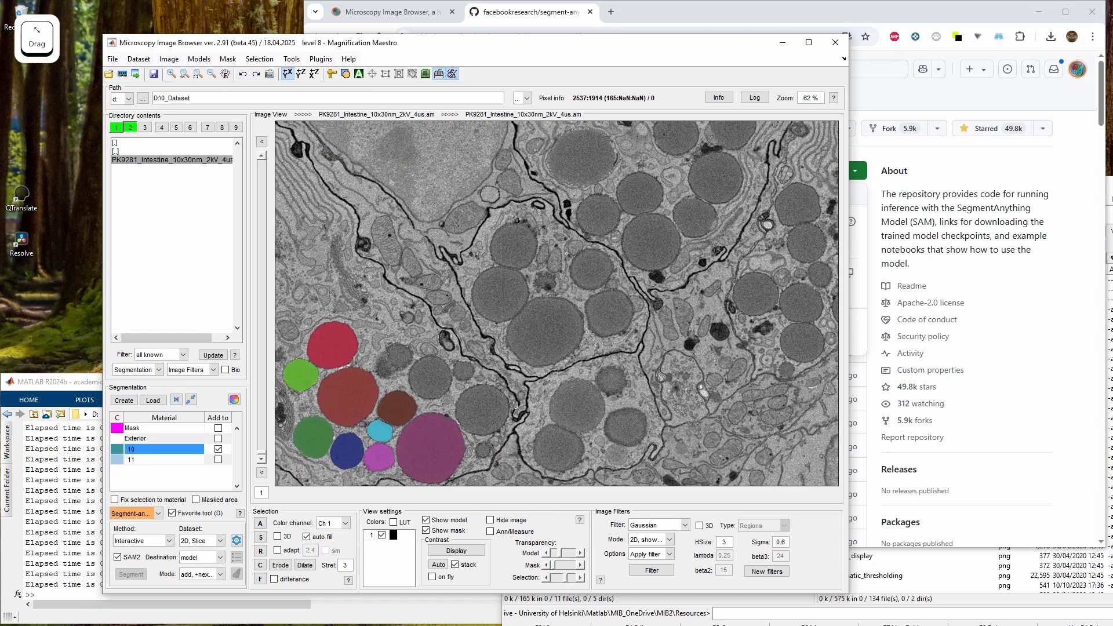
click(521, 466)
click(433, 382)
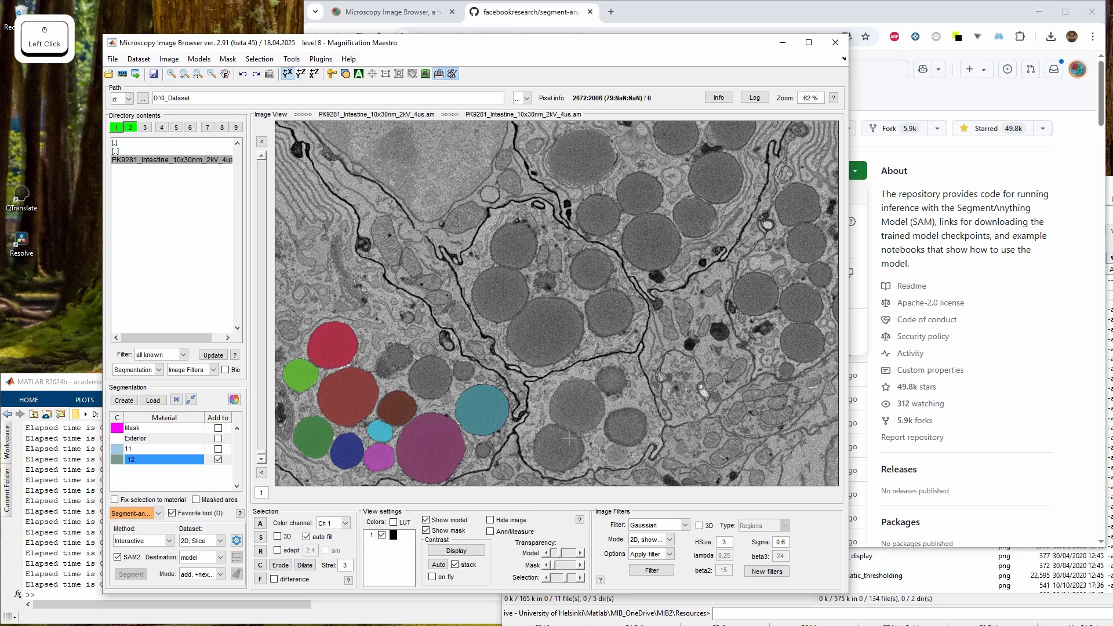
Try to segment the surrounding cell cytoplasm restricted to the Exterior material, then undo the result
drag(461, 373, 513, 314)
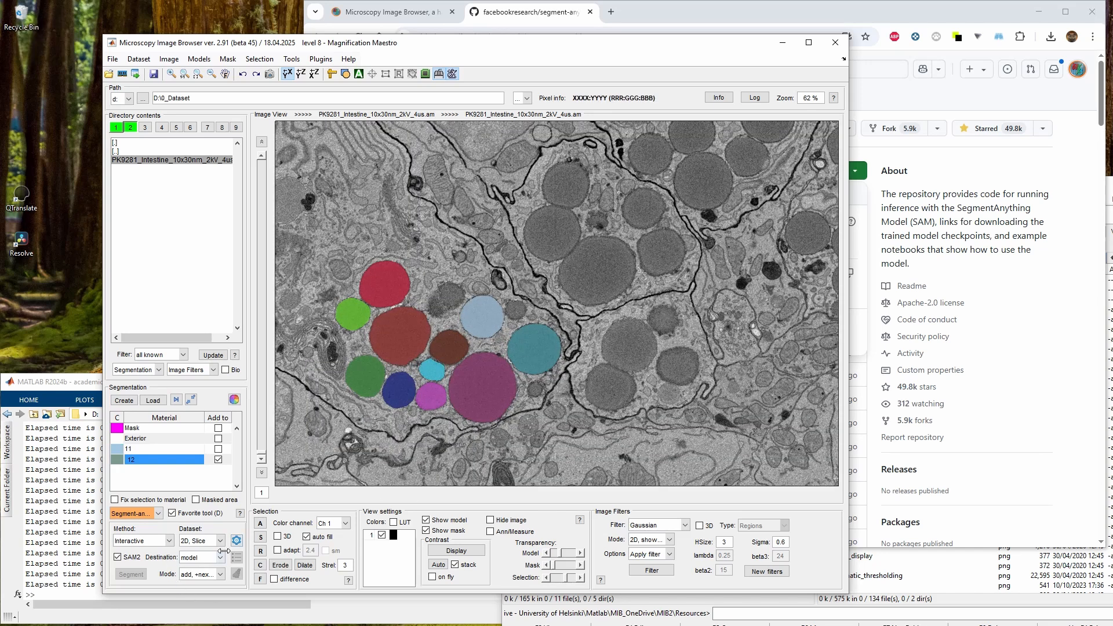
click(207, 577)
click(207, 577)
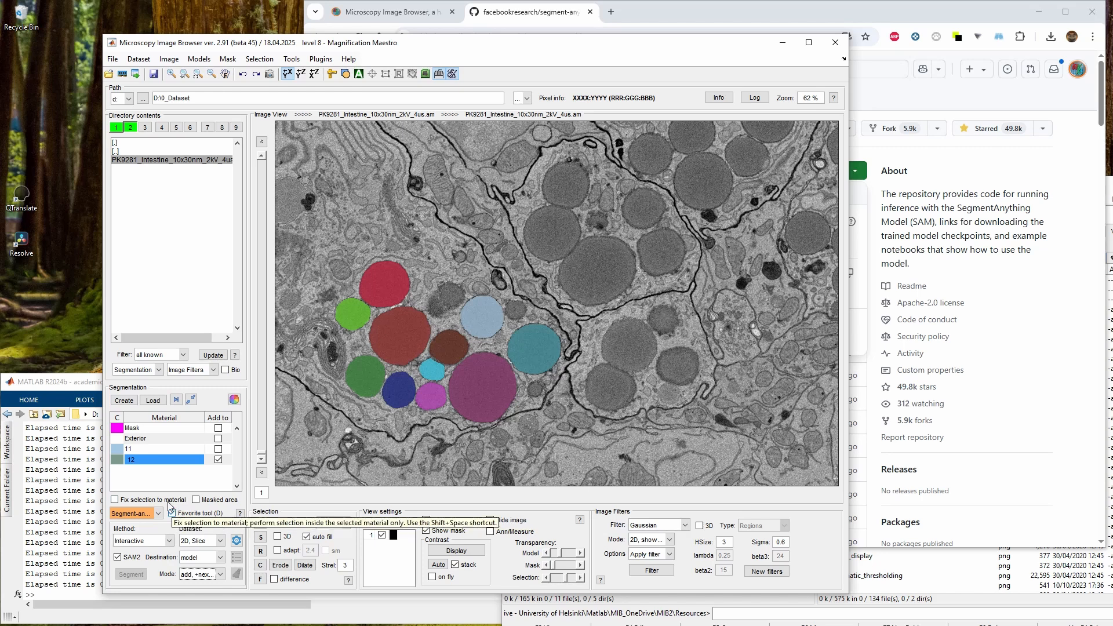
click(148, 499)
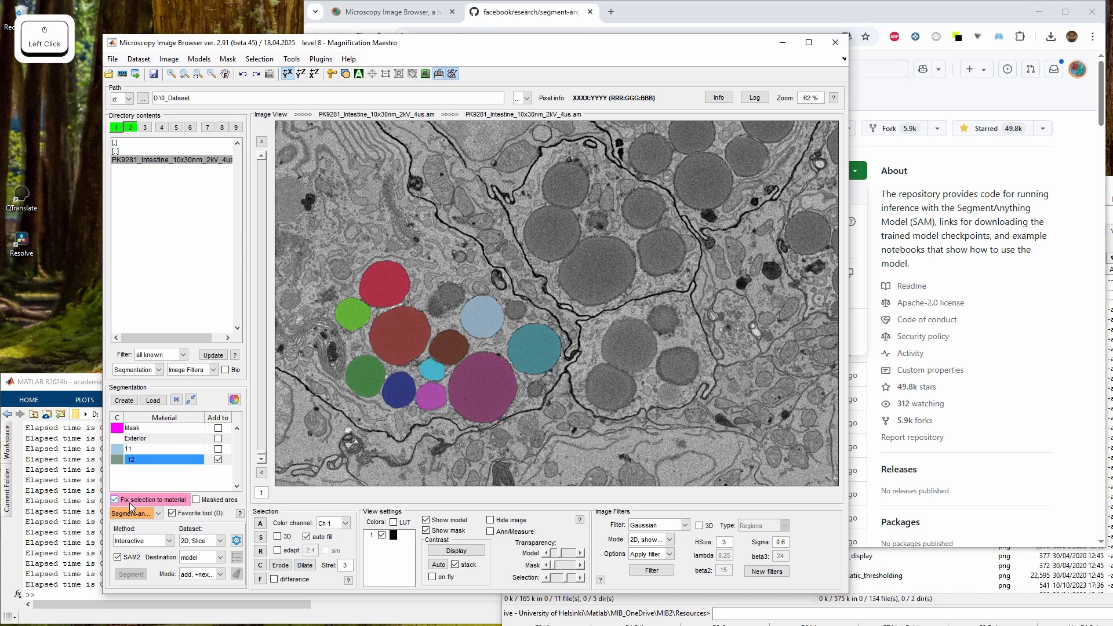
click(126, 439)
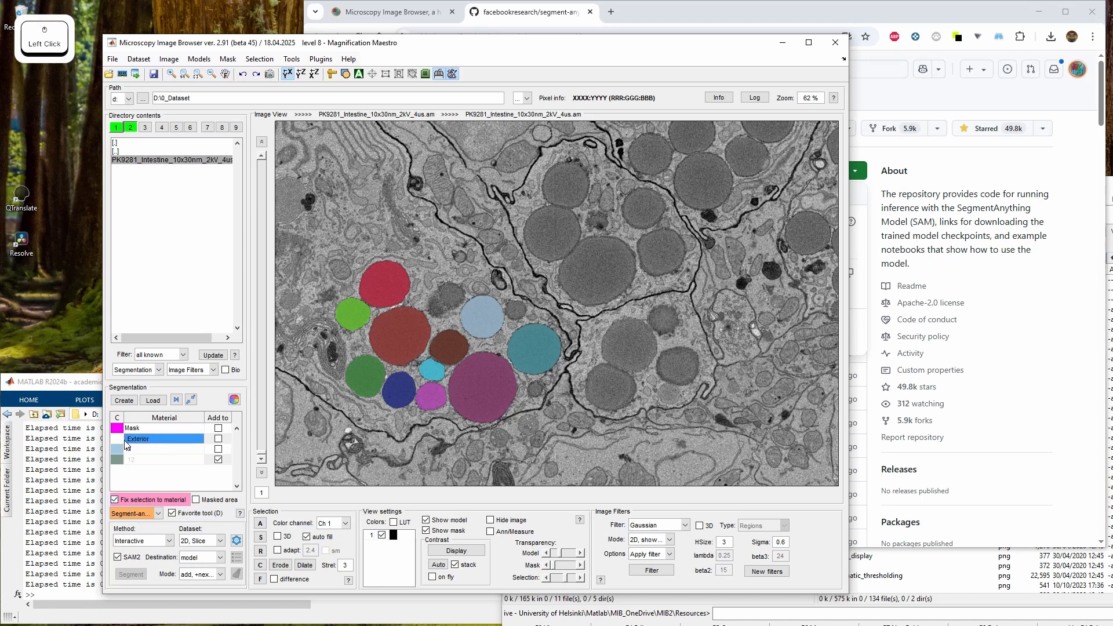
drag(493, 400, 530, 341)
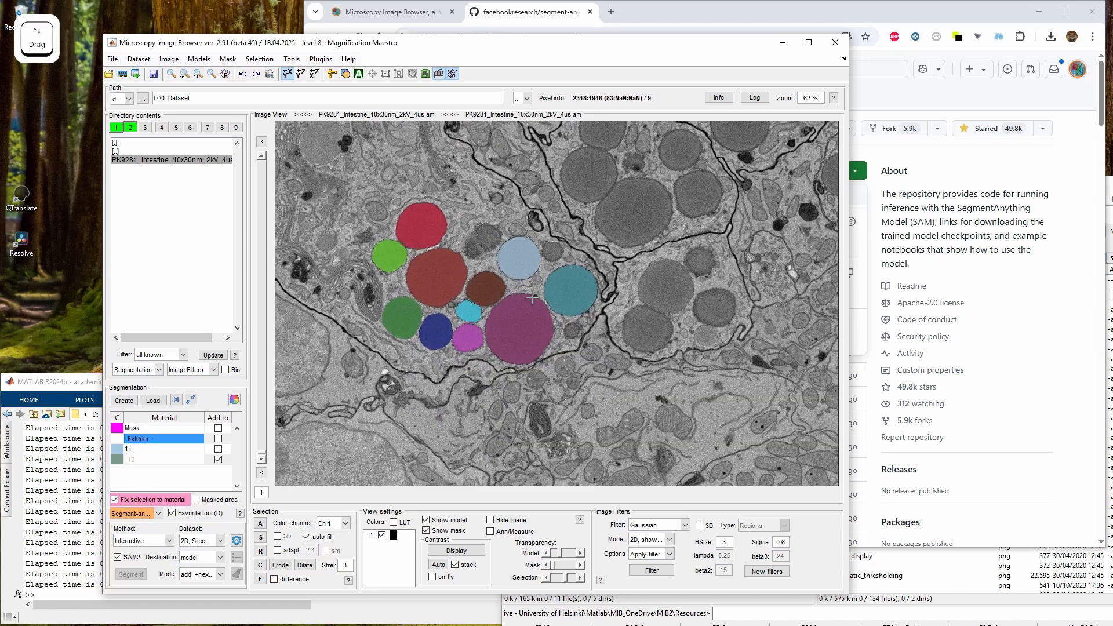
click(151, 499)
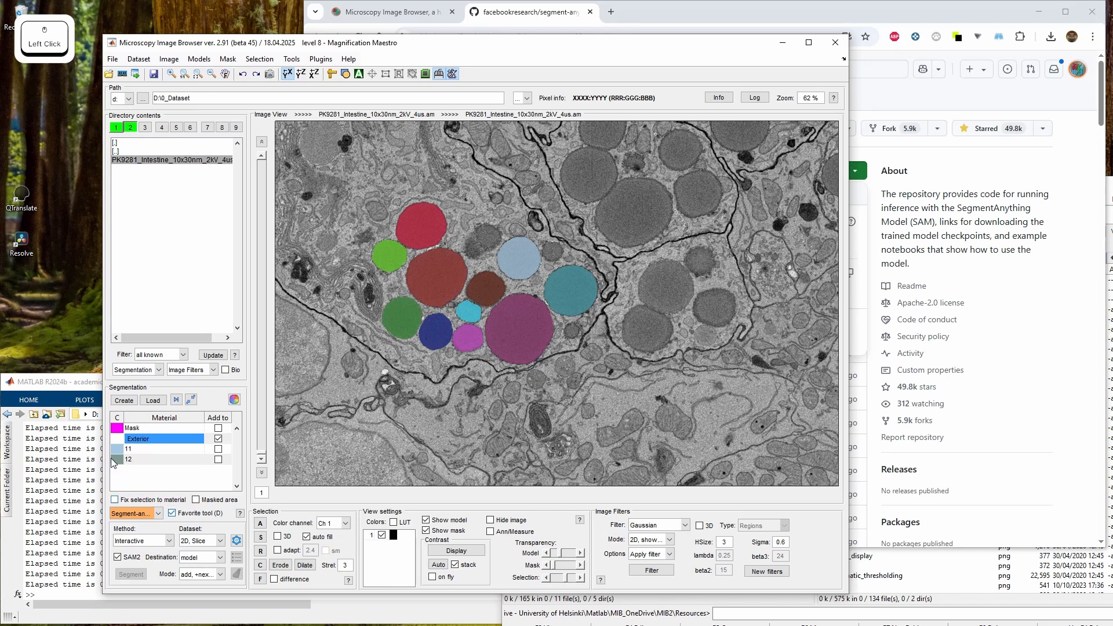
click(538, 287)
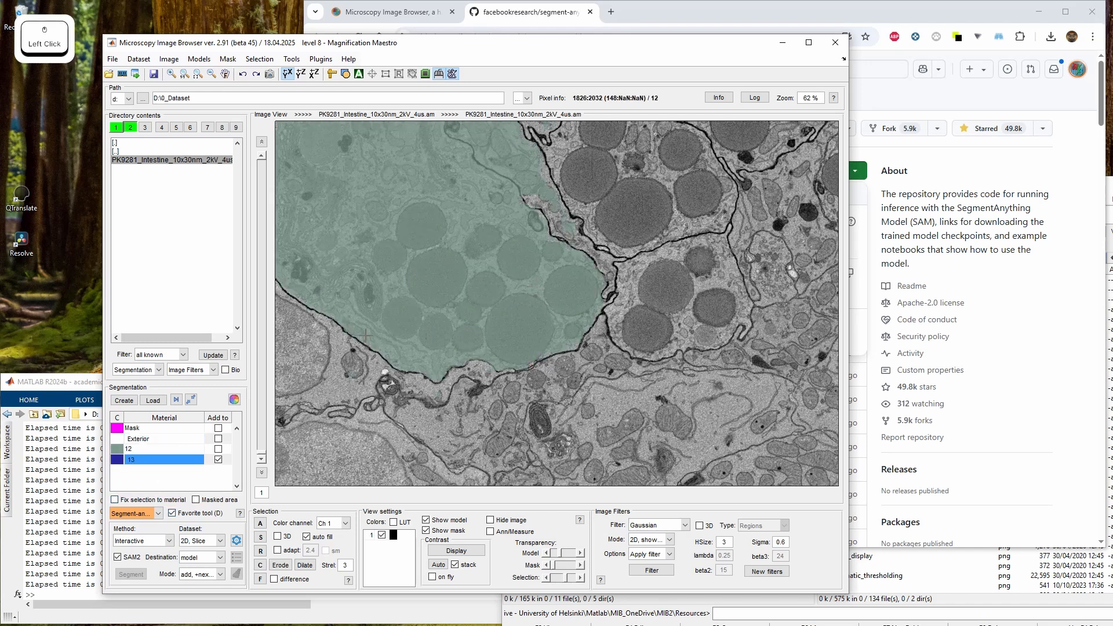
key(ctrl+z)
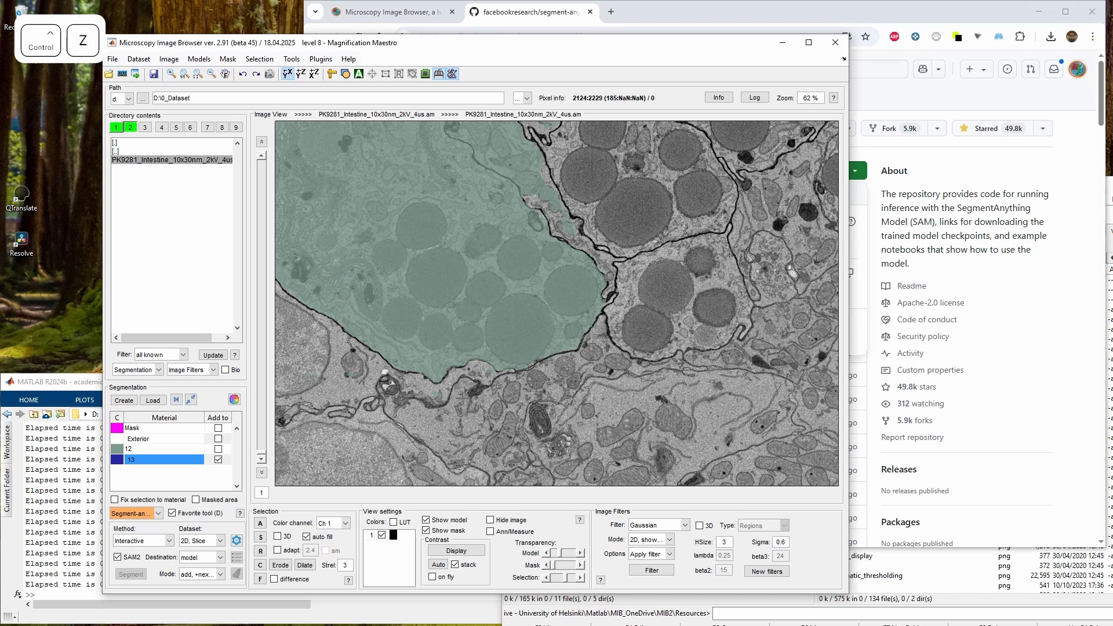
Enable fixing the selection to the Exterior material and segment the cytoplasm around the granules with a SAM point
click(142, 500)
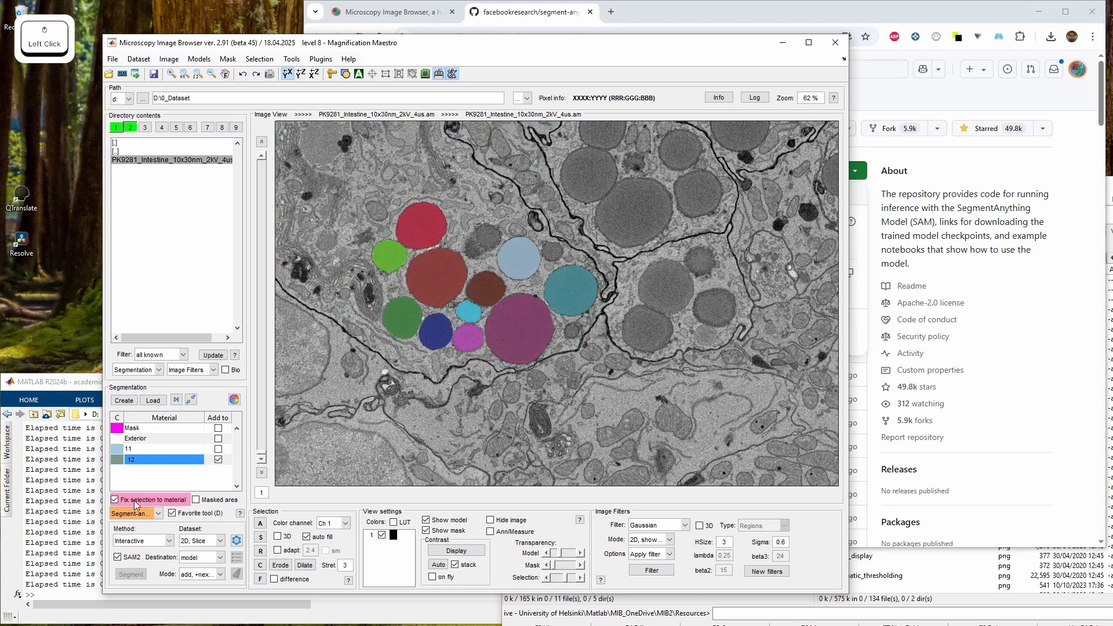
click(142, 439)
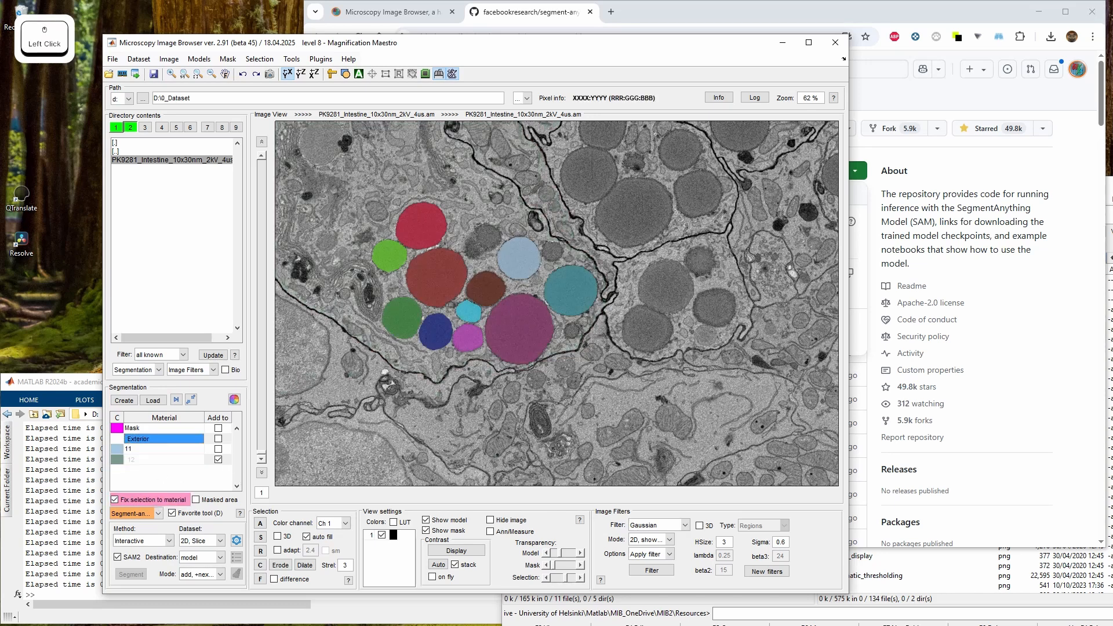
click(525, 274)
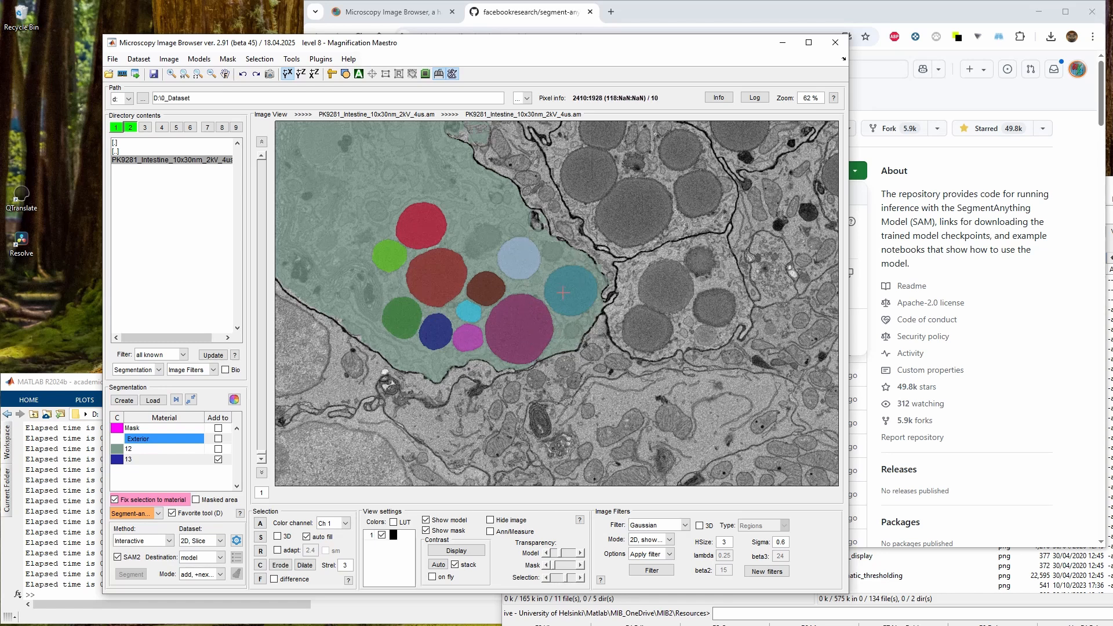
Switch to the dataset buffer holding the nuclei segmentation model
drag(585, 264, 660, 320)
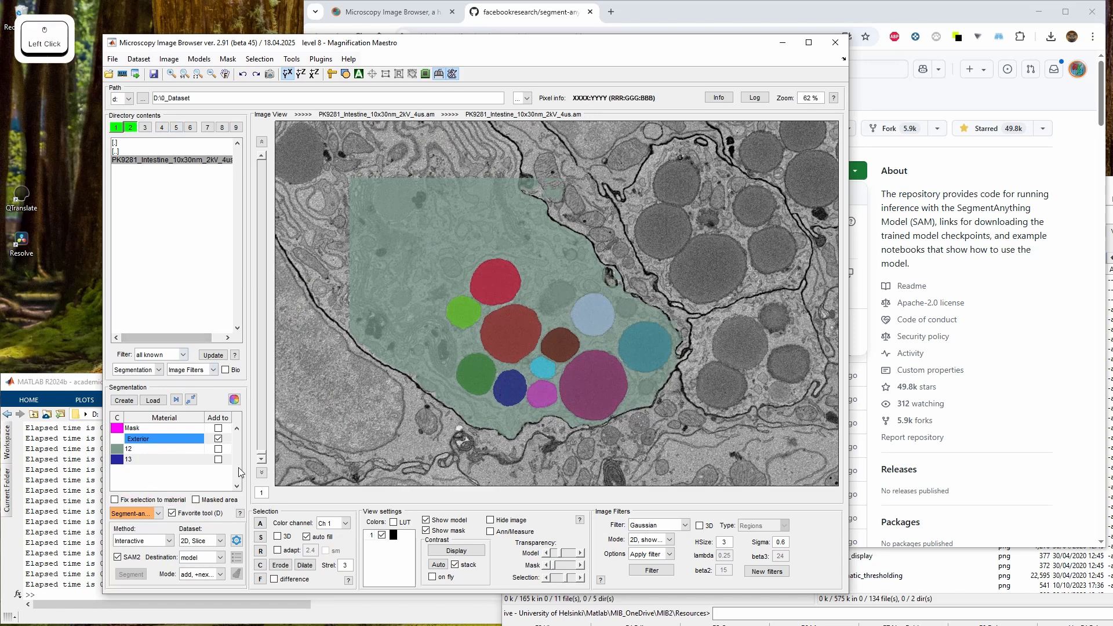
right_click(132, 127)
click(171, 200)
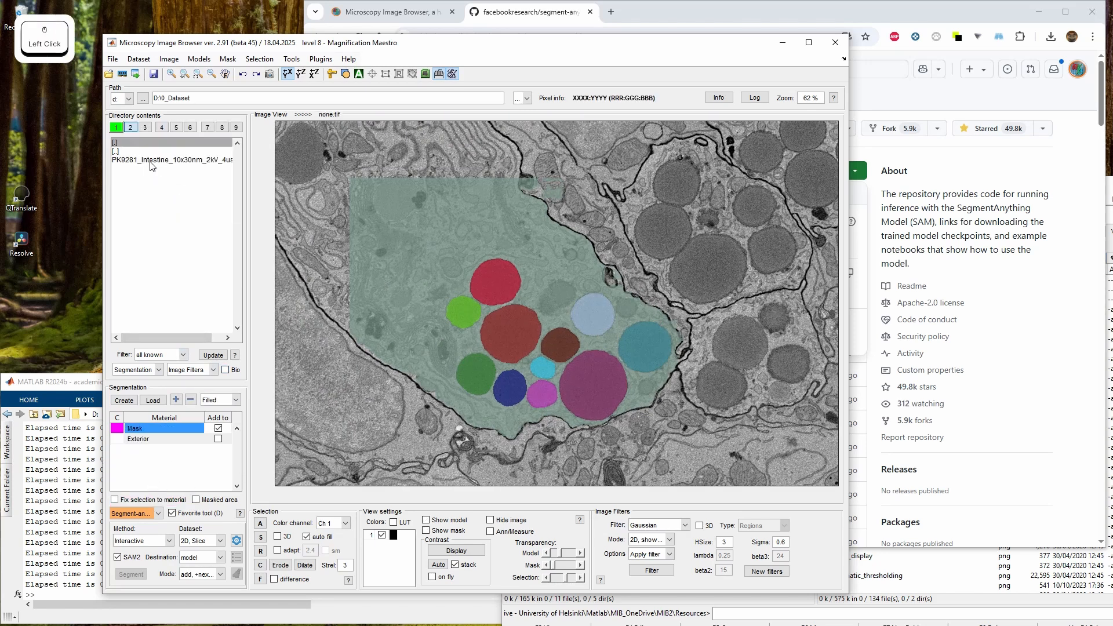
right_click(618, 318)
key(space)
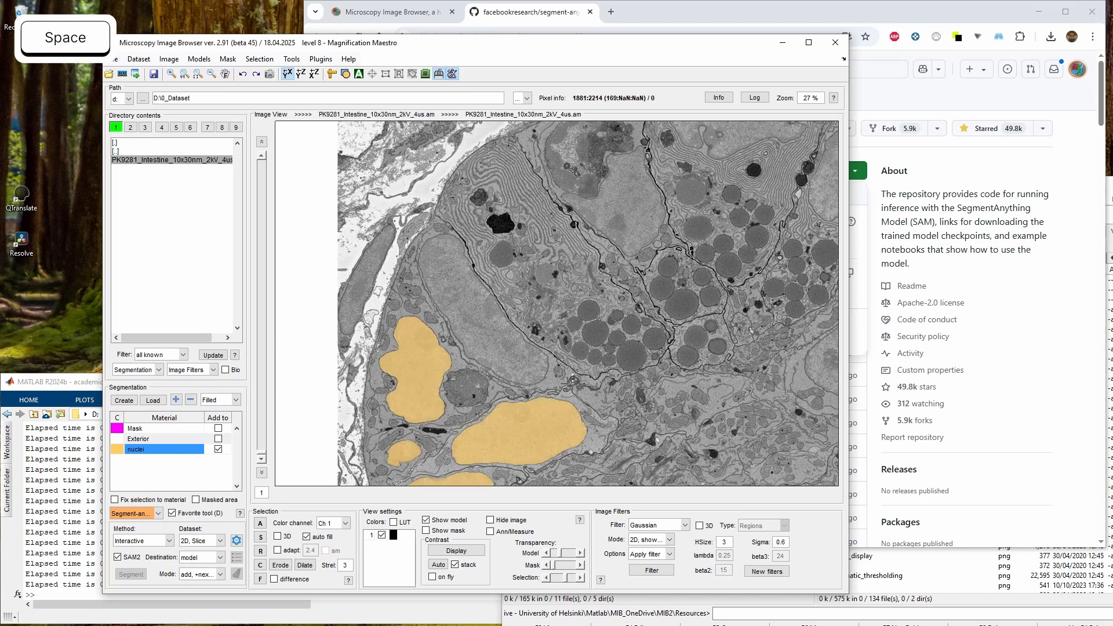
Set the SAM mode to replace and the dataset to 3D, Stack
drag(567, 381, 579, 216)
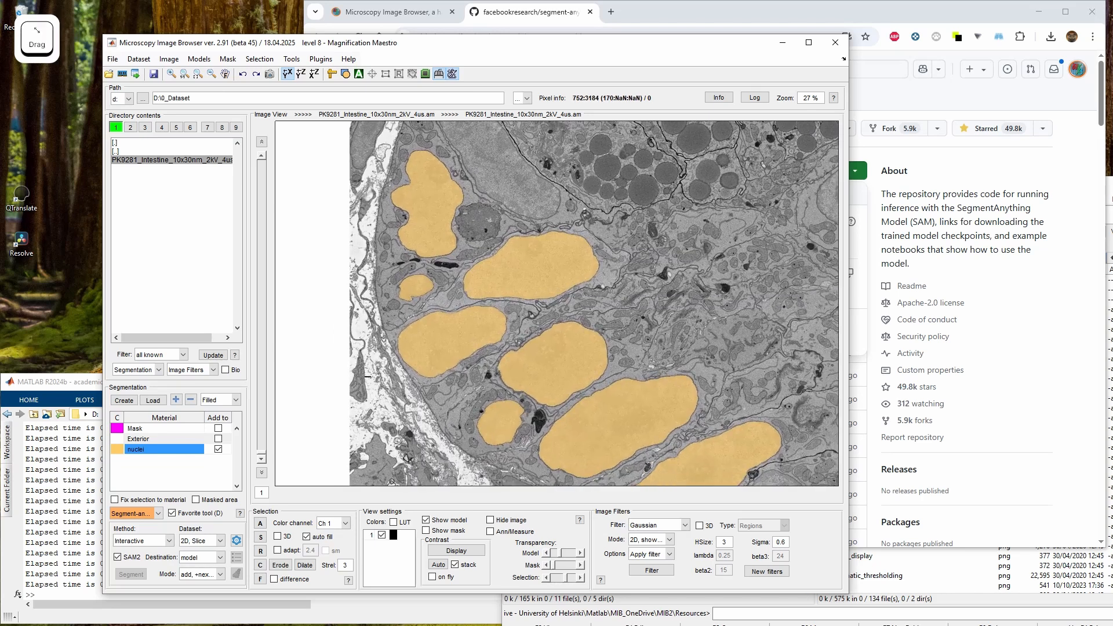
click(220, 574)
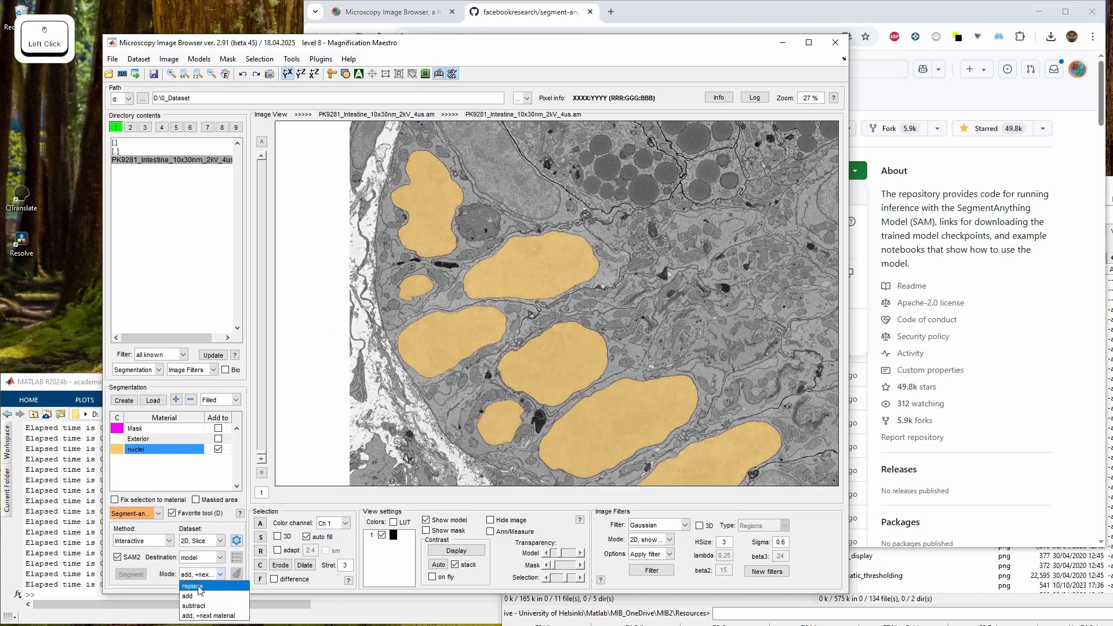
click(200, 587)
click(186, 542)
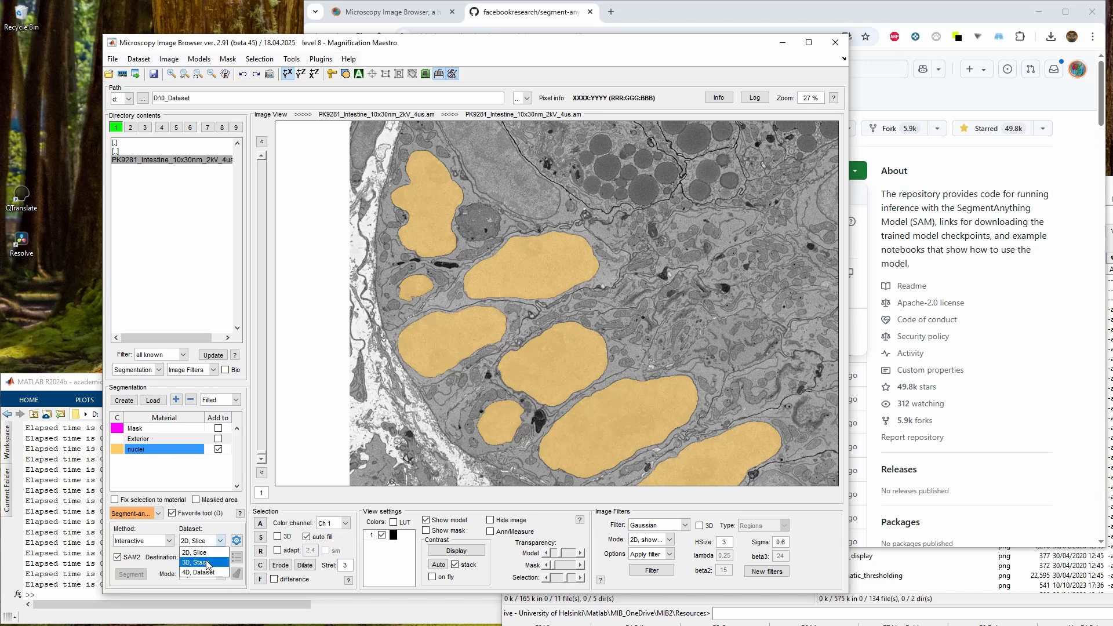
click(207, 562)
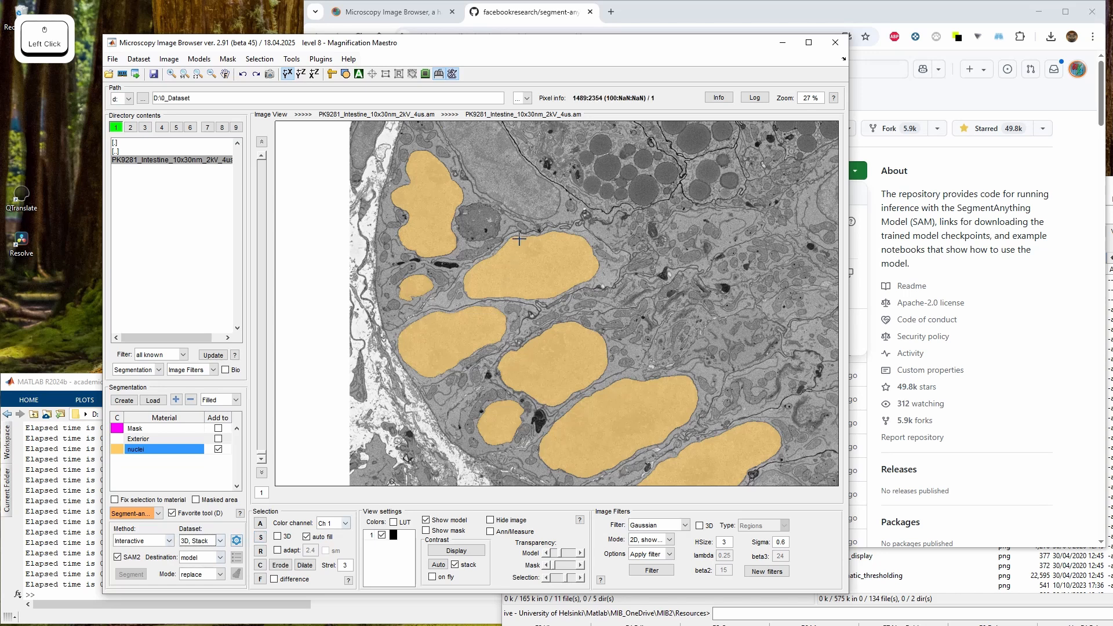
Segment the elongated nucleus through the whole 3D stack with a single SAM point
drag(519, 240, 549, 348)
key(q)
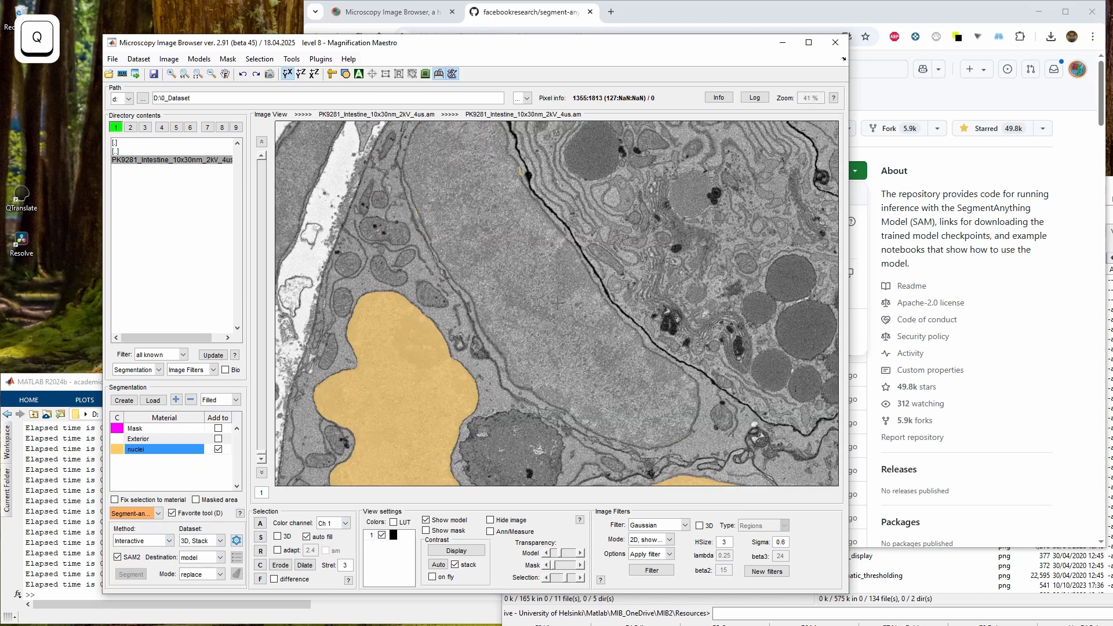
click(529, 281)
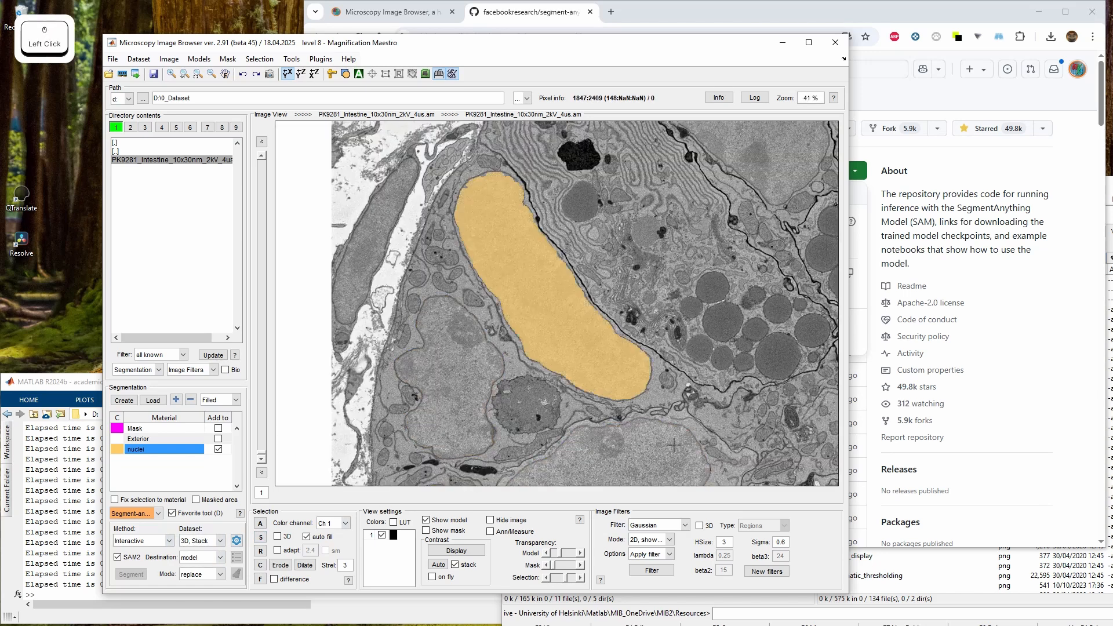
Browse through the slices and re-segment the same nucleus on slices 20 and 21 with SAM points
key(shift)
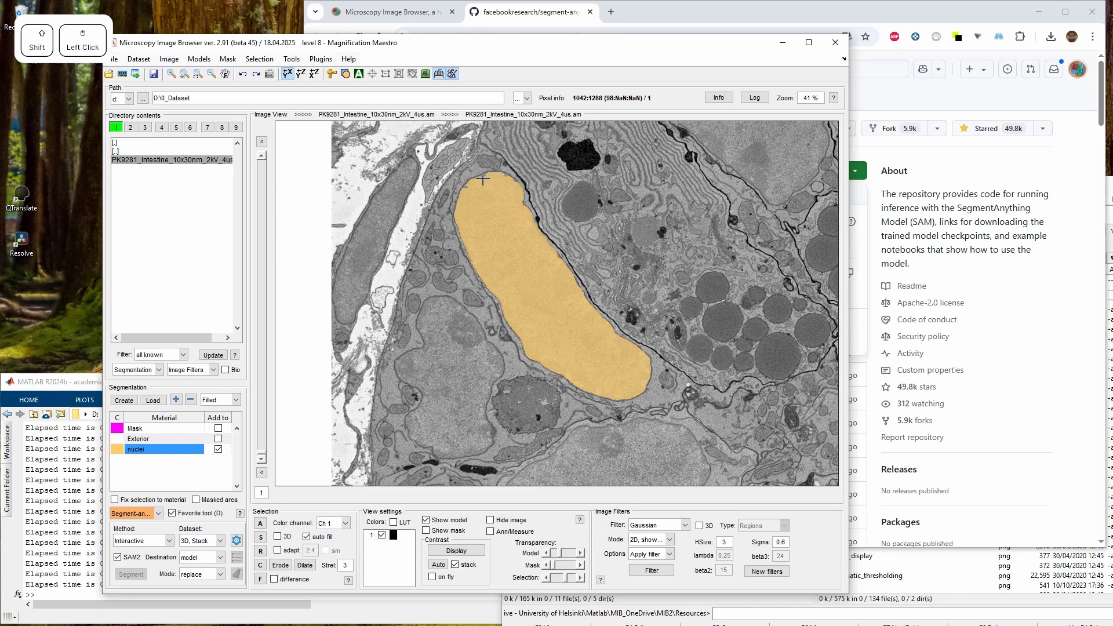
scroll(573, 318, down, 10)
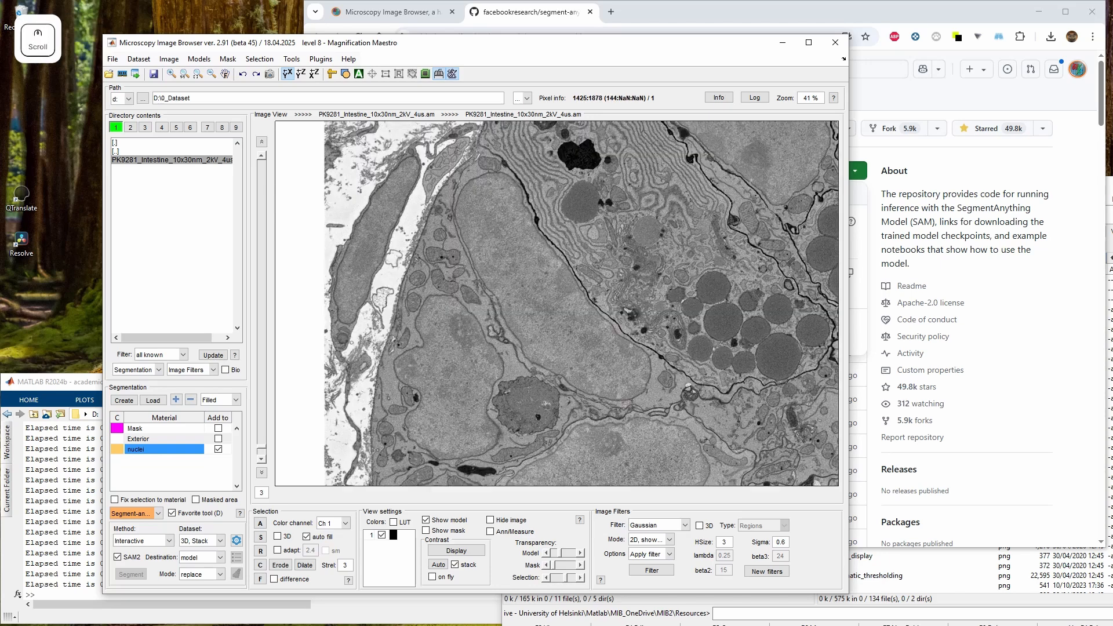
shift+click(524, 275)
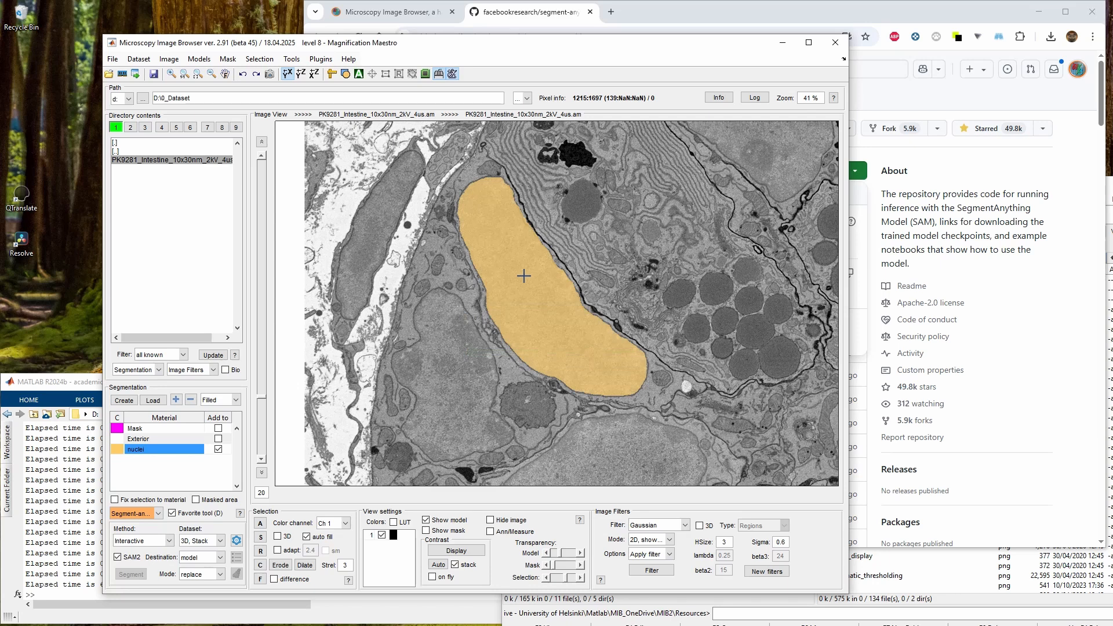
scroll(525, 278, down, 15)
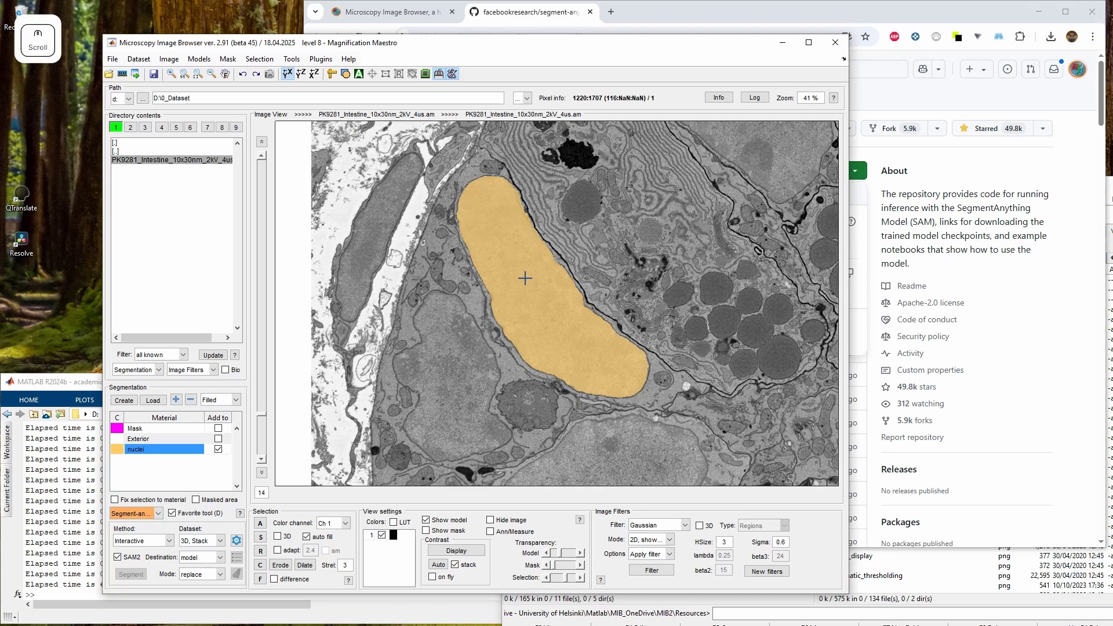
scroll(524, 278, down, 4)
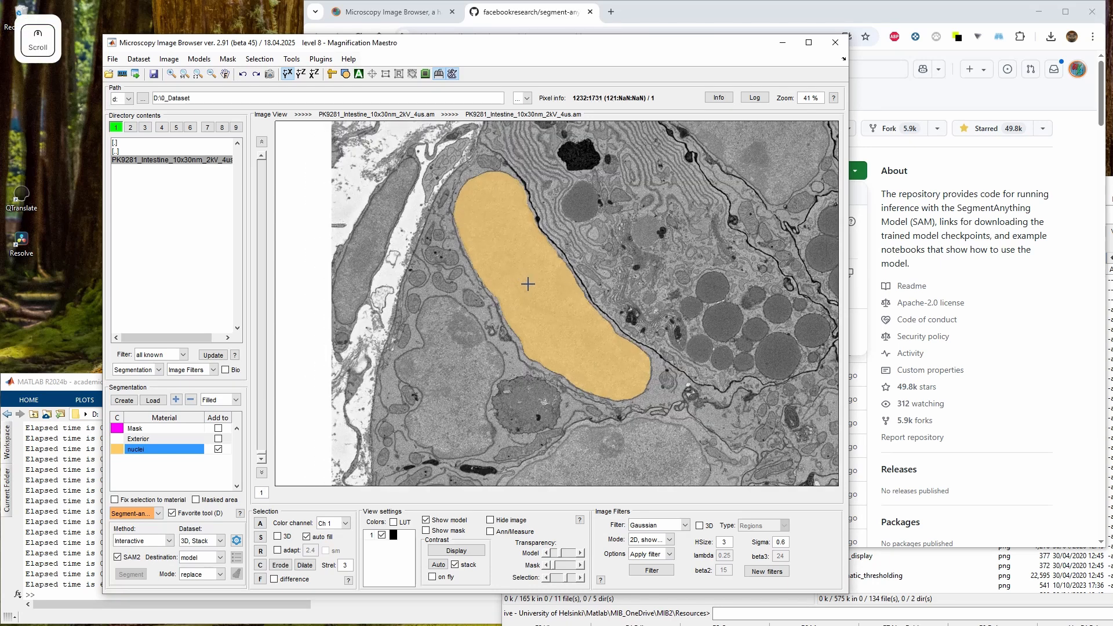
scroll(542, 304, up, 14)
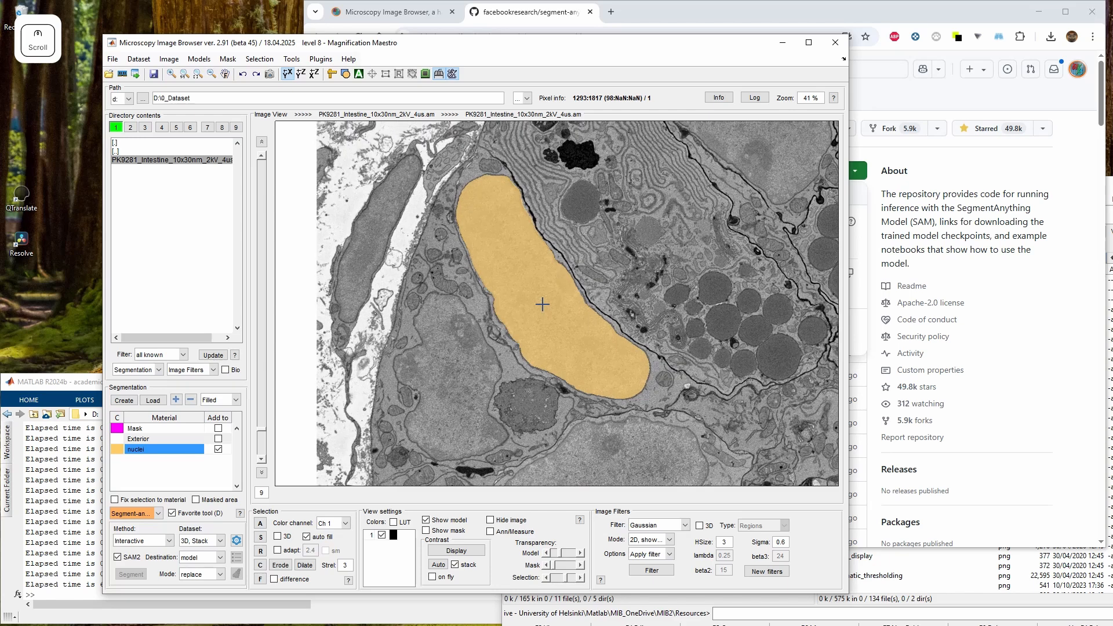
scroll(542, 304, up, 6)
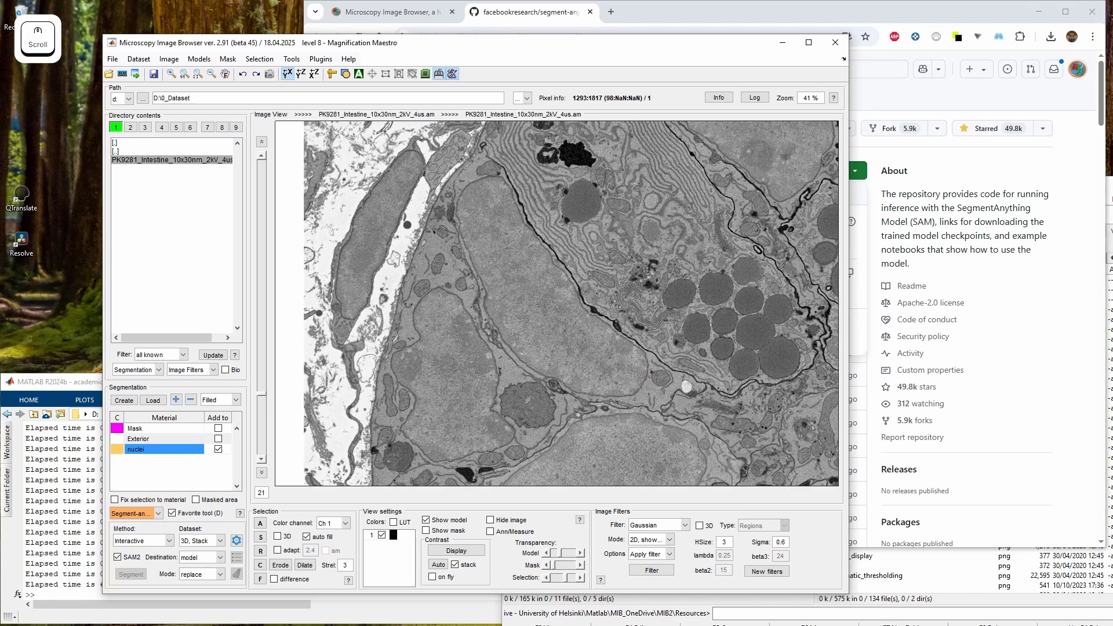
click(547, 354)
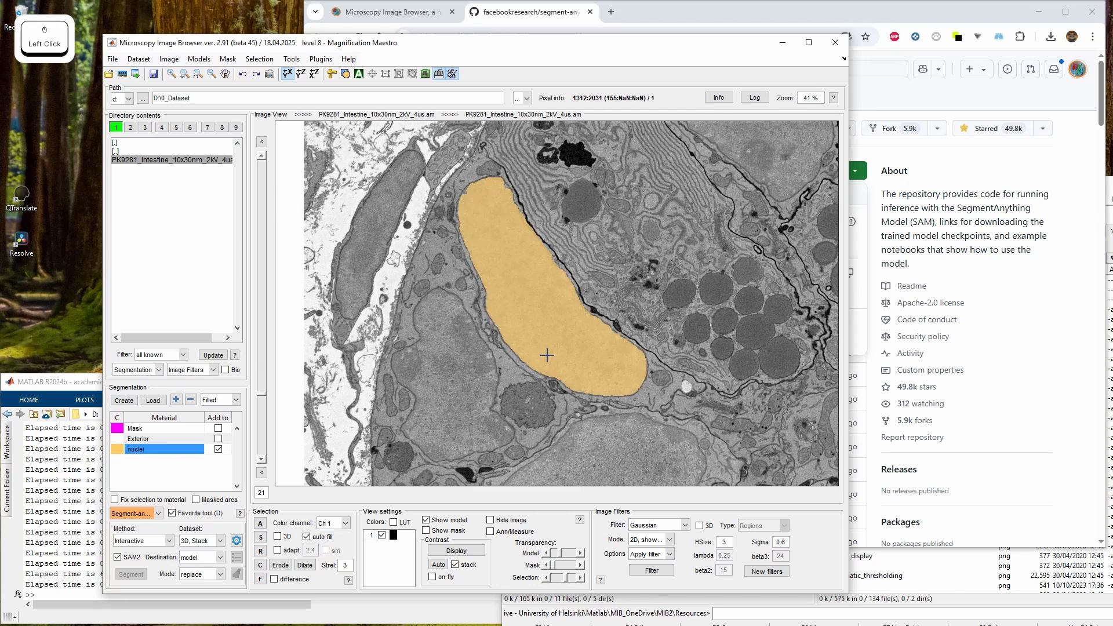
Set the SAM segmentation destination to selection, keeping replace mode
scroll(547, 355, up, 15)
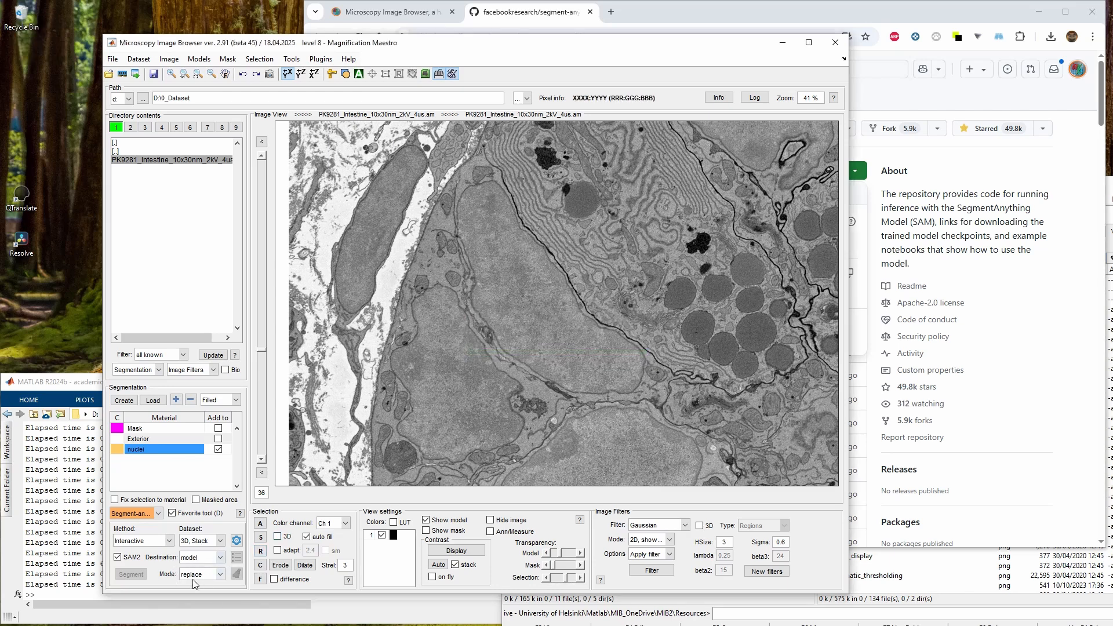
scroll(565, 324, down, 3)
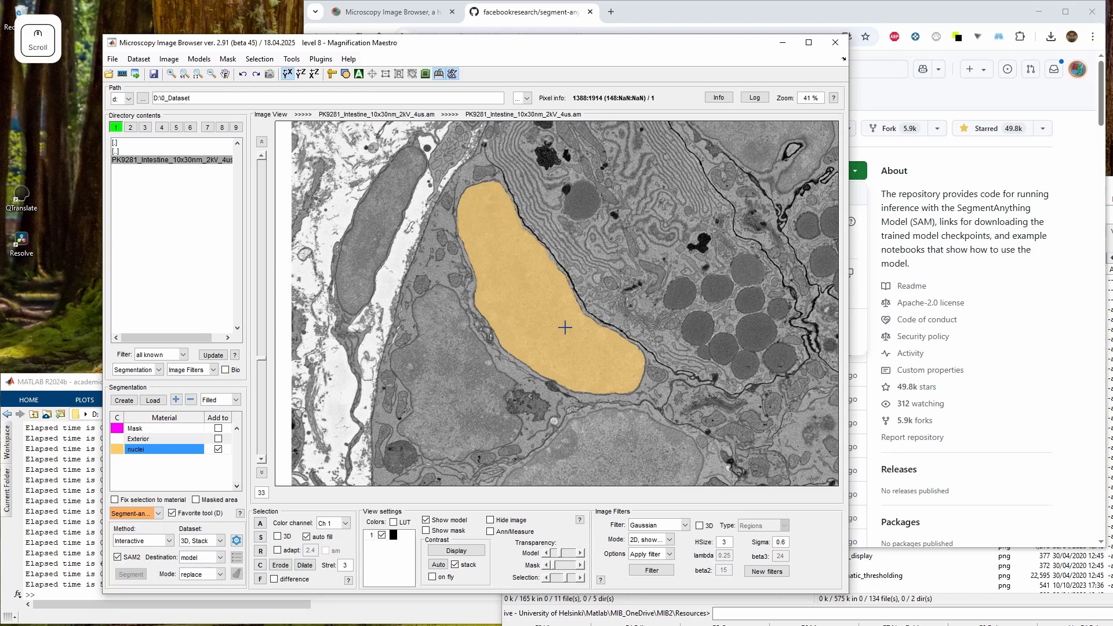
scroll(565, 326, up, 3)
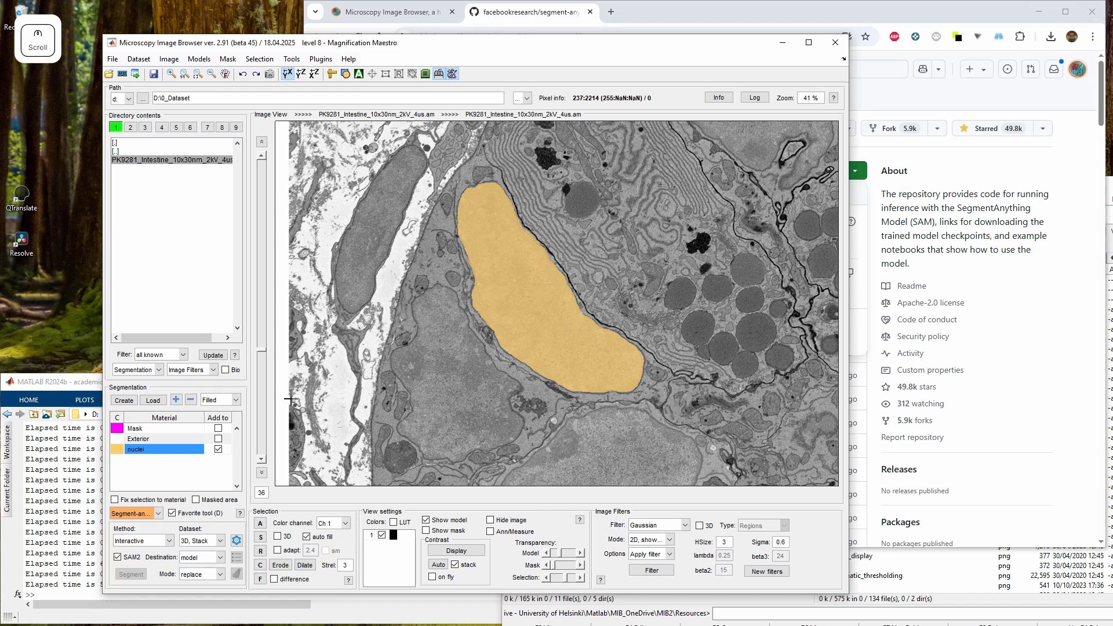
click(220, 557)
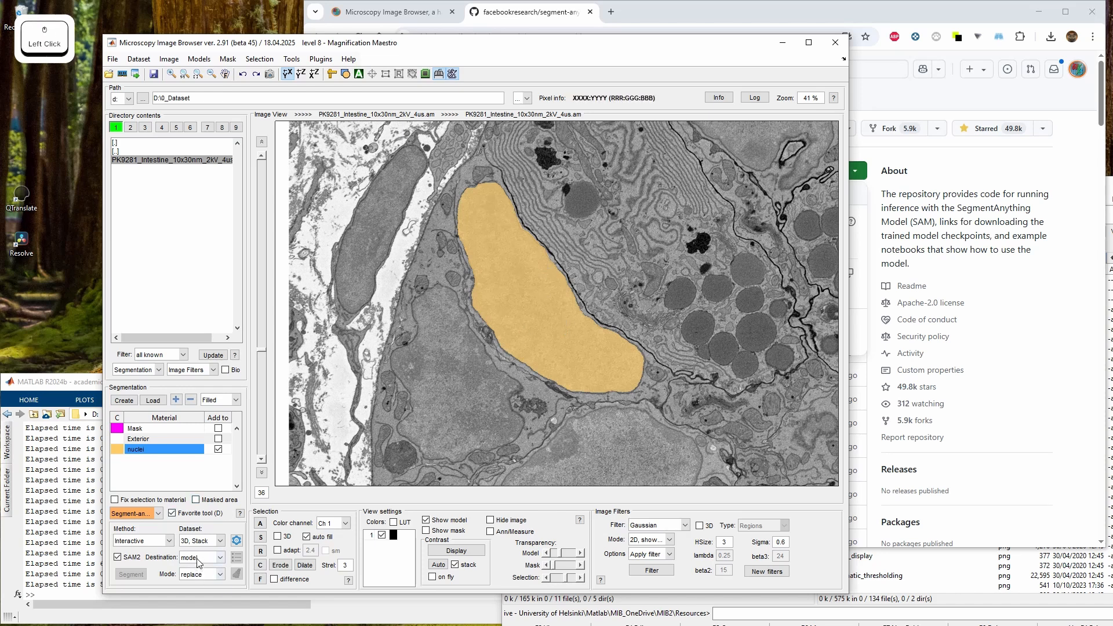
click(203, 576)
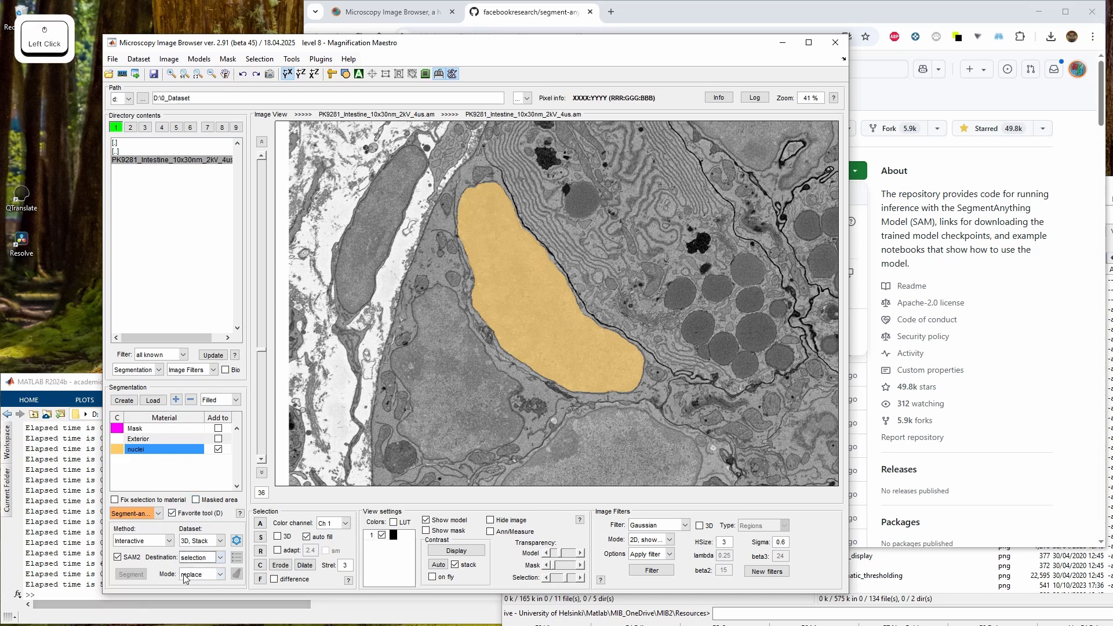
click(185, 575)
click(194, 581)
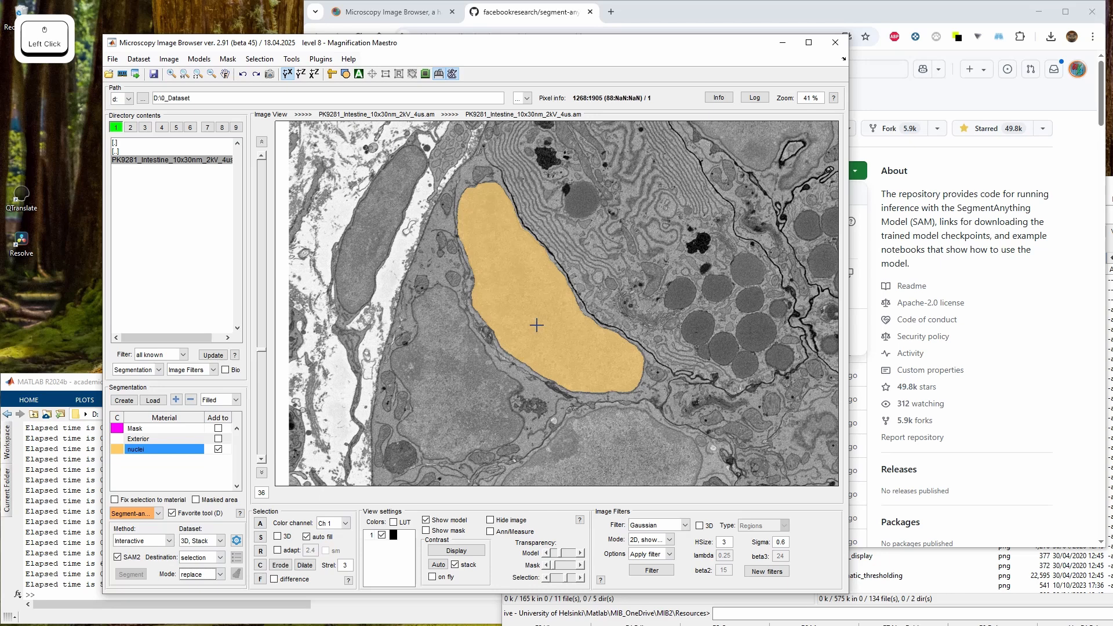
Segment the elongated nucleus into the selection through the 3D stack with a SAM point on slice 37
drag(574, 334, 579, 387)
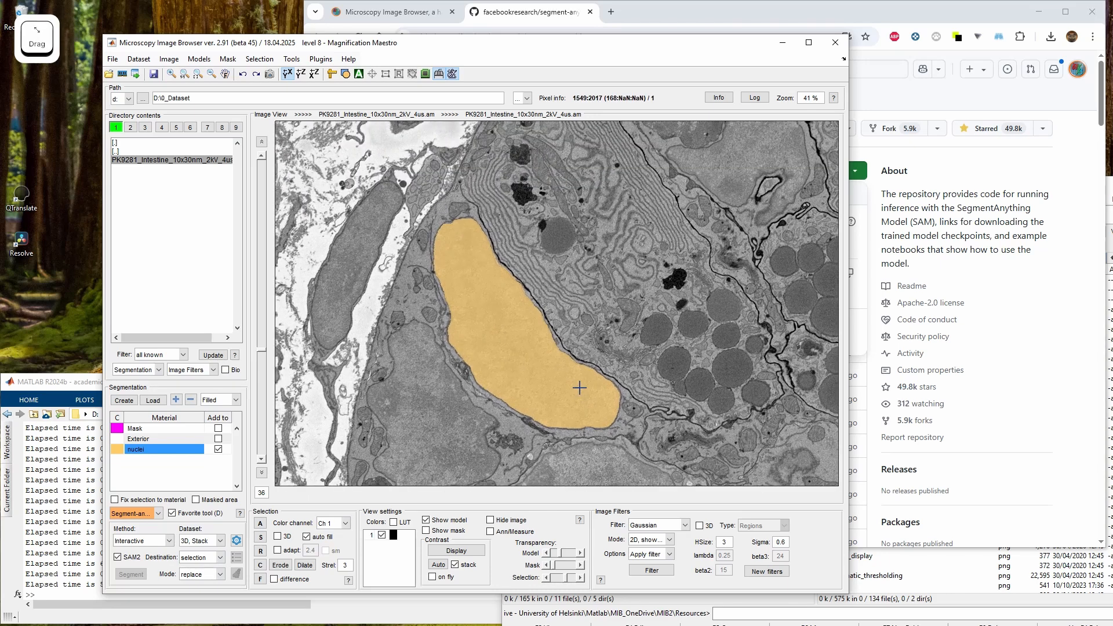
scroll(579, 388, down, 10)
scroll(579, 388, up, 10)
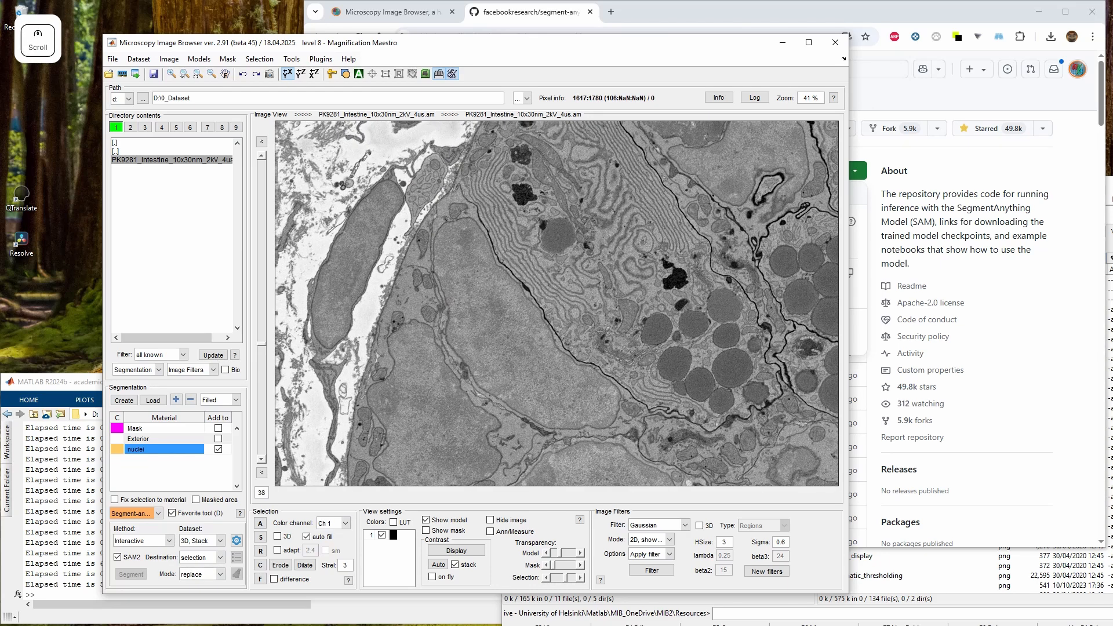
scroll(556, 303, down, 1)
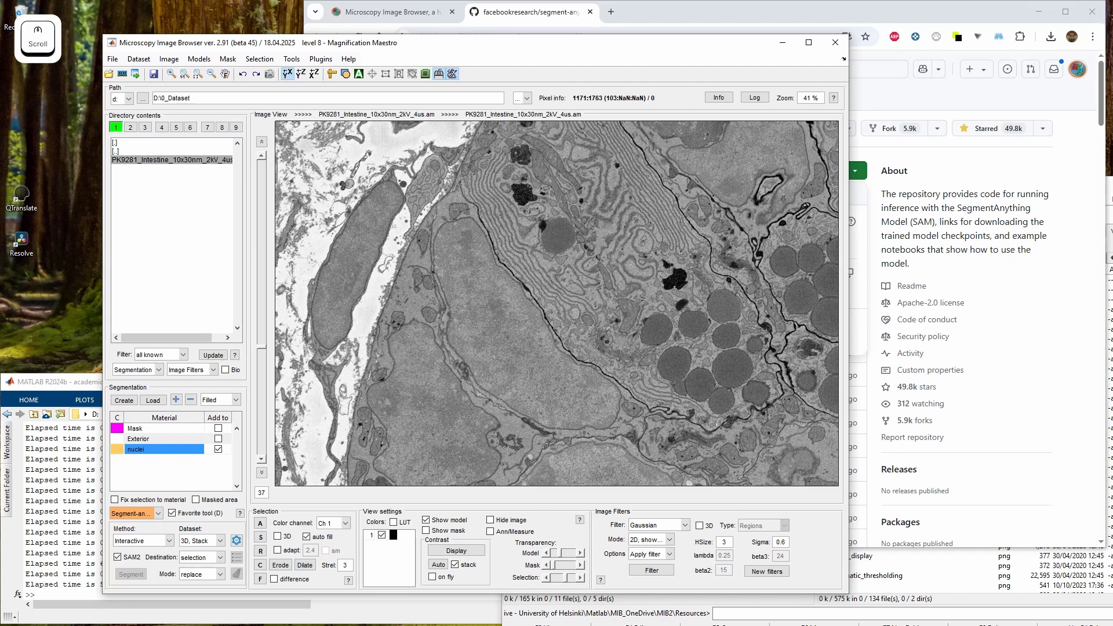
click(537, 360)
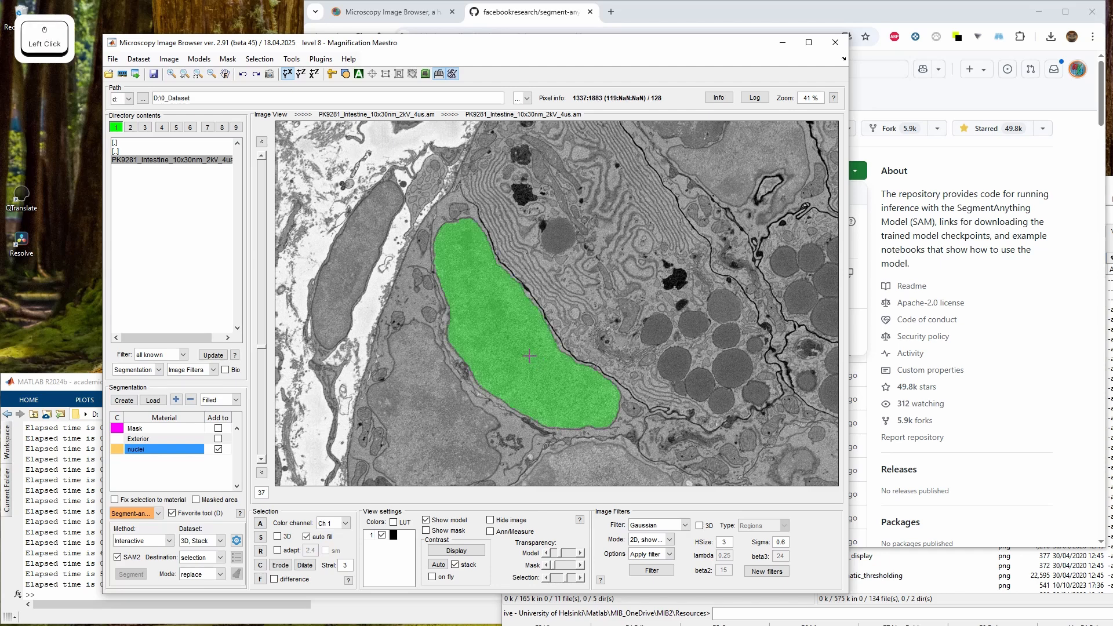
Browse the stack checking the nucleus selection, adding SAM points on the nucleus at slices 67 and 57
scroll(530, 356, down, 20)
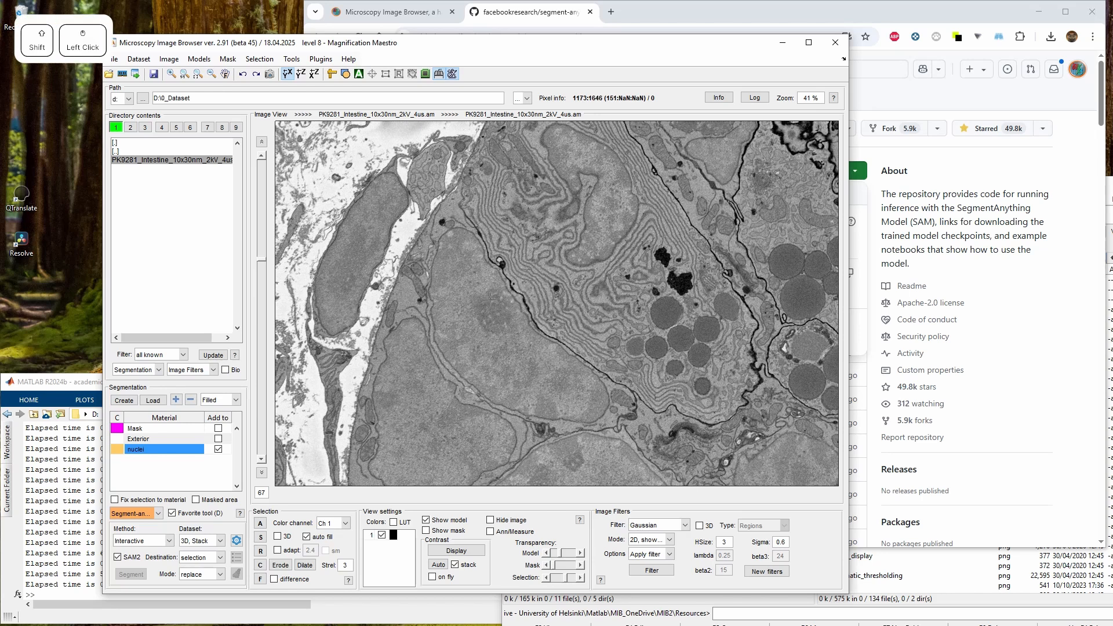
shift+click(491, 298)
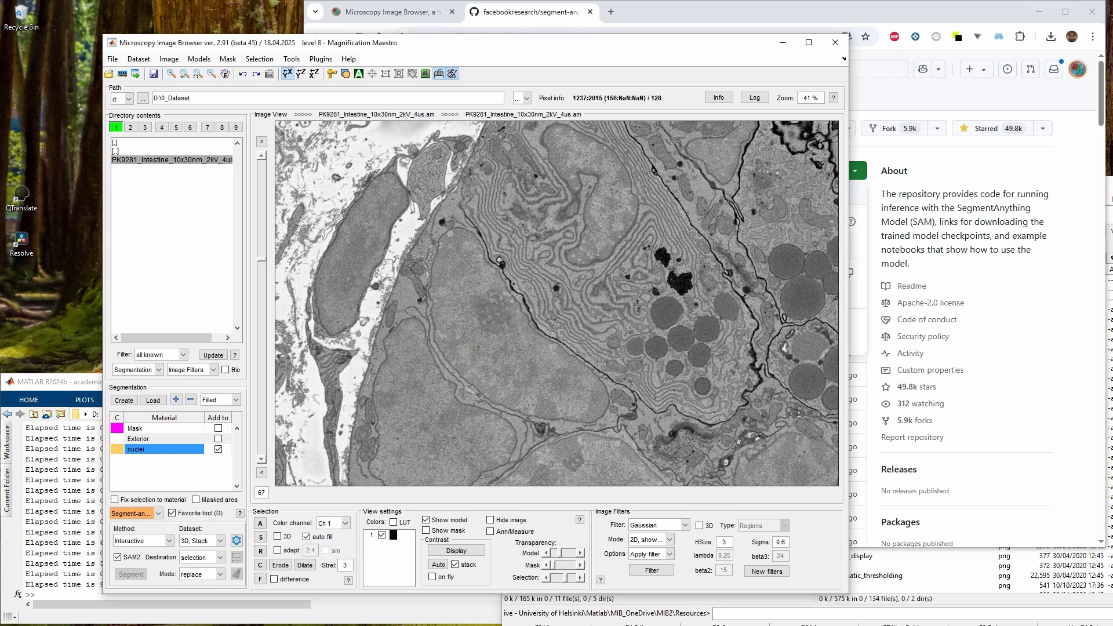
scroll(470, 327, down, 1)
scroll(469, 327, down, 4)
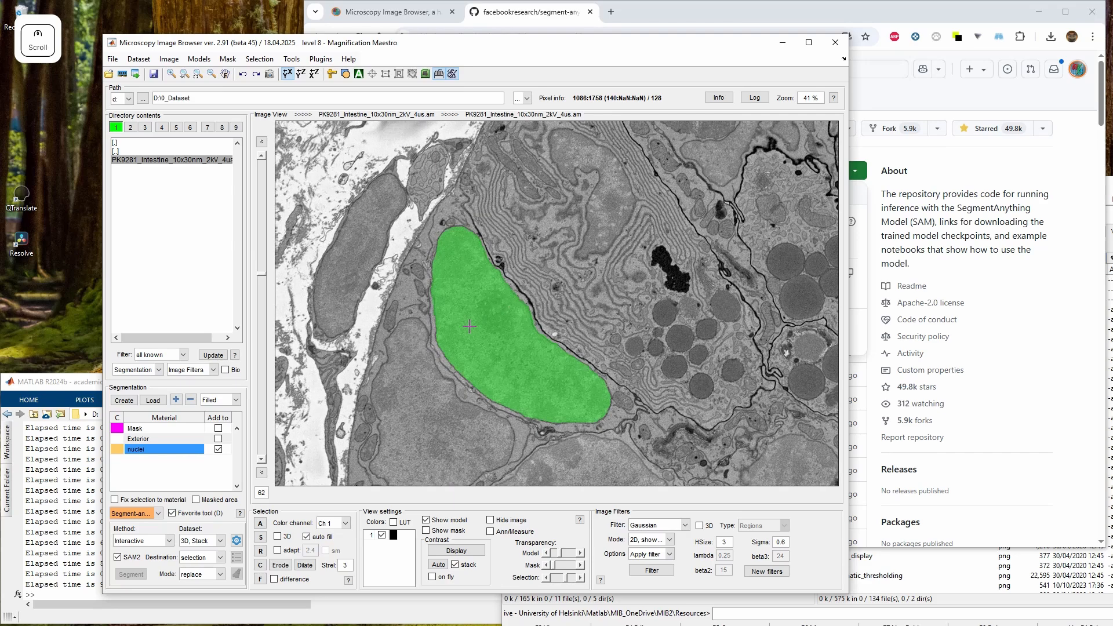
scroll(470, 327, down, 10)
scroll(469, 327, up, 10)
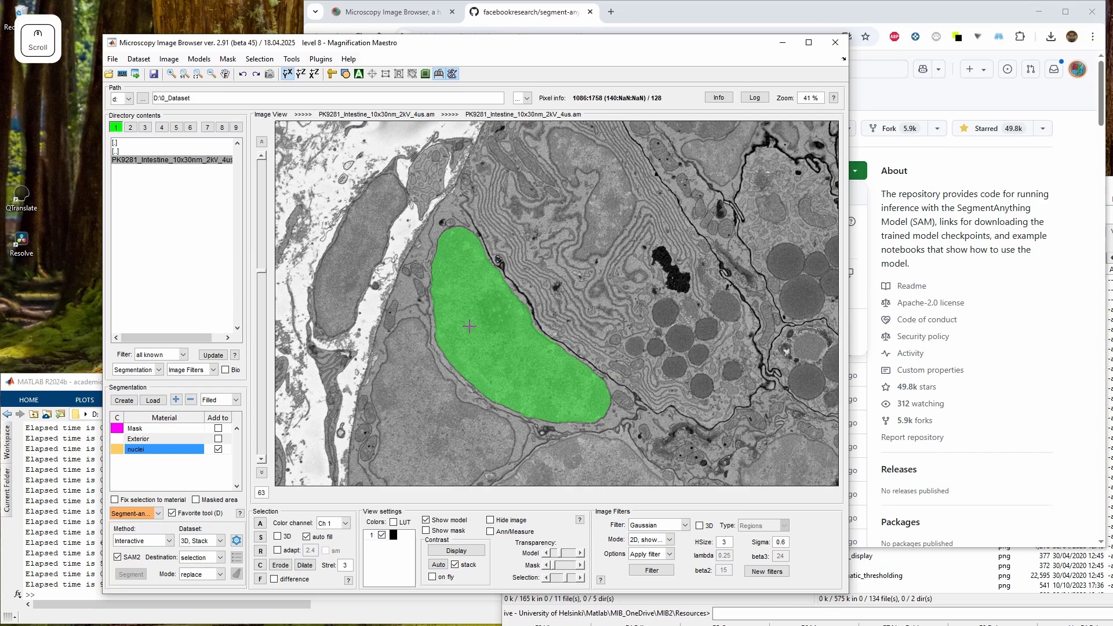
scroll(486, 350, down, 3)
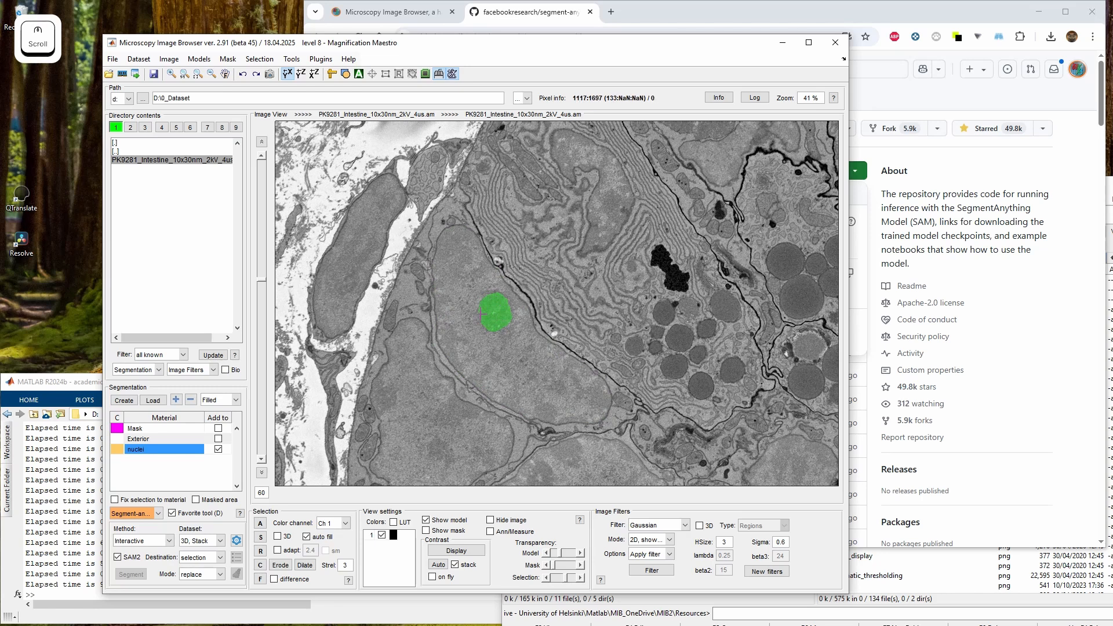
scroll(482, 313, up, 1)
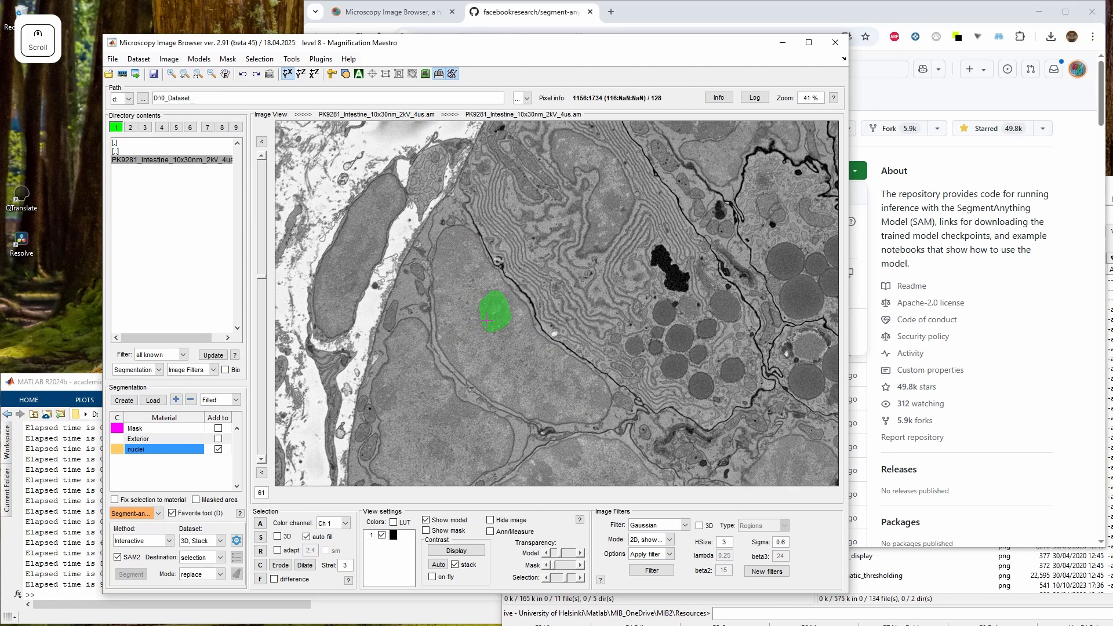
scroll(487, 319, down, 4)
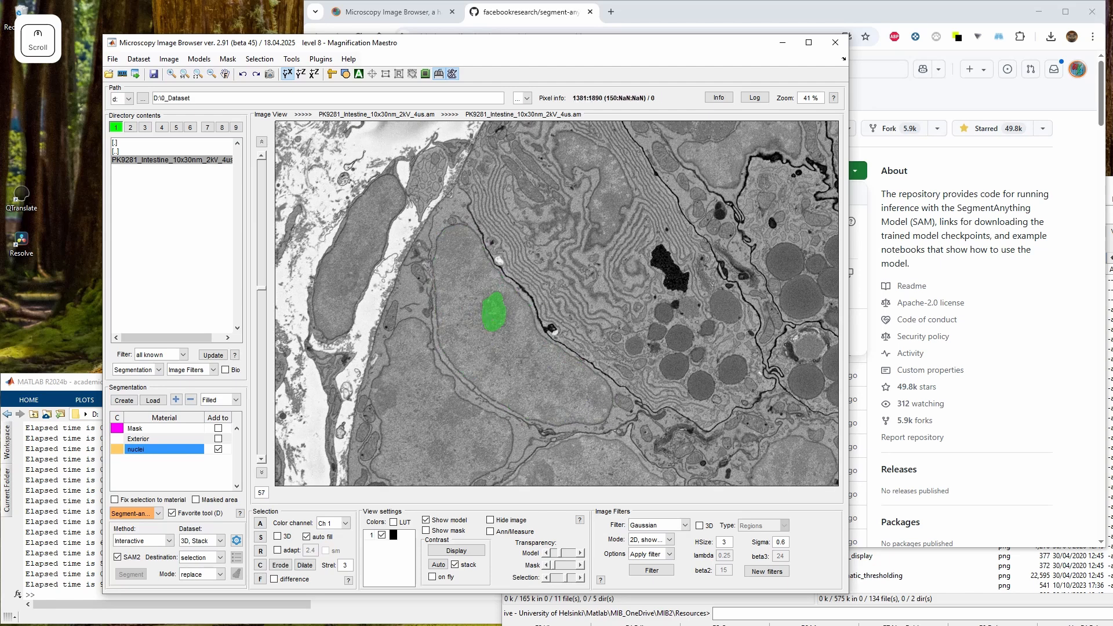
scroll(513, 366, up, 1)
scroll(504, 374, down, 1)
click(507, 373)
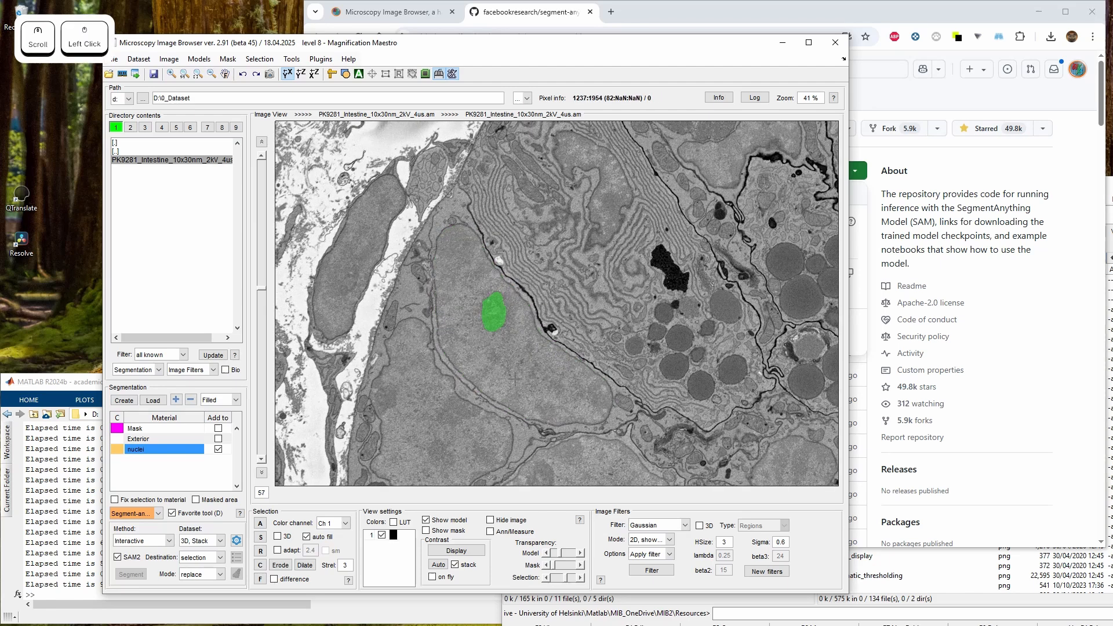
Switch the dataset to 2D, Slice and re-segment the nucleus on slices 58 to 61 with SAM points
click(220, 541)
click(200, 553)
scroll(507, 362, up, 1)
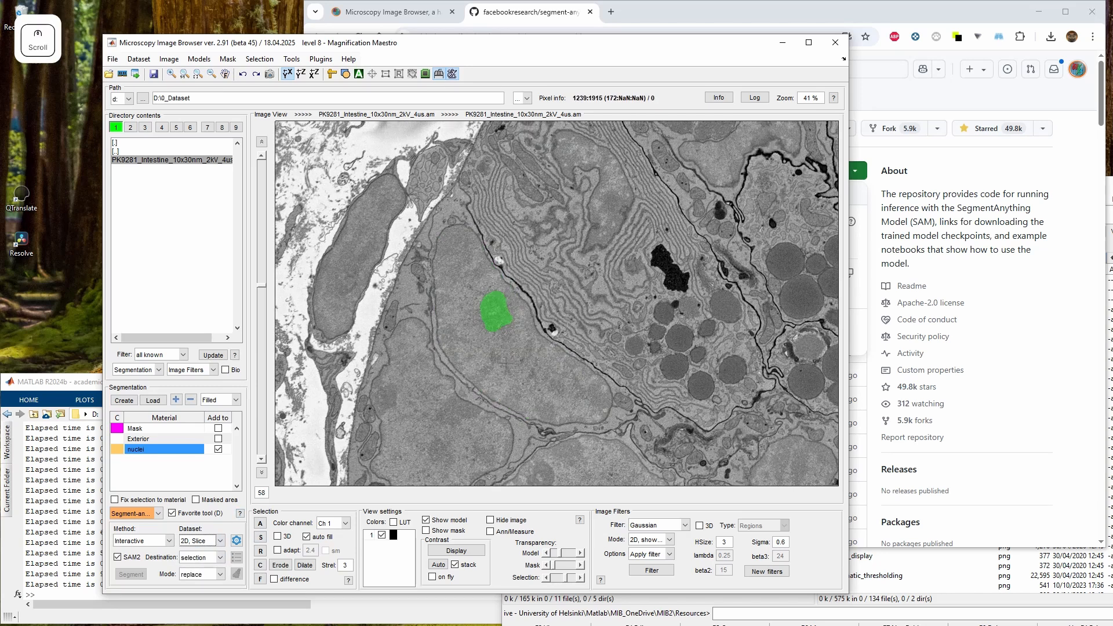
click(516, 369)
scroll(522, 373, up, 1)
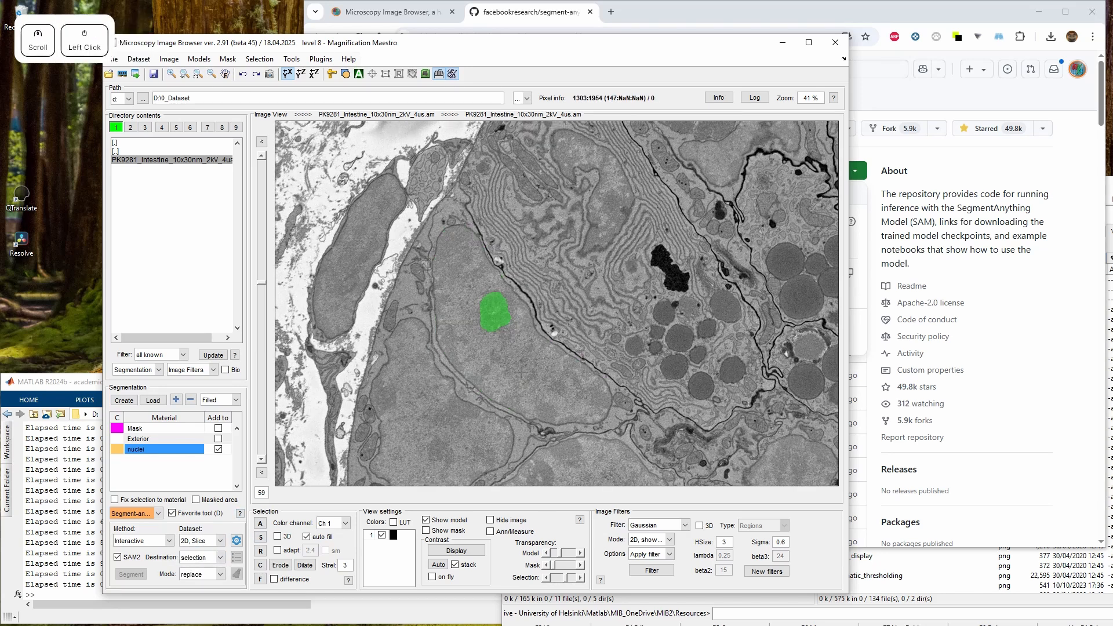
click(521, 374)
scroll(521, 375, up, 1)
click(533, 382)
scroll(534, 383, up, 1)
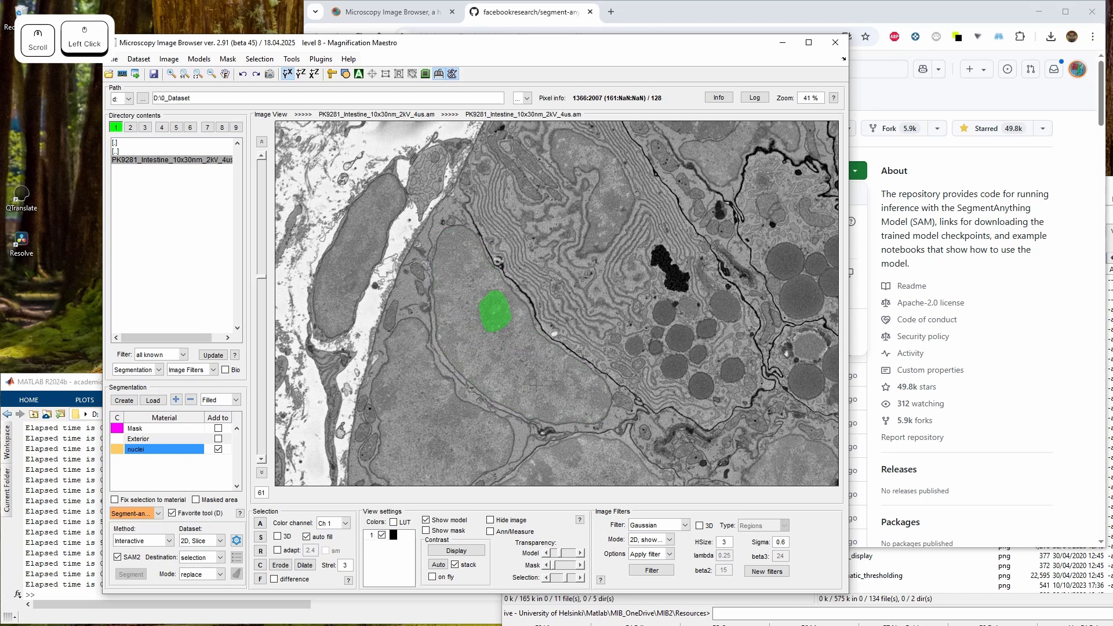
click(535, 384)
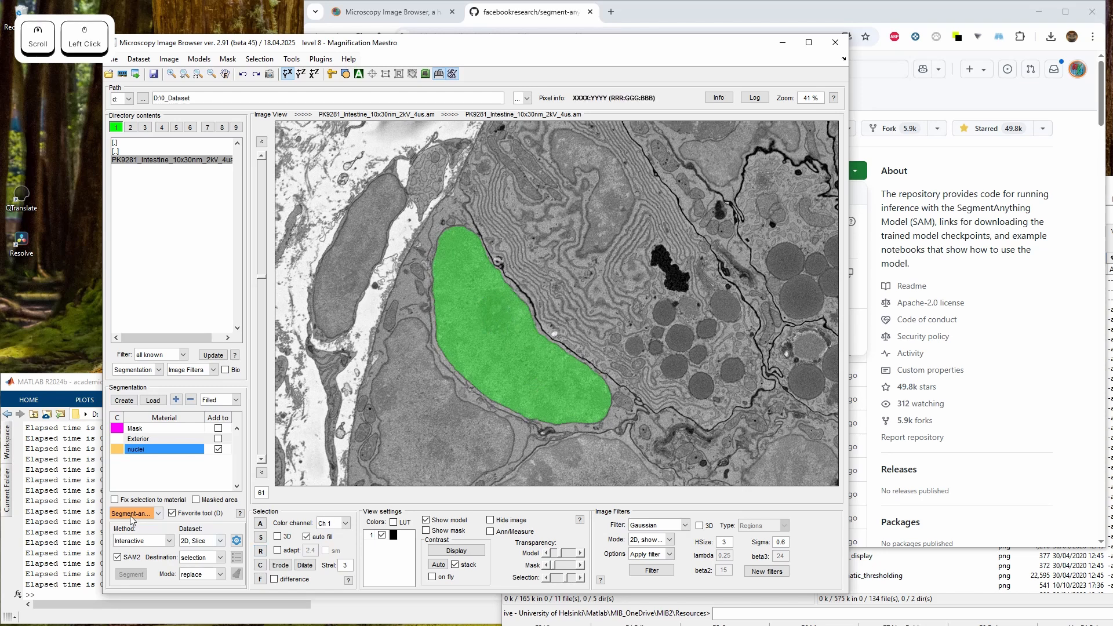
Switch the SAM method to Interactive 3D and start a SAM2 segmentation with a point on slice 100
click(139, 542)
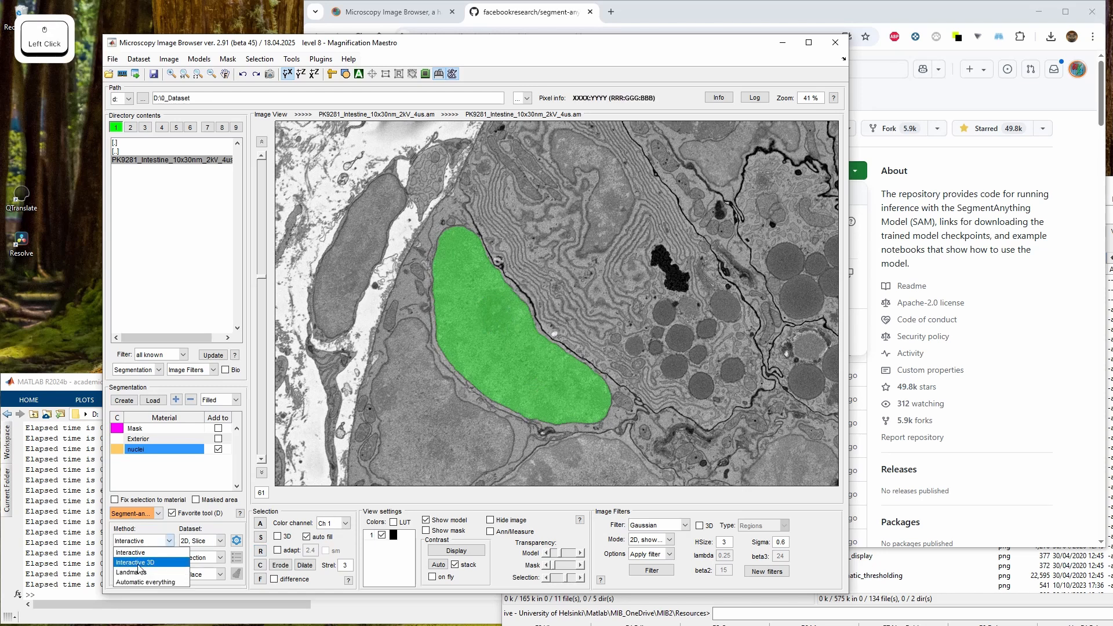
click(138, 564)
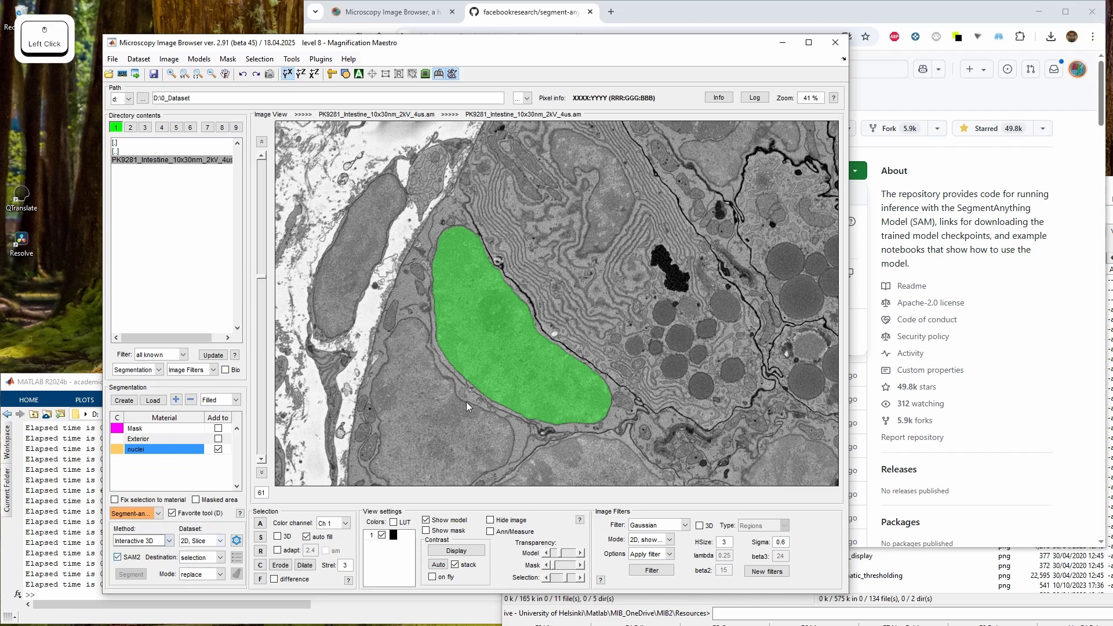
drag(507, 396, 472, 363)
scroll(472, 364, down, 19)
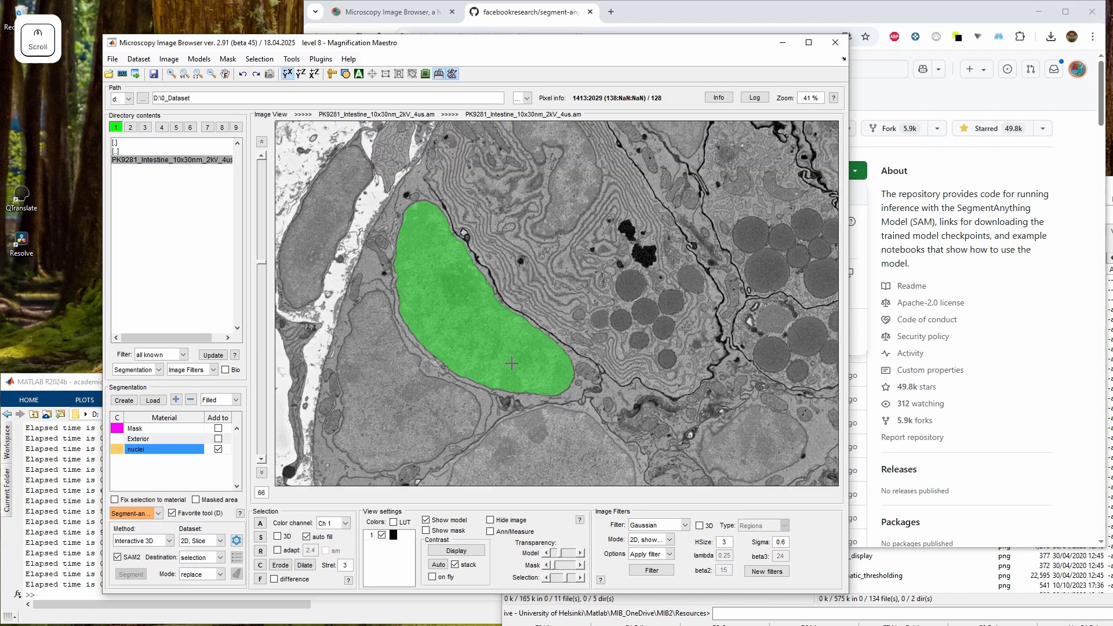
scroll(593, 355, down, 20)
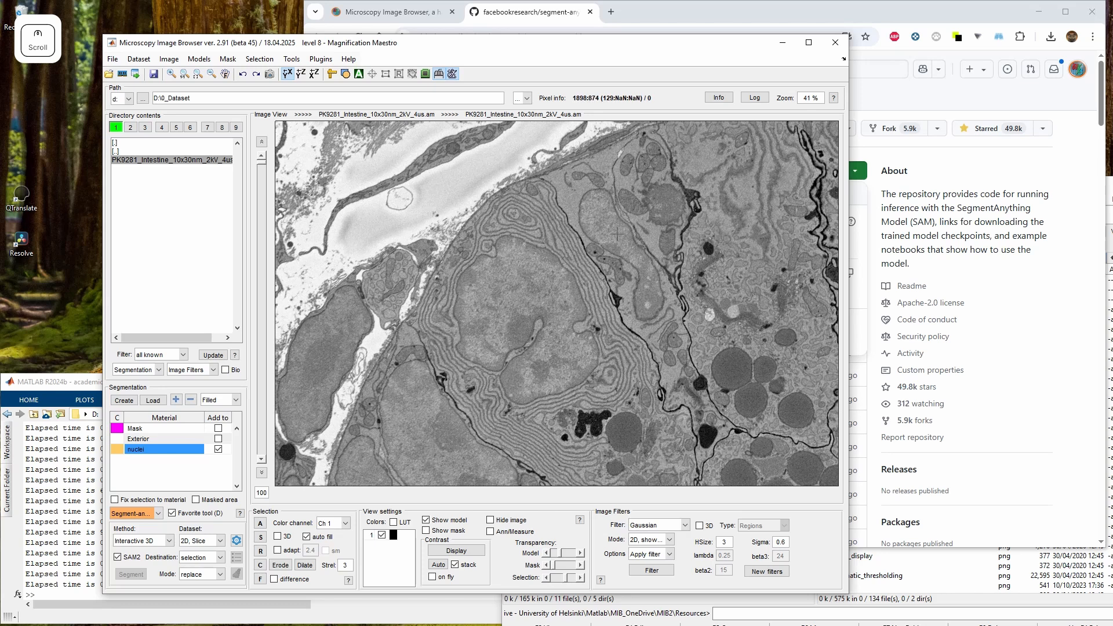
click(693, 314)
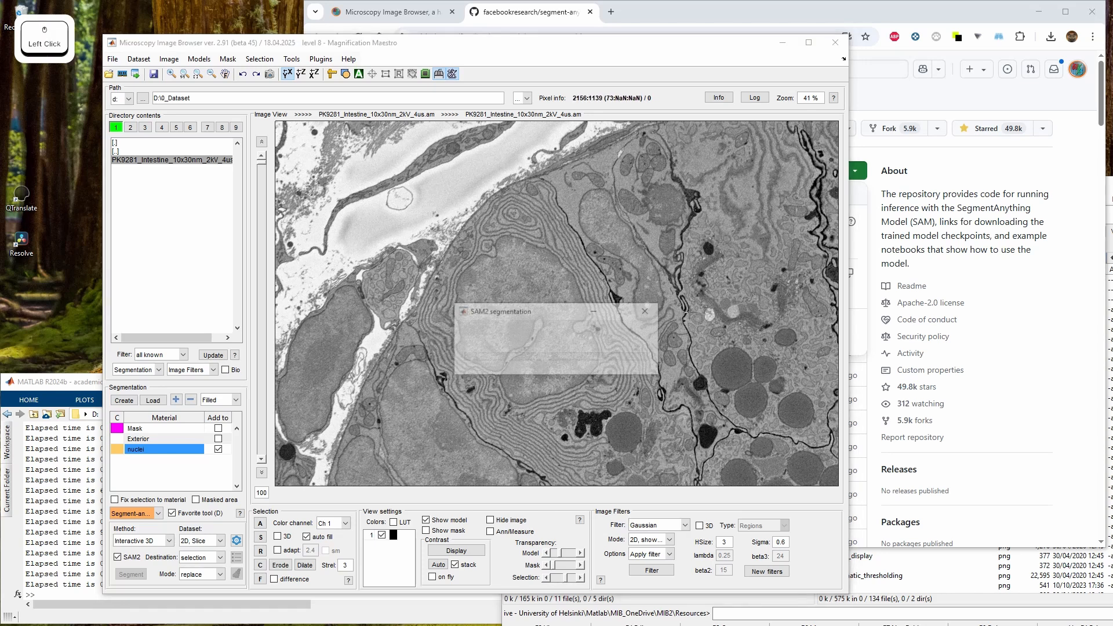
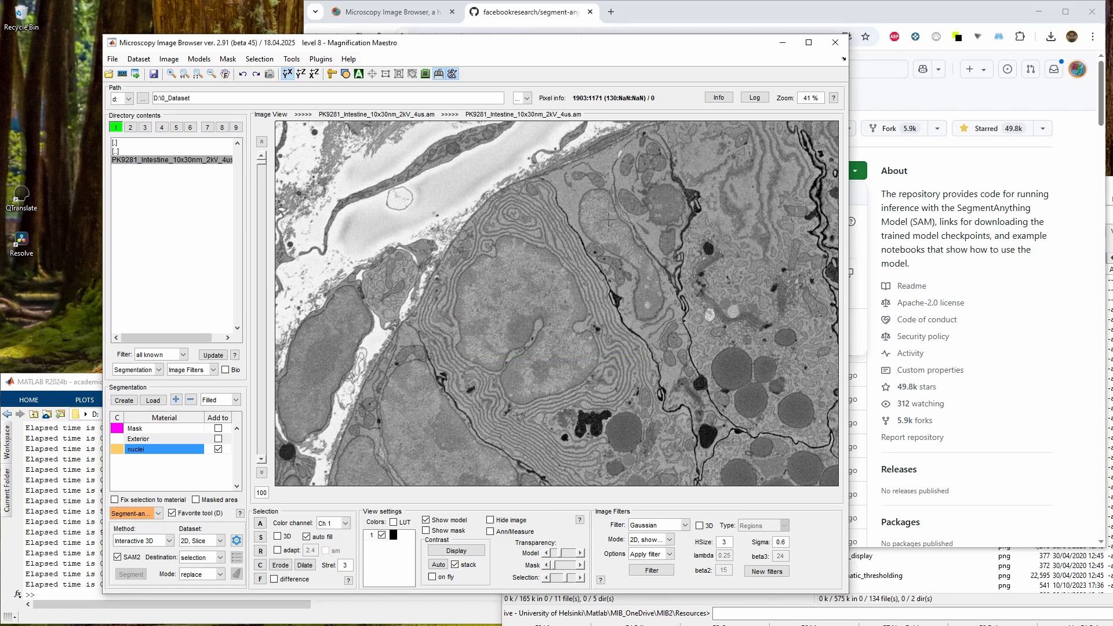
Refine the SAM selection of the elongated nucleus on slice 100 by adding one point and removing another
click(608, 219)
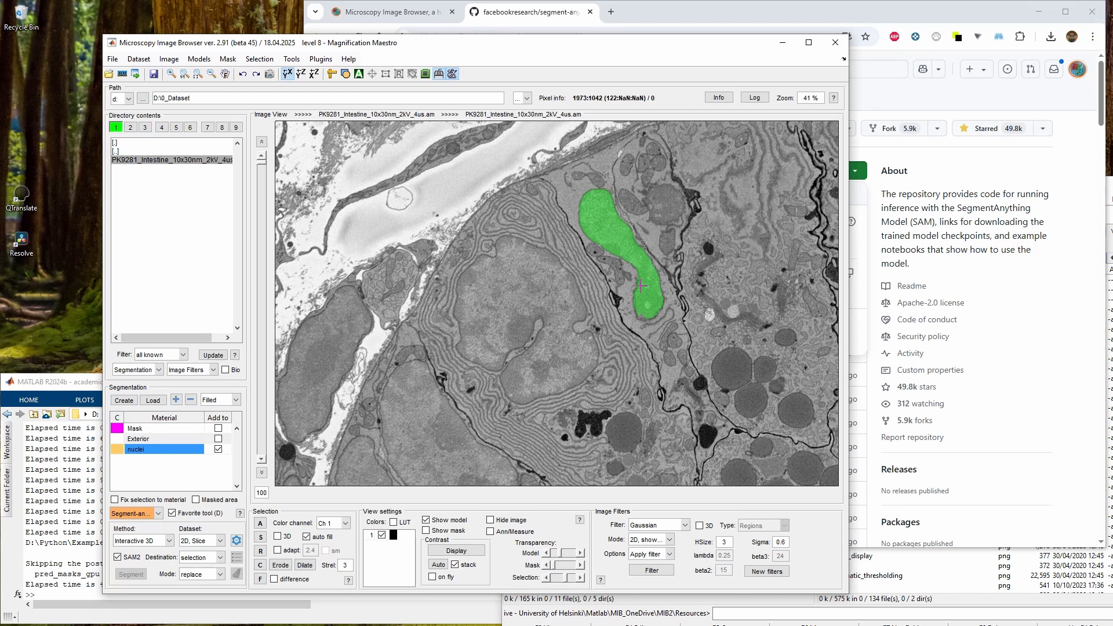
shift+click(645, 304)
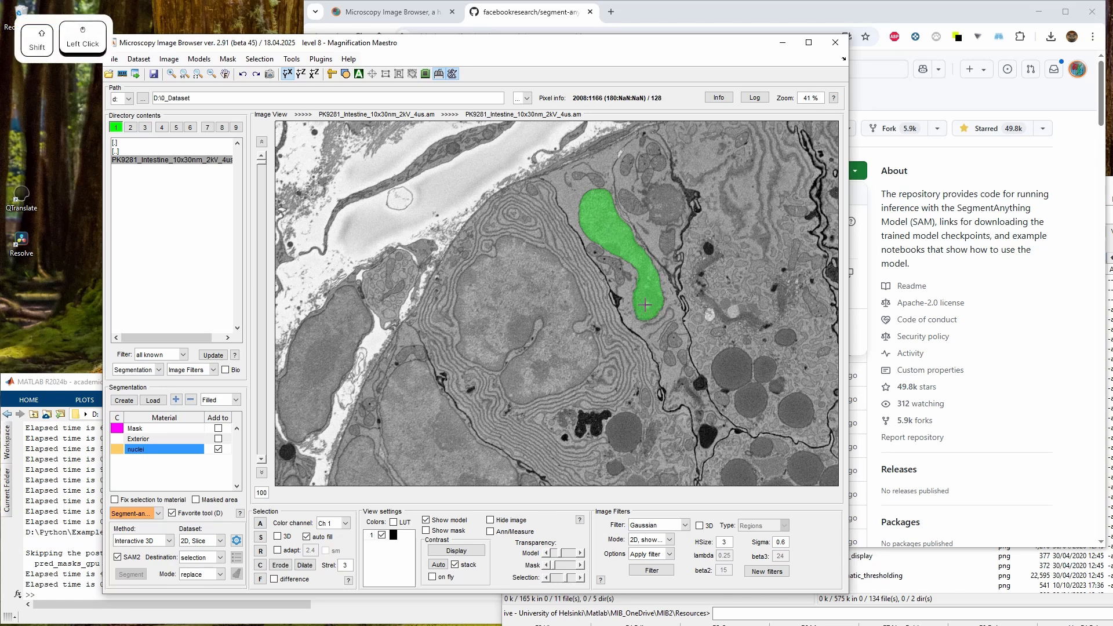
ctrl+click(638, 298)
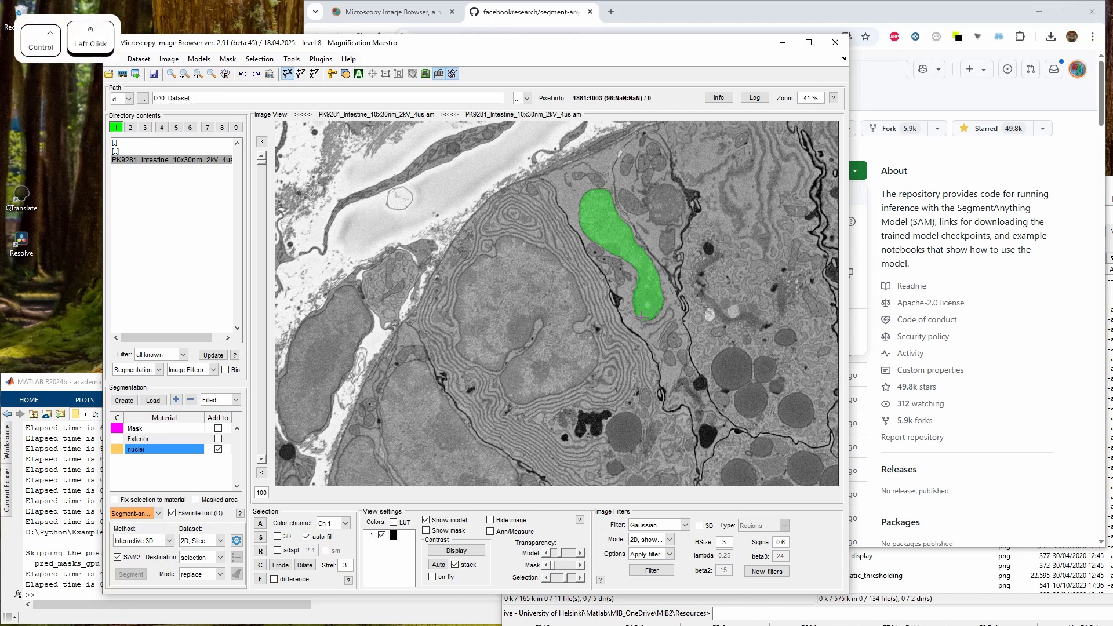
Add a SAM point on the nucleus at slice 75 to propagate its Interactive 3D segmentation through the stack
scroll(639, 298, down, 20)
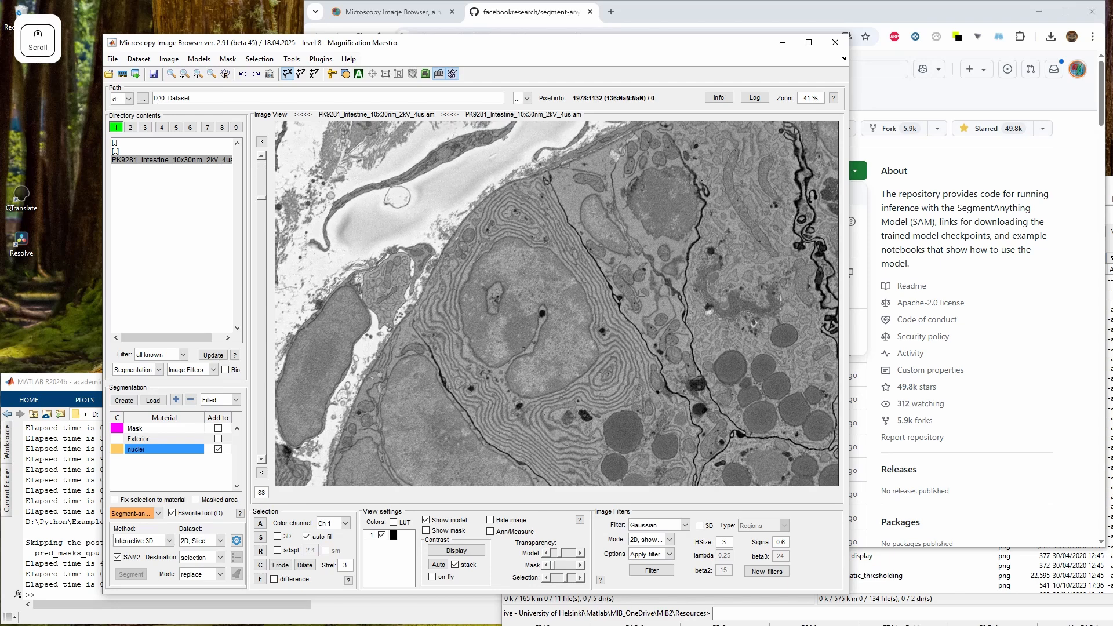
scroll(638, 298, down, 4)
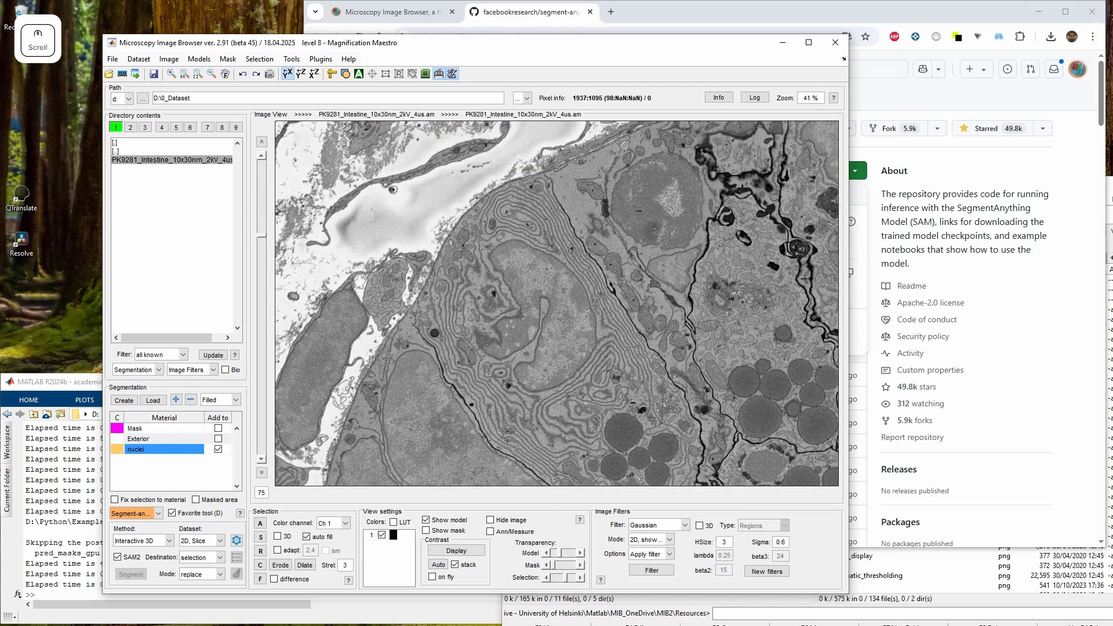
shift+click(601, 234)
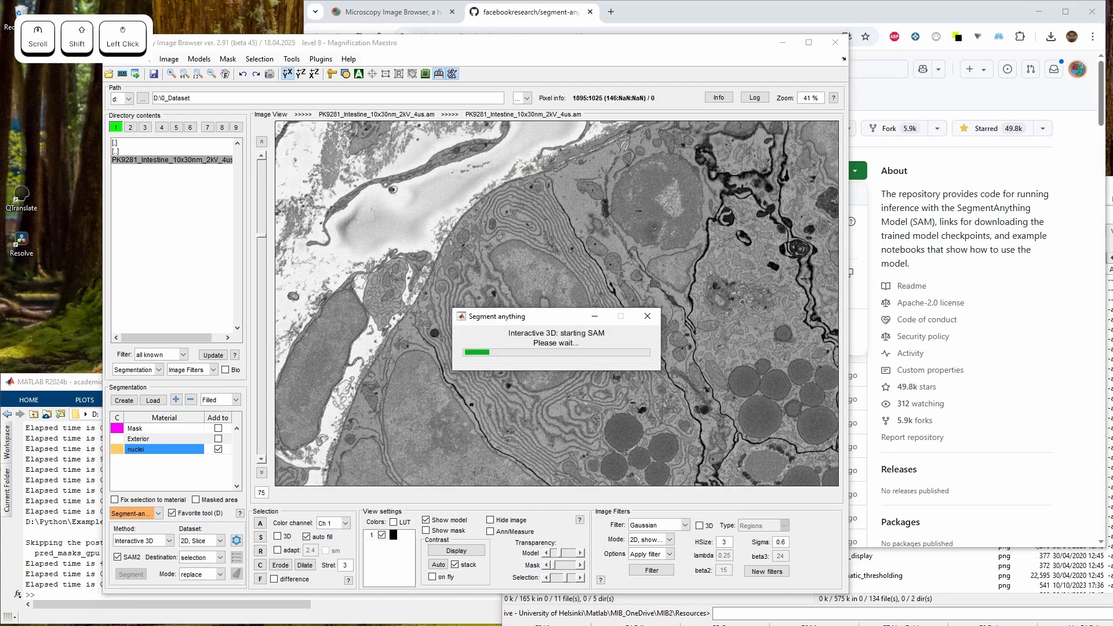
click(184, 623)
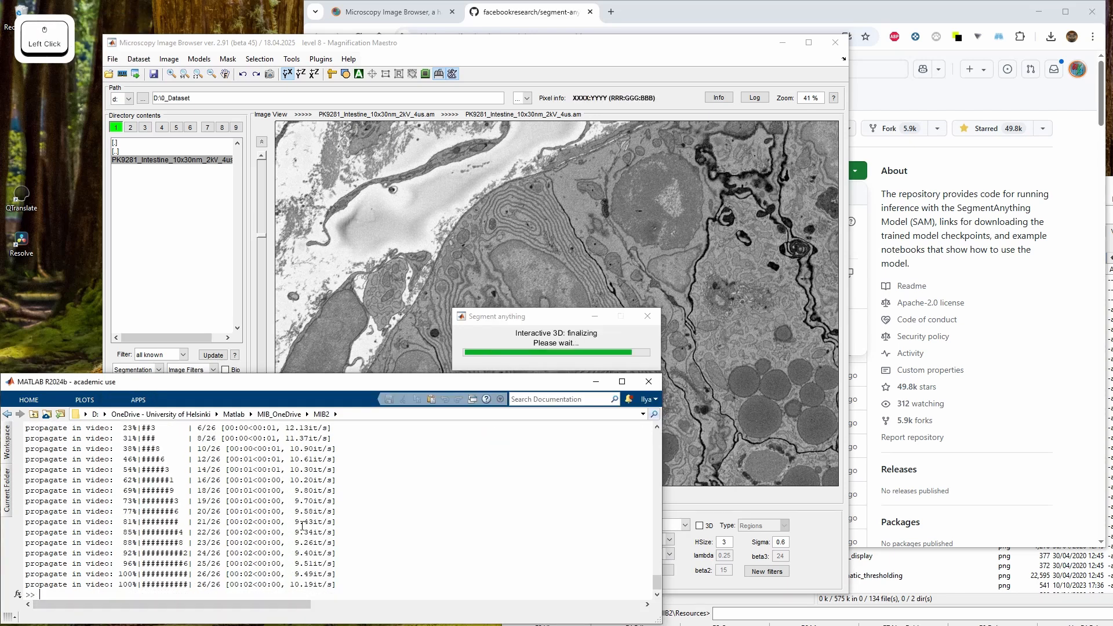
right_click(556, 283)
Add the nucleus selection to the nuclei material for the whole stack and check it across slices
scroll(557, 283, up, 4)
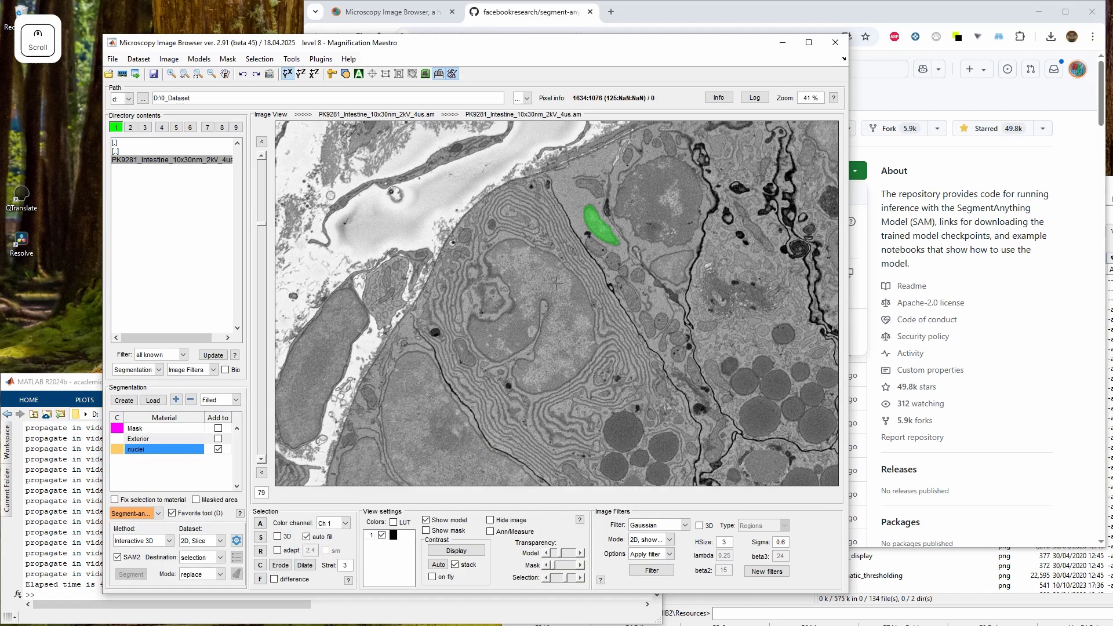
scroll(557, 284, up, 20)
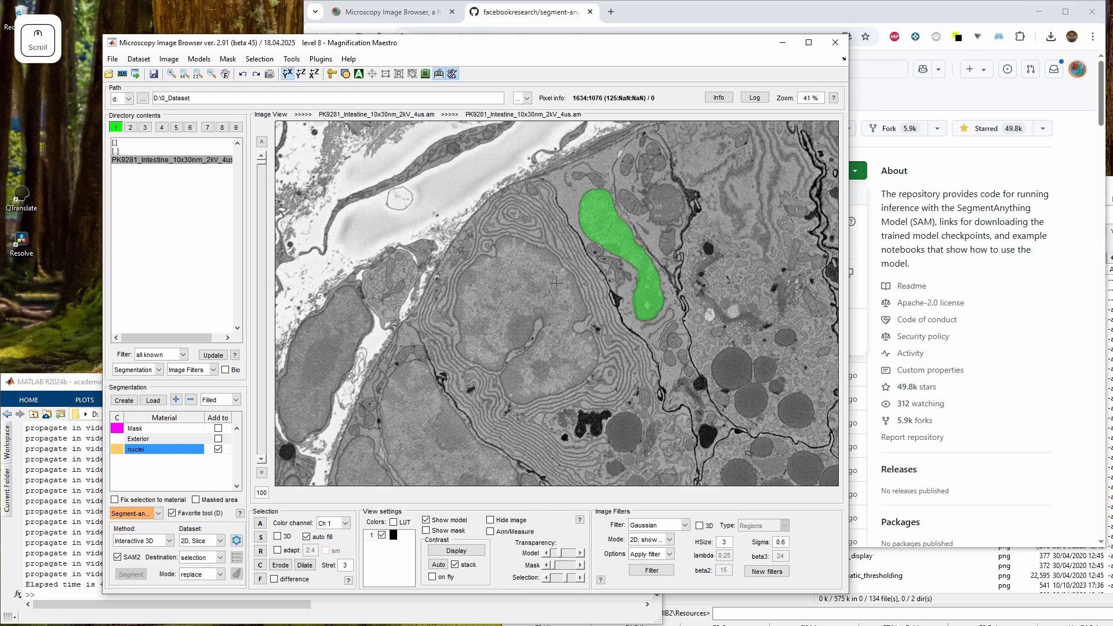
scroll(556, 283, down, 8)
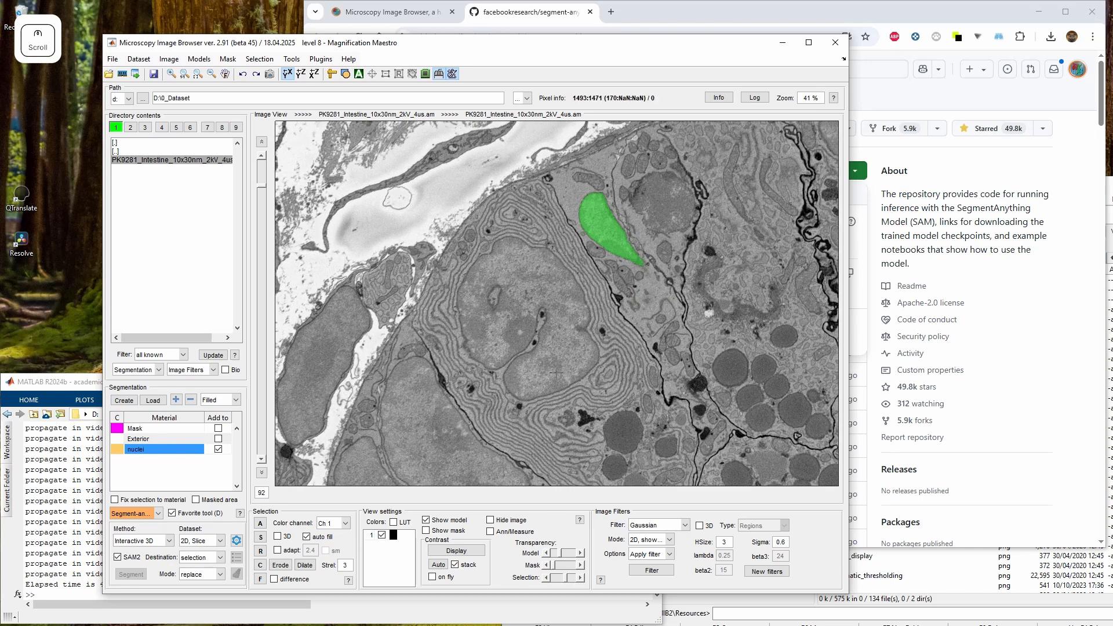
key(shift+a)
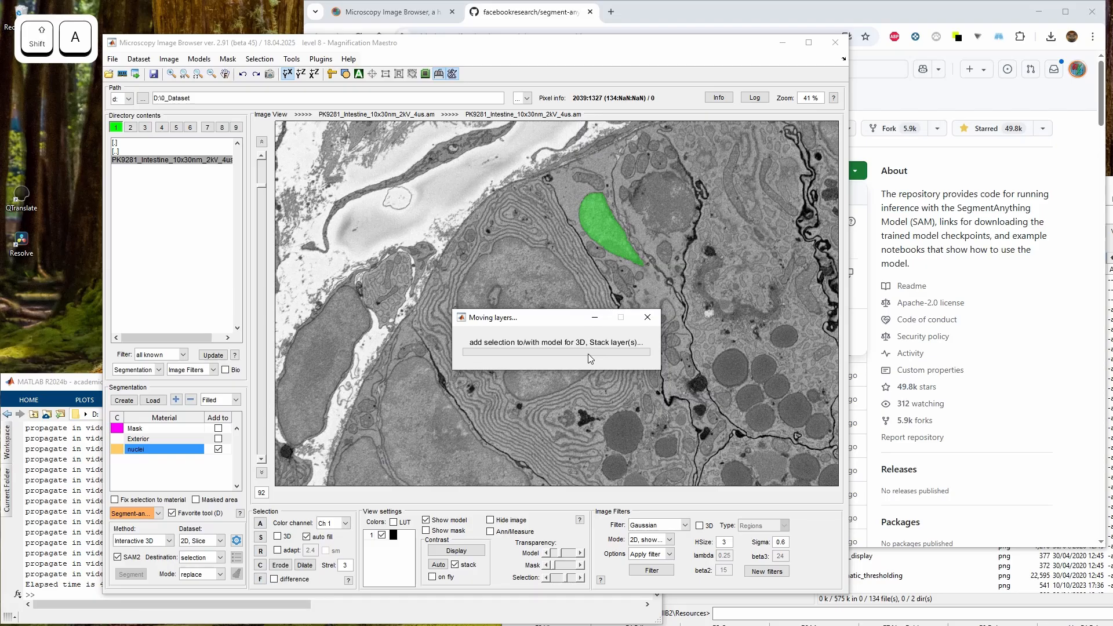
scroll(569, 285, down, 8)
scroll(569, 284, up, 8)
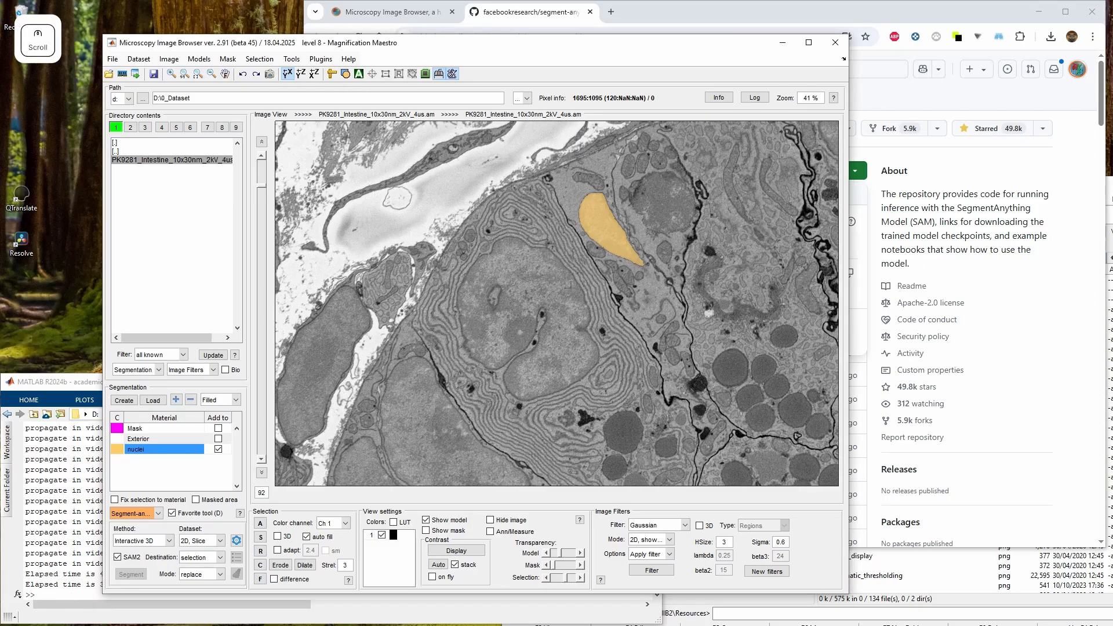
scroll(568, 285, down, 13)
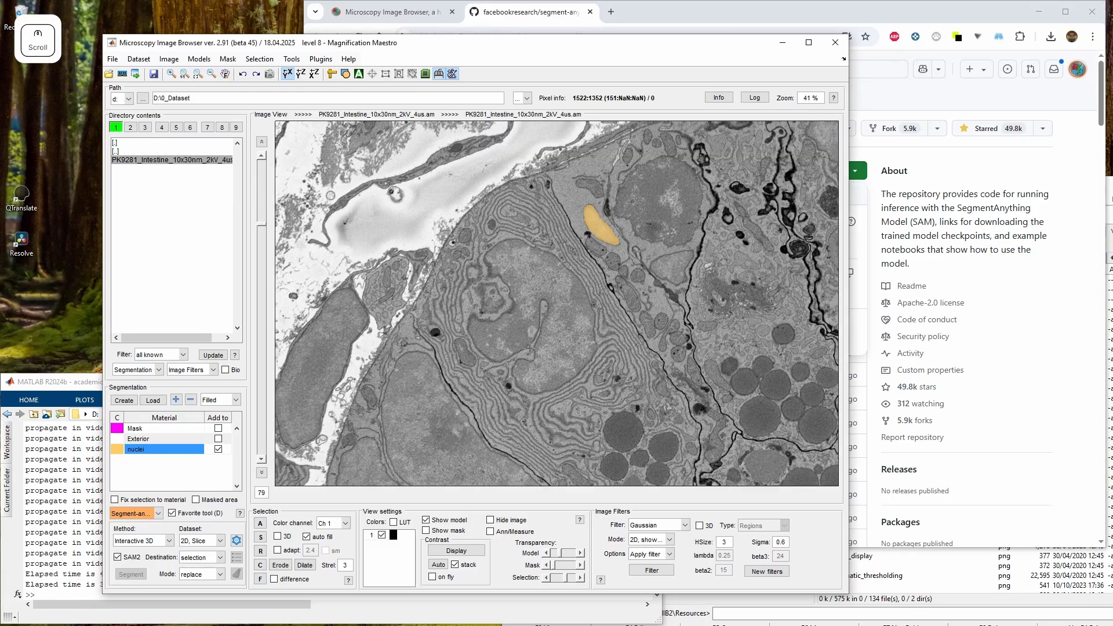
scroll(569, 286, down, 20)
Create a new material named mito
drag(629, 381, 484, 294)
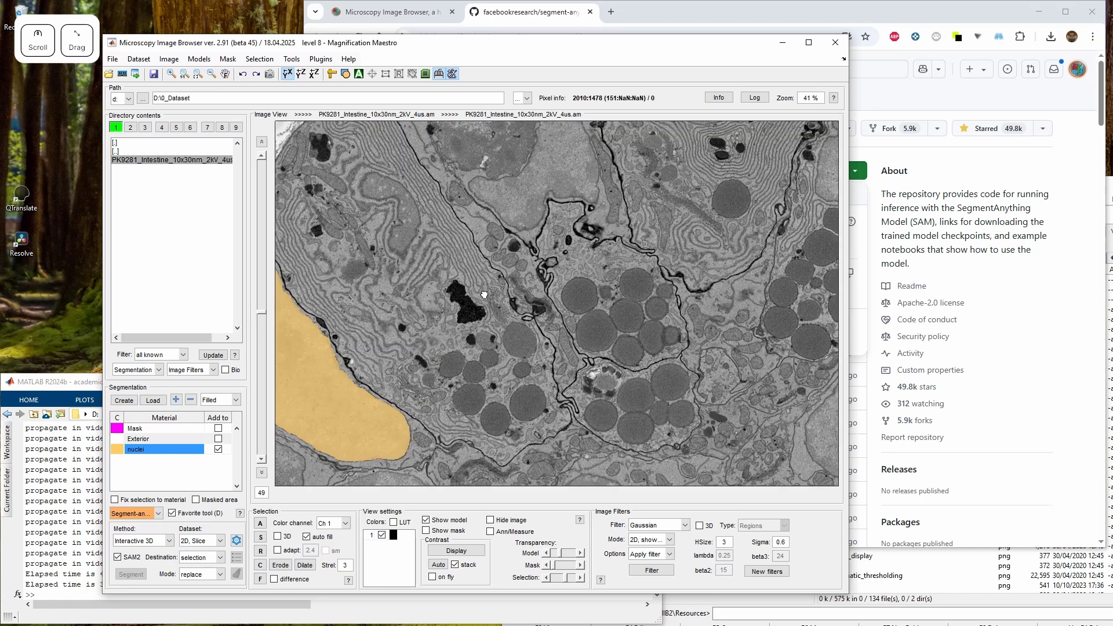
click(175, 400)
text(mito)
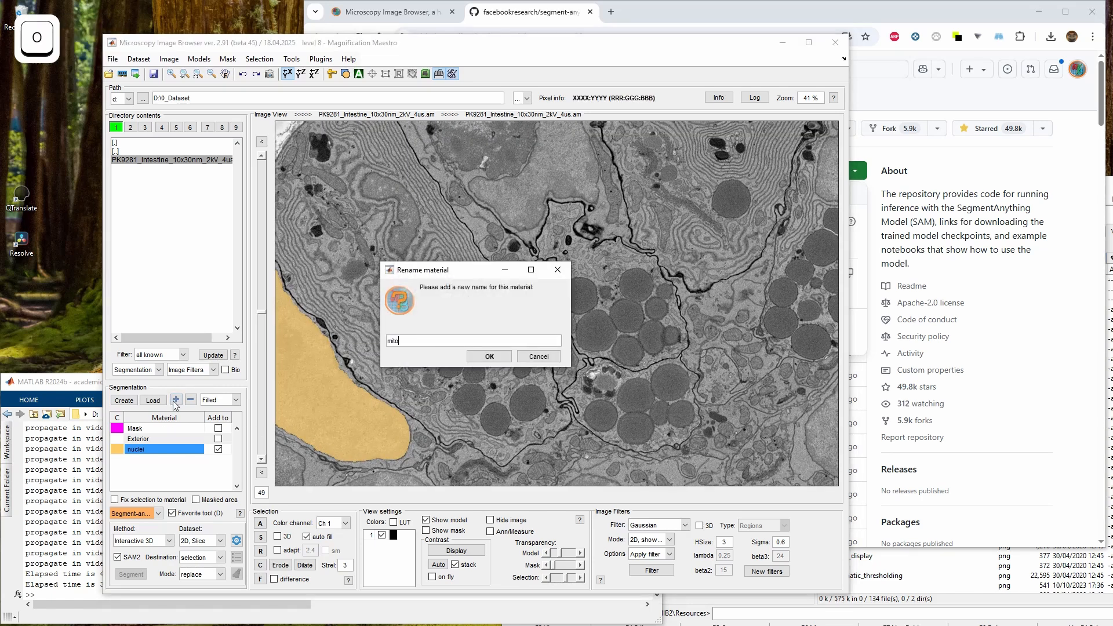
key(Return)
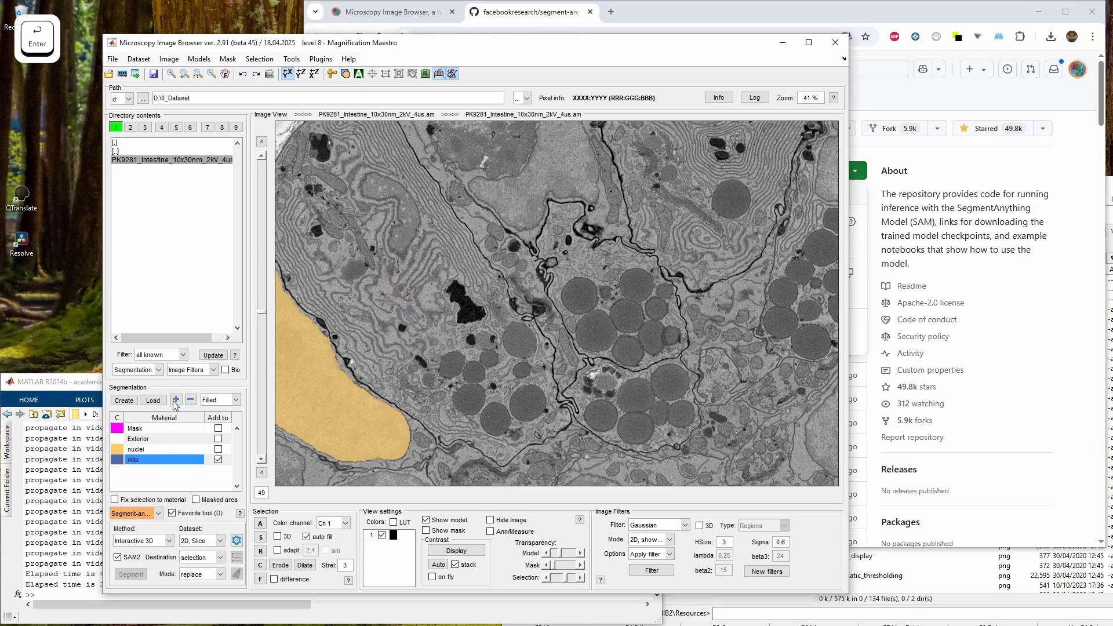
Zoom in on the granule region and segment a mitochondrion with a SAM point on slice 49
key(w)
key(w)
key(w)
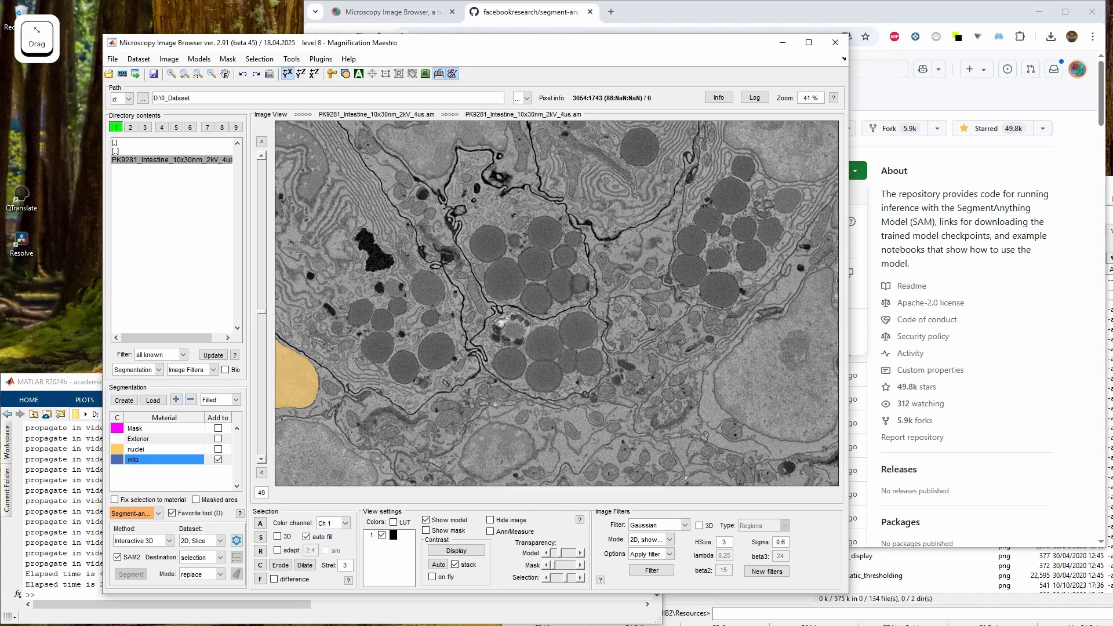
click(612, 302)
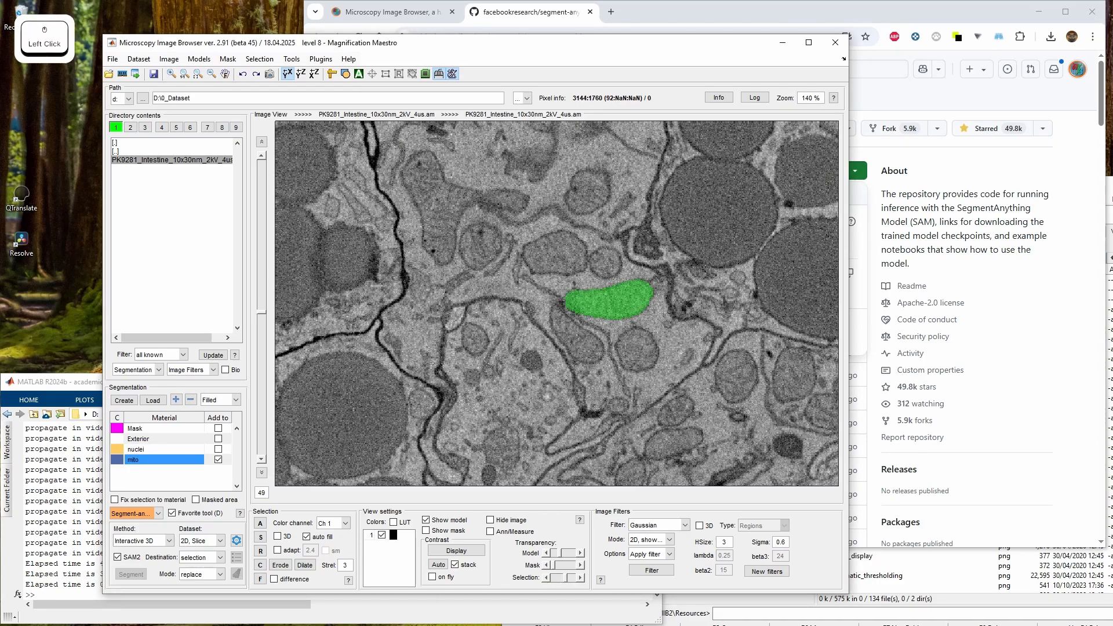
Segment the mitochondrion through the stack with a SAM point on slice 75 and add it to mito for the whole stack
scroll(612, 302, up, 13)
scroll(612, 301, up, 13)
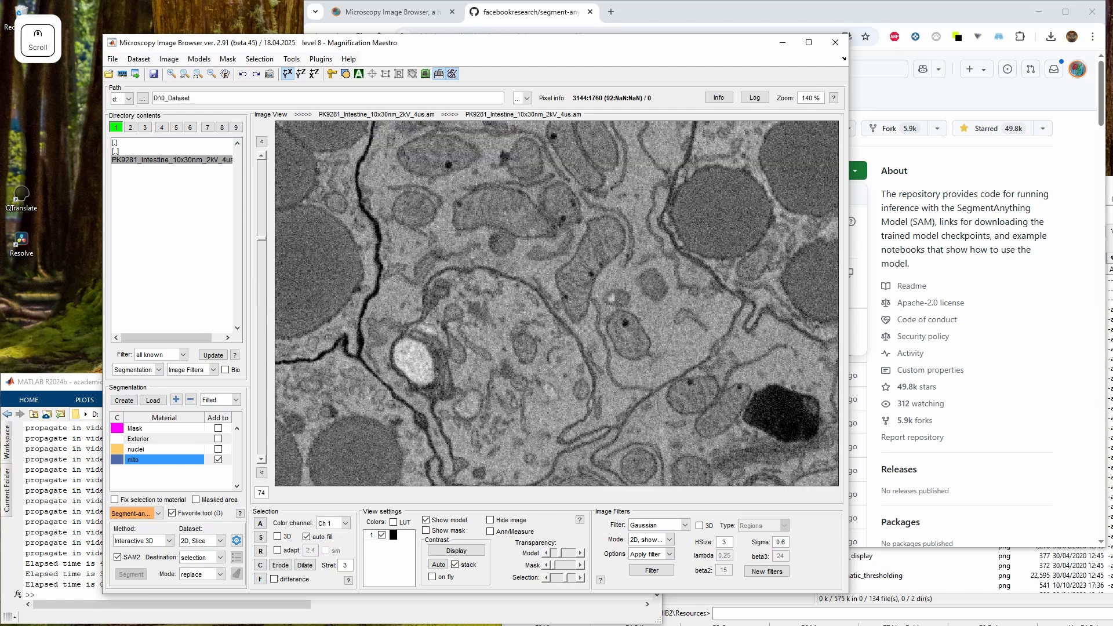
shift+click(672, 357)
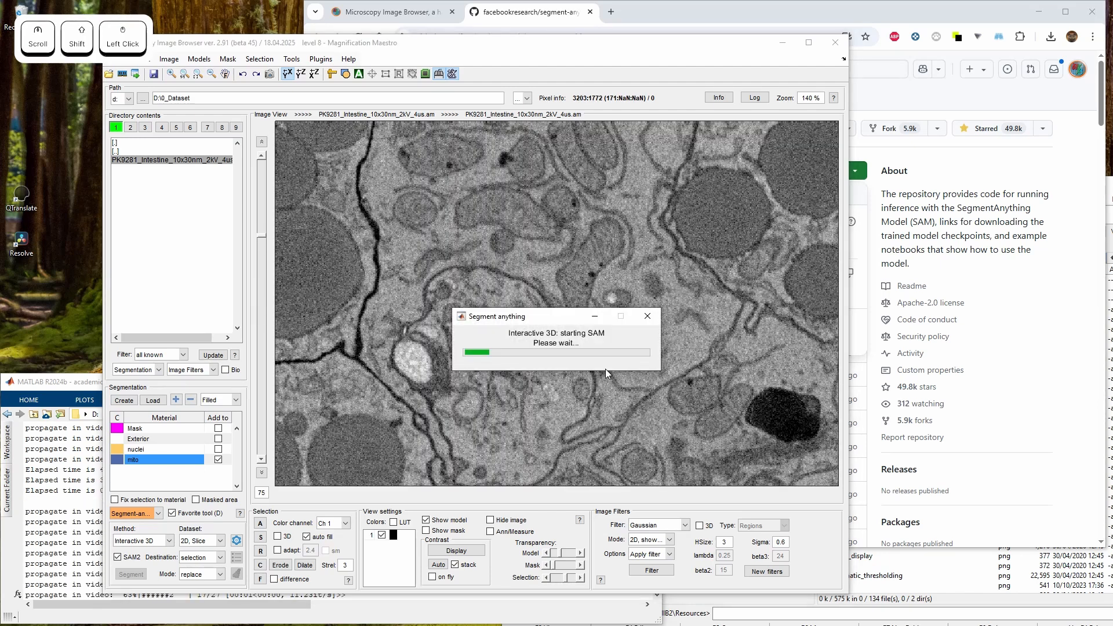
scroll(515, 374, down, 10)
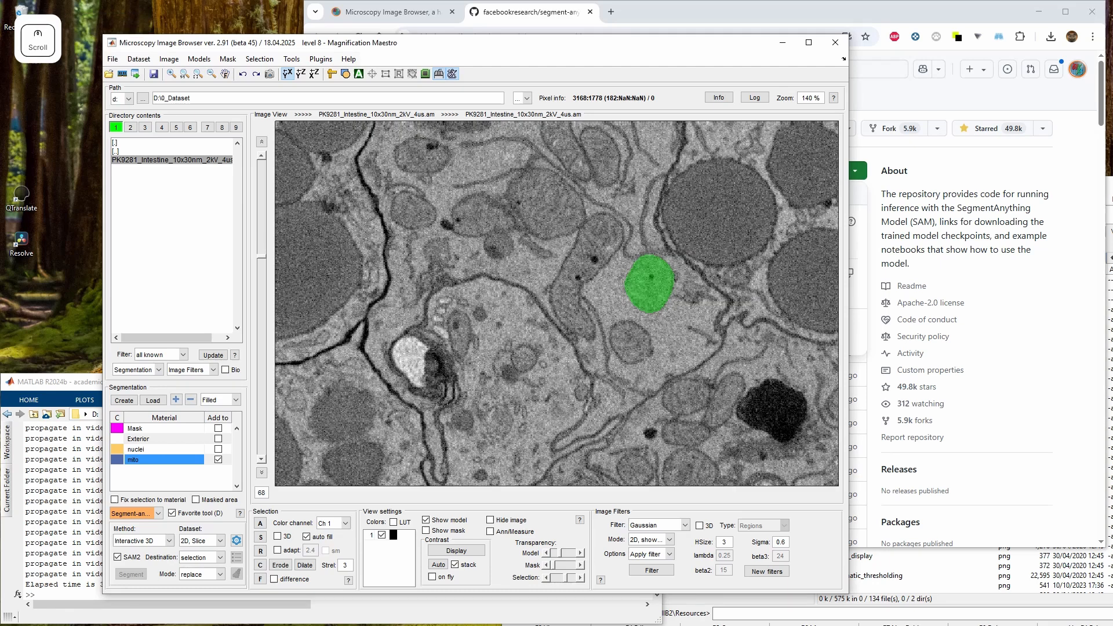
key(shift+a)
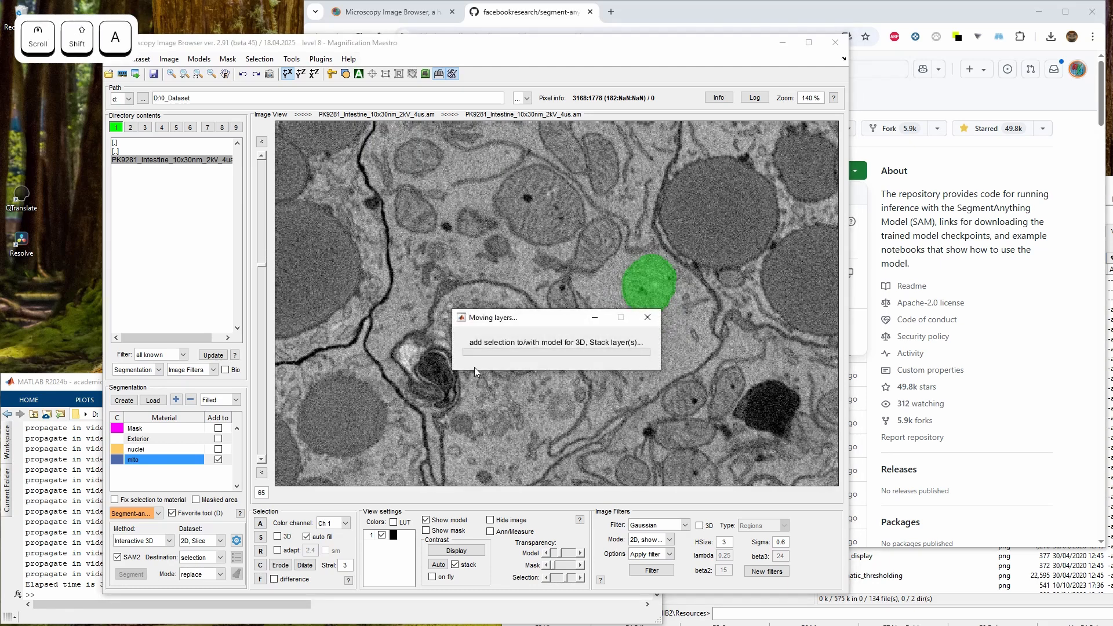
Restrict tools to the shown part of the dataset and move to slice 40
click(384, 76)
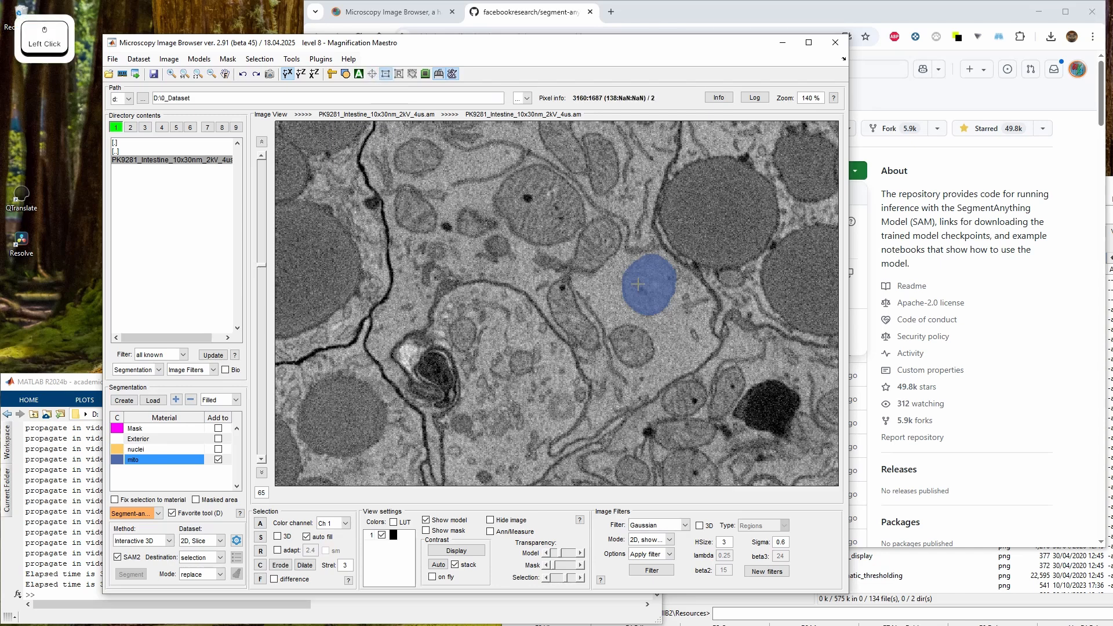
scroll(638, 284, down, 10)
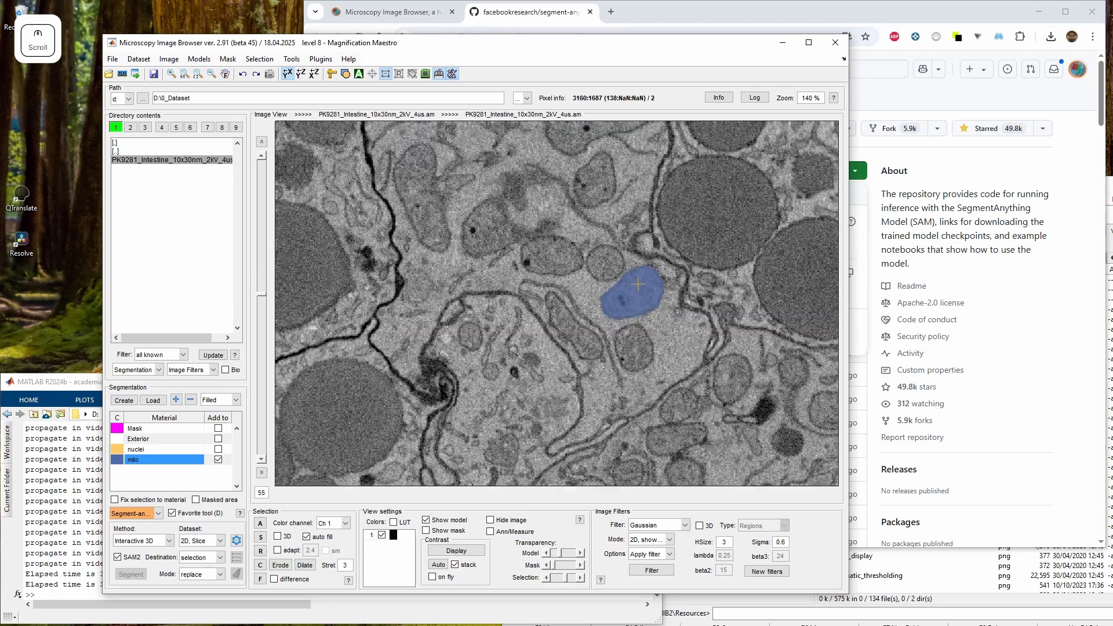
scroll(637, 284, down, 7)
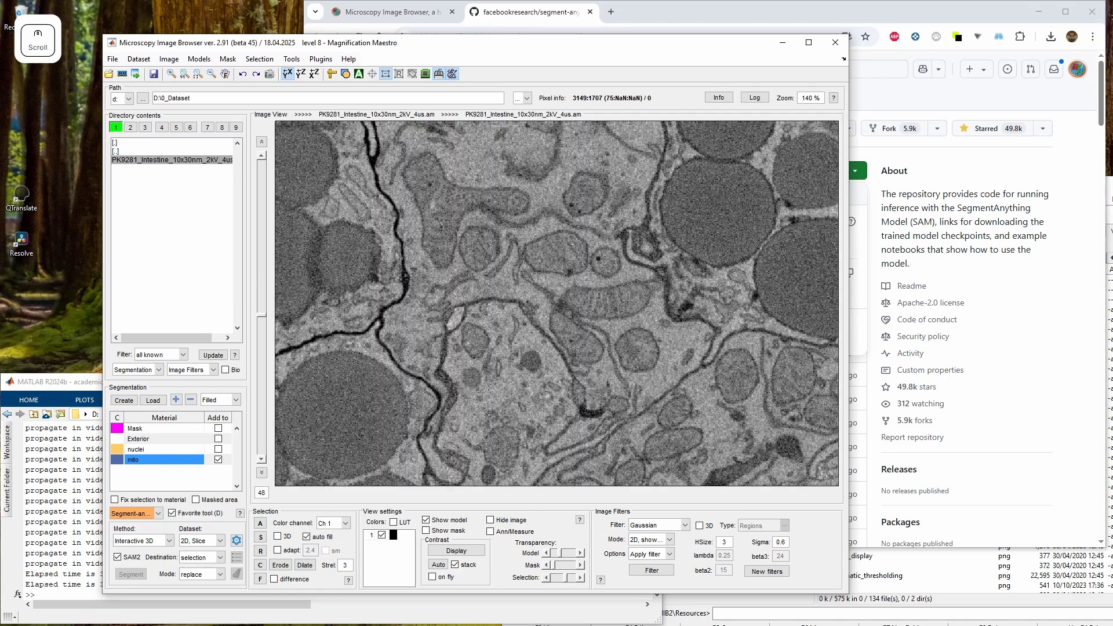
scroll(590, 310, up, 1)
scroll(591, 305, down, 1)
click(605, 299)
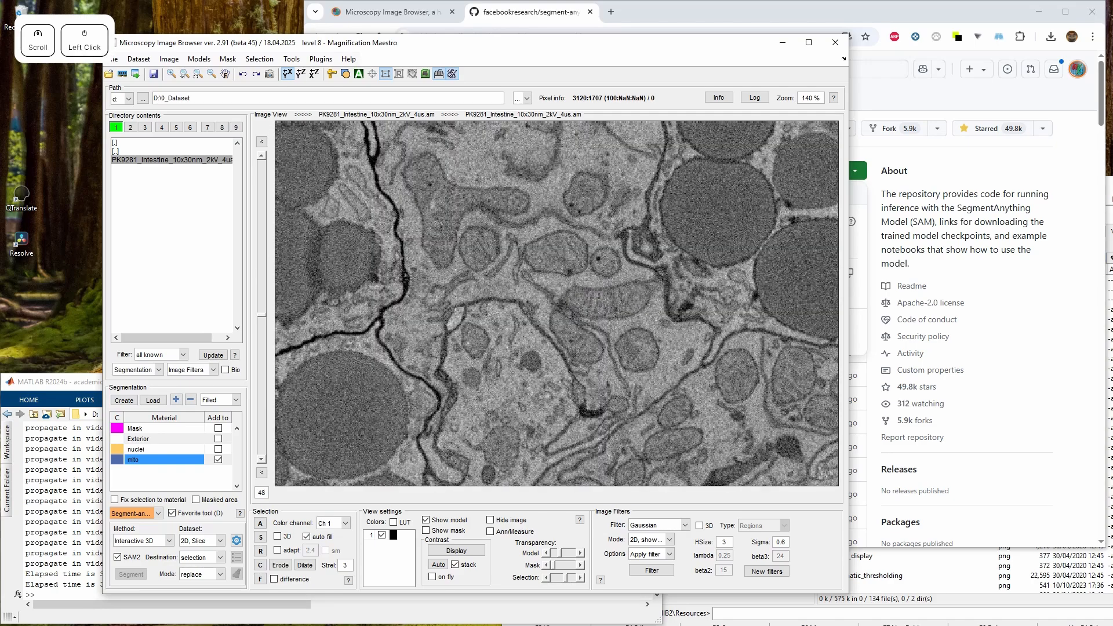
Segment another mitochondrion with a SAM point on slice 35 and add it to mito on the current slice
scroll(606, 300, down, 20)
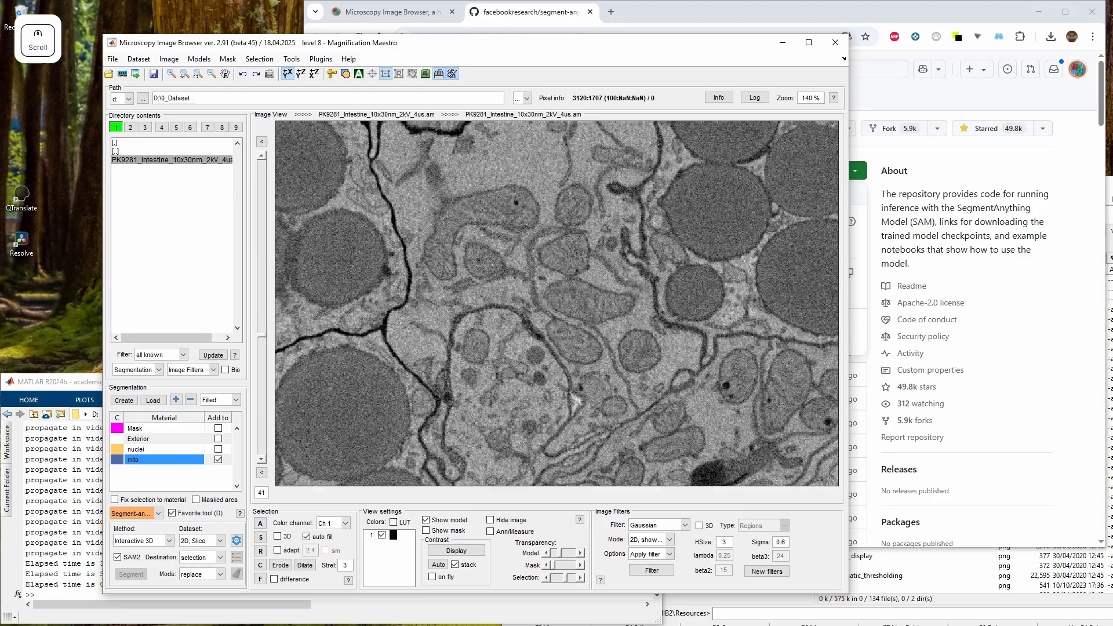
scroll(605, 300, up, 7)
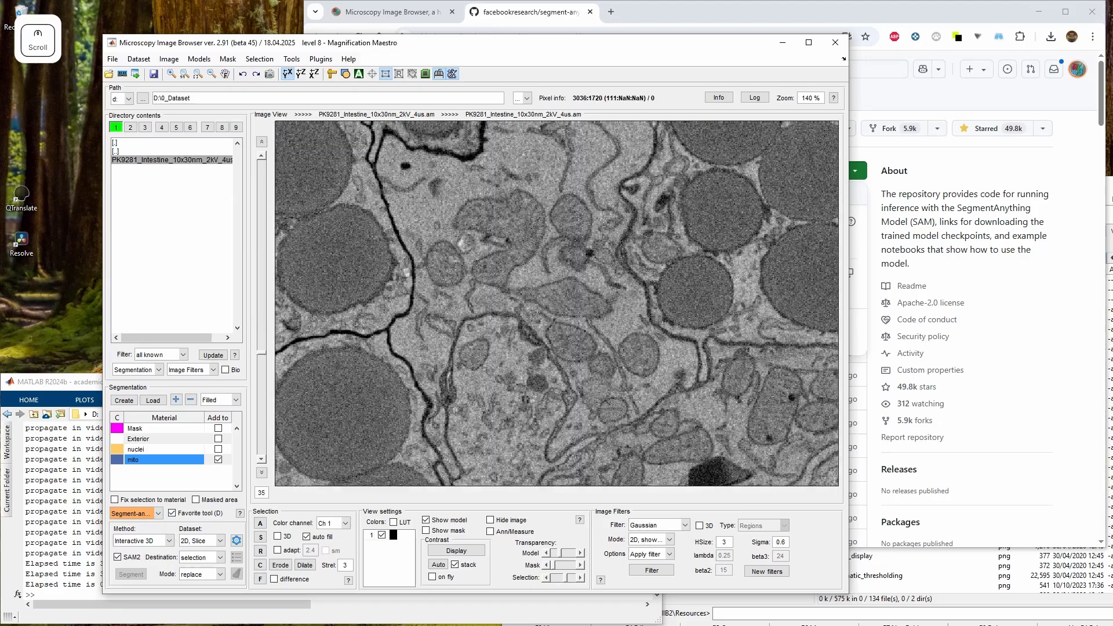
shift+click(577, 310)
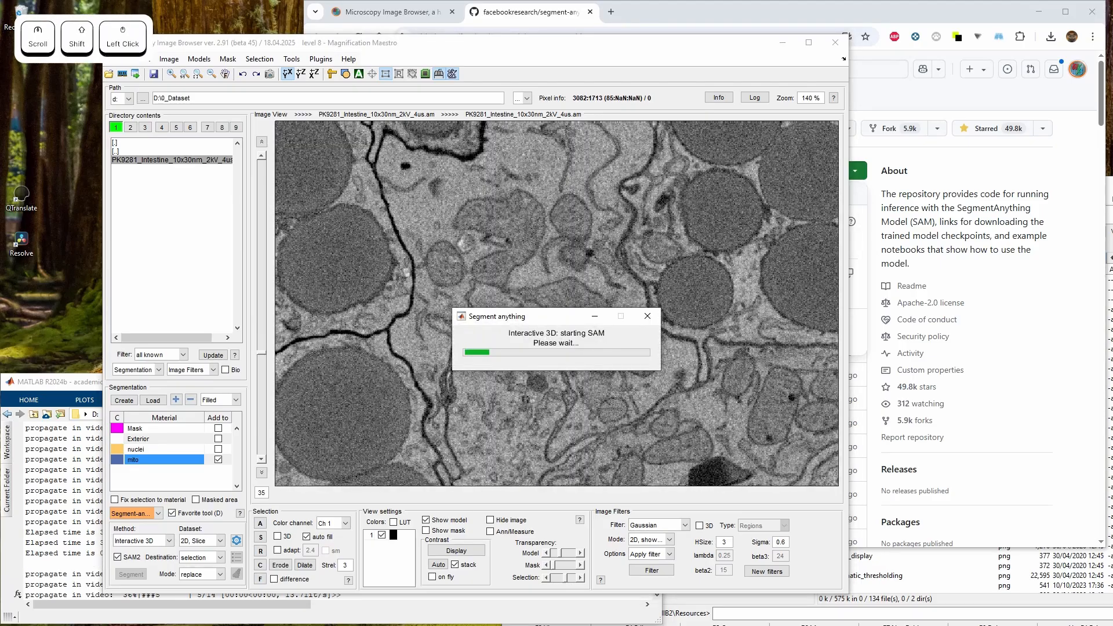
scroll(604, 307, up, 10)
scroll(604, 307, down, 9)
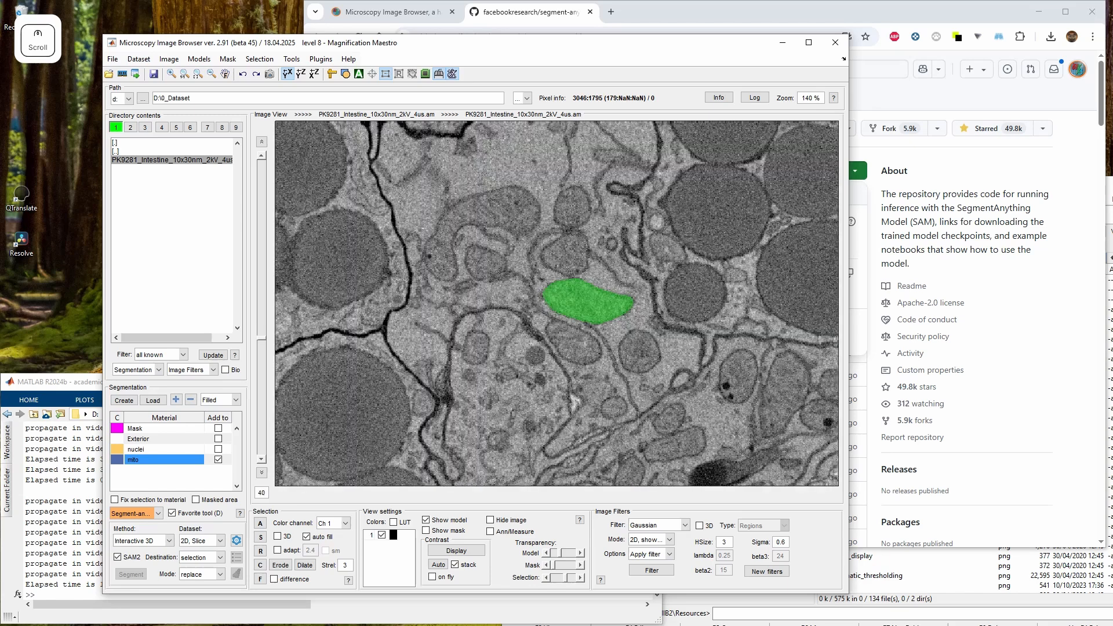
key(a)
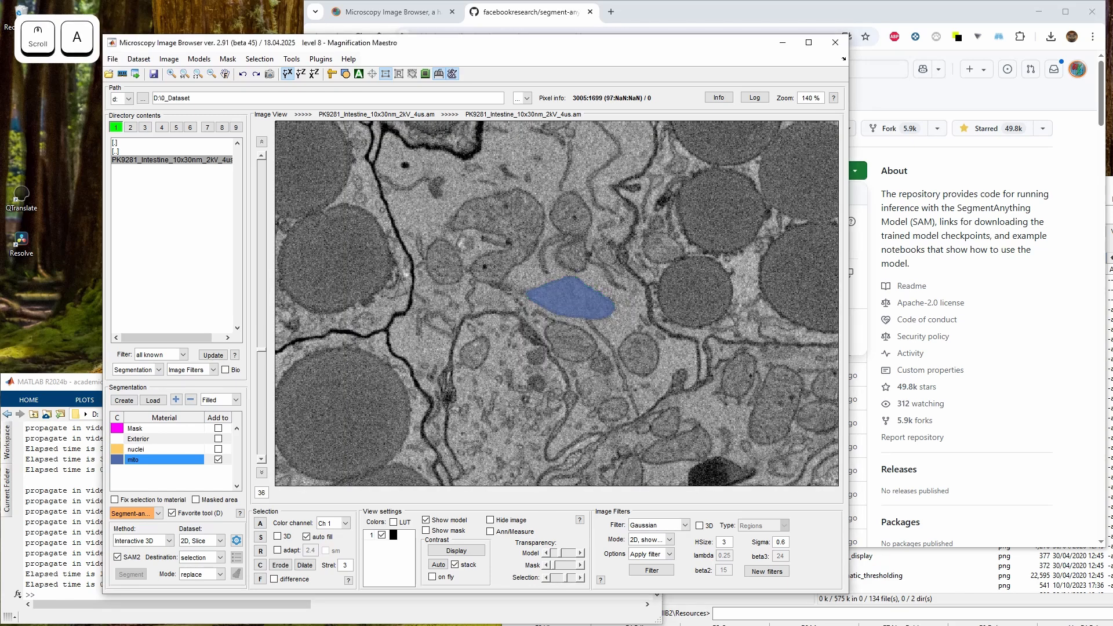
Try segmenting the curved mitochondrion on slice 36 with SAM points
drag(546, 371, 639, 438)
ctrl+click(594, 327)
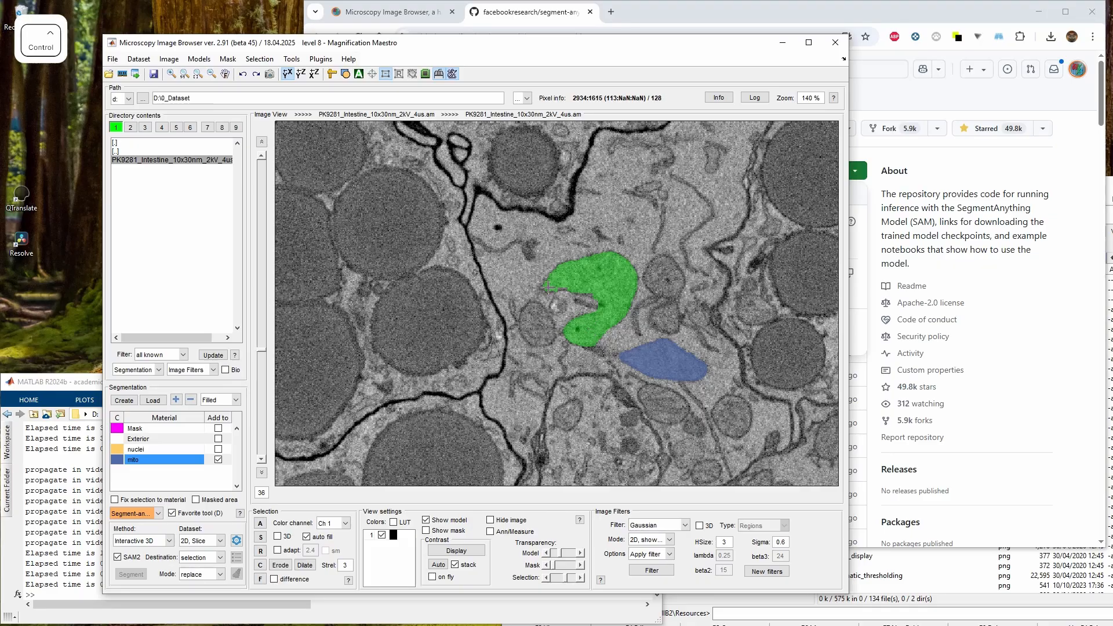
ctrl+click(559, 310)
ctrl+click(589, 275)
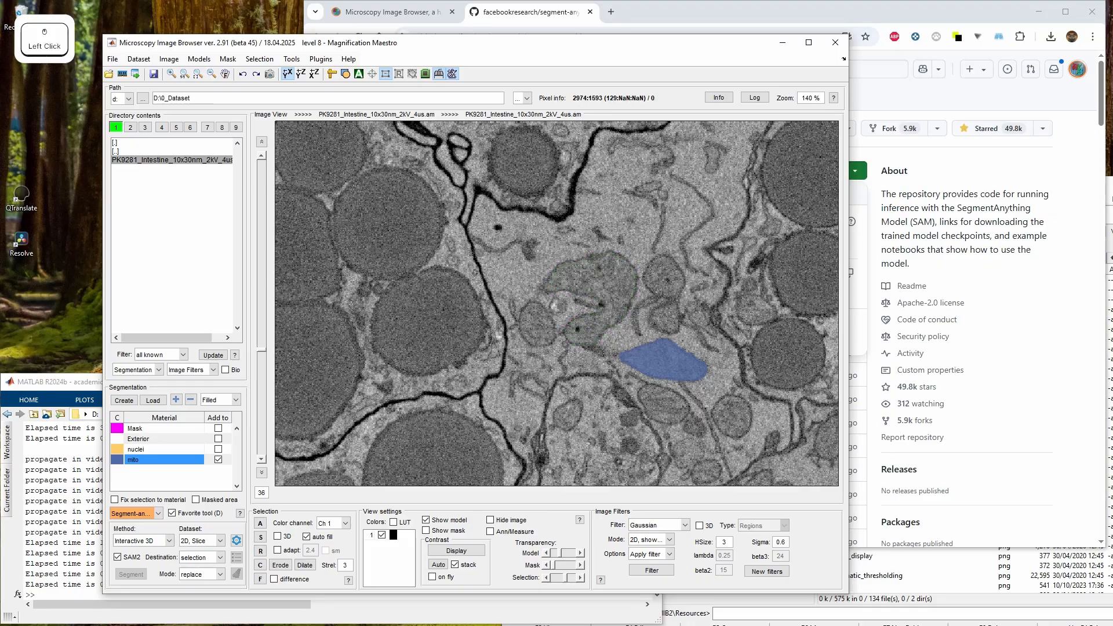
scroll(582, 312, down, 12)
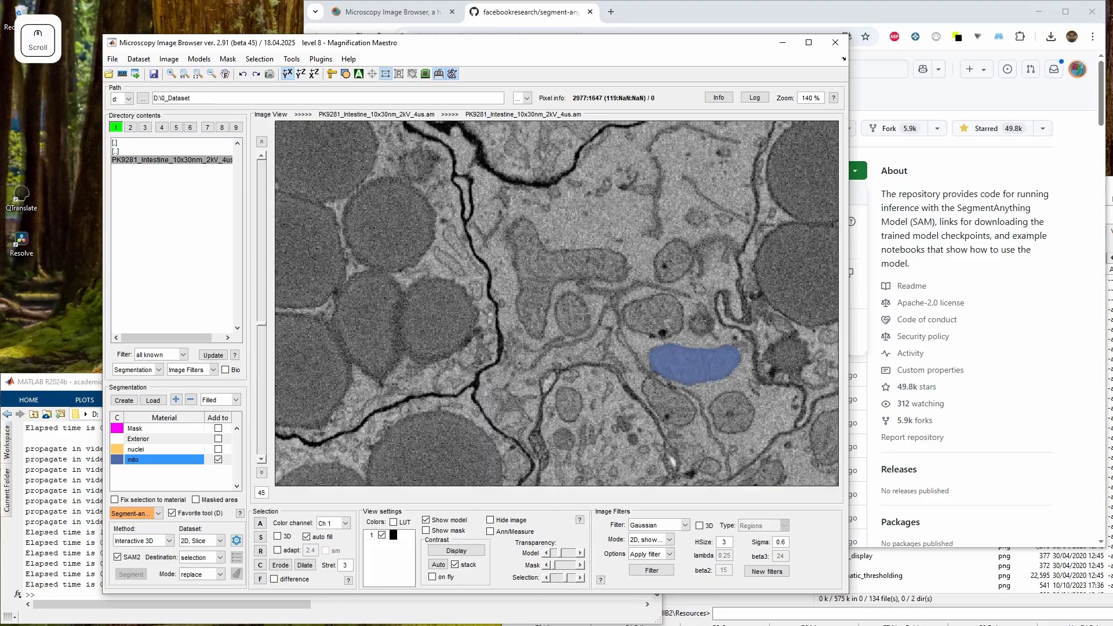
scroll(582, 312, up, 13)
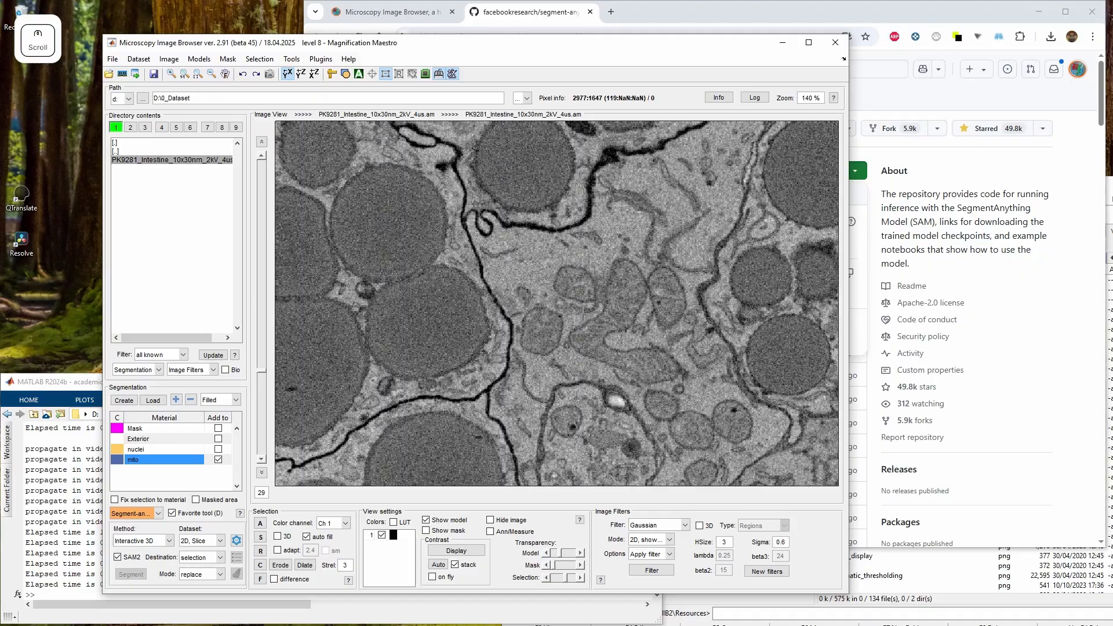
Segment the curved mitochondrion on slice 31 with two SAM points, adding each result to mito for the whole stack
scroll(583, 313, down, 6)
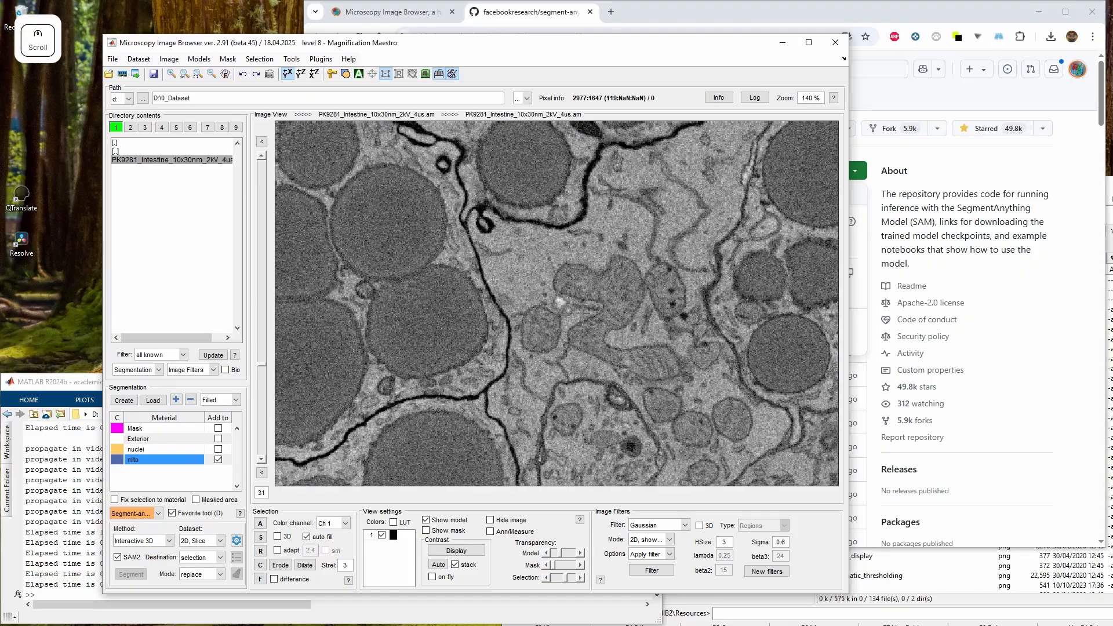
shift+click(625, 288)
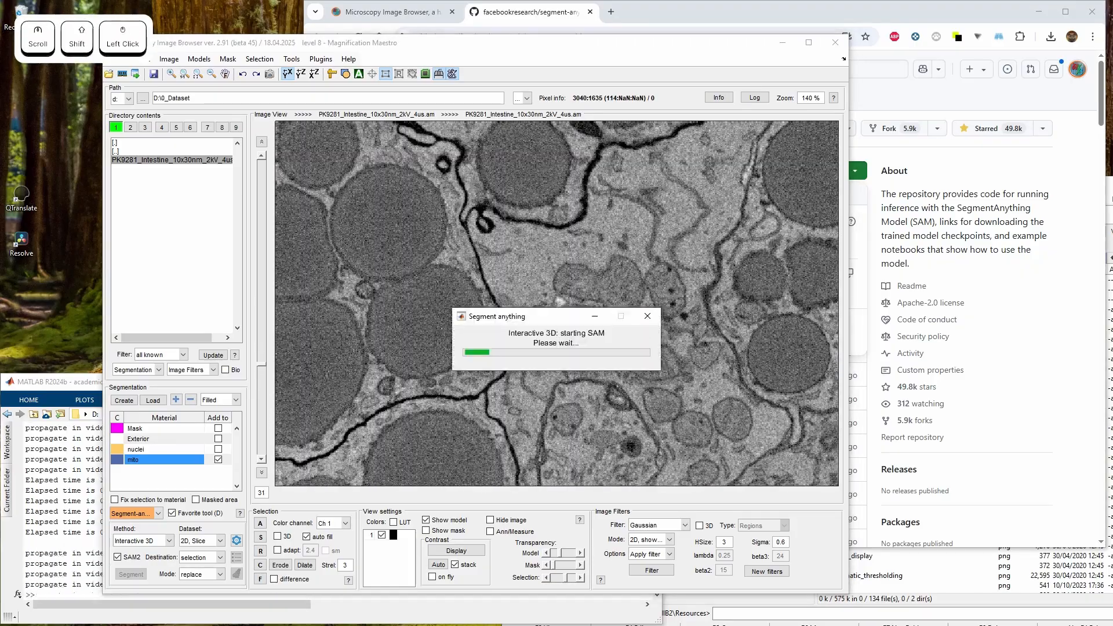
scroll(620, 292, up, 2)
scroll(585, 313, up, 4)
scroll(591, 307, down, 5)
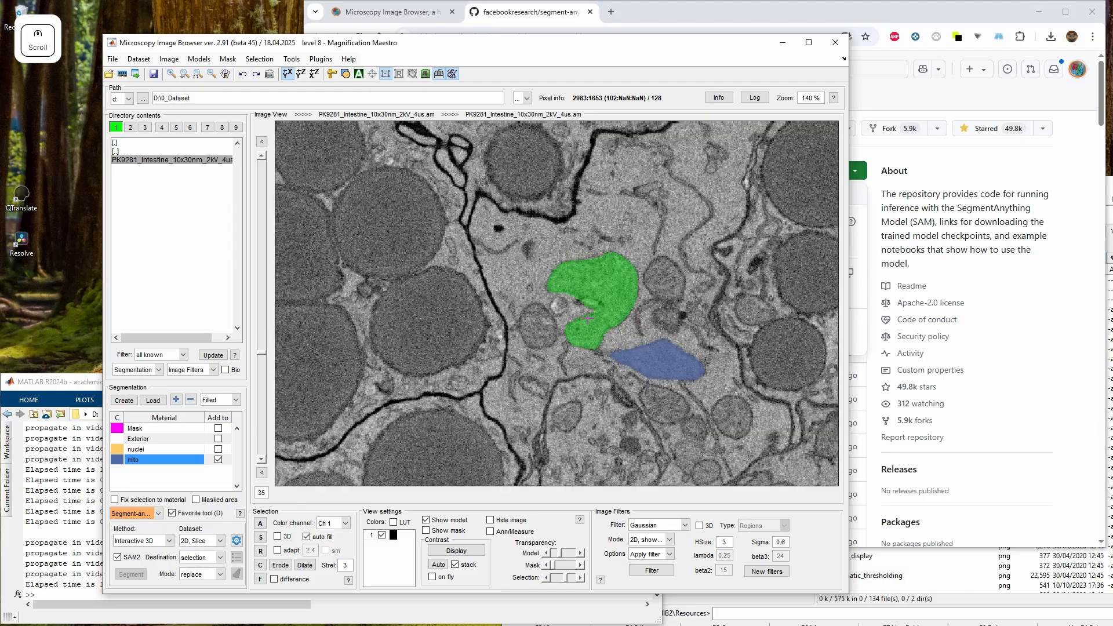
scroll(591, 307, up, 3)
scroll(591, 307, down, 4)
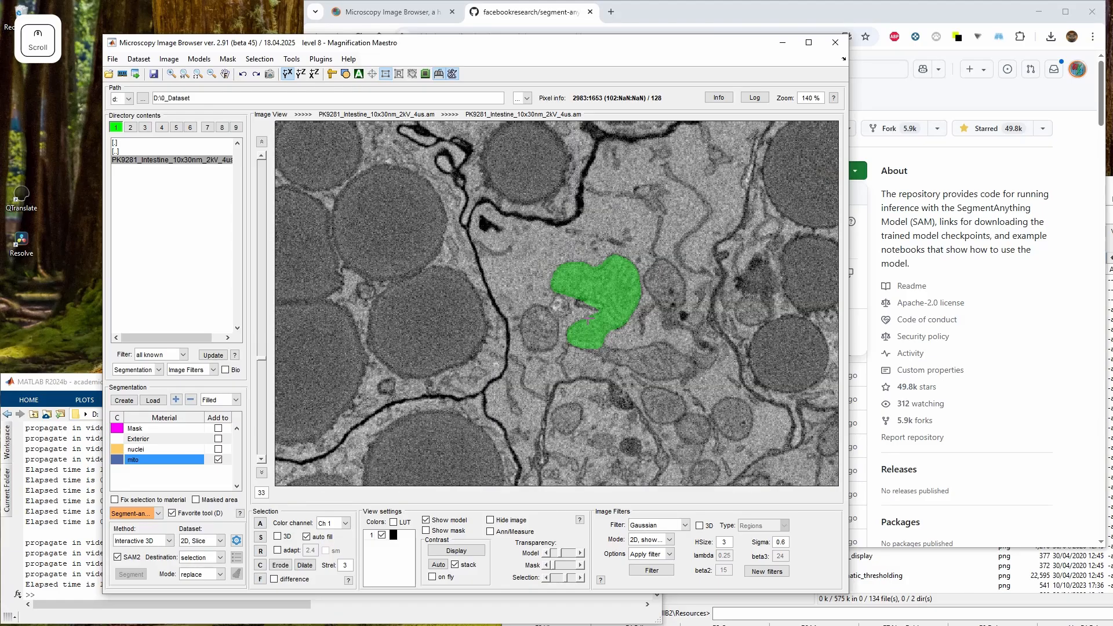
key(shift+a)
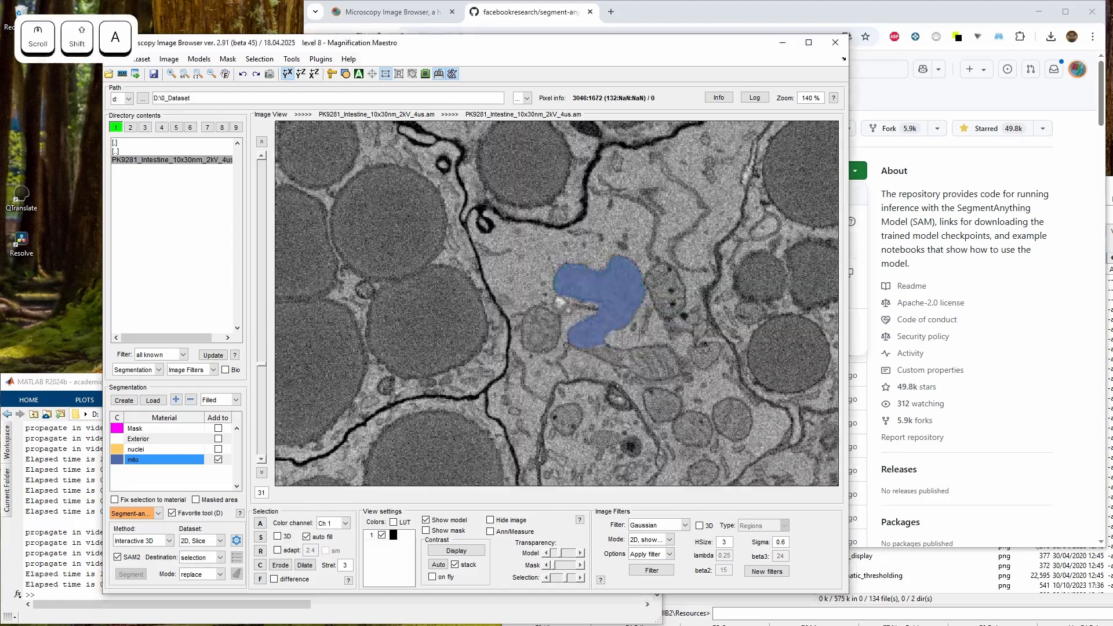
click(650, 365)
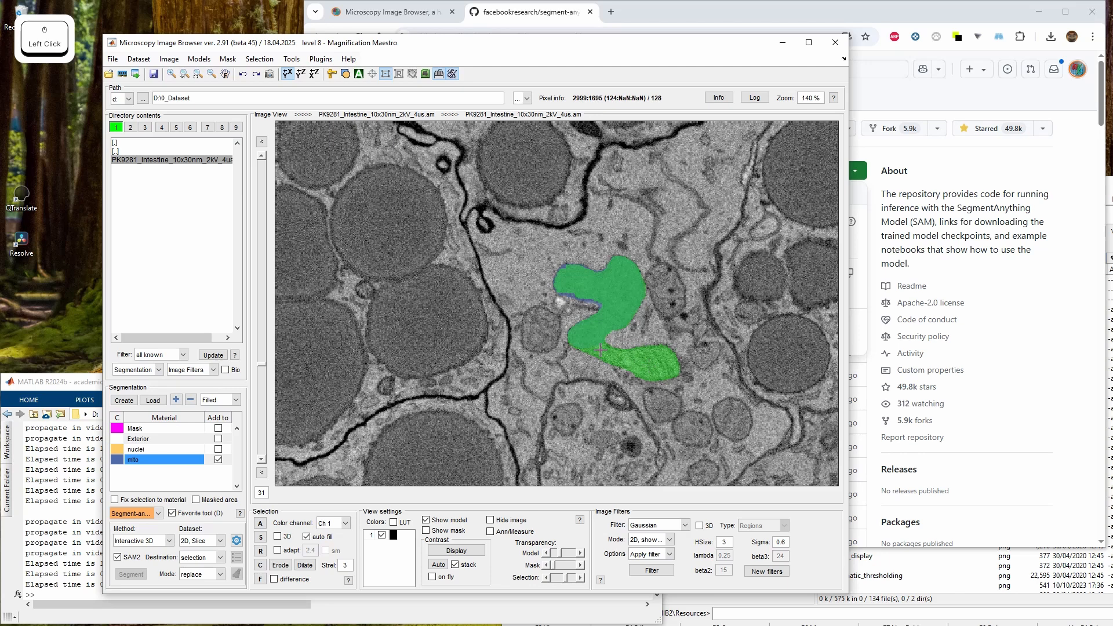
key(shift+a)
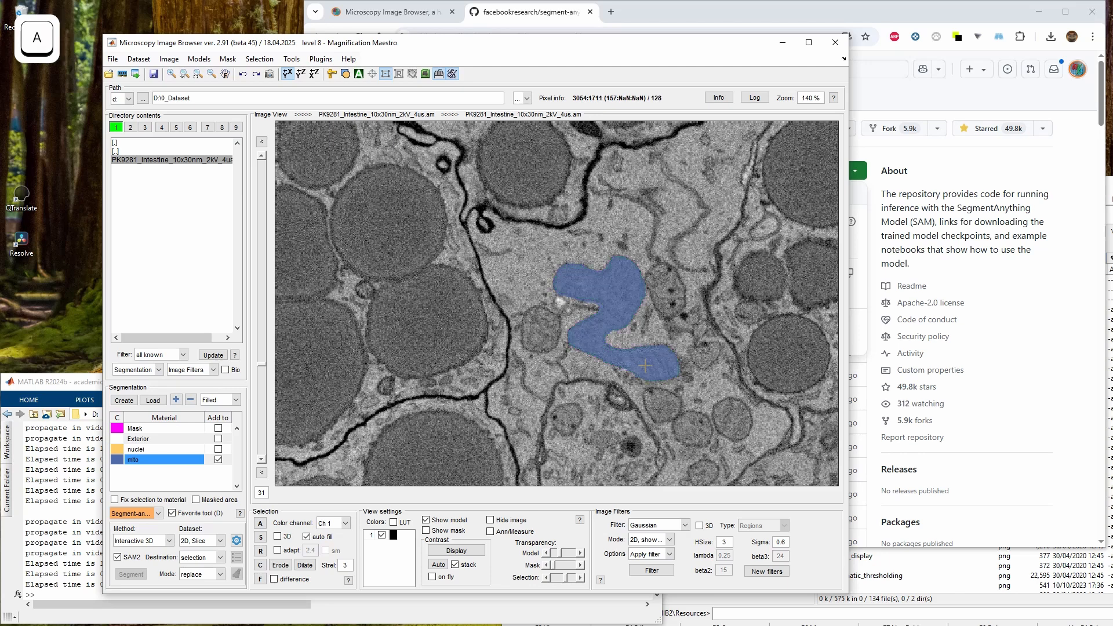
Refine the mitochondrion's lower branch with further SAM points on slices 34 and 33, adding it to mito for the whole stack
scroll(646, 365, up, 4)
scroll(645, 365, down, 2)
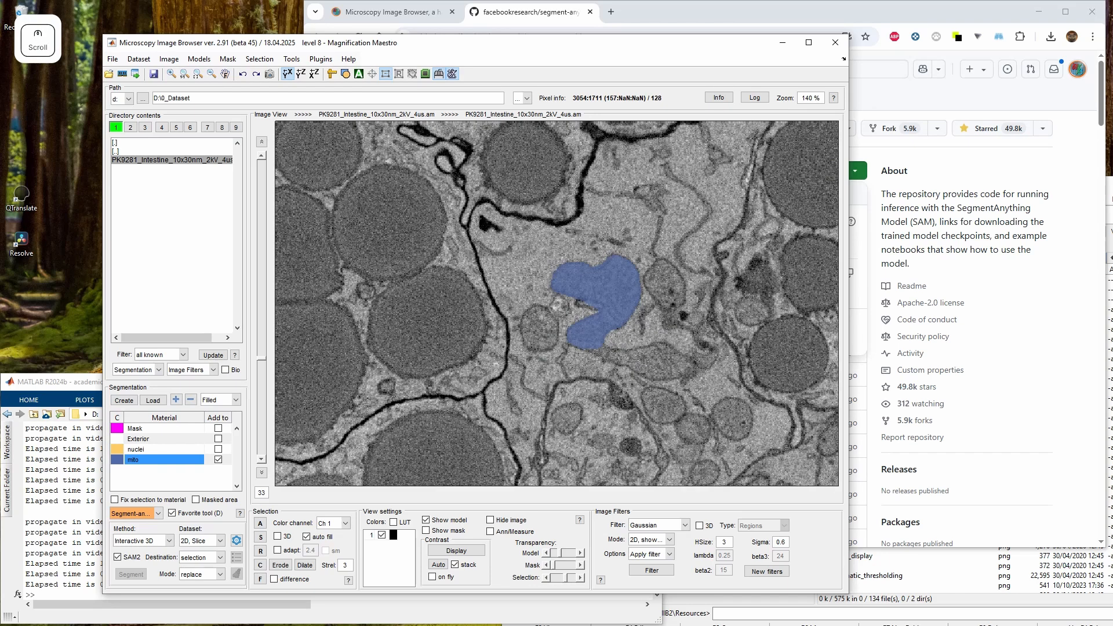
scroll(645, 365, up, 2)
scroll(645, 365, down, 1)
click(648, 363)
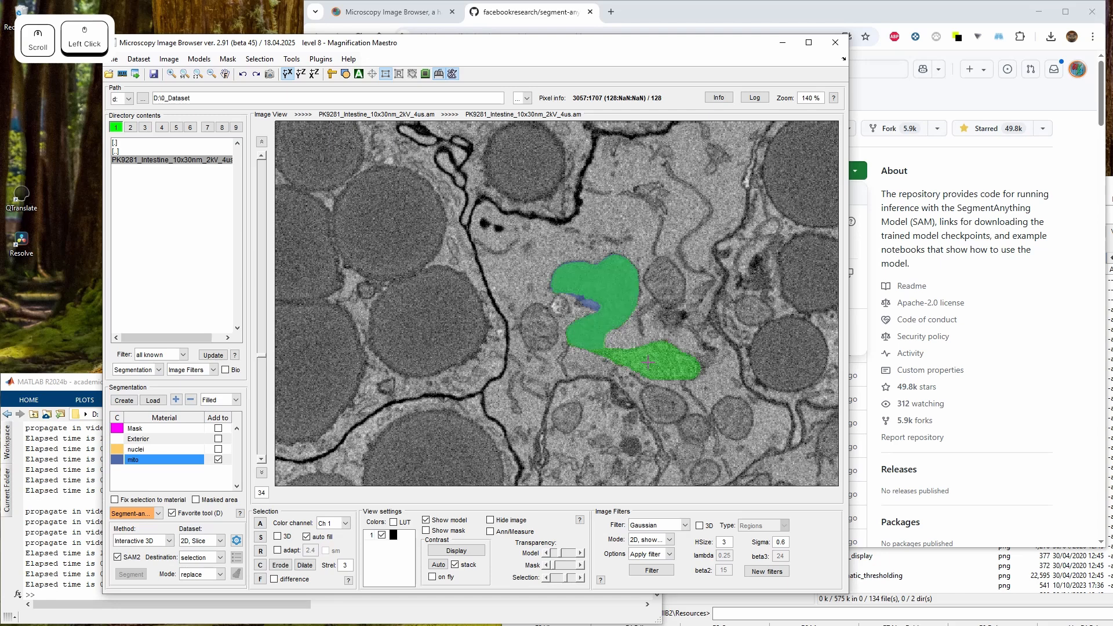
scroll(647, 362, down, 1)
key(shift+a)
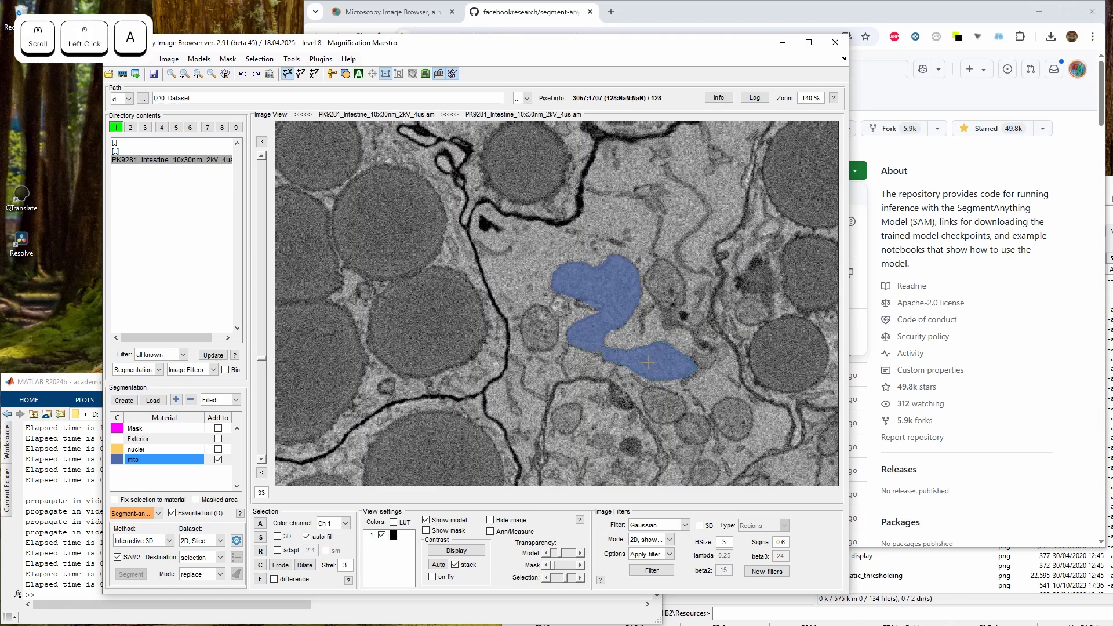
scroll(647, 362, down, 1)
click(647, 362)
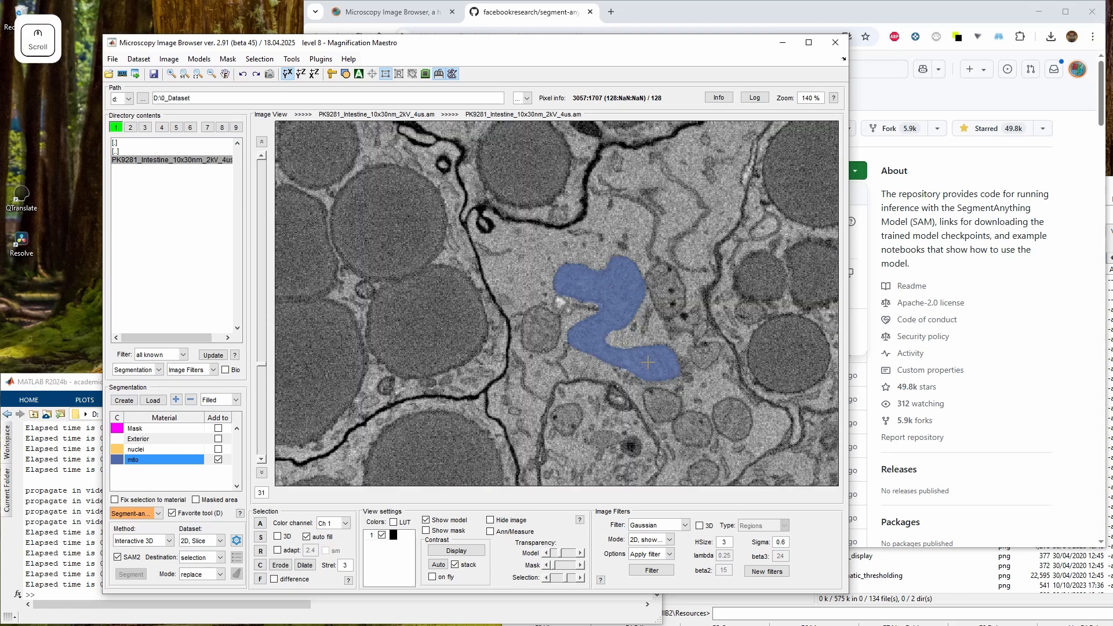
Try segmenting the mitochondrion on slice 30 with several SAM points
scroll(647, 362, down, 2)
scroll(647, 362, up, 1)
scroll(644, 353, down, 2)
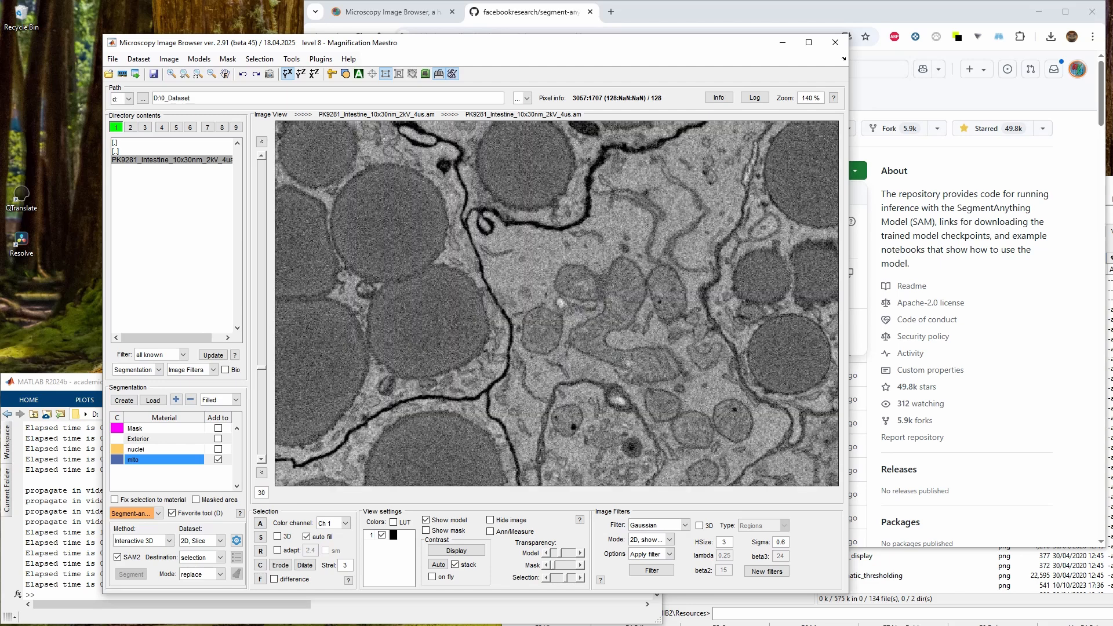
scroll(629, 325, up, 2)
scroll(617, 295, down, 1)
click(623, 297)
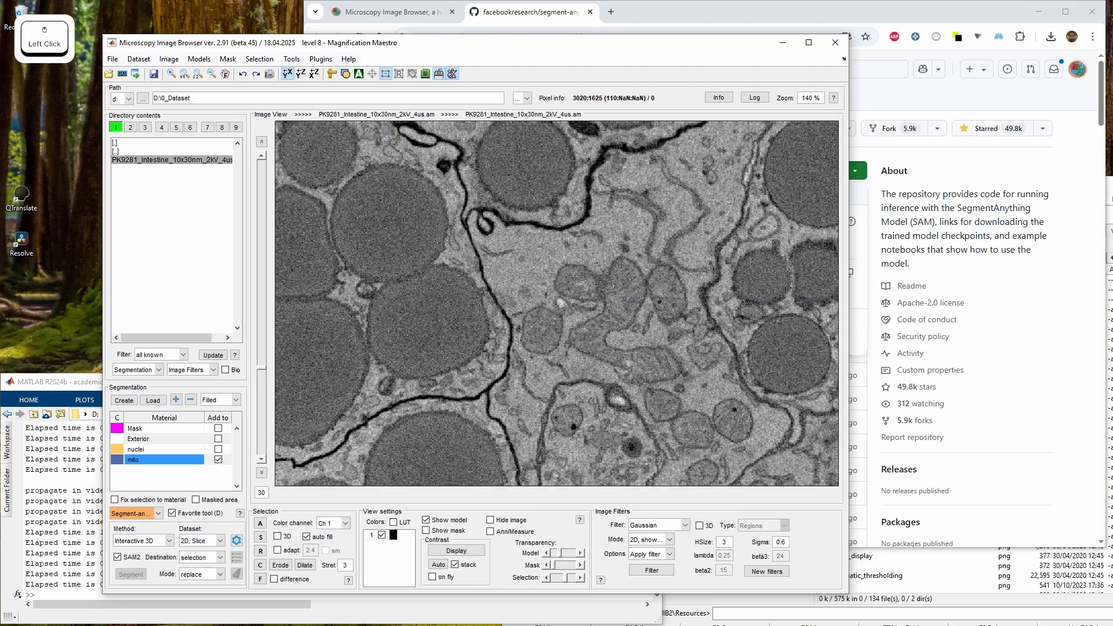
ctrl+click(595, 338)
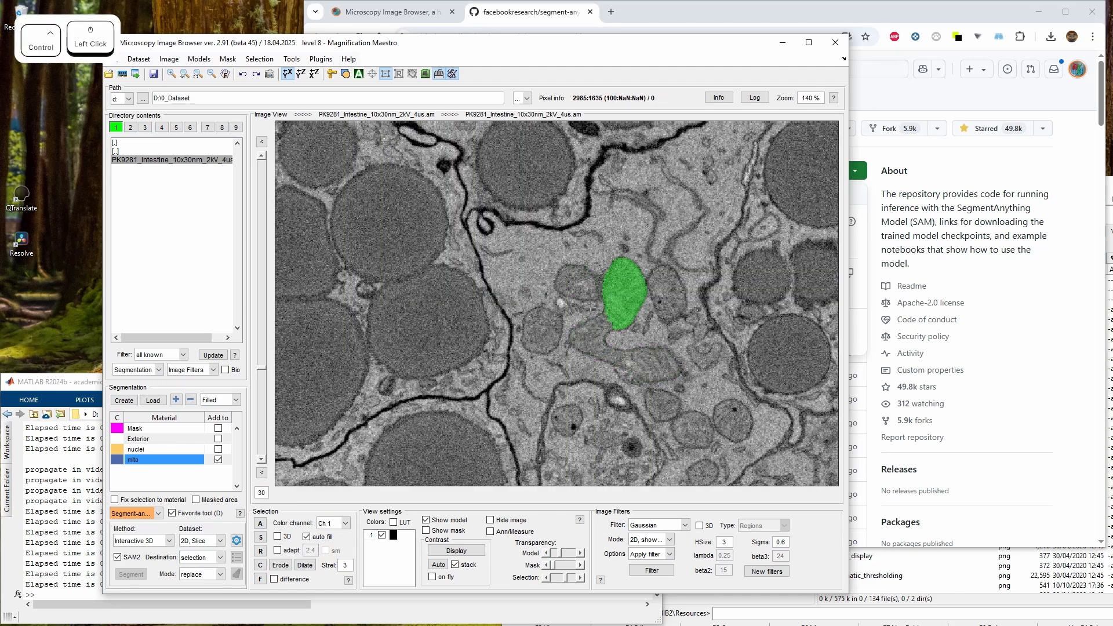
shift+click(644, 362)
scroll(677, 363, down, 10)
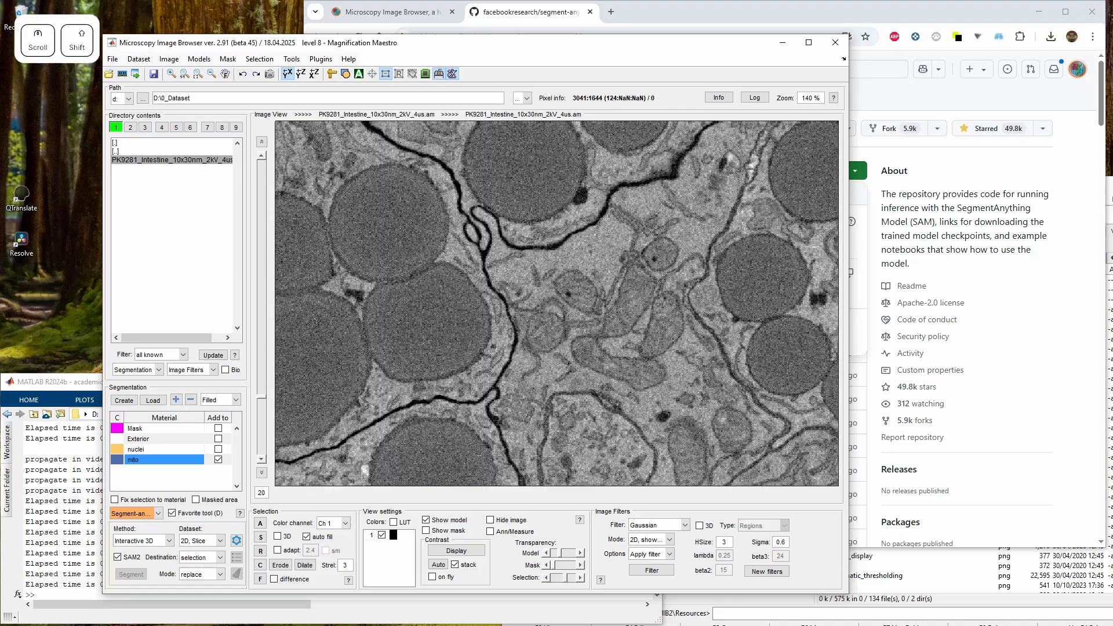
Segment the mitochondrion on slice 20 with SAM points and add it to mito on the current slice
click(630, 309)
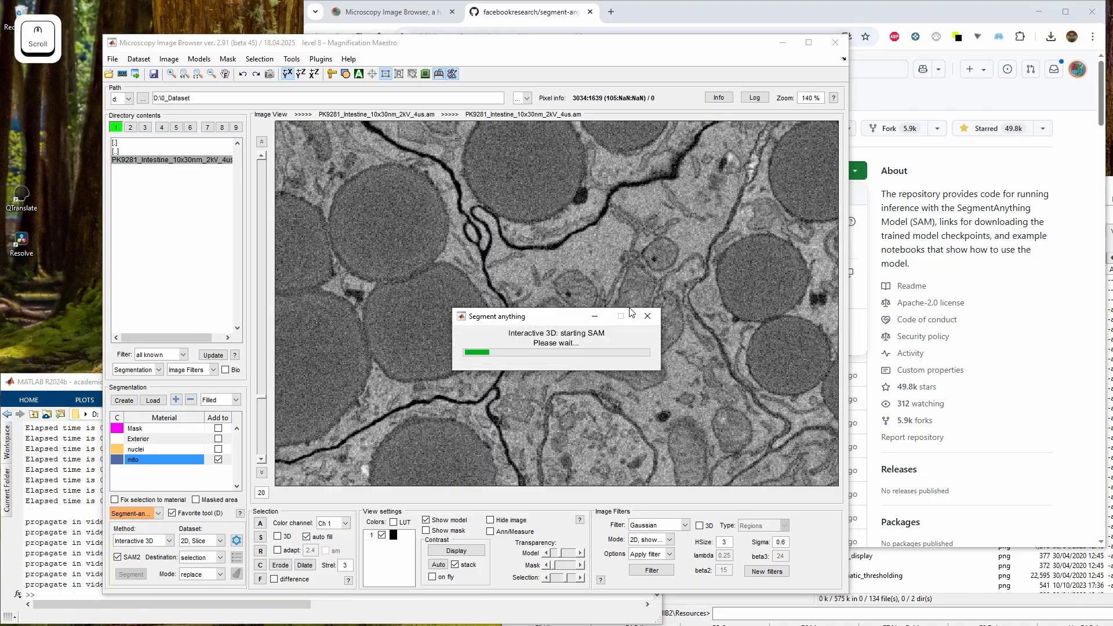
scroll(629, 307, up, 8)
scroll(629, 307, down, 7)
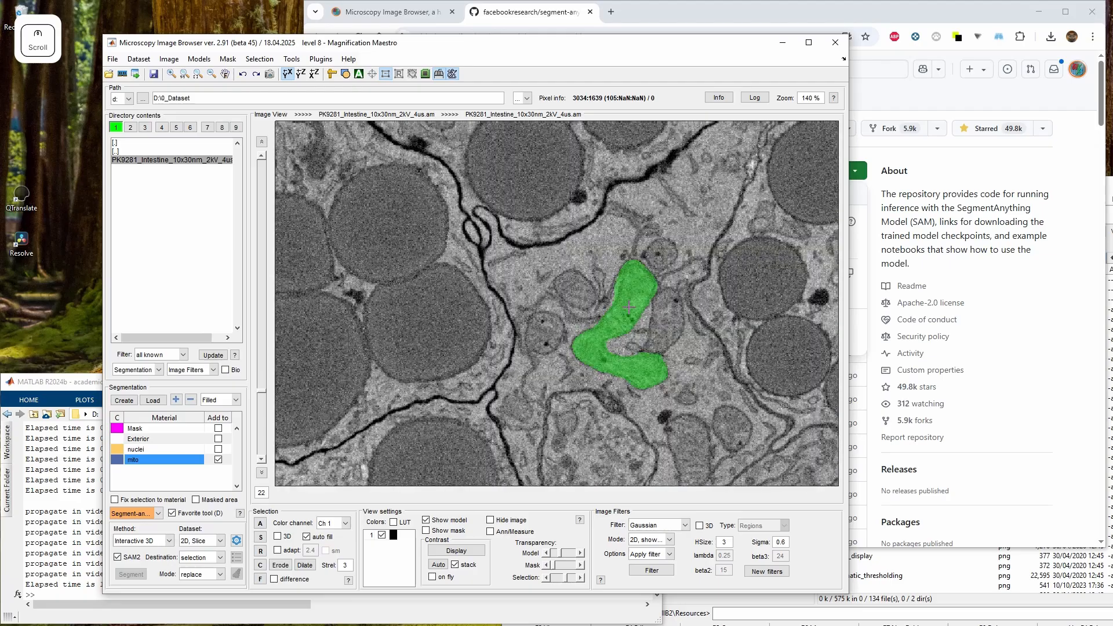
scroll(629, 307, down, 2)
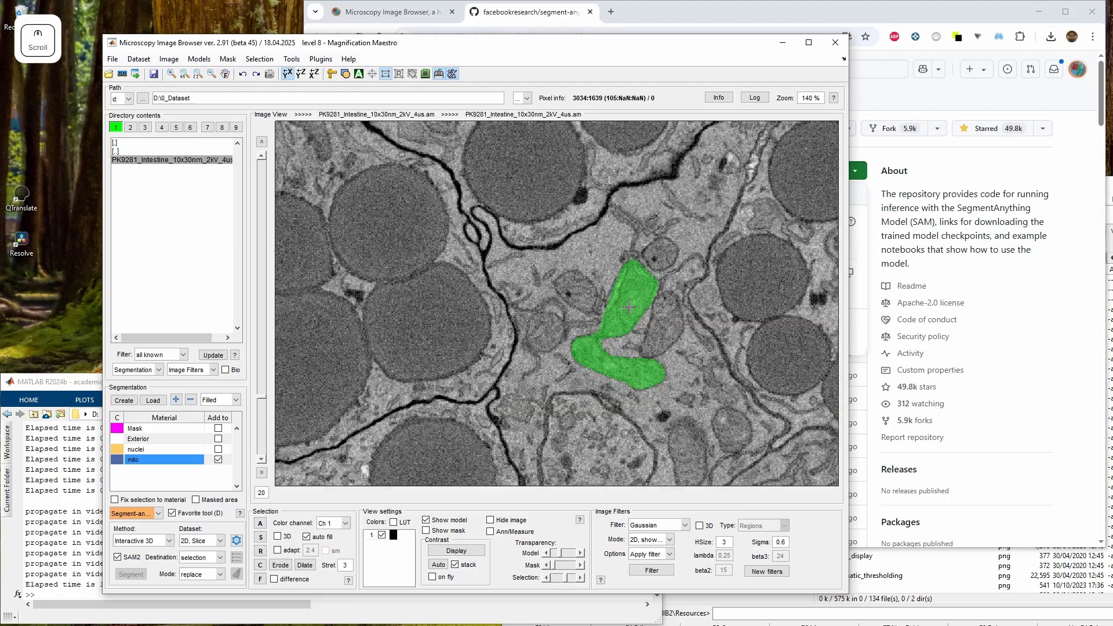
scroll(610, 310, up, 1)
shift+click(621, 295)
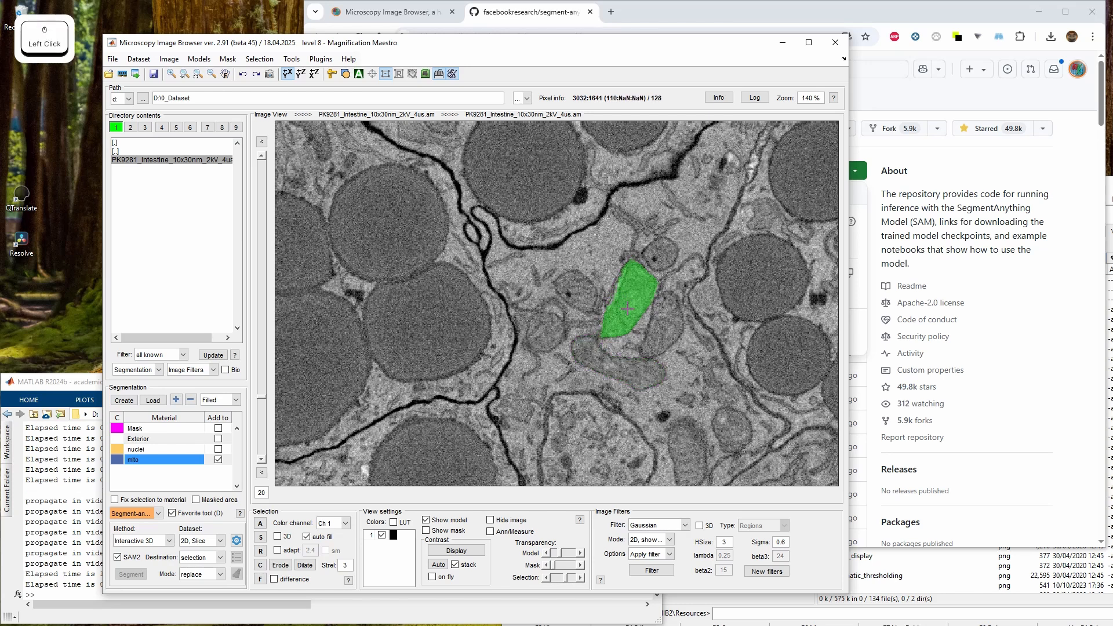
ctrl+click(621, 280)
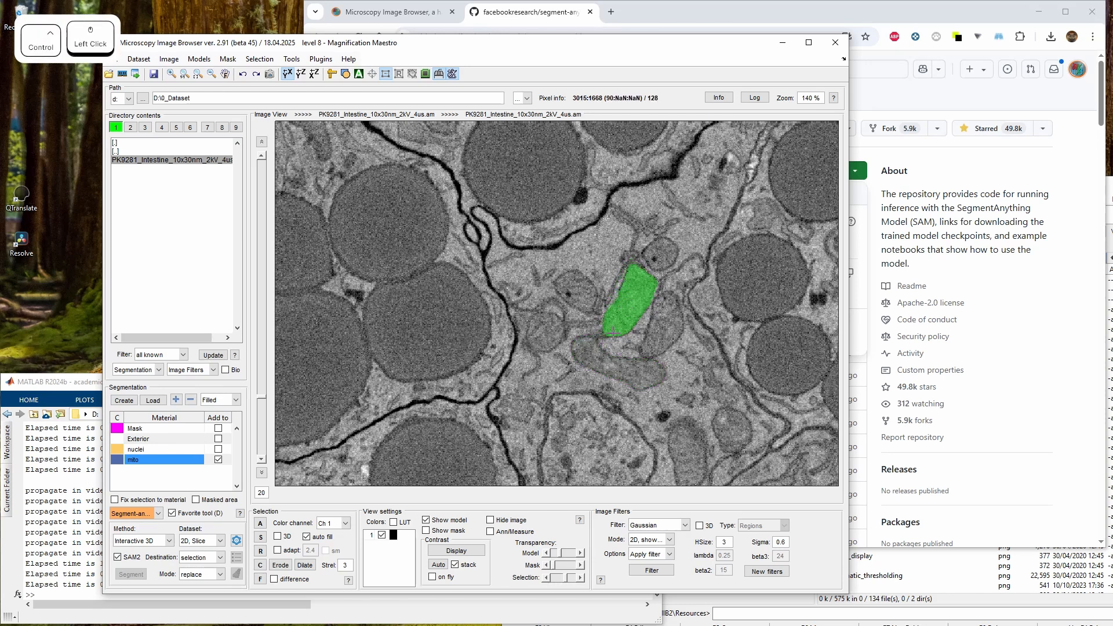
shift+click(586, 353)
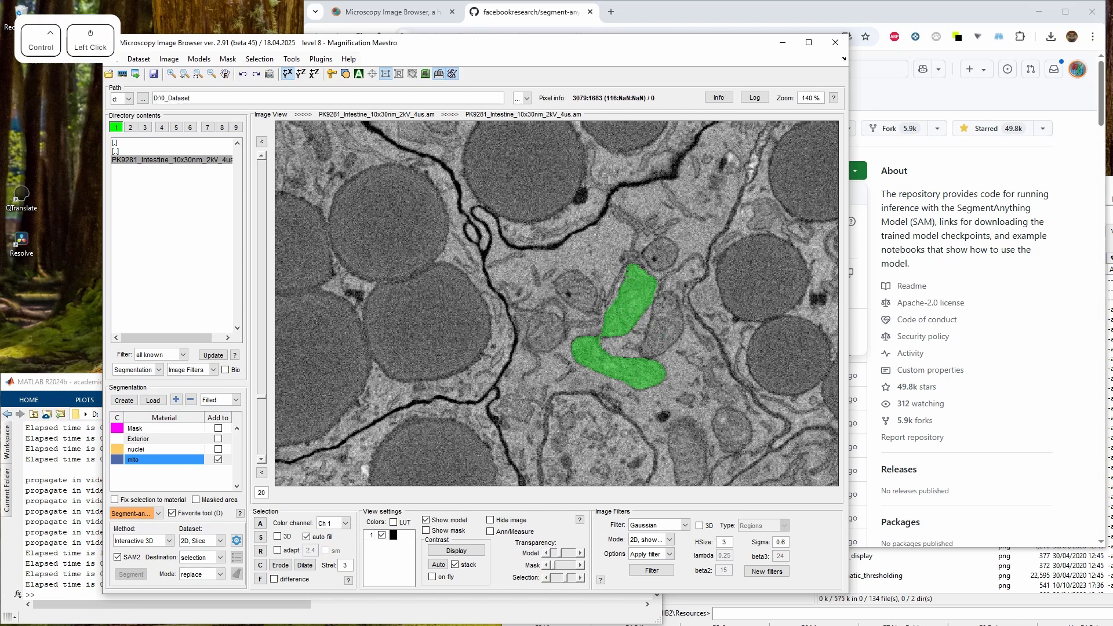
key(a)
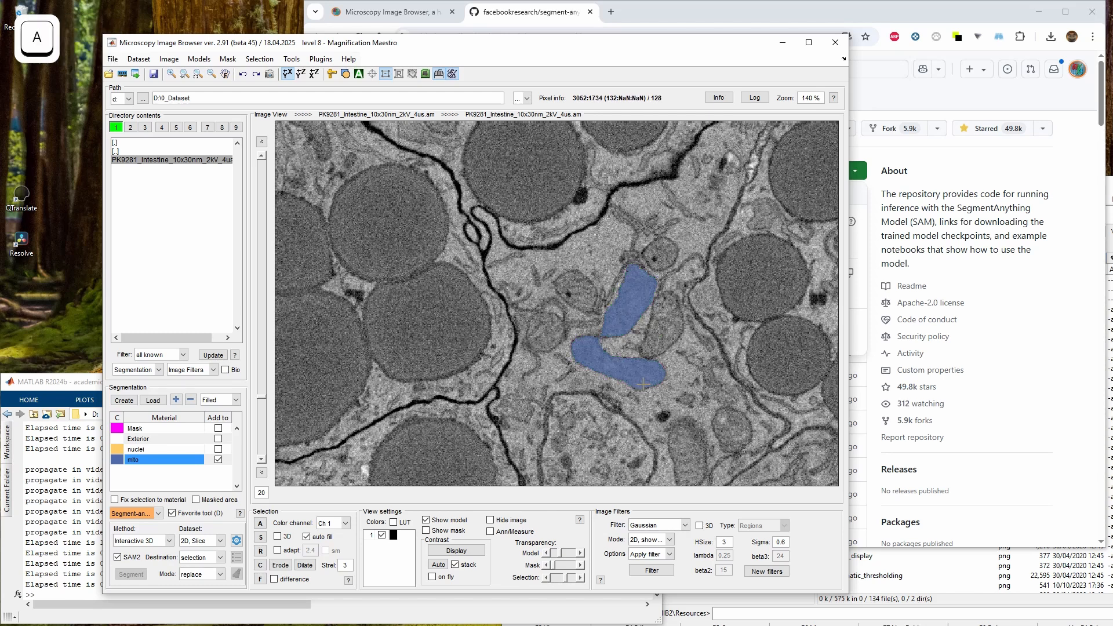
Switch the segment-anything method to Landmarks
scroll(642, 383, down, 9)
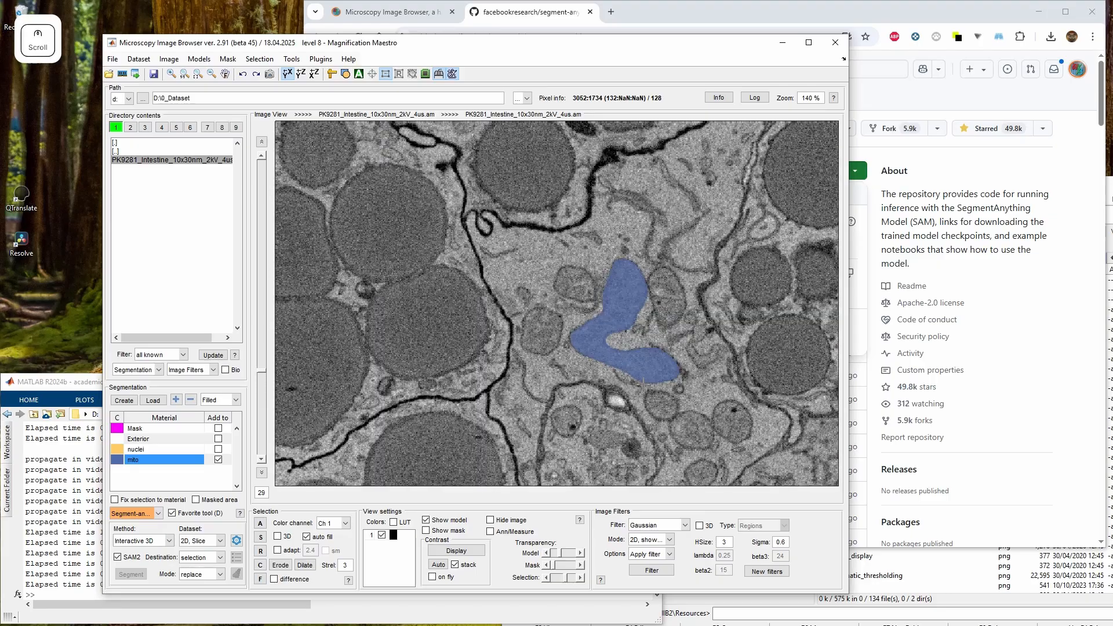
scroll(643, 381, up, 4)
scroll(643, 382, down, 3)
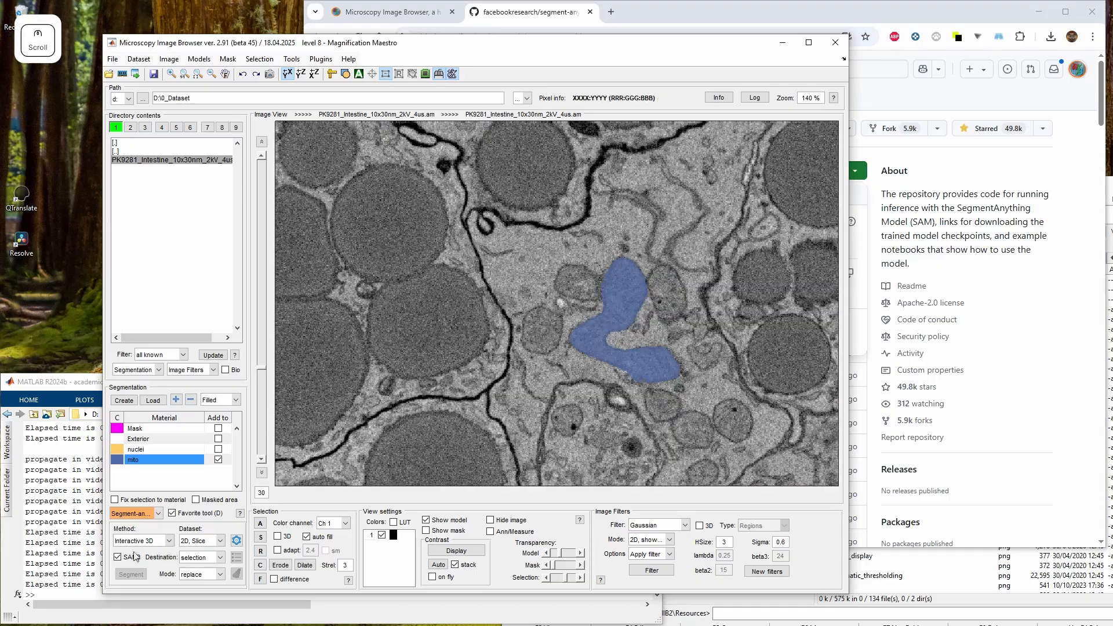
click(137, 541)
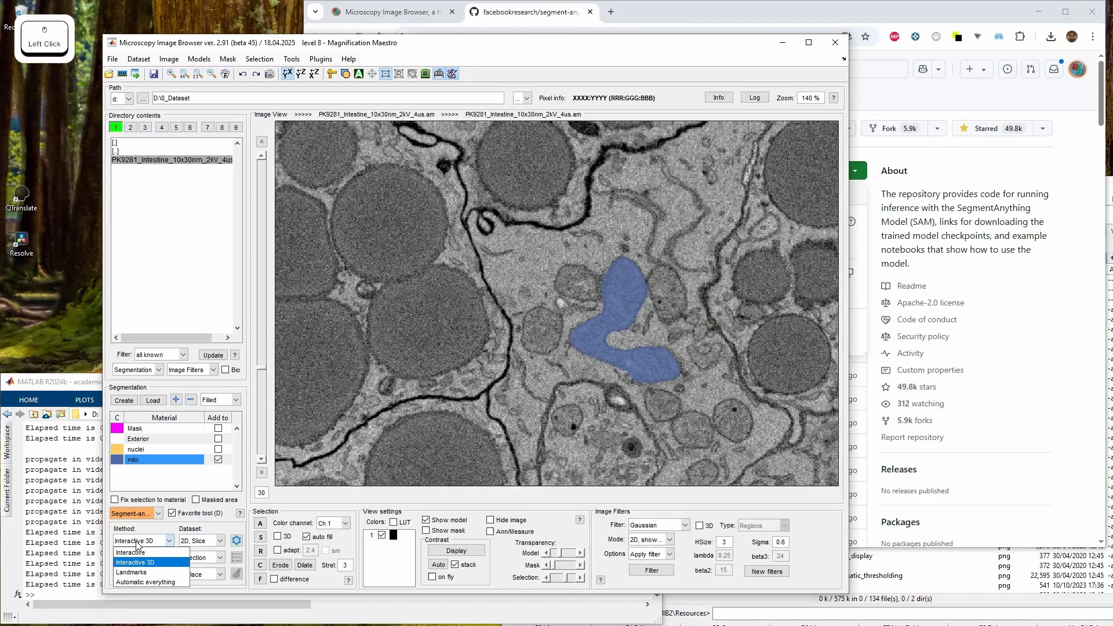
click(149, 574)
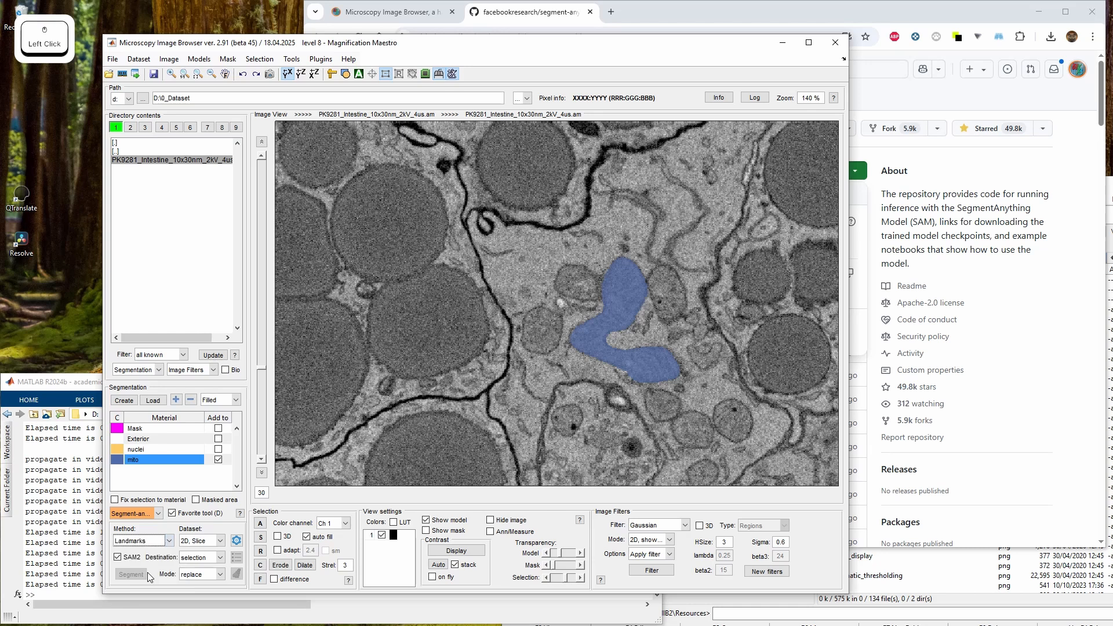
Place a landmark annotation on the nucleus on slice 1 with value 1 and text Feature 1
right_click(527, 345)
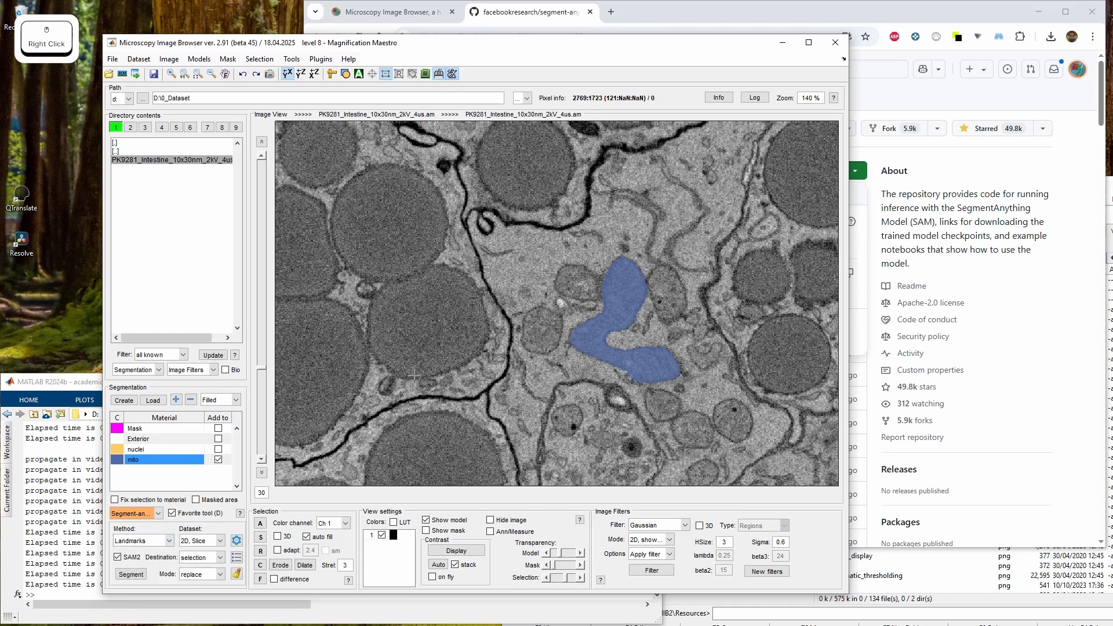
drag(418, 377, 472, 363)
key(q)
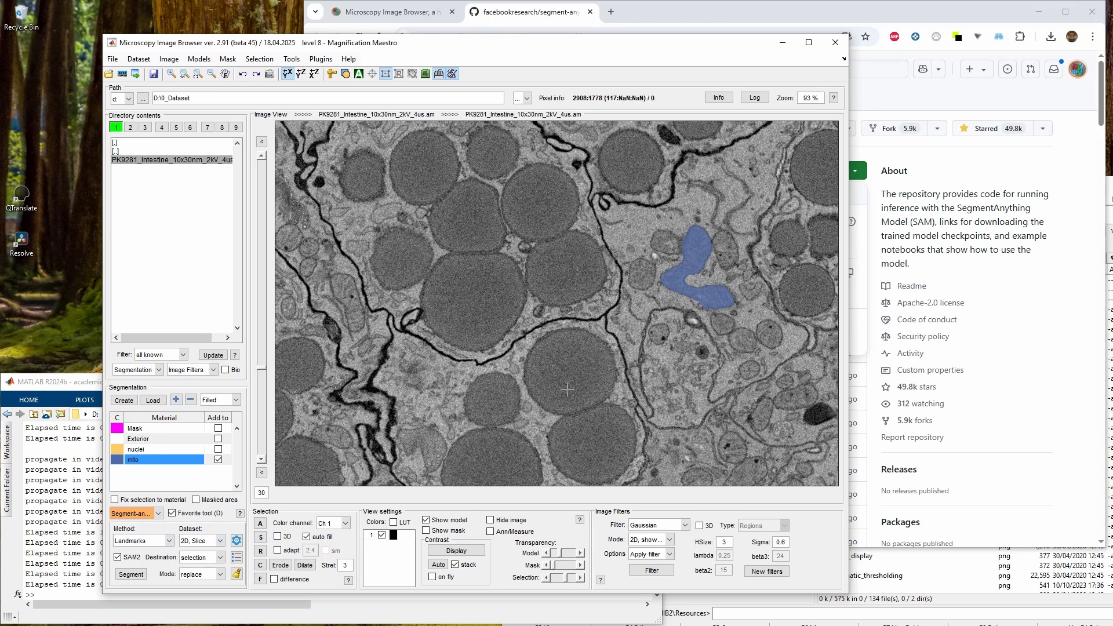
right_click(522, 240)
drag(521, 240, 616, 236)
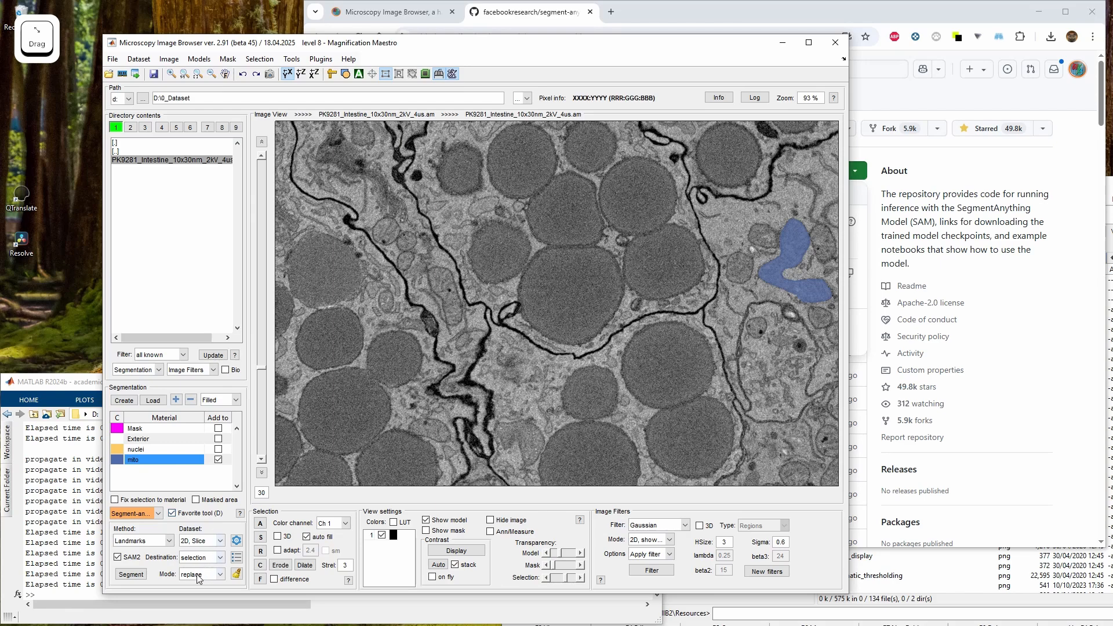
scroll(539, 385, up, 10)
scroll(540, 386, up, 19)
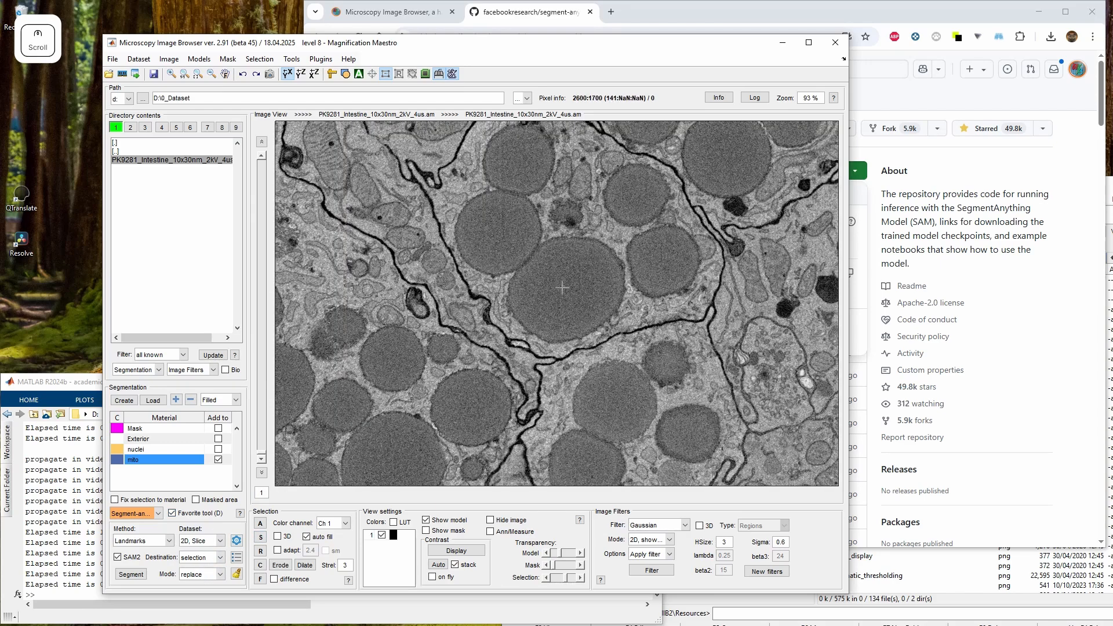
click(604, 343)
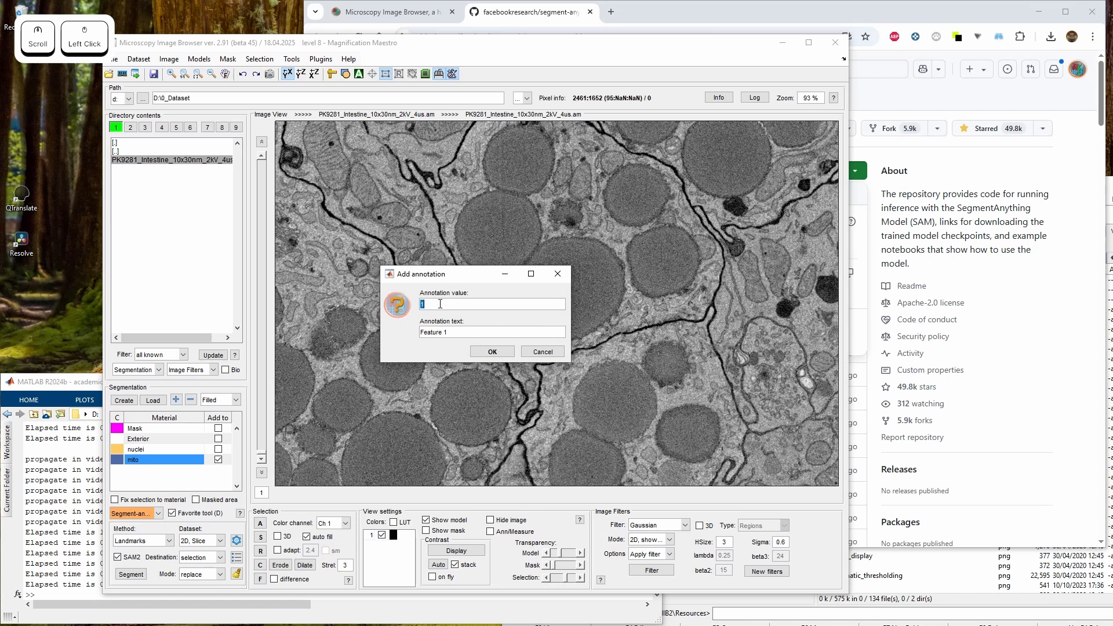
click(493, 352)
Open the list of annotations
scroll(592, 312, down, 20)
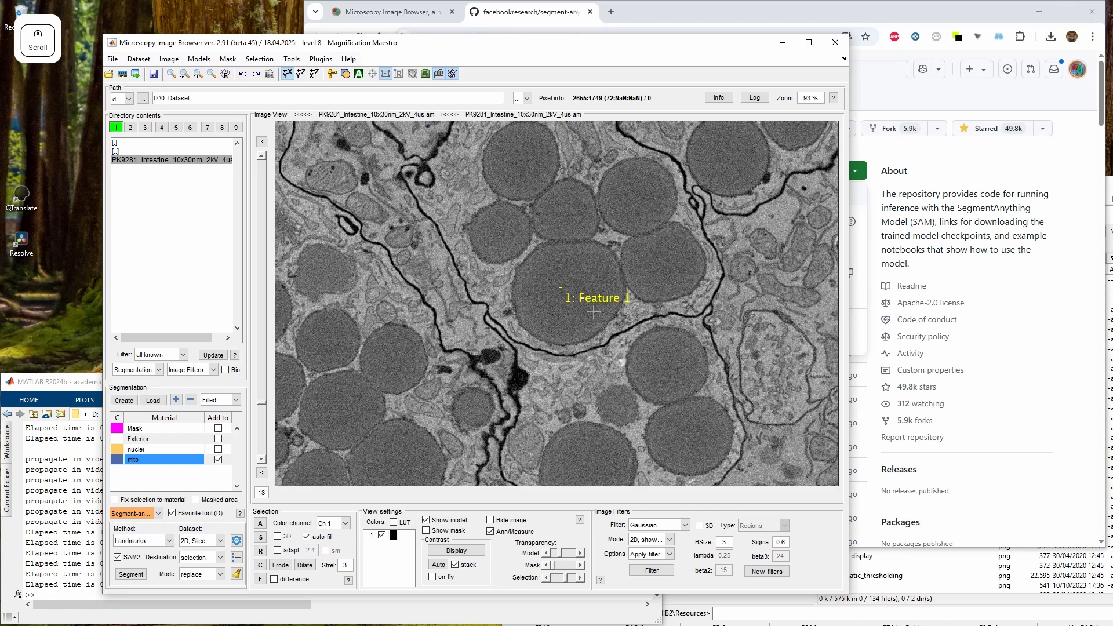
click(236, 540)
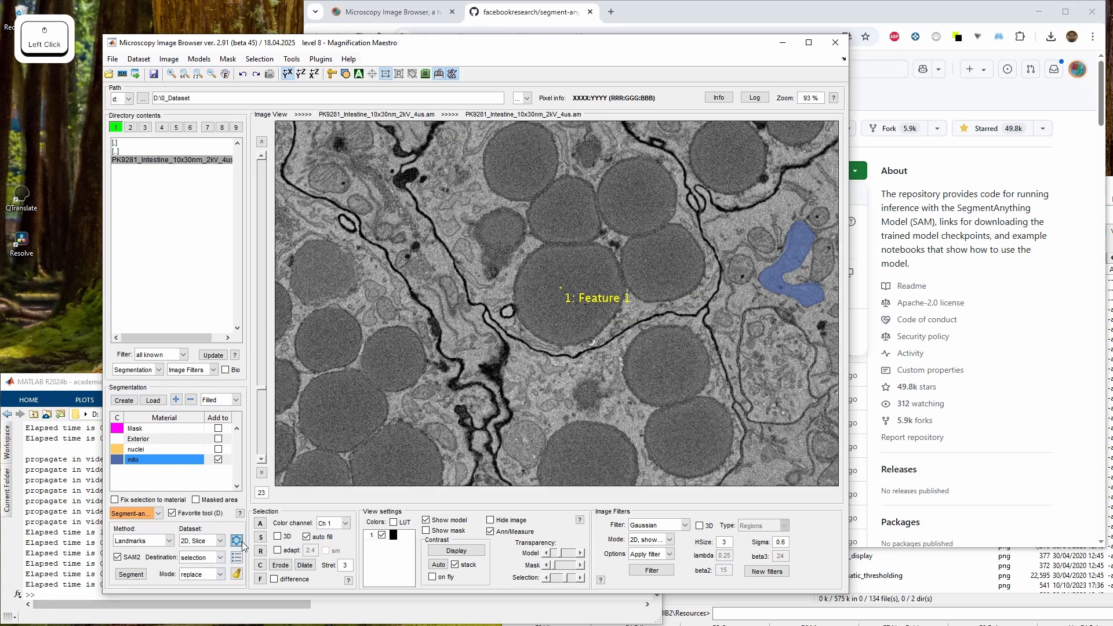
click(696, 492)
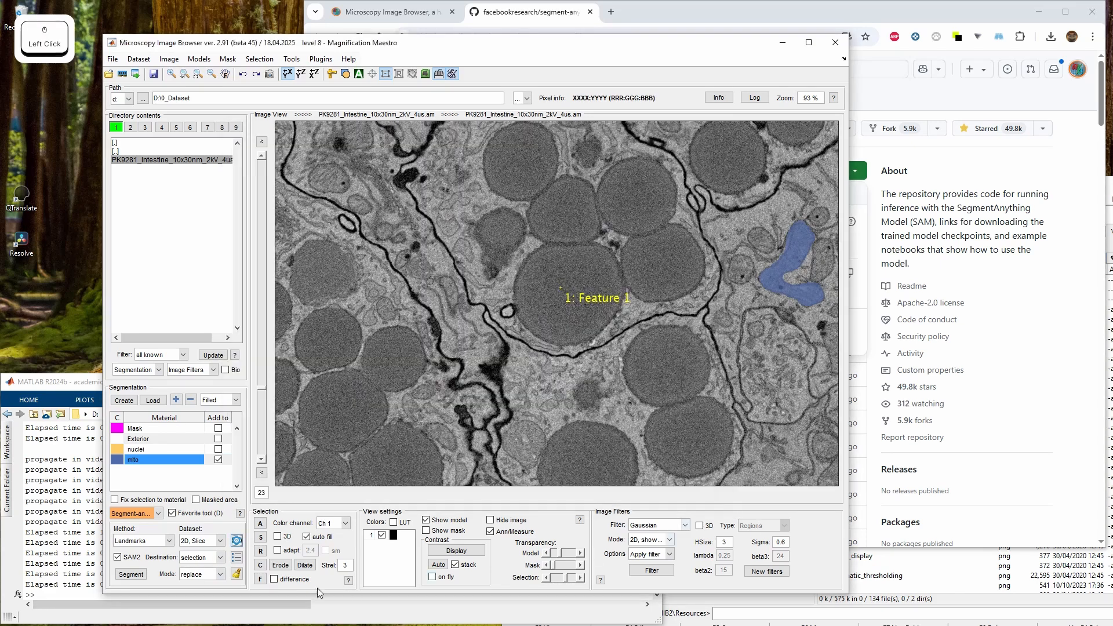
click(237, 556)
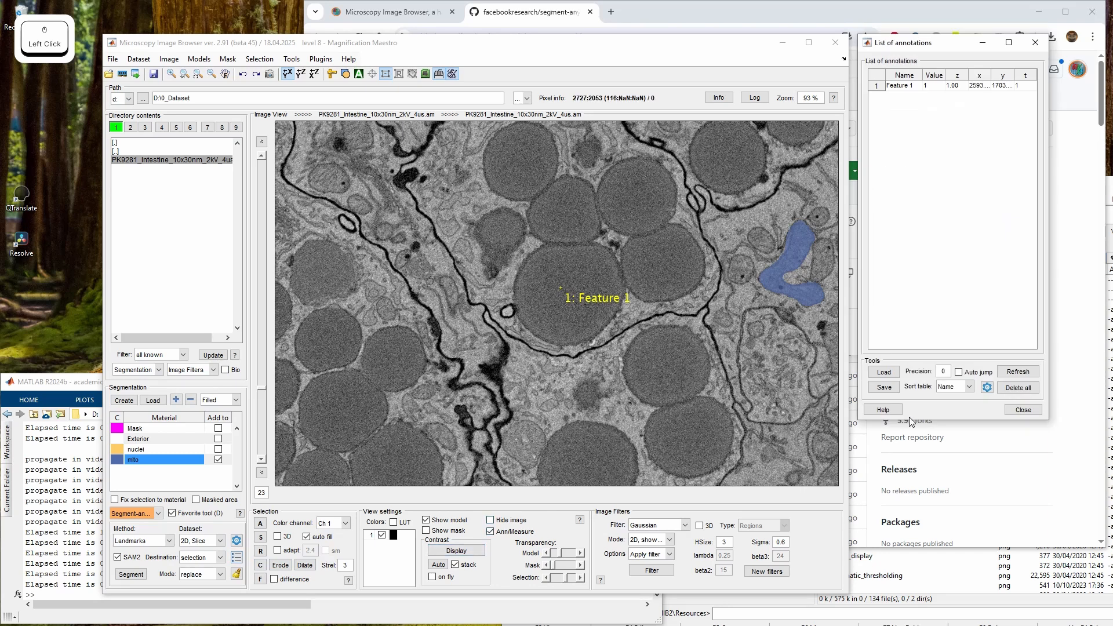
Set the annotation settings to show annotations on 0 extra slices
click(989, 389)
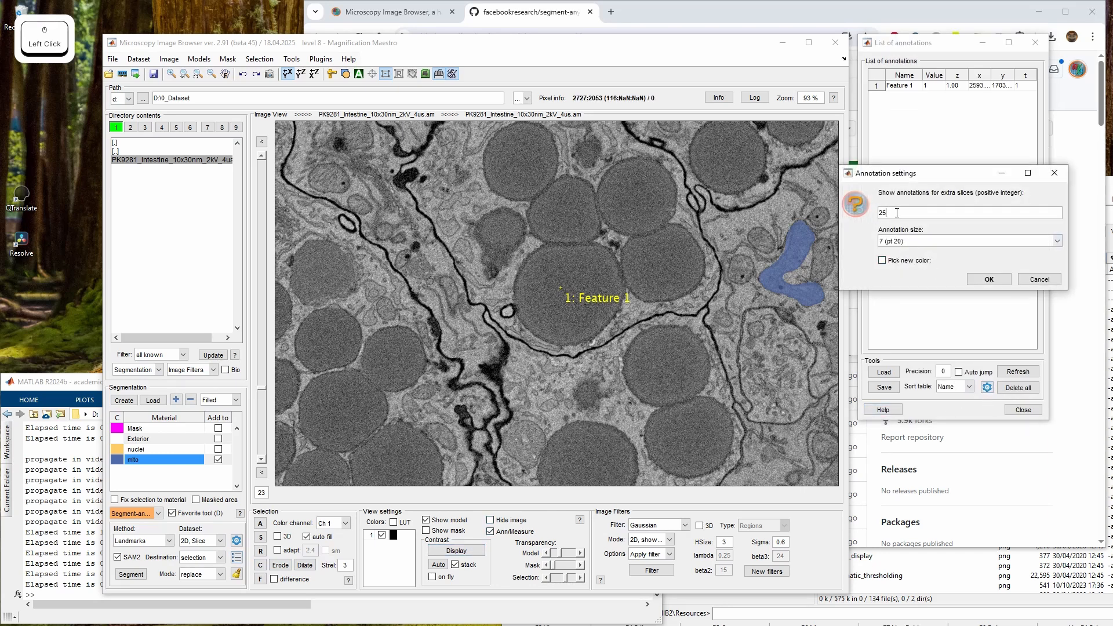
key(BackSpace)
key(BackSpace)
text(0)
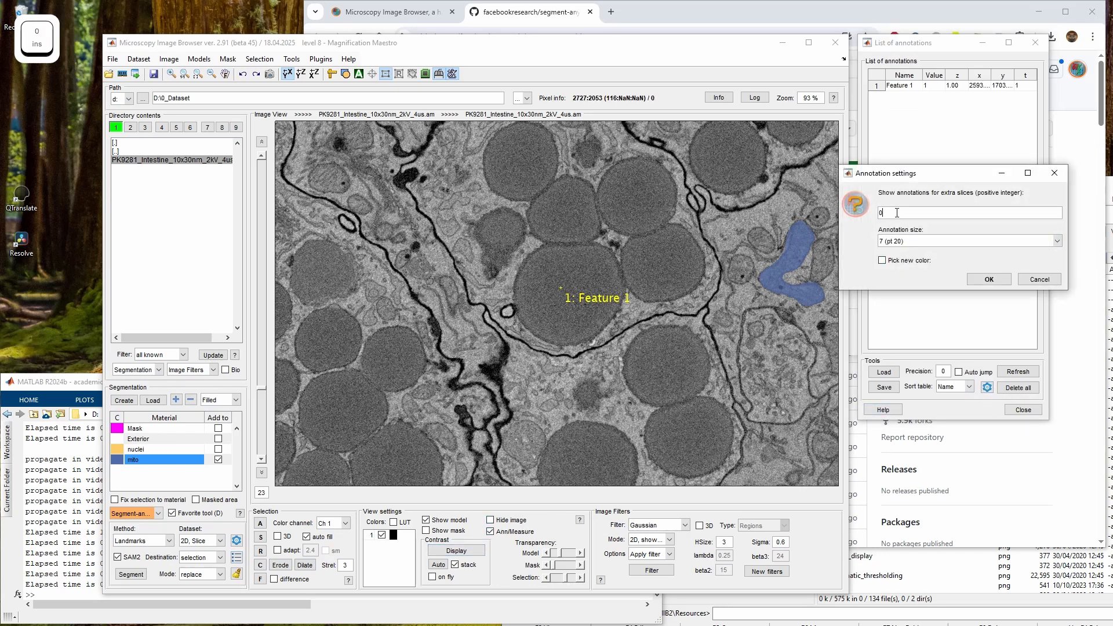
key(Return)
Add a second landmark on the same nucleus on slice 20 to interpolate Feature 1 across slices 1 to 20
right_click(589, 278)
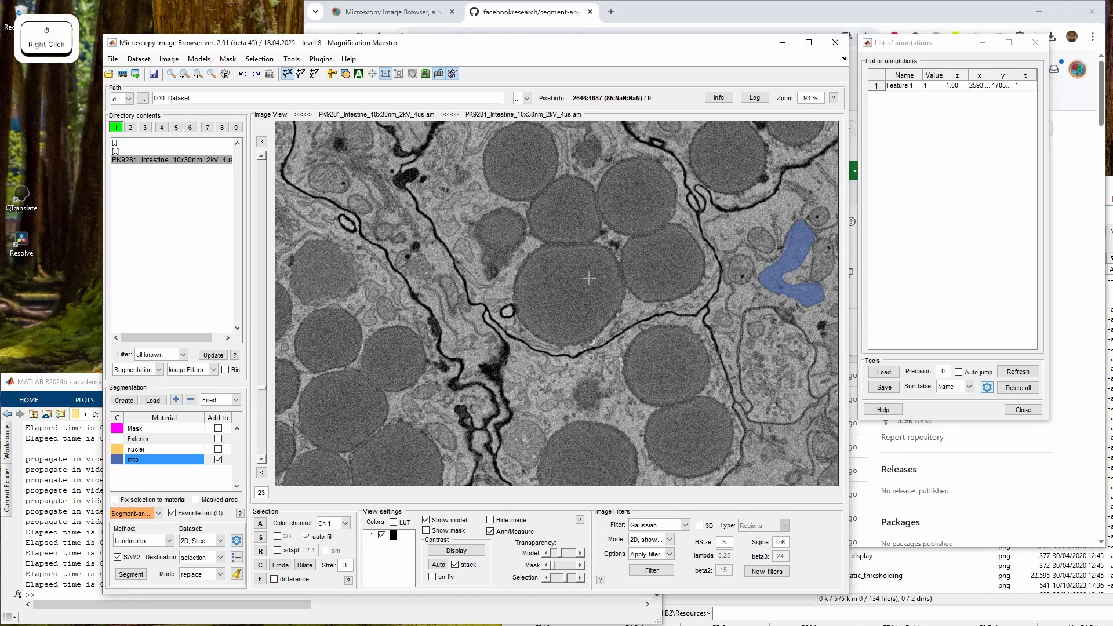
click(928, 87)
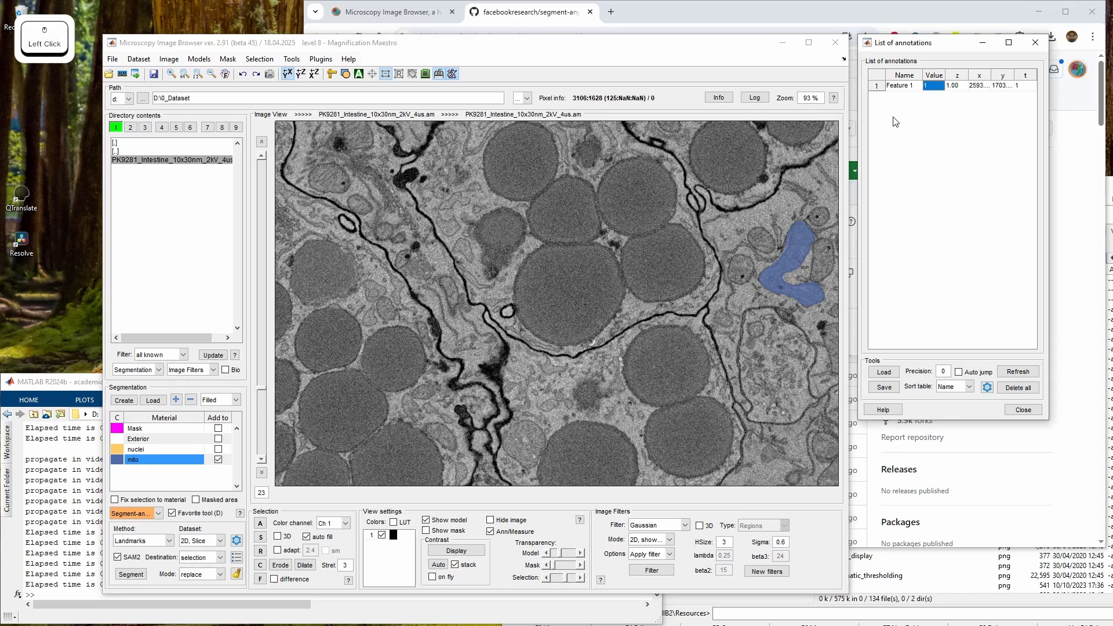
right_click(911, 91)
click(933, 128)
scroll(576, 304, down, 3)
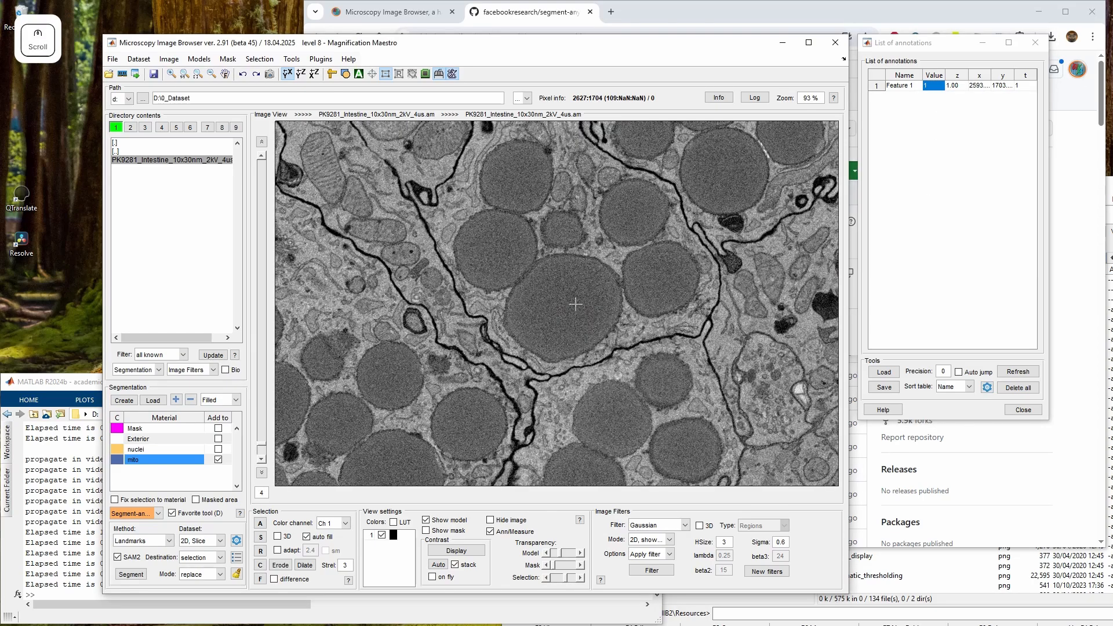
scroll(575, 304, up, 16)
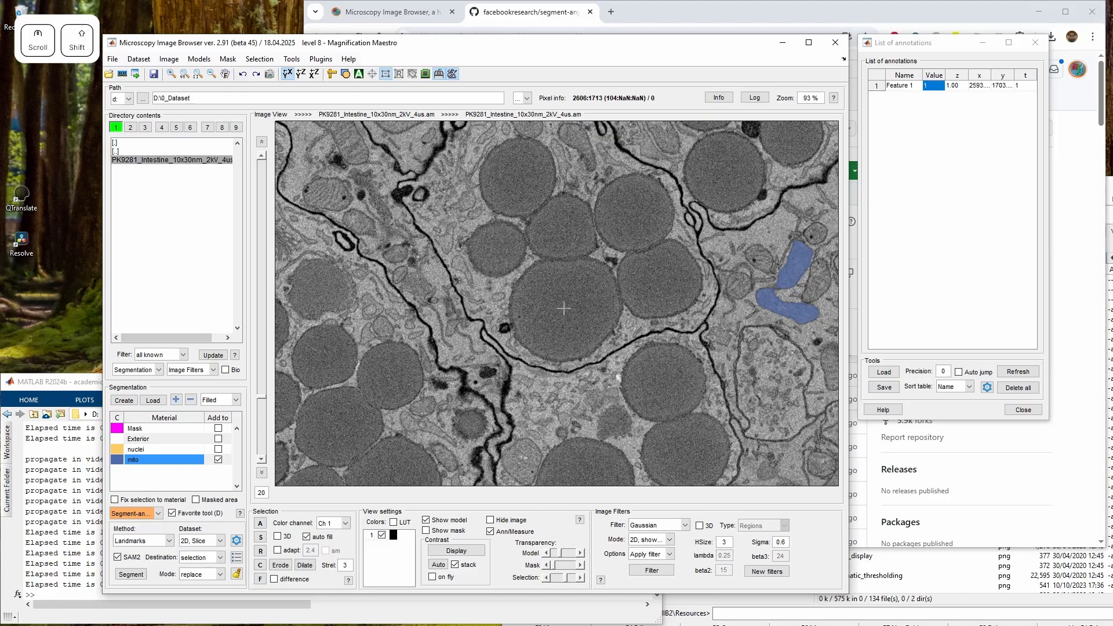
shift+click(564, 308)
Segment the landmarked nucleus on the current slice with SAM
scroll(563, 307, down, 9)
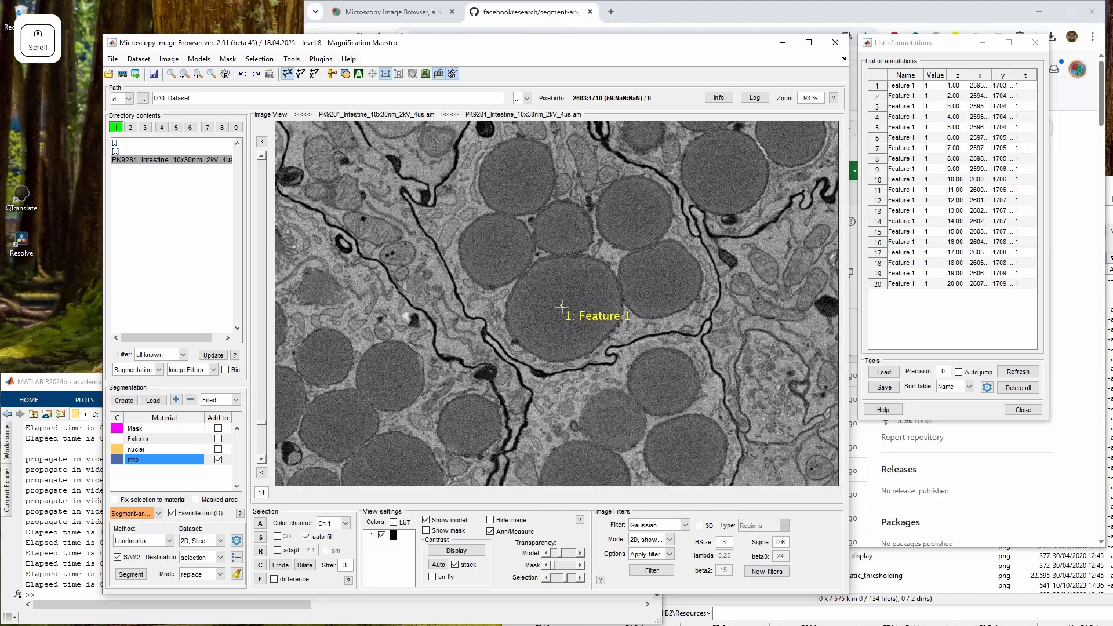
scroll(559, 336, down, 10)
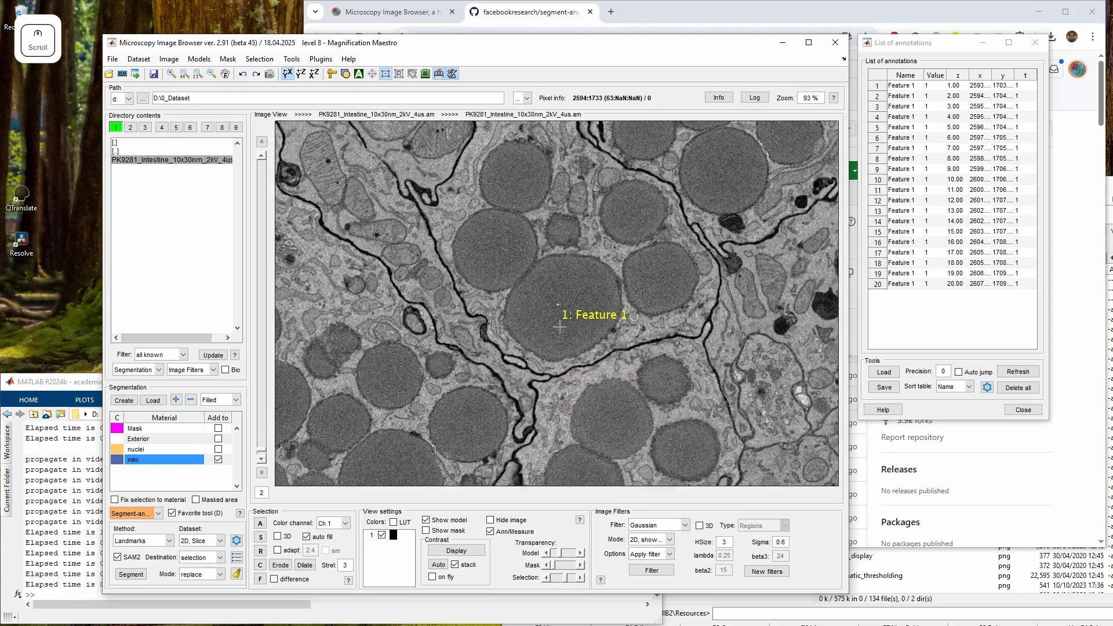
scroll(558, 338, up, 19)
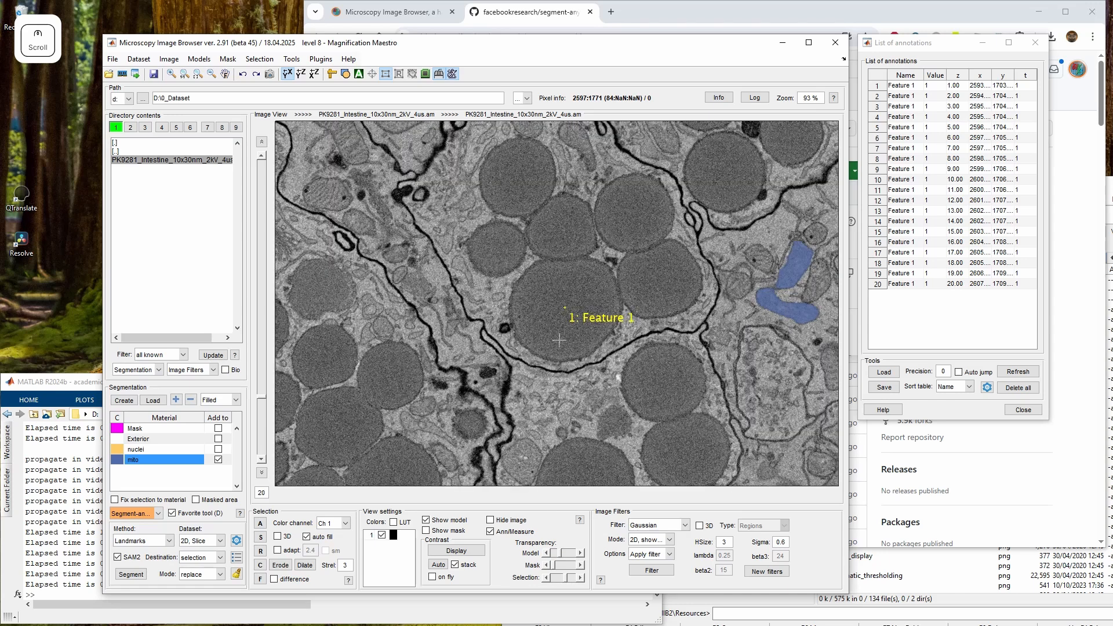
click(134, 576)
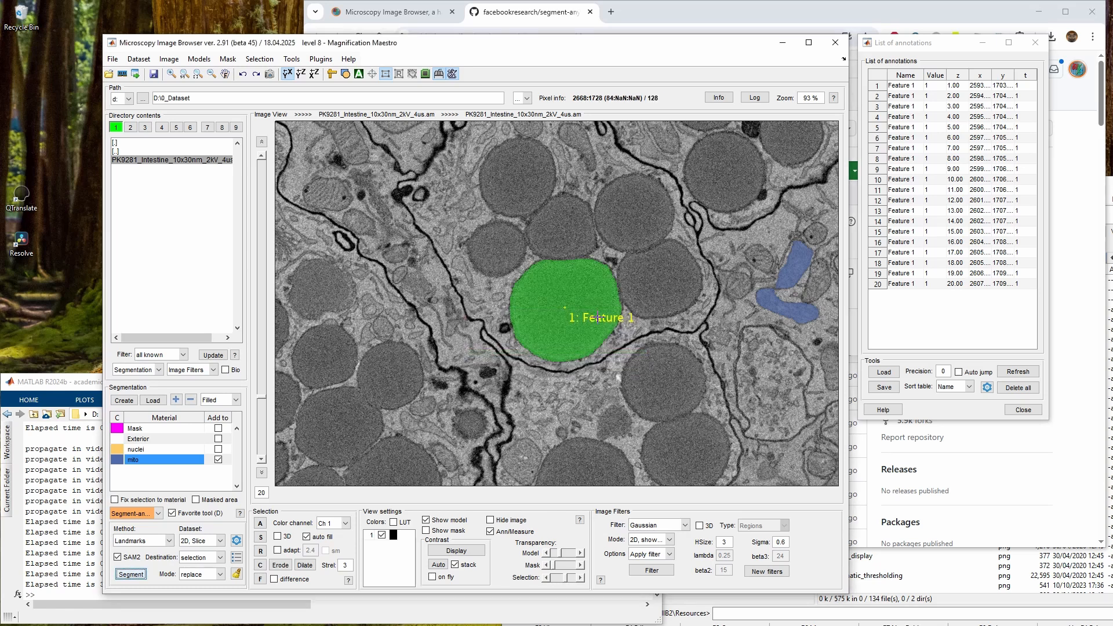
Switch the dataset mode to 3D, Stack and segment the nucleus across the landmarked slices
scroll(596, 331, up, 1)
scroll(597, 330, down, 2)
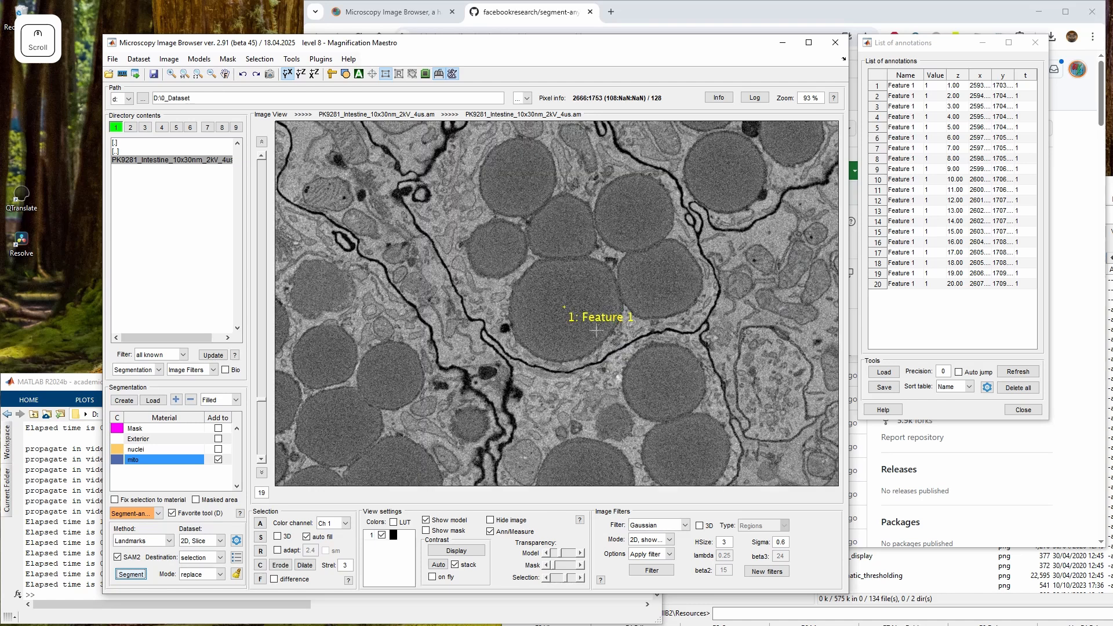
scroll(596, 330, up, 1)
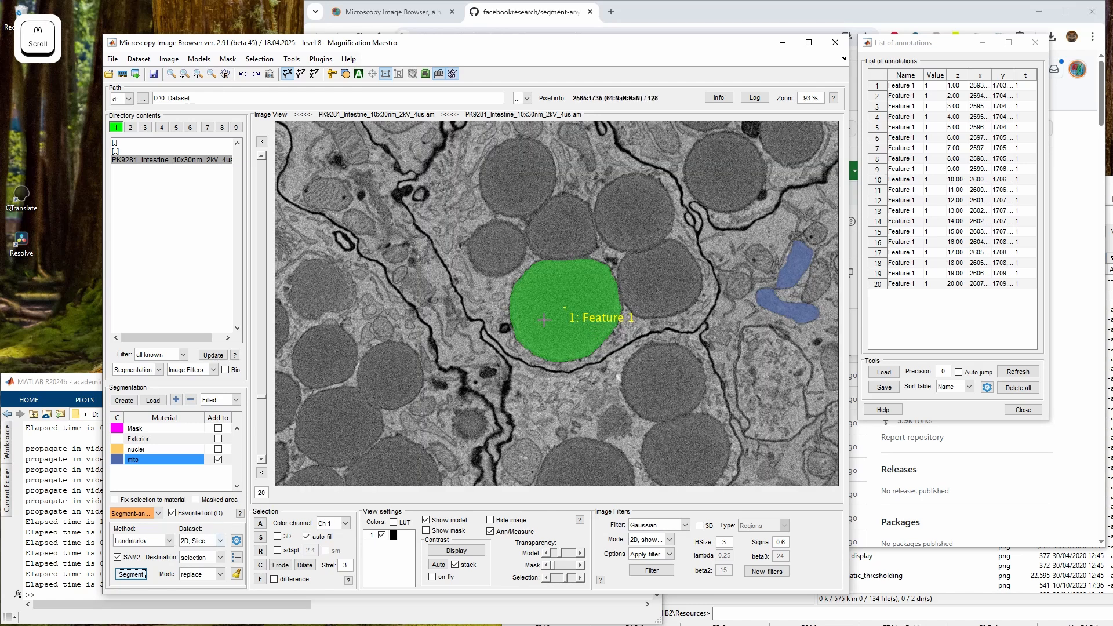
scroll(551, 308, up, 1)
scroll(551, 307, down, 1)
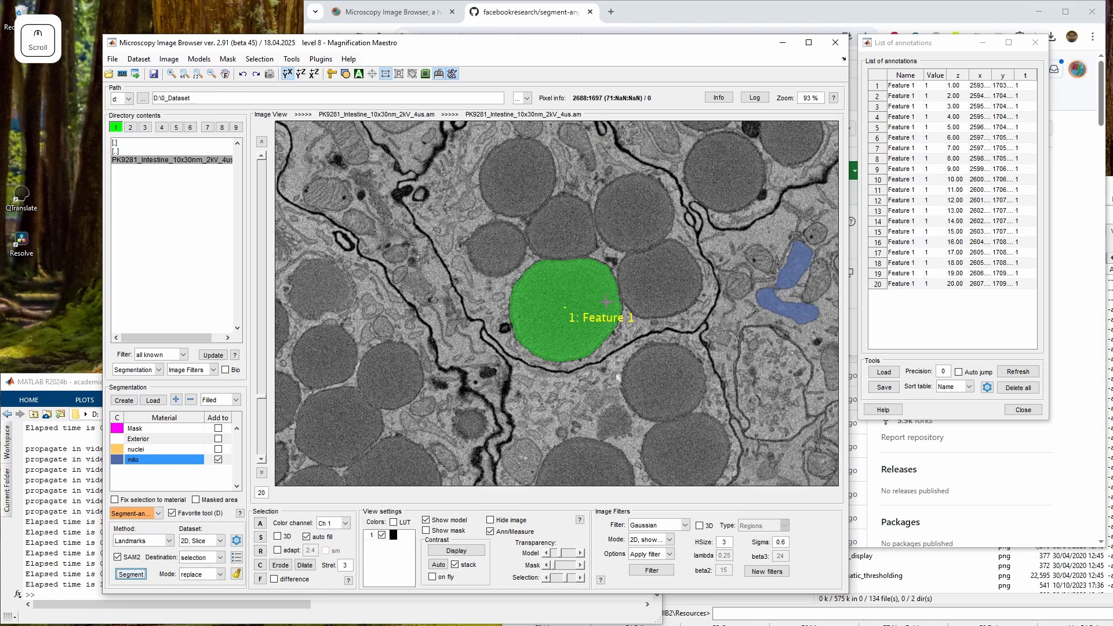
click(212, 541)
click(197, 562)
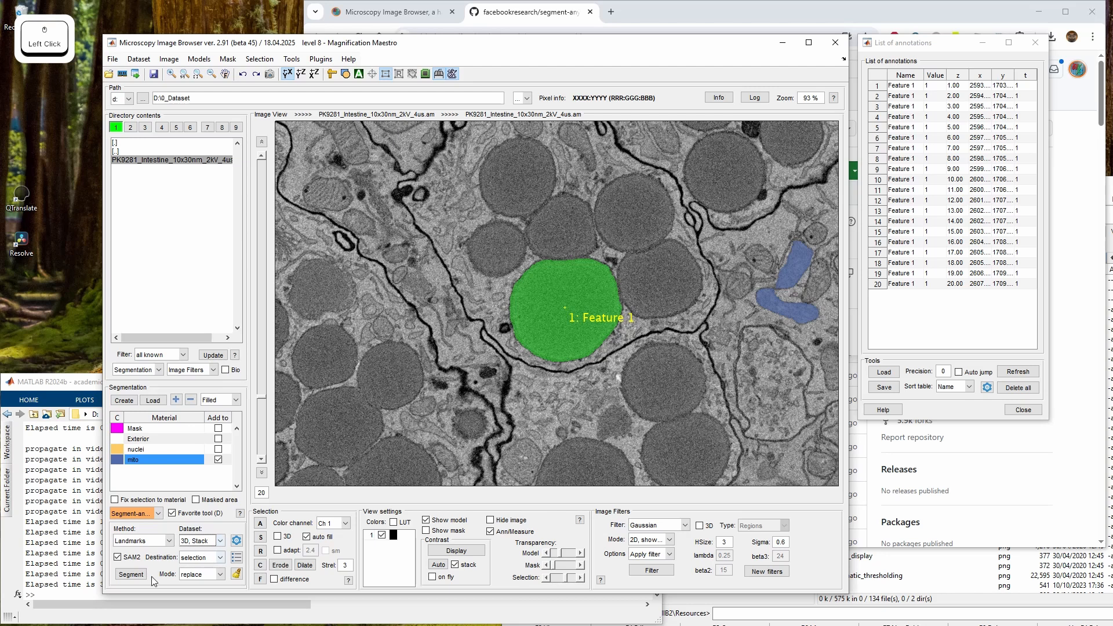
click(131, 574)
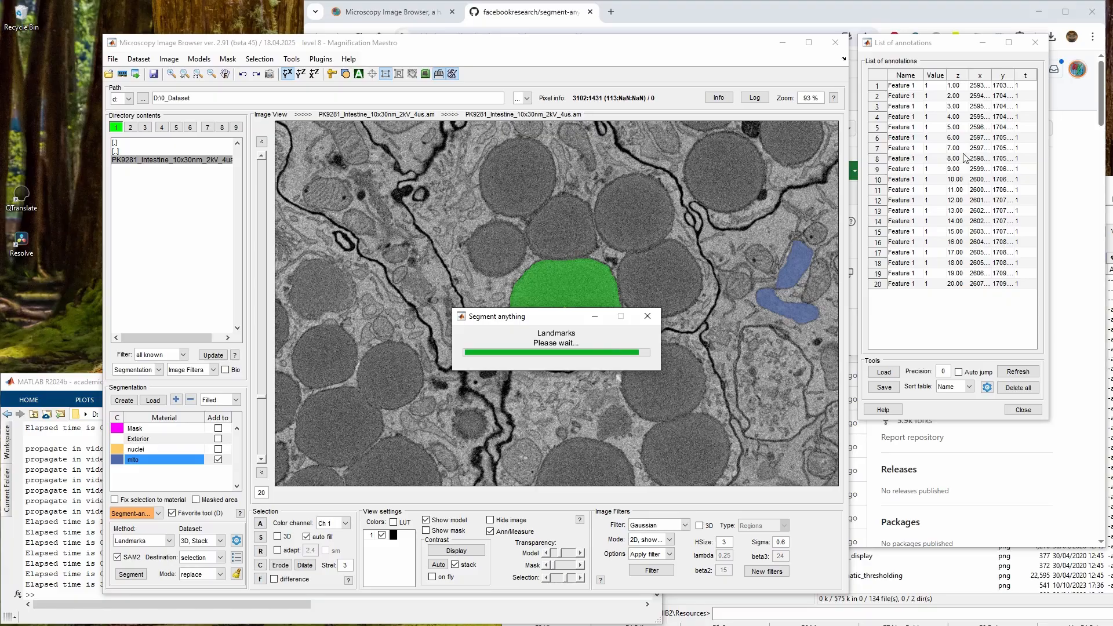
Create a new material named LD and add the segmented selection to it
scroll(626, 344, down, 9)
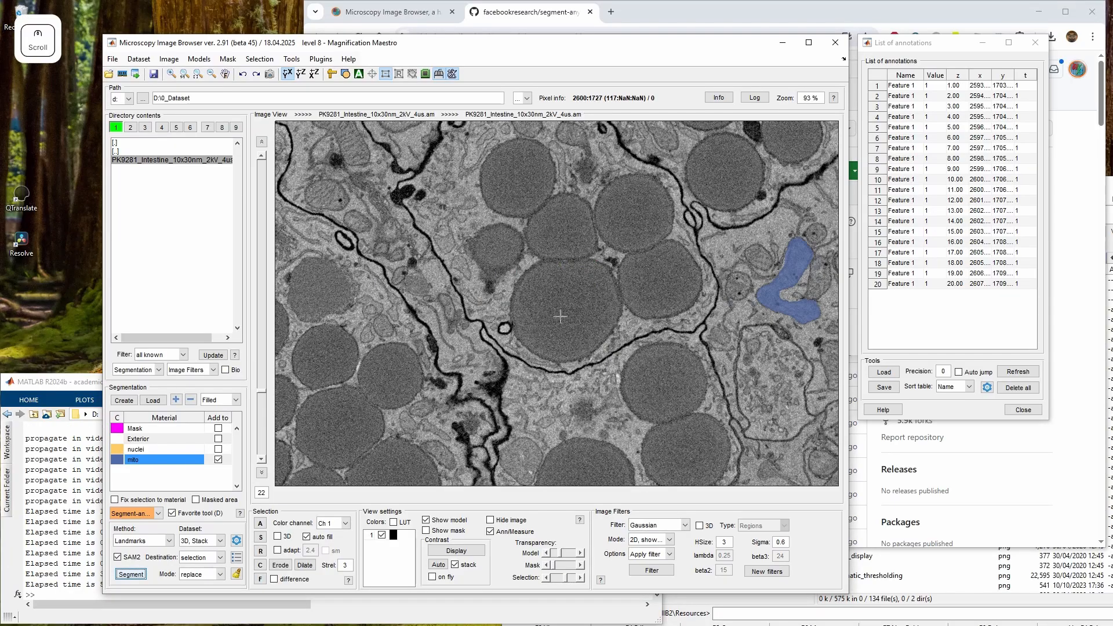
scroll(596, 354, up, 20)
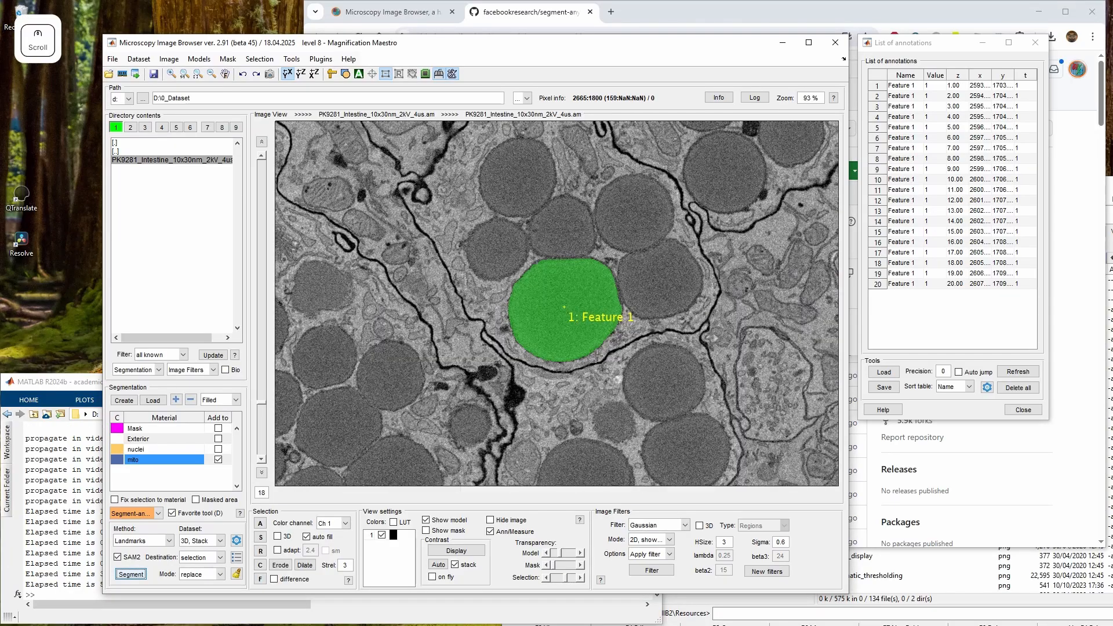
scroll(556, 304, up, 5)
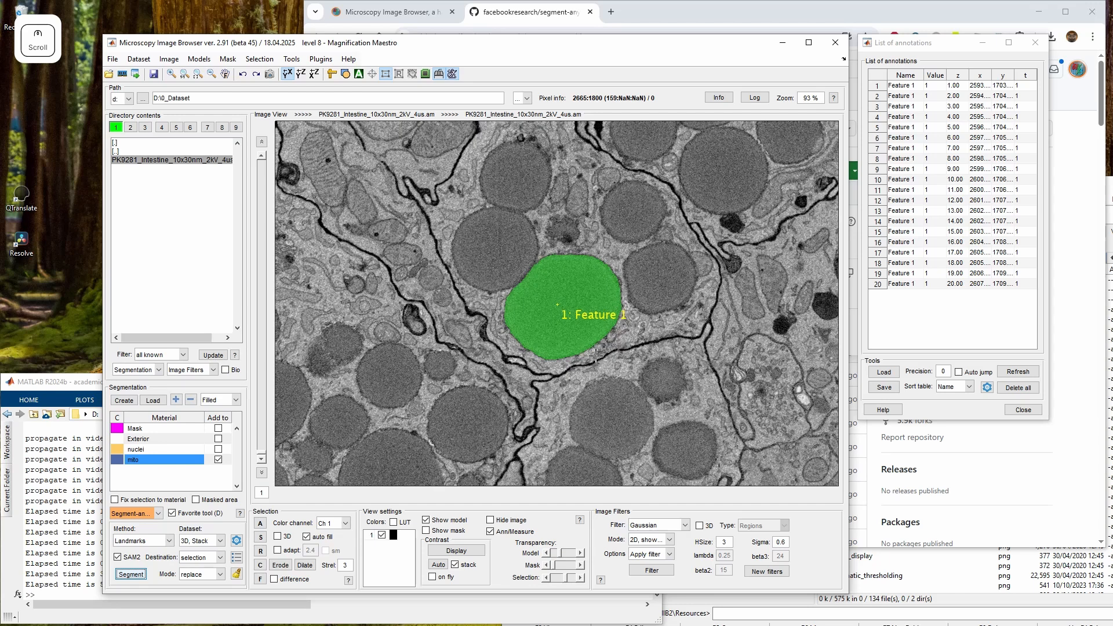
click(176, 400)
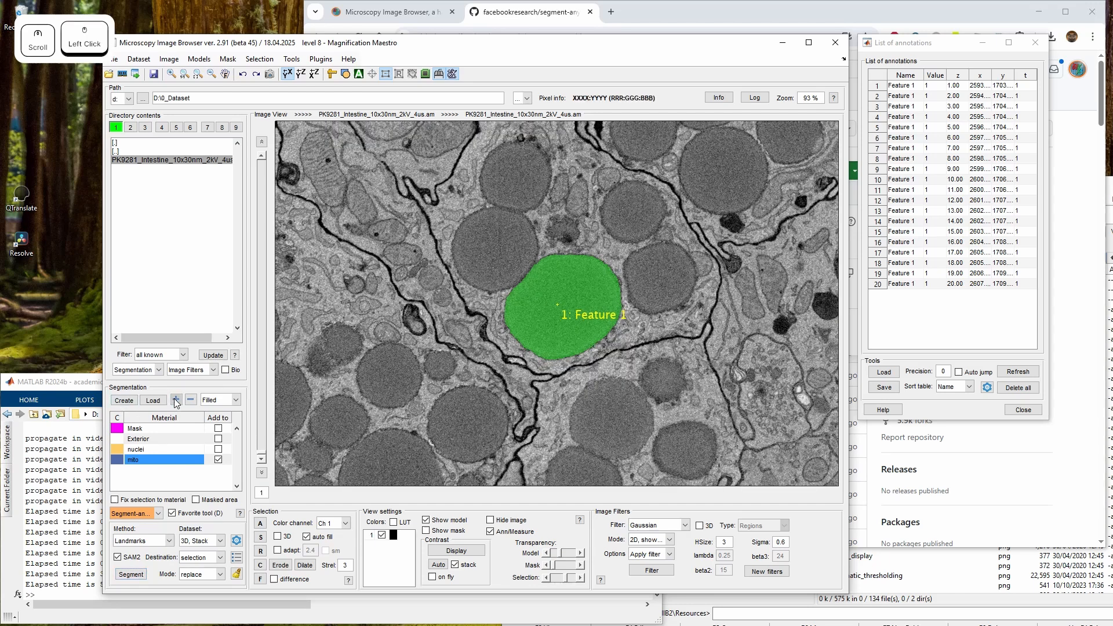
text(LD)
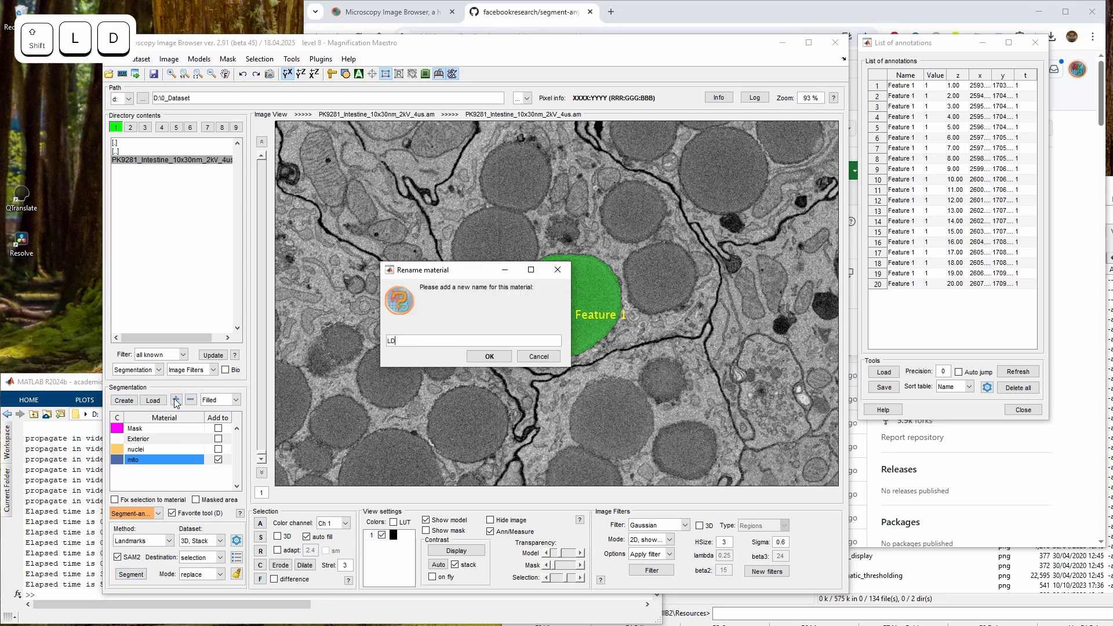
key(Return)
key(shift+a)
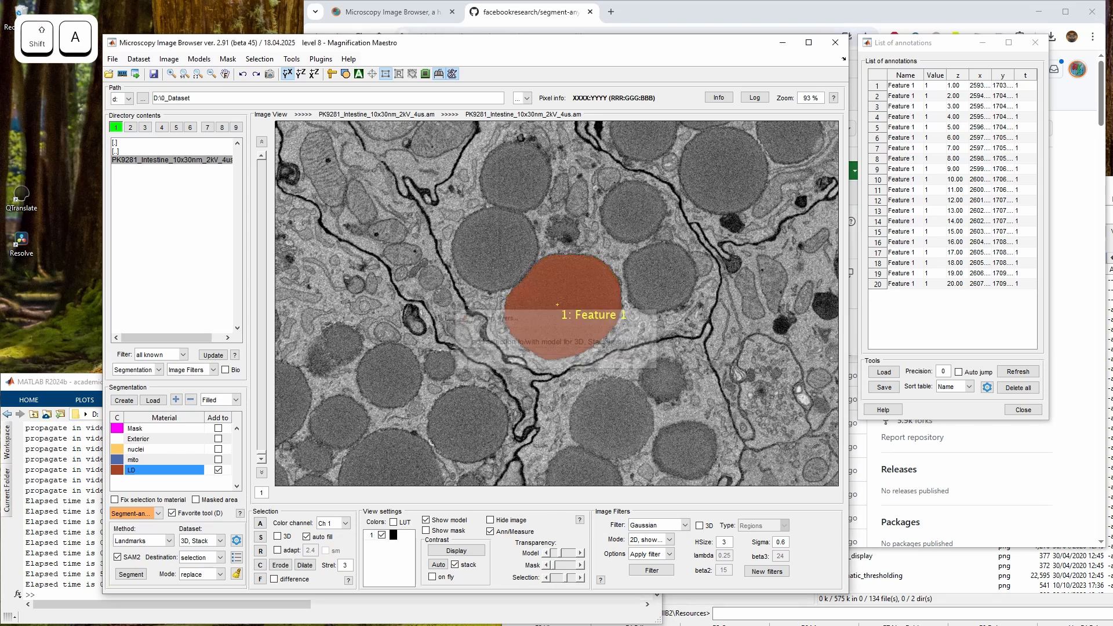
Fix selections to the Exterior material and make LD the material that segmentations are added to
click(139, 441)
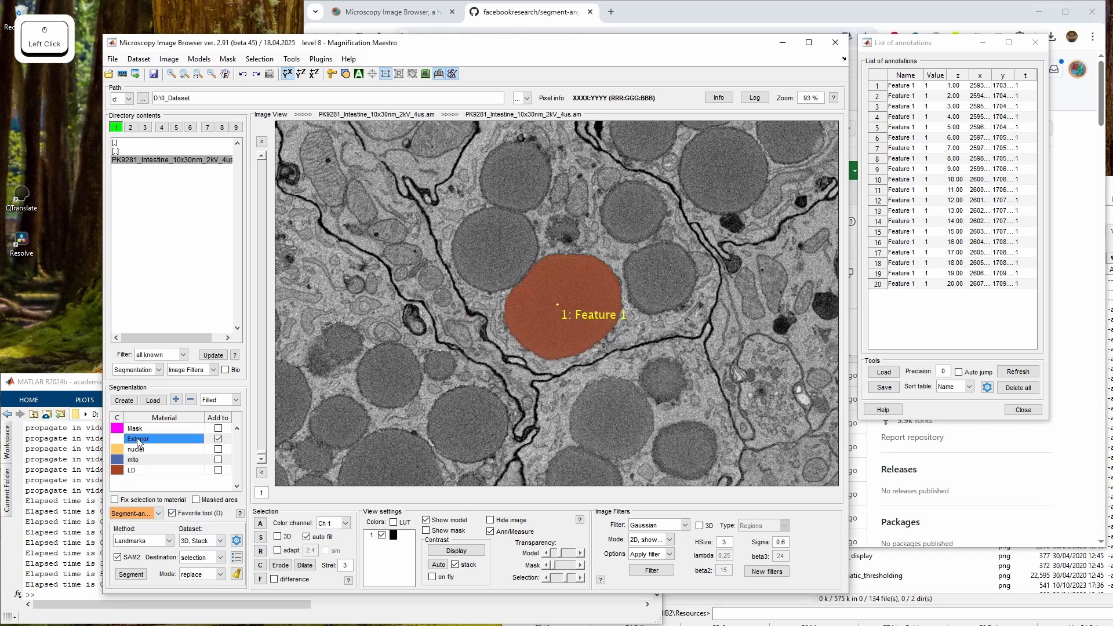
click(115, 499)
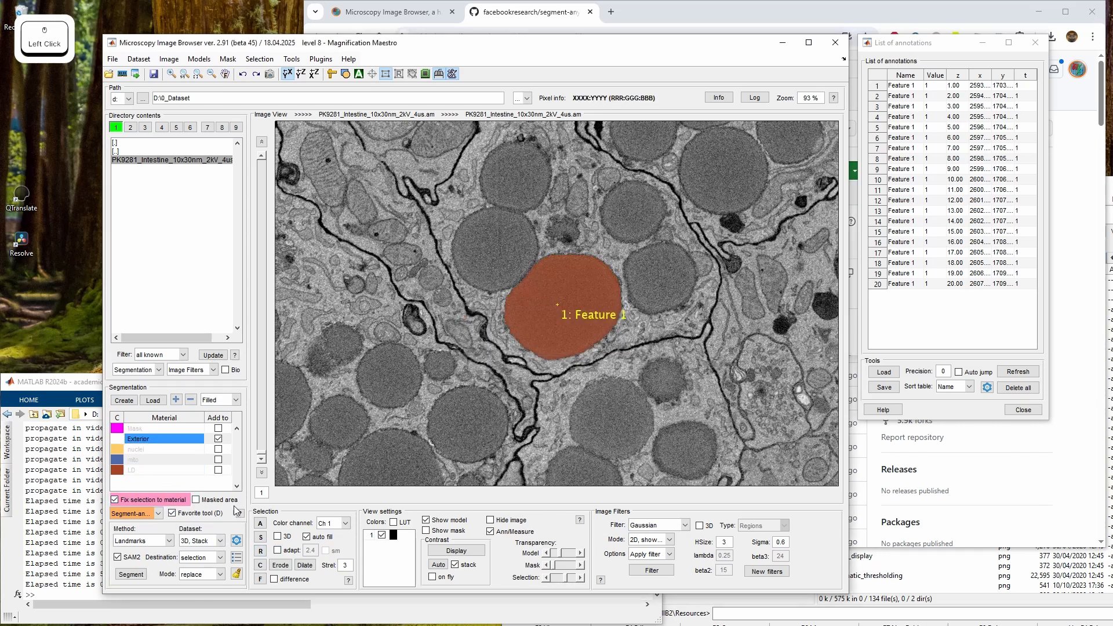
click(219, 471)
Delete all annotations from the model
drag(487, 246, 557, 314)
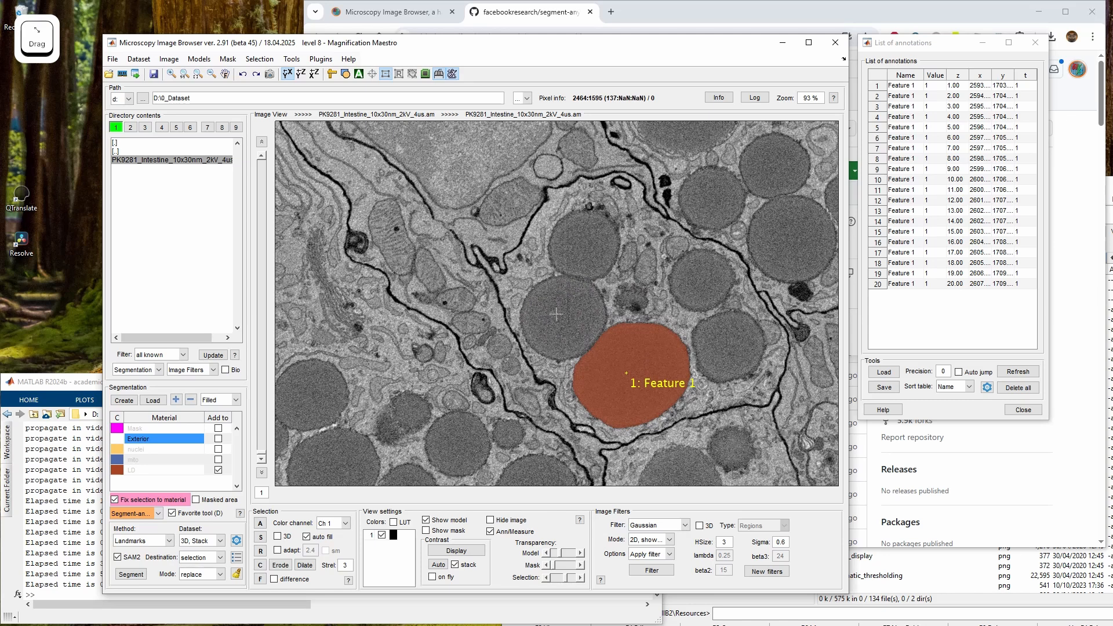
click(236, 574)
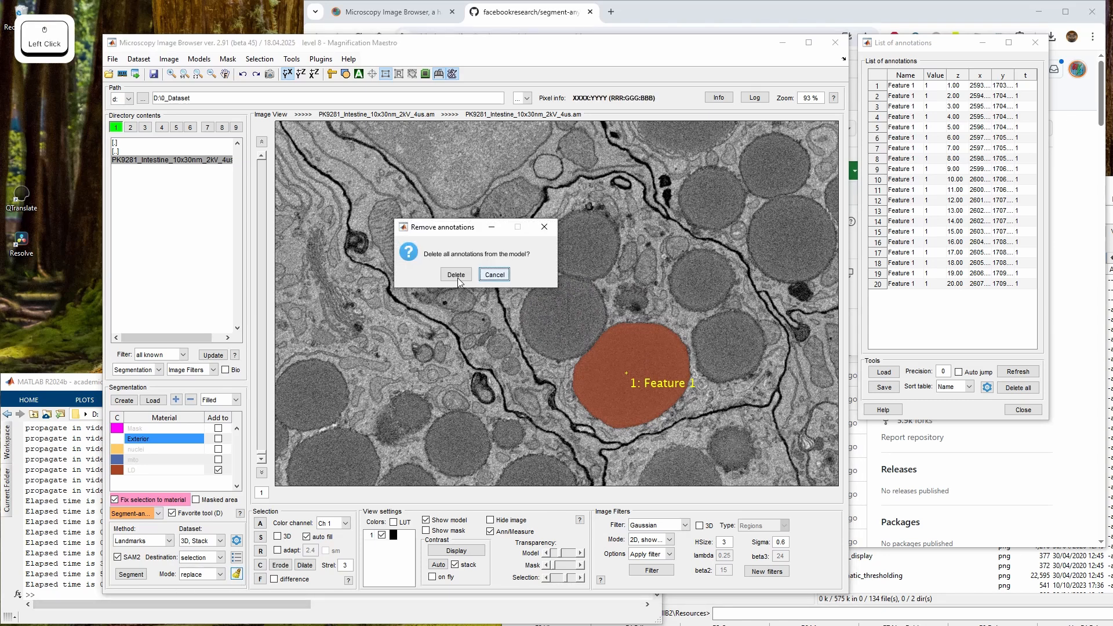
click(457, 276)
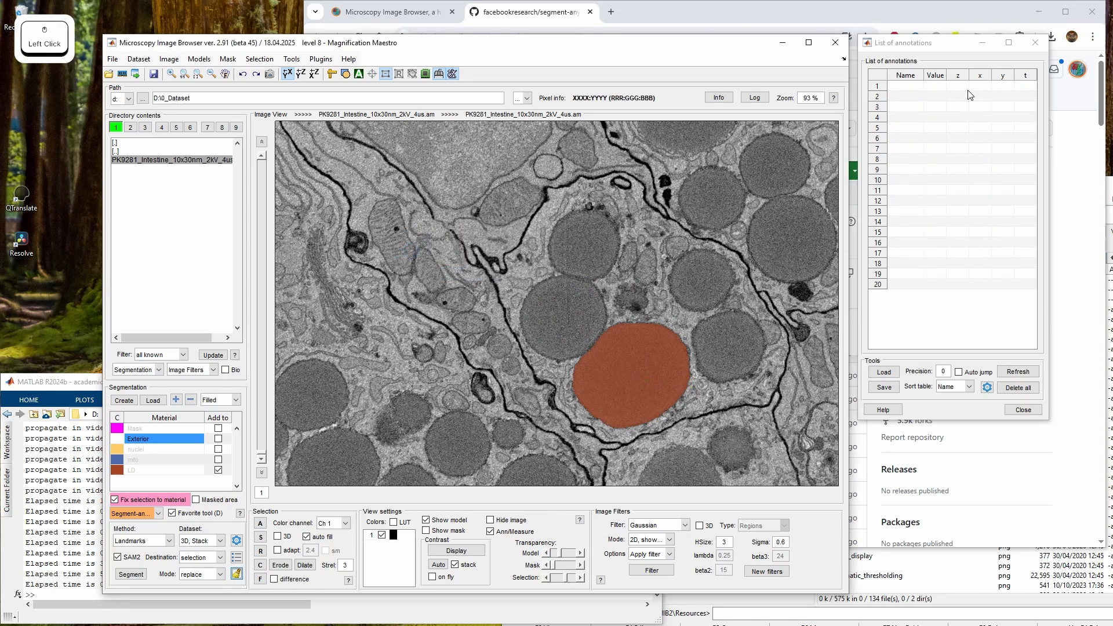
Place a landmark on the neighbouring nucleus on slice 1 and another on slice 26
click(560, 316)
key(Return)
scroll(576, 354, up, 6)
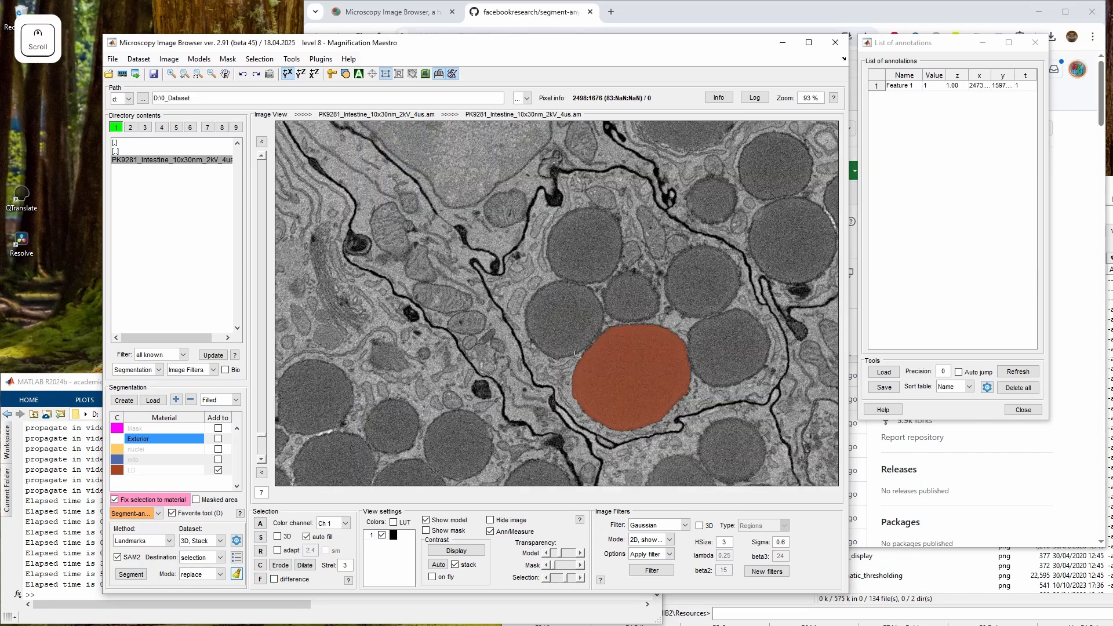
scroll(572, 347, up, 19)
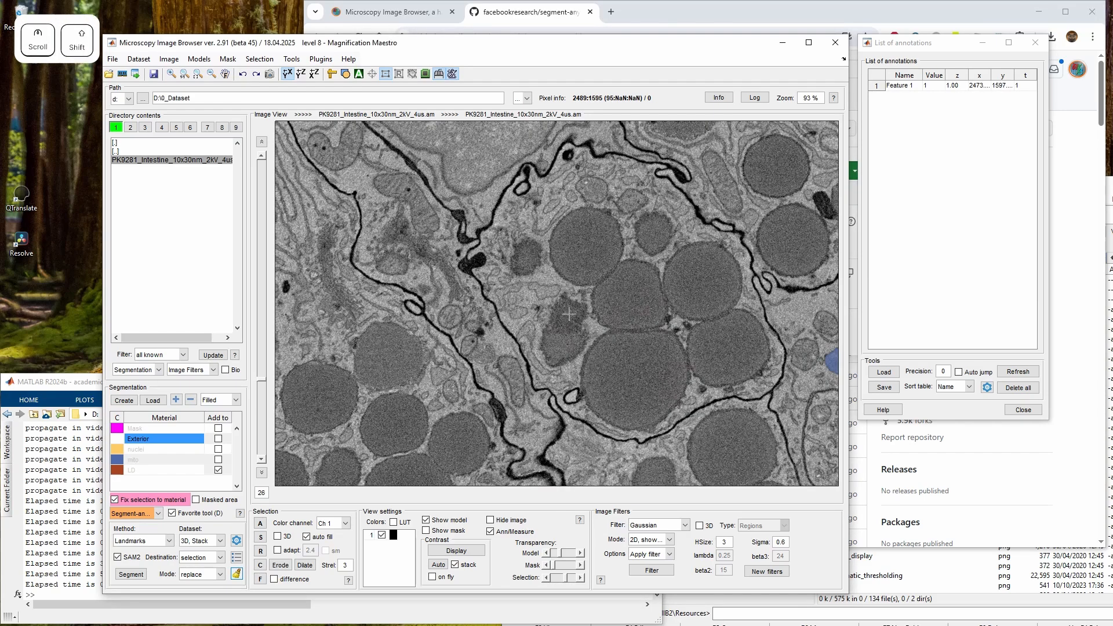
shift+click(569, 315)
scroll(577, 347, down, 11)
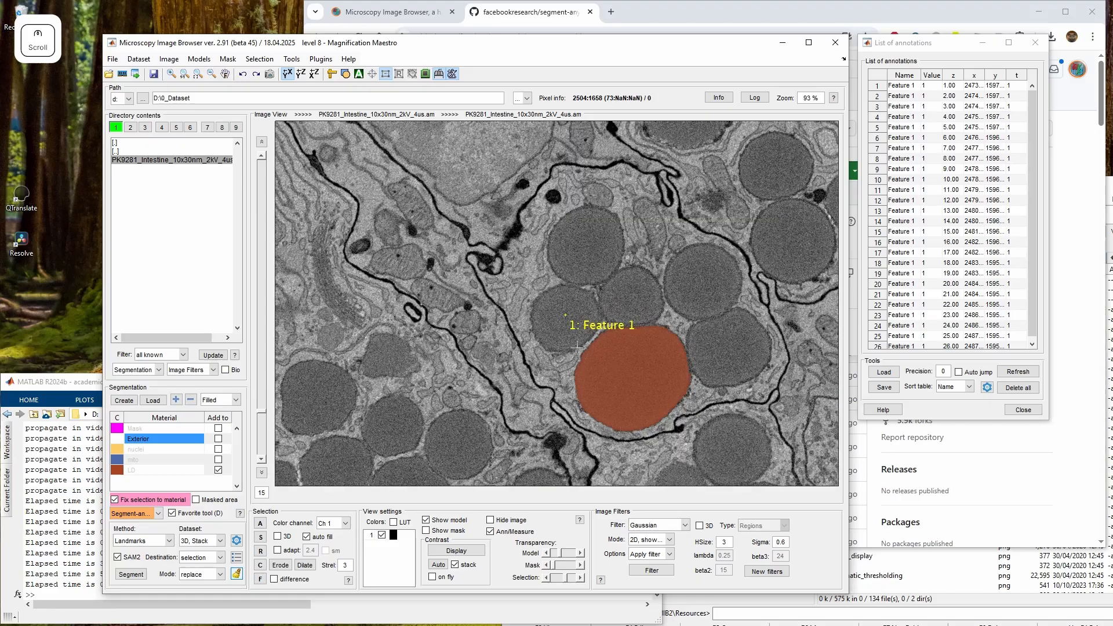
scroll(576, 348, up, 7)
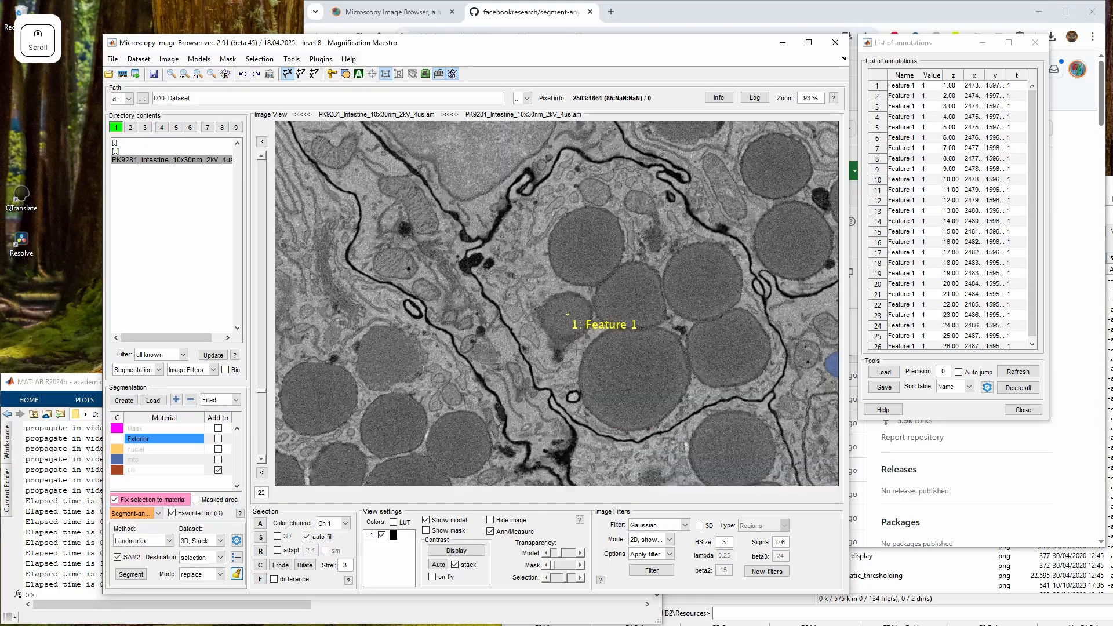
scroll(577, 350, up, 5)
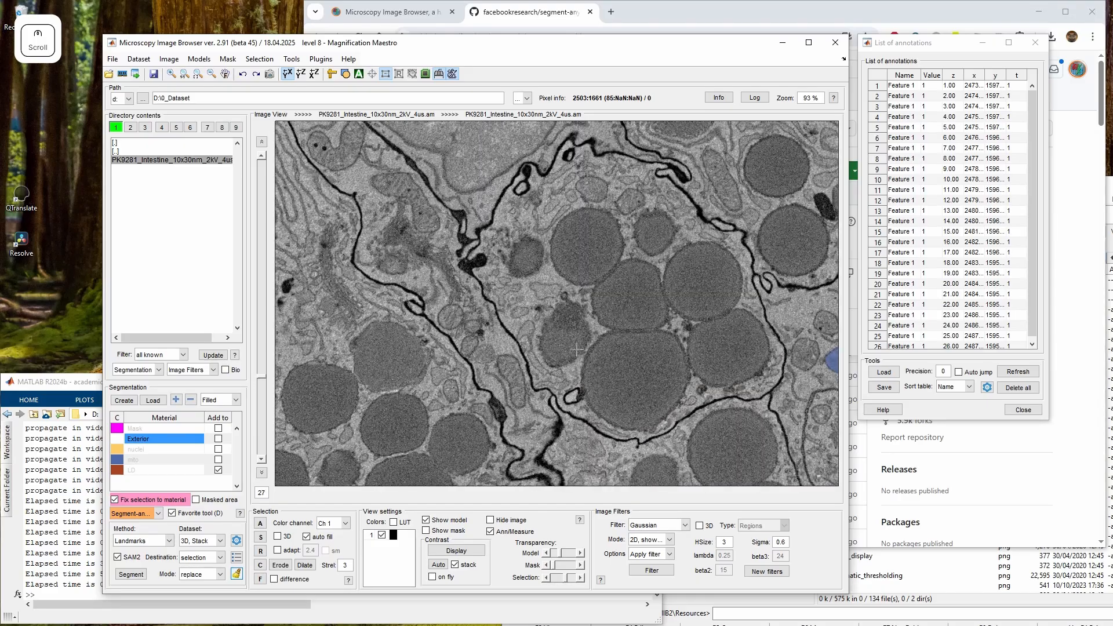
Add background landmarks with value 0 beside the nucleus on slice 26 and on slice 1
scroll(578, 350, down, 2)
scroll(577, 349, up, 1)
click(528, 297)
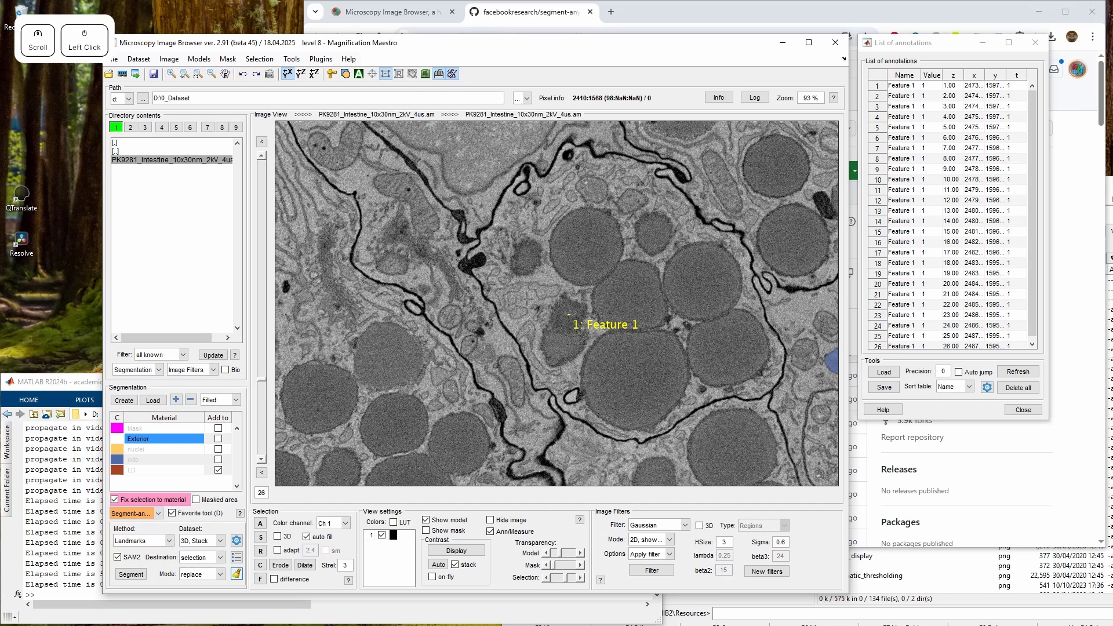
text(0)
key(Return)
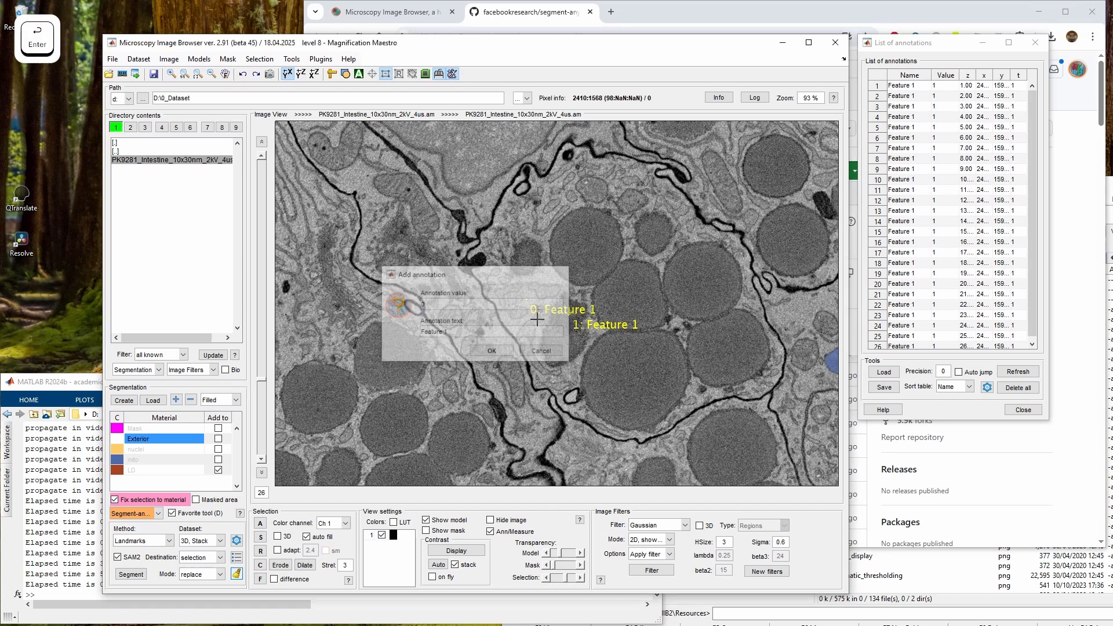
scroll(526, 299, down, 20)
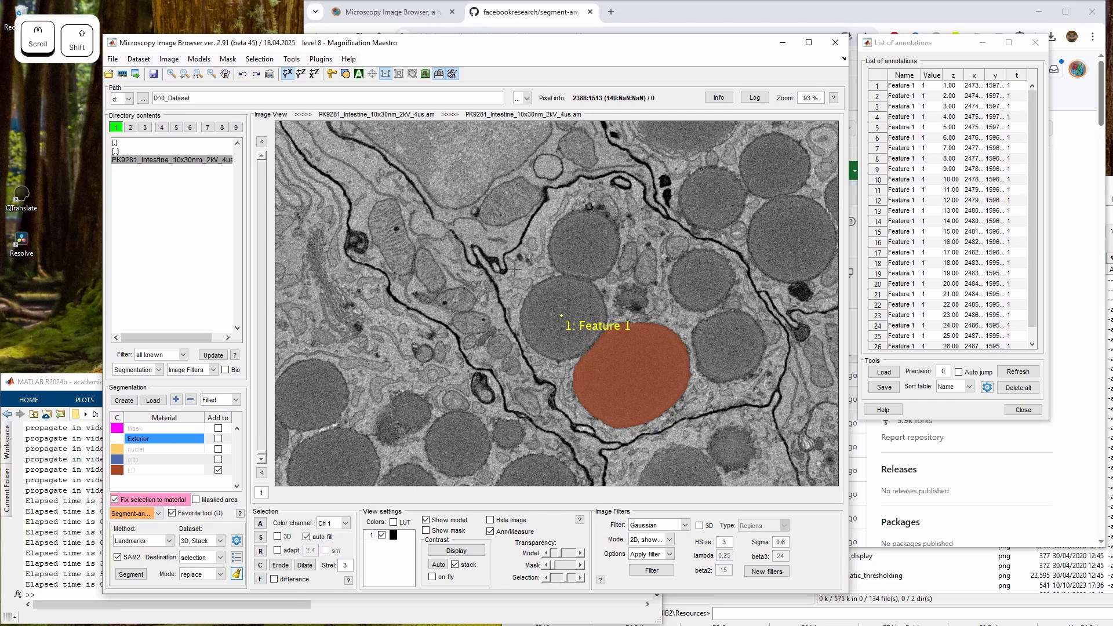
shift+click(514, 269)
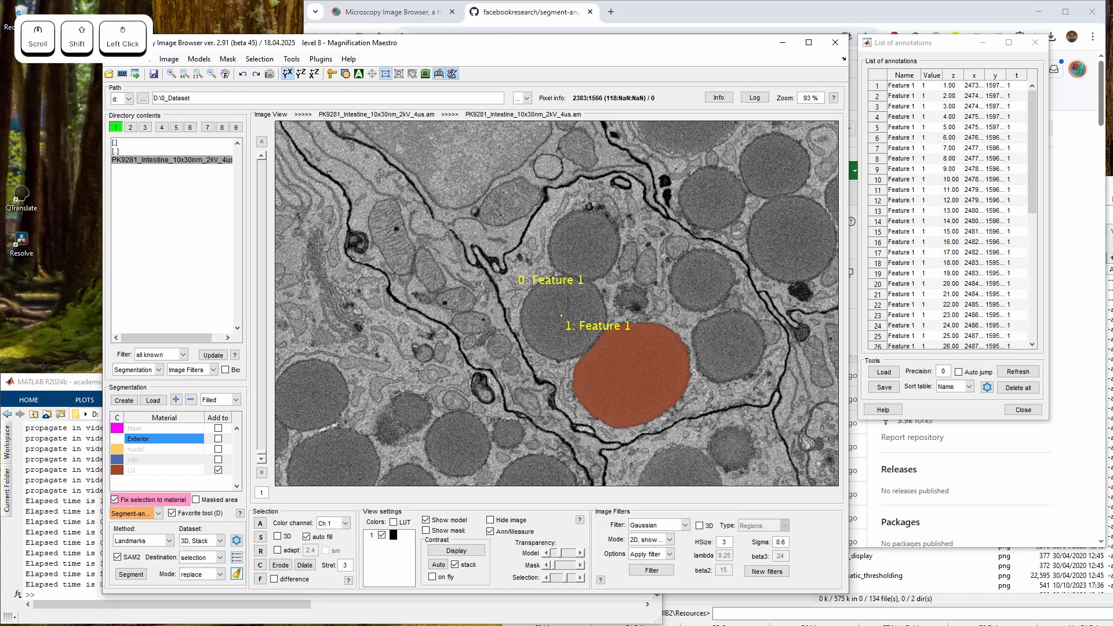
Run the landmark-based SAM segmentation through the stack
scroll(515, 291, down, 12)
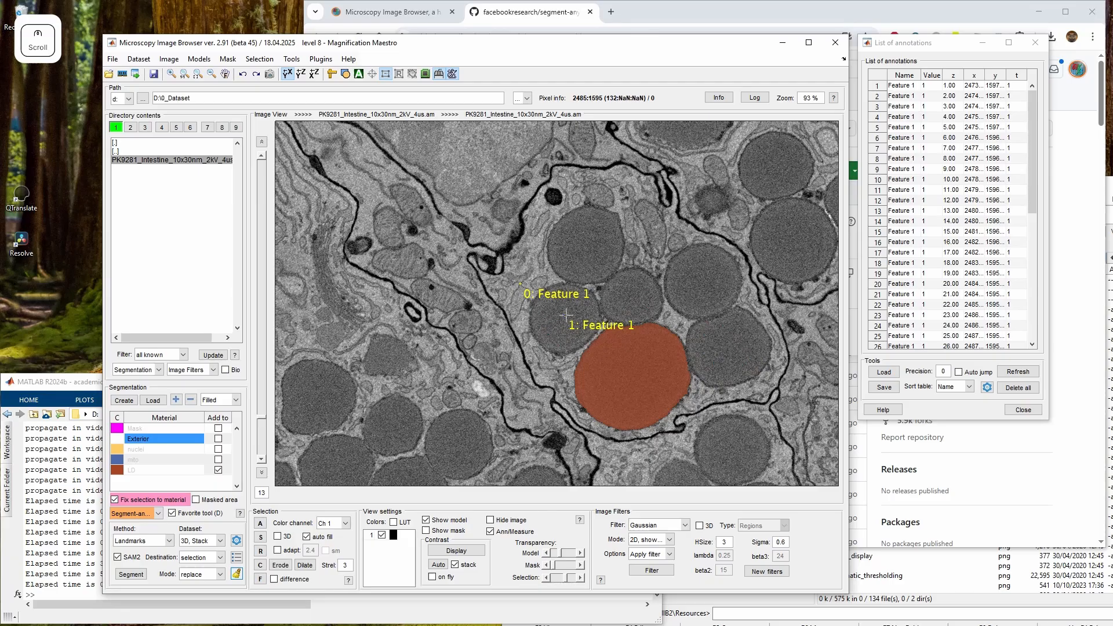
scroll(566, 314, down, 13)
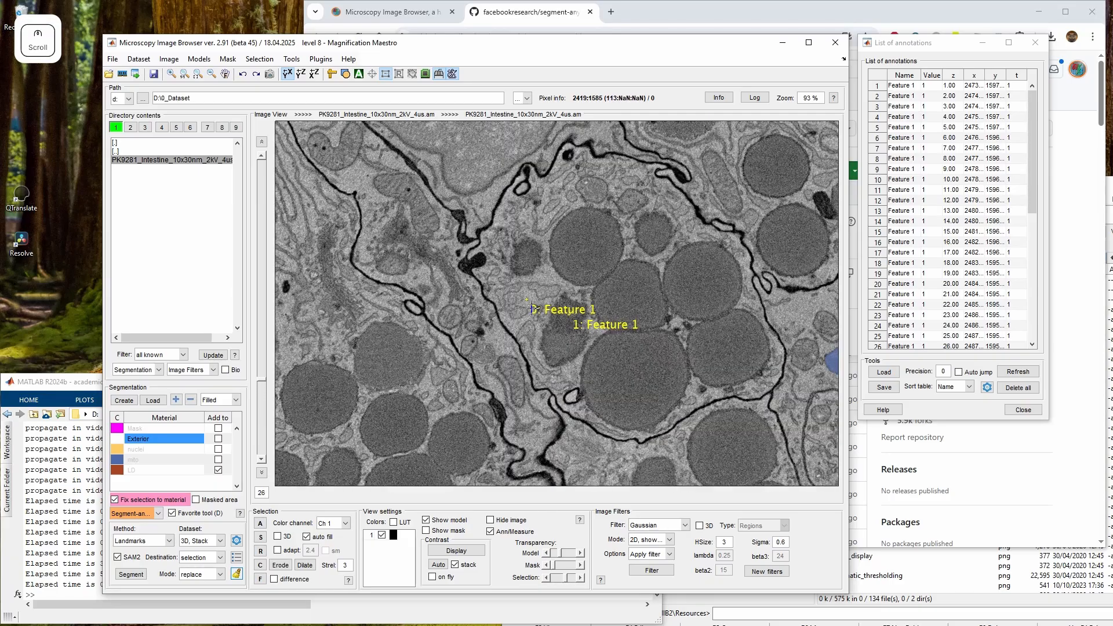
scroll(532, 309, up, 3)
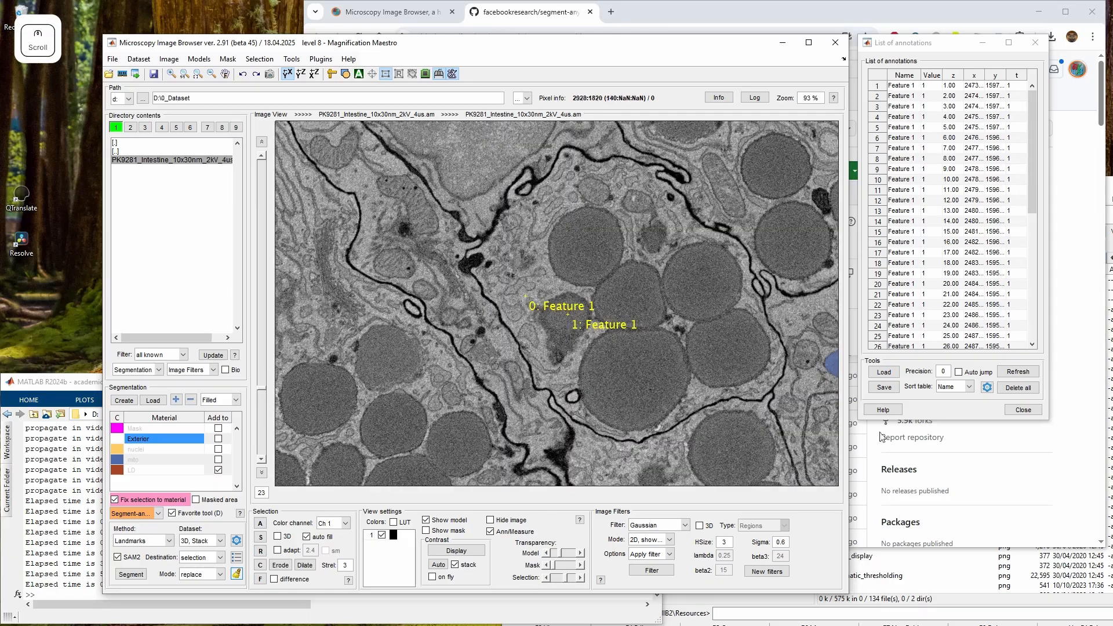
click(131, 573)
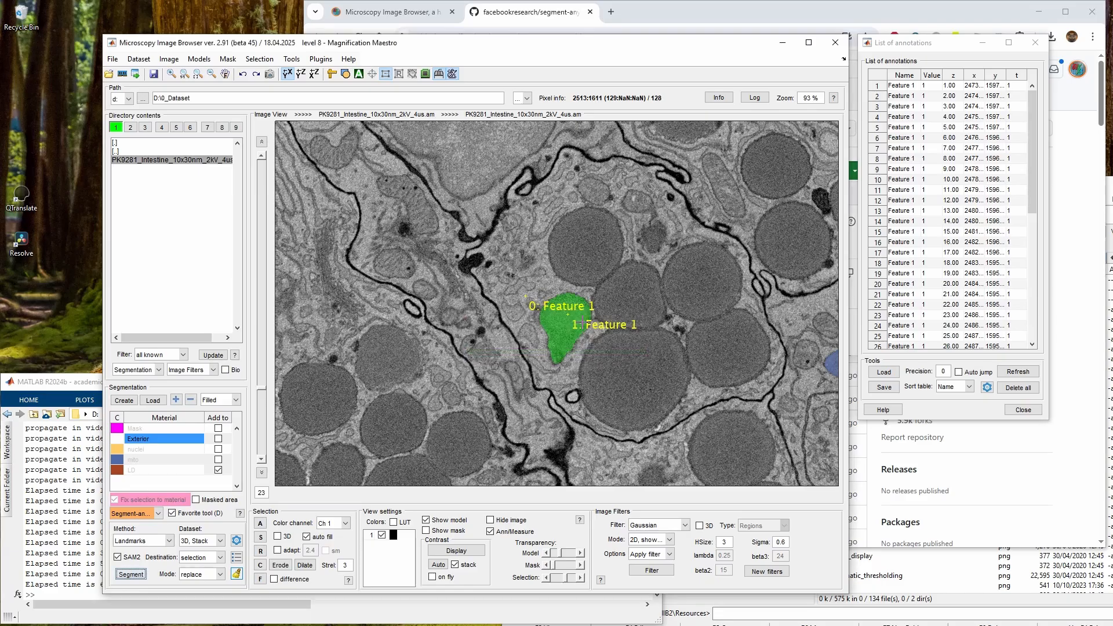
Scroll through the slices to review the segmented region
scroll(581, 356, down, 1)
scroll(553, 327, down, 20)
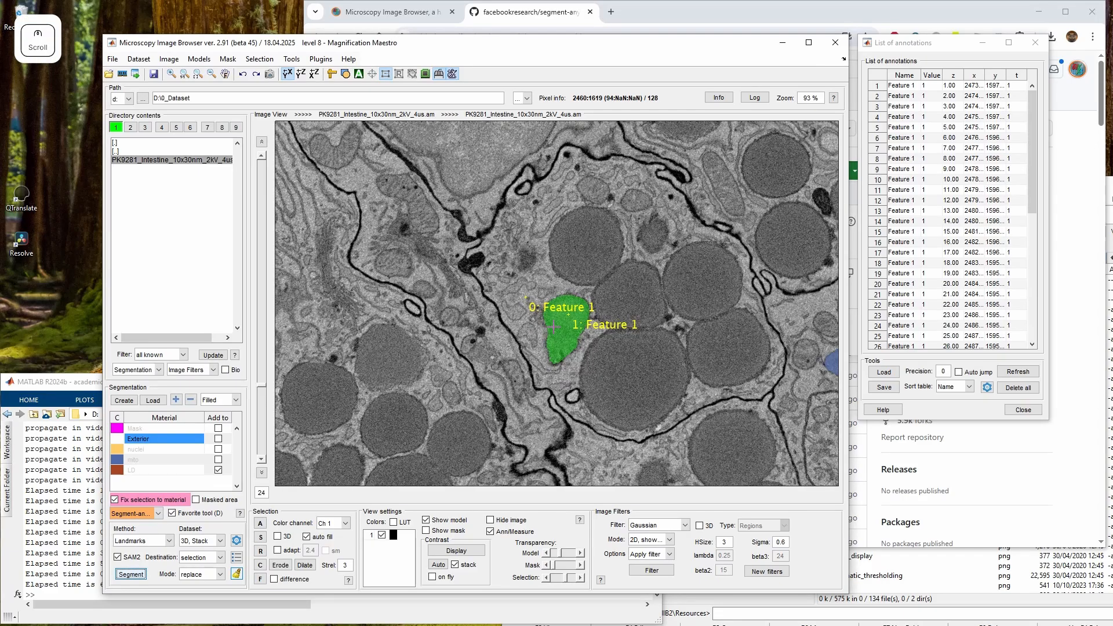
scroll(571, 352, up, 7)
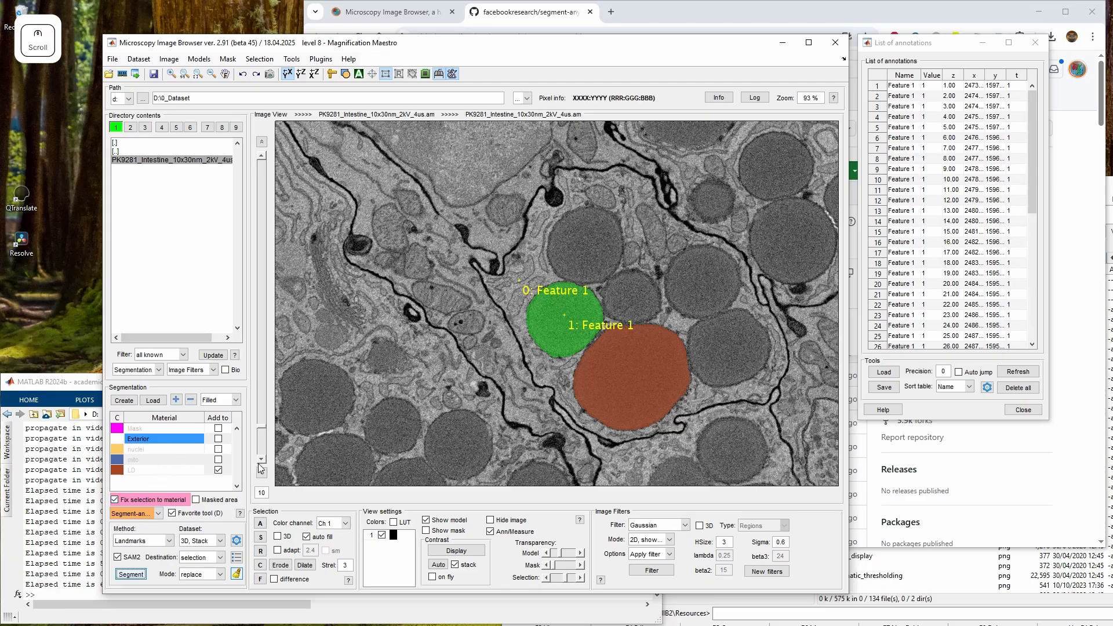
key(shift+a)
scroll(557, 303, down, 5)
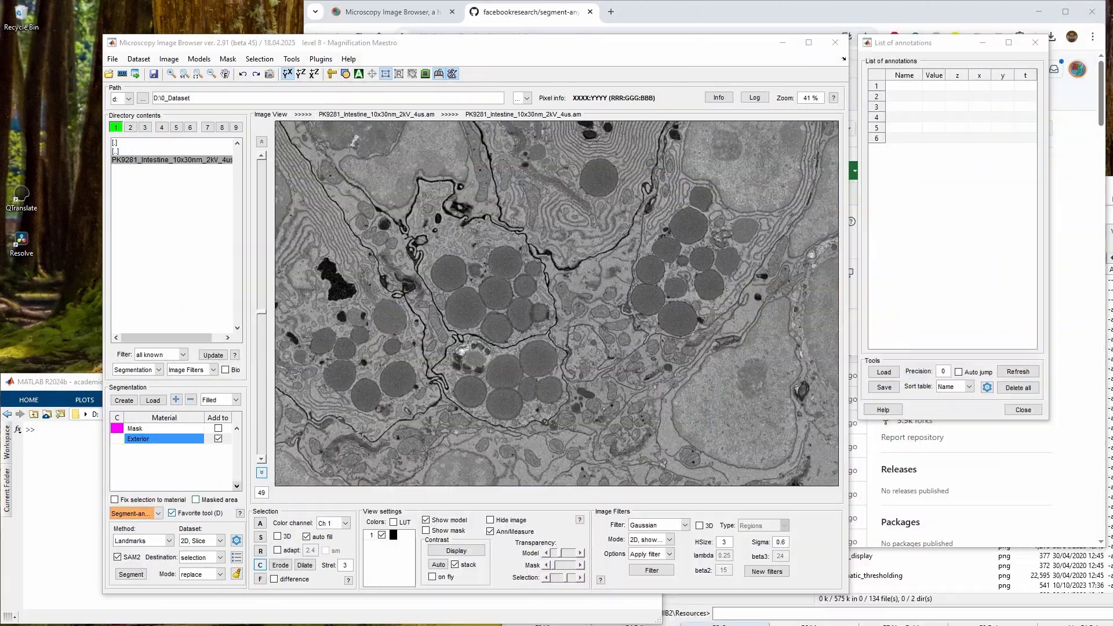
Switch the SAM method to Automatic everything and start a new model with 65535 materials
click(142, 539)
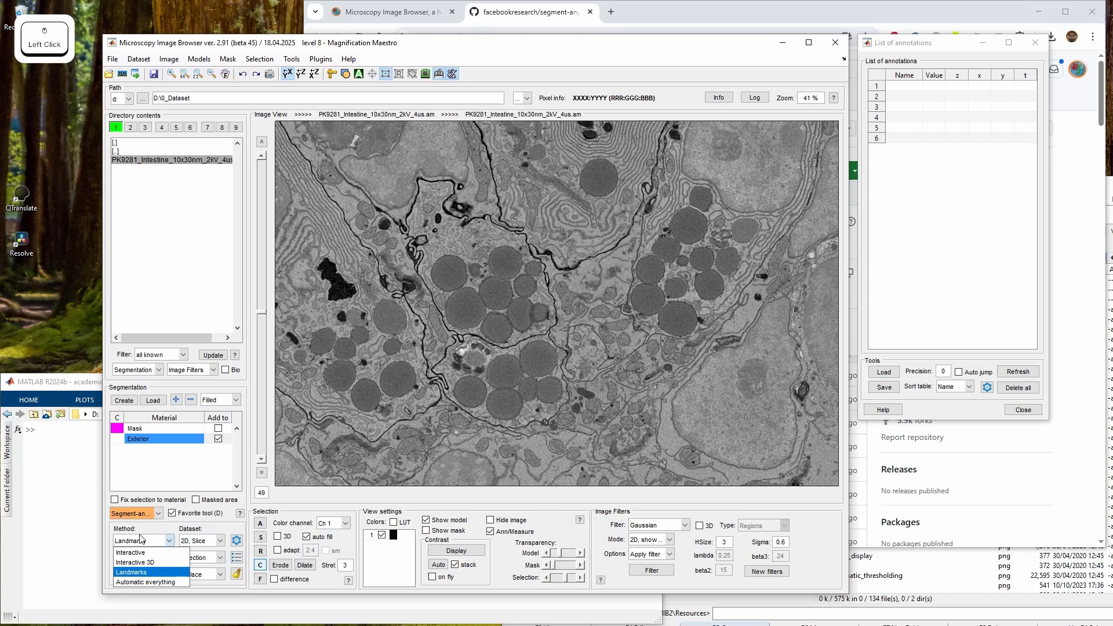
click(161, 582)
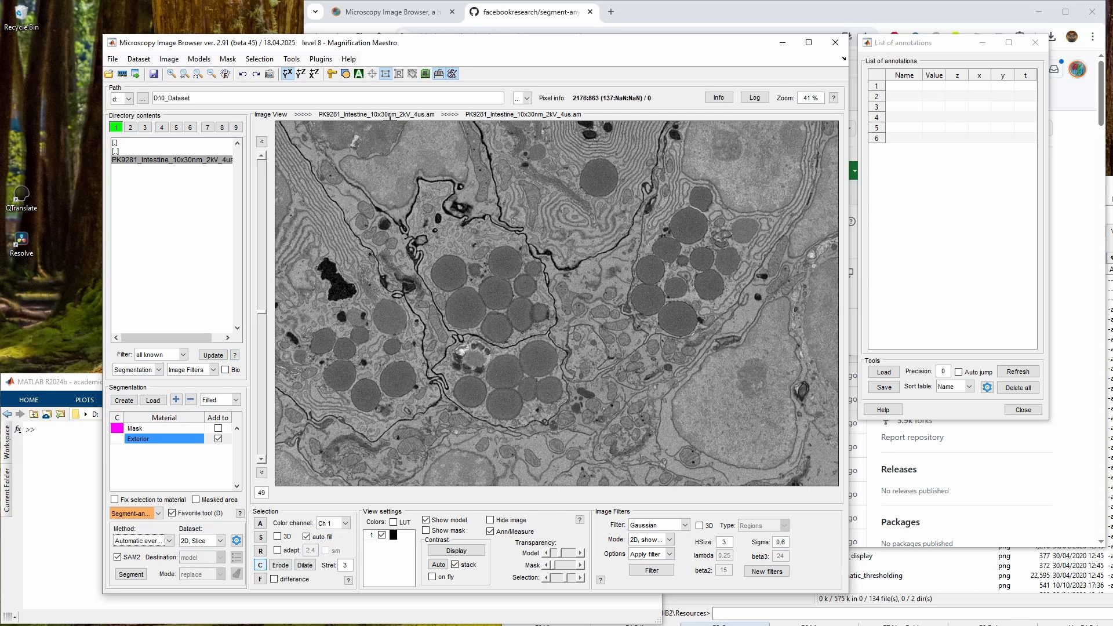
click(386, 75)
key(q)
key(q)
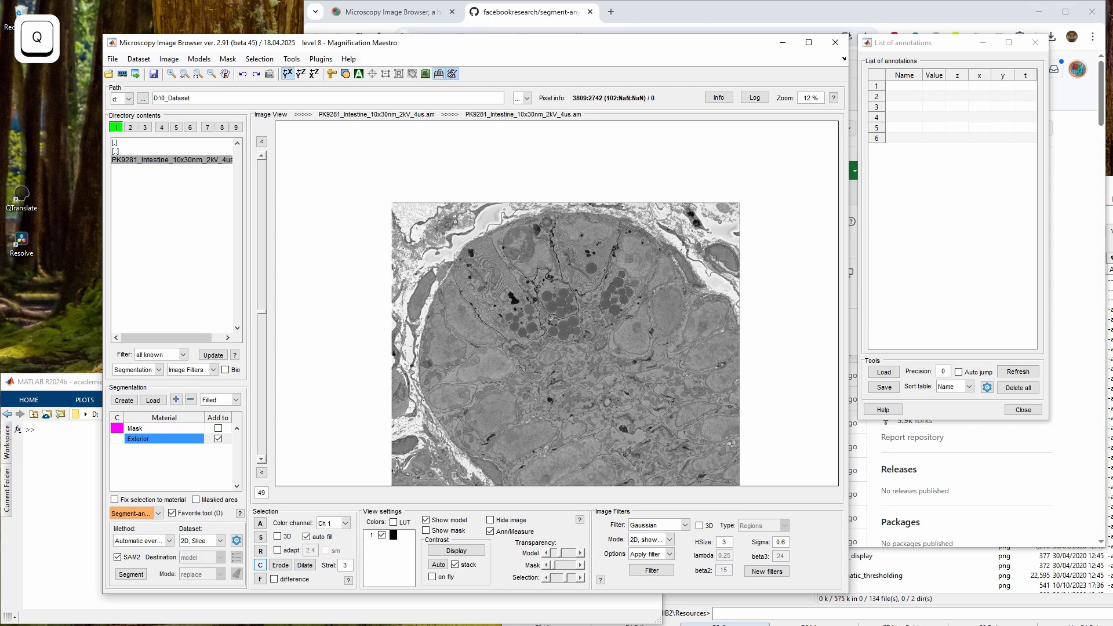
key(w)
key(w)
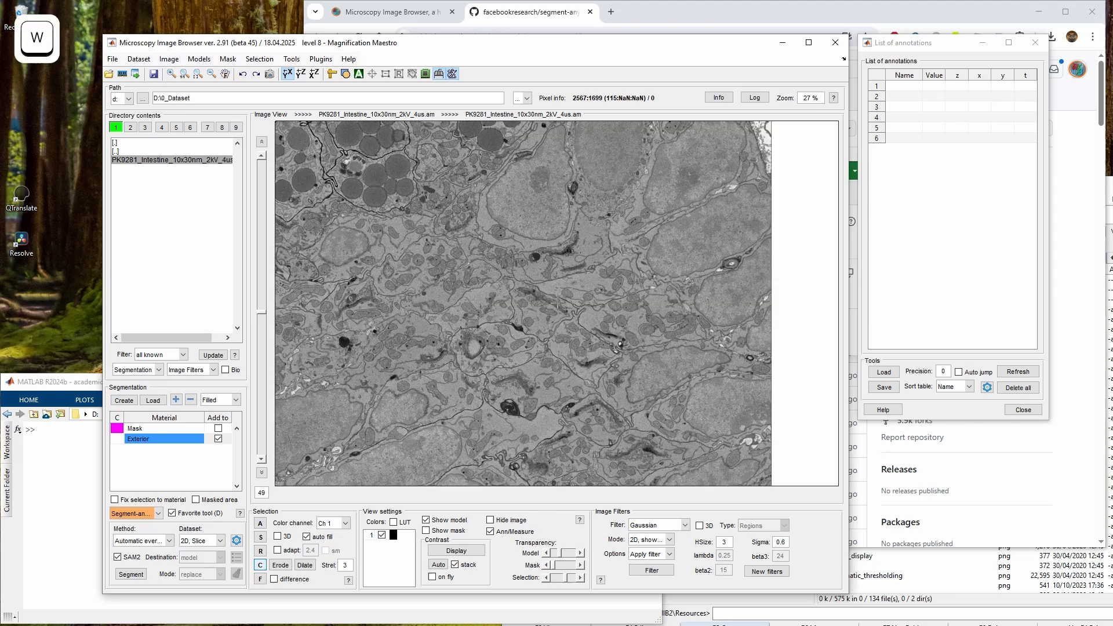
drag(469, 259, 659, 467)
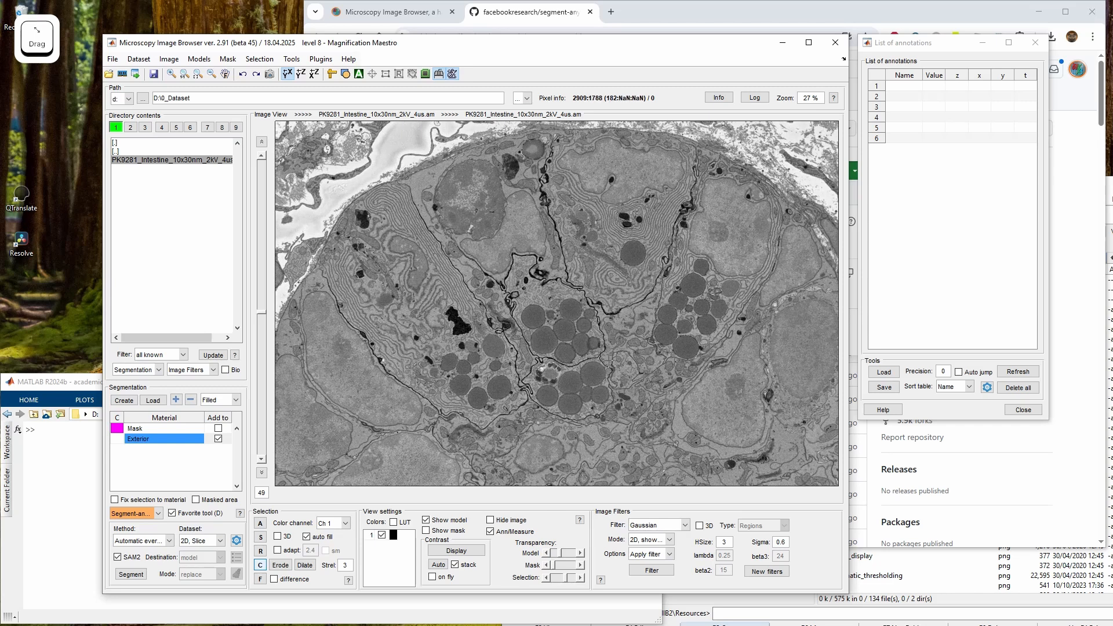
key(w)
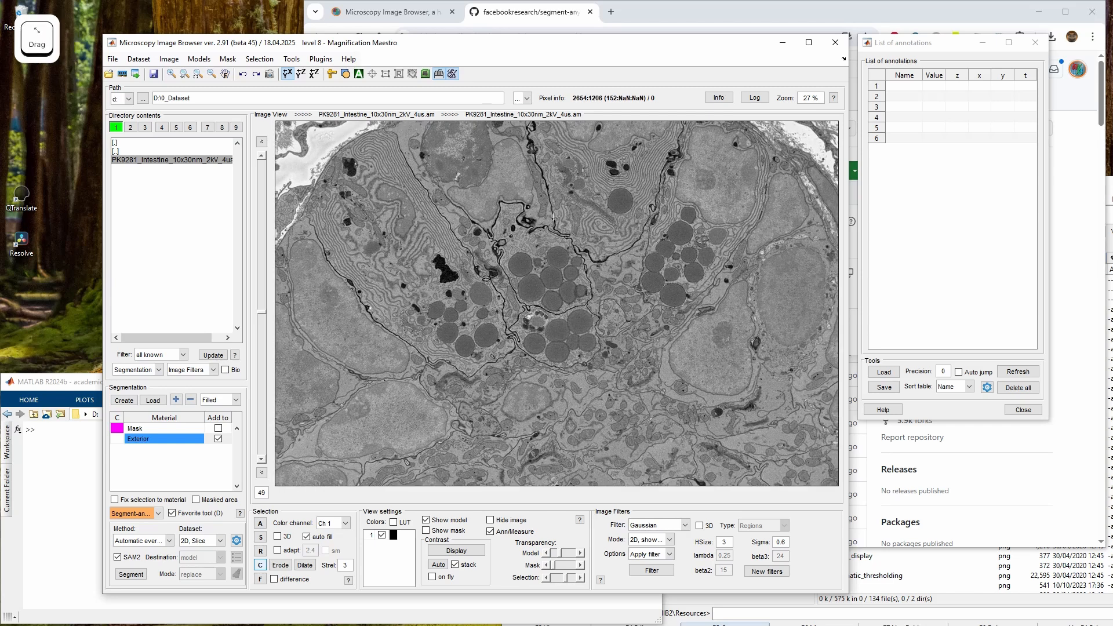
drag(526, 329, 552, 313)
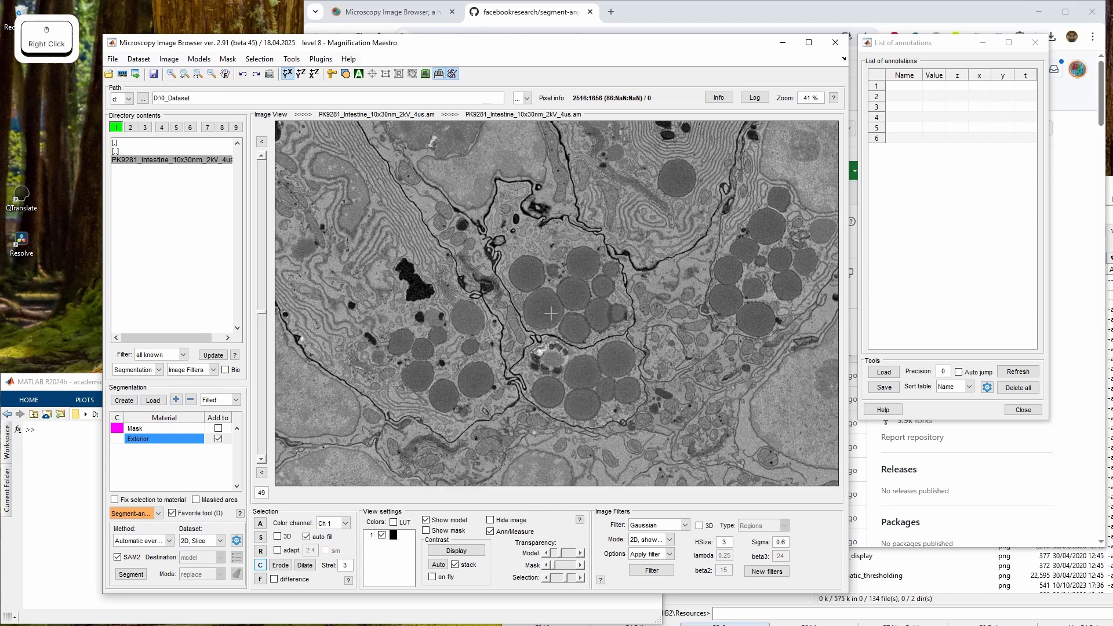
click(391, 80)
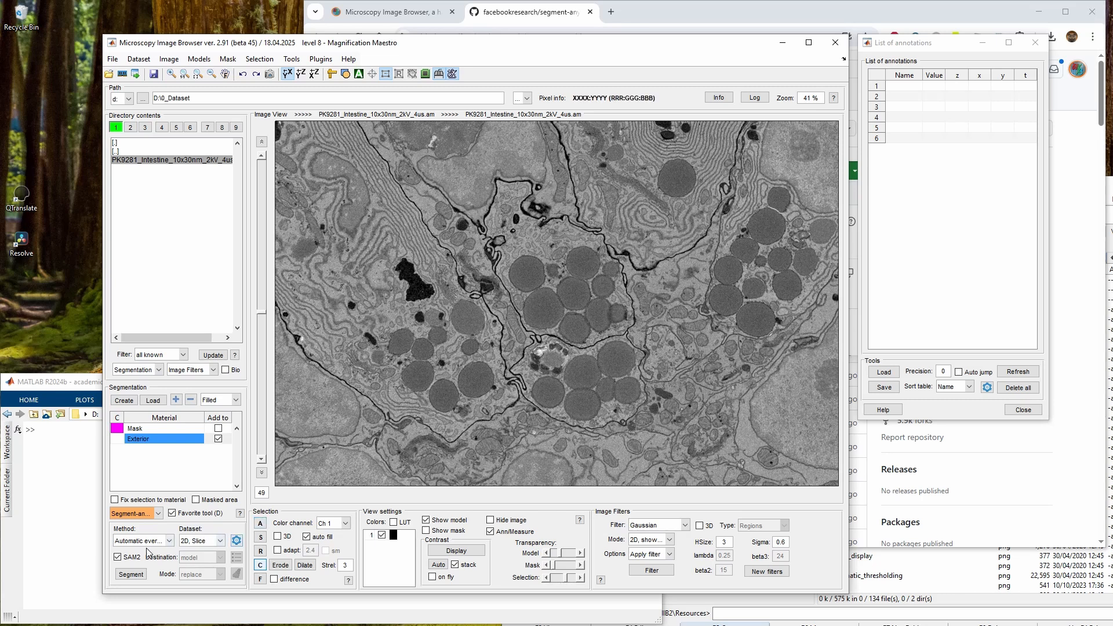
click(123, 400)
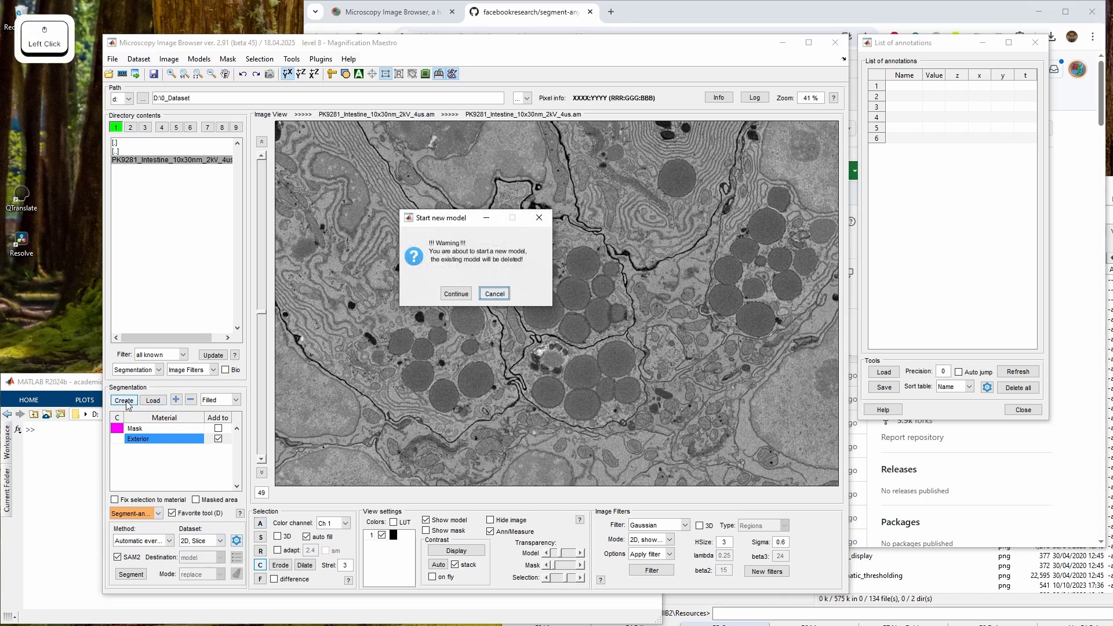
click(458, 293)
click(444, 309)
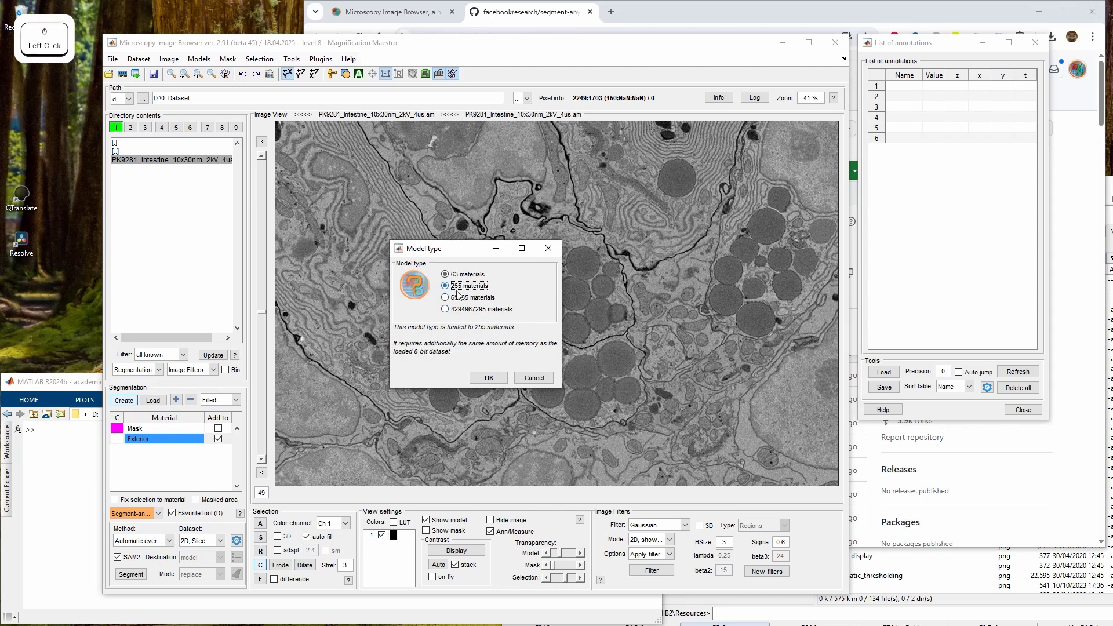
click(445, 298)
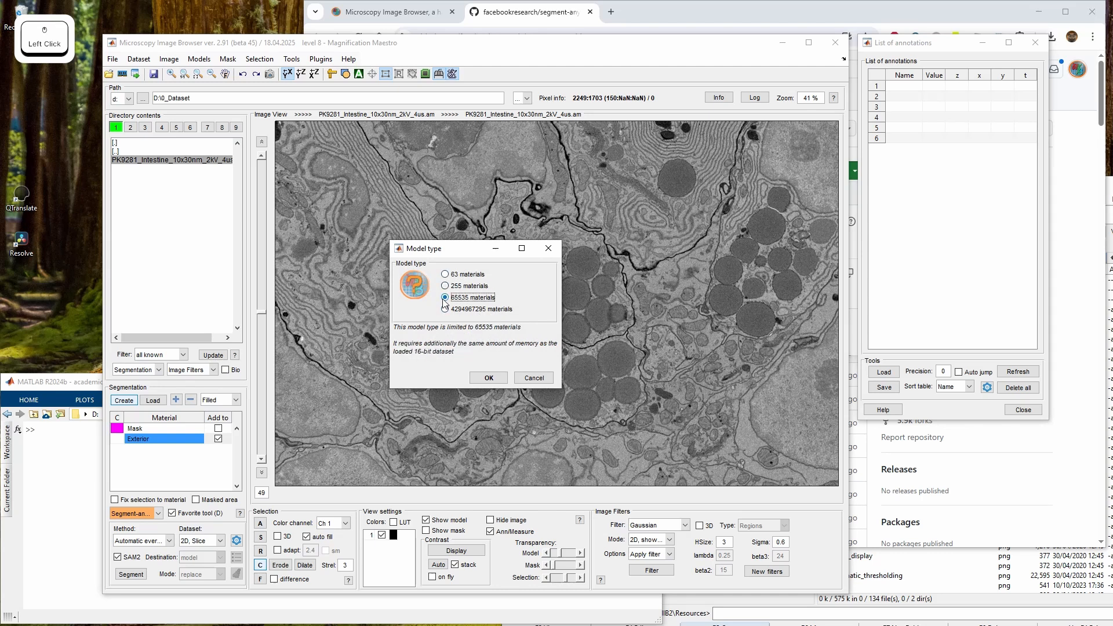
click(488, 378)
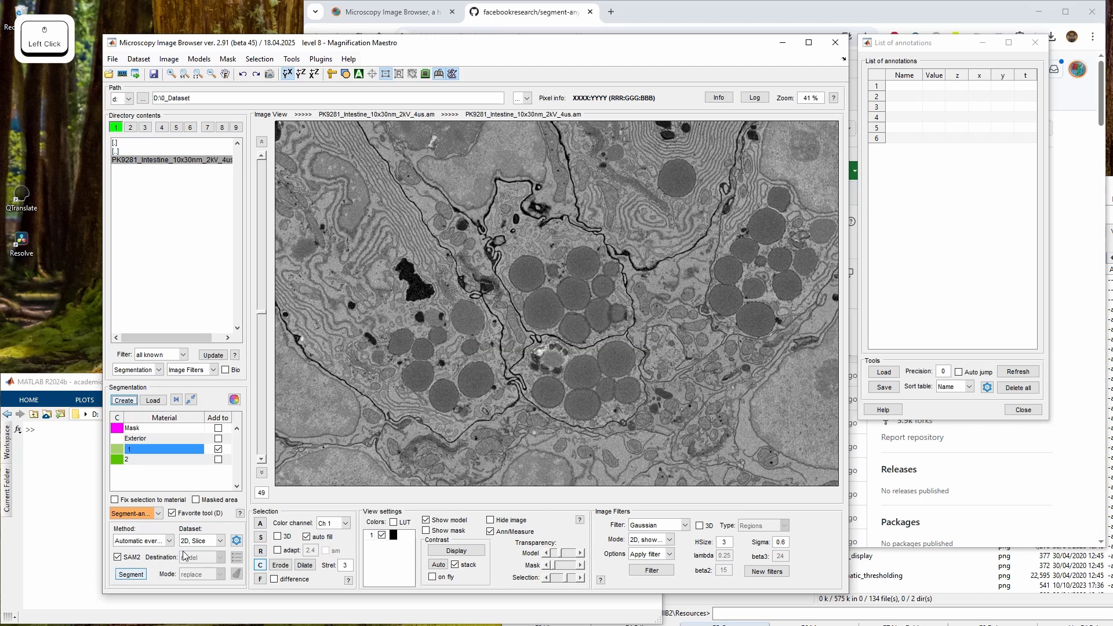
Run the automatic-everything segmentation on the current slice
click(131, 574)
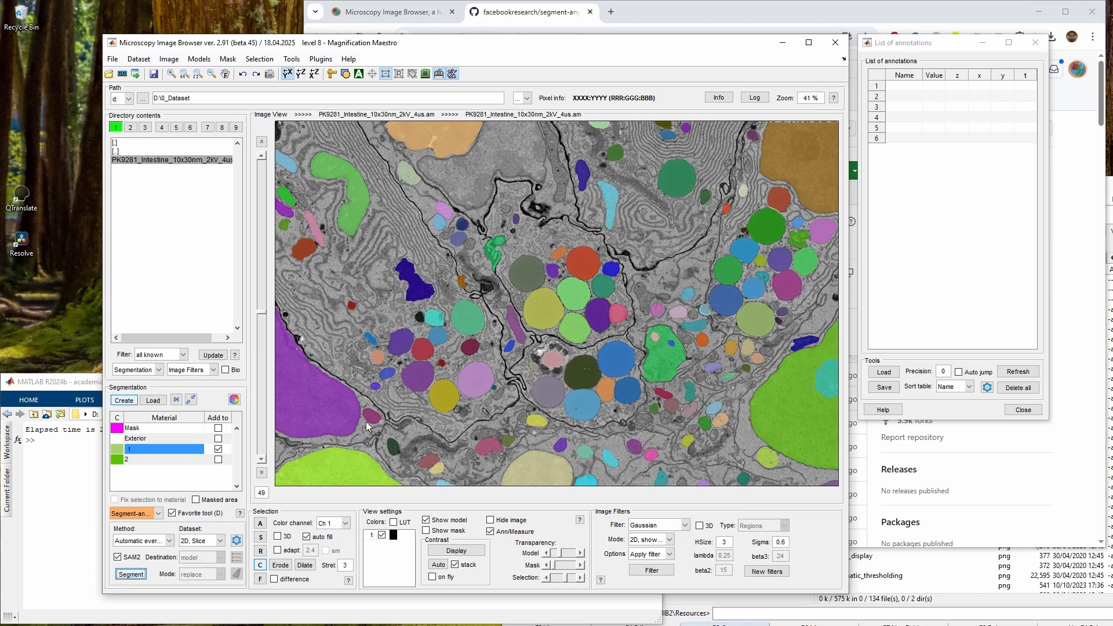
right_click(440, 302)
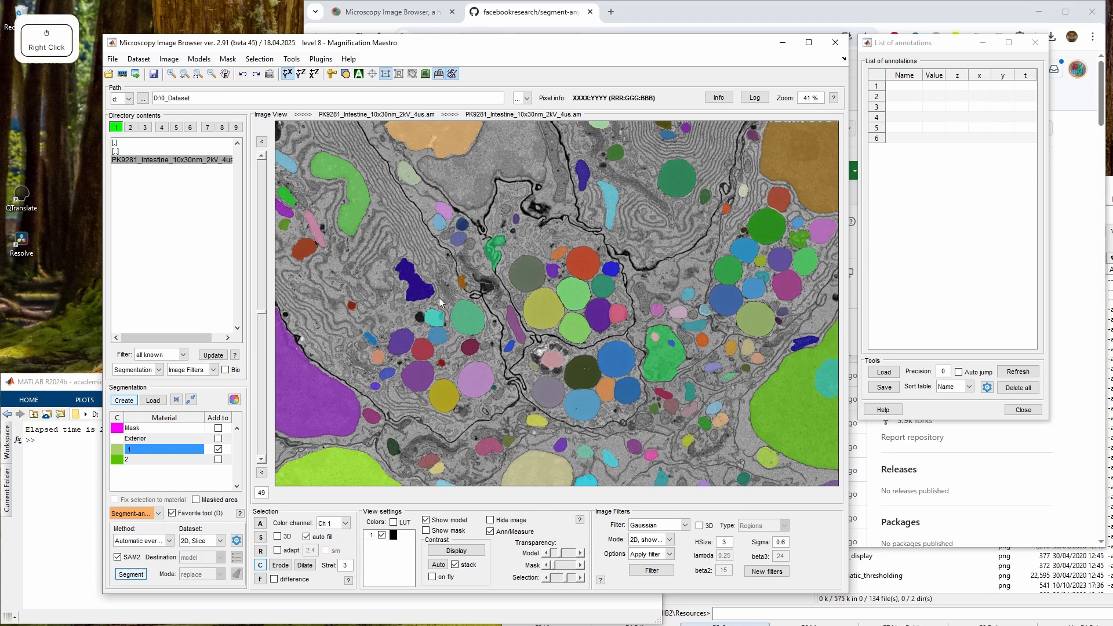
key(space)
right_click(438, 262)
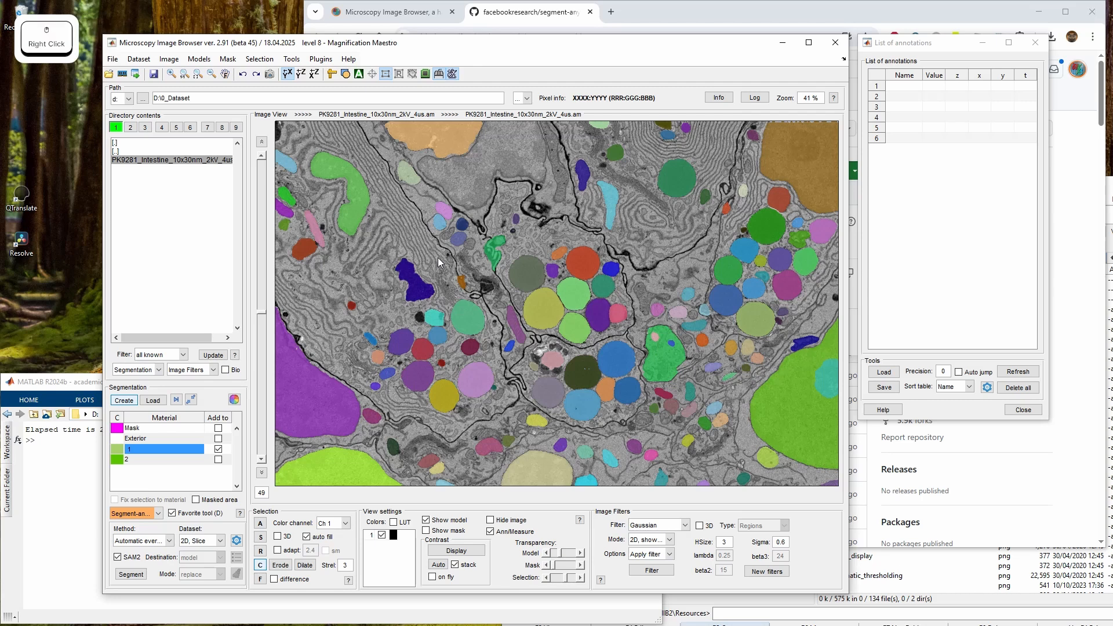
key(space)
Toggle the model display on and off repeatedly to compare segments with the image
click(444, 524)
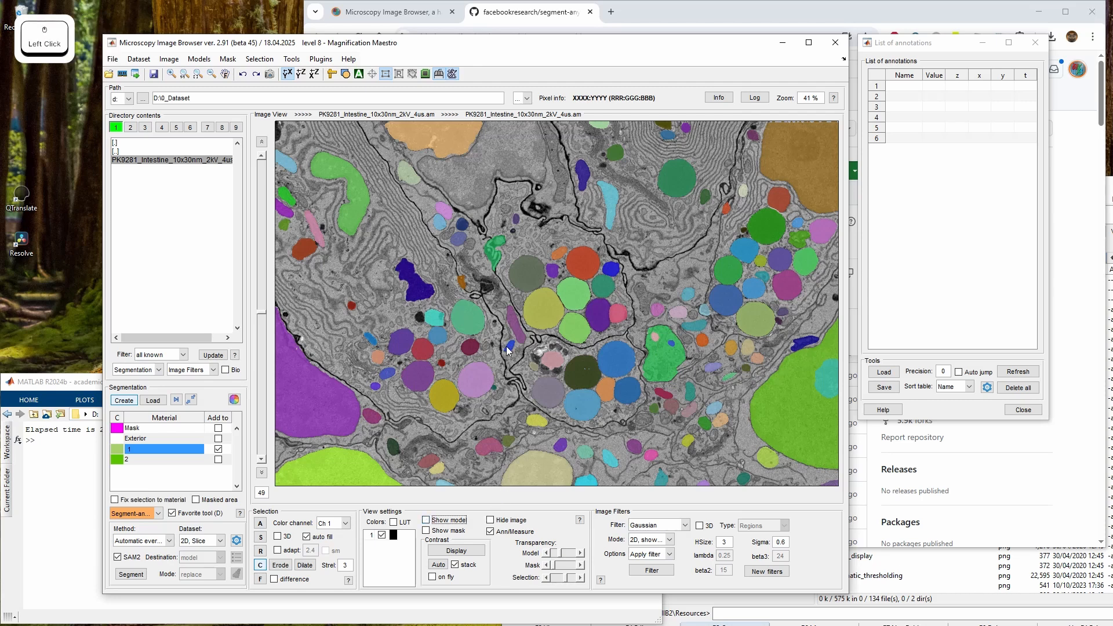
click(446, 522)
click(445, 522)
click(445, 521)
click(445, 522)
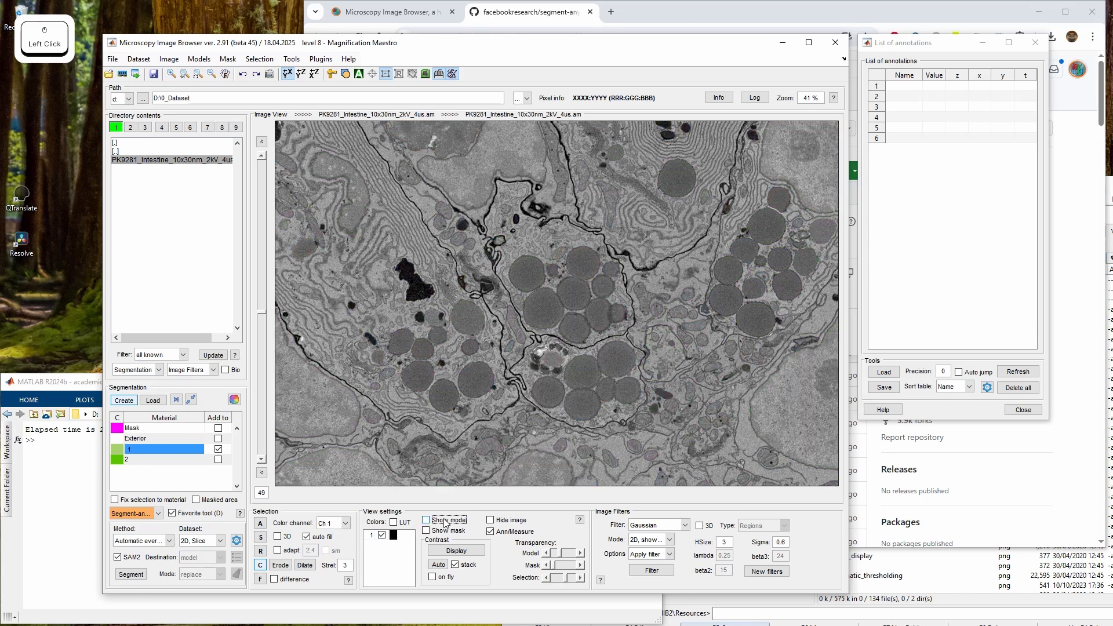
click(445, 522)
click(445, 521)
click(445, 522)
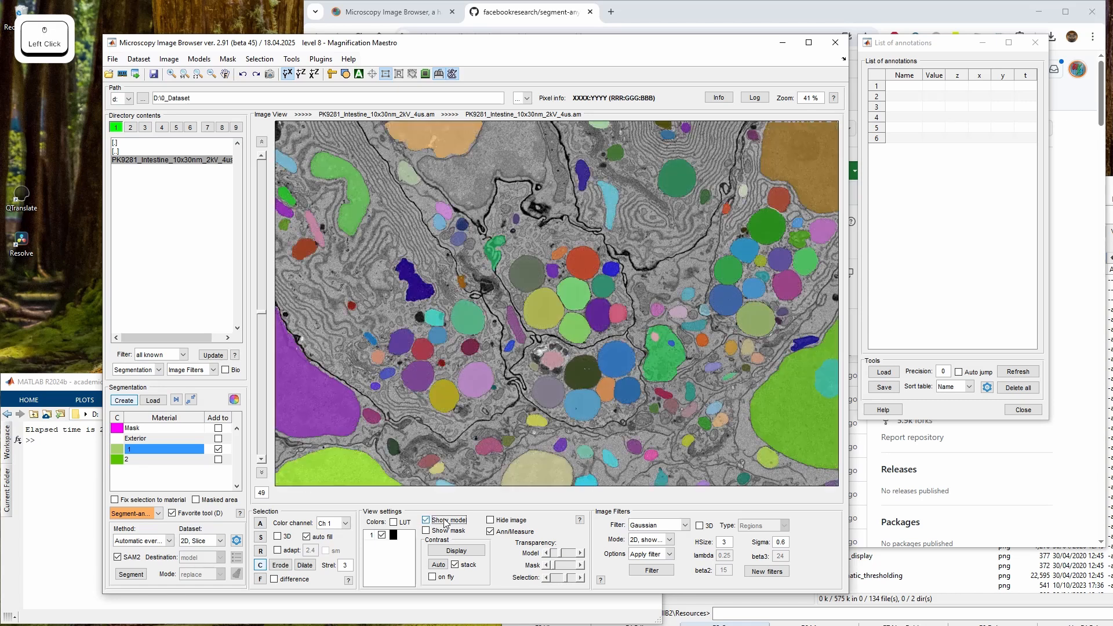
click(446, 522)
click(446, 521)
click(445, 522)
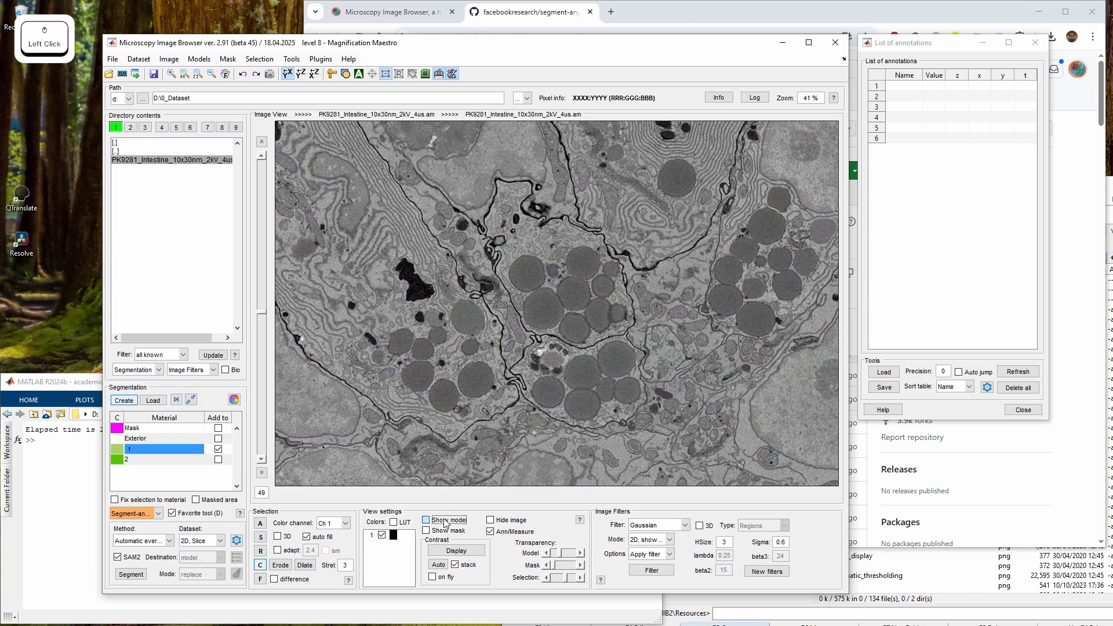
click(445, 522)
click(445, 521)
click(445, 522)
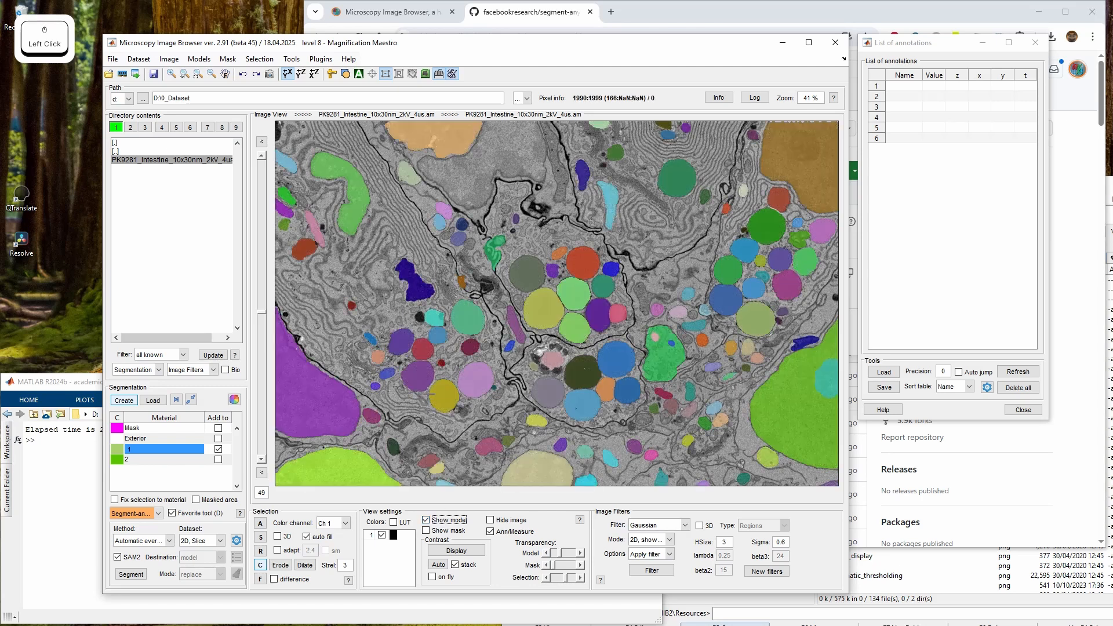
Open the segment-anything settings to inspect the automatic mode parameters, then close them
click(237, 541)
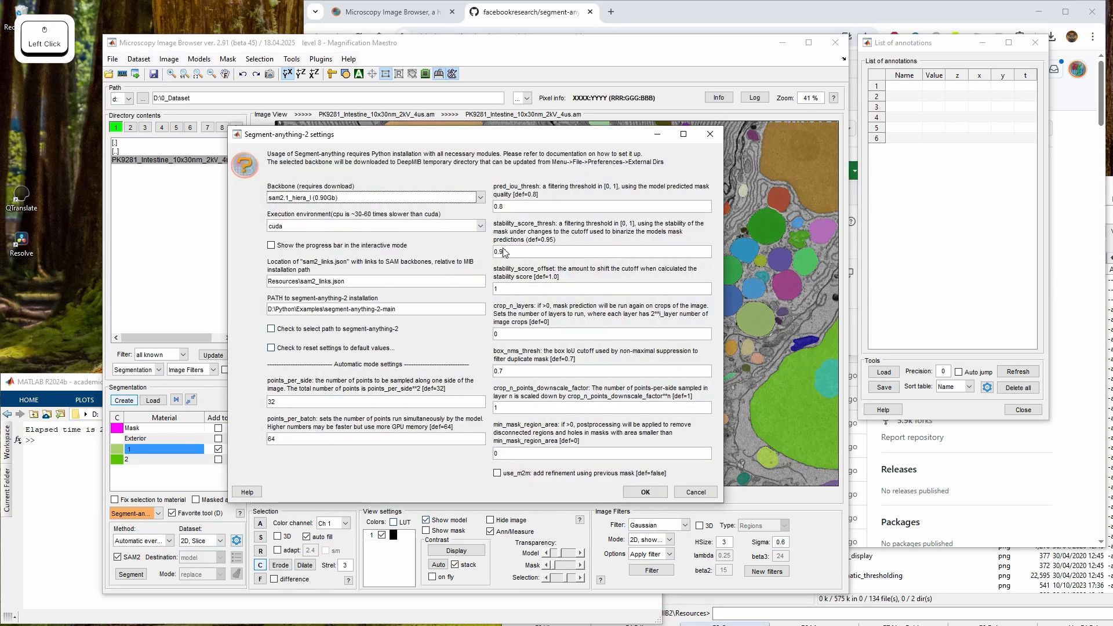
click(704, 493)
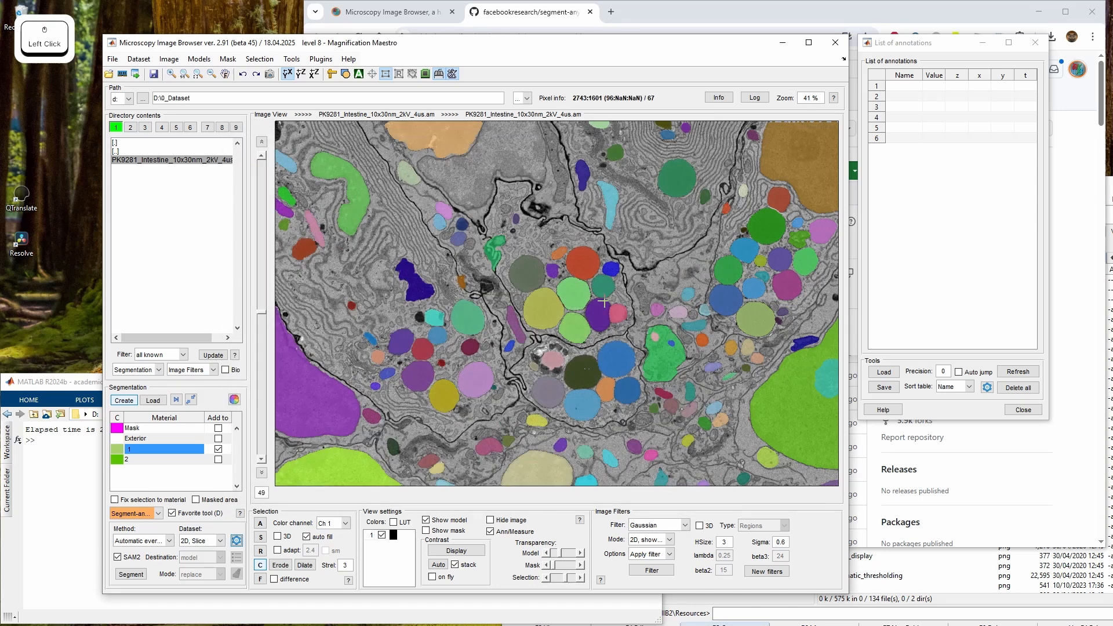